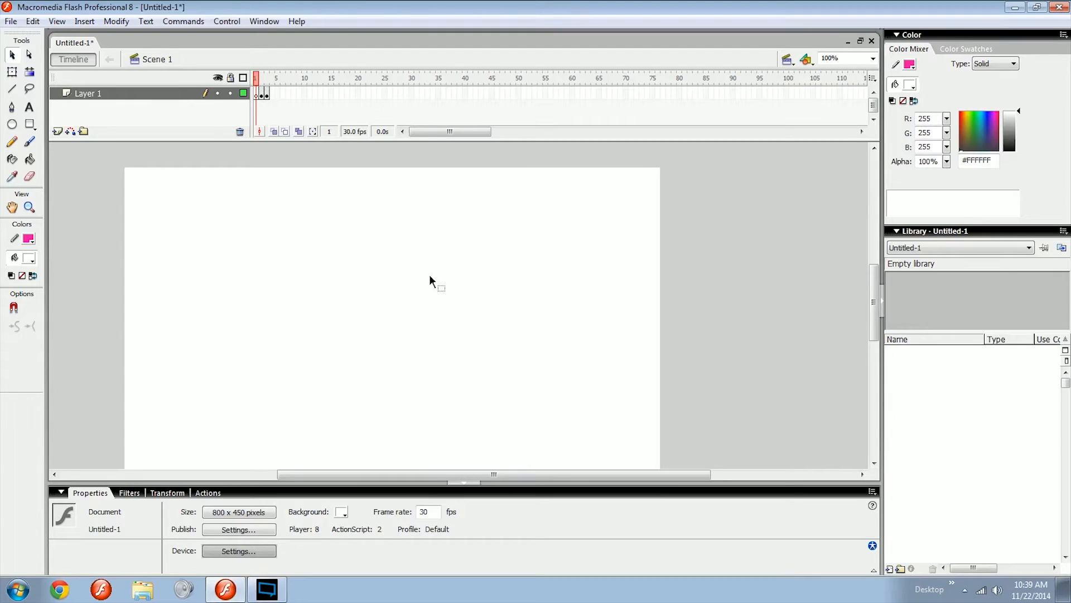
Step forward through the title frames of the presentation document.
{"action": "key", "text": "period"}
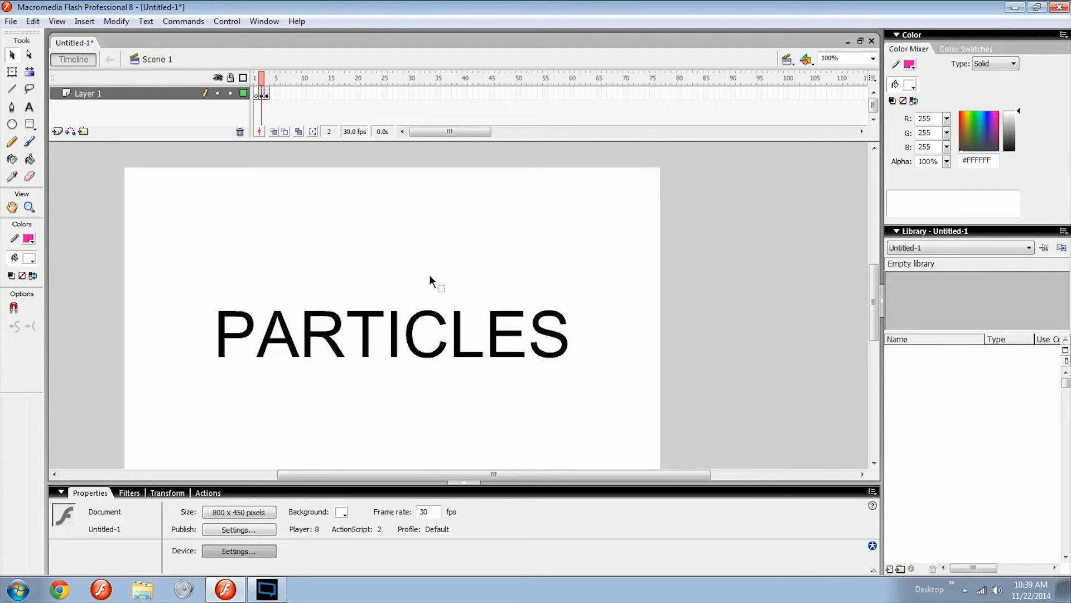
{"action": "key", "text": "period"}
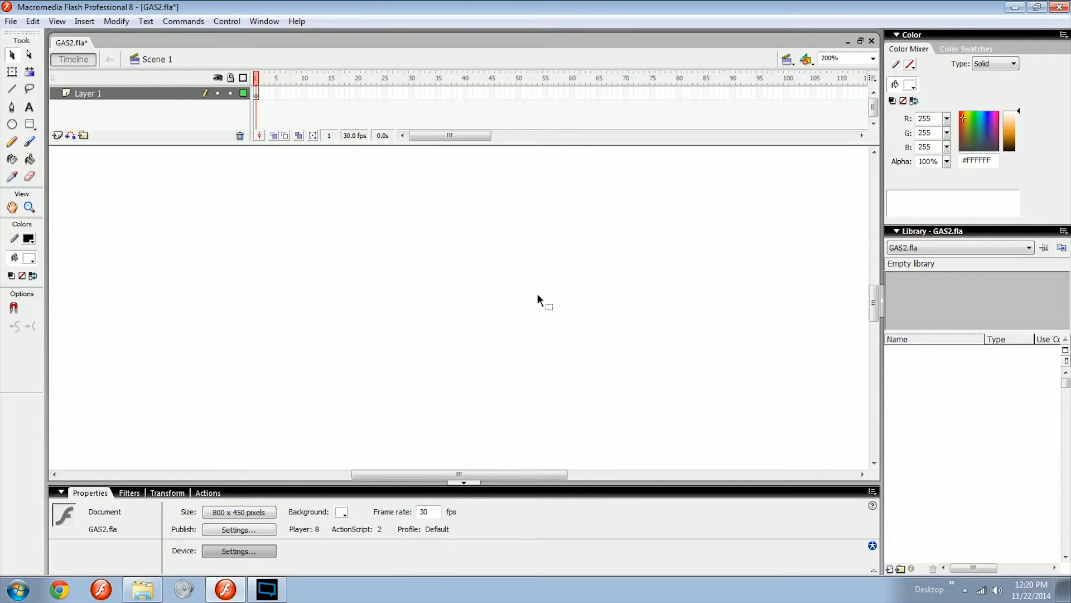
Set up the Rectangle tool with no stroke and a dark grey #282828 fill.
{"action": "key", "text": "ctrl+1"}
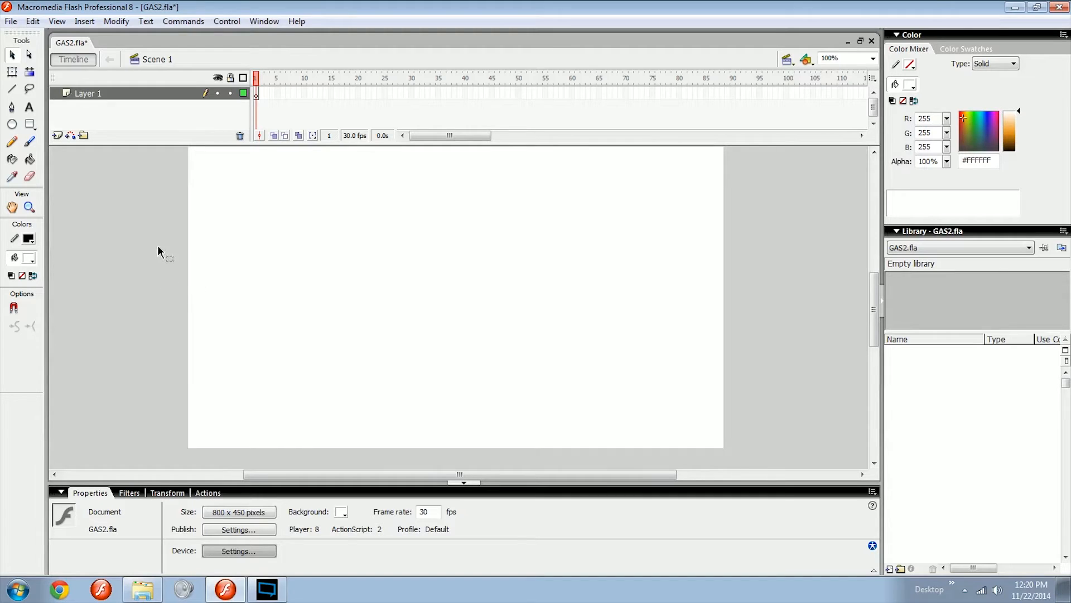
{"action": "left_click_drag", "start_coordinate": [124, 177], "coordinate": [271, 335]}
{"action": "left_click", "coordinate": [32, 260]}
{"action": "left_click", "coordinate": [128, 294]}
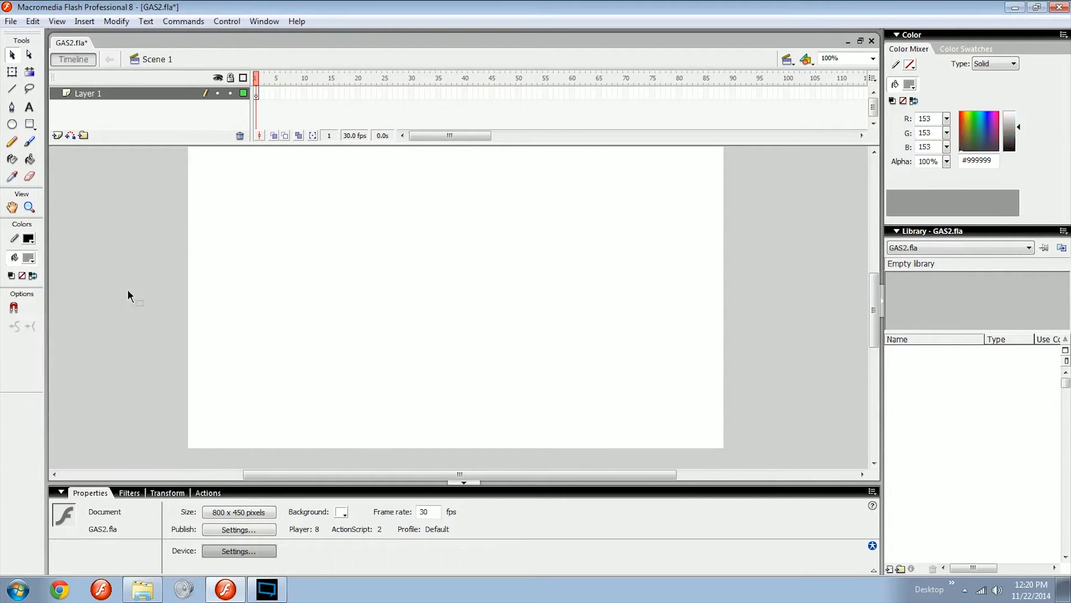
{"action": "left_click", "coordinate": [32, 234]}
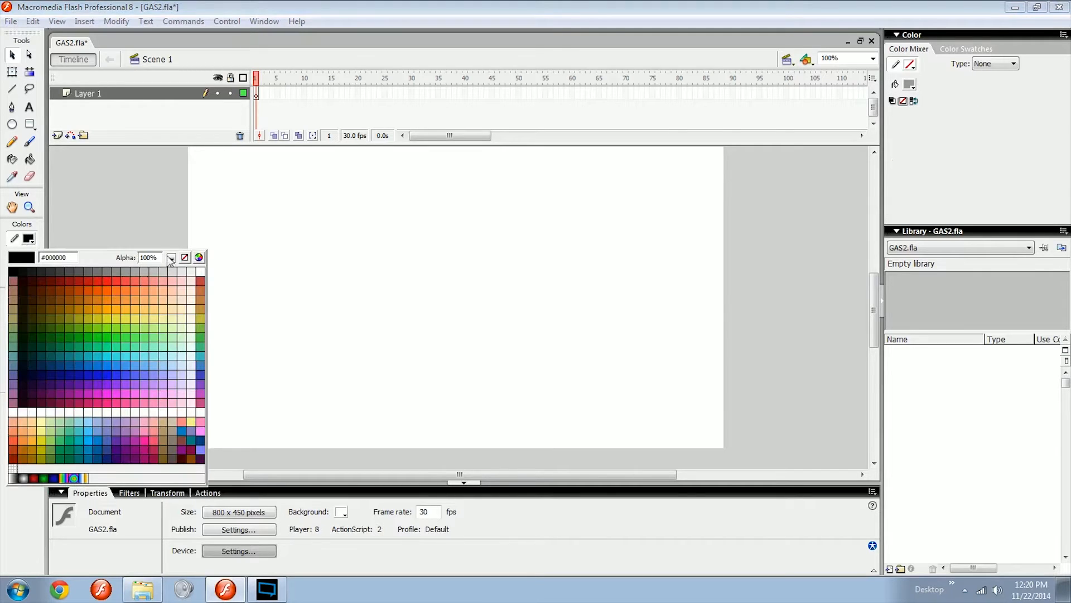
{"action": "left_click", "coordinate": [185, 248]}
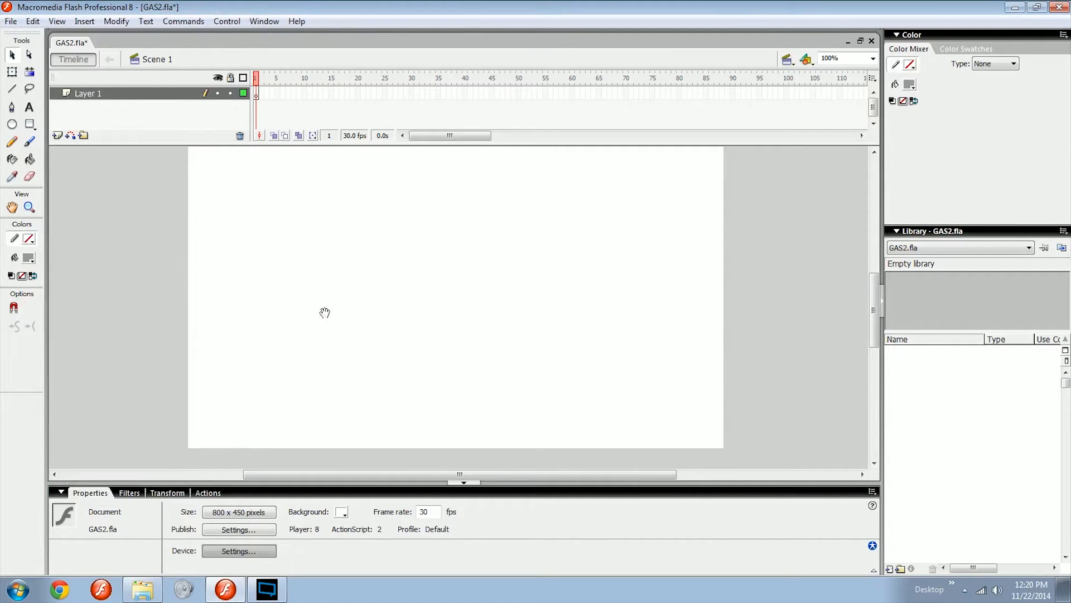
{"action": "mouse_move", "coordinate": [324, 312]}
{"action": "left_mouse_down"}
{"action": "mouse_move", "coordinate": [349, 338]}
{"action": "mouse_move", "coordinate": [323, 318]}
{"action": "left_mouse_up"}
{"action": "key", "text": "r"}
{"action": "left_click", "coordinate": [28, 259]}
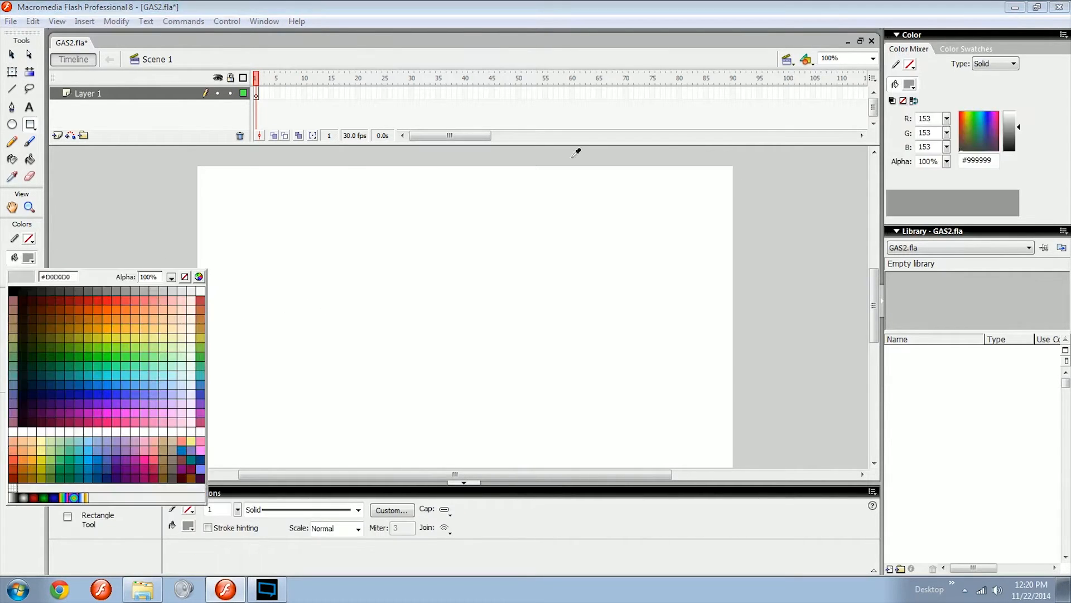
{"action": "left_click", "coordinate": [1010, 146]}
Draw the gun body from overlapping dark grey rectangles: a long barrel, a taller receiver, a top mount block and a lower block.
{"action": "left_click_drag", "start_coordinate": [295, 316], "coordinate": [444, 325]}
{"action": "key", "text": "ctrl+z"}
{"action": "key", "text": "ctrl+equal"}
{"action": "left_click_drag", "start_coordinate": [256, 212], "coordinate": [674, 293]}
{"action": "left_click_drag", "start_coordinate": [291, 261], "coordinate": [401, 305]}
{"action": "key", "text": "space"}
{"action": "mouse_move", "coordinate": [351, 290]}
{"action": "left_mouse_down"}
{"action": "mouse_move", "coordinate": [445, 329]}
{"action": "mouse_move", "coordinate": [284, 323]}
{"action": "left_mouse_up"}
{"action": "mouse_move", "coordinate": [341, 327]}
{"action": "left_mouse_down"}
{"action": "mouse_move", "coordinate": [342, 309]}
{"action": "mouse_move", "coordinate": [419, 214]}
{"action": "mouse_move", "coordinate": [292, 310]}
{"action": "left_mouse_up"}
{"action": "key", "text": "ctrl+minus"}
{"action": "key", "text": "ctrl+equal"}
{"action": "key", "text": "space"}
{"action": "left_click_drag", "start_coordinate": [465, 310], "coordinate": [569, 310]}
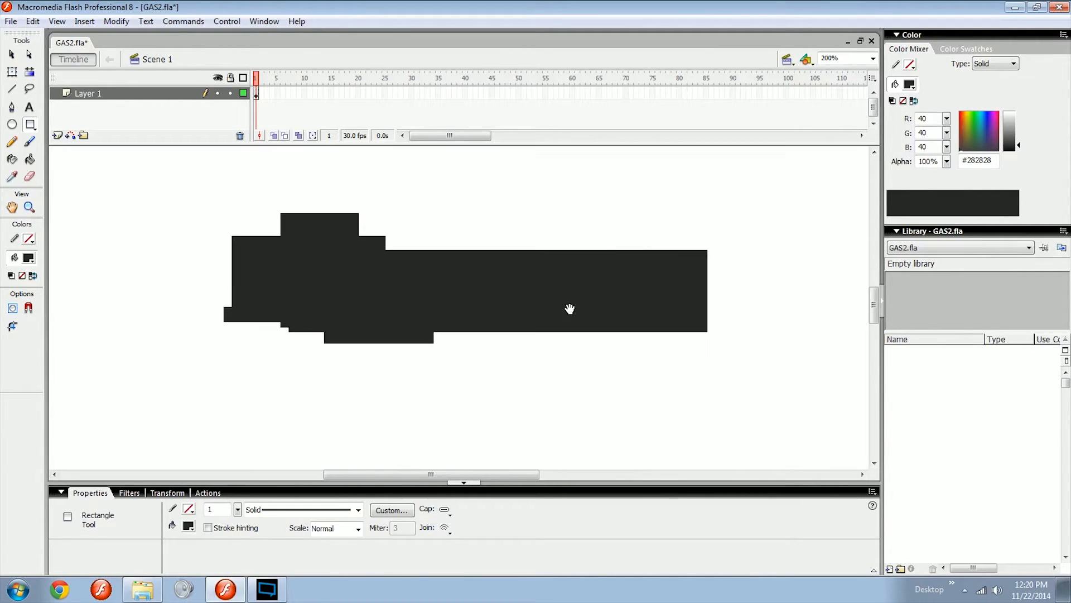
Draw a grip about 45 × 65 px below the receiver, slant it backward and curve its bottom edge outward.
{"action": "mouse_move", "coordinate": [274, 441]}
{"action": "left_mouse_down"}
{"action": "mouse_move", "coordinate": [338, 360]}
{"action": "mouse_move", "coordinate": [301, 342]}
{"action": "left_mouse_up"}
{"action": "key", "text": "q"}
{"action": "left_click", "coordinate": [317, 359]}
{"action": "key", "text": "v"}
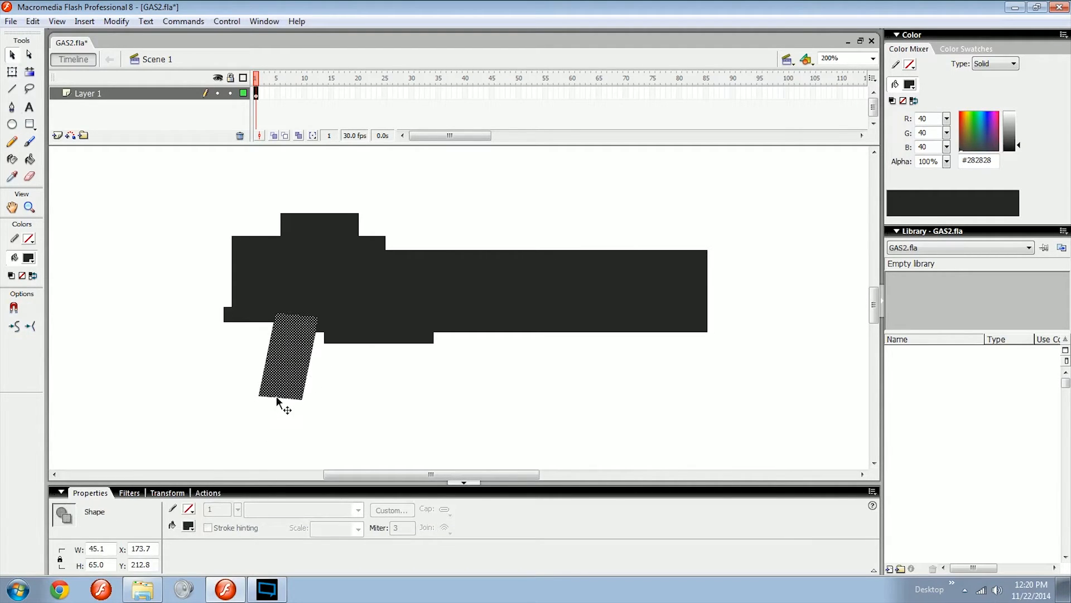
{"action": "left_click", "coordinate": [277, 402]}
{"action": "left_click_drag", "start_coordinate": [277, 402], "coordinate": [280, 404]}
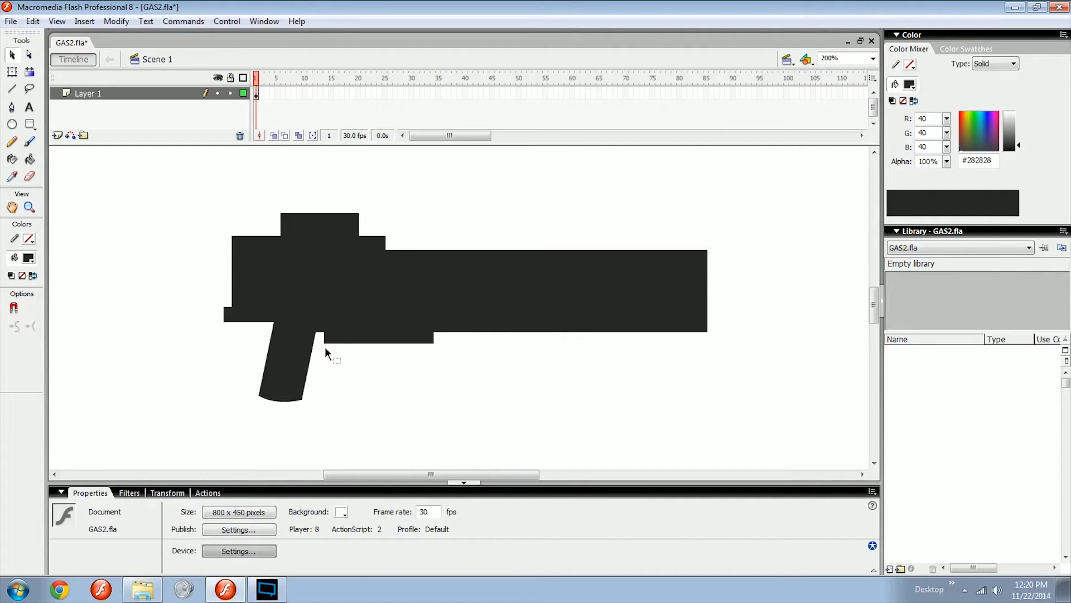
Draw a small trigger and a thin trigger guard in front of the grip.
{"action": "key", "text": "r"}
{"action": "left_click_drag", "start_coordinate": [303, 359], "coordinate": [369, 434]}
{"action": "key", "text": "ctrl+minus"}
{"action": "key", "text": "ctrl+equal"}
{"action": "key", "text": "space"}
{"action": "left_click_drag", "start_coordinate": [376, 394], "coordinate": [427, 397]}
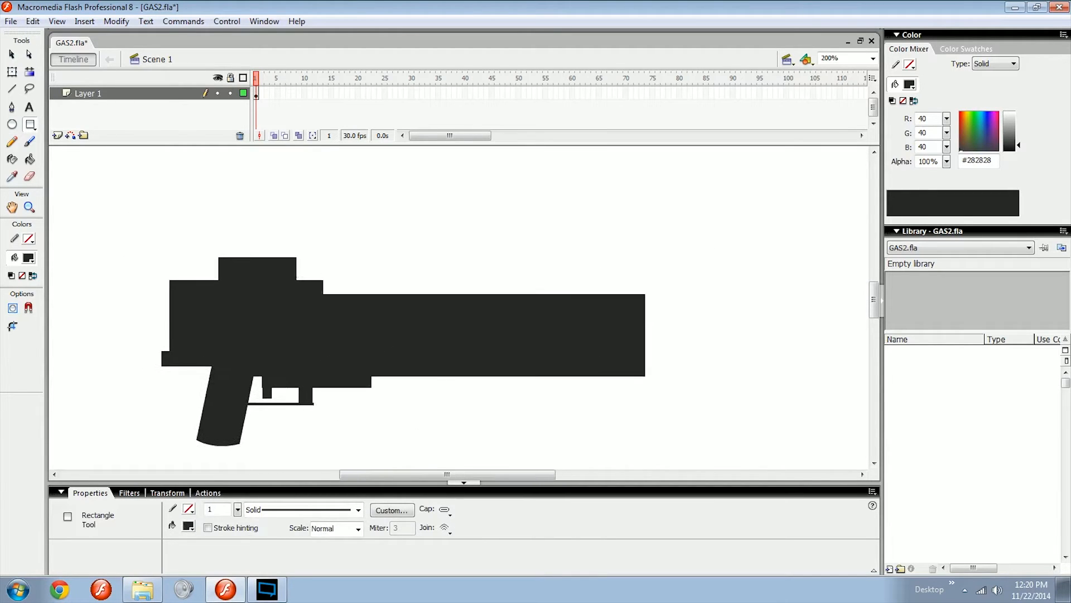
Draw a long scope rectangle filled with #1A1A1A on top of the mount block.
{"action": "left_click", "coordinate": [1006, 148]}
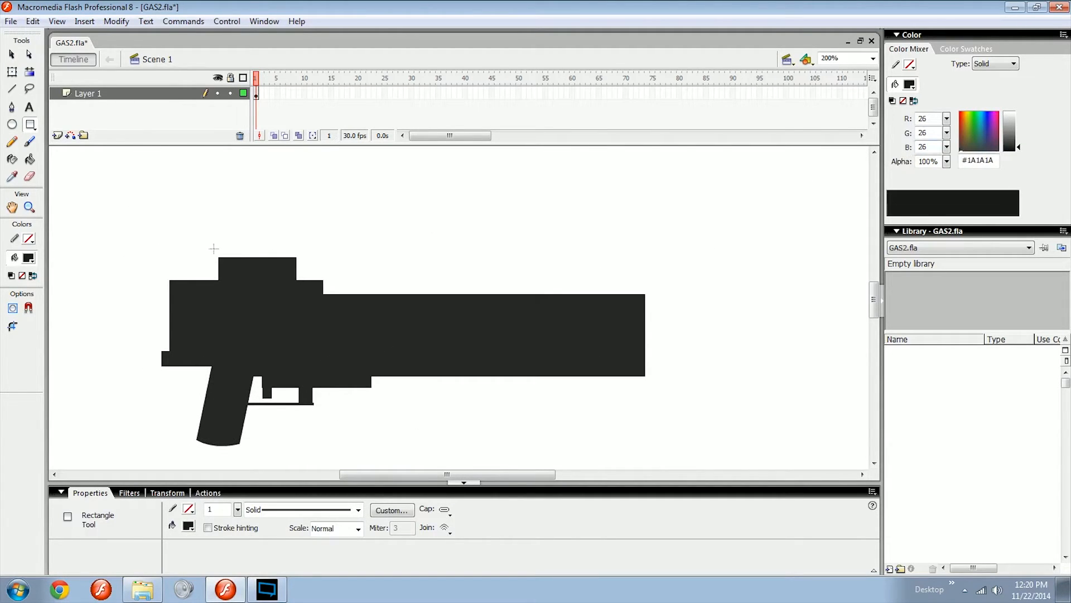
{"action": "left_click_drag", "start_coordinate": [191, 233], "coordinate": [373, 267]}
{"action": "key", "text": "ctrl+minus"}
{"action": "key", "text": "ctrl+equal"}
{"action": "key", "text": "space"}
{"action": "left_click_drag", "start_coordinate": [454, 275], "coordinate": [500, 268]}
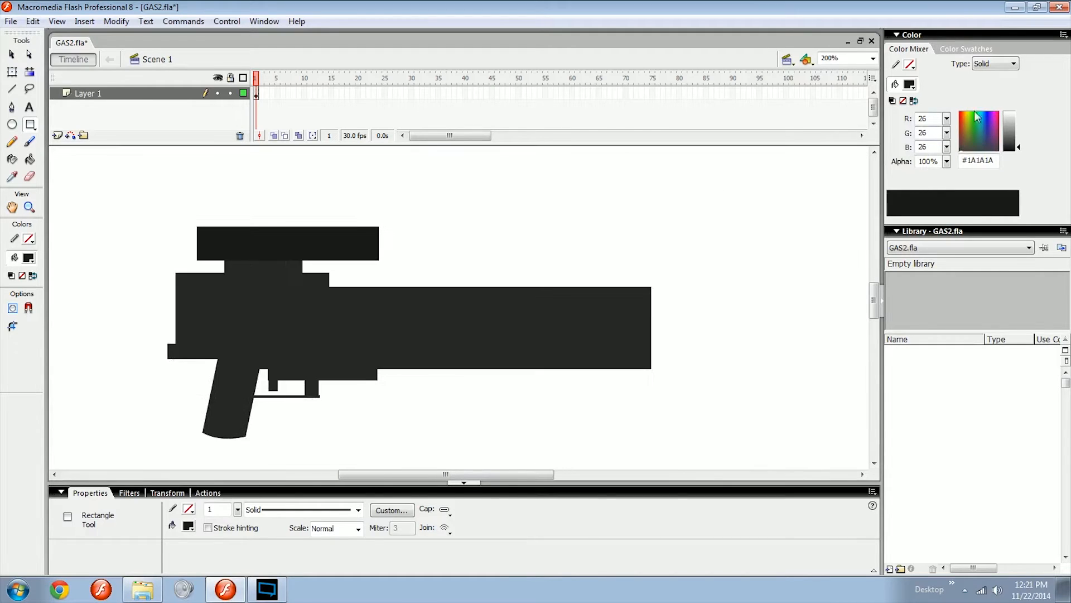
Set the fill to #373737 and draw a rail, two posts and a horizontal tube beneath the front of the barrel.
{"action": "left_click", "coordinate": [911, 88]}
{"action": "left_click", "coordinate": [566, 339]}
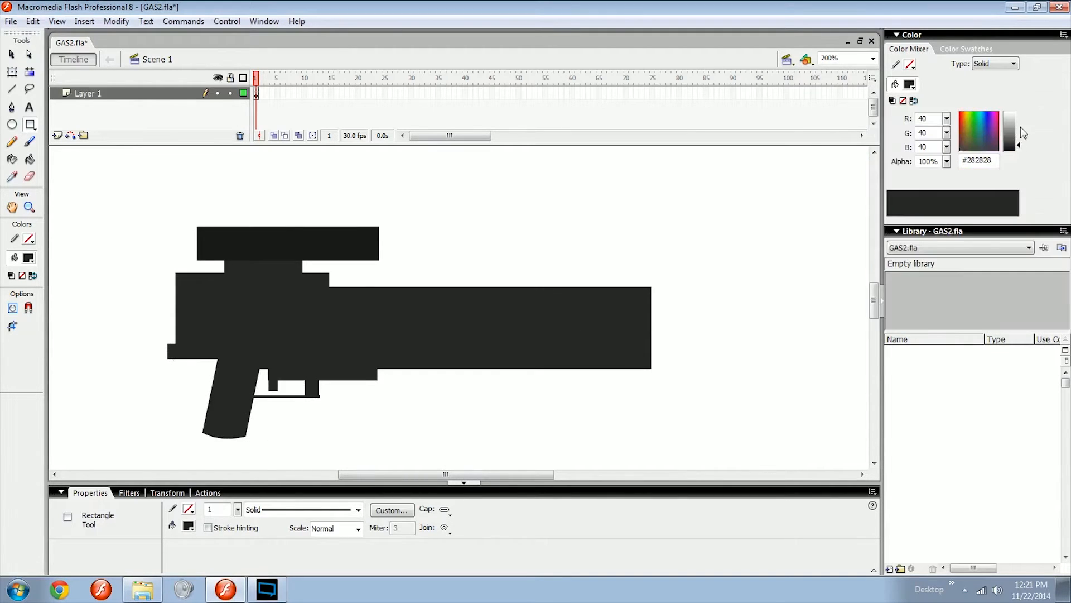
{"action": "left_click_drag", "start_coordinate": [1017, 134], "coordinate": [1017, 143]}
{"action": "left_click_drag", "start_coordinate": [532, 367], "coordinate": [635, 371]}
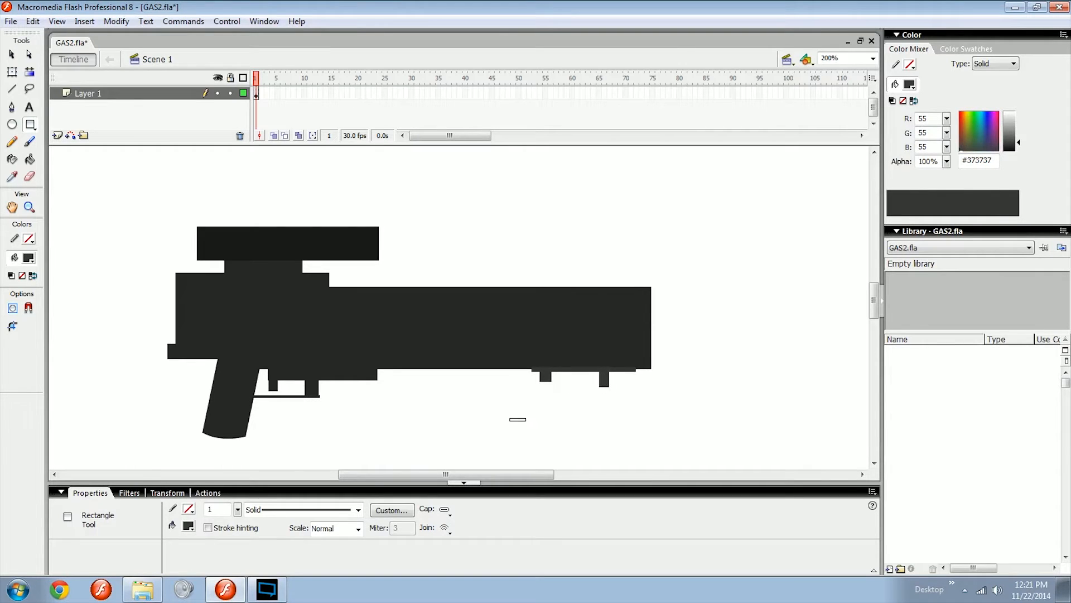
{"action": "left_click_drag", "start_coordinate": [526, 417], "coordinate": [630, 380]}
Flare the front end of the under-barrel tube into a cone about 20 px high and stretch the cone forward.
{"action": "key", "text": "v"}
{"action": "mouse_move", "coordinate": [483, 448]}
{"action": "left_mouse_down"}
{"action": "mouse_move", "coordinate": [658, 391]}
{"action": "mouse_move", "coordinate": [624, 407]}
{"action": "mouse_move", "coordinate": [592, 372]}
{"action": "left_mouse_up"}
{"action": "key", "text": "Delete"}
{"action": "key", "text": "ctrl+equal"}
{"action": "key", "text": "ctrl+equal"}
{"action": "key", "text": "ctrl+equal"}
{"action": "key", "text": "q"}
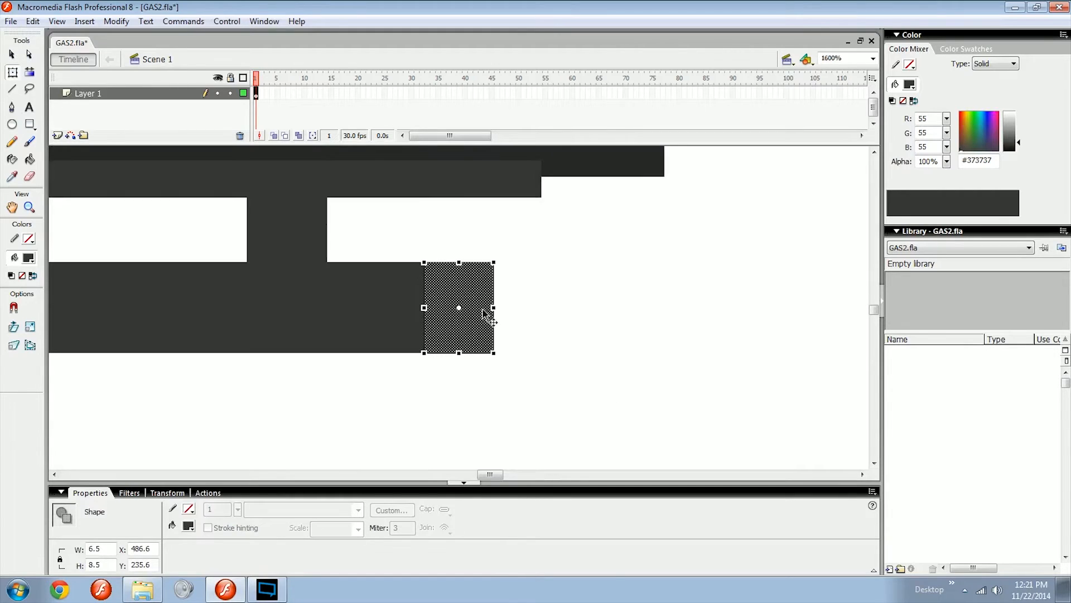
{"action": "left_click_drag", "start_coordinate": [495, 262], "coordinate": [514, 241]}
{"action": "key", "text": "ctrl+minus"}
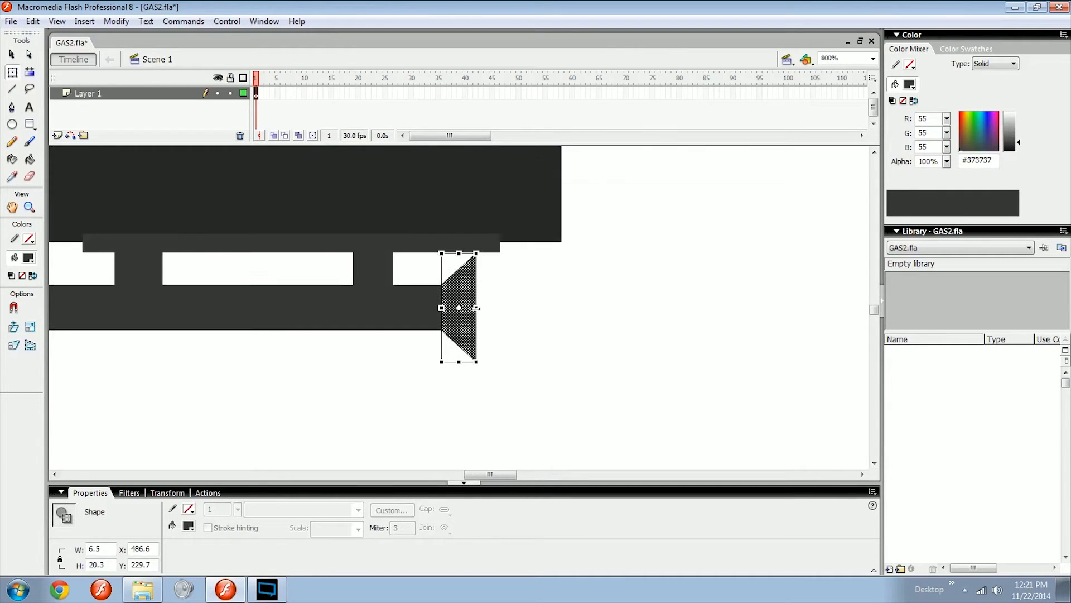
{"action": "left_click_drag", "start_coordinate": [475, 308], "coordinate": [508, 307]}
{"action": "left_click", "coordinate": [510, 311]}
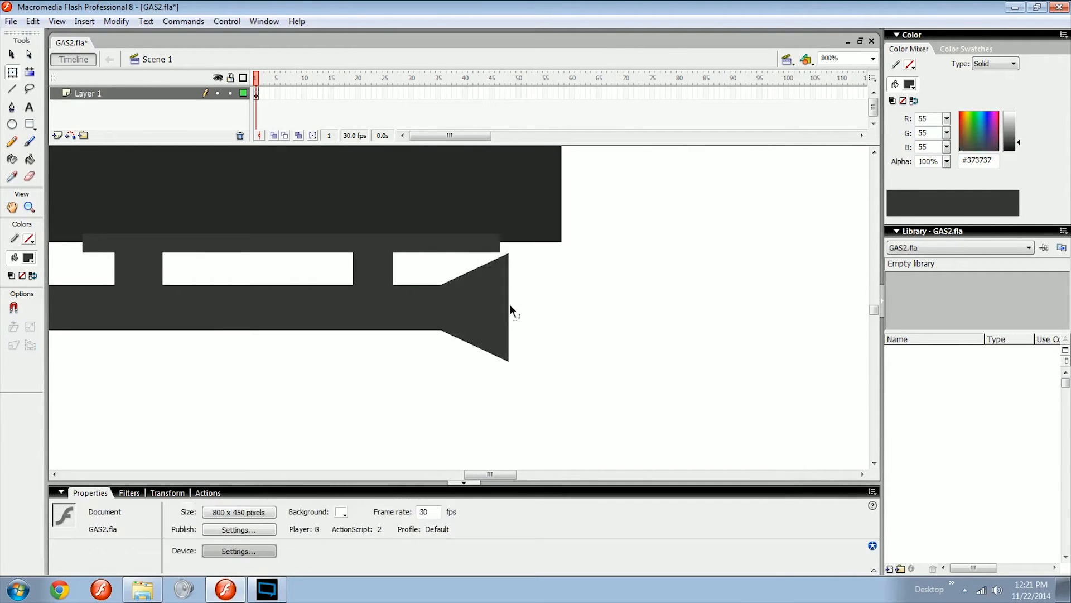
Set the fill to #090909 and draw a mount block, a thin post and a larger box beneath the tube.
{"action": "key", "text": "ctrl+minus"}
{"action": "key", "text": "ctrl+minus"}
{"action": "key", "text": "ctrl+equal"}
{"action": "key", "text": "r"}
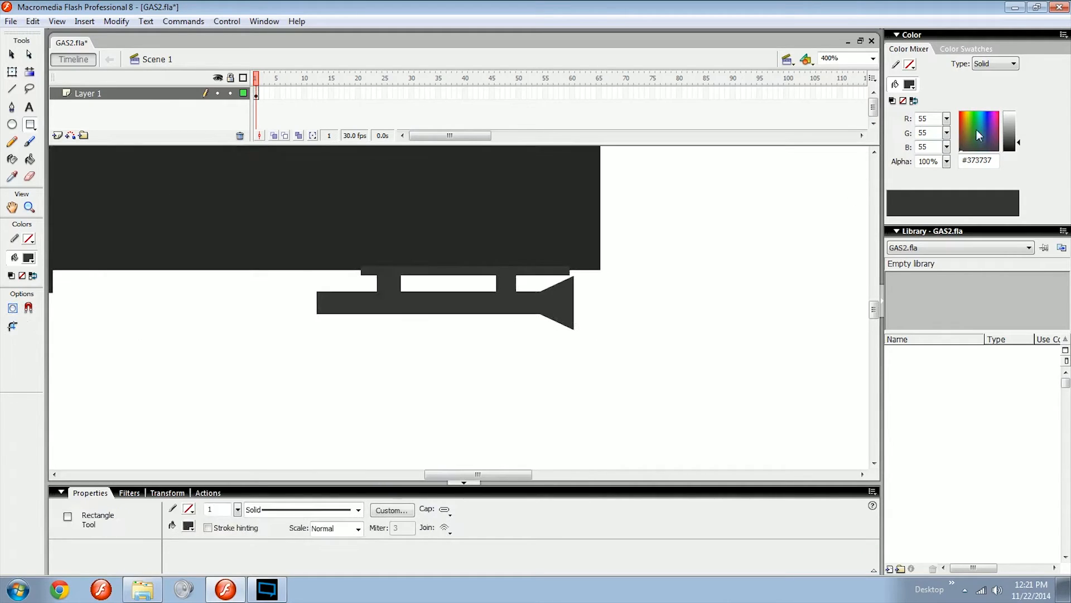
{"action": "left_click_drag", "start_coordinate": [1013, 145], "coordinate": [1012, 149]}
{"action": "mouse_move", "coordinate": [455, 311]}
{"action": "left_mouse_down"}
{"action": "mouse_move", "coordinate": [515, 334]}
{"action": "mouse_move", "coordinate": [571, 389]}
{"action": "left_mouse_up"}
Brush thin curved cables from the underside of the tube to the back of the black box.
{"action": "key", "text": "b"}
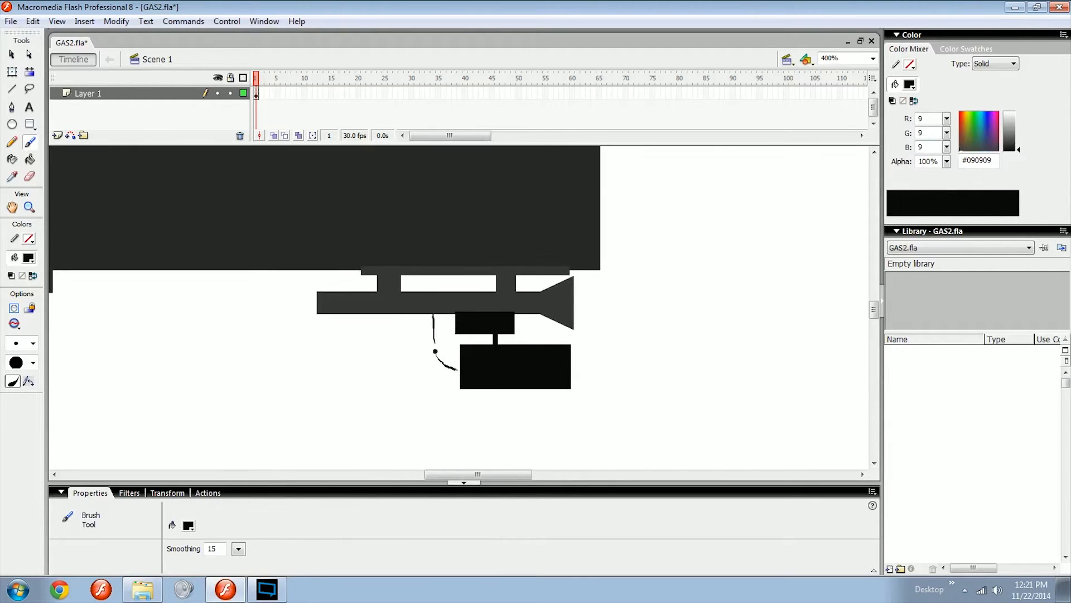
{"action": "left_click_drag", "start_coordinate": [457, 369], "coordinate": [473, 371]}
{"action": "key", "text": "ctrl+z"}
{"action": "mouse_move", "coordinate": [434, 341]}
{"action": "left_mouse_down"}
{"action": "mouse_move", "coordinate": [466, 368]}
{"action": "mouse_move", "coordinate": [444, 324]}
{"action": "mouse_move", "coordinate": [442, 357]}
{"action": "mouse_move", "coordinate": [460, 372]}
{"action": "mouse_move", "coordinate": [436, 358]}
{"action": "mouse_move", "coordinate": [516, 367]}
{"action": "mouse_move", "coordinate": [556, 362]}
{"action": "left_mouse_up"}
{"action": "key", "text": "ctrl+minus"}
{"action": "key", "text": "ctrl+equal"}
Draw a thin rod with a small tip extending forward from the lower black box.
{"action": "key", "text": "r"}
{"action": "key", "text": "ctrl+minus"}
{"action": "key", "text": "ctrl+minus"}
{"action": "left_click_drag", "start_coordinate": [492, 357], "coordinate": [586, 363]}
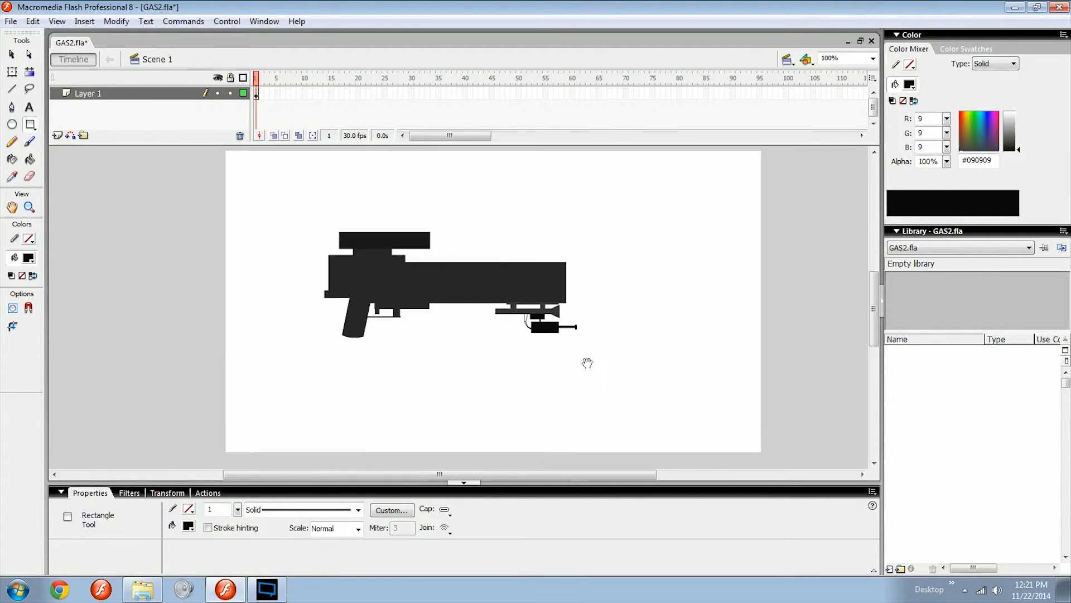
{"action": "key", "text": "v"}
{"action": "left_click_drag", "start_coordinate": [519, 310], "coordinate": [630, 340]}
Set the fill to #404040 and draw a tall block and a shorter adjoining block at the rear of the receiver.
{"action": "left_click", "coordinate": [1010, 142]}
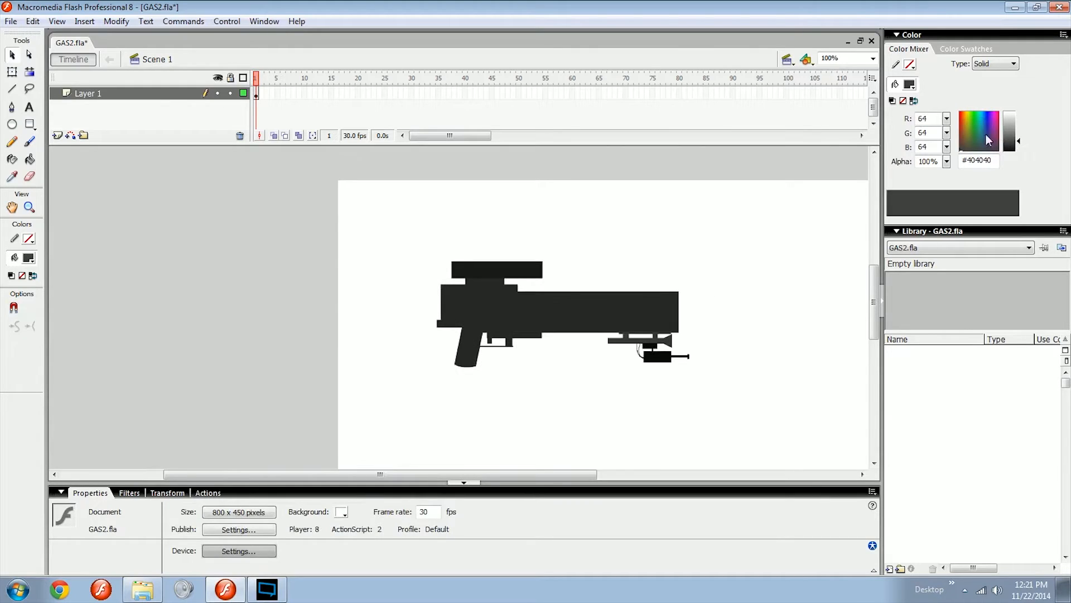
{"action": "key", "text": "ctrl+equal"}
{"action": "left_click_drag", "start_coordinate": [439, 305], "coordinate": [521, 313]}
{"action": "key", "text": "r"}
{"action": "left_click_drag", "start_coordinate": [505, 263], "coordinate": [477, 367]}
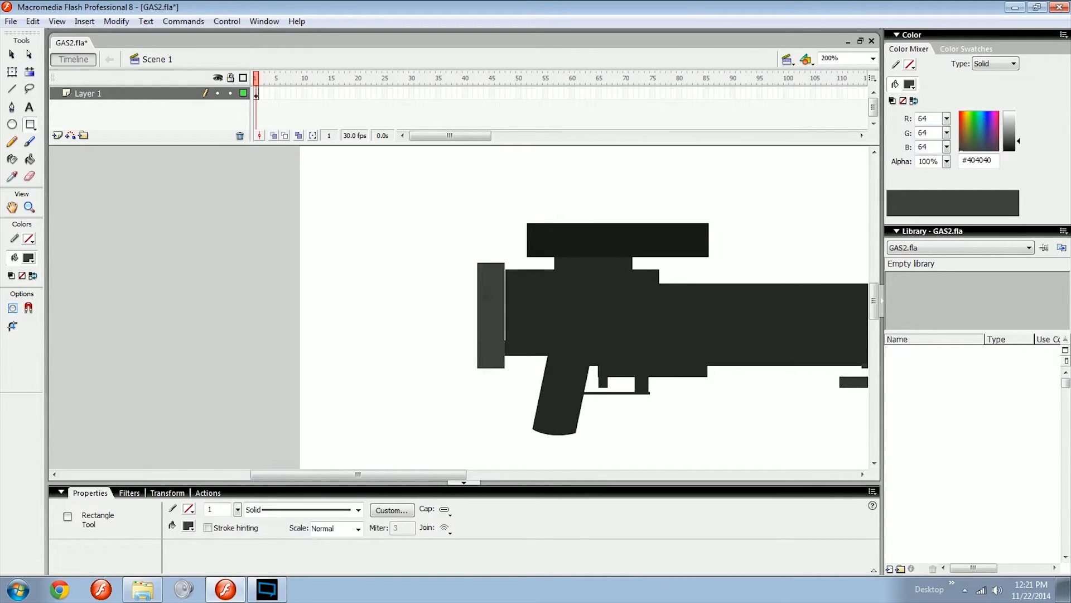
{"action": "mouse_move", "coordinate": [493, 268]}
{"action": "left_mouse_down"}
{"action": "mouse_move", "coordinate": [515, 341]}
{"action": "mouse_move", "coordinate": [581, 363]}
{"action": "left_mouse_up"}
Draw a stock rectangle about 173 × 58 px behind the gun and taper it so its rear end is taller.
{"action": "left_click_drag", "start_coordinate": [560, 283], "coordinate": [328, 363]}
{"action": "key", "text": "v"}
{"action": "left_click", "coordinate": [393, 335]}
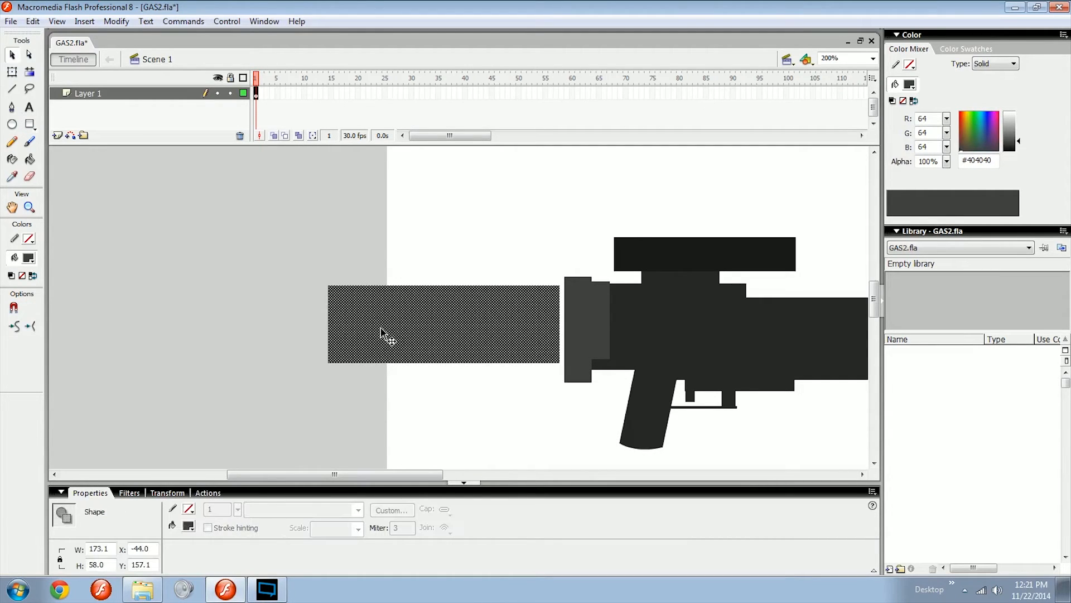
{"action": "key", "text": "q"}
Resize the inner copy of the stock to about 150 × 69 px, fill it with #C8C8C8 and delete it to hollow the stock.
{"action": "left_click_drag", "start_coordinate": [329, 287], "coordinate": [357, 278]}
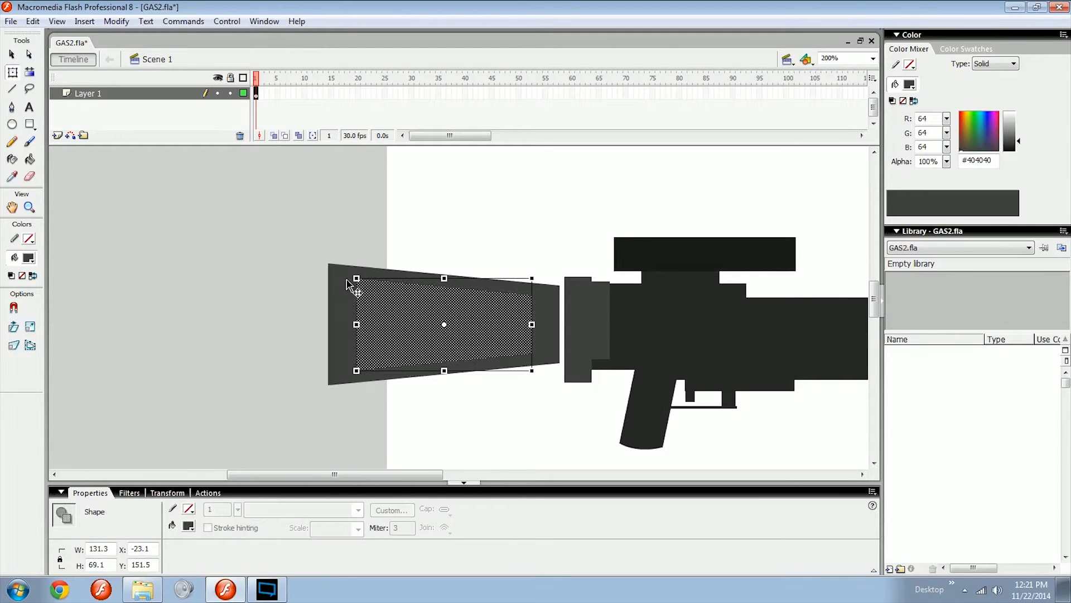
{"action": "left_click_drag", "start_coordinate": [356, 325], "coordinate": [343, 324]}
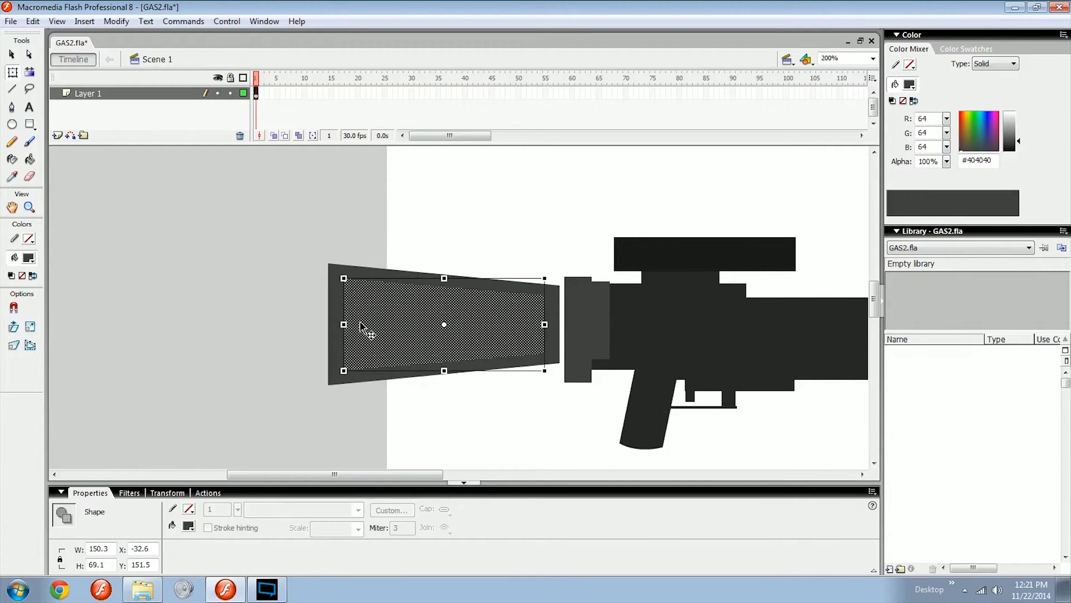
{"action": "left_click", "coordinate": [1009, 119]}
{"action": "left_click", "coordinate": [515, 230]}
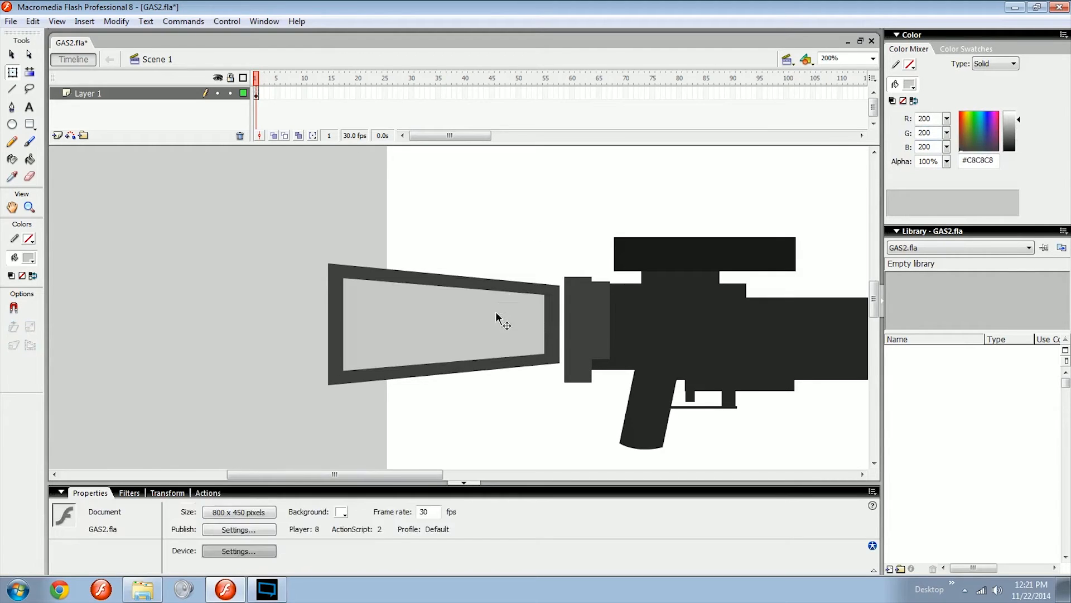
{"action": "left_click", "coordinate": [504, 322]}
{"action": "key", "text": "Delete"}
Sample the stock's grey and draw small connectors joining the stock to the rear block.
{"action": "key", "text": "r"}
{"action": "left_click", "coordinate": [909, 84]}
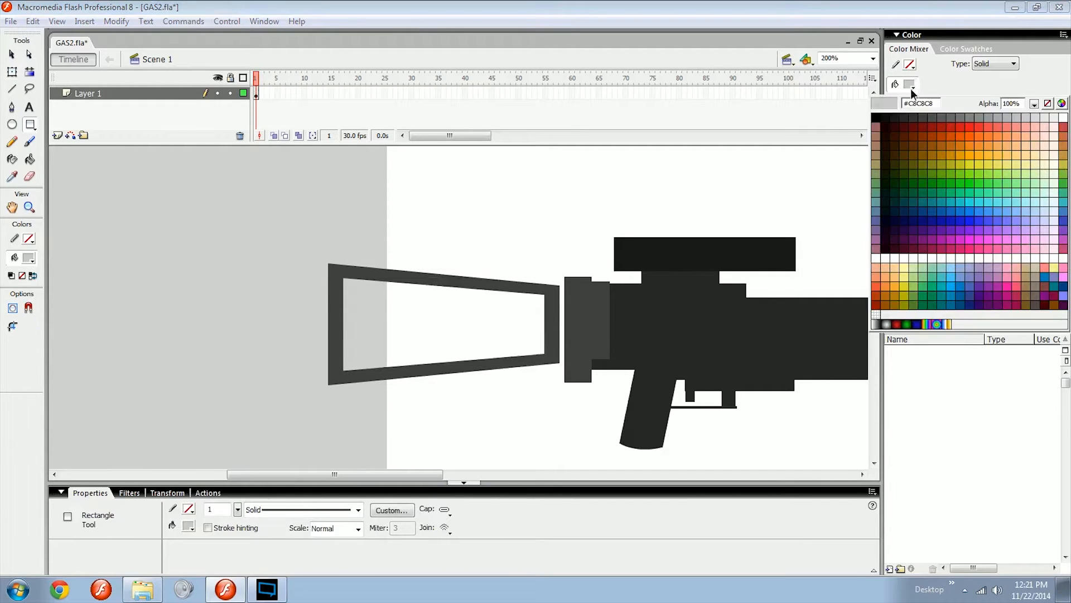
{"action": "left_click", "coordinate": [562, 306]}
{"action": "mouse_move", "coordinate": [556, 332]}
{"action": "left_mouse_down"}
{"action": "mouse_move", "coordinate": [576, 350]}
{"action": "mouse_move", "coordinate": [505, 337]}
{"action": "left_mouse_up"}
{"action": "key", "text": "ctrl+minus"}
Shift the barrel's front strip forward, stretch it to about 67.5 px high and widen it to form a muzzle rim.
{"action": "key", "text": "v"}
{"action": "key", "text": "ctrl+equal"}
{"action": "left_click_drag", "start_coordinate": [664, 323], "coordinate": [492, 276]}
{"action": "key", "text": "ctrl+equal"}
{"action": "left_click_drag", "start_coordinate": [663, 188], "coordinate": [547, 390]}
{"action": "key", "text": "q"}
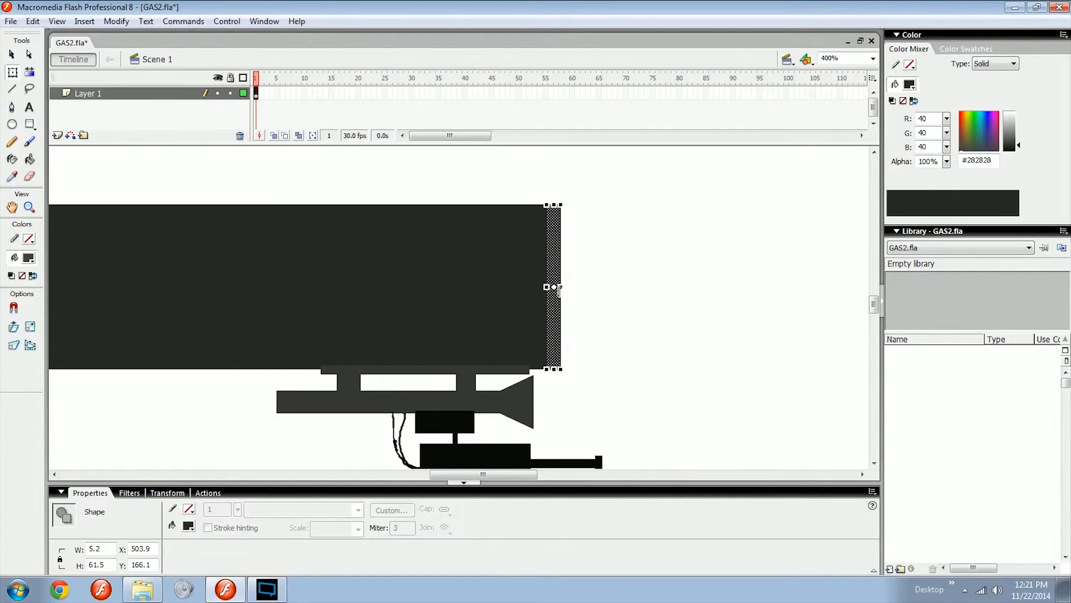
{"action": "left_click_drag", "start_coordinate": [560, 246], "coordinate": [571, 261]}
{"action": "left_click_drag", "start_coordinate": [565, 205], "coordinate": [564, 196]}
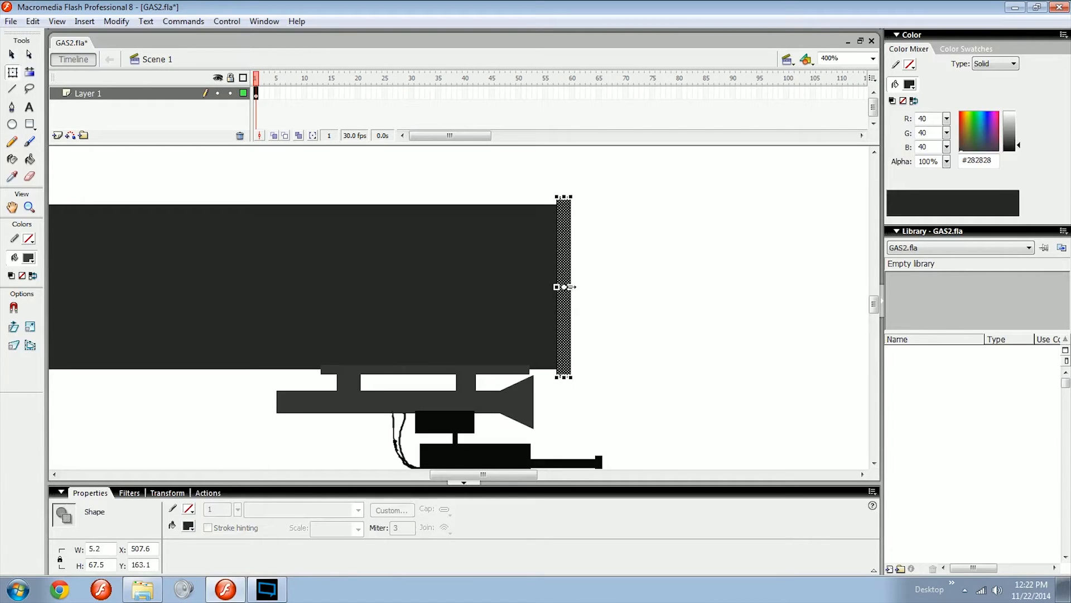
{"action": "left_click_drag", "start_coordinate": [571, 287], "coordinate": [591, 287]}
{"action": "left_click", "coordinate": [616, 285]}
Select the whole gun, scale it down and convert it to a movie clip symbol.
{"action": "key", "text": "ctrl+minus"}
{"action": "key", "text": "ctrl+minus"}
{"action": "left_click_drag", "start_coordinate": [529, 295], "coordinate": [629, 287]}
{"action": "key", "text": "ctrl+a"}
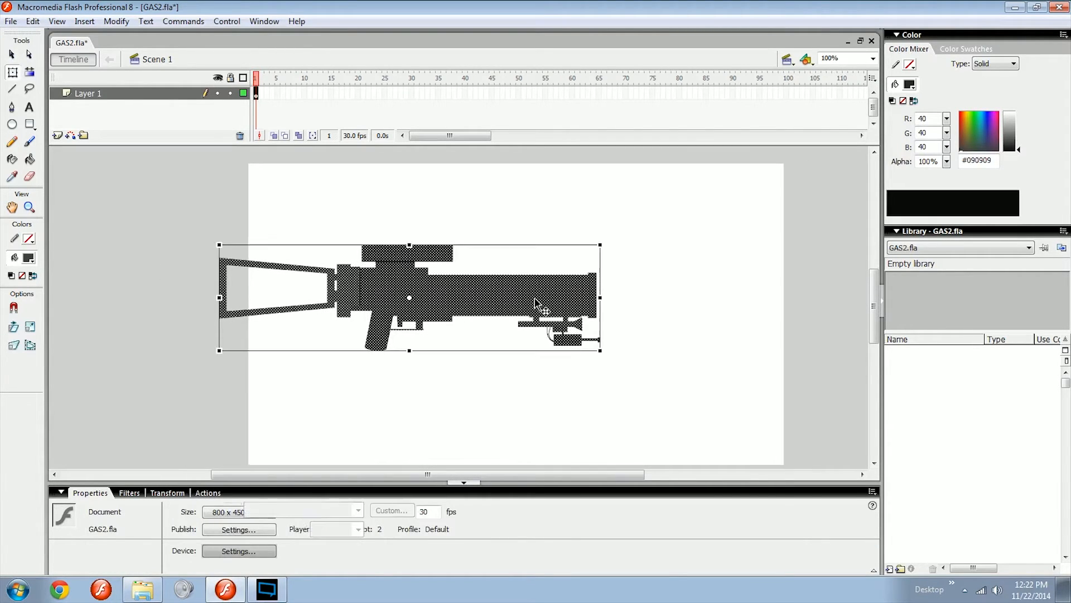
{"action": "left_click_drag", "start_coordinate": [601, 244], "coordinate": [340, 317]}
{"action": "left_click_drag", "start_coordinate": [293, 336], "coordinate": [389, 306]}
{"action": "key", "text": "F8"}
{"action": "key", "text": "Return"}
Scale the gun symbol down further to about 138 × 38 px and position it on the stage.
{"action": "key", "text": "ctrl+equal"}
{"action": "left_click_drag", "start_coordinate": [469, 308], "coordinate": [444, 307]}
{"action": "left_click", "coordinate": [493, 362]}
{"action": "left_click_drag", "start_coordinate": [494, 361], "coordinate": [448, 369]}
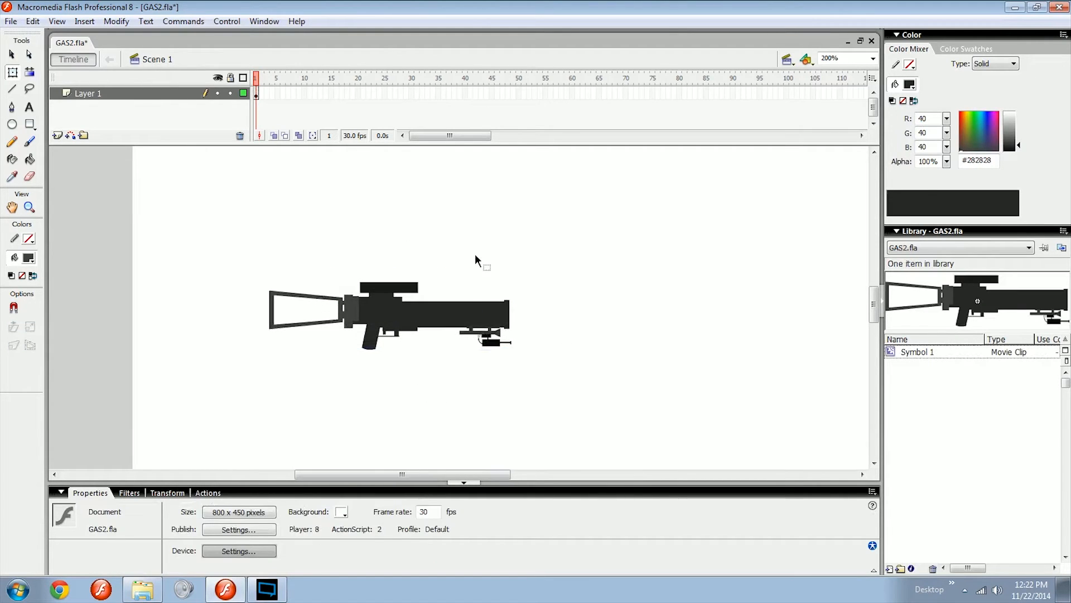
{"action": "left_click_drag", "start_coordinate": [453, 315], "coordinate": [480, 308]}
{"action": "left_click", "coordinate": [574, 314]}
{"action": "left_click_drag", "start_coordinate": [540, 328], "coordinate": [543, 389]}
{"action": "key", "text": "ctrl+minus"}
{"action": "key", "text": "ctrl+minus"}
{"action": "key", "text": "ctrl+equal"}
{"action": "key", "text": "ctrl+equal"}
{"action": "left_click", "coordinate": [454, 335]}
{"action": "left_click_drag", "start_coordinate": [471, 305], "coordinate": [443, 314]}
{"action": "left_click_drag", "start_coordinate": [415, 332], "coordinate": [507, 309]}
Extend Layer 1 to frame 11 and insert a keyframe at frame 10.
{"action": "key", "text": "F6"}
{"action": "key", "text": "ctrl+z"}
{"action": "left_click_drag", "start_coordinate": [283, 93], "coordinate": [309, 94]}
{"action": "key", "text": "F5"}
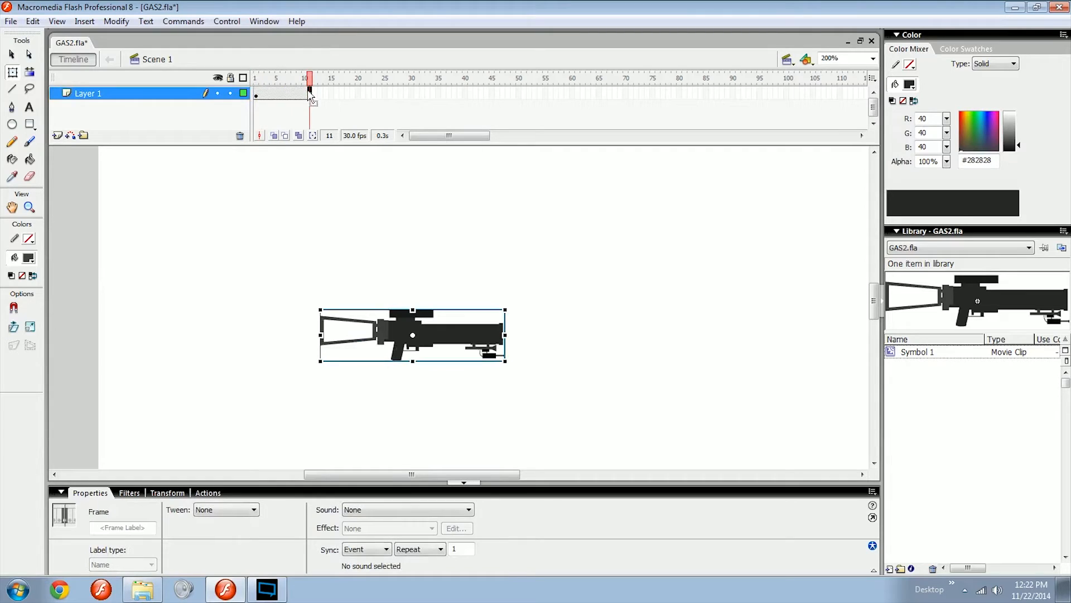
{"action": "left_click", "coordinate": [305, 95]}
{"action": "key", "text": "F6"}
Nudge the gun on the frame 10 keyframe backward to X 164.1.
{"action": "left_click_drag", "start_coordinate": [475, 339], "coordinate": [496, 338]}
{"action": "key", "text": "ctrl+equal"}
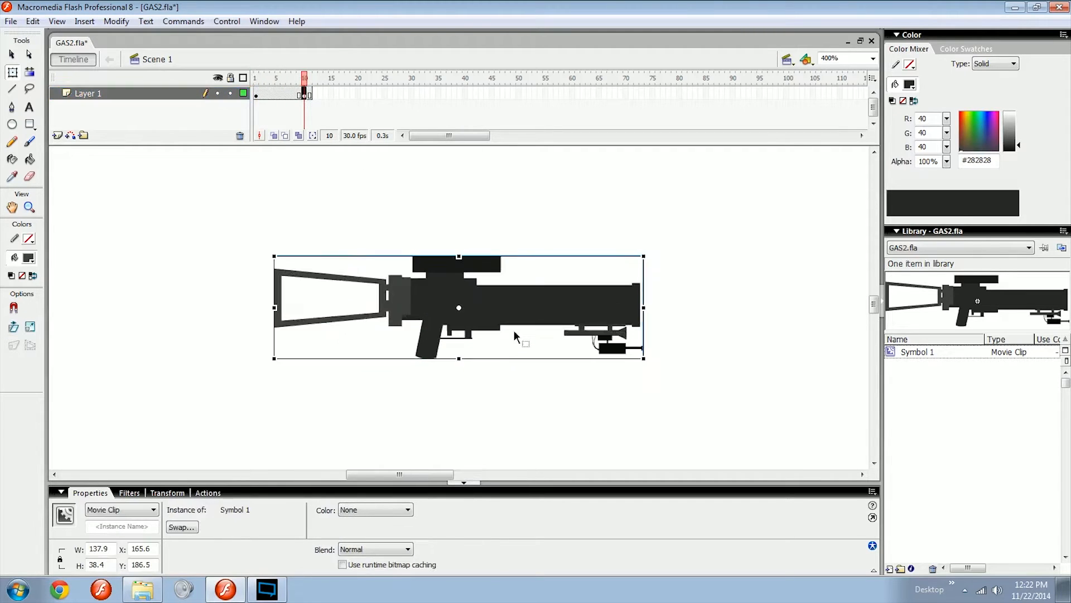
{"action": "key", "text": "Left"}
{"action": "key", "text": "Left"}
{"action": "key", "text": "Left"}
{"action": "key", "text": "Left"}
{"action": "key", "text": "Left"}
{"action": "key", "text": "Left"}
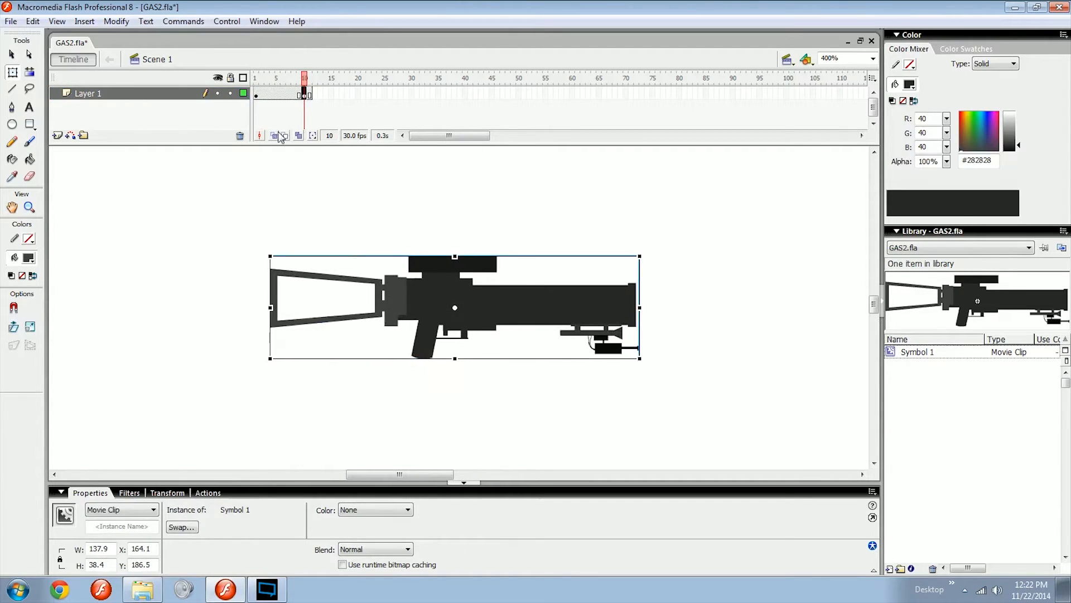
Turn on onion skinning, add a keyframe at frame 11, and tilt the gun muzzle-up and back to X 127.0, Y 174.9.
{"action": "left_click", "coordinate": [274, 136]}
{"action": "left_click_drag", "start_coordinate": [519, 239], "coordinate": [486, 258]}
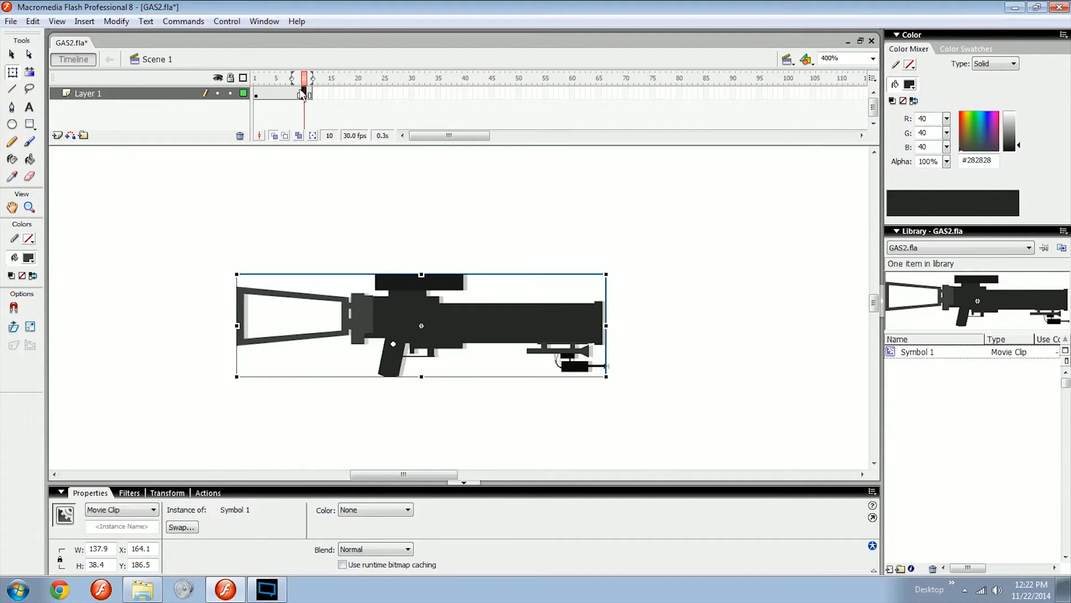
{"action": "key", "text": "F6"}
{"action": "left_click_drag", "start_coordinate": [616, 268], "coordinate": [522, 233]}
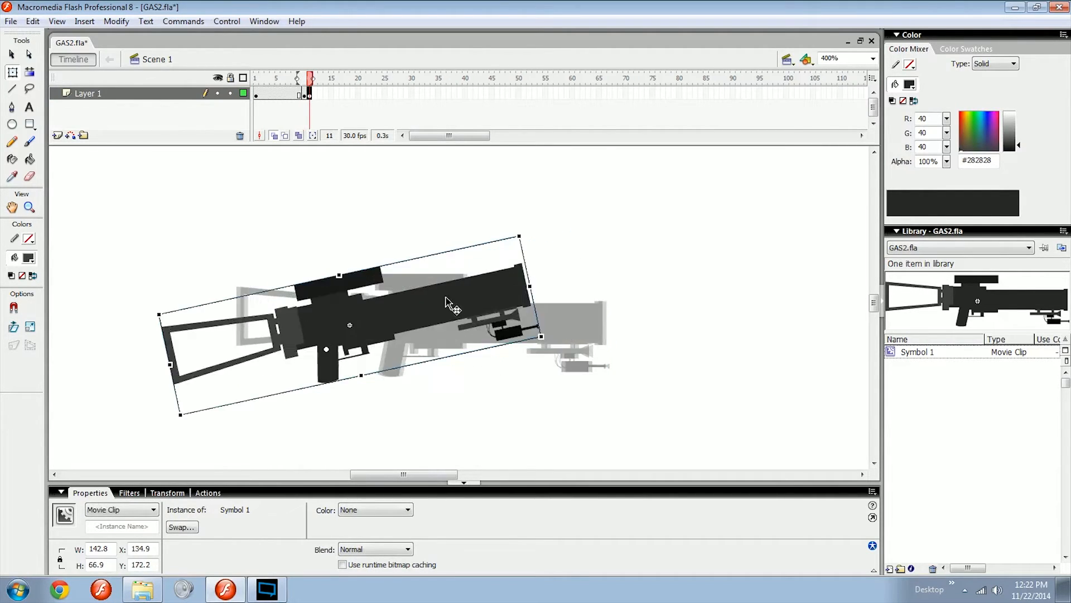
{"action": "mouse_move", "coordinate": [465, 298]}
{"action": "left_mouse_down"}
{"action": "mouse_move", "coordinate": [477, 304]}
{"action": "mouse_move", "coordinate": [447, 304]}
{"action": "left_mouse_up"}
Add keyframes at frames 12 and 13, pushing the gun back to X 116.0, then to X 115.6, Y 179.5 with a slight downward tilt.
{"action": "key", "text": "F6"}
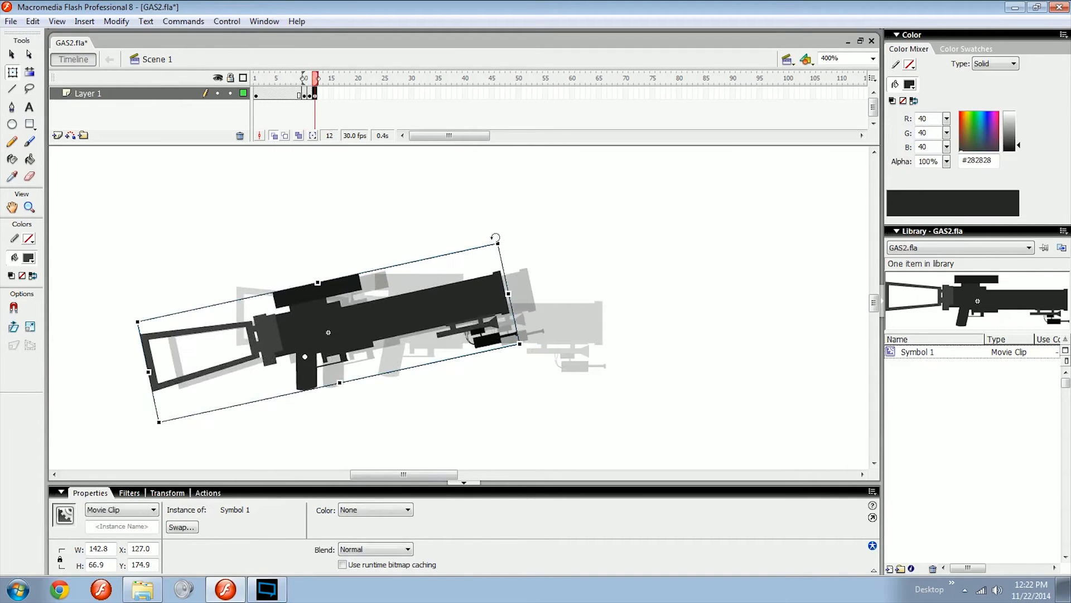
{"action": "mouse_move", "coordinate": [495, 237]}
{"action": "left_mouse_down"}
{"action": "mouse_move", "coordinate": [460, 260]}
{"action": "mouse_move", "coordinate": [498, 234]}
{"action": "left_mouse_up"}
{"action": "left_click_drag", "start_coordinate": [468, 287], "coordinate": [445, 297]}
{"action": "left_click_drag", "start_coordinate": [454, 296], "coordinate": [456, 301]}
{"action": "key", "text": "F6"}
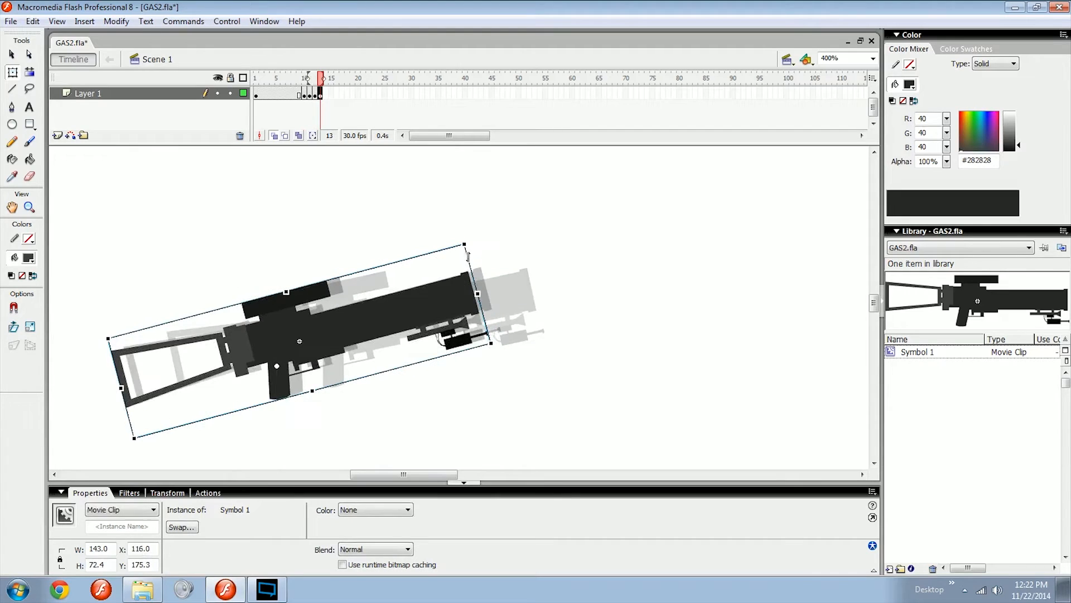
{"action": "left_click_drag", "start_coordinate": [470, 241], "coordinate": [475, 249]}
{"action": "left_click_drag", "start_coordinate": [457, 311], "coordinate": [453, 314]}
Add keyframes at frames 14 and 15, lowering the muzzle and bringing the gun forward to X 127.9, Y 182.6.
{"action": "key", "text": "F6"}
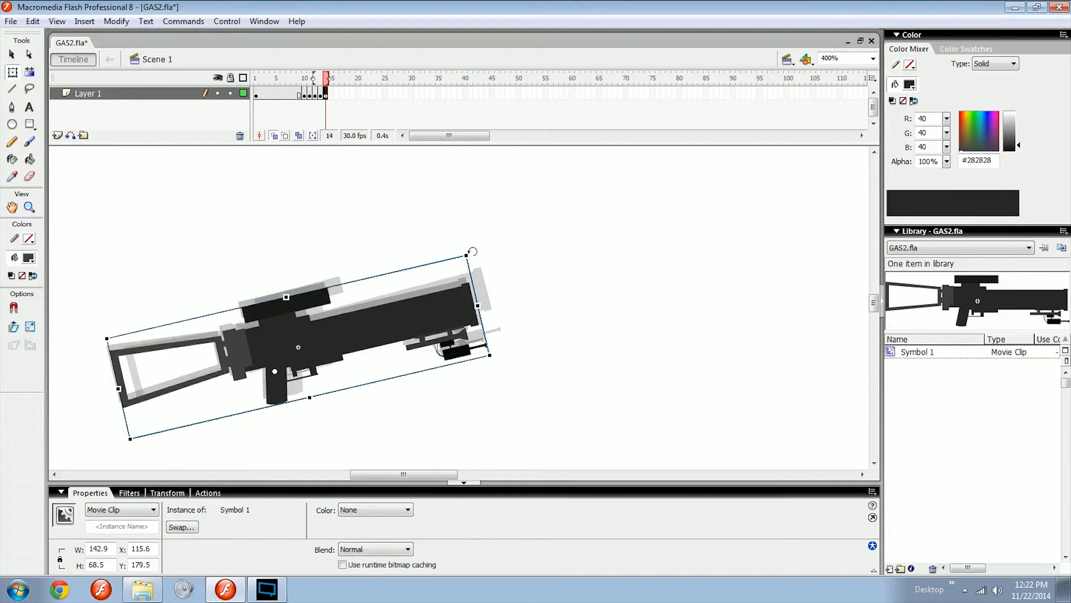
{"action": "left_click_drag", "start_coordinate": [472, 251], "coordinate": [479, 263]}
{"action": "key", "text": "F6"}
{"action": "left_click_drag", "start_coordinate": [462, 326], "coordinate": [491, 316]}
{"action": "left_click_drag", "start_coordinate": [512, 256], "coordinate": [514, 261]}
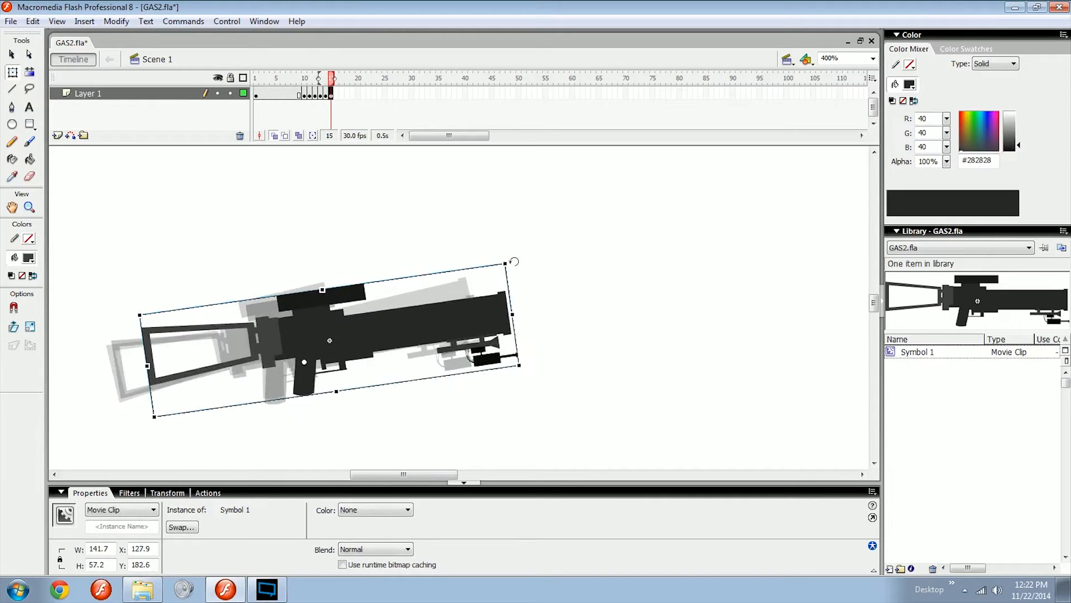
Add keyframes at frames 16 and 17, moving the gun further forward and rotating it closer to level on each.
{"action": "key", "text": "F6"}
{"action": "left_click_drag", "start_coordinate": [486, 329], "coordinate": [520, 308]}
{"action": "mouse_move", "coordinate": [549, 241]}
{"action": "left_mouse_down"}
{"action": "mouse_move", "coordinate": [565, 280]}
{"action": "mouse_move", "coordinate": [553, 255]}
{"action": "left_mouse_up"}
{"action": "key", "text": "F6"}
{"action": "left_click_drag", "start_coordinate": [518, 307], "coordinate": [532, 305]}
{"action": "mouse_move", "coordinate": [557, 260]}
{"action": "left_mouse_down"}
{"action": "mouse_move", "coordinate": [567, 256]}
{"action": "mouse_move", "coordinate": [574, 269]}
{"action": "left_mouse_up"}
Add a keyframe at frame 18 with the gun levelled and nudged forward and down to X 150.8, Y 184.9.
{"action": "key", "text": "F6"}
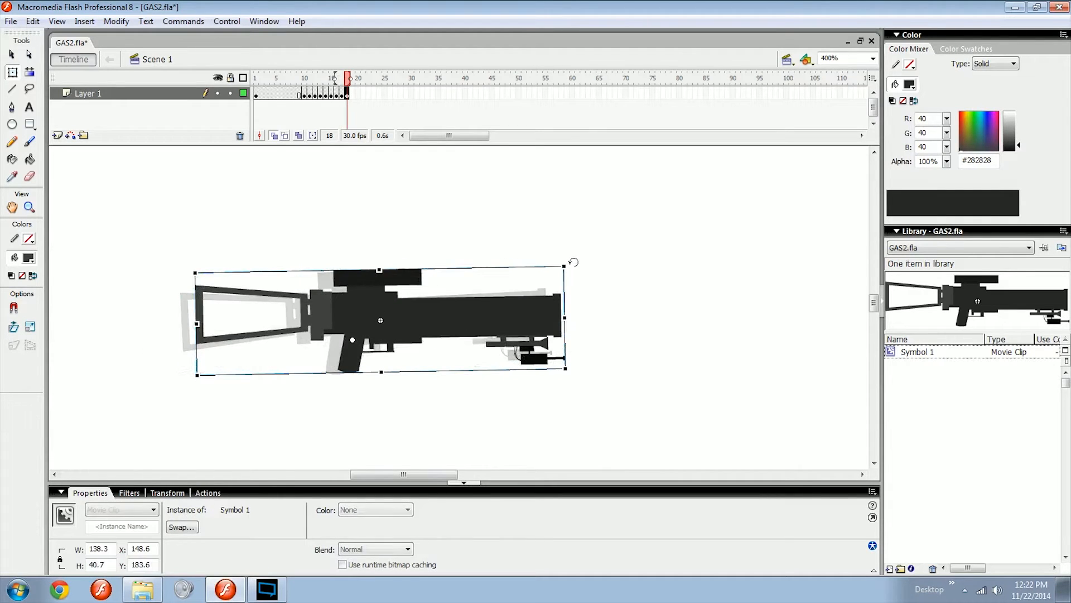
{"action": "key", "text": "Right"}
{"action": "key", "text": "Right"}
{"action": "key", "text": "Right"}
{"action": "key", "text": "Right"}
{"action": "key", "text": "Right"}
{"action": "key", "text": "Right"}
{"action": "key", "text": "Right"}
{"action": "key", "text": "Down"}
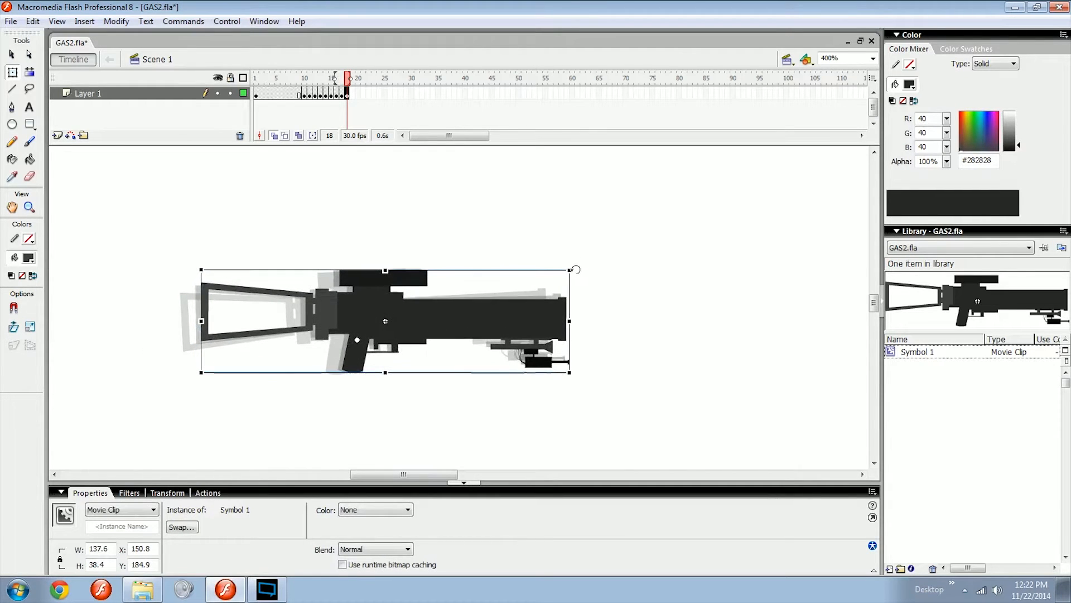
Add a keyframe at frame 19 and nudge the gun slightly forward to X 151.6 and a touch down.
{"action": "key", "text": "F6"}
{"action": "key", "text": "Right"}
{"action": "key", "text": "Right"}
{"action": "key", "text": "Right"}
{"action": "key", "text": "Right"}
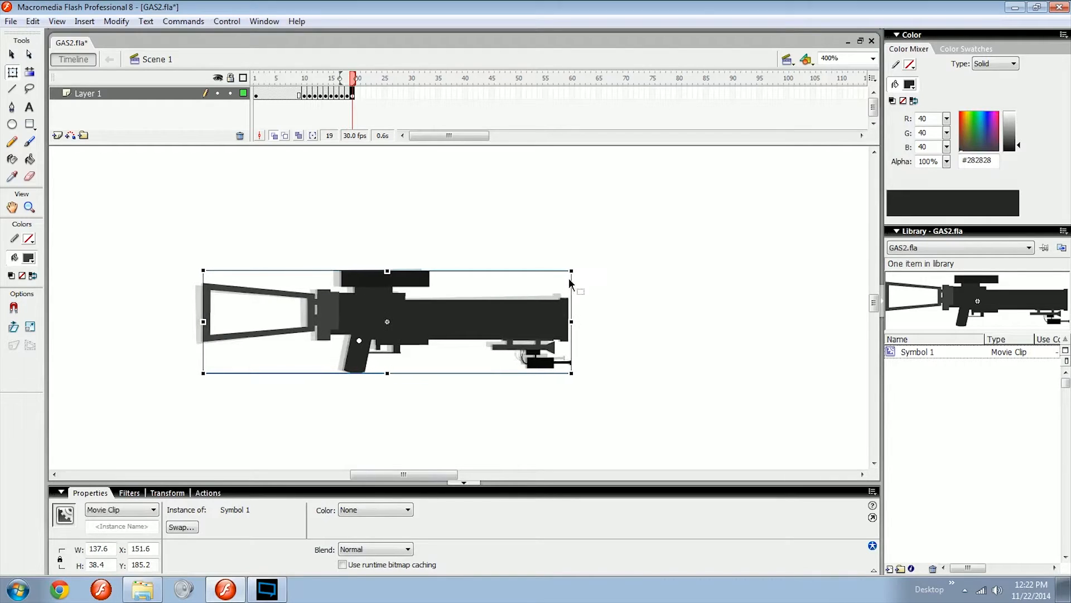
{"action": "key", "text": "Down"}
Play back the gun recoil from frame 10 to check the motion.
{"action": "left_click", "coordinate": [596, 288]}
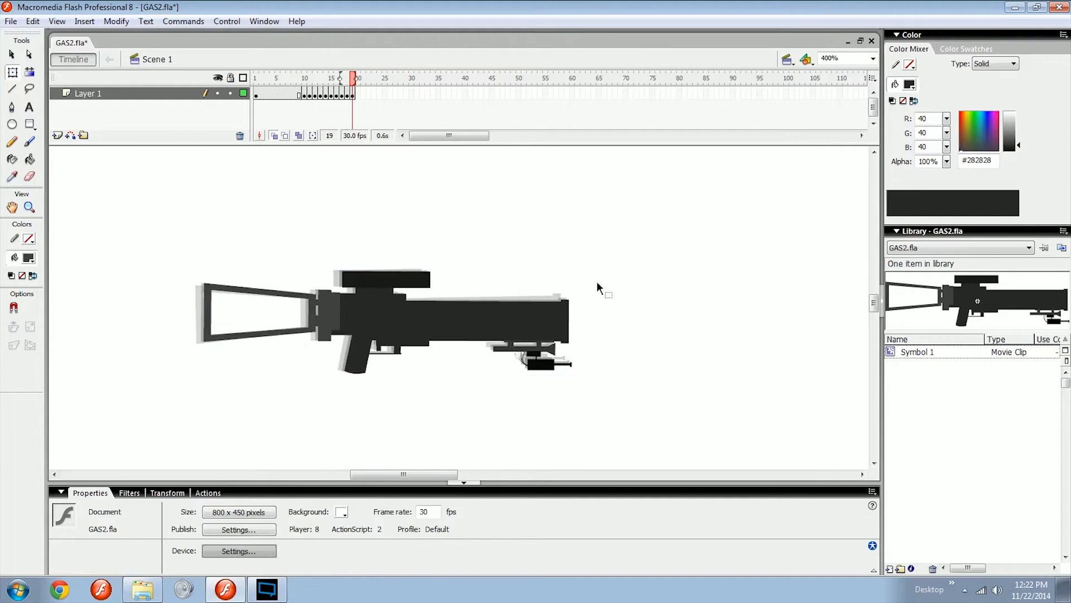
{"action": "key", "text": "ctrl+minus"}
{"action": "left_click", "coordinate": [300, 74]}
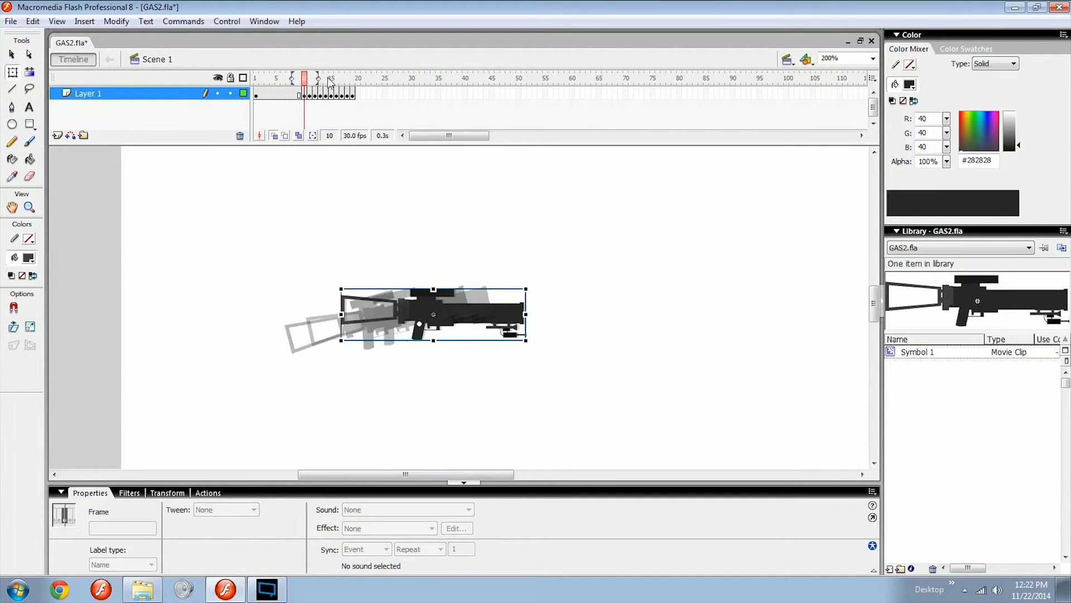
{"action": "key", "text": "Return"}
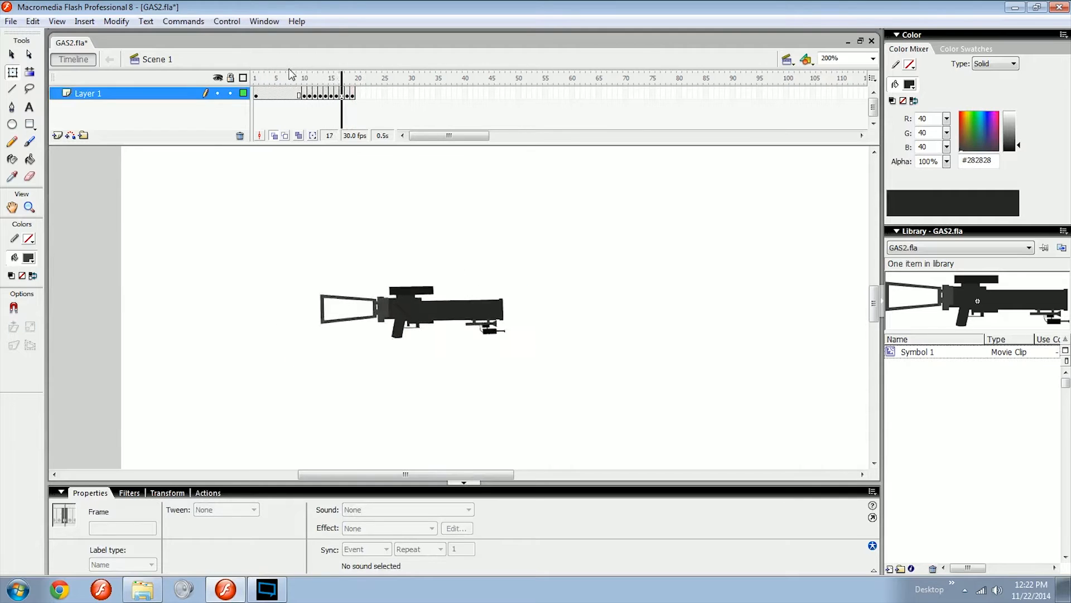
Hold the frame 12 pose one frame longer, the next three poses two frames longer each, and the following pose one frame longer.
{"action": "left_click", "coordinate": [300, 76]}
{"action": "key", "text": "period"}
{"action": "key", "text": "period"}
{"action": "key", "text": "period"}
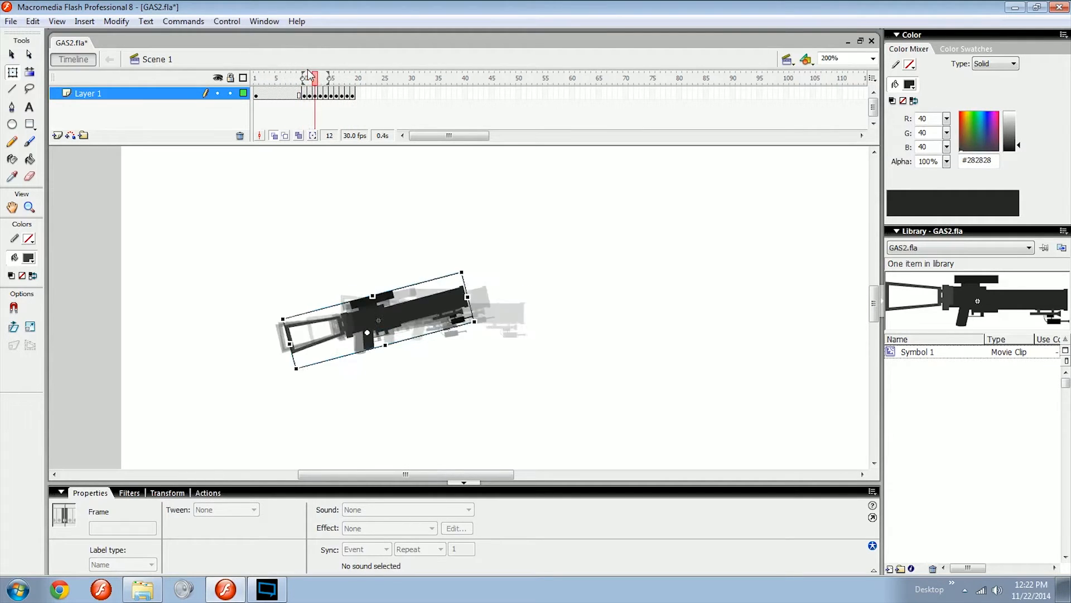
{"action": "key", "text": "F5"}
{"action": "key", "text": "period"}
{"action": "key", "text": "F5"}
{"action": "key", "text": "F5"}
{"action": "key", "text": "period"}
{"action": "key", "text": "F5"}
{"action": "key", "text": "F5"}
{"action": "key", "text": "period"}
{"action": "key", "text": "F5"}
{"action": "key", "text": "F5"}
{"action": "key", "text": "period"}
{"action": "key", "text": "F5"}
Hold the next two recoil poses two frames longer each and extend the final pose to frame 37.
{"action": "key", "text": "period"}
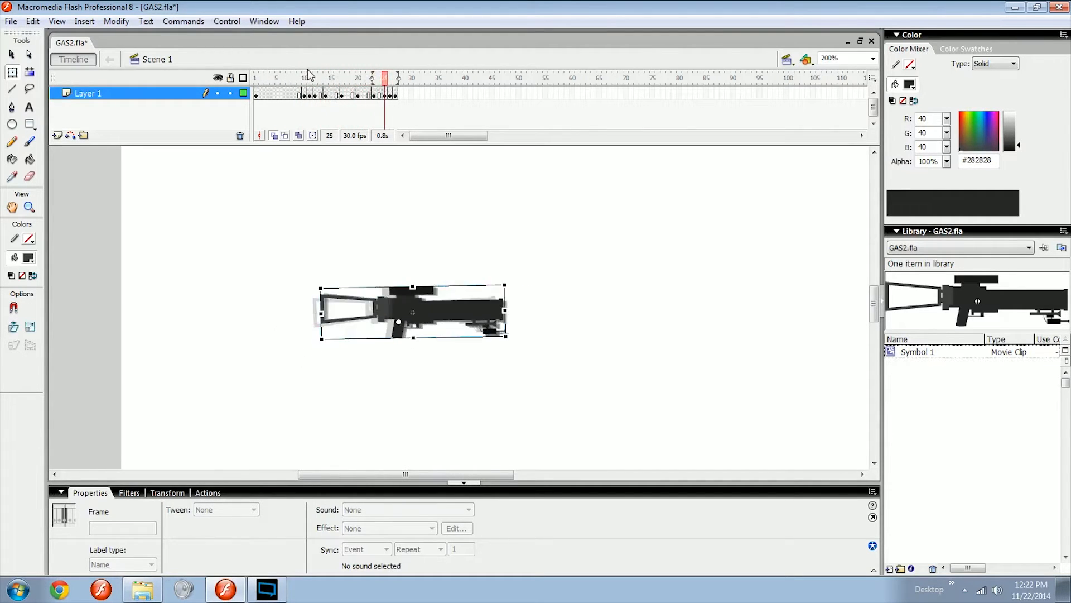
{"action": "key", "text": "F5"}
{"action": "key", "text": "F5"}
{"action": "key", "text": "period"}
{"action": "key", "text": "F5"}
{"action": "key", "text": "F5"}
{"action": "key", "text": "period"}
{"action": "key", "text": "F5"}
{"action": "key", "text": "F5"}
{"action": "key", "text": "F5"}
{"action": "key", "text": "F5"}
{"action": "key", "text": "F5"}
{"action": "key", "text": "F5"}
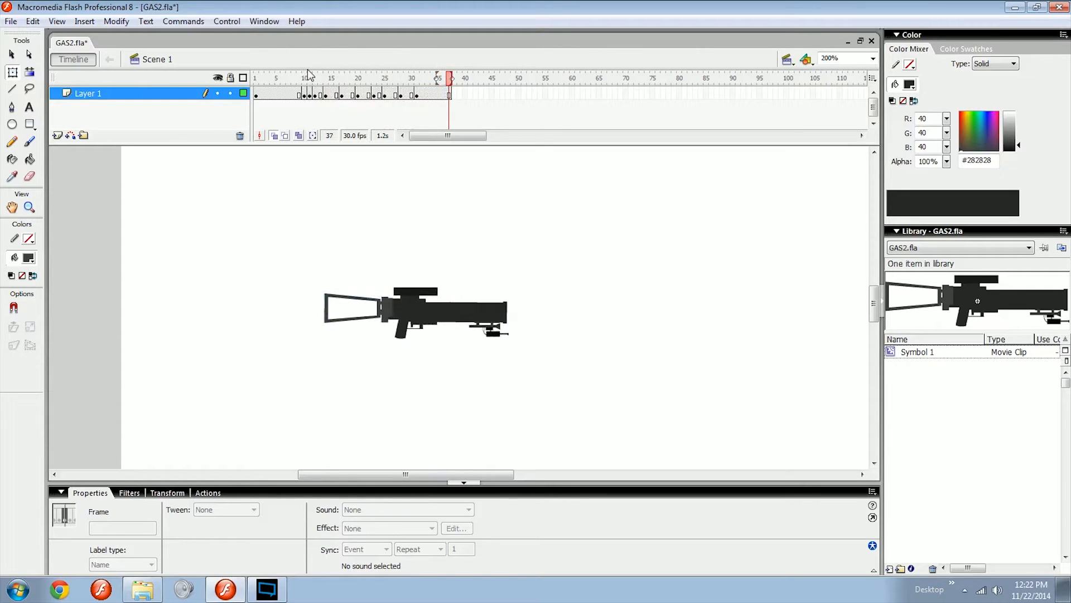
Play back the retimed recoil animation from before the shot.
{"action": "left_click_drag", "start_coordinate": [309, 74], "coordinate": [287, 79]}
{"action": "key", "text": "Return"}
{"action": "key", "text": "space"}
{"action": "left_click_drag", "start_coordinate": [602, 268], "coordinate": [434, 267]}
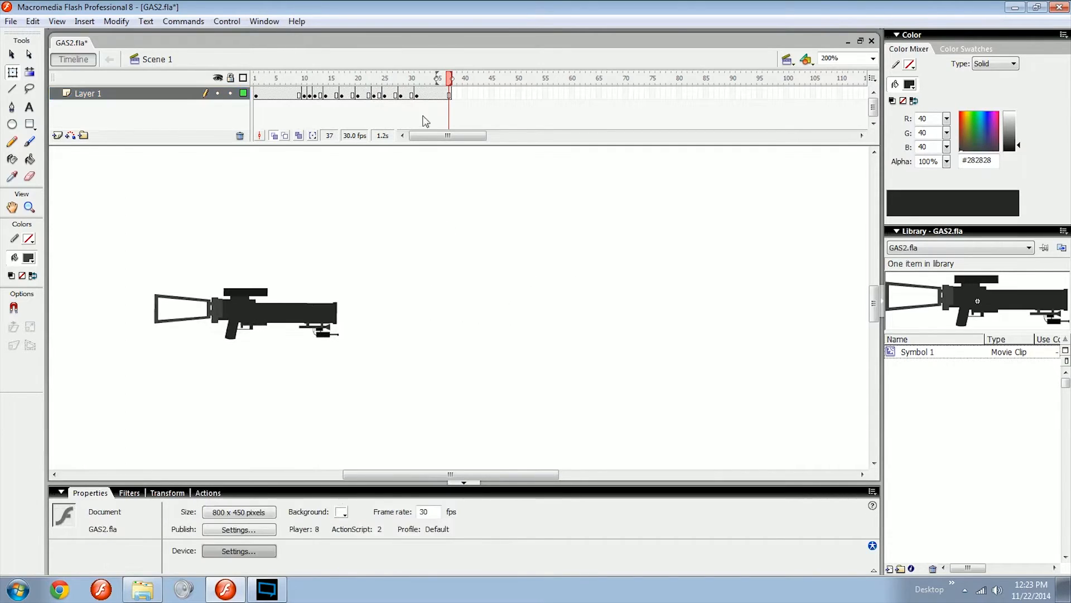
Add a new layer above the gun layer and insert a blank keyframe on it at frame 10.
{"action": "left_click", "coordinate": [57, 135]}
{"action": "left_click_drag", "start_coordinate": [360, 82], "coordinate": [299, 85]}
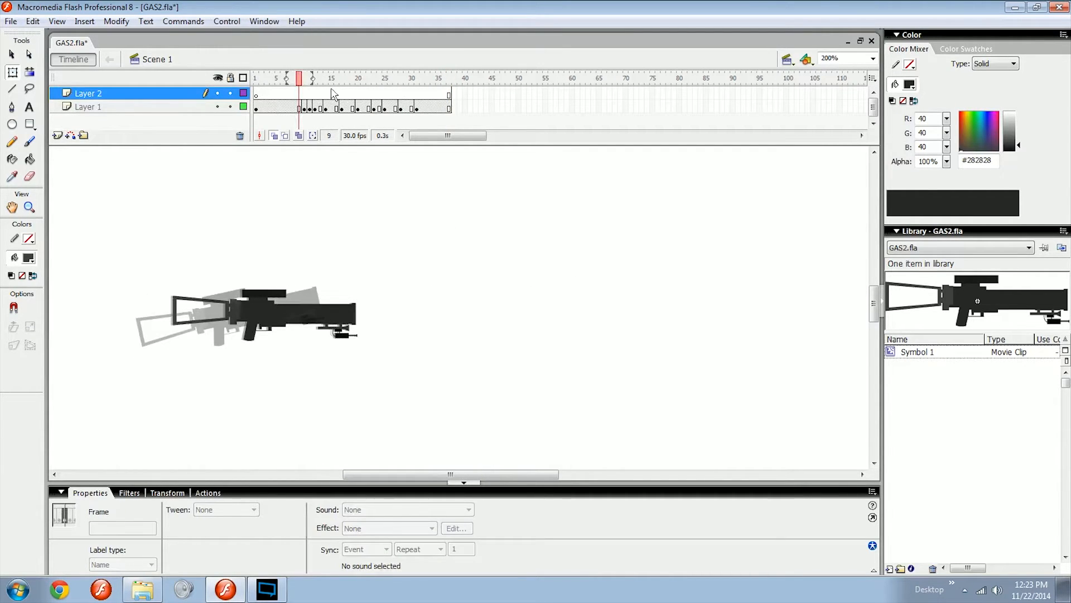
{"action": "key", "text": "period"}
{"action": "key", "text": "comma"}
{"action": "key", "text": "period"}
{"action": "key", "text": "F7"}
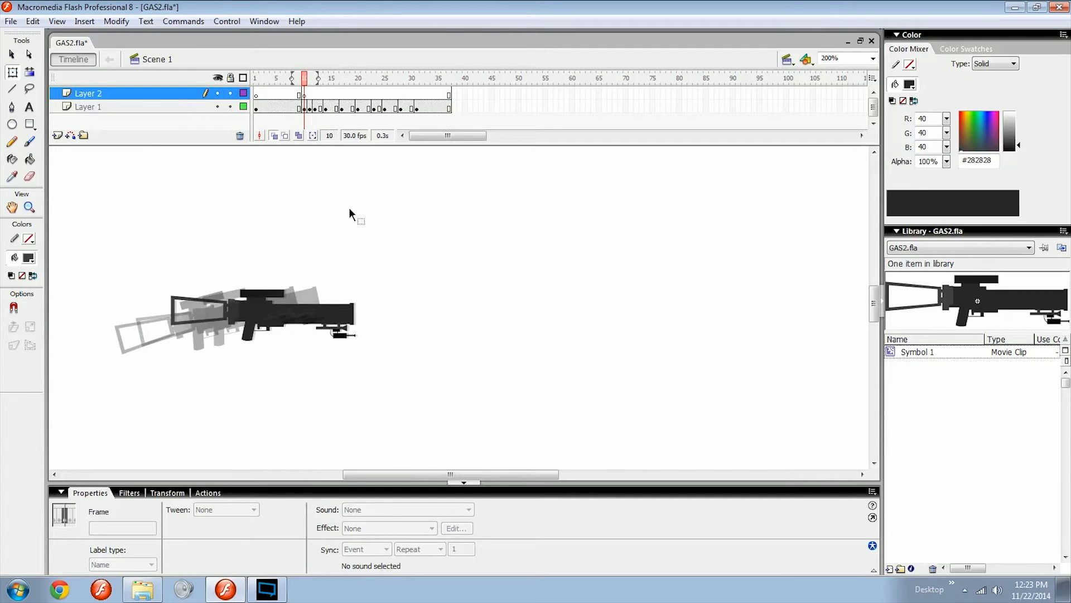
Lock Layer 1 and switch the timeline to the Short frame view.
{"action": "key", "text": "space"}
{"action": "left_click_drag", "start_coordinate": [349, 210], "coordinate": [364, 256]}
{"action": "left_click", "coordinate": [231, 106]}
{"action": "left_click", "coordinate": [872, 78]}
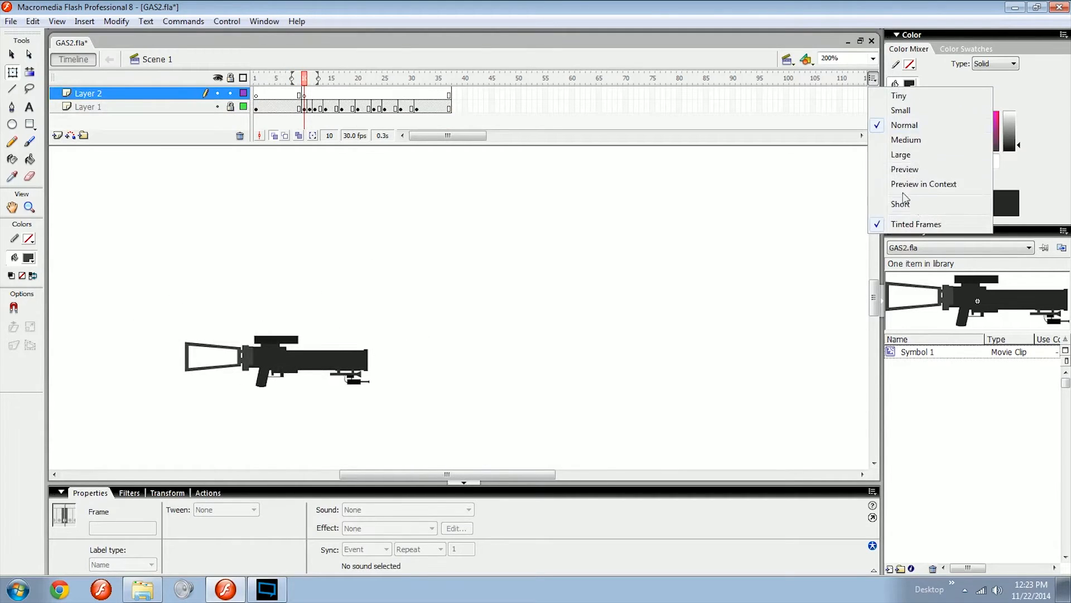
{"action": "left_click", "coordinate": [905, 202]}
{"action": "left_click", "coordinate": [541, 363]}
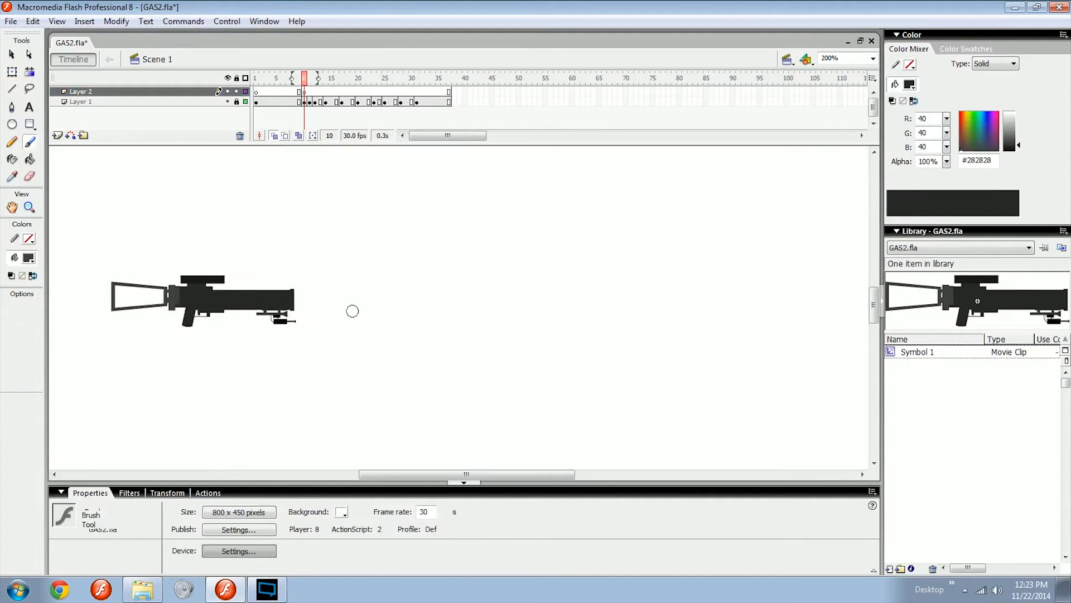
Brush a solid light grey (#BFBFBF) blob about 65 × 81 px on Layer 2, undoing a trial stroke first.
{"action": "key", "text": "b"}
{"action": "left_click", "coordinate": [29, 258]}
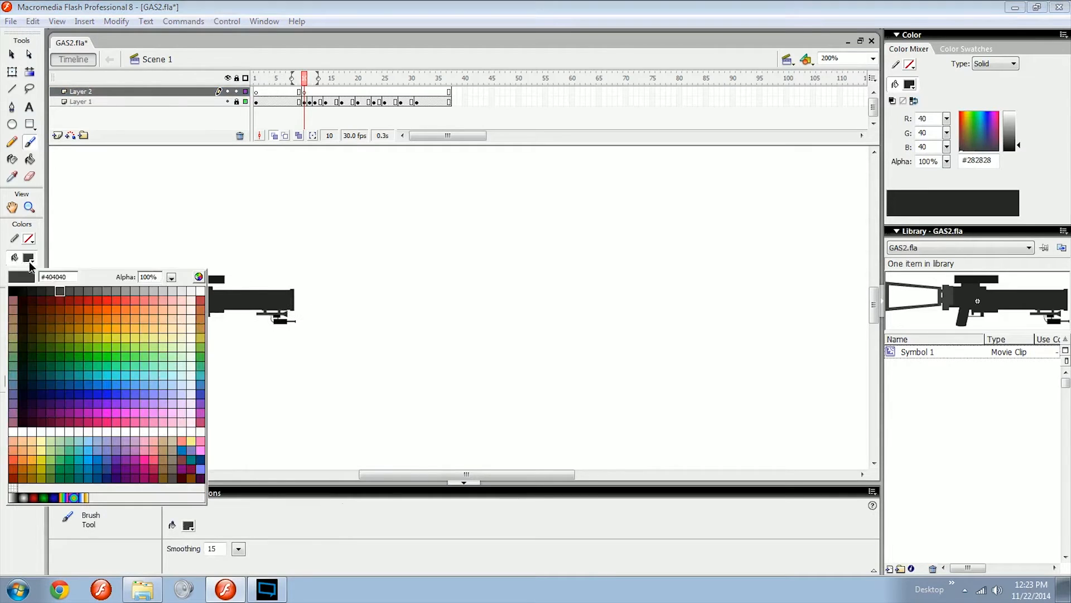
{"action": "left_click", "coordinate": [165, 290]}
{"action": "left_click_drag", "start_coordinate": [577, 182], "coordinate": [612, 323]}
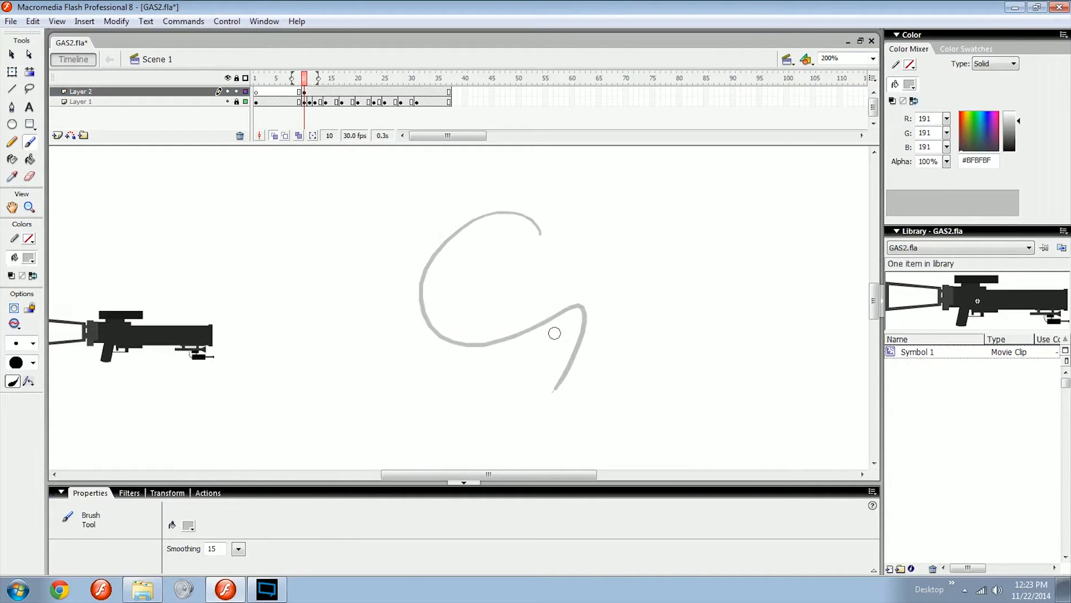
{"action": "key", "text": "ctrl+z"}
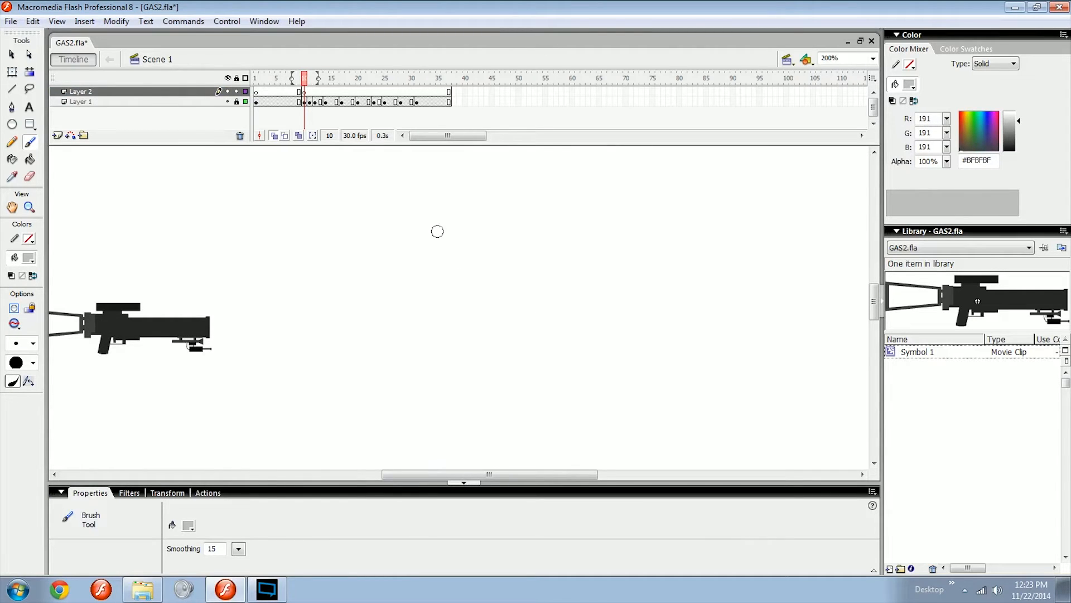
{"action": "mouse_move", "coordinate": [437, 231]}
{"action": "left_mouse_down"}
{"action": "mouse_move", "coordinate": [461, 262]}
{"action": "mouse_move", "coordinate": [438, 232]}
{"action": "mouse_move", "coordinate": [444, 239]}
{"action": "left_mouse_up"}
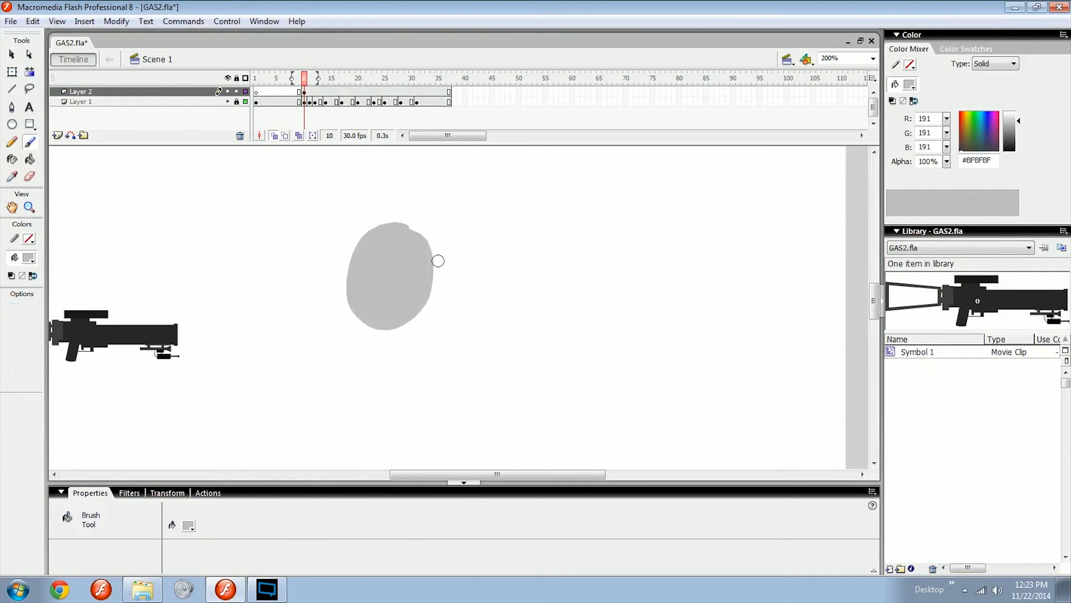
Brush a second blob about 64 × 74 px beside the grey one and fill it with blue-grey #7B7B9D.
{"action": "left_click", "coordinate": [986, 145]}
{"action": "left_click_drag", "start_coordinate": [1011, 123], "coordinate": [1012, 129]}
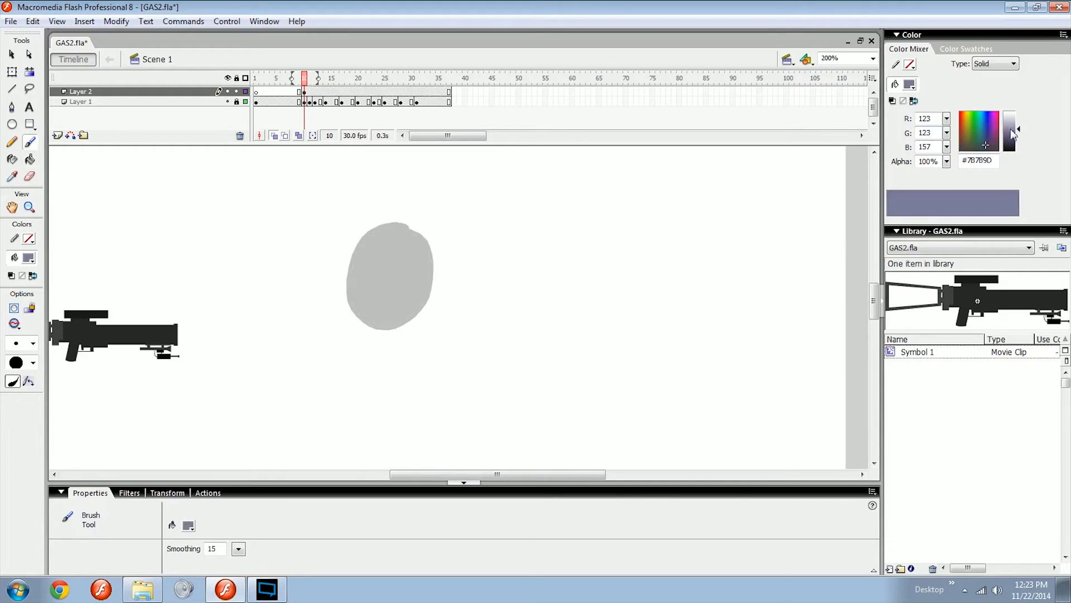
{"action": "left_click_drag", "start_coordinate": [525, 226], "coordinate": [528, 224]}
{"action": "key", "text": "k"}
{"action": "left_click", "coordinate": [529, 244]}
{"action": "left_click_drag", "start_coordinate": [559, 268], "coordinate": [532, 261]}
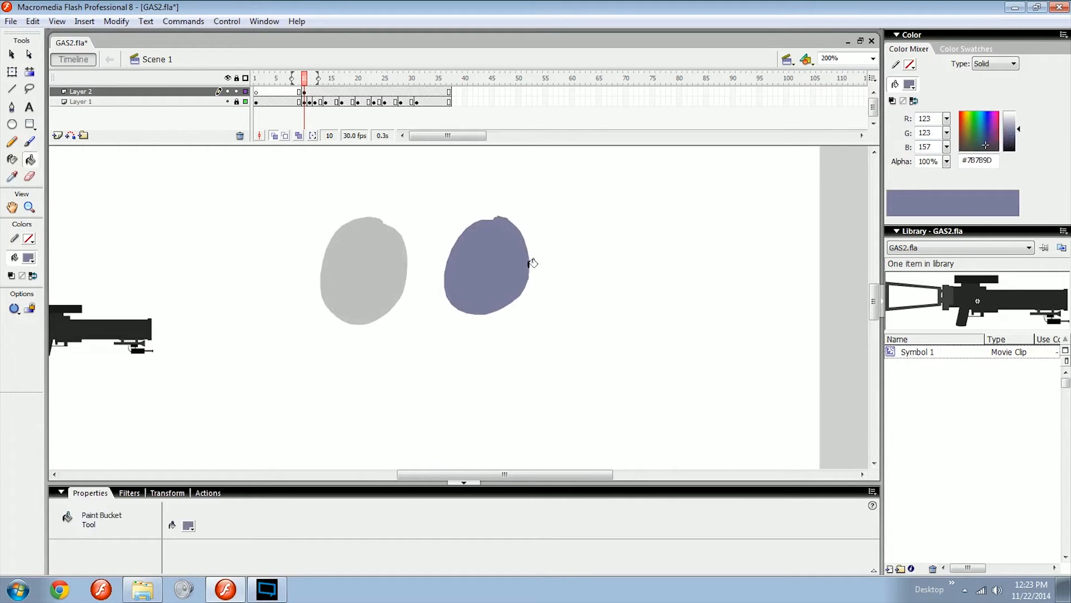
Paint a lighter #BFBFD0 highlight about 27 × 32 px inside the upper-left part of the blue-grey blob.
{"action": "key", "text": "b"}
{"action": "left_click_drag", "start_coordinate": [1012, 129], "coordinate": [1012, 119]}
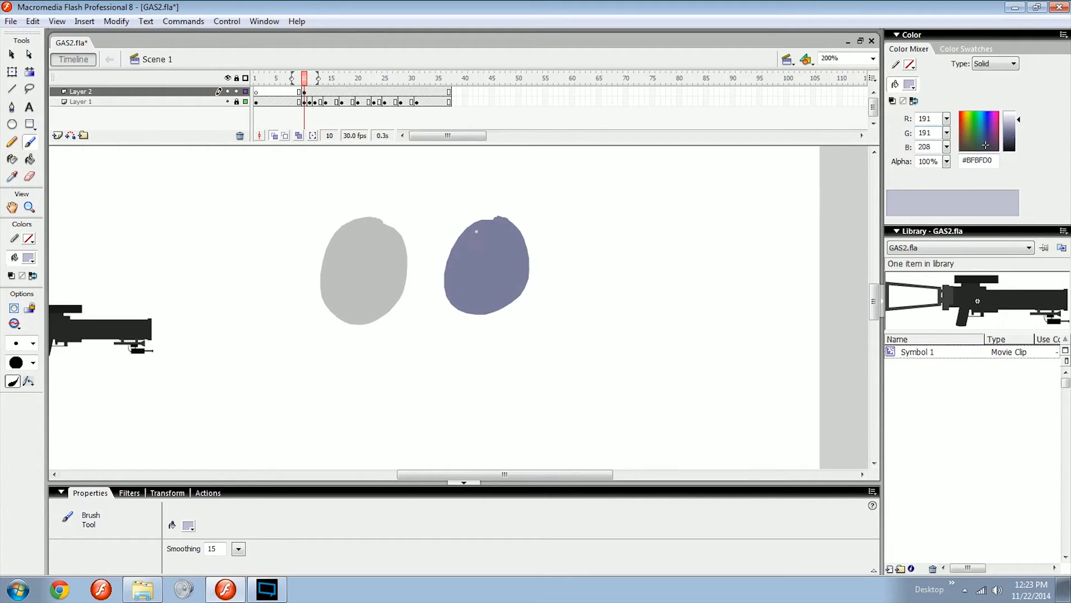
{"action": "left_click_drag", "start_coordinate": [477, 232], "coordinate": [476, 230]}
{"action": "key", "text": "k"}
{"action": "left_click", "coordinate": [473, 241]}
{"action": "left_click_drag", "start_coordinate": [552, 252], "coordinate": [529, 252]}
Set the fill to near-black #1E1E1E and draw a tall narrow rectangle beside the blue-grey blob.
{"action": "key", "text": "b"}
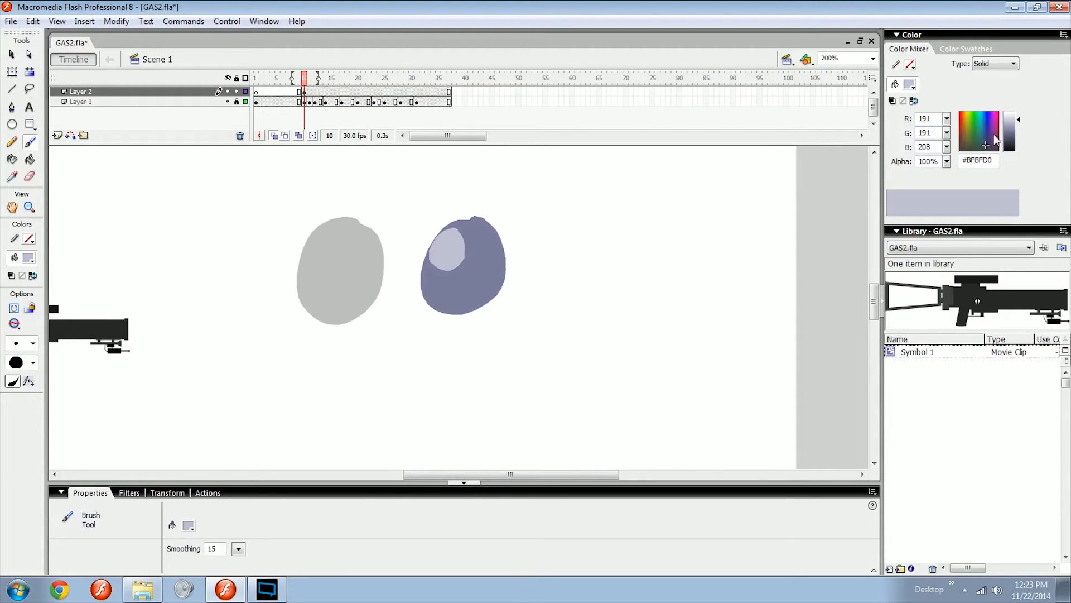
{"action": "left_click", "coordinate": [967, 151]}
{"action": "left_click_drag", "start_coordinate": [1011, 149], "coordinate": [1012, 146]}
{"action": "key", "text": "r"}
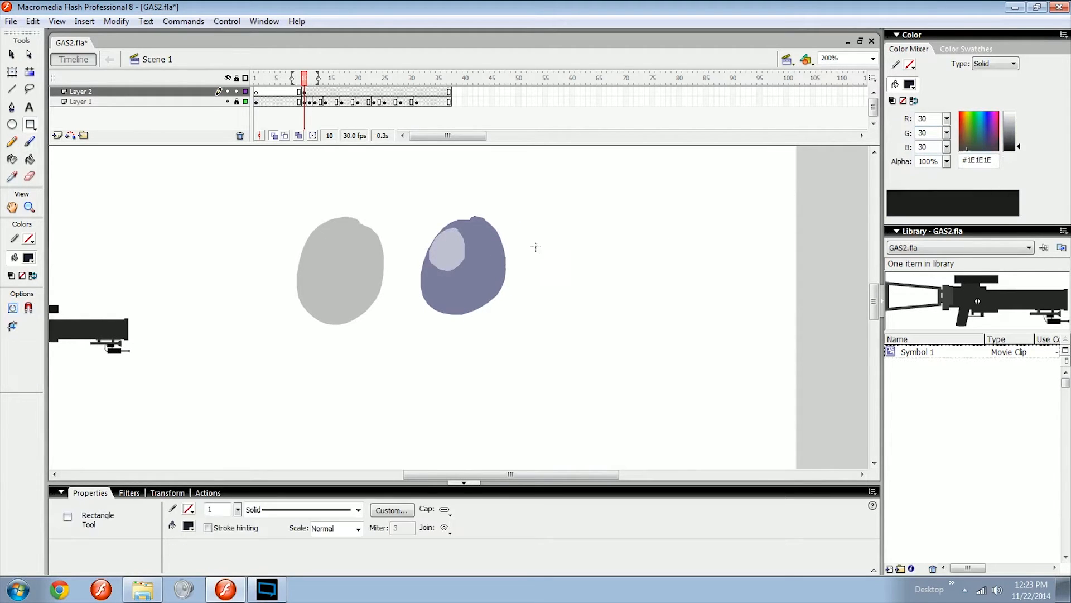
{"action": "left_click_drag", "start_coordinate": [536, 238], "coordinate": [571, 312]}
Reshape the dark rectangle into a jagged two-spiked shard about 35 × 90 px by pulling its edges and corners.
{"action": "key", "text": "v"}
{"action": "key", "text": "Delete"}
{"action": "mouse_move", "coordinate": [581, 221]}
{"action": "left_mouse_down"}
{"action": "mouse_move", "coordinate": [554, 279]}
{"action": "mouse_move", "coordinate": [569, 233]}
{"action": "mouse_move", "coordinate": [567, 220]}
{"action": "mouse_move", "coordinate": [550, 233]}
{"action": "mouse_move", "coordinate": [545, 199]}
{"action": "left_mouse_up"}
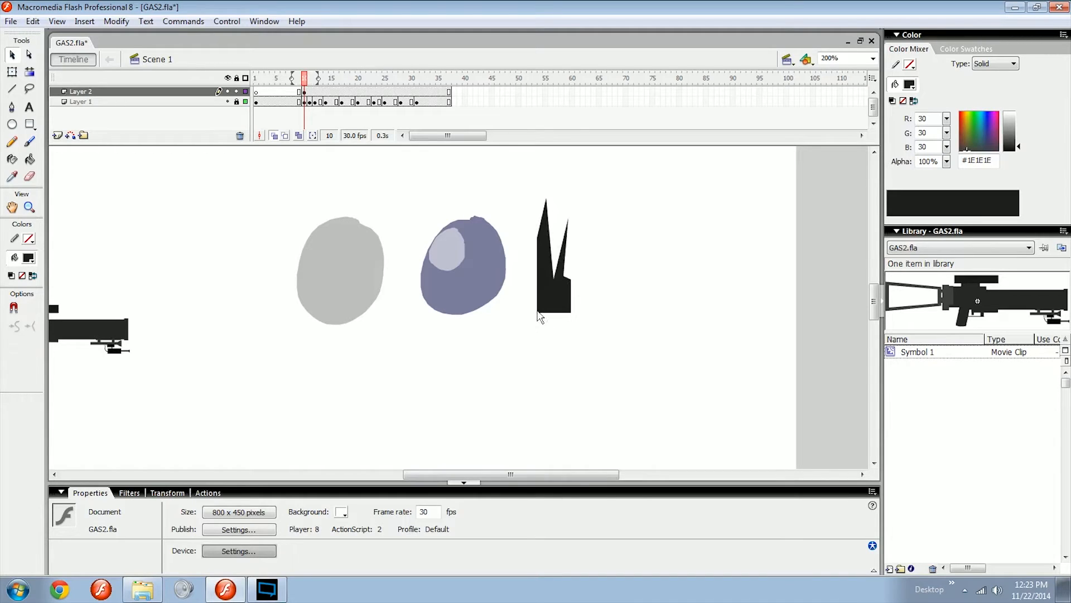
{"action": "left_click_drag", "start_coordinate": [539, 316], "coordinate": [525, 318]}
{"action": "left_click_drag", "start_coordinate": [554, 278], "coordinate": [577, 276]}
{"action": "key", "text": "Escape"}
Compare the flat grey blob with the highlighted blob and the dark shard.
{"action": "key", "text": "ctrl+minus"}
{"action": "key", "text": "ctrl+equal"}
{"action": "left_click_drag", "start_coordinate": [524, 299], "coordinate": [395, 311]}
{"action": "left_click_drag", "start_coordinate": [547, 317], "coordinate": [493, 312]}
{"action": "left_click", "coordinate": [493, 313]}
{"action": "mouse_move", "coordinate": [413, 376]}
{"action": "left_mouse_down"}
{"action": "mouse_move", "coordinate": [514, 227]}
{"action": "mouse_move", "coordinate": [527, 175]}
{"action": "left_mouse_up"}
{"action": "left_click", "coordinate": [428, 339]}
{"action": "left_click", "coordinate": [354, 315]}
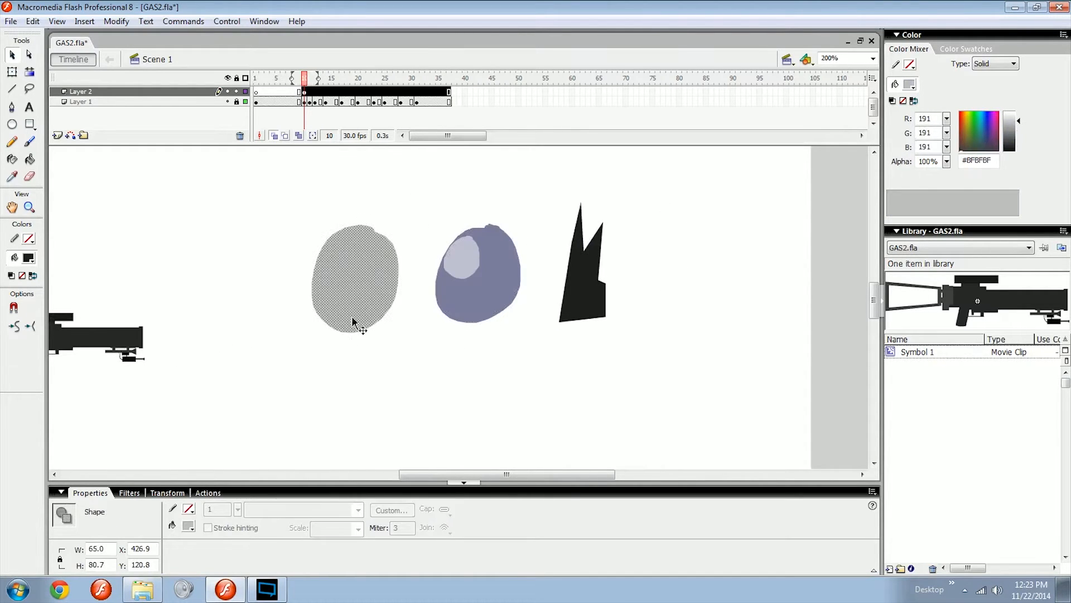
{"action": "left_click_drag", "start_coordinate": [410, 332], "coordinate": [504, 331]}
{"action": "left_click_drag", "start_coordinate": [351, 405], "coordinate": [533, 182]}
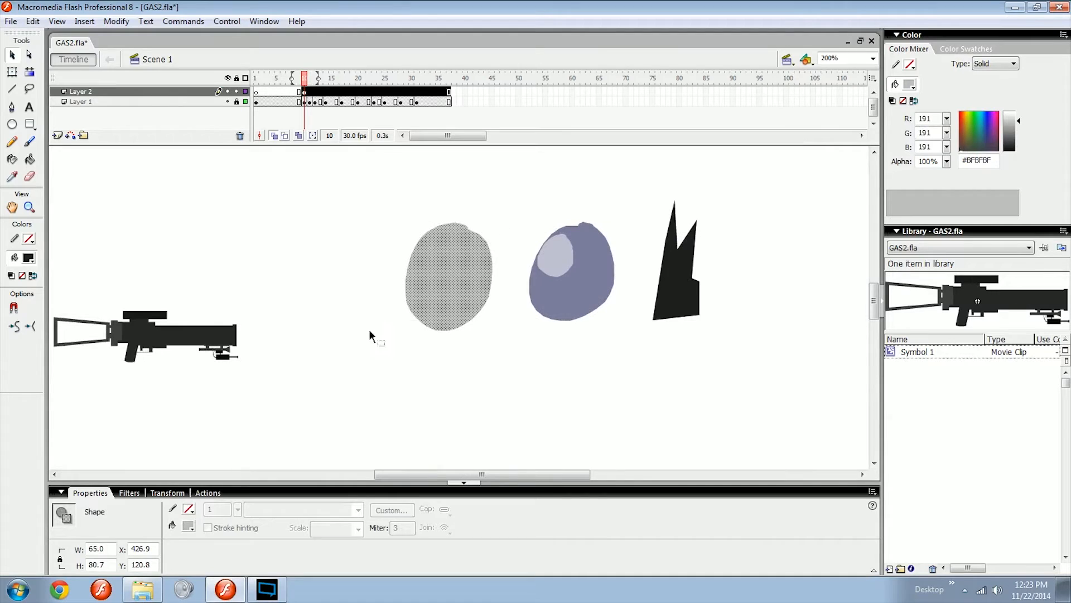
{"action": "left_click_drag", "start_coordinate": [350, 363], "coordinate": [392, 381]}
{"action": "left_click_drag", "start_coordinate": [385, 379], "coordinate": [525, 173]}
Brush a dark zigzag divider line between the grey blob and the highlighted blue-grey blob, redoing the first stroke.
{"action": "mouse_move", "coordinate": [491, 229]}
{"action": "left_mouse_down"}
{"action": "mouse_move", "coordinate": [486, 269]}
{"action": "mouse_move", "coordinate": [510, 223]}
{"action": "mouse_move", "coordinate": [511, 284]}
{"action": "mouse_move", "coordinate": [476, 366]}
{"action": "mouse_move", "coordinate": [471, 320]}
{"action": "left_mouse_up"}
{"action": "key", "text": "b"}
{"action": "key", "text": "ctrl+z"}
{"action": "mouse_move", "coordinate": [453, 237]}
{"action": "left_mouse_down"}
{"action": "mouse_move", "coordinate": [467, 300]}
{"action": "mouse_move", "coordinate": [449, 378]}
{"action": "mouse_move", "coordinate": [435, 370]}
{"action": "left_mouse_up"}
Inspect the base and highlight fills of the blue-grey blob, and the dark shard, by selecting each in turn.
{"action": "key", "text": "v"}
{"action": "left_click", "coordinate": [478, 325]}
{"action": "left_click", "coordinate": [459, 305]}
{"action": "left_click", "coordinate": [480, 333]}
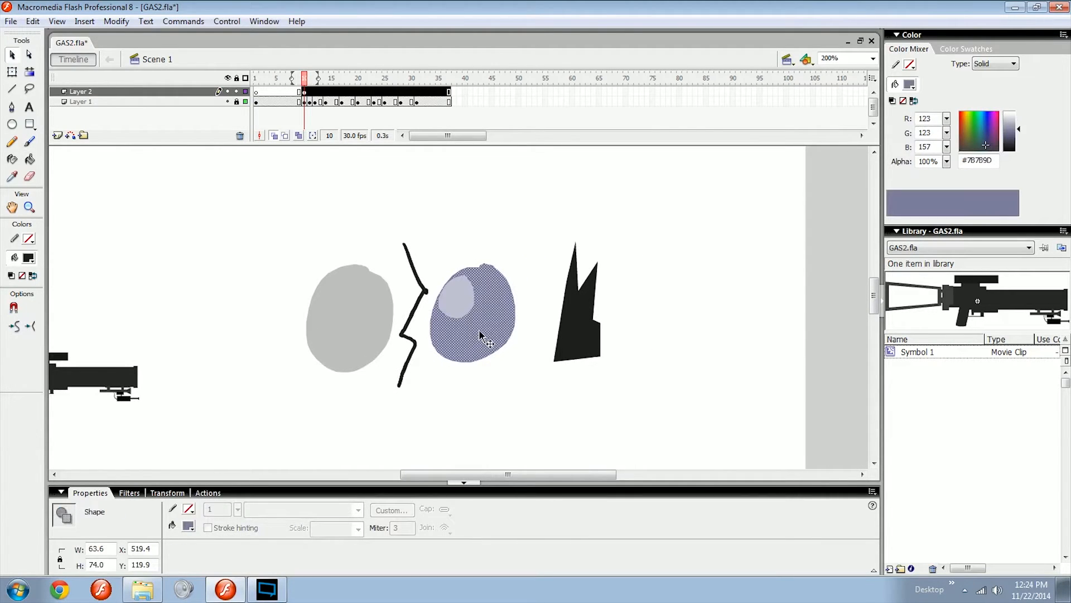
{"action": "left_click", "coordinate": [463, 302]}
{"action": "left_click", "coordinate": [484, 323]}
{"action": "left_click", "coordinate": [462, 304]}
{"action": "left_click", "coordinate": [465, 321]}
{"action": "left_click", "coordinate": [466, 308]}
{"action": "left_click", "coordinate": [485, 326]}
{"action": "left_click", "coordinate": [466, 309]}
{"action": "left_click", "coordinate": [481, 326]}
{"action": "left_click", "coordinate": [470, 305]}
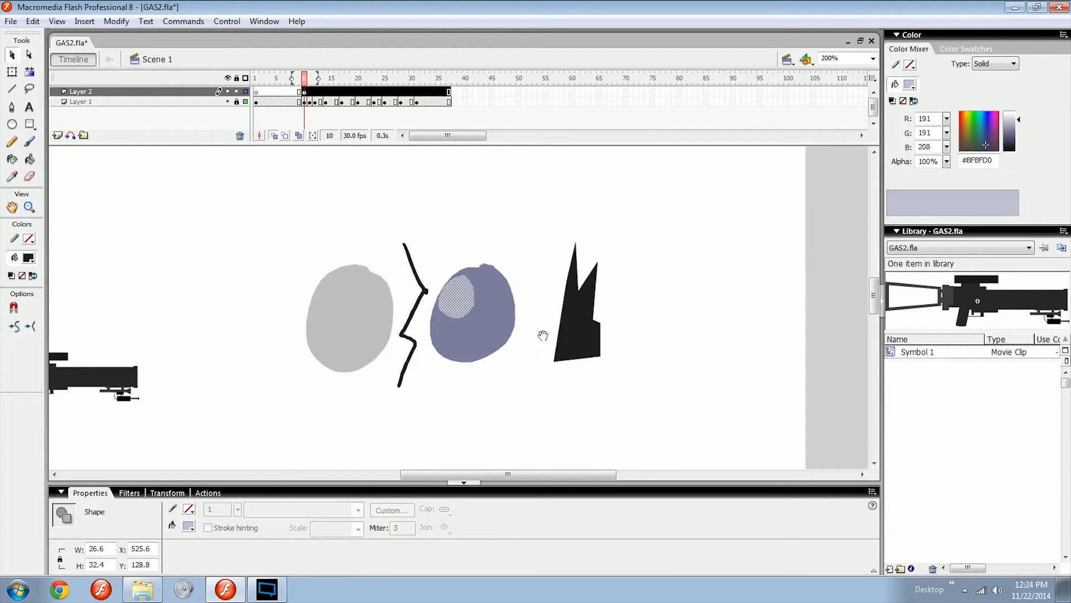
{"action": "left_click_drag", "start_coordinate": [542, 335], "coordinate": [505, 324]}
{"action": "left_click", "coordinate": [527, 320]}
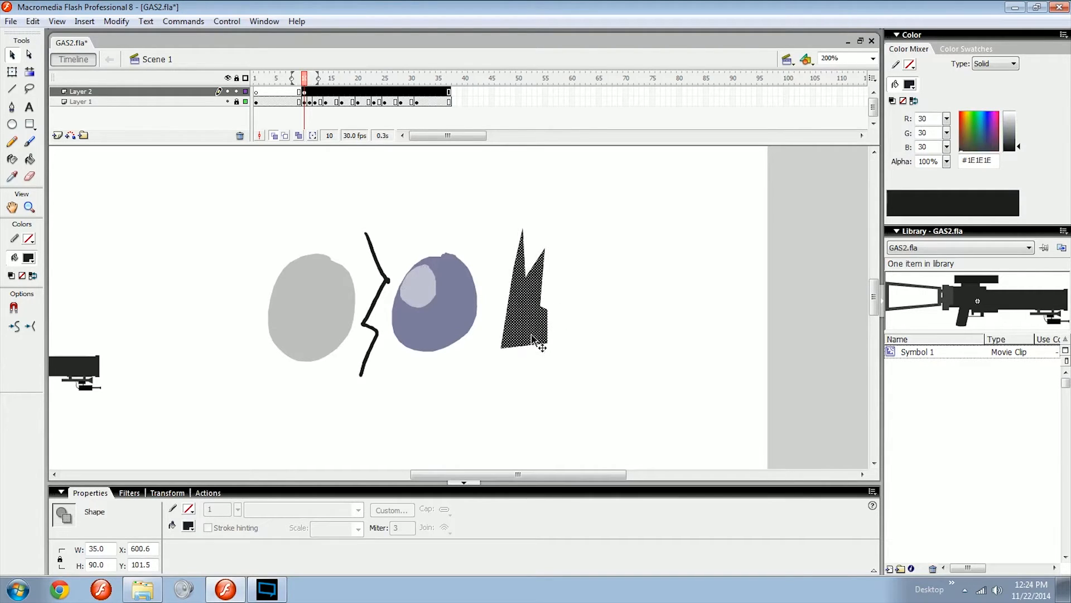
{"action": "left_click_drag", "start_coordinate": [622, 434], "coordinate": [259, 193]}
{"action": "key", "text": "Delete"}
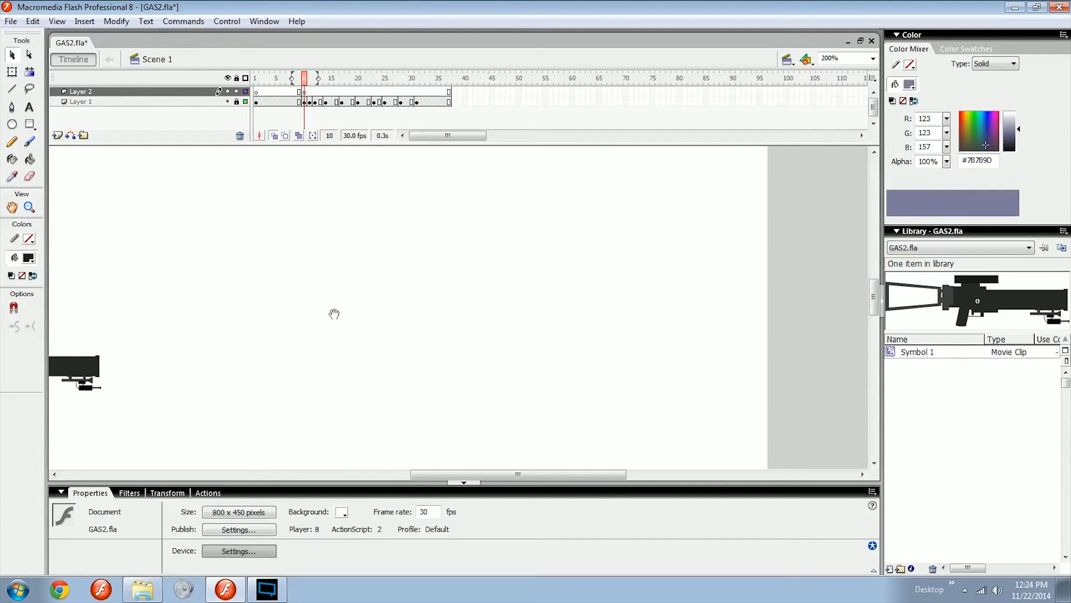
{"action": "key", "text": "b"}
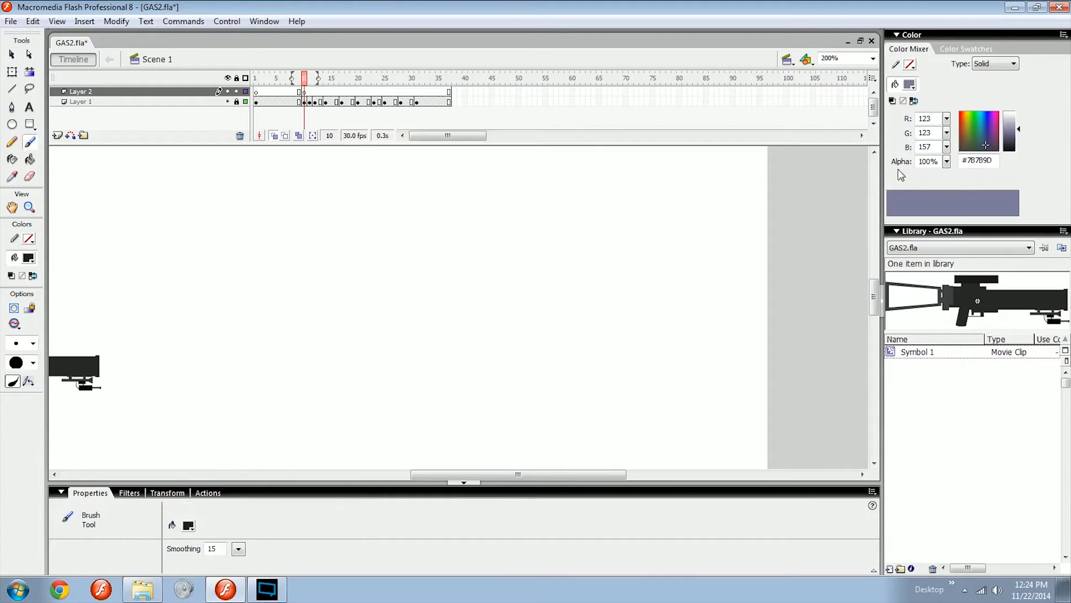
{"action": "key", "text": "ctrl+z"}
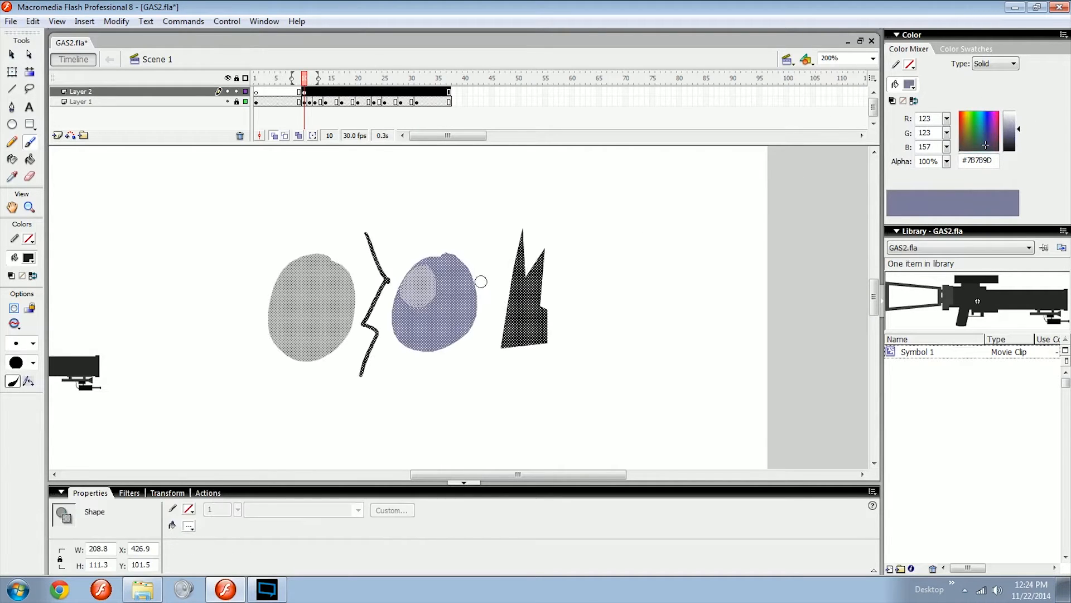
Set the fill to red #C05858 and brush small dots around the edges of the highlighted blue-grey blob and the grey blob.
{"action": "left_click", "coordinate": [462, 216], "text": "ctrl"}
{"action": "left_click_drag", "start_coordinate": [440, 228], "coordinate": [548, 271]}
{"action": "key", "text": "v"}
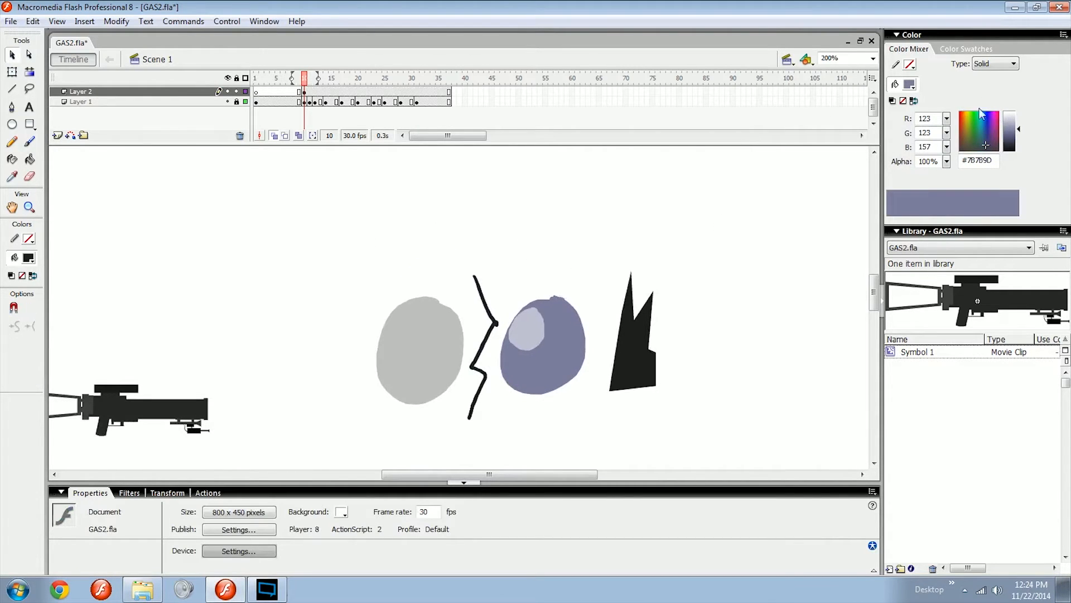
{"action": "mouse_move", "coordinate": [1021, 128]}
{"action": "left_mouse_down"}
{"action": "mouse_move", "coordinate": [1016, 118]}
{"action": "mouse_move", "coordinate": [1013, 134]}
{"action": "left_mouse_up"}
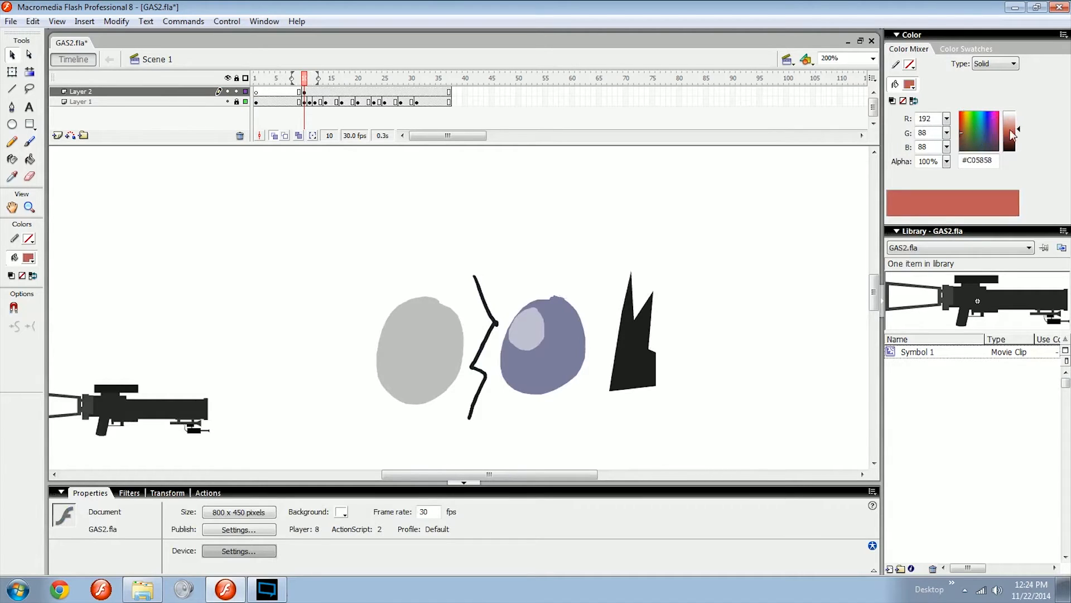
{"action": "key", "text": "b"}
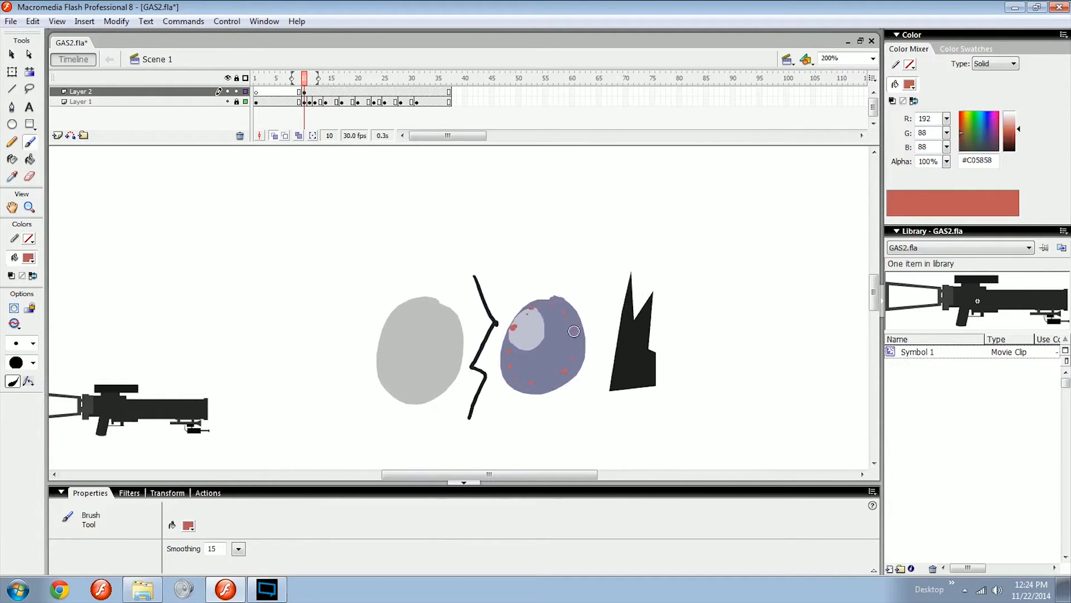
{"action": "key", "text": "ctrl+1"}
{"action": "key", "text": "ctrl+equal"}
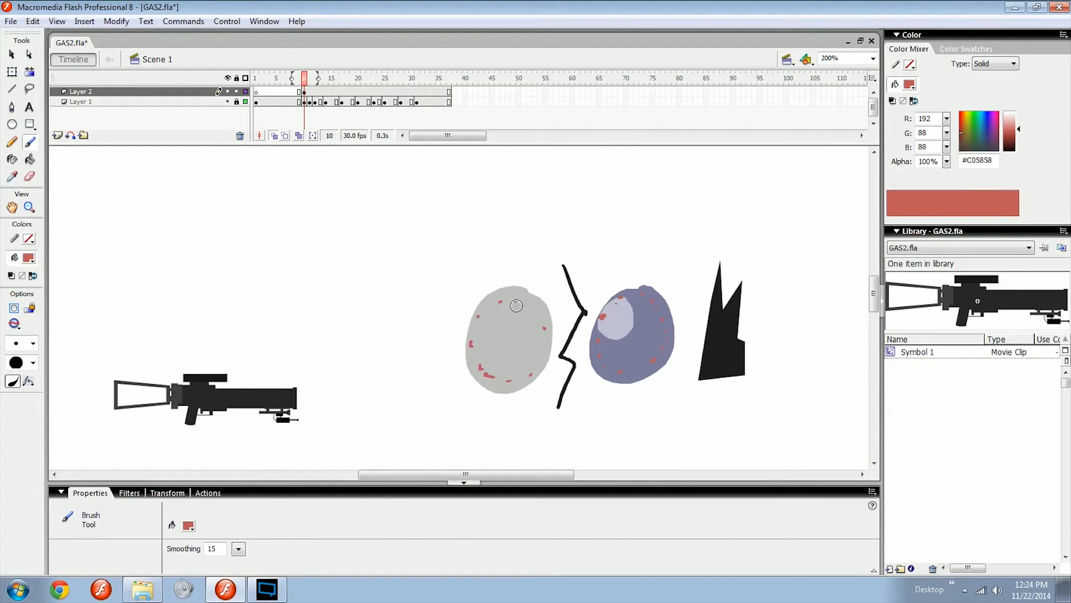
{"action": "mouse_move", "coordinate": [516, 336]}
{"action": "left_mouse_down"}
{"action": "mouse_move", "coordinate": [541, 339]}
{"action": "mouse_move", "coordinate": [461, 349]}
{"action": "mouse_move", "coordinate": [442, 365]}
{"action": "mouse_move", "coordinate": [522, 358]}
{"action": "left_mouse_up"}
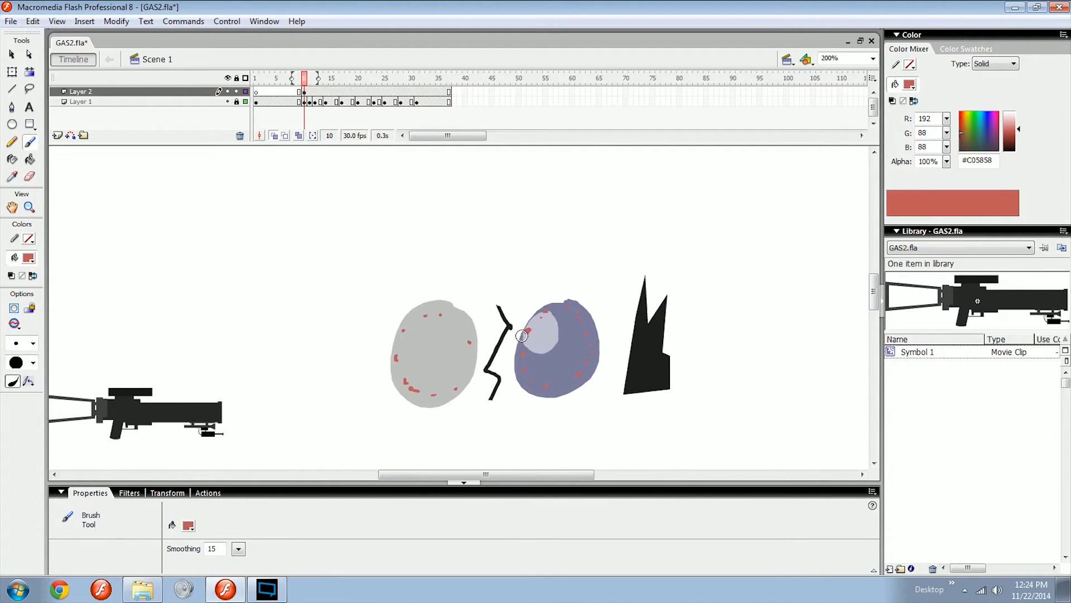
Brush a red oval outline above the blobs, undo it, and draw a solid red crescent there instead.
{"action": "left_click_drag", "start_coordinate": [512, 307], "coordinate": [499, 340]}
{"action": "left_click_drag", "start_coordinate": [519, 216], "coordinate": [504, 208]}
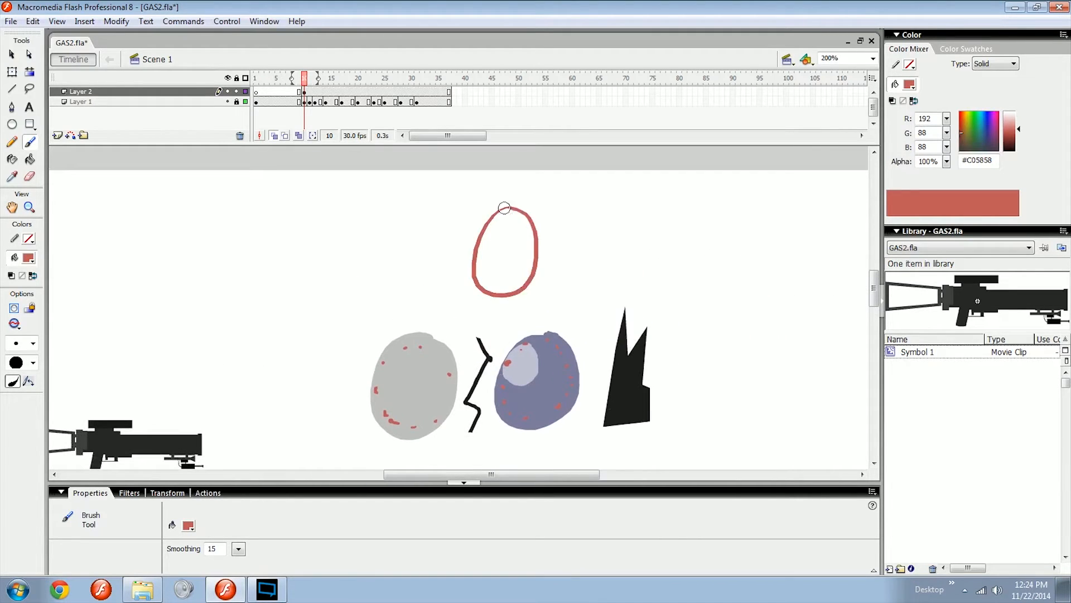
{"action": "mouse_move", "coordinate": [511, 318]}
{"action": "left_mouse_down"}
{"action": "mouse_move", "coordinate": [643, 305]}
{"action": "mouse_move", "coordinate": [633, 296]}
{"action": "left_mouse_up"}
{"action": "key", "text": "ctrl+z"}
{"action": "mouse_move", "coordinate": [558, 194]}
{"action": "left_mouse_down"}
{"action": "mouse_move", "coordinate": [645, 245]}
{"action": "mouse_move", "coordinate": [606, 258]}
{"action": "mouse_move", "coordinate": [562, 194]}
{"action": "left_mouse_up"}
{"action": "key", "text": "k"}
{"action": "left_click", "coordinate": [614, 210]}
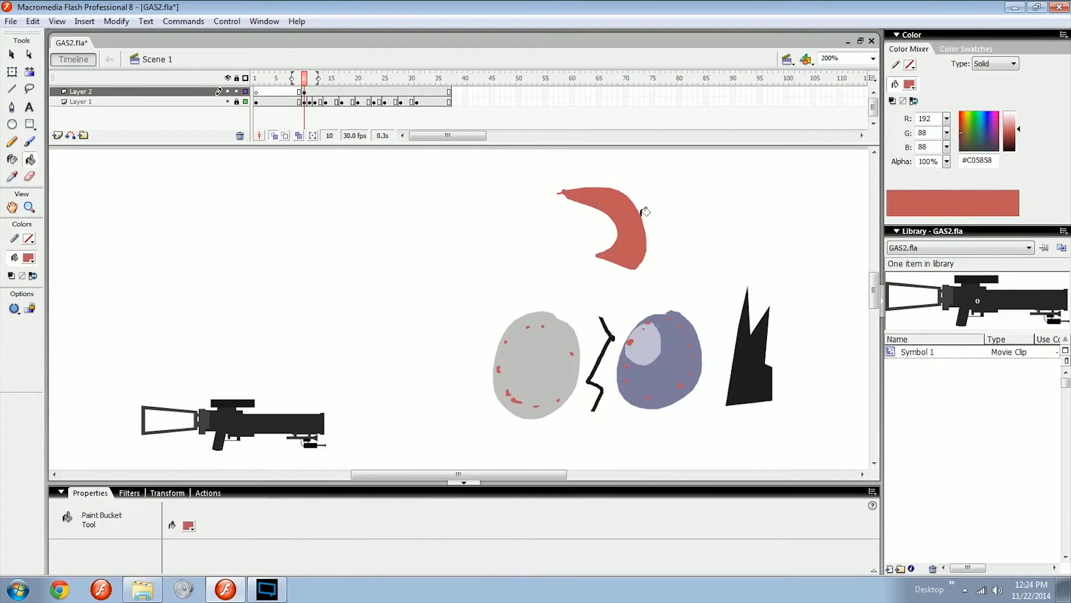
Brush a red comma shape and a red round shape beside the crescent and fill both.
{"action": "key", "text": "b"}
{"action": "mouse_move", "coordinate": [682, 204]}
{"action": "left_mouse_down"}
{"action": "mouse_move", "coordinate": [685, 193]}
{"action": "mouse_move", "coordinate": [707, 237]}
{"action": "mouse_move", "coordinate": [675, 215]}
{"action": "mouse_move", "coordinate": [736, 215]}
{"action": "mouse_move", "coordinate": [737, 227]}
{"action": "mouse_move", "coordinate": [664, 234]}
{"action": "mouse_move", "coordinate": [709, 233]}
{"action": "mouse_move", "coordinate": [692, 196]}
{"action": "mouse_move", "coordinate": [682, 237]}
{"action": "left_mouse_up"}
{"action": "key", "text": "ctrl+z"}
{"action": "key", "text": "k"}
{"action": "left_click", "coordinate": [687, 212]}
{"action": "left_click", "coordinate": [622, 209]}
Select the red crescent, comma and round shape together and delete them.
{"action": "key", "text": "b"}
{"action": "left_click", "coordinate": [682, 236], "text": "ctrl"}
{"action": "left_click", "coordinate": [620, 235], "text": "ctrl+shift"}
{"action": "left_click", "coordinate": [553, 248], "text": "ctrl+shift"}
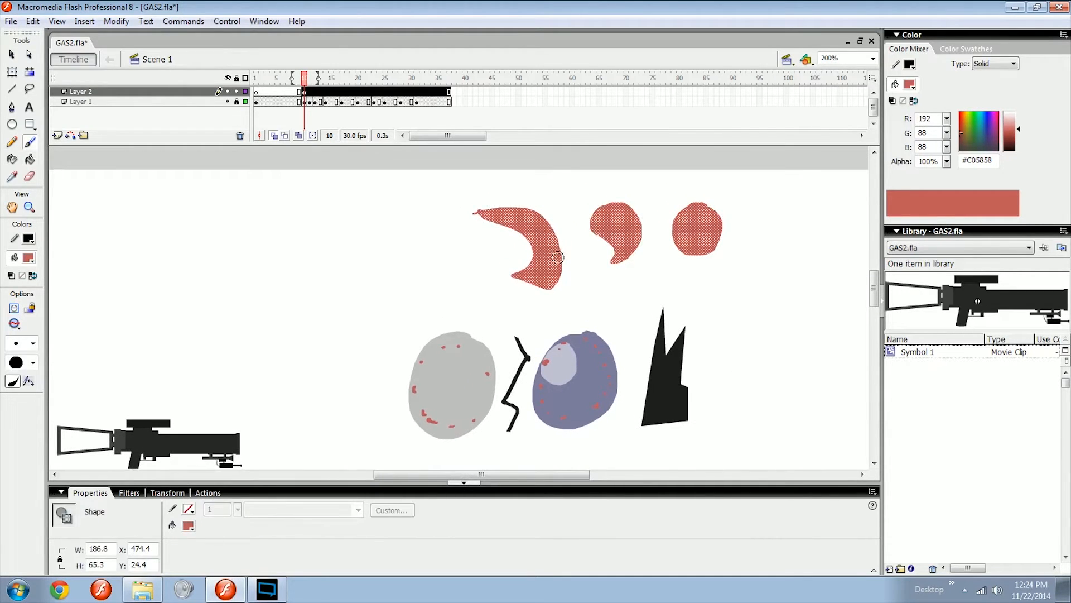
{"action": "key", "text": "Delete"}
Annotate in red by circling the grey blob, adding an upward arrow beside it, and circling the highlighted blob with the shard.
{"action": "left_click_drag", "start_coordinate": [527, 322], "coordinate": [598, 266]}
{"action": "left_click_drag", "start_coordinate": [519, 405], "coordinate": [528, 393]}
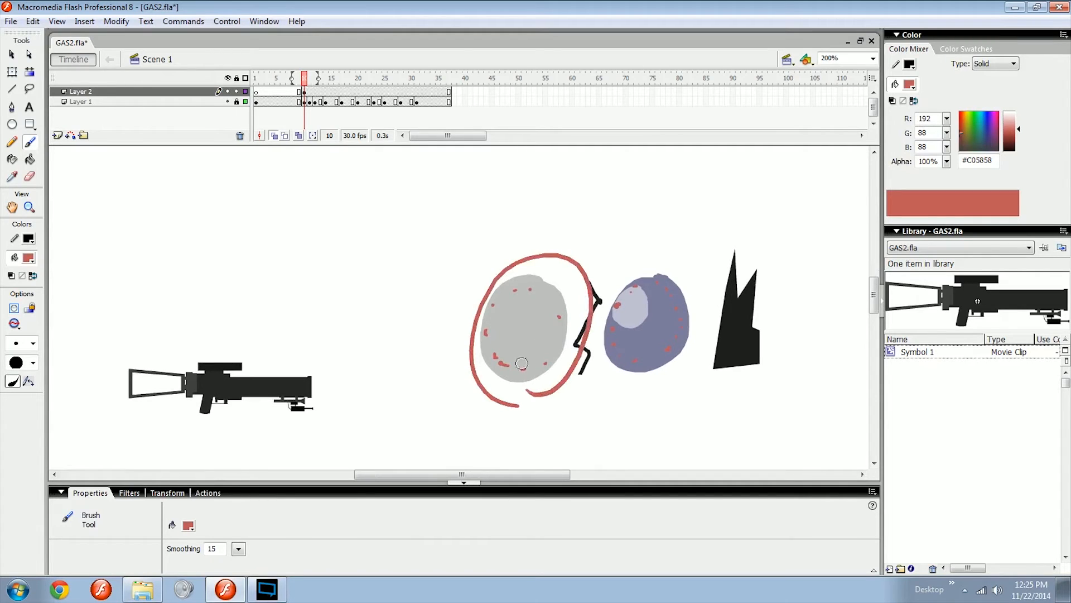
{"action": "mouse_move", "coordinate": [453, 349]}
{"action": "left_mouse_down"}
{"action": "mouse_move", "coordinate": [440, 251]}
{"action": "mouse_move", "coordinate": [447, 273]}
{"action": "left_mouse_up"}
{"action": "left_click_drag", "start_coordinate": [667, 332], "coordinate": [538, 301]}
{"action": "left_click_drag", "start_coordinate": [603, 371], "coordinate": [594, 358]}
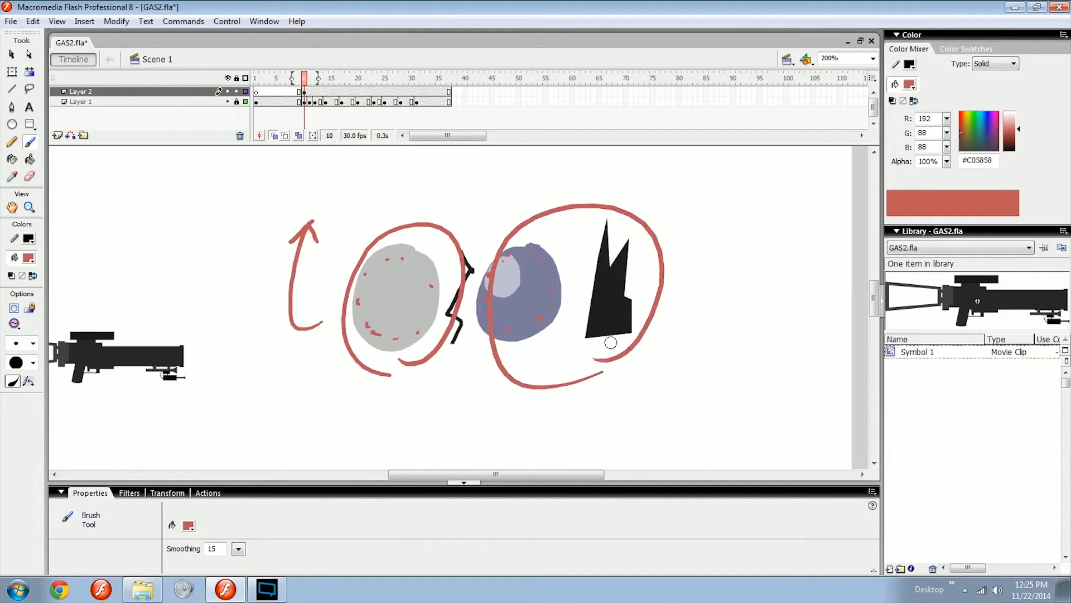
{"action": "left_click_drag", "start_coordinate": [669, 284], "coordinate": [703, 401]}
{"action": "left_click_drag", "start_coordinate": [538, 370], "coordinate": [532, 375]}
Delete all the example shapes and red annotations from Layer 2's frame.
{"action": "key", "text": "ctrl+a"}
{"action": "key", "text": "Delete"}
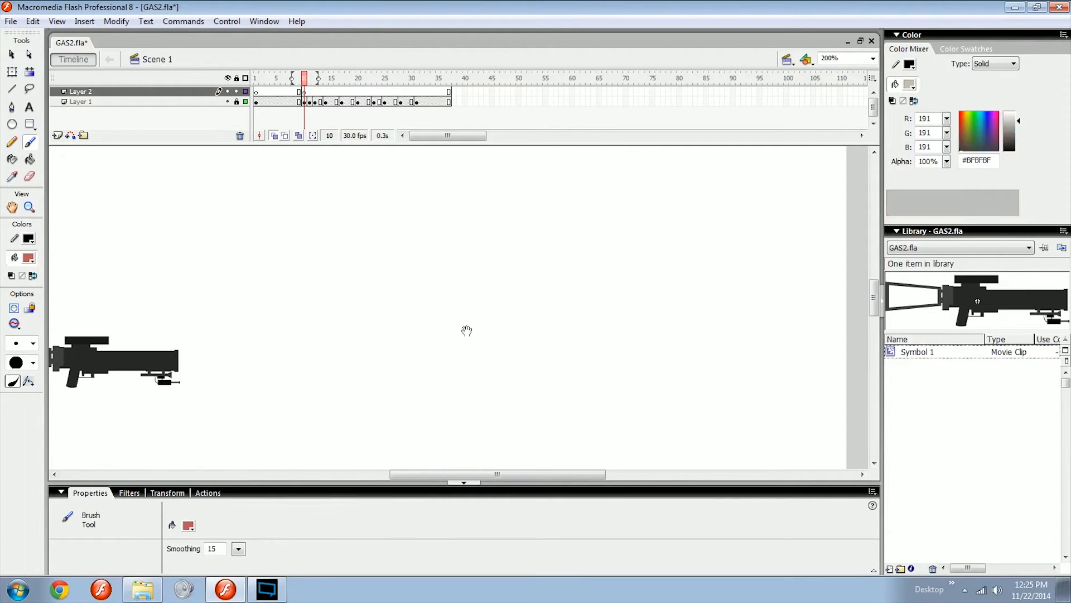
Set the fill to light grey #C8C8C8 and brush a solid rounded blob about 78 × 87 px.
{"action": "left_click_drag", "start_coordinate": [1019, 115], "coordinate": [1019, 119]}
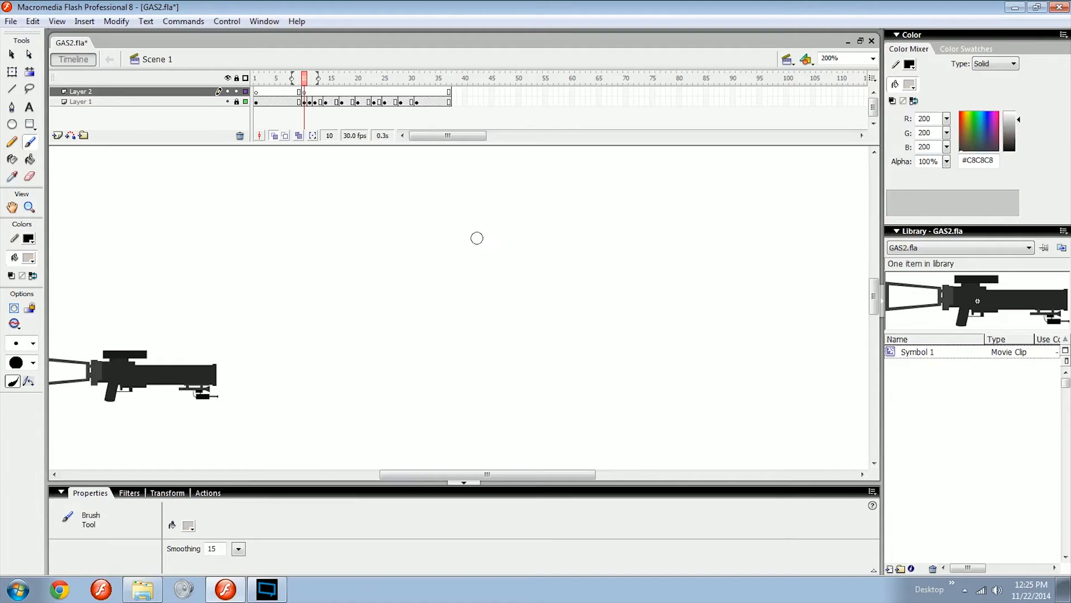
{"action": "mouse_move", "coordinate": [479, 230]}
{"action": "left_mouse_down"}
{"action": "mouse_move", "coordinate": [517, 292]}
{"action": "mouse_move", "coordinate": [488, 323]}
{"action": "mouse_move", "coordinate": [473, 213]}
{"action": "left_mouse_up"}
{"action": "key", "text": "ctrl+z"}
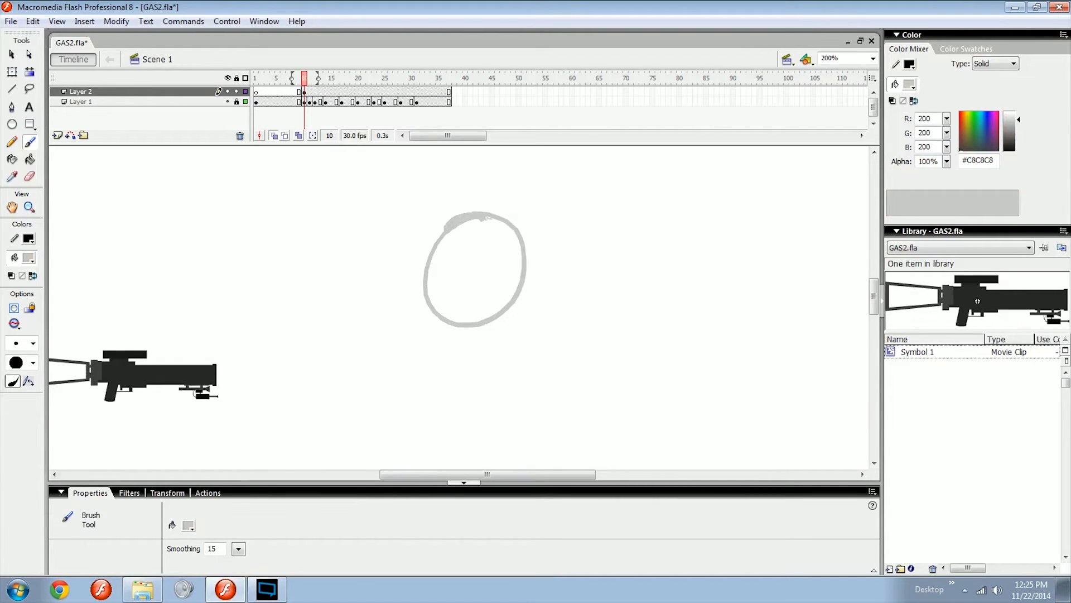
{"action": "key", "text": "k"}
{"action": "left_click", "coordinate": [485, 239]}
{"action": "key", "text": "b"}
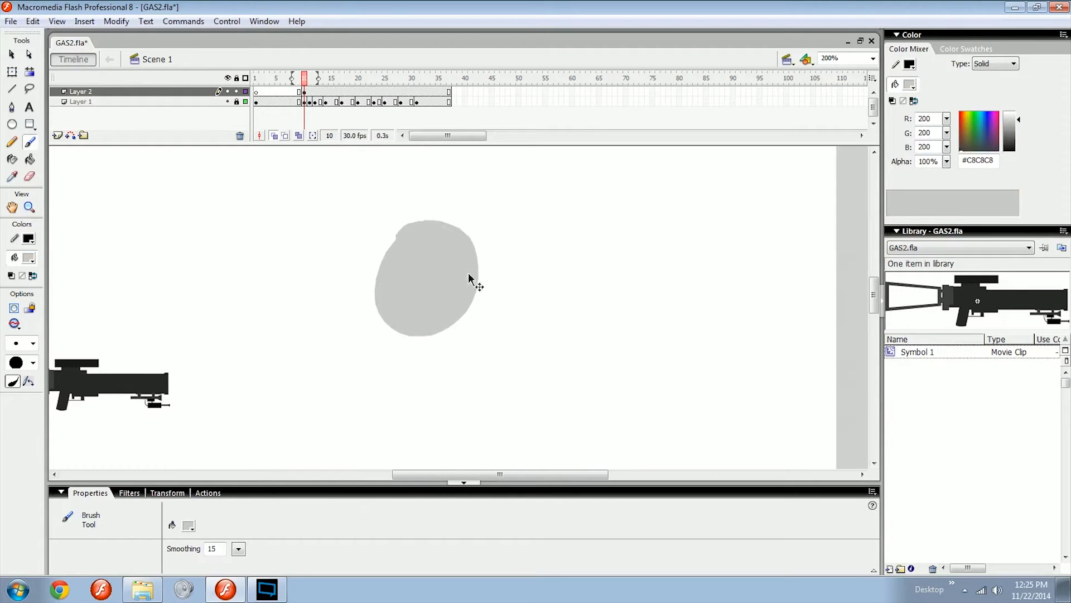
{"action": "key", "text": "ctrl+minus"}
{"action": "key", "text": "ctrl+equal"}
{"action": "left_click_drag", "start_coordinate": [610, 290], "coordinate": [490, 292]}
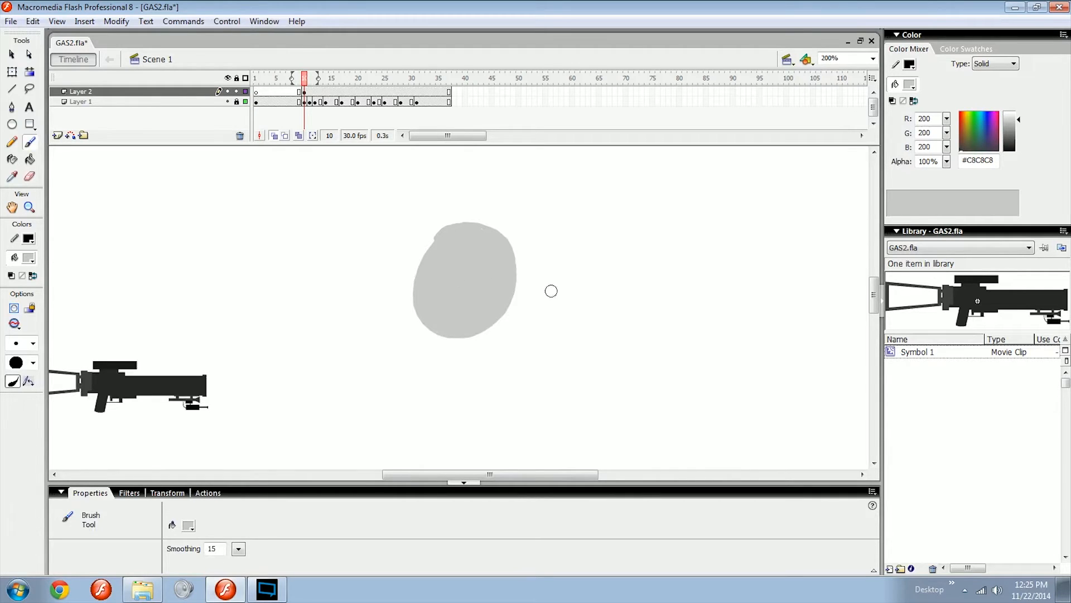
{"action": "mouse_move", "coordinate": [596, 286]}
{"action": "left_mouse_down"}
{"action": "mouse_move", "coordinate": [511, 296]}
{"action": "mouse_move", "coordinate": [509, 313]}
{"action": "left_mouse_up"}
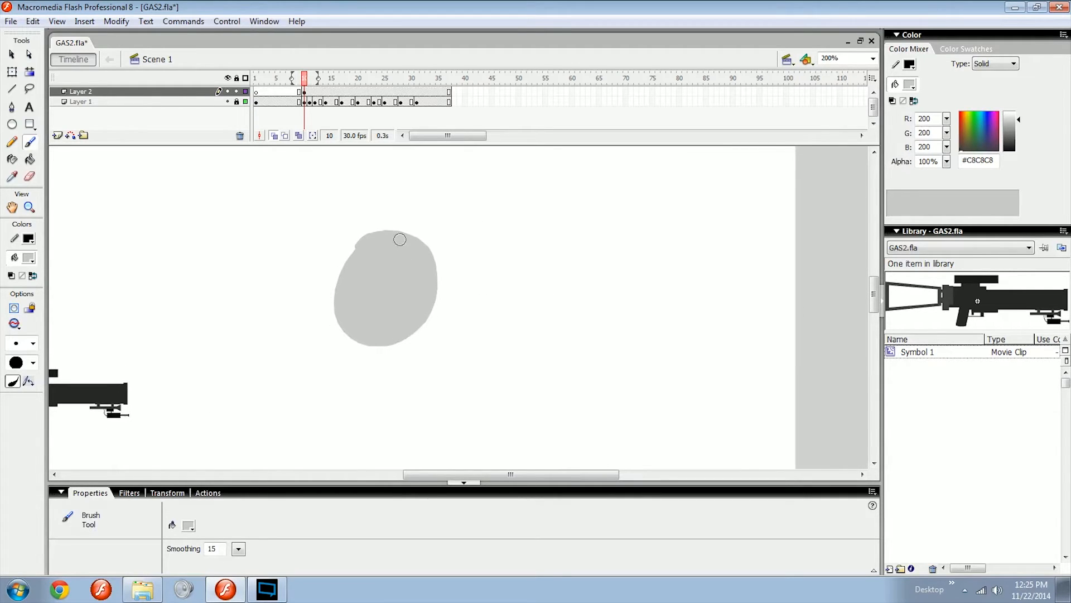
{"action": "mouse_move", "coordinate": [618, 244]}
{"action": "left_mouse_down"}
{"action": "mouse_move", "coordinate": [590, 339]}
{"action": "mouse_move", "coordinate": [601, 263]}
{"action": "mouse_move", "coordinate": [543, 295]}
{"action": "mouse_move", "coordinate": [501, 289]}
{"action": "left_mouse_up"}
{"action": "key", "text": "ctrl+z"}
{"action": "key", "text": "ctrl+z"}
{"action": "key", "text": "ctrl+z"}
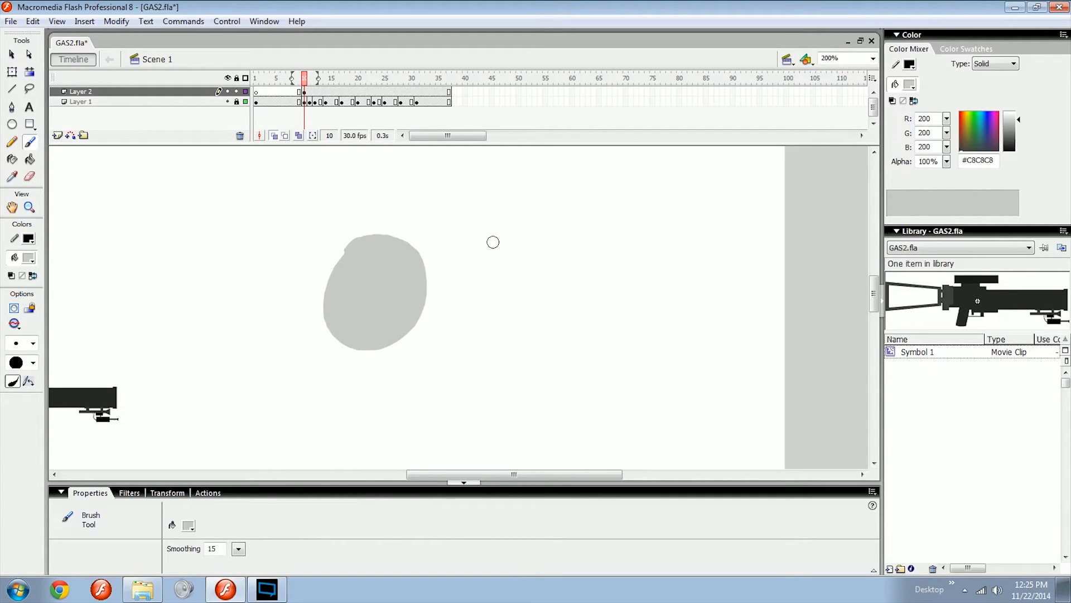
Brush a light grey crescent about 70 × 100 px beside the round blob and fill it.
{"action": "left_click_drag", "start_coordinate": [493, 242], "coordinate": [561, 316]}
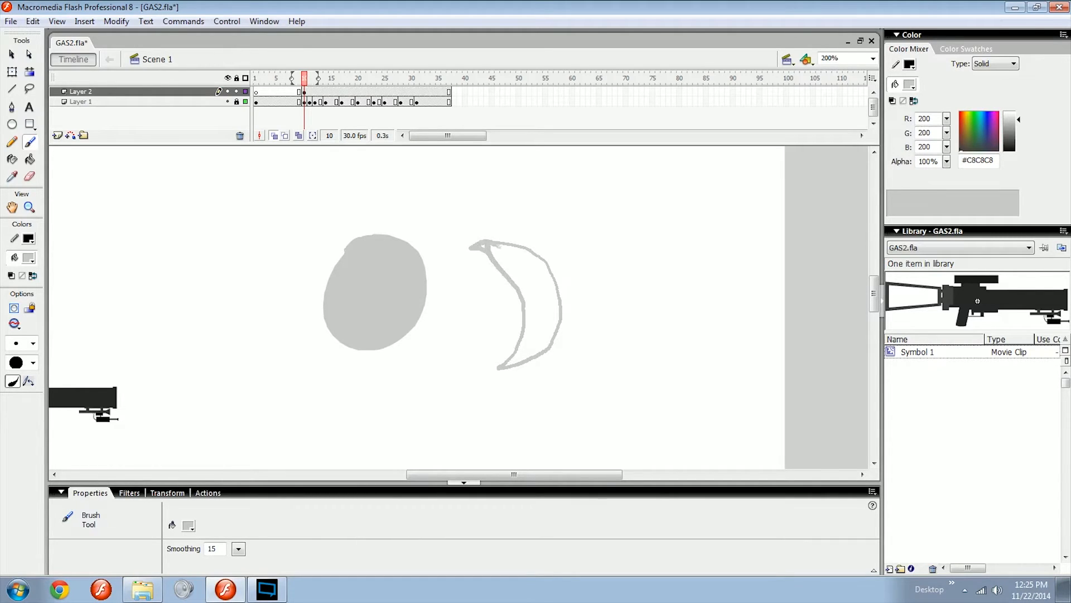
{"action": "key", "text": "k"}
{"action": "left_click", "coordinate": [528, 271]}
{"action": "key", "text": "n"}
{"action": "key", "text": "b"}
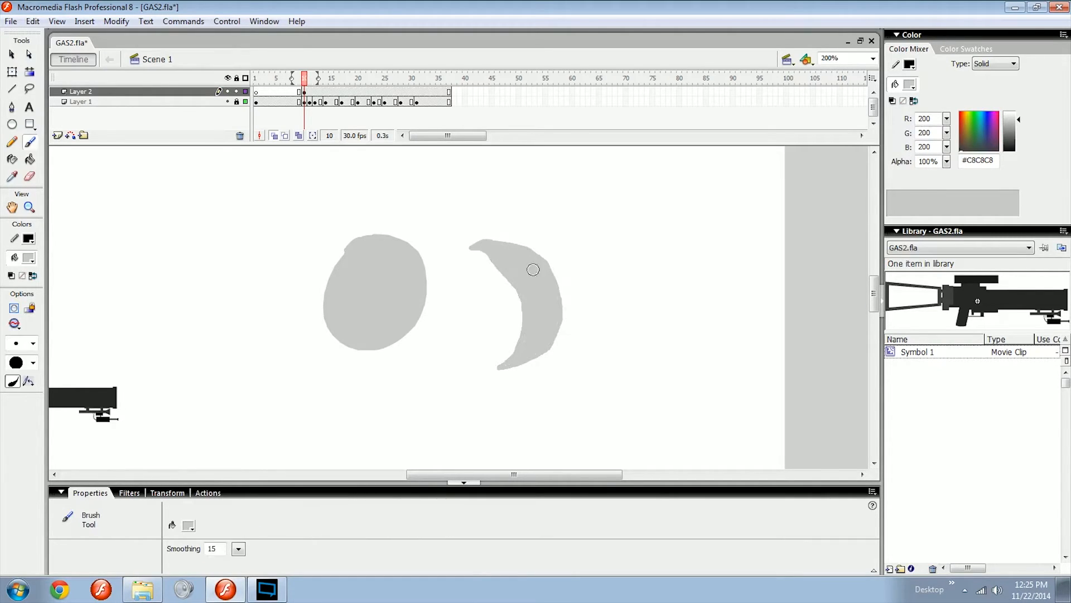
Scale up the round grey blob and smooth it into a circle about 99 × 99 px.
{"action": "scroll", "coordinate": [533, 270], "scroll_direction": "left", "scroll_amount": 2}
{"action": "key", "text": "q"}
{"action": "left_click", "coordinate": [455, 327]}
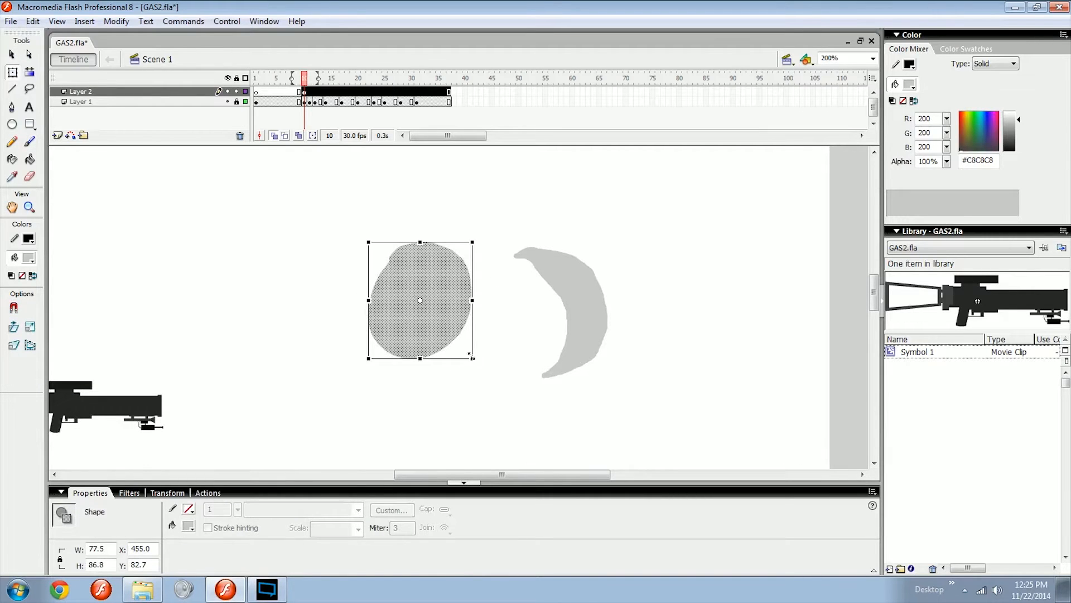
{"action": "left_click_drag", "start_coordinate": [472, 357], "coordinate": [500, 374]}
{"action": "mouse_move", "coordinate": [451, 323]}
{"action": "left_mouse_down"}
{"action": "mouse_move", "coordinate": [564, 349]}
{"action": "mouse_move", "coordinate": [560, 333]}
{"action": "mouse_move", "coordinate": [433, 329]}
{"action": "left_mouse_up"}
{"action": "key", "text": "ctrl+alt+shift+m"}
{"action": "left_click", "coordinate": [335, 330]}
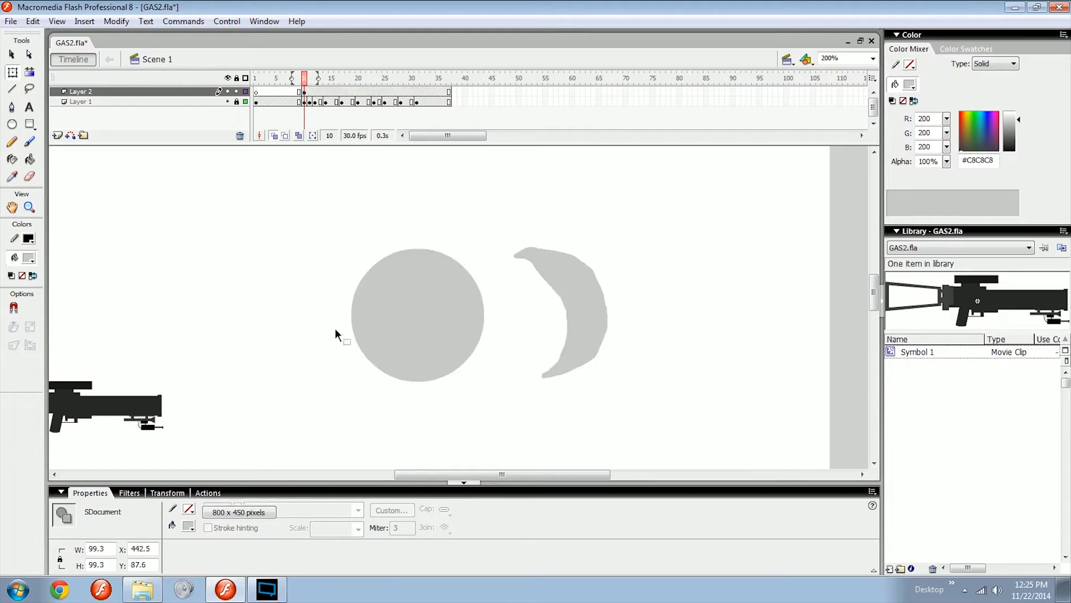
Try to pull the grey circle's side inward into a crescent, and undo it.
{"action": "left_click_drag", "start_coordinate": [354, 335], "coordinate": [406, 334]}
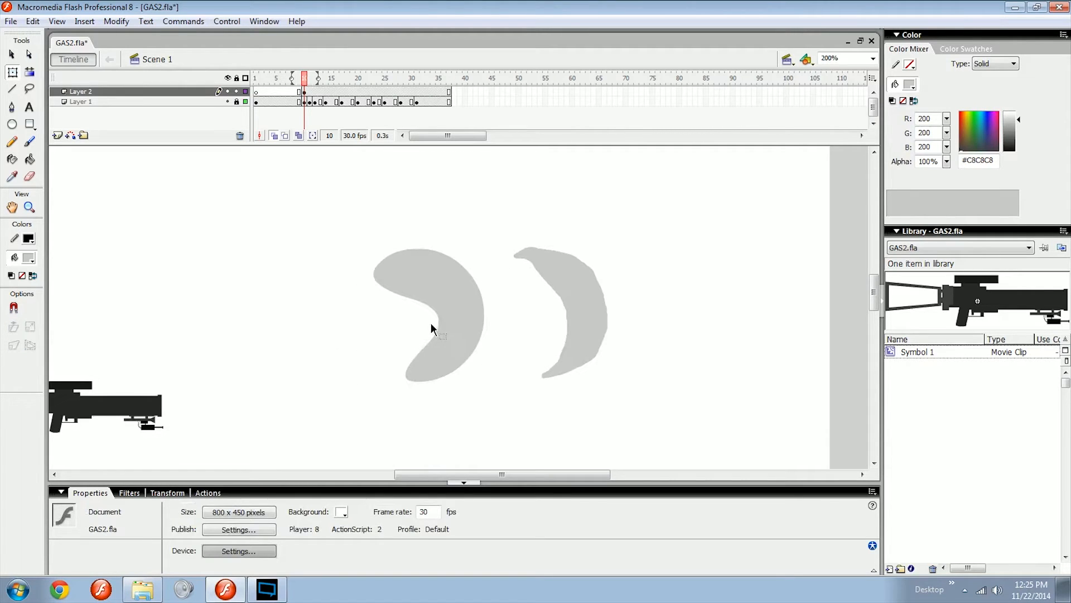
{"action": "key", "text": "ctrl+z"}
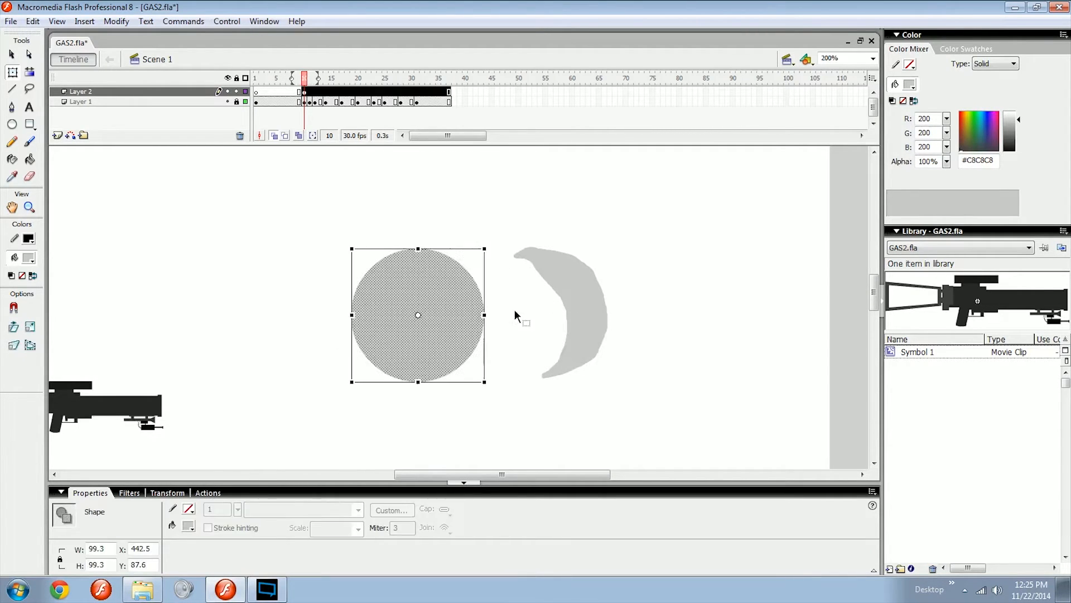
{"action": "left_click", "coordinate": [514, 313]}
Touch up the crescent's upper tip with the brush and duplicate the crescent, spacing the two shapes apart.
{"action": "key", "text": "n"}
{"action": "key", "text": "b"}
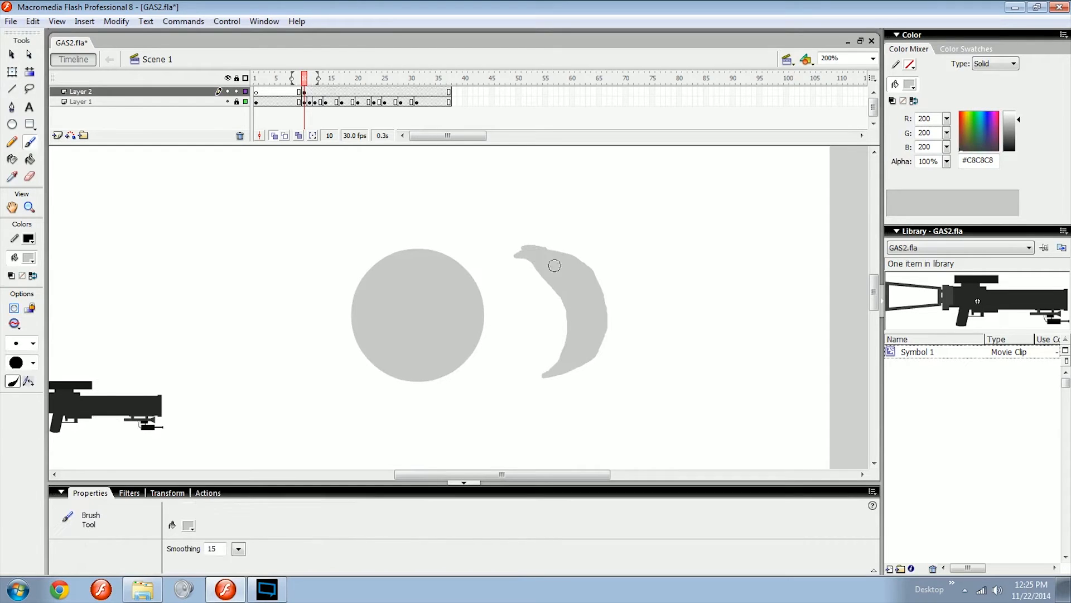
{"action": "key", "text": "v"}
{"action": "mouse_move", "coordinate": [583, 308]}
{"action": "left_mouse_down"}
{"action": "mouse_move", "coordinate": [745, 306]}
{"action": "mouse_move", "coordinate": [601, 309]}
{"action": "left_mouse_up"}
Brush a rounded bulge onto the upper part of the middle crescent and fill it to form a comma shape.
{"action": "key", "text": "b"}
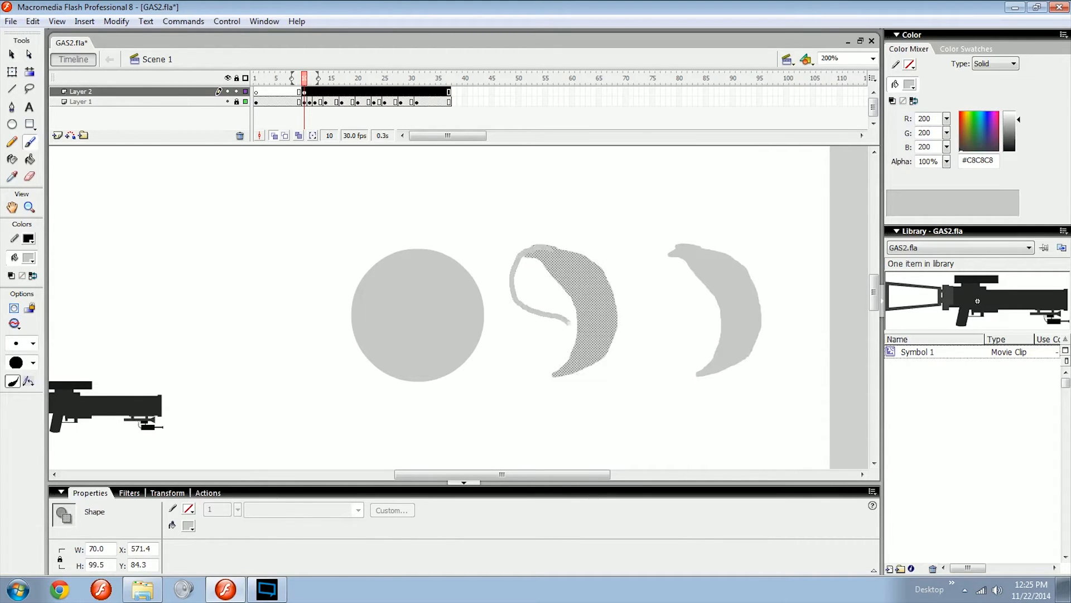
{"action": "left_click_drag", "start_coordinate": [575, 354], "coordinate": [573, 357]}
{"action": "key", "text": "k"}
{"action": "left_click", "coordinate": [550, 284]}
{"action": "key", "text": "v"}
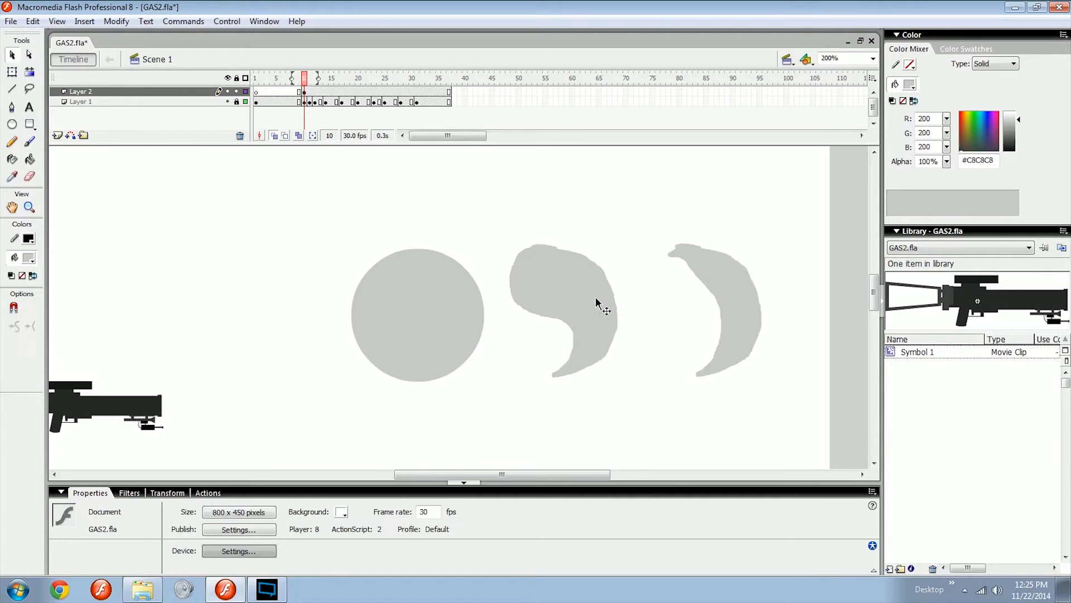
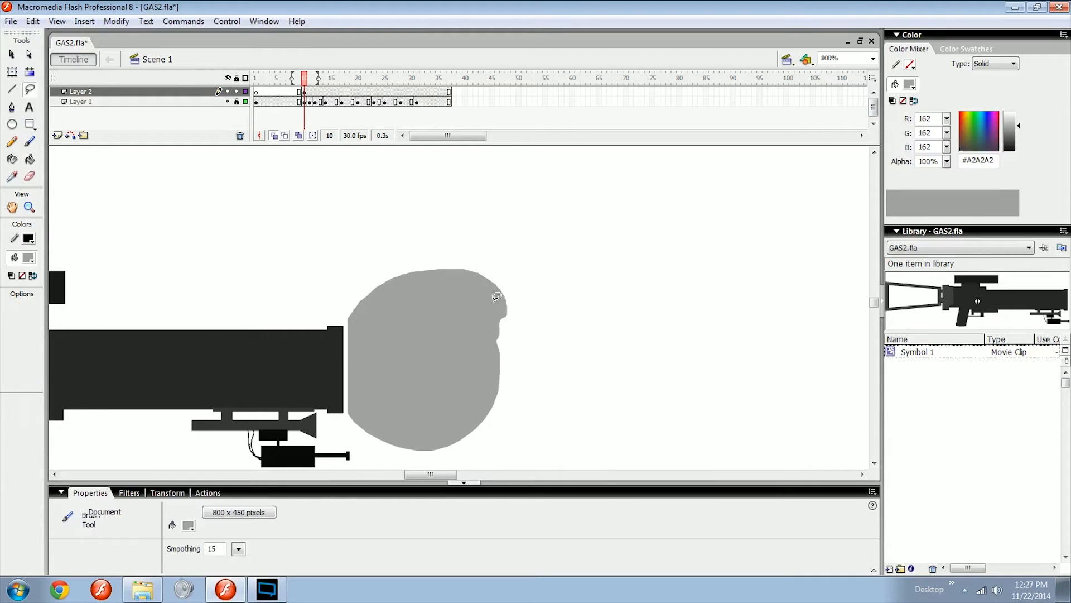
{"action": "scroll", "coordinate": [492, 339], "scroll_direction": "down", "scroll_amount": 1}
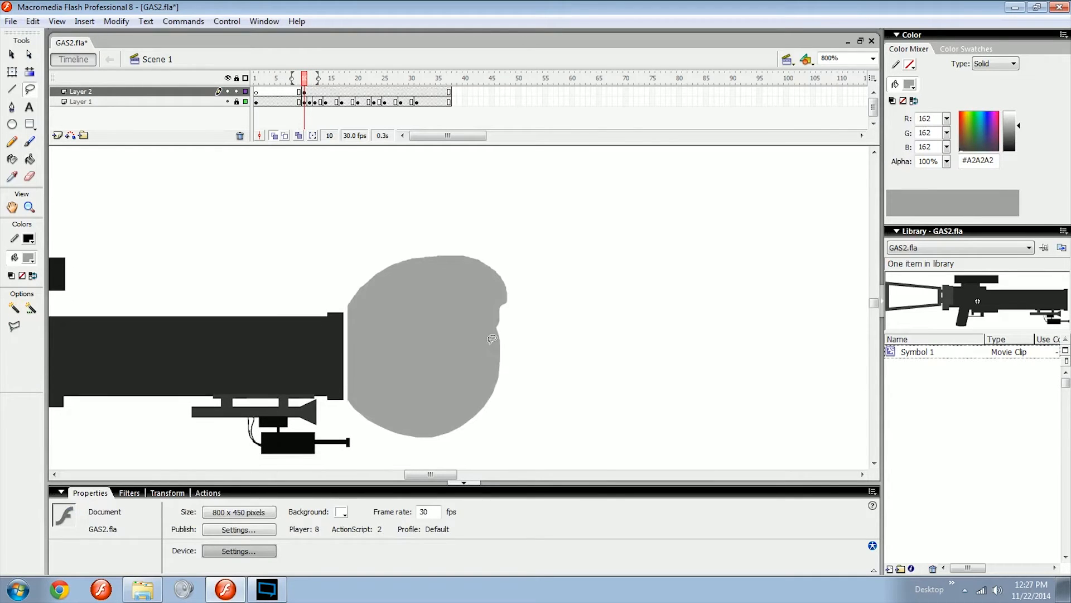
{"action": "key", "text": "b"}
{"action": "left_click_drag", "start_coordinate": [377, 310], "coordinate": [400, 340]}
{"action": "mouse_move", "coordinate": [371, 340]}
{"action": "left_mouse_down"}
{"action": "mouse_move", "coordinate": [377, 311]}
{"action": "mouse_move", "coordinate": [411, 271]}
{"action": "left_mouse_up"}
{"action": "key", "text": "ctrl+z"}
Choose a larger brush size and paint a thin spike and rounded bumps along the smoke's upper edge.
{"action": "left_click", "coordinate": [16, 343]}
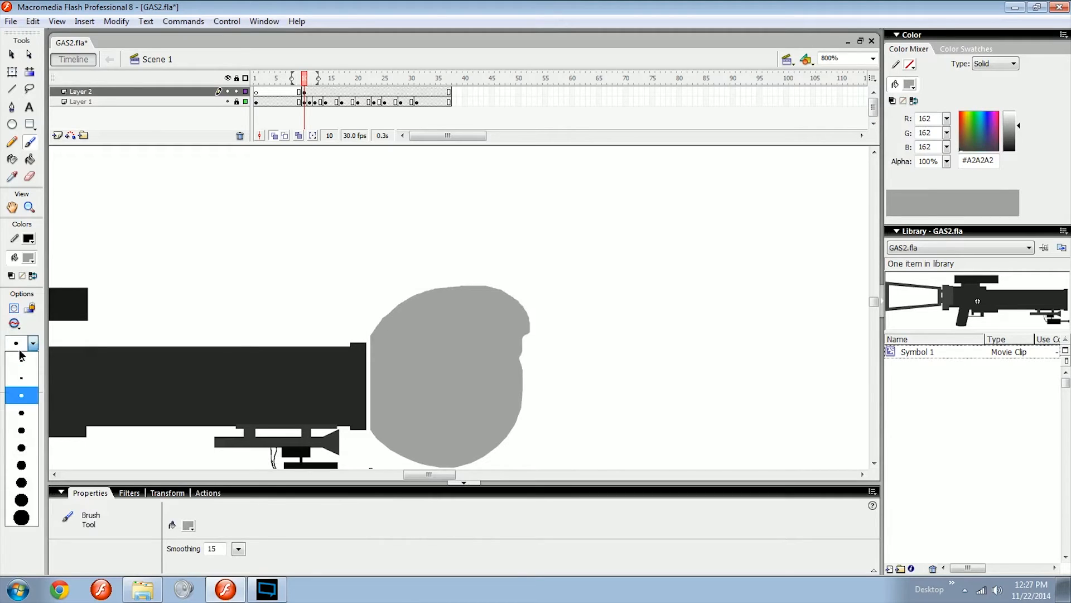
{"action": "left_click", "coordinate": [32, 433]}
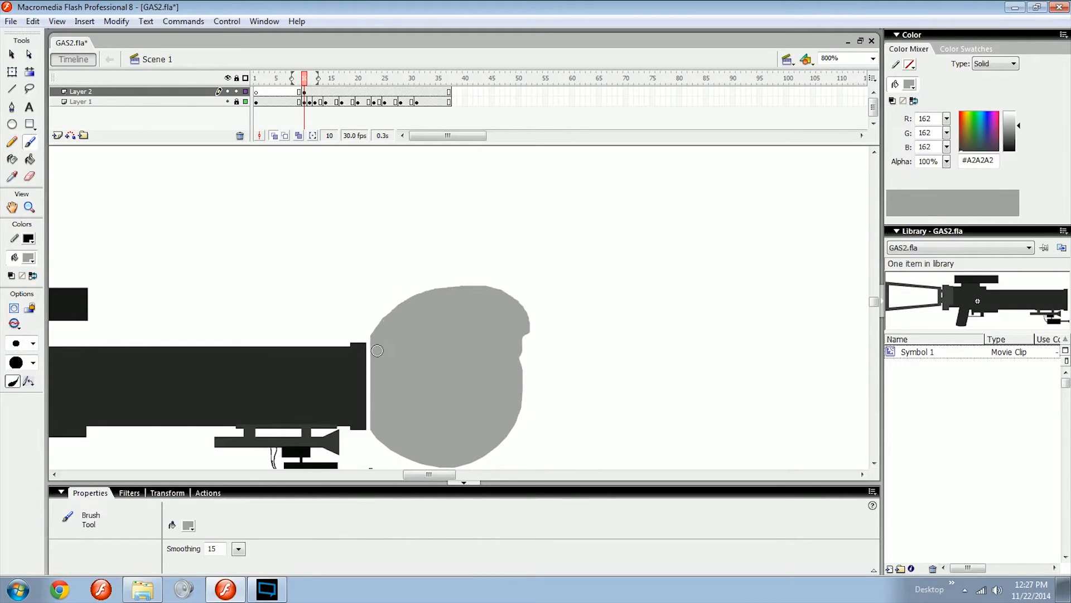
{"action": "mouse_move", "coordinate": [377, 339]}
{"action": "left_mouse_down"}
{"action": "mouse_move", "coordinate": [403, 281]}
{"action": "mouse_move", "coordinate": [396, 315]}
{"action": "mouse_move", "coordinate": [451, 278]}
{"action": "mouse_move", "coordinate": [479, 296]}
{"action": "left_mouse_up"}
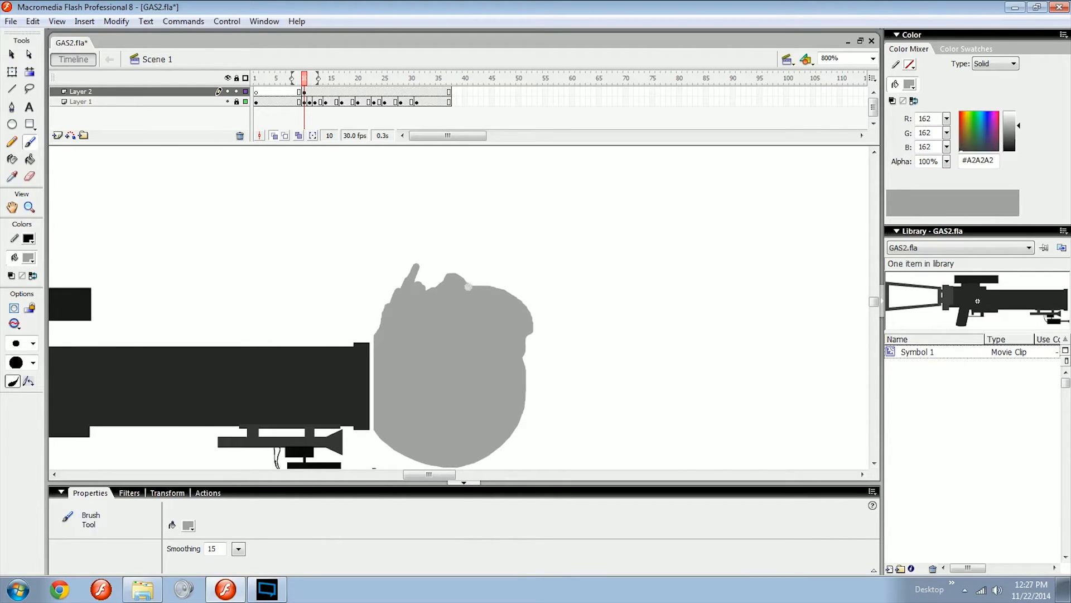
{"action": "key", "text": "ctrl+minus"}
{"action": "left_click_drag", "start_coordinate": [484, 360], "coordinate": [486, 346]}
{"action": "key", "text": "ctrl+equal"}
{"action": "left_click_drag", "start_coordinate": [468, 388], "coordinate": [457, 324]}
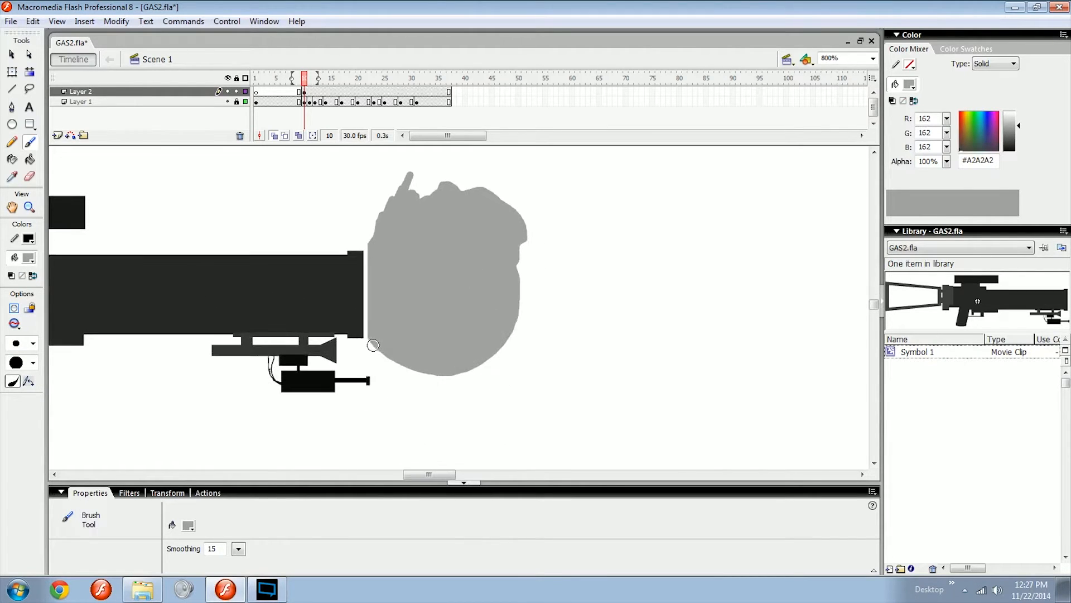
Brush a short spike on the smoke's lower edge near the muzzle, and undo the extra strokes.
{"action": "left_click_drag", "start_coordinate": [373, 345], "coordinate": [403, 383]}
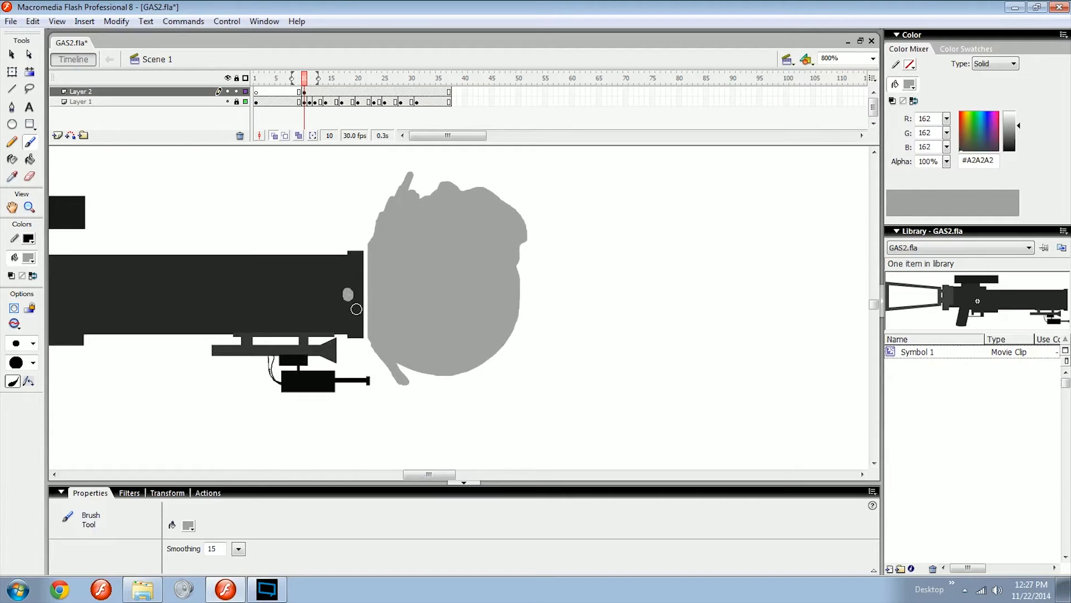
{"action": "mouse_move", "coordinate": [359, 300]}
{"action": "left_mouse_down"}
{"action": "mouse_move", "coordinate": [423, 394]}
{"action": "mouse_move", "coordinate": [372, 236]}
{"action": "mouse_move", "coordinate": [411, 176]}
{"action": "left_mouse_up"}
{"action": "key", "text": "ctrl+z"}
{"action": "key", "text": "ctrl+z"}
{"action": "left_click_drag", "start_coordinate": [515, 284], "coordinate": [550, 296]}
{"action": "key", "text": "ctrl+z"}
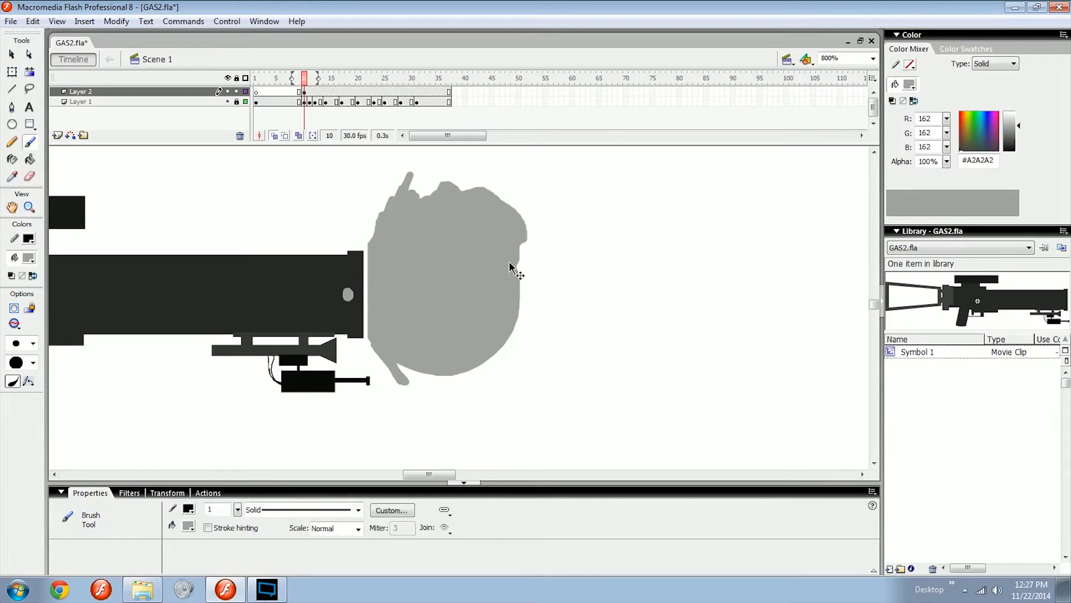
Brush a long pointed plume out of the smoke's front side and fill its interior grey.
{"action": "mouse_move", "coordinate": [514, 254]}
{"action": "left_mouse_down"}
{"action": "mouse_move", "coordinate": [542, 283]}
{"action": "mouse_move", "coordinate": [555, 273]}
{"action": "mouse_move", "coordinate": [557, 291]}
{"action": "mouse_move", "coordinate": [585, 280]}
{"action": "mouse_move", "coordinate": [566, 274]}
{"action": "mouse_move", "coordinate": [630, 274]}
{"action": "mouse_move", "coordinate": [517, 309]}
{"action": "left_mouse_up"}
{"action": "key", "text": "k"}
{"action": "left_click", "coordinate": [544, 285]}
{"action": "key", "text": "b"}
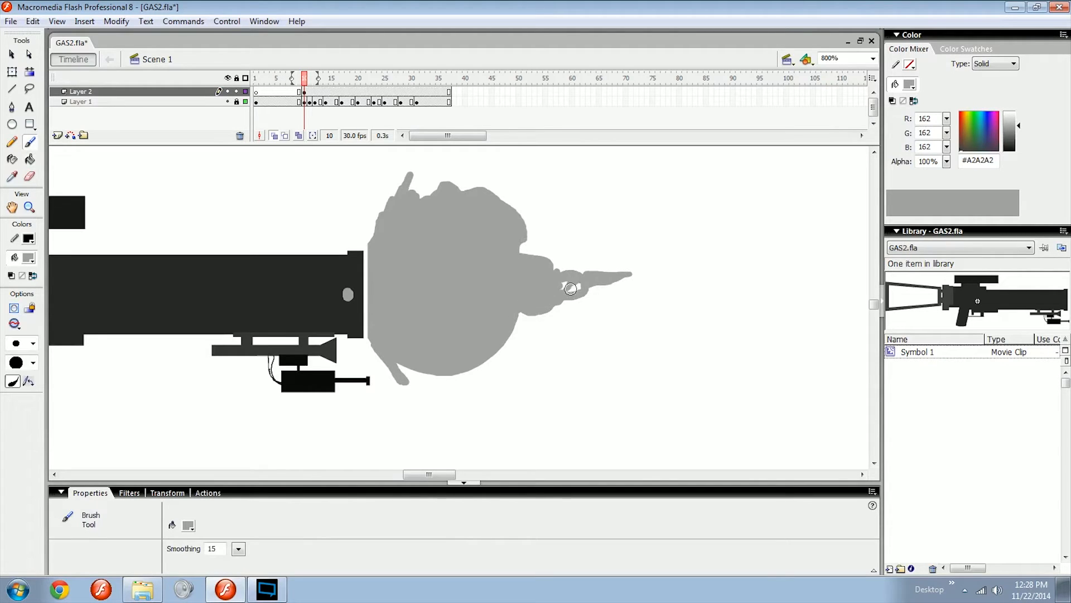
{"action": "key", "text": "ctrl+minus"}
{"action": "key", "text": "ctrl+minus"}
{"action": "key", "text": "ctrl+equal"}
{"action": "key", "text": "ctrl+equal"}
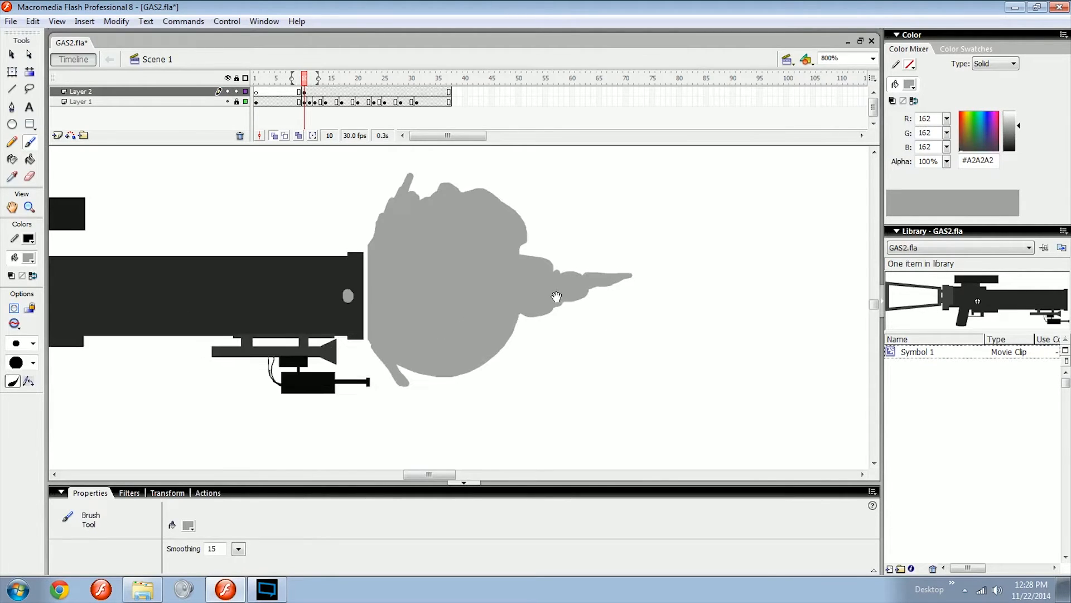
Lasso the pointed plume's end and tilt it slightly downward with Free Transform.
{"action": "left_click_drag", "start_coordinate": [702, 256], "coordinate": [545, 357]}
{"action": "left_click_drag", "start_coordinate": [717, 251], "coordinate": [530, 375]}
{"action": "key", "text": "q"}
{"action": "mouse_move", "coordinate": [634, 298]}
{"action": "left_mouse_down"}
{"action": "mouse_move", "coordinate": [631, 313]}
{"action": "mouse_move", "coordinate": [484, 288]}
{"action": "left_mouse_up"}
{"action": "key", "text": "n"}
{"action": "key", "text": "b"}
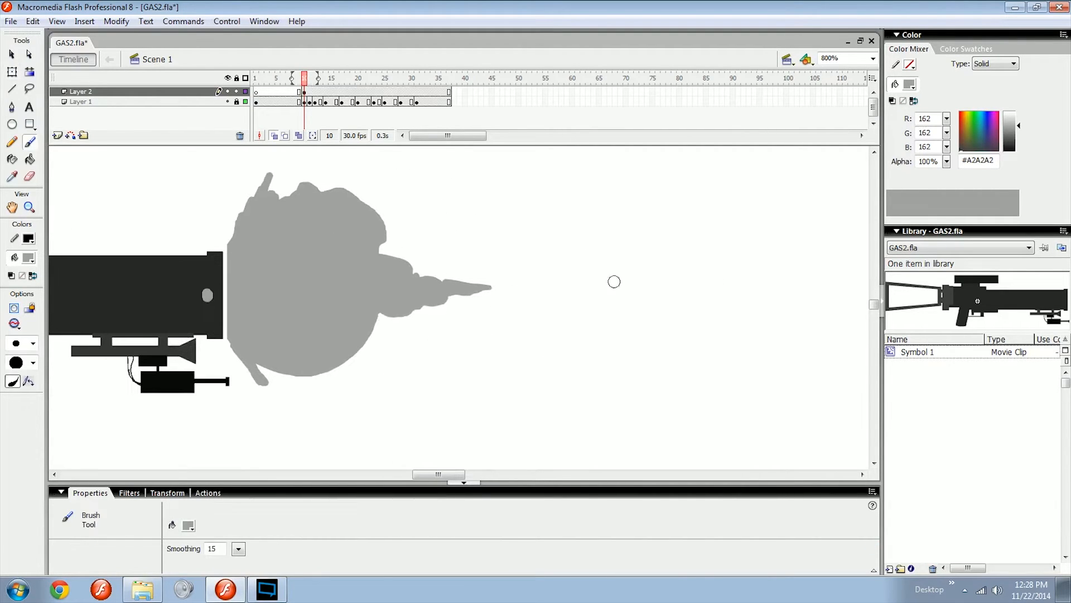
Brush a dark grey #262626 stroke ahead of the plume, delete it, and sample the smoke's grey again.
{"action": "left_click", "coordinate": [1009, 145]}
{"action": "mouse_move", "coordinate": [600, 282]}
{"action": "left_mouse_down"}
{"action": "mouse_move", "coordinate": [591, 283]}
{"action": "mouse_move", "coordinate": [711, 290]}
{"action": "left_mouse_up"}
{"action": "key", "text": "ctrl+minus"}
{"action": "left_click", "coordinate": [612, 294], "text": "ctrl"}
{"action": "key", "text": "Delete"}
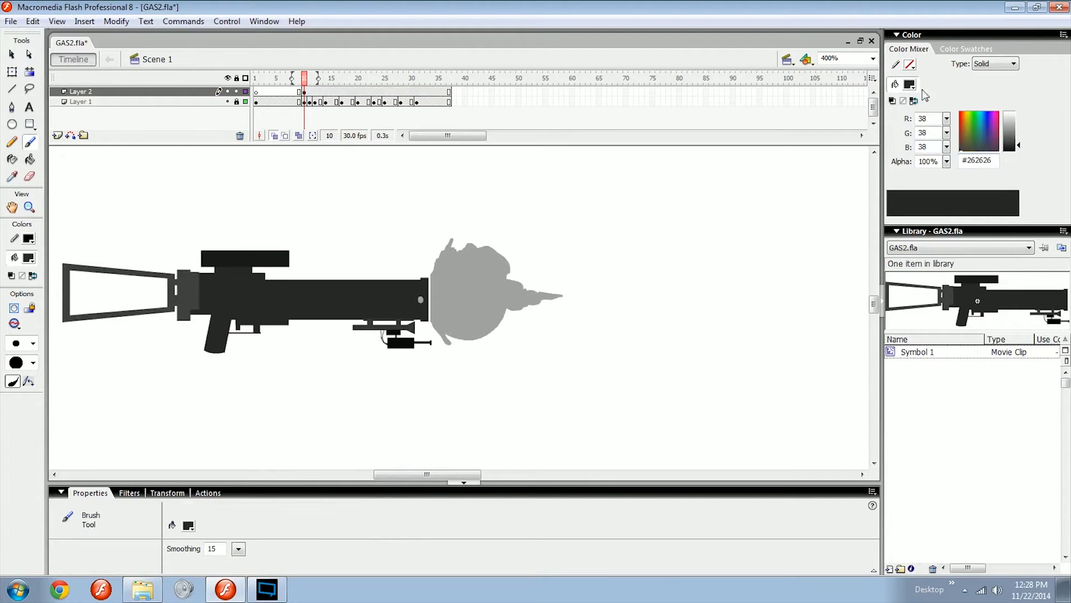
{"action": "left_click", "coordinate": [909, 85]}
{"action": "left_click", "coordinate": [489, 294]}
Brush a small outward spike onto the smoke's upper front edge, above the long plume.
{"action": "key", "text": "ctrl+equal"}
{"action": "left_click_drag", "start_coordinate": [497, 339], "coordinate": [490, 331]}
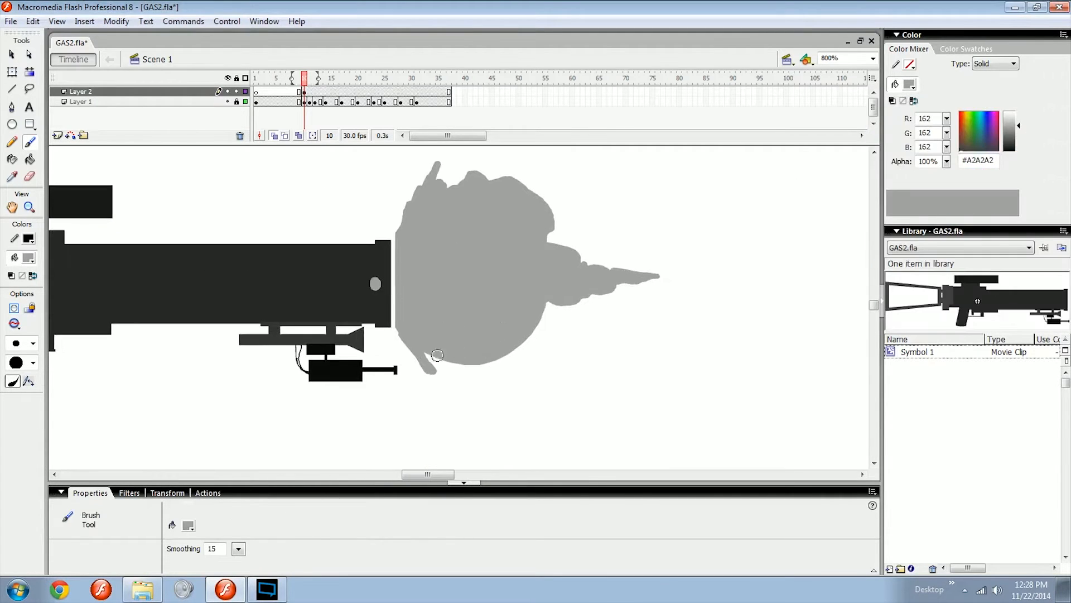
{"action": "scroll", "coordinate": [491, 359], "scroll_direction": "up", "scroll_amount": 3}
{"action": "mouse_move", "coordinate": [495, 259]}
{"action": "left_mouse_down"}
{"action": "mouse_move", "coordinate": [544, 258]}
{"action": "mouse_move", "coordinate": [536, 270]}
{"action": "mouse_move", "coordinate": [548, 261]}
{"action": "left_mouse_up"}
{"action": "key", "text": "ctrl+minus"}
{"action": "key", "text": "ctrl+minus"}
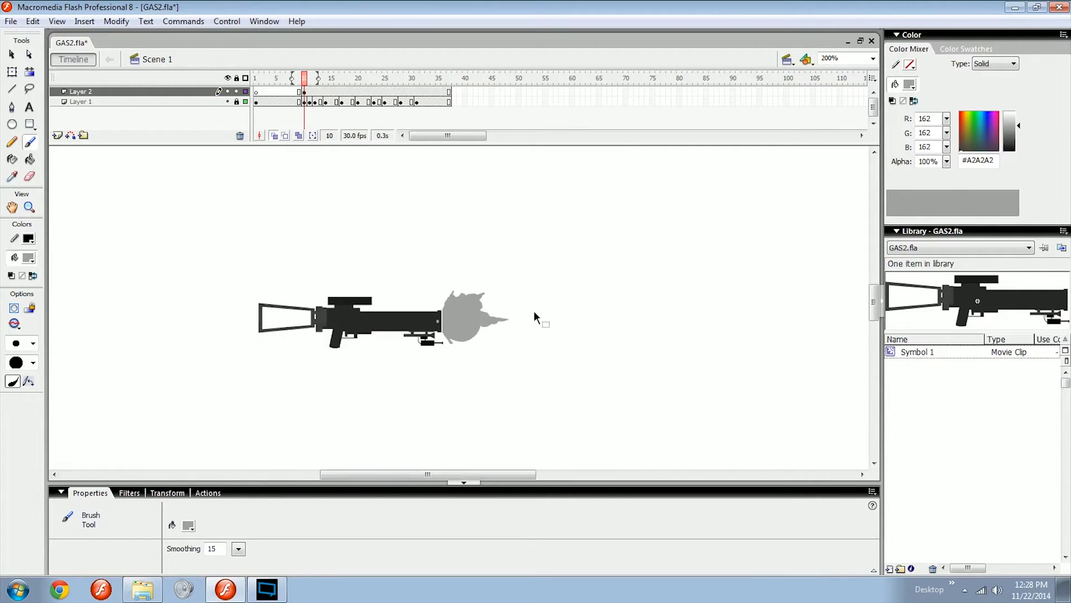
{"action": "key", "text": "ctrl+minus"}
{"action": "key", "text": "ctrl+equal"}
{"action": "key", "text": "ctrl+equal"}
{"action": "left_click_drag", "start_coordinate": [358, 361], "coordinate": [626, 356]}
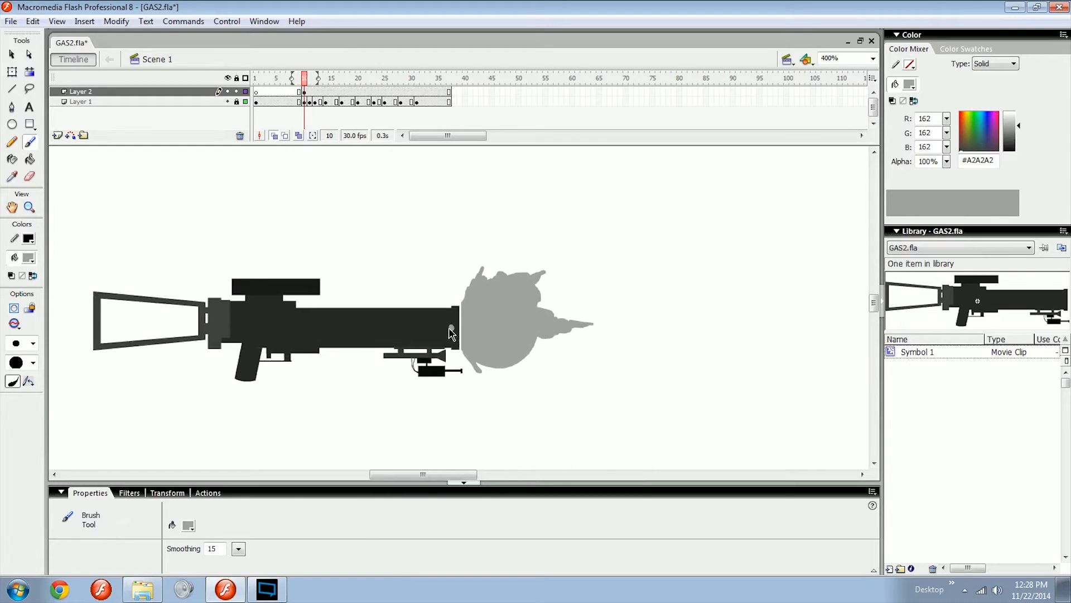
Delete the stray grey dot on the gun's muzzle.
{"action": "left_click", "coordinate": [452, 328], "text": "ctrl"}
{"action": "key", "text": "Delete"}
{"action": "left_click_drag", "start_coordinate": [431, 318], "coordinate": [438, 321]}
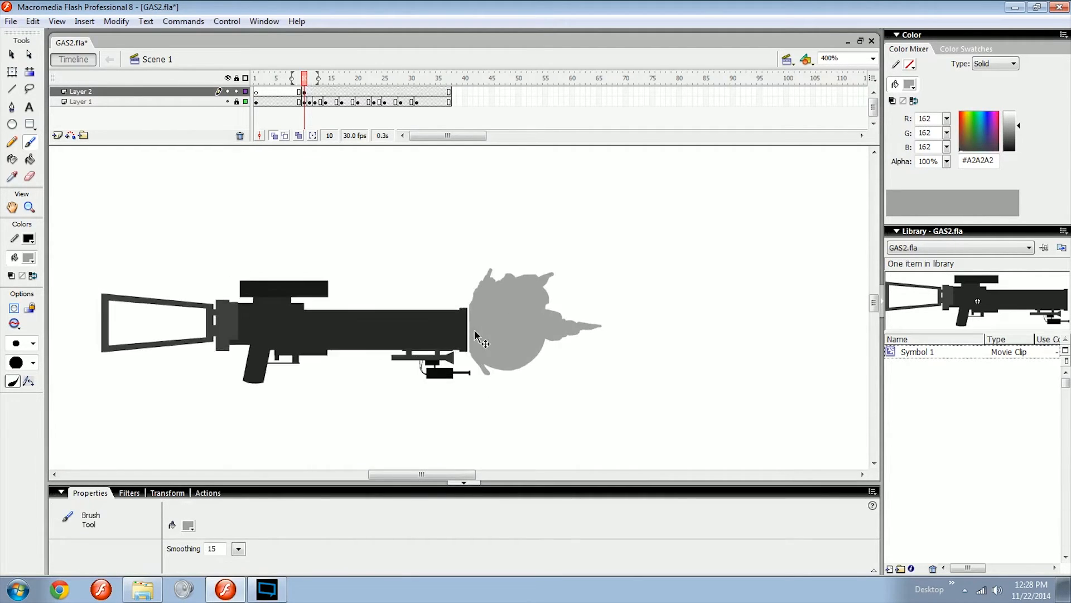
{"action": "key", "text": "ctrl+equal"}
{"action": "left_click_drag", "start_coordinate": [563, 331], "coordinate": [486, 310]}
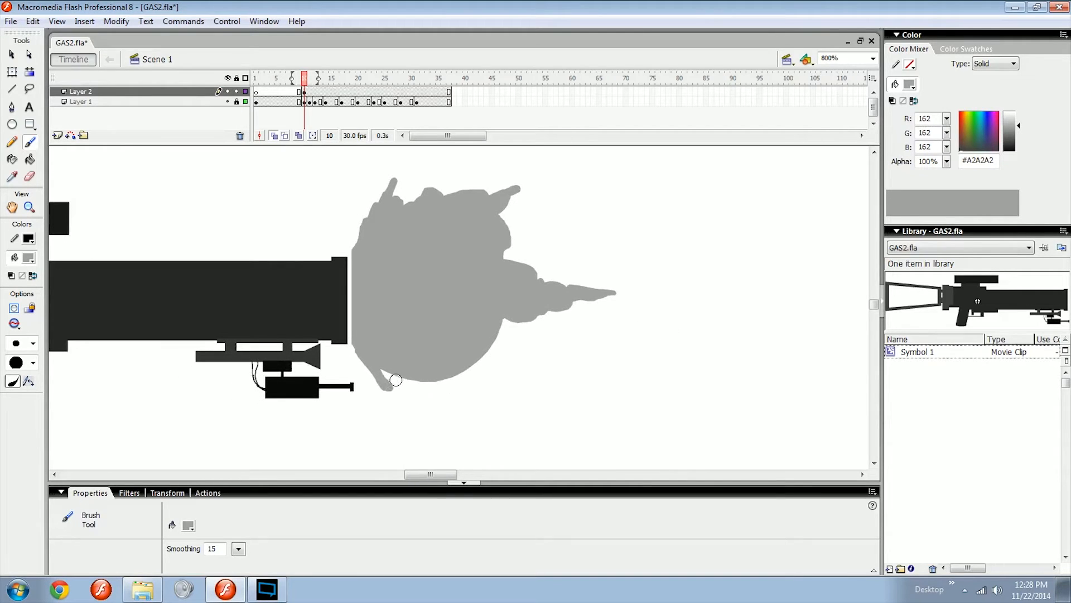
Set the brush colour to #A83570 and draw a curved guide line along the smoke's lower edge, undoing the rough attempts.
{"action": "left_click_drag", "start_coordinate": [440, 384], "coordinate": [429, 390]}
{"action": "left_click", "coordinate": [995, 130]}
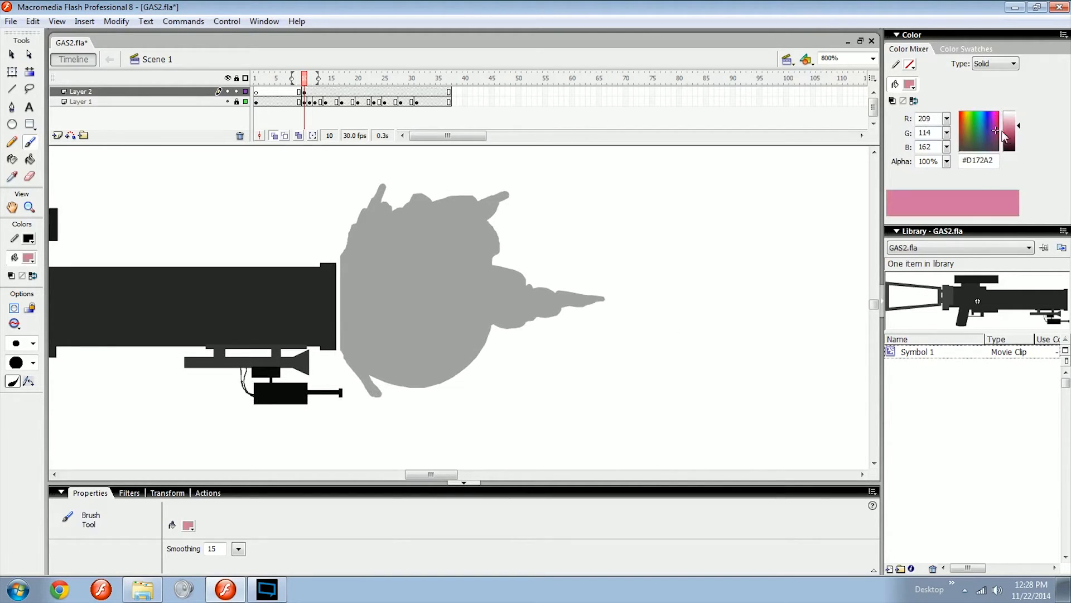
{"action": "left_click_drag", "start_coordinate": [1009, 129], "coordinate": [1010, 133]}
{"action": "mouse_move", "coordinate": [357, 363]}
{"action": "left_mouse_down"}
{"action": "mouse_move", "coordinate": [470, 365]}
{"action": "mouse_move", "coordinate": [494, 322]}
{"action": "left_mouse_up"}
{"action": "key", "text": "ctrl+z"}
{"action": "mouse_move", "coordinate": [386, 378]}
{"action": "left_mouse_down"}
{"action": "mouse_move", "coordinate": [487, 302]}
{"action": "mouse_move", "coordinate": [447, 363]}
{"action": "mouse_move", "coordinate": [467, 316]}
{"action": "left_mouse_up"}
{"action": "key", "text": "ctrl+z"}
{"action": "key", "text": "ctrl+z"}
{"action": "left_click_drag", "start_coordinate": [478, 364], "coordinate": [456, 365]}
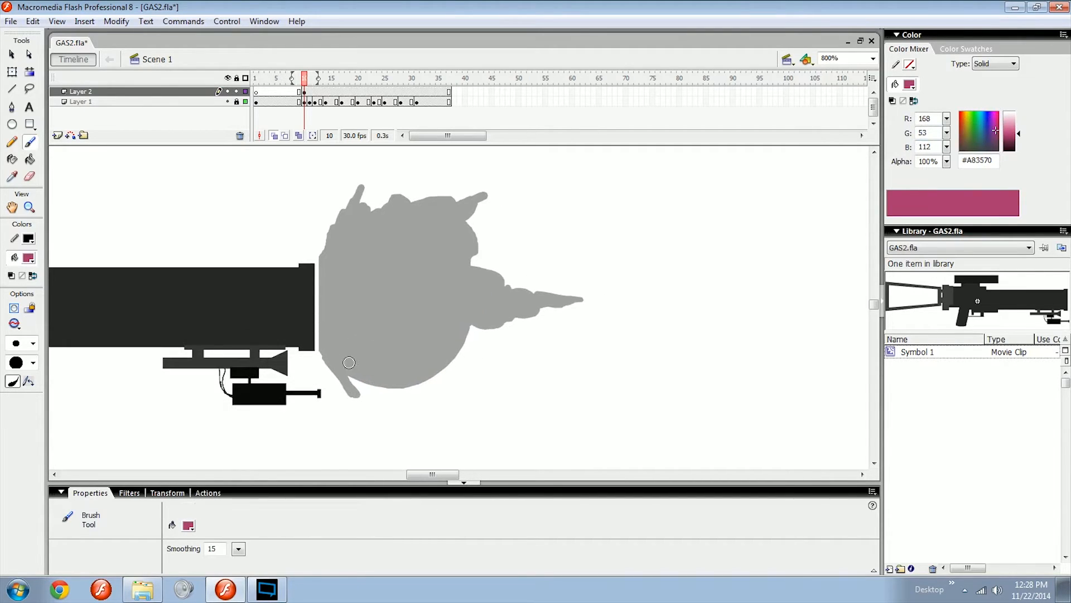
{"action": "mouse_move", "coordinate": [350, 362]}
{"action": "left_mouse_down"}
{"action": "mouse_move", "coordinate": [398, 377]}
{"action": "mouse_move", "coordinate": [458, 328]}
{"action": "mouse_move", "coordinate": [387, 370]}
{"action": "mouse_move", "coordinate": [463, 326]}
{"action": "left_mouse_up"}
{"action": "key", "text": "ctrl+z"}
{"action": "key", "text": "ctrl+z"}
{"action": "mouse_move", "coordinate": [361, 364]}
{"action": "left_mouse_down"}
{"action": "mouse_move", "coordinate": [429, 370]}
{"action": "mouse_move", "coordinate": [462, 314]}
{"action": "left_mouse_up"}
{"action": "left_click_drag", "start_coordinate": [441, 358], "coordinate": [500, 359]}
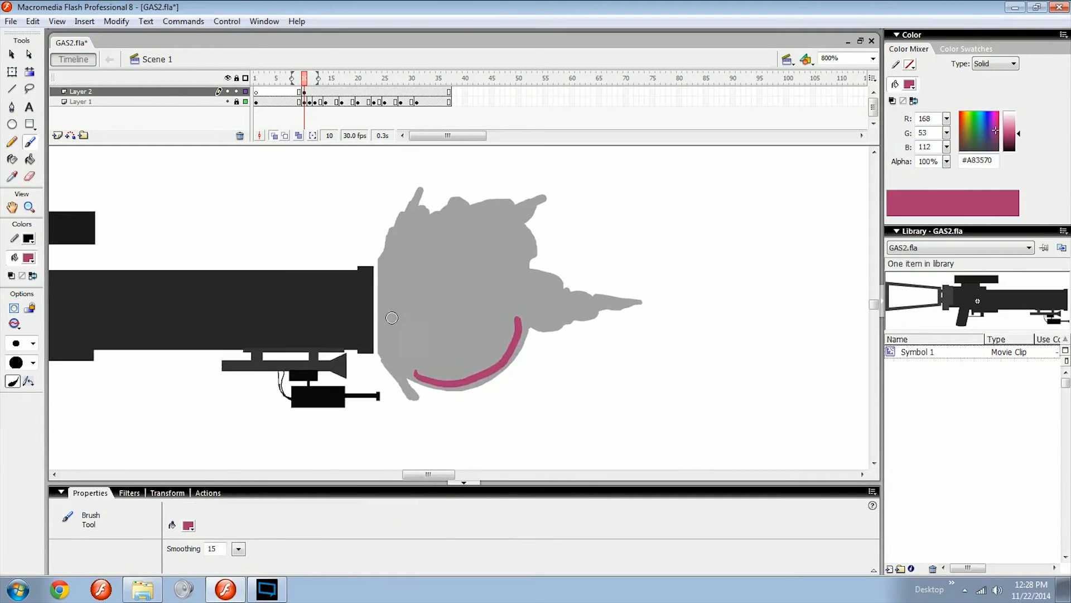
Brush two direction arrows crossing the guide curve, one from the smoke's centre and one from the muzzle.
{"action": "left_click_drag", "start_coordinate": [452, 290], "coordinate": [491, 399]}
{"action": "key", "text": "ctrl+z"}
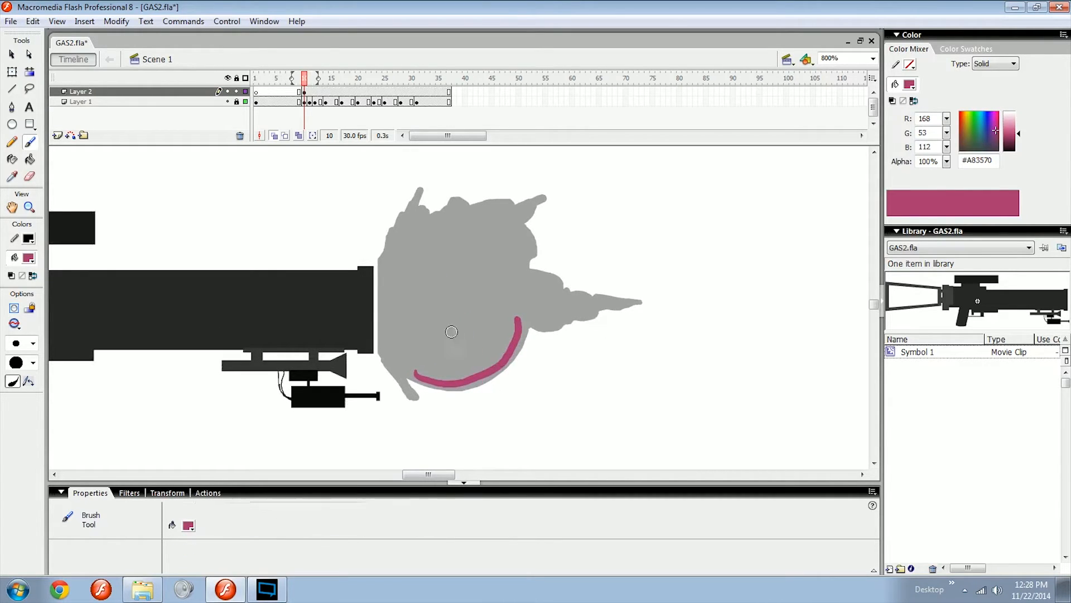
{"action": "mouse_move", "coordinate": [452, 289]}
{"action": "left_mouse_down"}
{"action": "mouse_move", "coordinate": [495, 431]}
{"action": "mouse_move", "coordinate": [502, 396]}
{"action": "left_mouse_up"}
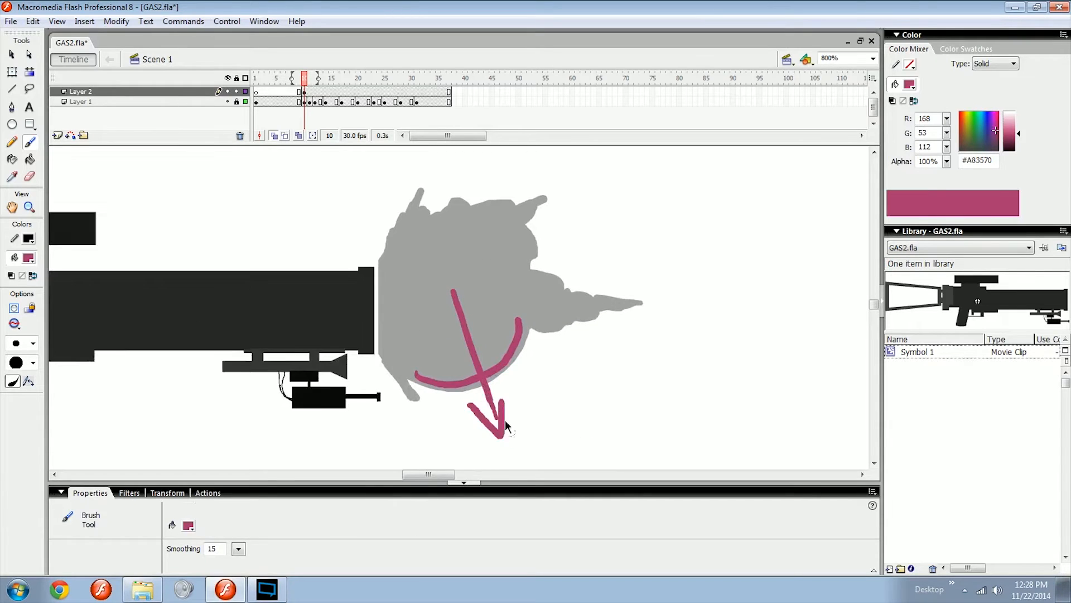
{"action": "mouse_move", "coordinate": [402, 323]}
{"action": "left_mouse_down"}
{"action": "mouse_move", "coordinate": [364, 316]}
{"action": "mouse_move", "coordinate": [388, 301]}
{"action": "mouse_move", "coordinate": [620, 409]}
{"action": "mouse_move", "coordinate": [447, 404]}
{"action": "mouse_move", "coordinate": [531, 400]}
{"action": "mouse_move", "coordinate": [489, 386]}
{"action": "mouse_move", "coordinate": [593, 383]}
{"action": "left_mouse_up"}
{"action": "key", "text": "ctrl+minus"}
{"action": "key", "text": "ctrl+equal"}
{"action": "left_click_drag", "start_coordinate": [496, 317], "coordinate": [504, 320]}
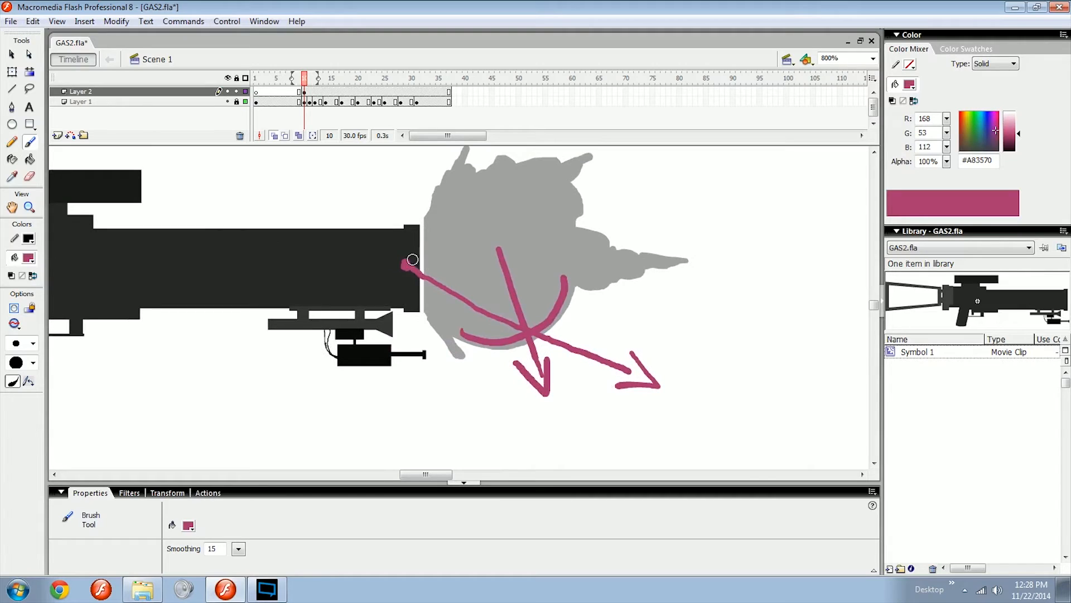
Brush a horizontal arrow from the muzzle into the smoke and another curling back from the downward arrow's tip.
{"action": "mouse_move", "coordinate": [413, 260]}
{"action": "left_mouse_down"}
{"action": "mouse_move", "coordinate": [536, 262]}
{"action": "mouse_move", "coordinate": [527, 252]}
{"action": "mouse_move", "coordinate": [534, 273]}
{"action": "left_mouse_up"}
{"action": "mouse_move", "coordinate": [551, 284]}
{"action": "left_mouse_down"}
{"action": "mouse_move", "coordinate": [545, 259]}
{"action": "mouse_move", "coordinate": [535, 342]}
{"action": "left_mouse_up"}
{"action": "mouse_move", "coordinate": [526, 351]}
{"action": "left_mouse_down"}
{"action": "mouse_move", "coordinate": [511, 276]}
{"action": "mouse_move", "coordinate": [524, 308]}
{"action": "mouse_move", "coordinate": [495, 383]}
{"action": "mouse_move", "coordinate": [507, 375]}
{"action": "left_mouse_up"}
{"action": "key", "text": "ctrl+z"}
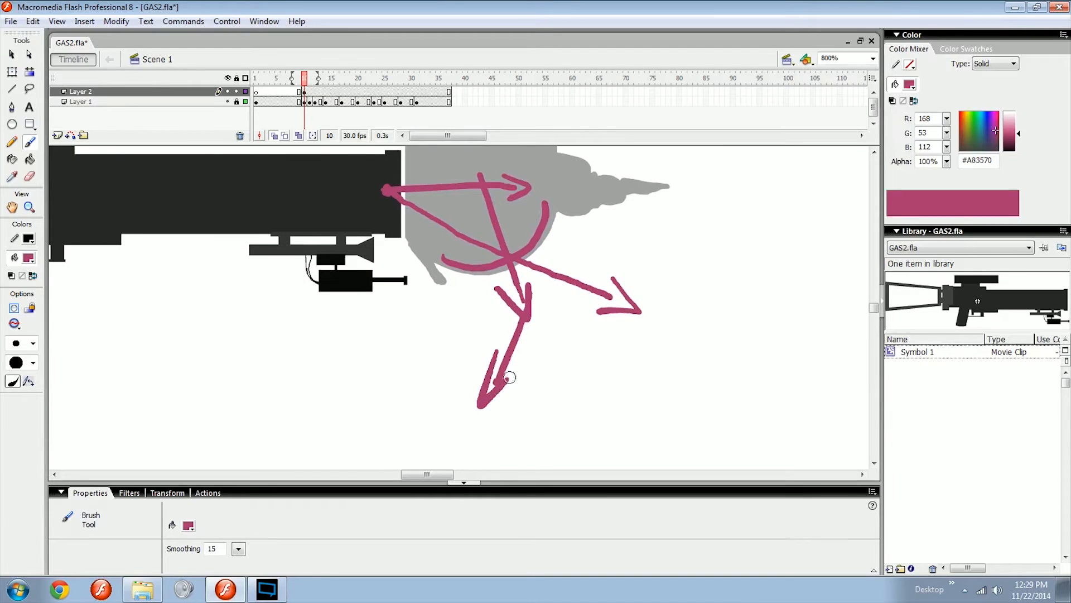
{"action": "key", "text": "ctrl+minus"}
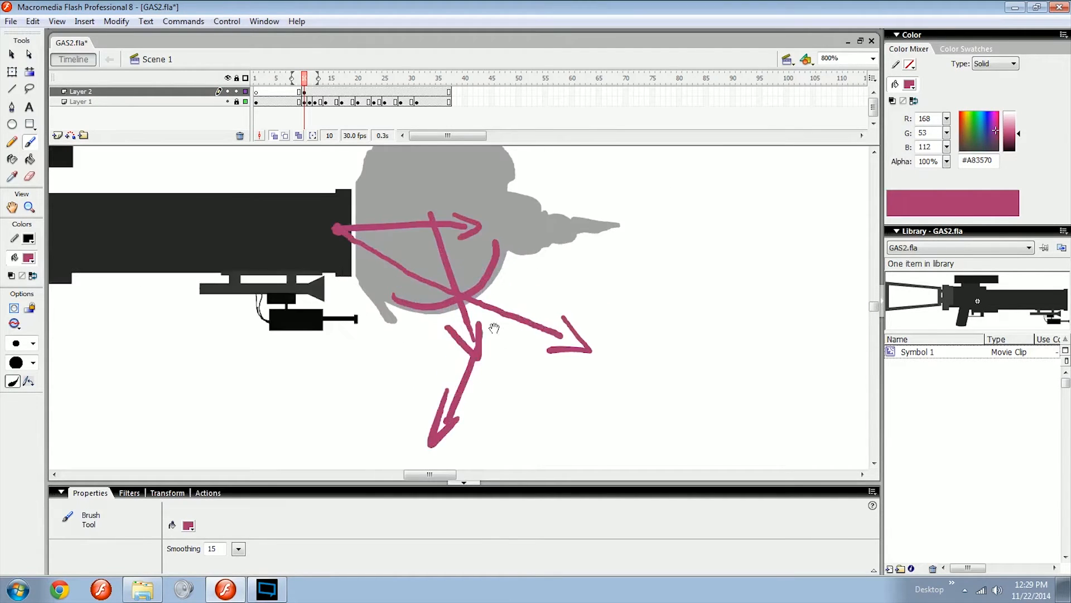
{"action": "left_click_drag", "start_coordinate": [507, 306], "coordinate": [509, 327]}
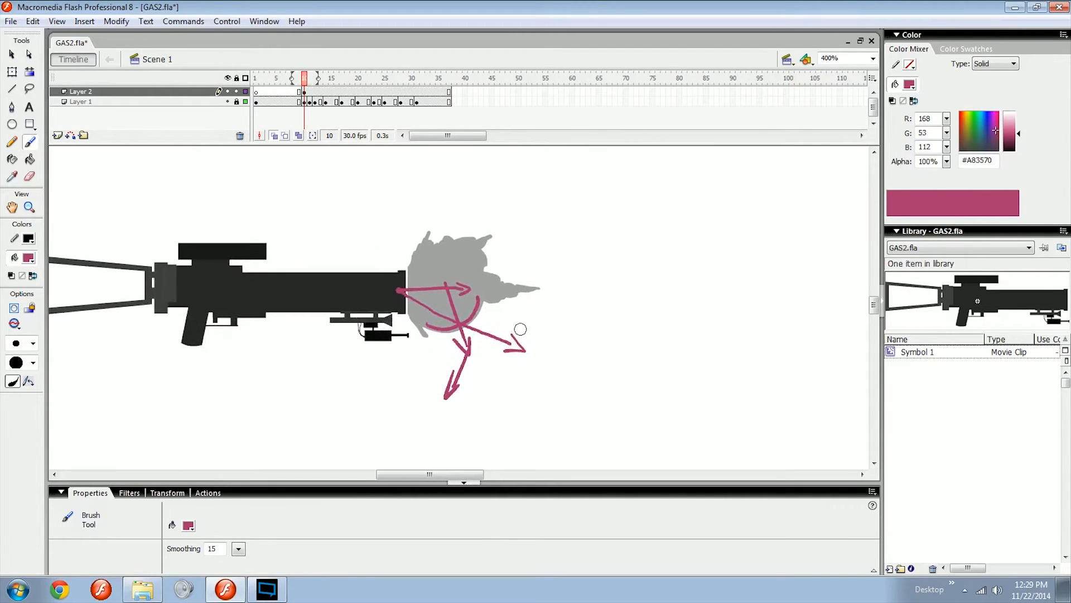
Undo all the pink guide strokes and sample the smoke's grey as the brush colour again.
{"action": "key", "text": "ctrl+a"}
{"action": "key", "text": "ctrl+z"}
{"action": "key", "text": "ctrl+z"}
{"action": "key", "text": "ctrl+z"}
{"action": "key", "text": "ctrl+z"}
{"action": "key", "text": "ctrl+z"}
{"action": "key", "text": "ctrl+z"}
{"action": "key", "text": "ctrl+z"}
{"action": "key", "text": "ctrl+z"}
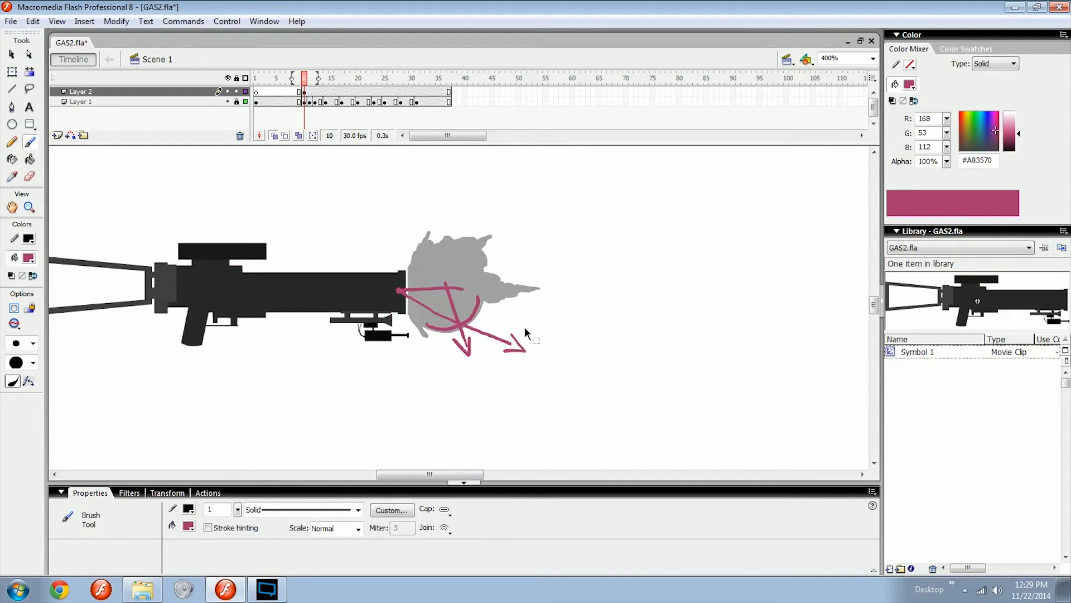
{"action": "key", "text": "ctrl+z"}
{"action": "key", "text": "ctrl+z"}
{"action": "key", "text": "ctrl+z"}
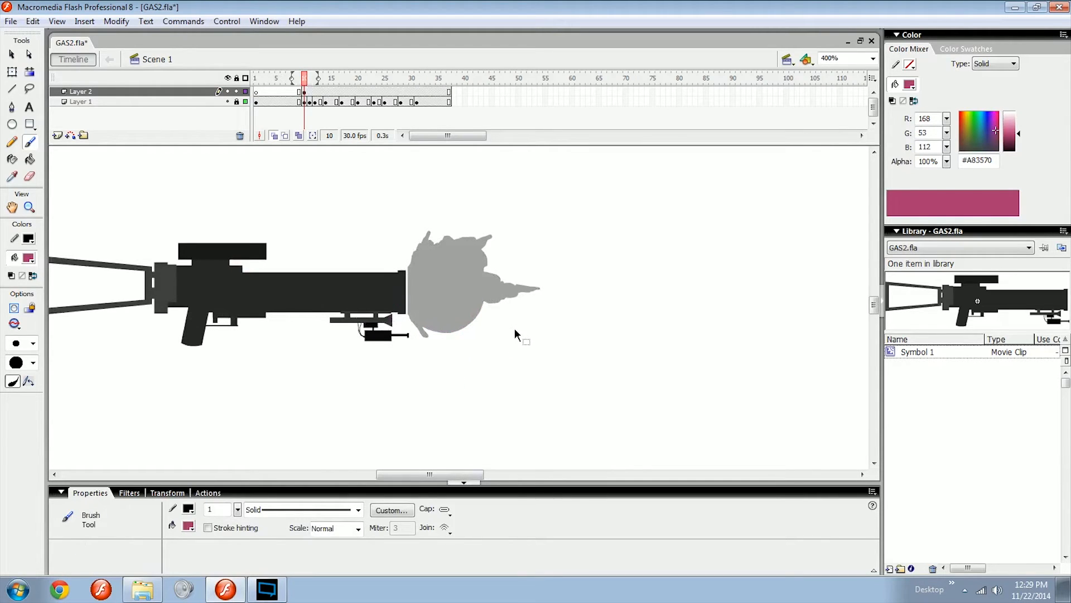
{"action": "key", "text": "ctrl+="}
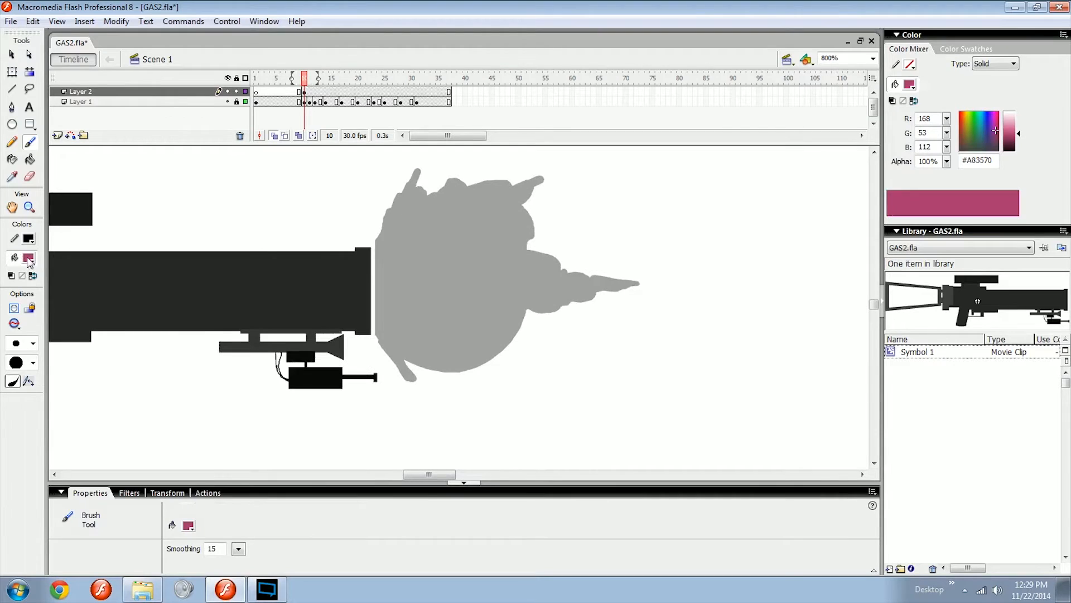
{"action": "left_click", "coordinate": [29, 258]}
{"action": "left_click", "coordinate": [521, 257]}
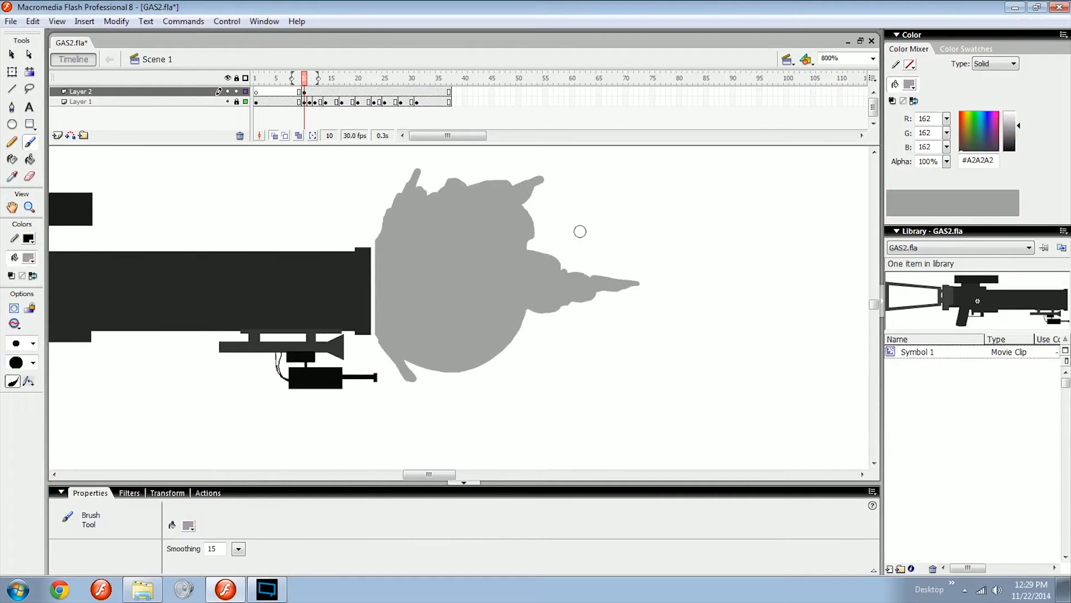
Insert blank keyframes on Layer 2 from frame 11 to frame 25 and return to frame 10.
{"action": "key", "text": "Return"}
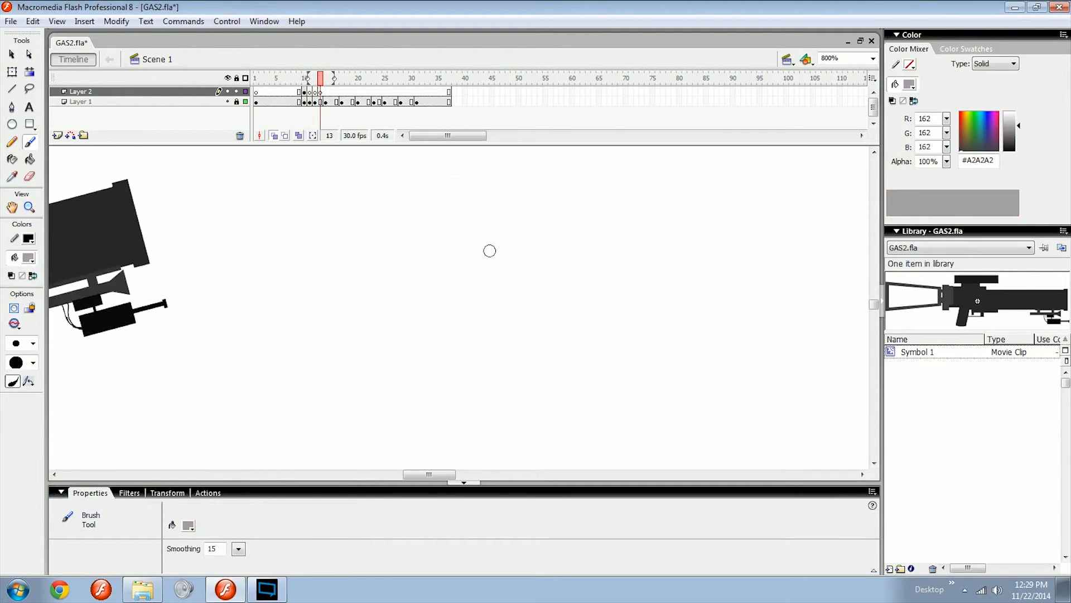
{"action": "key", "text": "F7"}
{"action": "left_click_drag", "start_coordinate": [329, 79], "coordinate": [311, 81]}
{"action": "key", "text": "period"}
{"action": "key", "text": "comma"}
{"action": "key", "text": "comma"}
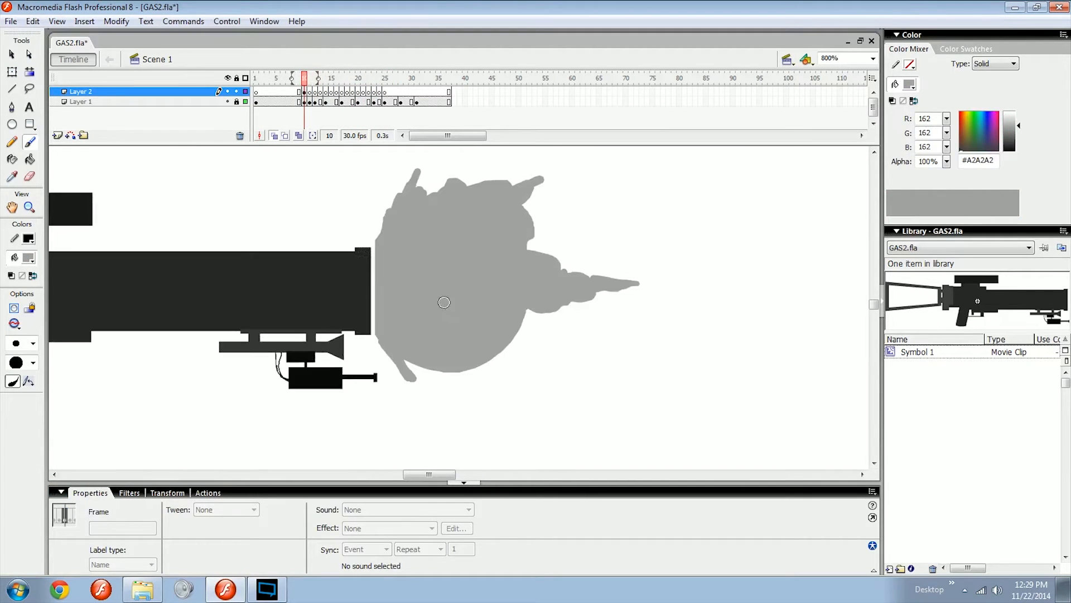
Compare the smoke frame with its neighbouring frame and choose a smaller brush size.
{"action": "key", "text": "space"}
{"action": "mouse_move", "coordinate": [394, 308]}
{"action": "left_mouse_down"}
{"action": "mouse_move", "coordinate": [463, 303]}
{"action": "mouse_move", "coordinate": [452, 307]}
{"action": "left_mouse_up"}
{"action": "key", "text": "comma"}
{"action": "key", "text": "period"}
{"action": "key", "text": "space"}
{"action": "left_click", "coordinate": [33, 343]}
{"action": "left_click", "coordinate": [22, 412]}
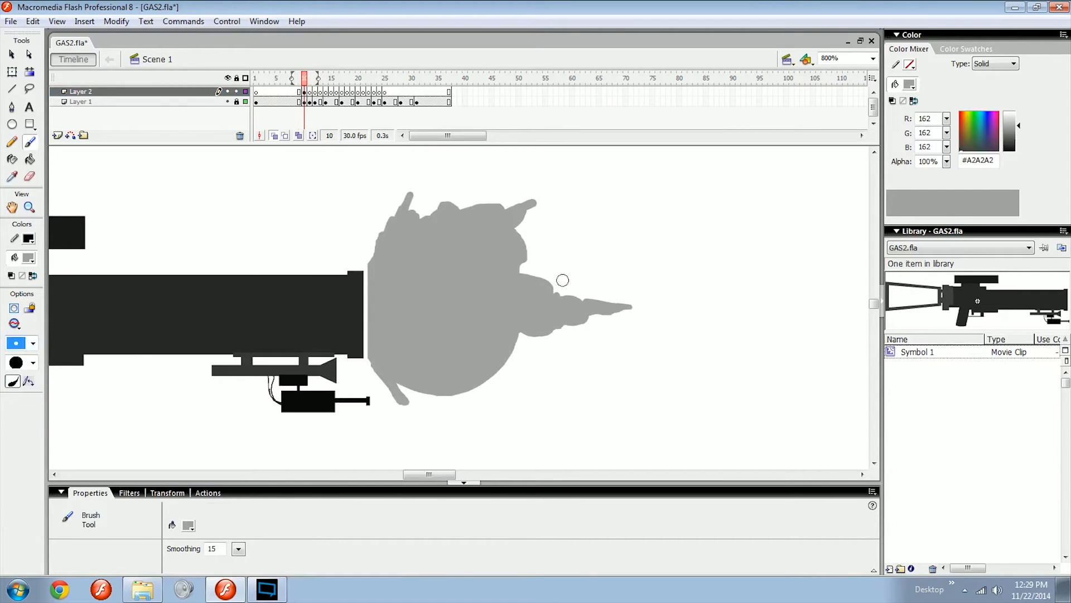
{"action": "key", "text": "space"}
{"action": "left_click_drag", "start_coordinate": [552, 294], "coordinate": [443, 306]}
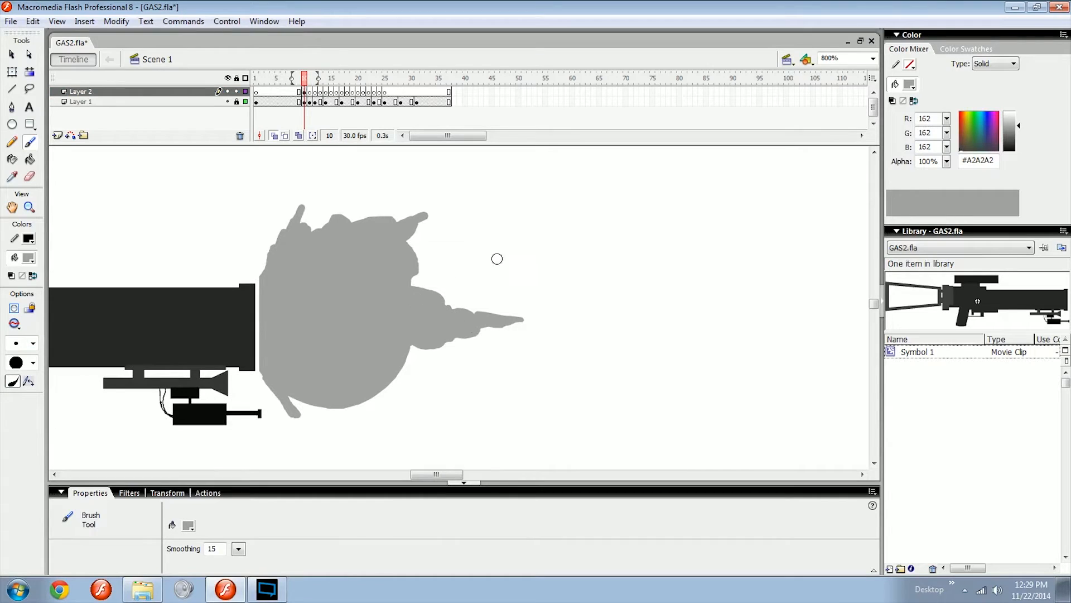
Brush a thin curved stroke on frame 11 and an arrow on frame 10 pointing into the notch above the long plume.
{"action": "left_click_drag", "start_coordinate": [497, 258], "coordinate": [496, 249]}
{"action": "key", "text": "ctrl+z"}
{"action": "key", "text": "space"}
{"action": "left_click_drag", "start_coordinate": [495, 314], "coordinate": [461, 317]}
{"action": "key", "text": "period"}
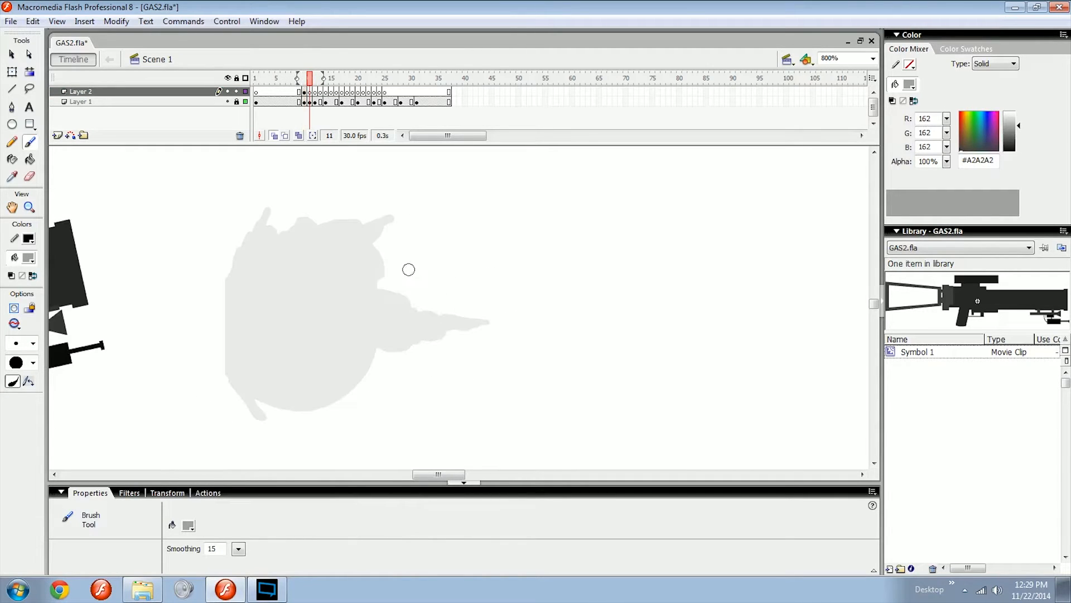
{"action": "left_click_drag", "start_coordinate": [403, 266], "coordinate": [481, 302]}
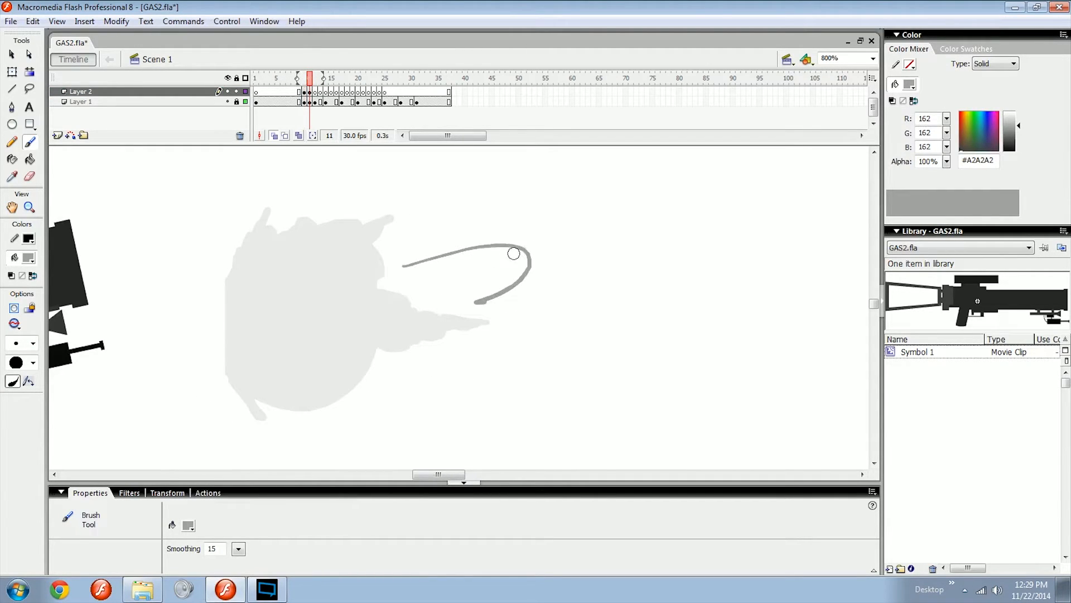
{"action": "key", "text": "comma"}
{"action": "left_click_drag", "start_coordinate": [444, 260], "coordinate": [405, 288]}
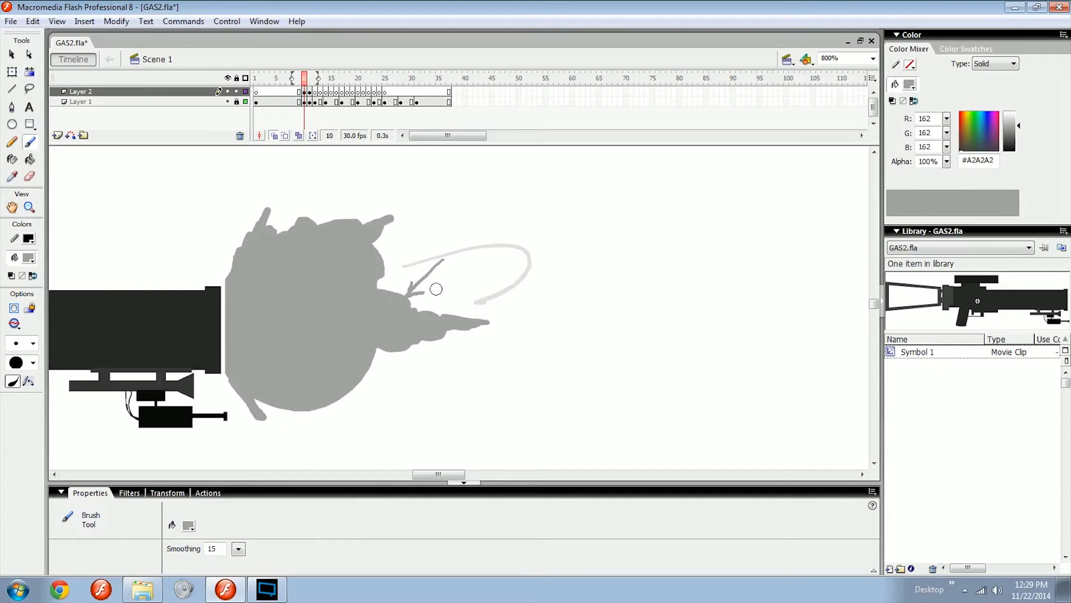
Undo the arrow strokes on frame 10 and compare that frame with frame 11.
{"action": "key", "text": "ctrl+z"}
{"action": "key", "text": "ctrl+z"}
{"action": "left_click_drag", "start_coordinate": [493, 300], "coordinate": [485, 297]}
{"action": "key", "text": "period"}
{"action": "key", "text": "comma"}
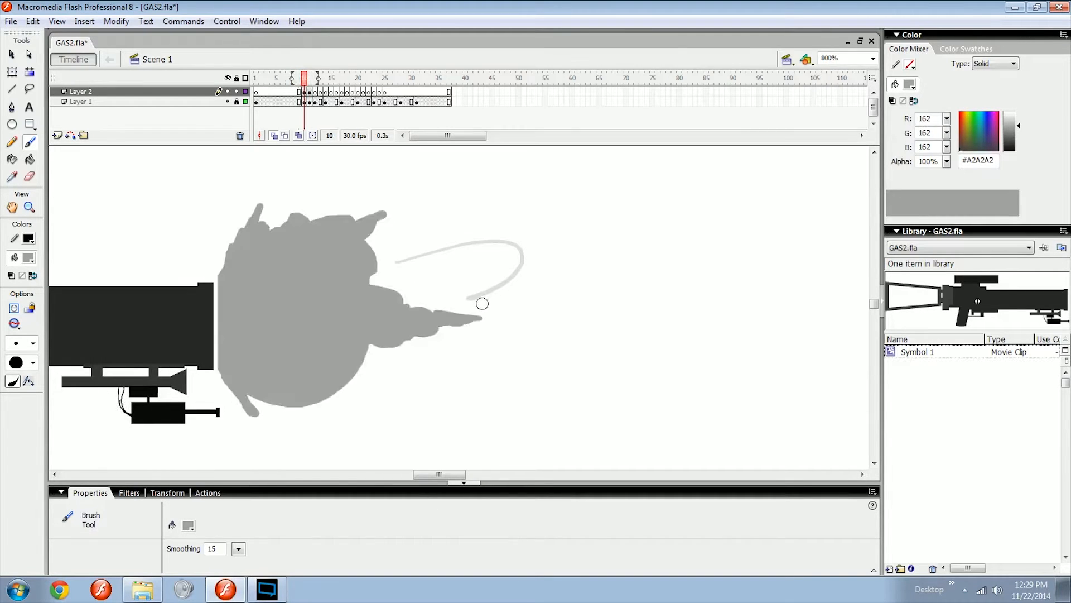
Brush a second thin curved stroke on frame 11, bulging outward below the base of the long plume.
{"action": "key", "text": "period"}
{"action": "scroll", "coordinate": [483, 316], "scroll_direction": "down", "scroll_amount": 1}
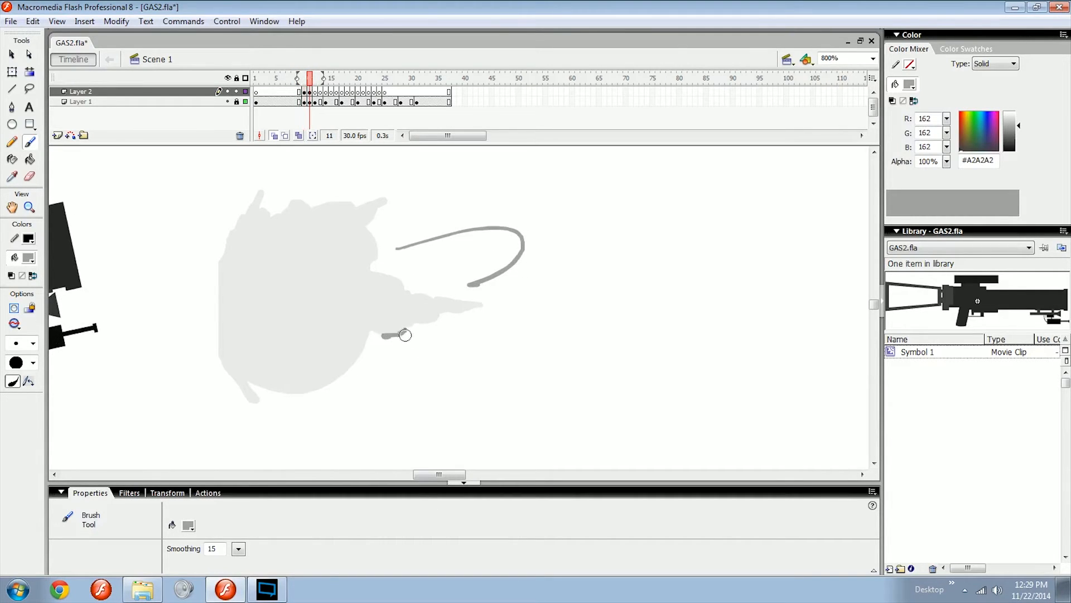
{"action": "mouse_move", "coordinate": [383, 350]}
{"action": "left_mouse_down"}
{"action": "mouse_move", "coordinate": [462, 380]}
{"action": "mouse_move", "coordinate": [466, 336]}
{"action": "left_mouse_up"}
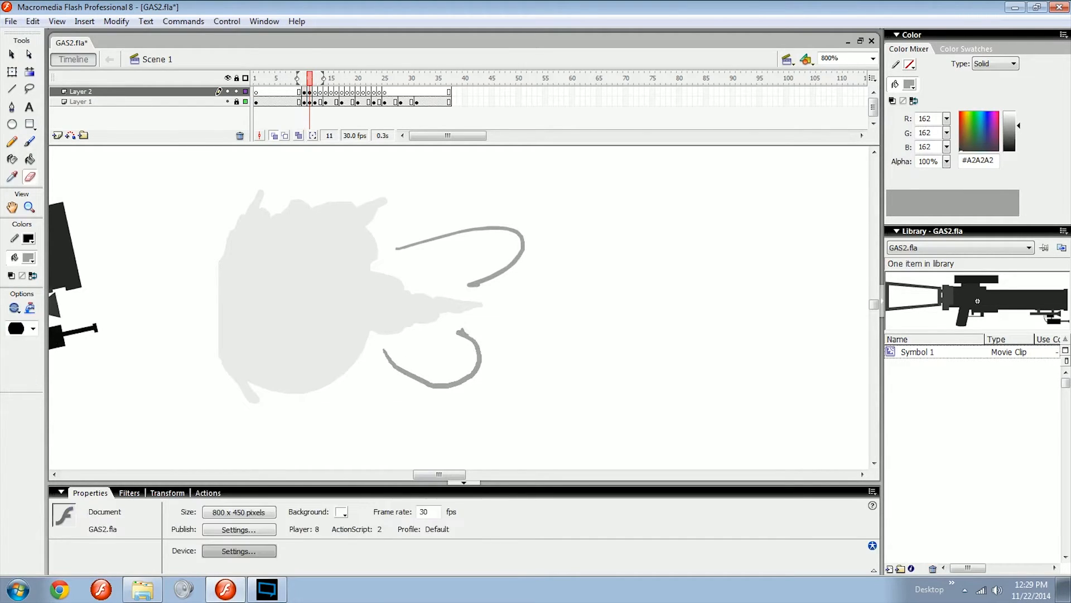
{"action": "key", "text": "ctrl+z"}
{"action": "key", "text": "ctrl+minus"}
{"action": "key", "text": "ctrl+minus"}
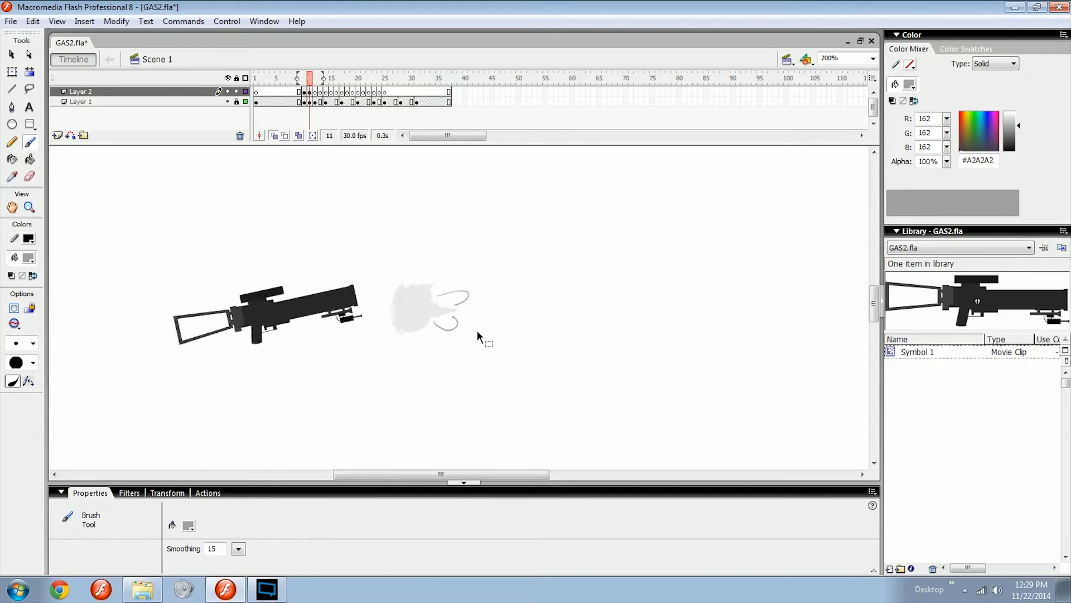
{"action": "key", "text": "ctrl+equal"}
{"action": "key", "text": "ctrl+equal"}
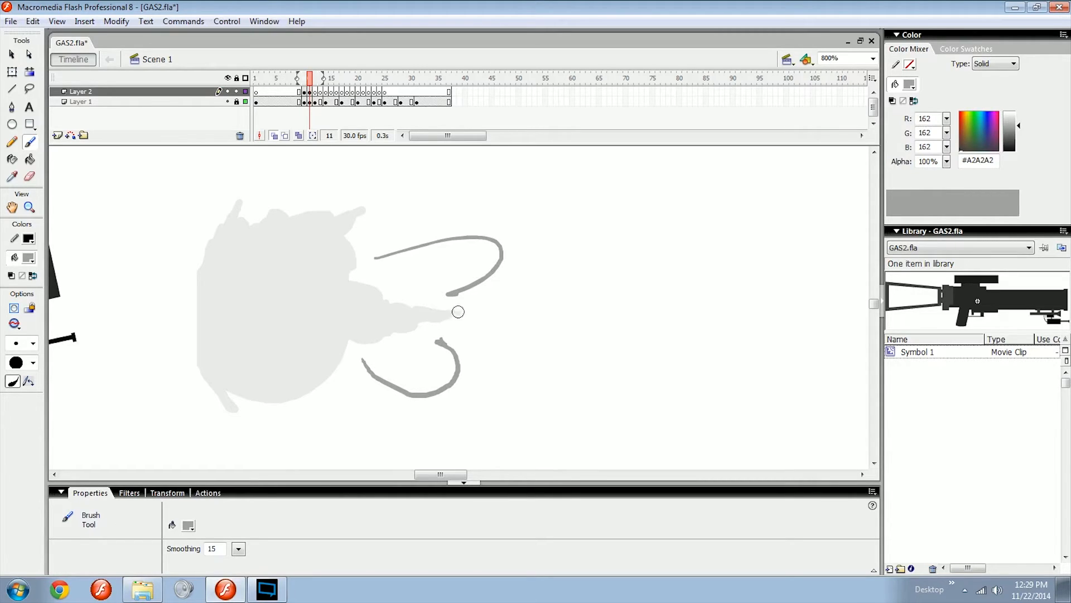
Brush short test dashes beyond the long plume's tip on frame 10 and undo them.
{"action": "key", "text": "comma"}
{"action": "key", "text": "ctrl+equal"}
{"action": "key", "text": "ctrl+equal"}
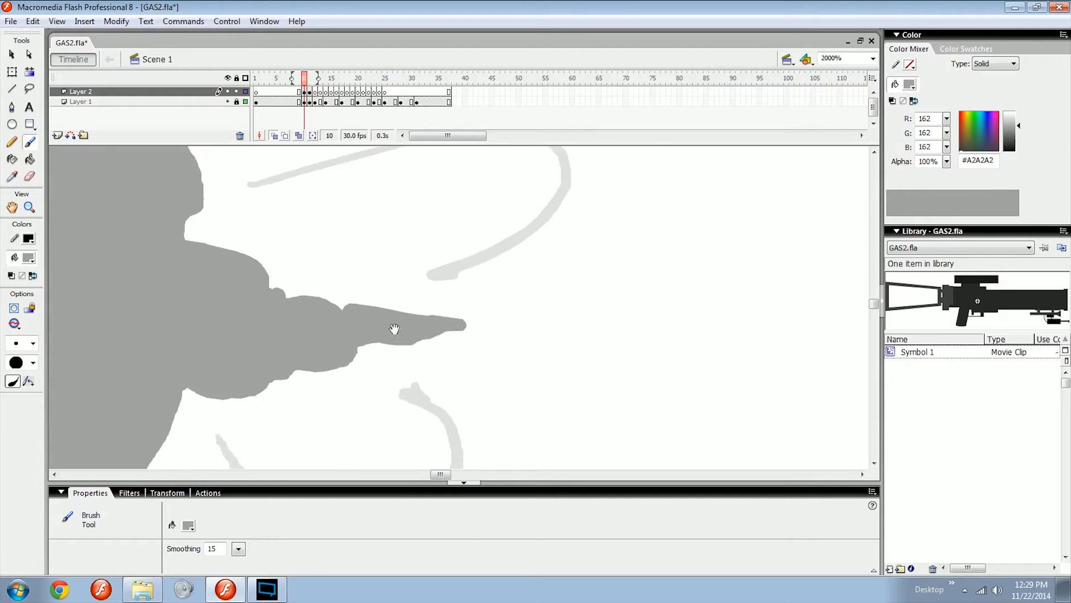
{"action": "left_click_drag", "start_coordinate": [397, 325], "coordinate": [490, 324]}
{"action": "key", "text": "l"}
{"action": "mouse_move", "coordinate": [433, 292]}
{"action": "left_mouse_down"}
{"action": "mouse_move", "coordinate": [479, 363]}
{"action": "mouse_move", "coordinate": [451, 345]}
{"action": "mouse_move", "coordinate": [581, 335]}
{"action": "mouse_move", "coordinate": [562, 348]}
{"action": "mouse_move", "coordinate": [496, 332]}
{"action": "left_mouse_up"}
{"action": "key", "text": "ctrl+minus"}
{"action": "key", "text": "ctrl+minus"}
{"action": "key", "text": "b"}
{"action": "key", "text": "ctrl+equal"}
{"action": "left_click_drag", "start_coordinate": [528, 278], "coordinate": [539, 273]}
{"action": "left_click_drag", "start_coordinate": [577, 270], "coordinate": [587, 279]}
{"action": "left_click_drag", "start_coordinate": [603, 275], "coordinate": [608, 282]}
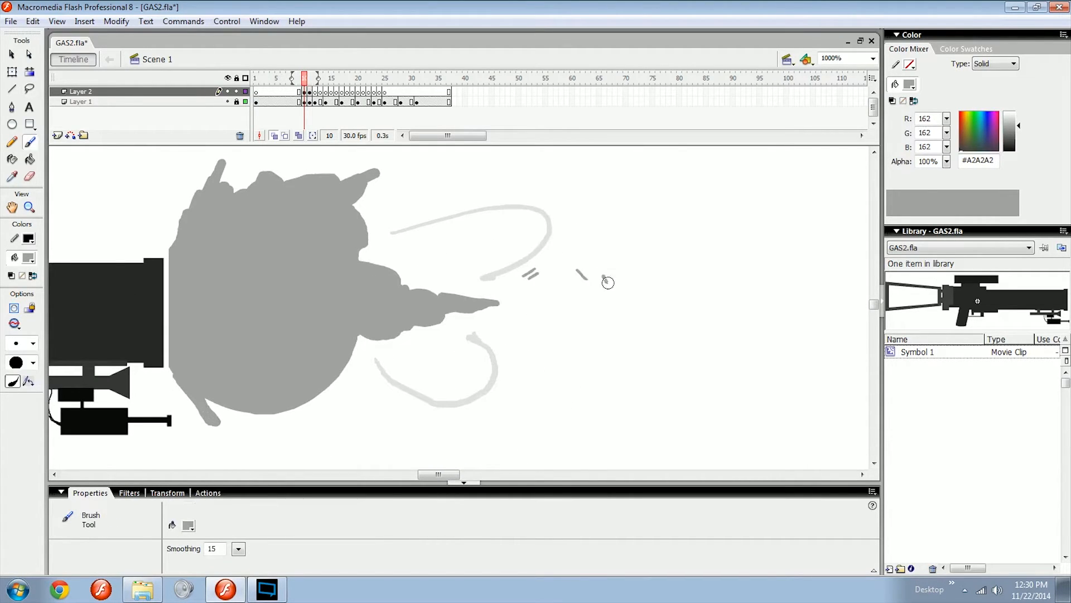
{"action": "key", "text": "ctrl+z"}
{"action": "key", "text": "ctrl+z"}
{"action": "key", "text": "ctrl+z"}
{"action": "key", "text": "ctrl+z"}
Brush the upper edge of the new plume on frame 11, stepping forward from the end of the upper curve.
{"action": "left_click_drag", "start_coordinate": [548, 312], "coordinate": [475, 319]}
{"action": "key", "text": "period"}
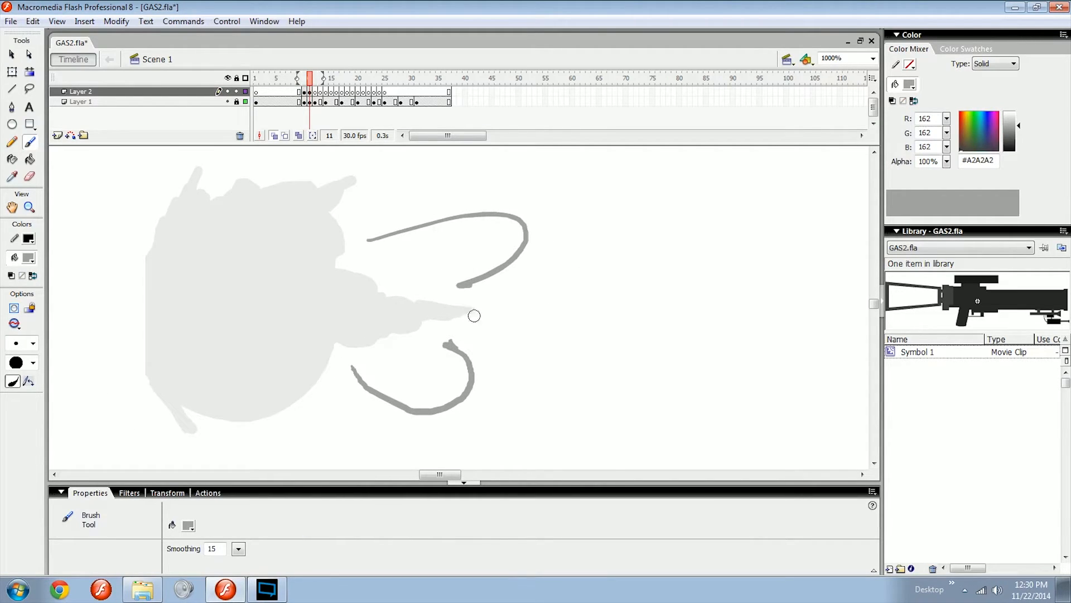
{"action": "key", "text": "comma"}
{"action": "mouse_move", "coordinate": [410, 306]}
{"action": "left_mouse_down"}
{"action": "mouse_move", "coordinate": [452, 338]}
{"action": "mouse_move", "coordinate": [442, 335]}
{"action": "mouse_move", "coordinate": [524, 300]}
{"action": "mouse_move", "coordinate": [510, 325]}
{"action": "mouse_move", "coordinate": [487, 310]}
{"action": "mouse_move", "coordinate": [467, 317]}
{"action": "left_mouse_up"}
{"action": "key", "text": "period"}
{"action": "key", "text": "ctrl+z"}
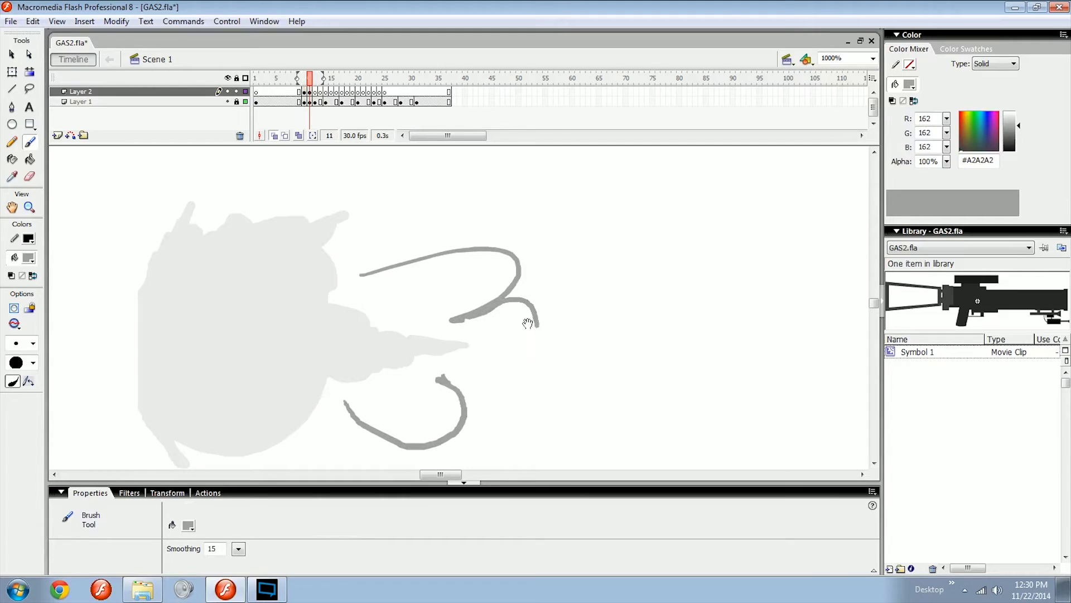
{"action": "mouse_move", "coordinate": [532, 323]}
{"action": "left_mouse_down"}
{"action": "mouse_move", "coordinate": [515, 318]}
{"action": "mouse_move", "coordinate": [554, 325]}
{"action": "left_mouse_up"}
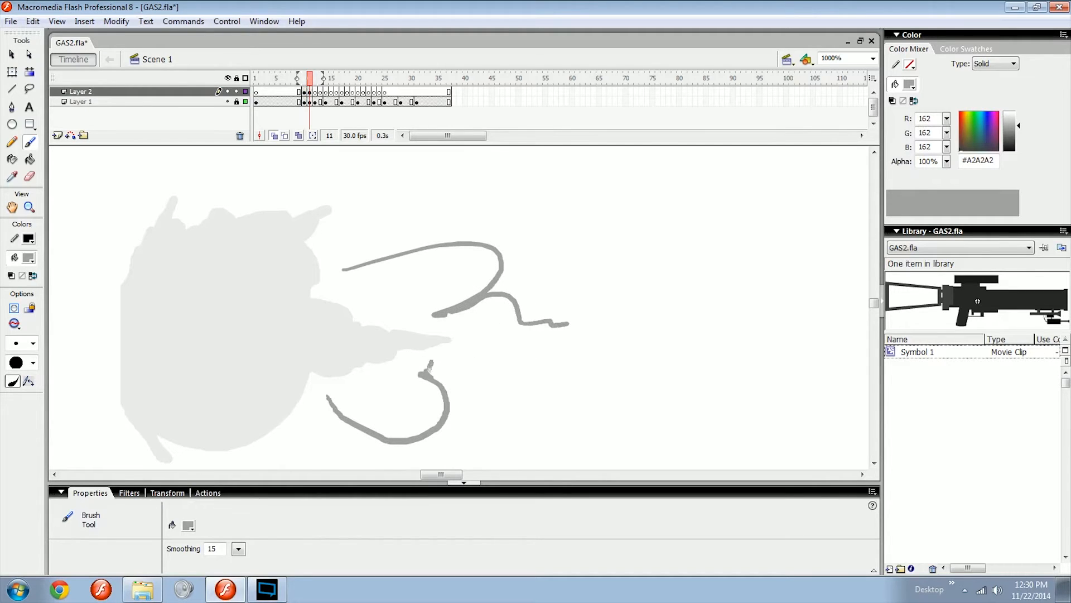
Brush the plume's lower edge from the lower curve on frame 11 and join both edges in a long point.
{"action": "left_click_drag", "start_coordinate": [430, 370], "coordinate": [631, 342]}
{"action": "left_click_drag", "start_coordinate": [560, 322], "coordinate": [621, 334]}
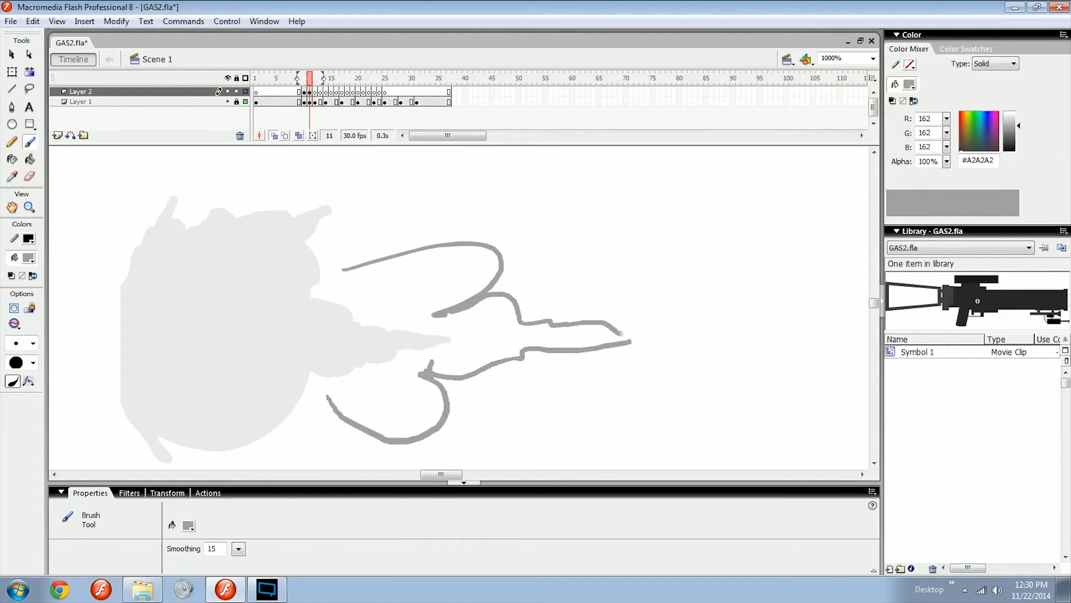
{"action": "key", "text": "ctrl+minus"}
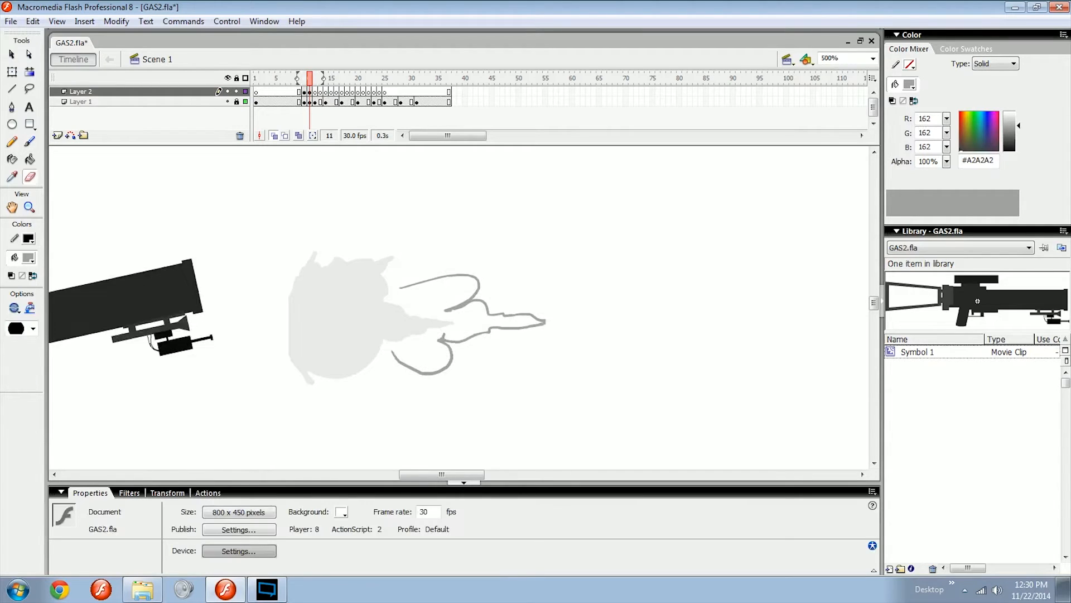
{"action": "key", "text": "ctrl+equal"}
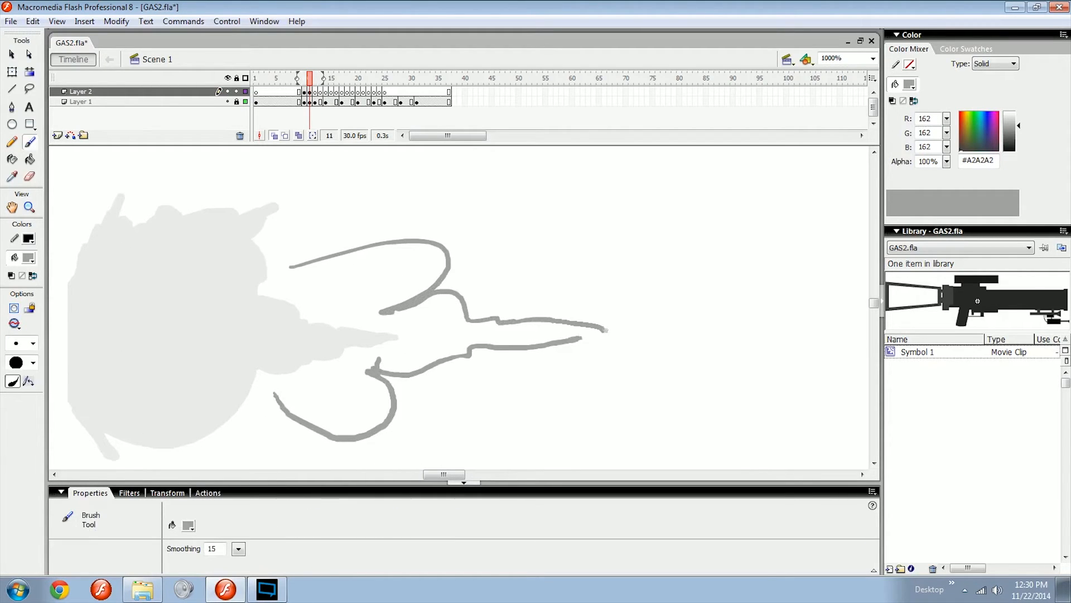
{"action": "key", "text": "ctrl+minus"}
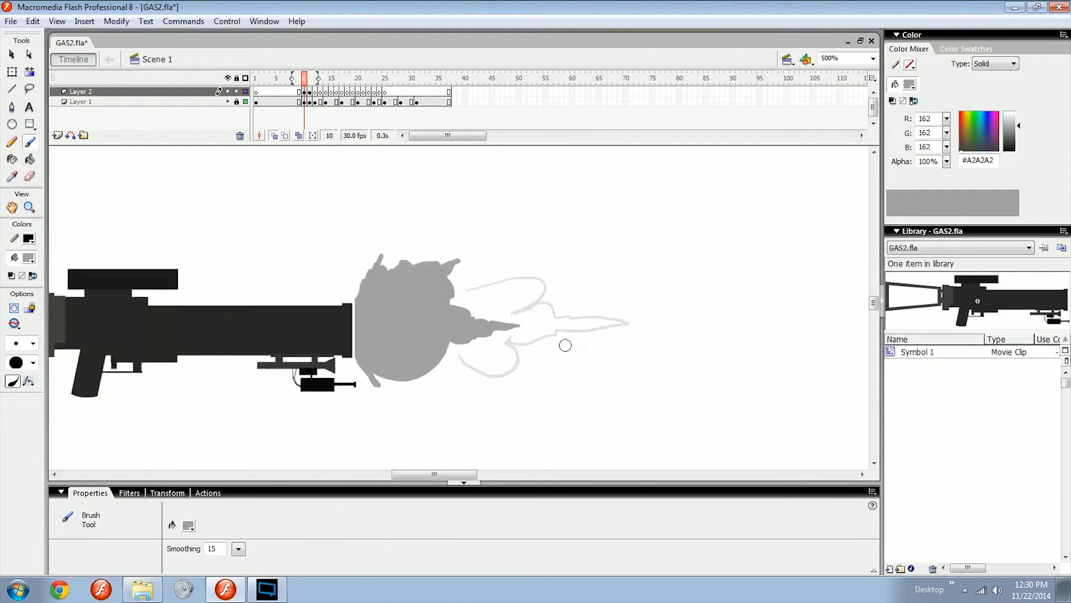
{"action": "key", "text": "ctrl+equal"}
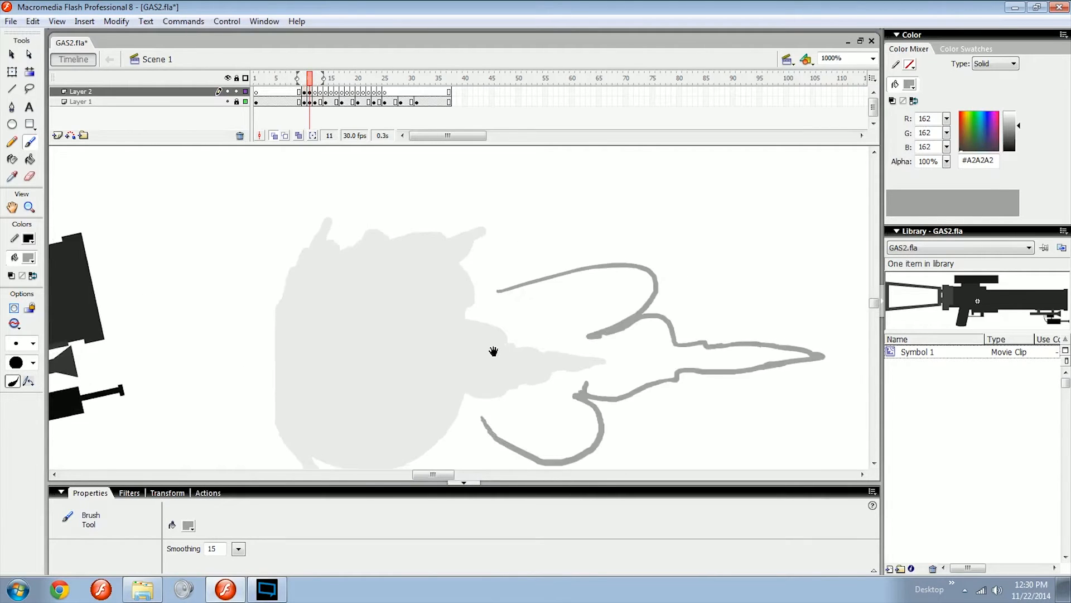
{"action": "key", "text": "ctrl+minus"}
{"action": "left_click_drag", "start_coordinate": [539, 326], "coordinate": [460, 323]}
{"action": "key", "text": "ctrl+equal"}
{"action": "left_click_drag", "start_coordinate": [550, 298], "coordinate": [560, 287]}
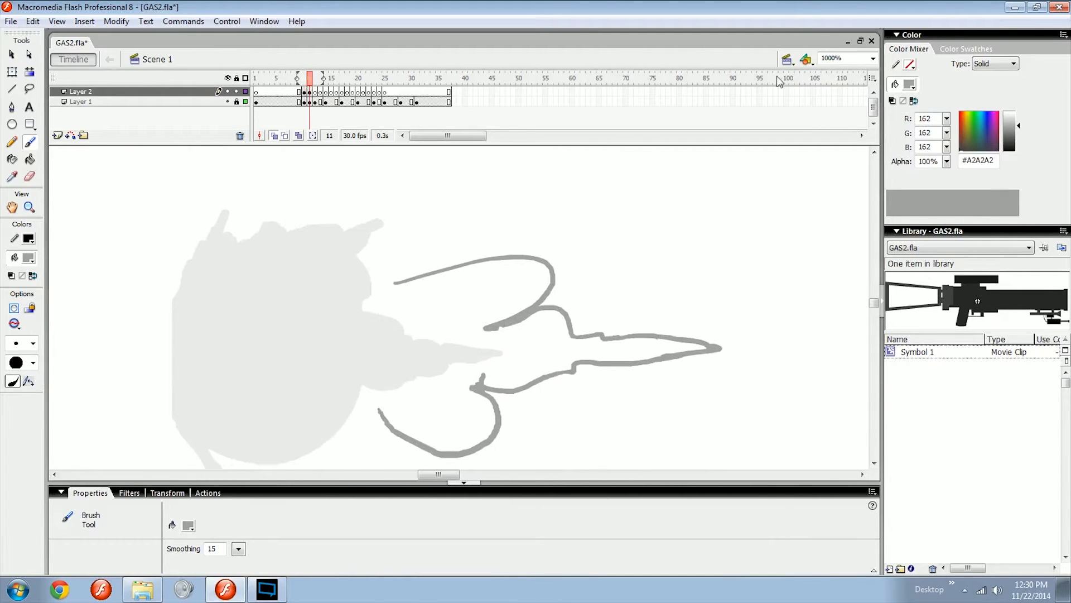
Add a new layer above Layer 2 and set the brush colour to red #CD4B4B.
{"action": "left_click", "coordinate": [58, 136]}
{"action": "left_click", "coordinate": [968, 127]}
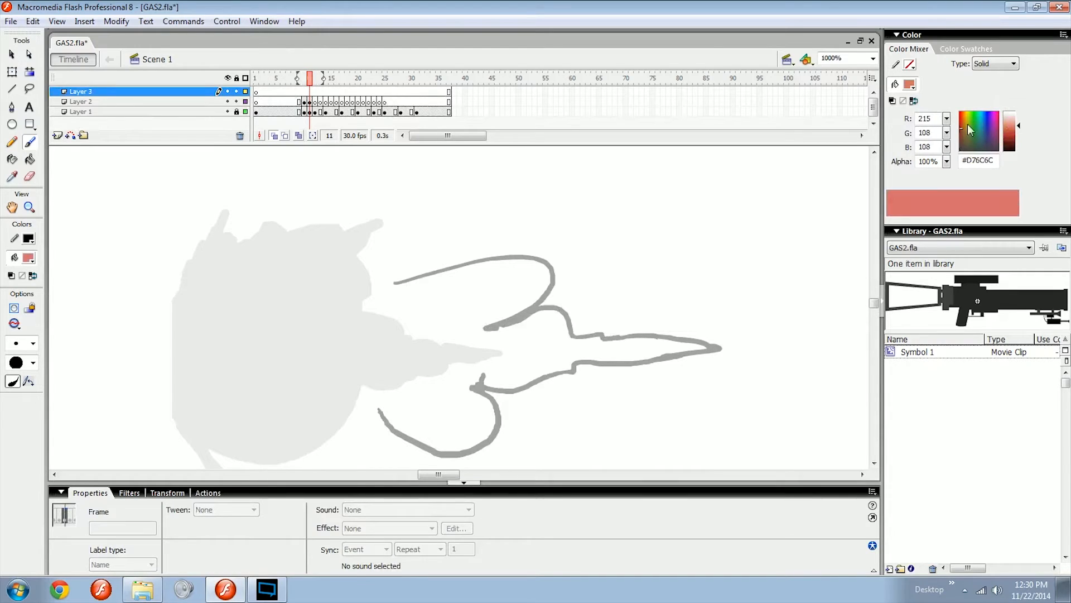
{"action": "left_click_drag", "start_coordinate": [1009, 138], "coordinate": [1009, 129]}
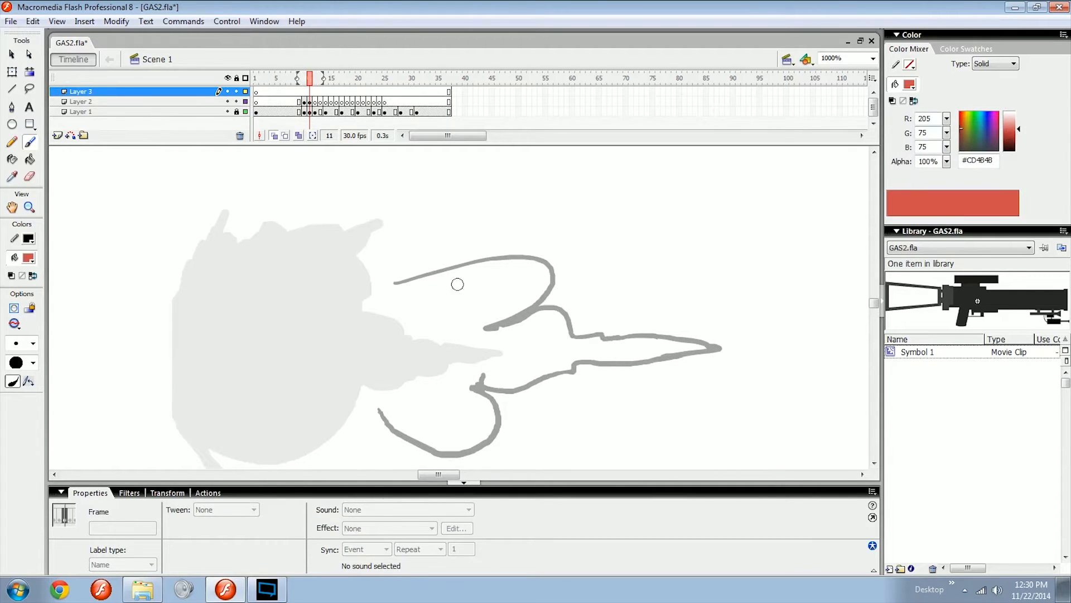
Circle the upper and lower bulges at the long plume's base in red on frame 10.
{"action": "key", "text": "comma"}
{"action": "mouse_move", "coordinate": [334, 331]}
{"action": "left_mouse_down"}
{"action": "mouse_move", "coordinate": [499, 346]}
{"action": "mouse_move", "coordinate": [478, 331]}
{"action": "left_mouse_up"}
{"action": "left_click_drag", "start_coordinate": [514, 365], "coordinate": [515, 385]}
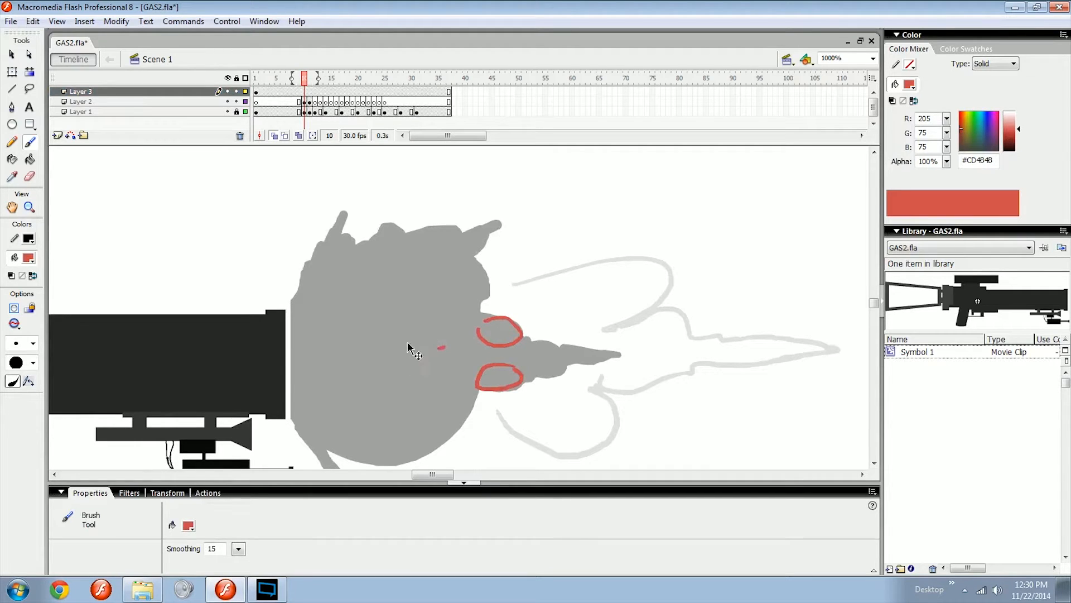
{"action": "key", "text": "ctrl+z"}
{"action": "mouse_move", "coordinate": [283, 357]}
{"action": "left_mouse_down"}
{"action": "mouse_move", "coordinate": [487, 319]}
{"action": "mouse_move", "coordinate": [446, 337]}
{"action": "mouse_move", "coordinate": [493, 340]}
{"action": "left_mouse_up"}
{"action": "key", "text": "ctrl+z"}
{"action": "key", "text": "ctrl+z"}
Brush red arrows from inside the smoke to both circled bulges, plus a red circle on the gun body above the grip.
{"action": "left_click_drag", "start_coordinate": [437, 354], "coordinate": [447, 349]}
{"action": "left_click_drag", "start_coordinate": [356, 349], "coordinate": [491, 363]}
{"action": "key", "text": "ctrl+minus"}
{"action": "key", "text": "ctrl+equal"}
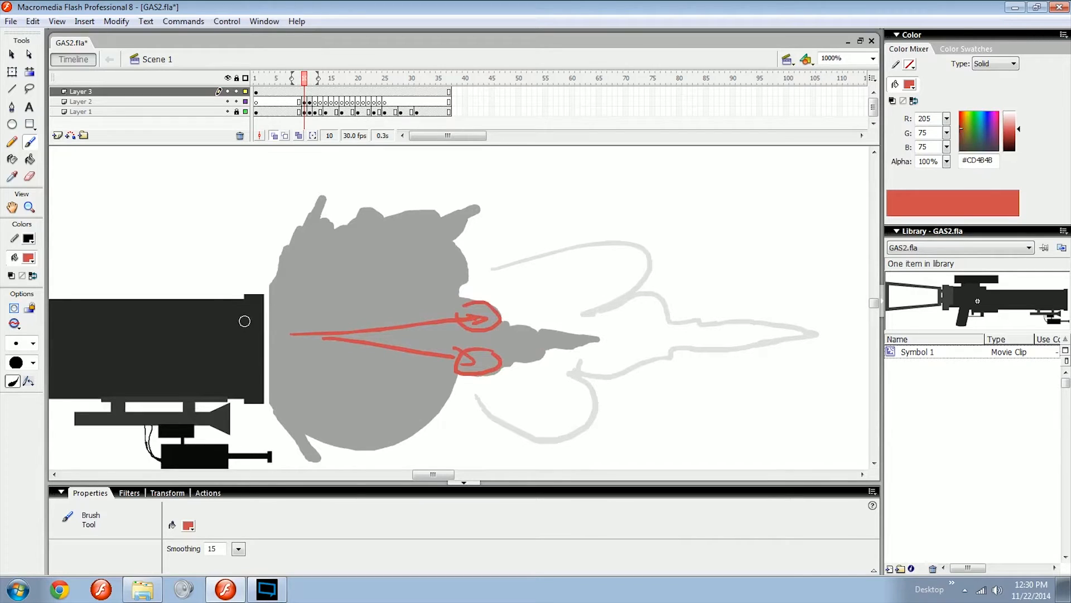
{"action": "left_click_drag", "start_coordinate": [224, 345], "coordinate": [697, 329]}
{"action": "left_click_drag", "start_coordinate": [246, 312], "coordinate": [269, 352]}
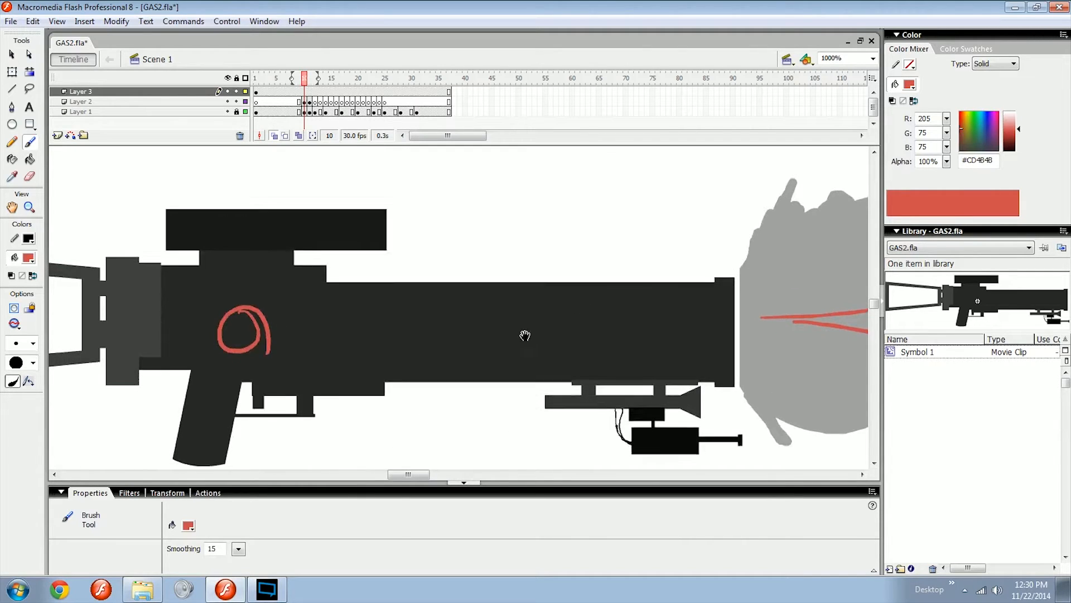
Brush red arrows from the two circled bulges out to the ends of the upper and lower curves on frame 11.
{"action": "left_click_drag", "start_coordinate": [524, 332], "coordinate": [150, 338]}
{"action": "mouse_move", "coordinate": [624, 309]}
{"action": "left_mouse_down"}
{"action": "mouse_move", "coordinate": [406, 320]}
{"action": "mouse_move", "coordinate": [531, 277]}
{"action": "mouse_move", "coordinate": [514, 290]}
{"action": "left_mouse_up"}
{"action": "key", "text": "period"}
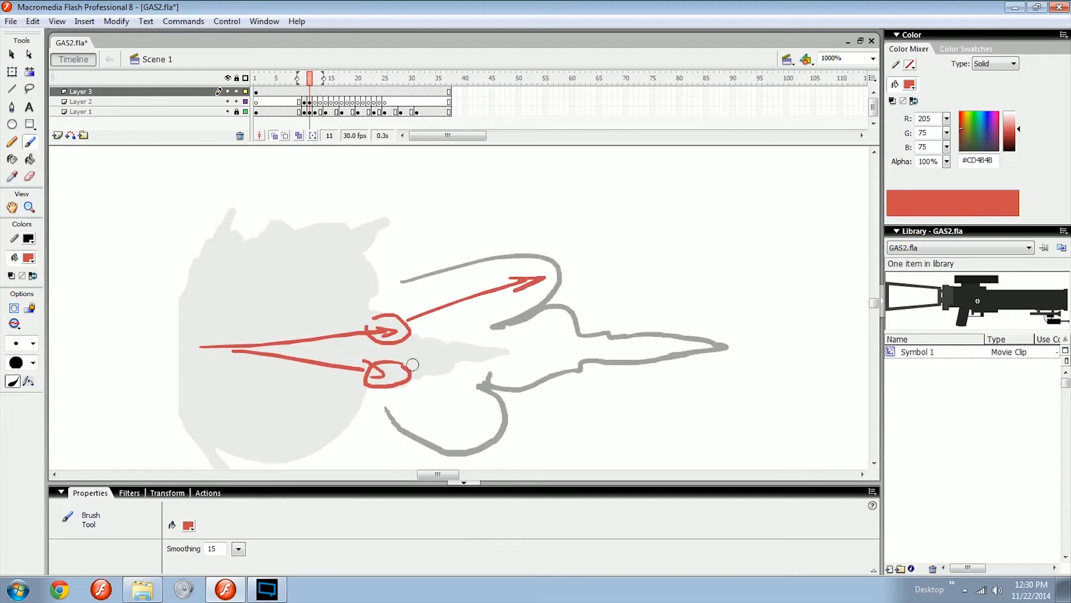
{"action": "mouse_move", "coordinate": [410, 375]}
{"action": "left_mouse_down"}
{"action": "mouse_move", "coordinate": [474, 427]}
{"action": "mouse_move", "coordinate": [469, 420]}
{"action": "left_mouse_up"}
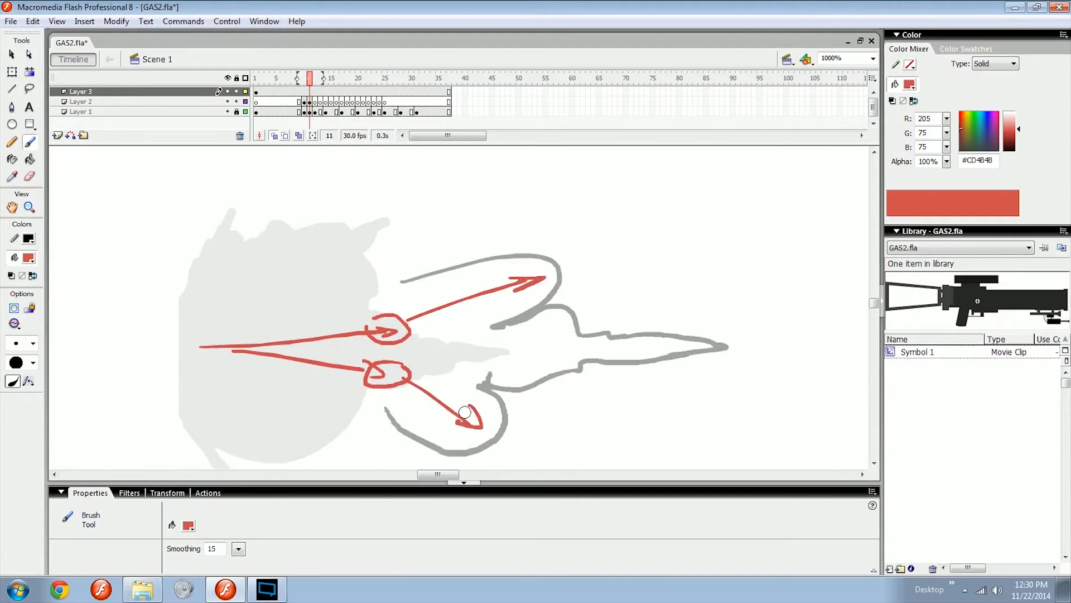
{"action": "left_click_drag", "start_coordinate": [555, 315], "coordinate": [539, 316]}
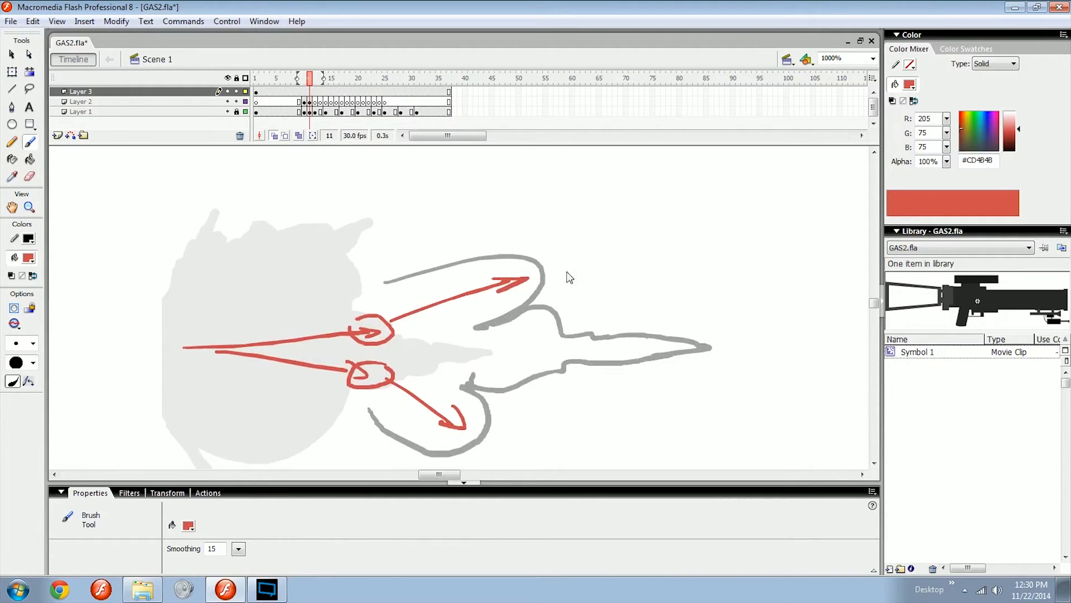
{"action": "left_click_drag", "start_coordinate": [419, 222], "coordinate": [631, 237]}
{"action": "key", "text": "ctrl+z"}
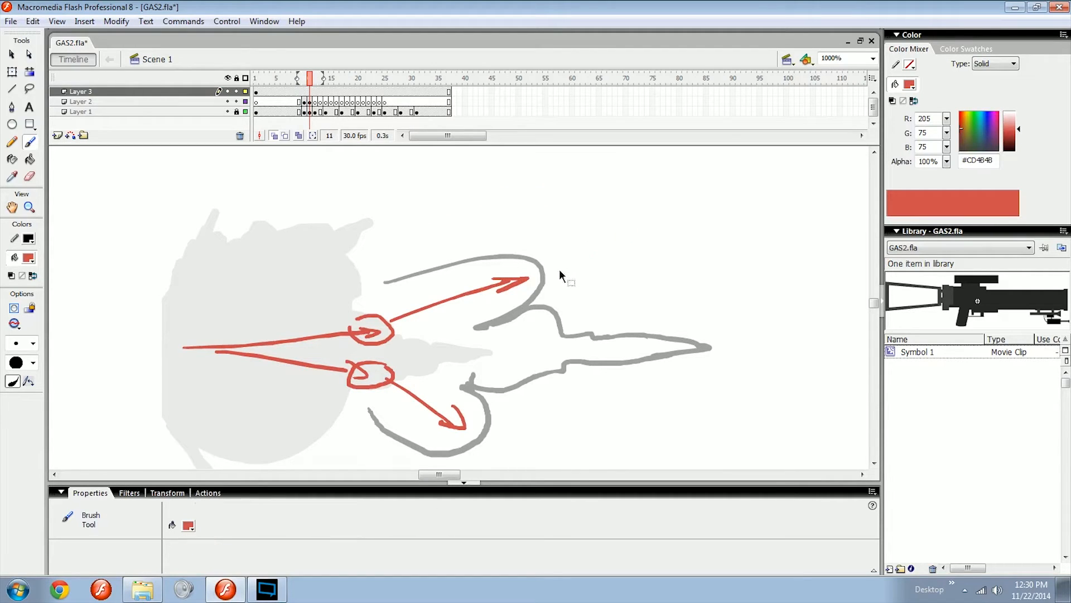
{"action": "left_click_drag", "start_coordinate": [562, 275], "coordinate": [564, 274]}
{"action": "left_click_drag", "start_coordinate": [571, 346], "coordinate": [532, 343]}
Brush a long red oval ahead of the plume's tip on frame 12.
{"action": "key", "text": "."}
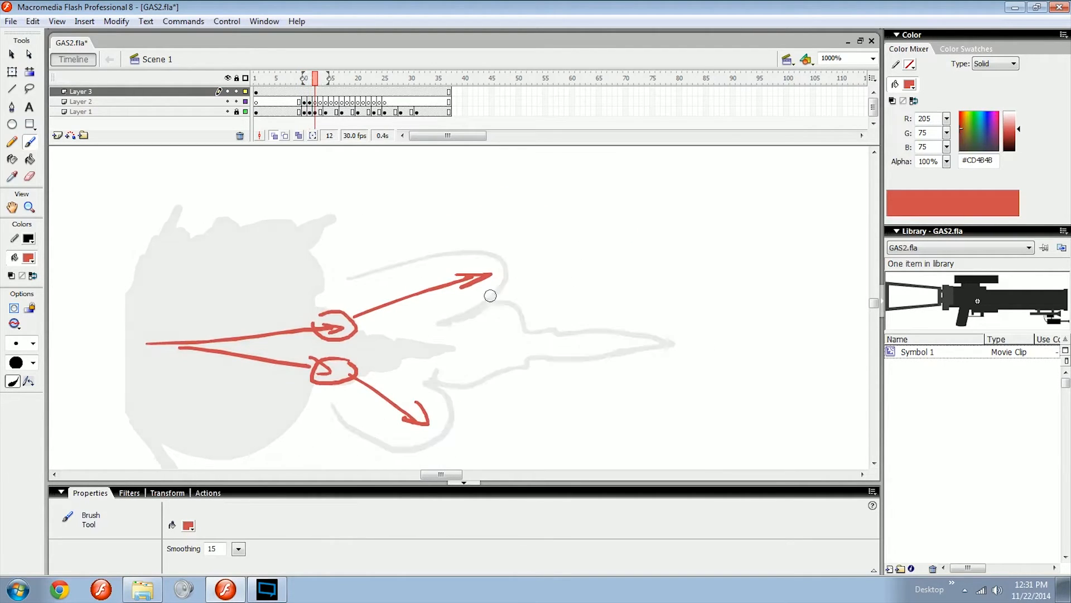
{"action": "left_click_drag", "start_coordinate": [511, 308], "coordinate": [502, 300]}
{"action": "mouse_move", "coordinate": [680, 330]}
{"action": "left_mouse_down"}
{"action": "mouse_move", "coordinate": [598, 322]}
{"action": "mouse_move", "coordinate": [648, 328]}
{"action": "left_mouse_up"}
{"action": "mouse_move", "coordinate": [691, 335]}
{"action": "left_mouse_down"}
{"action": "mouse_move", "coordinate": [524, 328]}
{"action": "mouse_move", "coordinate": [650, 335]}
{"action": "left_mouse_up"}
{"action": "left_click", "coordinate": [498, 326], "text": "ctrl"}
{"action": "left_click_drag", "start_coordinate": [439, 318], "coordinate": [539, 327]}
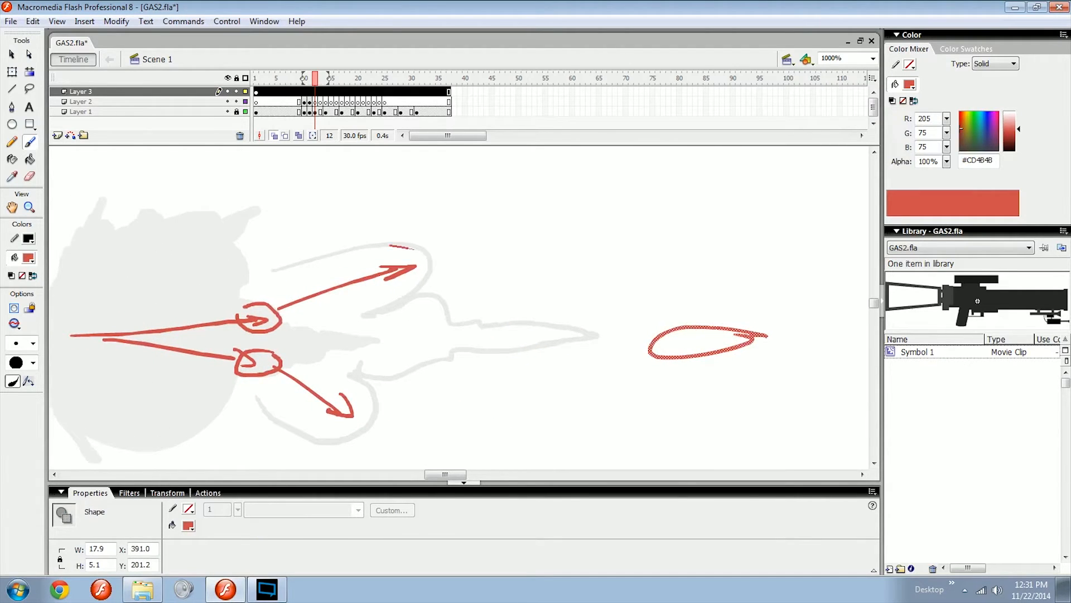
Brush a red curve on frame 12 arching over the upper curve's end and finishing in a downward arrowhead.
{"action": "left_click_drag", "start_coordinate": [412, 248], "coordinate": [430, 273]}
{"action": "key", "text": "ctrl+z"}
{"action": "mouse_move", "coordinate": [344, 299]}
{"action": "left_mouse_down"}
{"action": "mouse_move", "coordinate": [494, 284]}
{"action": "mouse_move", "coordinate": [320, 306]}
{"action": "left_mouse_up"}
{"action": "key", "text": "ctrl+z"}
{"action": "left_click_drag", "start_coordinate": [479, 301], "coordinate": [441, 311]}
{"action": "mouse_move", "coordinate": [251, 283]}
{"action": "left_mouse_down"}
{"action": "mouse_move", "coordinate": [385, 255]}
{"action": "mouse_move", "coordinate": [407, 305]}
{"action": "mouse_move", "coordinate": [394, 319]}
{"action": "mouse_move", "coordinate": [470, 318]}
{"action": "mouse_move", "coordinate": [667, 356]}
{"action": "left_mouse_up"}
{"action": "key", "text": "e"}
{"action": "key", "text": "b"}
{"action": "key", "text": "ctrl+z"}
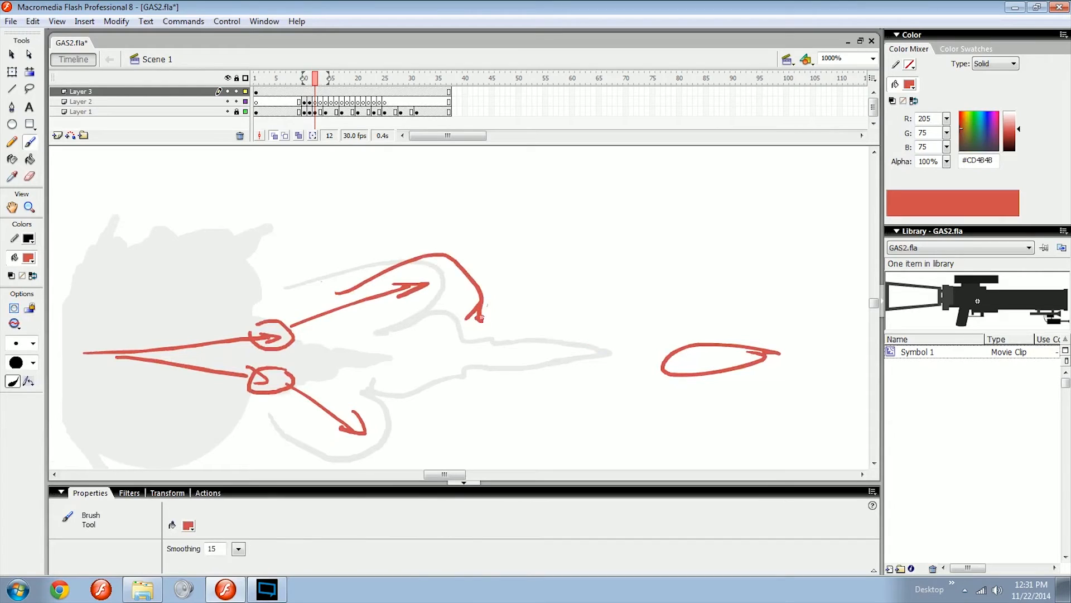
Extend the red guide line from the arched curve forward to the oval ahead of the plume.
{"action": "mouse_move", "coordinate": [484, 305]}
{"action": "left_mouse_down"}
{"action": "mouse_move", "coordinate": [558, 340]}
{"action": "mouse_move", "coordinate": [664, 347]}
{"action": "left_mouse_up"}
{"action": "key", "text": "ctrl+minus"}
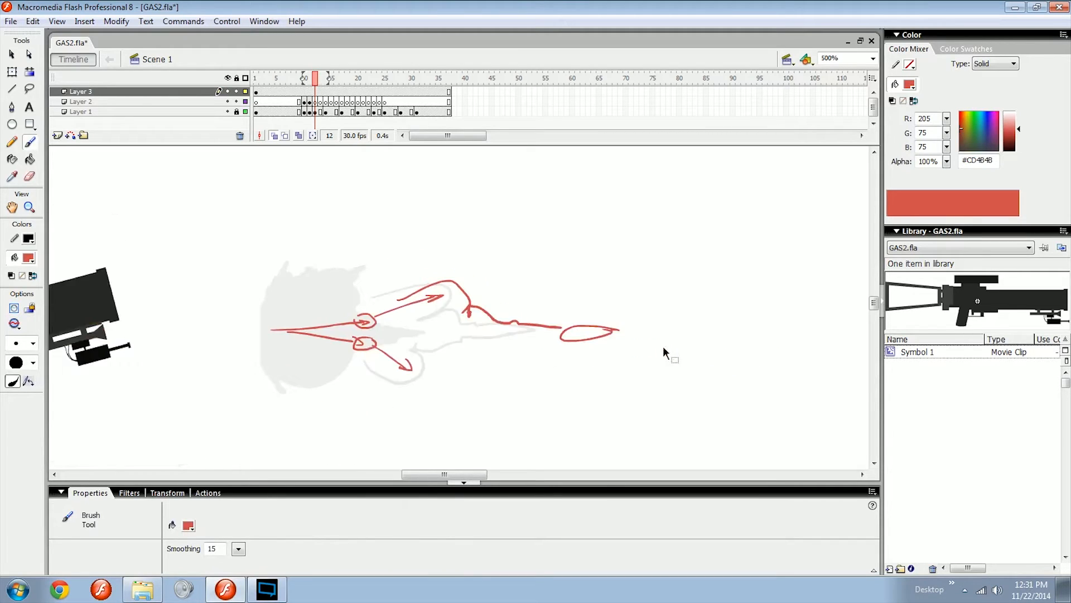
{"action": "key", "text": "ctrl+equal"}
{"action": "left_click_drag", "start_coordinate": [565, 348], "coordinate": [540, 343]}
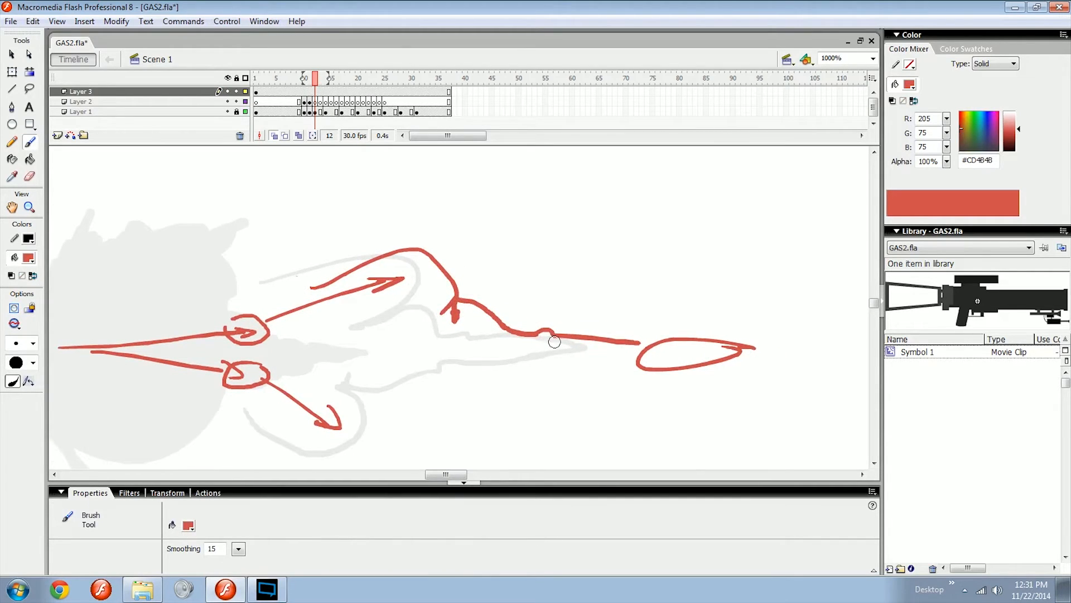
Compare frames 11 and 12, and delete all the red guide drawings from Layer 3.
{"action": "key", "text": "comma"}
{"action": "key", "text": "period"}
{"action": "key", "text": "comma"}
{"action": "left_click_drag", "start_coordinate": [481, 370], "coordinate": [545, 358]}
{"action": "key", "text": "ctrl+minus"}
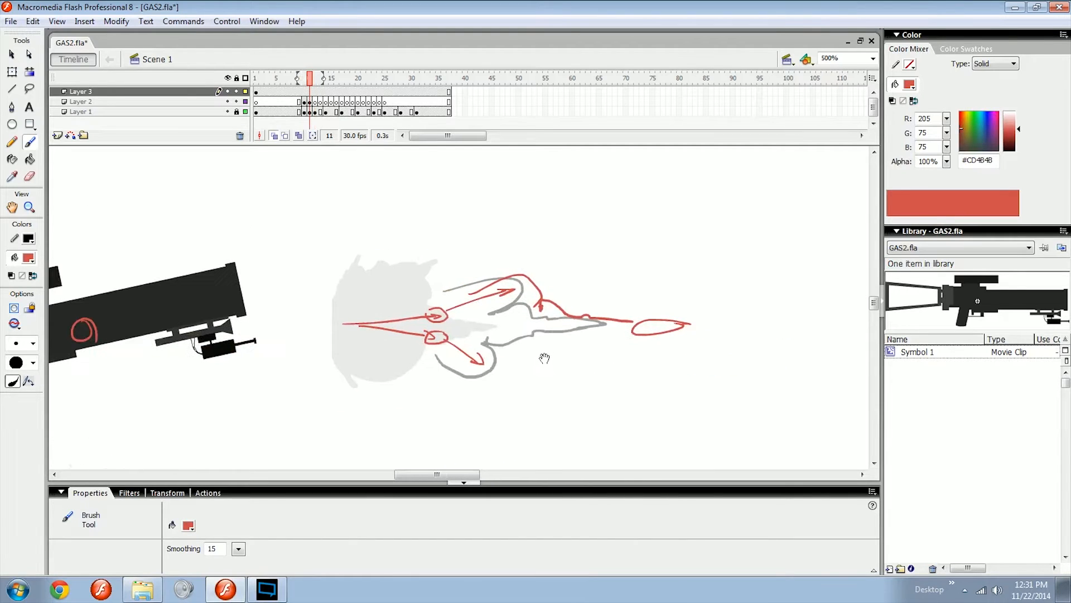
{"action": "key", "text": "ctrl+a"}
{"action": "key", "text": "Delete"}
{"action": "key", "text": "ctrl+z"}
{"action": "left_click", "coordinate": [310, 93]}
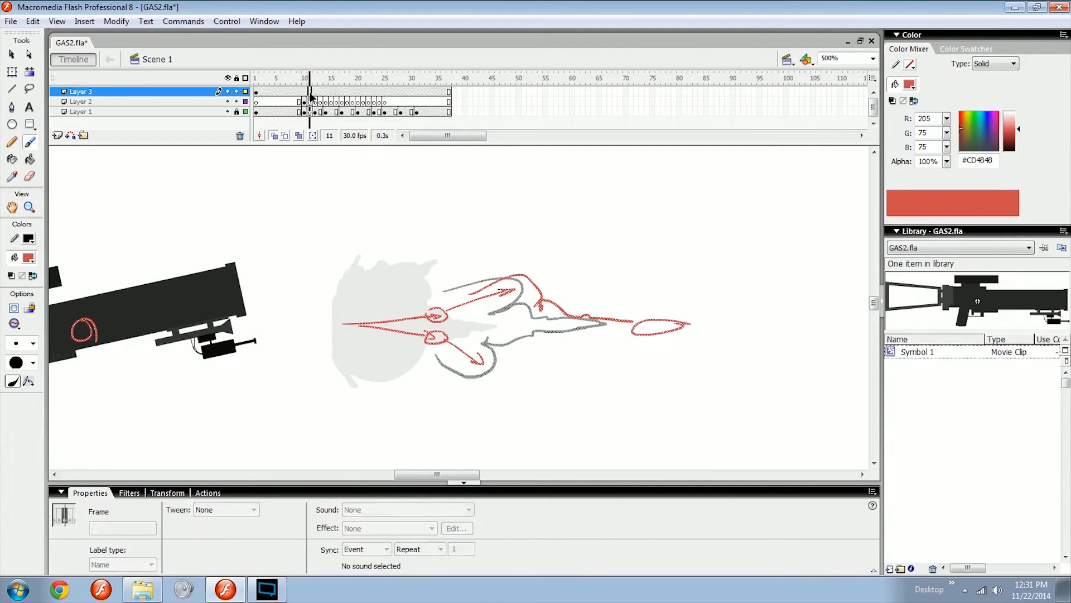
{"action": "key", "text": "Delete"}
Make Layer 2 active and sample the grey smoke outline on frame 11 as the brush colour.
{"action": "left_click", "coordinate": [315, 102]}
{"action": "key", "text": "ctrl+equal"}
{"action": "left_click_drag", "start_coordinate": [526, 304], "coordinate": [493, 304]}
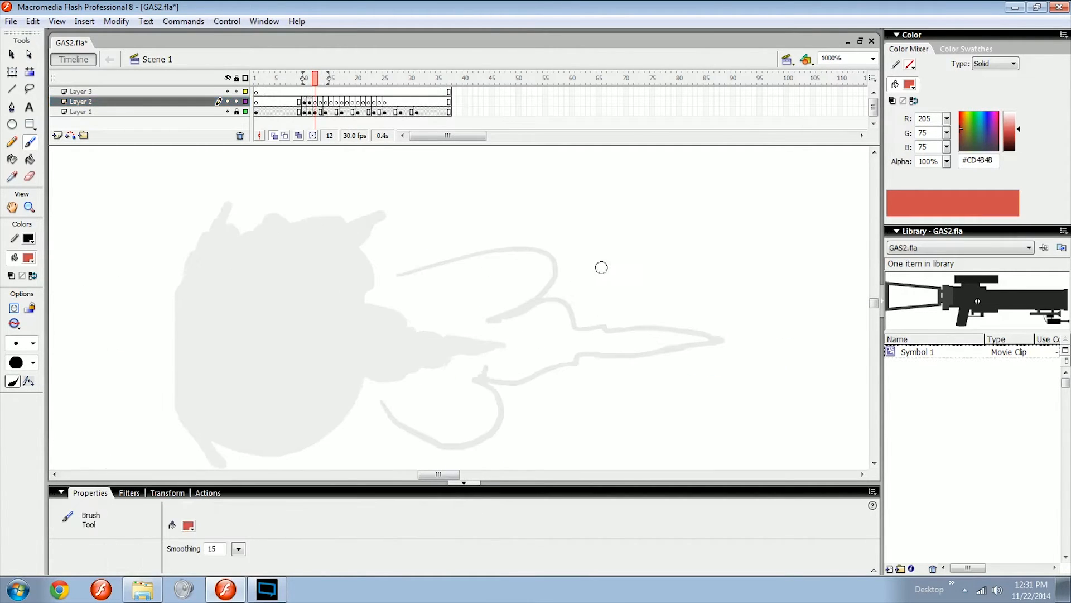
{"action": "key", "text": "comma"}
{"action": "left_click", "coordinate": [909, 84]}
{"action": "left_click", "coordinate": [551, 297]}
{"action": "left_click_drag", "start_coordinate": [587, 304], "coordinate": [503, 307]}
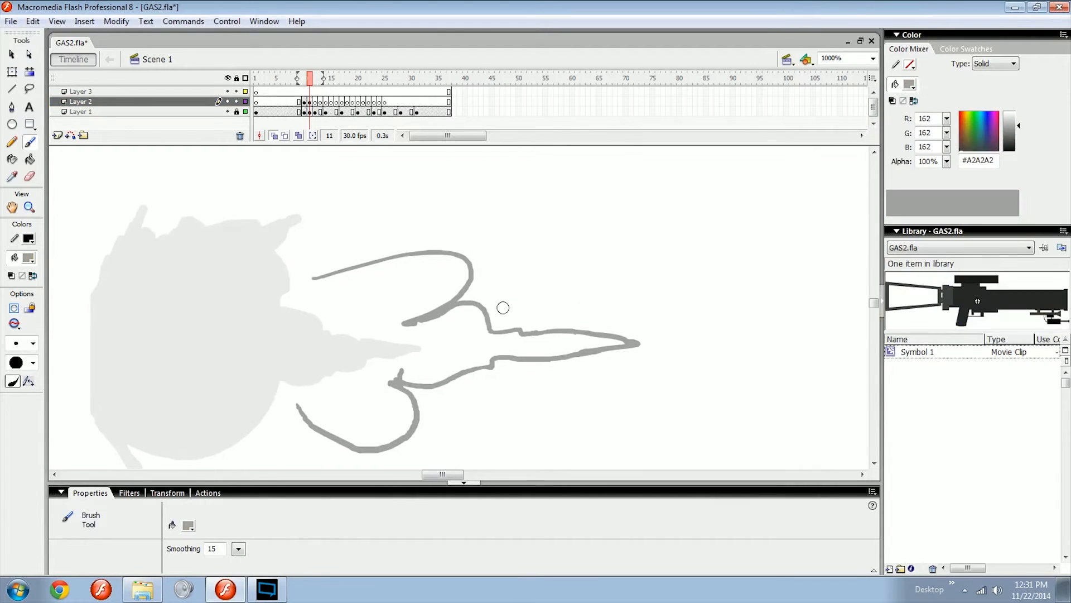
On frame 12 of Layer 2, brush a grey smoke curve that rises, arches over the previous upper curl and drops ahead of it.
{"action": "key", "text": "period"}
{"action": "left_click_drag", "start_coordinate": [401, 323], "coordinate": [440, 326]}
{"action": "left_click_drag", "start_coordinate": [364, 291], "coordinate": [421, 273]}
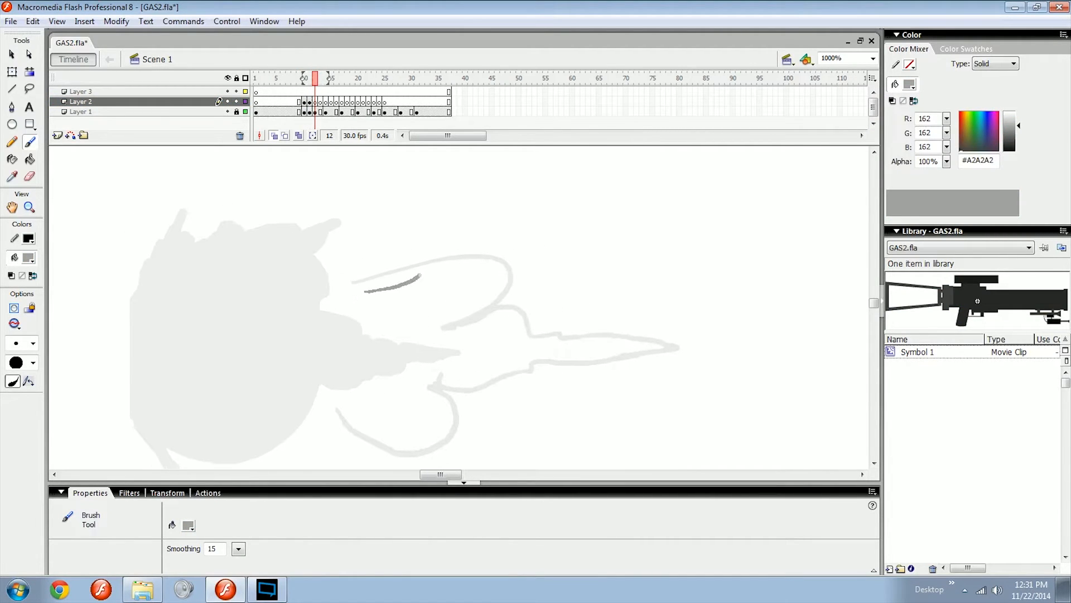
{"action": "left_click_drag", "start_coordinate": [517, 254], "coordinate": [549, 306]}
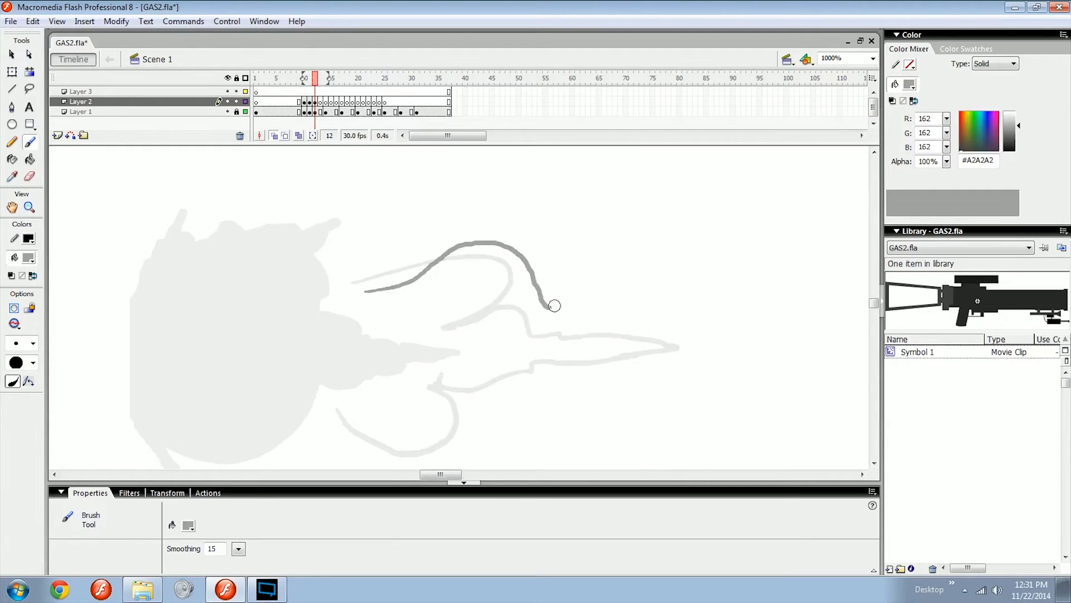
Compare the new upper curve on frame 12 with the smoke outline on frame 11.
{"action": "key", "text": "comma"}
{"action": "key", "text": "period"}
{"action": "scroll", "coordinate": [531, 318], "scroll_direction": "down", "scroll_amount": 1}
{"action": "key", "text": "comma"}
{"action": "key", "text": "period"}
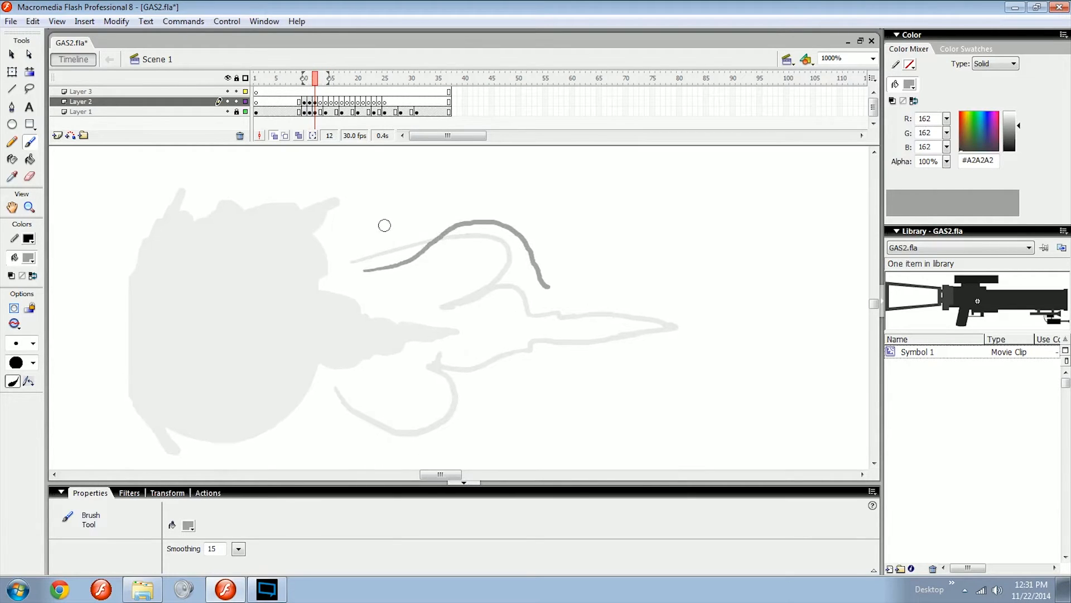
{"action": "left_click_drag", "start_coordinate": [376, 216], "coordinate": [408, 251]}
{"action": "key", "text": "ctrl+z"}
{"action": "left_click_drag", "start_coordinate": [399, 337], "coordinate": [404, 331]}
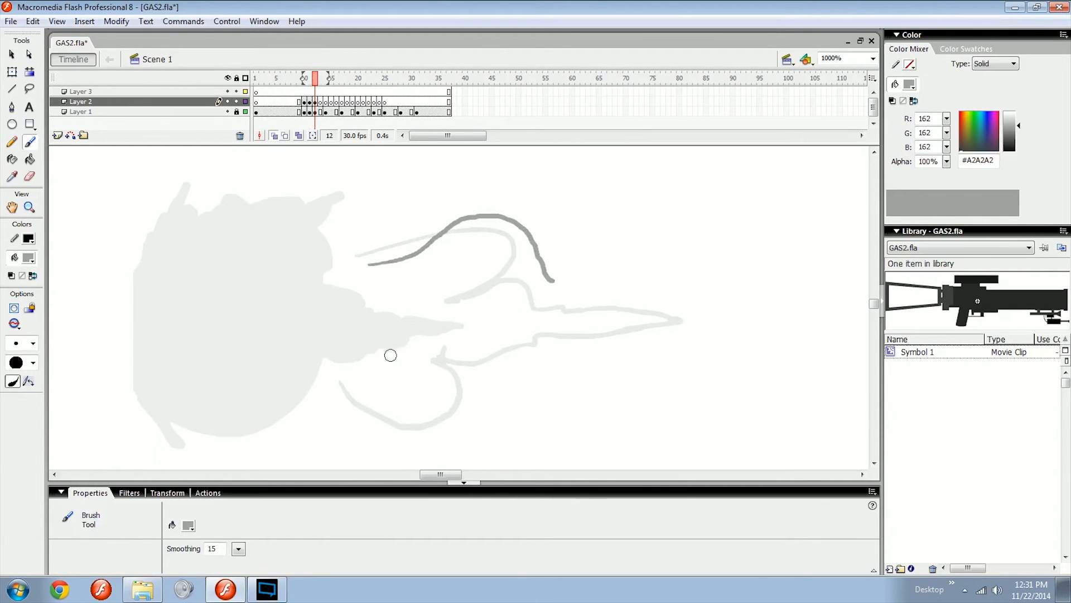
{"action": "key", "text": "comma"}
{"action": "key", "text": "period"}
On frame 11, sketch a mushroom-shaped smoke puff ahead of the plume, with curved arrows curling up into its underside.
{"action": "key", "text": "comma"}
{"action": "left_click_drag", "start_coordinate": [732, 355], "coordinate": [629, 334]}
{"action": "left_click_drag", "start_coordinate": [673, 306], "coordinate": [508, 313]}
{"action": "key", "text": "ctrl+z"}
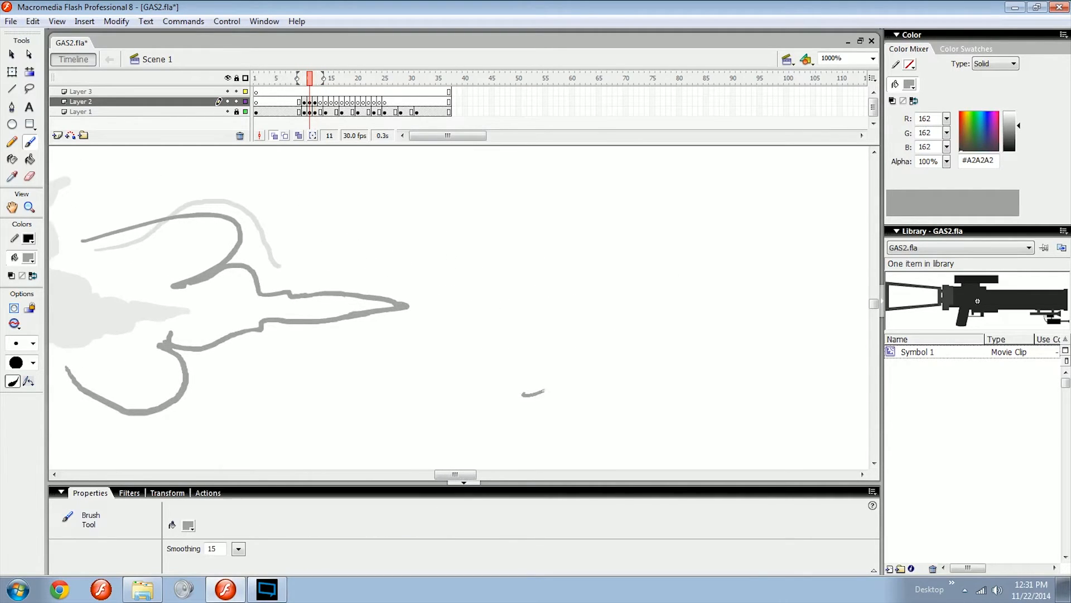
{"action": "left_click_drag", "start_coordinate": [523, 395], "coordinate": [598, 319]}
{"action": "mouse_move", "coordinate": [656, 312]}
{"action": "left_mouse_down"}
{"action": "mouse_move", "coordinate": [659, 360]}
{"action": "mouse_move", "coordinate": [689, 393]}
{"action": "left_mouse_up"}
{"action": "mouse_move", "coordinate": [574, 218]}
{"action": "left_mouse_down"}
{"action": "mouse_move", "coordinate": [550, 312]}
{"action": "mouse_move", "coordinate": [592, 304]}
{"action": "left_mouse_up"}
{"action": "mouse_move", "coordinate": [592, 301]}
{"action": "left_mouse_down"}
{"action": "mouse_move", "coordinate": [629, 282]}
{"action": "mouse_move", "coordinate": [711, 299]}
{"action": "mouse_move", "coordinate": [719, 246]}
{"action": "left_mouse_up"}
{"action": "left_click_drag", "start_coordinate": [716, 245], "coordinate": [605, 209]}
{"action": "mouse_move", "coordinate": [527, 366]}
{"action": "left_mouse_down"}
{"action": "mouse_move", "coordinate": [578, 322]}
{"action": "mouse_move", "coordinate": [590, 330]}
{"action": "left_mouse_up"}
{"action": "mouse_move", "coordinate": [717, 369]}
{"action": "left_mouse_down"}
{"action": "mouse_move", "coordinate": [675, 331]}
{"action": "mouse_move", "coordinate": [688, 345]}
{"action": "left_mouse_up"}
Delete the mushroom-shaped puff and its arrows from frame 11.
{"action": "key", "text": "ctrl+minus"}
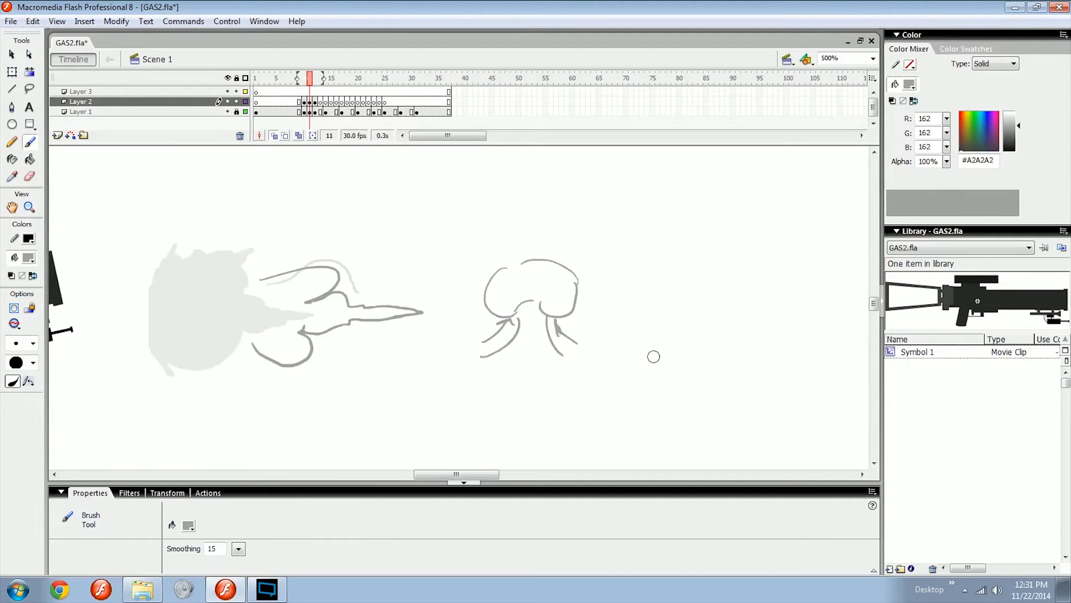
{"action": "mouse_move", "coordinate": [654, 211]}
{"action": "left_mouse_down"}
{"action": "mouse_move", "coordinate": [550, 289]}
{"action": "mouse_move", "coordinate": [443, 398]}
{"action": "left_mouse_up"}
{"action": "key", "text": "Delete"}
{"action": "left_click_drag", "start_coordinate": [380, 353], "coordinate": [582, 357]}
{"action": "key", "text": "ctrl+equal"}
{"action": "mouse_move", "coordinate": [560, 331]}
{"action": "left_mouse_down"}
{"action": "mouse_move", "coordinate": [501, 336]}
{"action": "mouse_move", "coordinate": [446, 293]}
{"action": "left_mouse_up"}
On frame 12, brush the lower smoke curve dipping below the previous lower curl and hooking back up in front of it.
{"action": "key", "text": "period"}
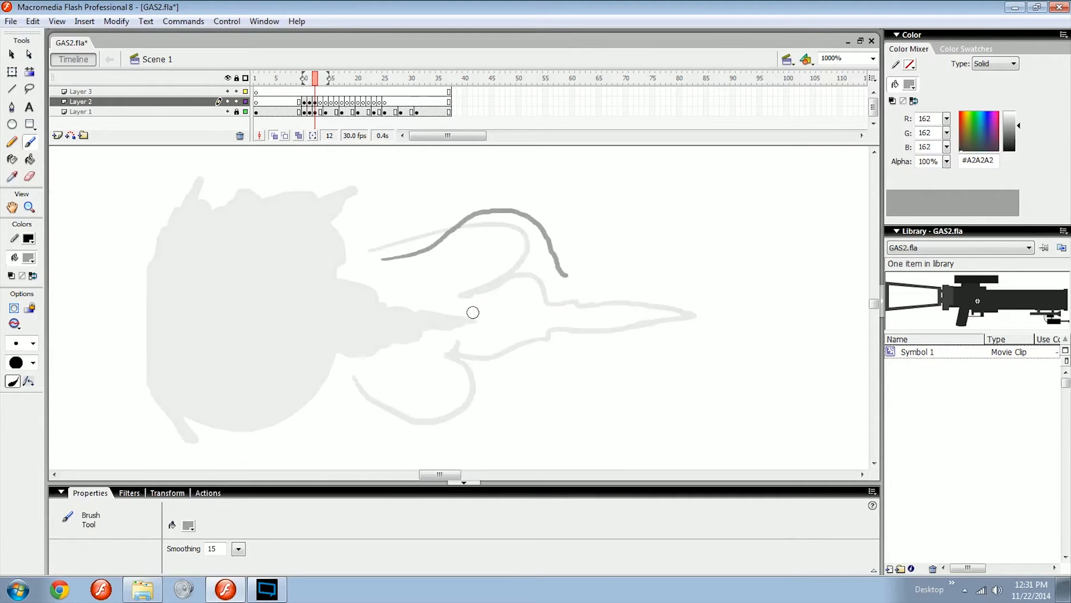
{"action": "mouse_move", "coordinate": [394, 368]}
{"action": "left_mouse_down"}
{"action": "mouse_move", "coordinate": [420, 390]}
{"action": "mouse_move", "coordinate": [472, 396]}
{"action": "left_mouse_up"}
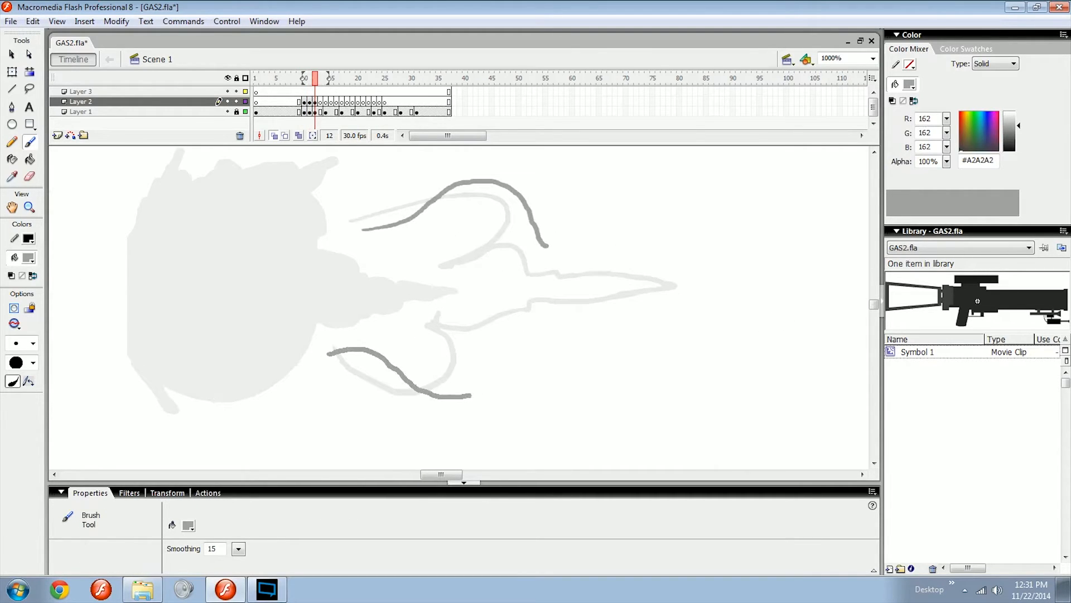
{"action": "left_click_drag", "start_coordinate": [499, 362], "coordinate": [485, 318]}
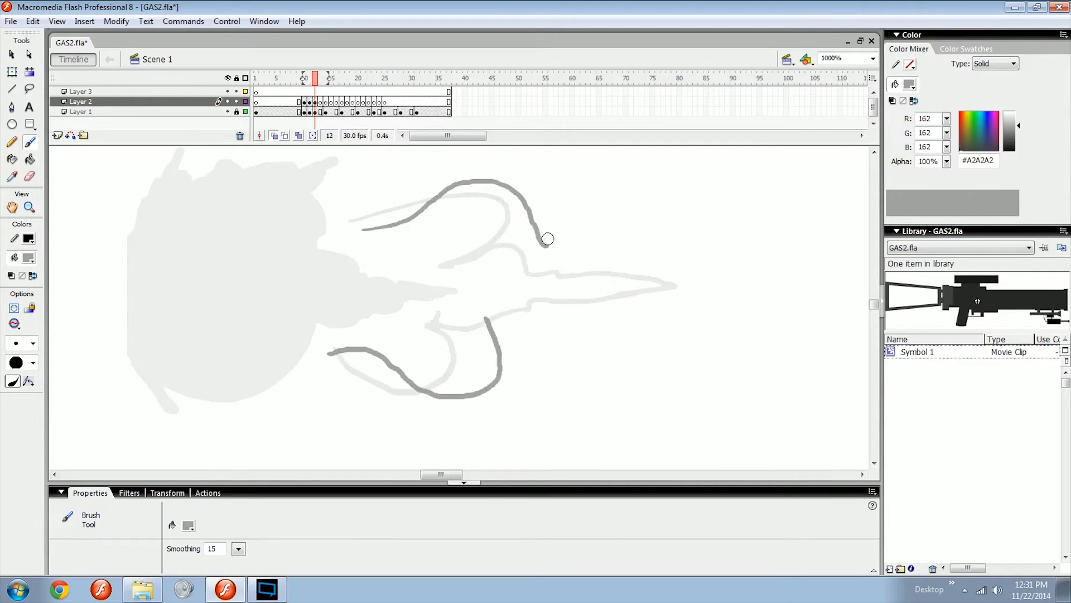
Complete the frame 12 outline with smaller puffs ahead of both curls and stepped edges tapering into a long pointed tip.
{"action": "mouse_move", "coordinate": [548, 239]}
{"action": "left_mouse_down"}
{"action": "mouse_move", "coordinate": [516, 260]}
{"action": "mouse_move", "coordinate": [556, 282]}
{"action": "left_mouse_up"}
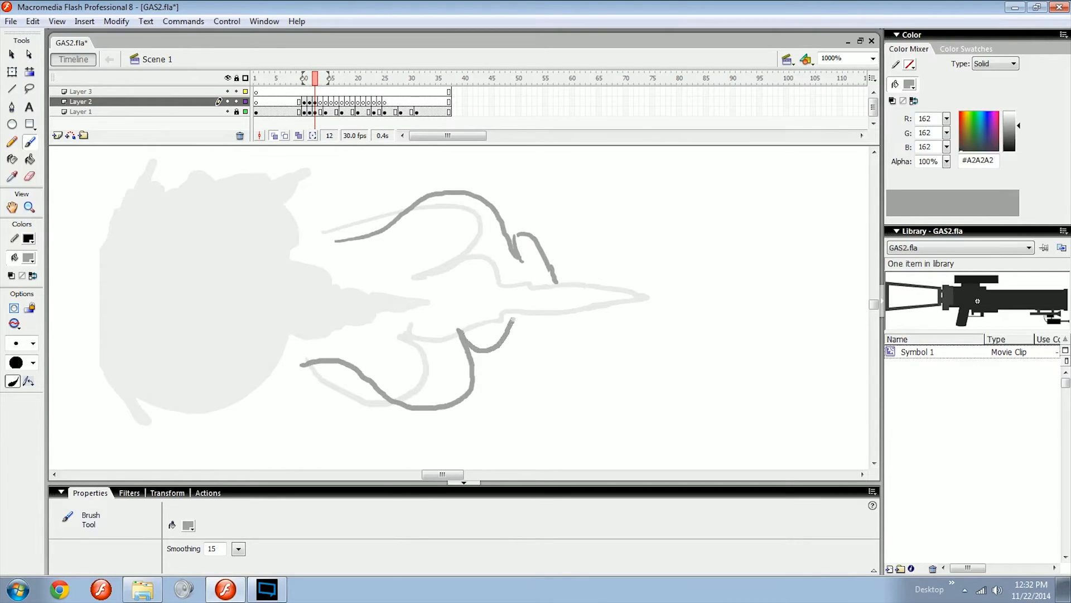
{"action": "left_click_drag", "start_coordinate": [539, 322], "coordinate": [502, 330]}
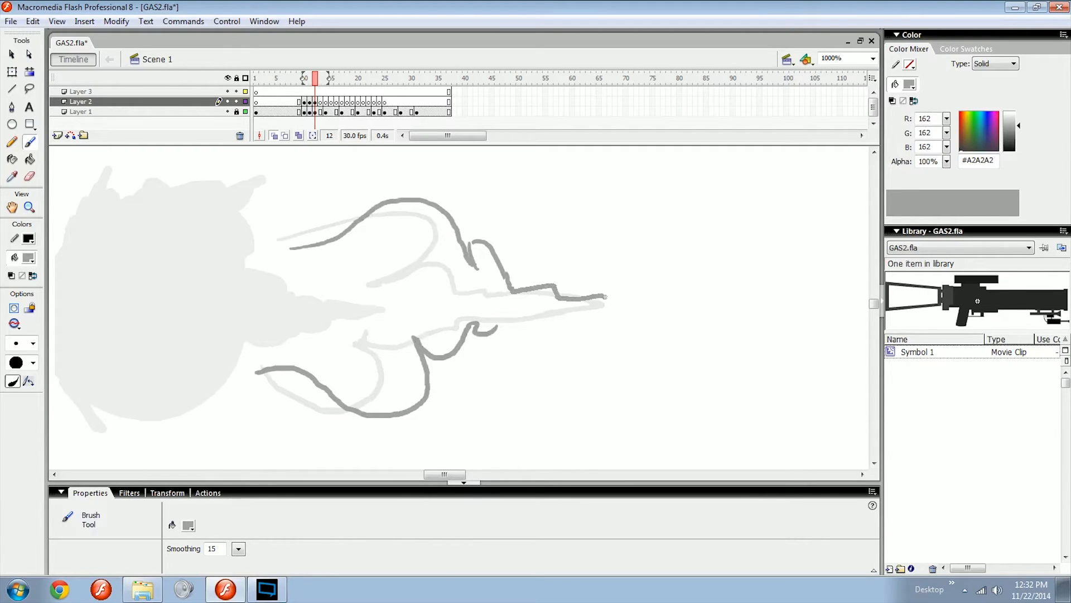
{"action": "left_click_drag", "start_coordinate": [613, 295], "coordinate": [681, 304]}
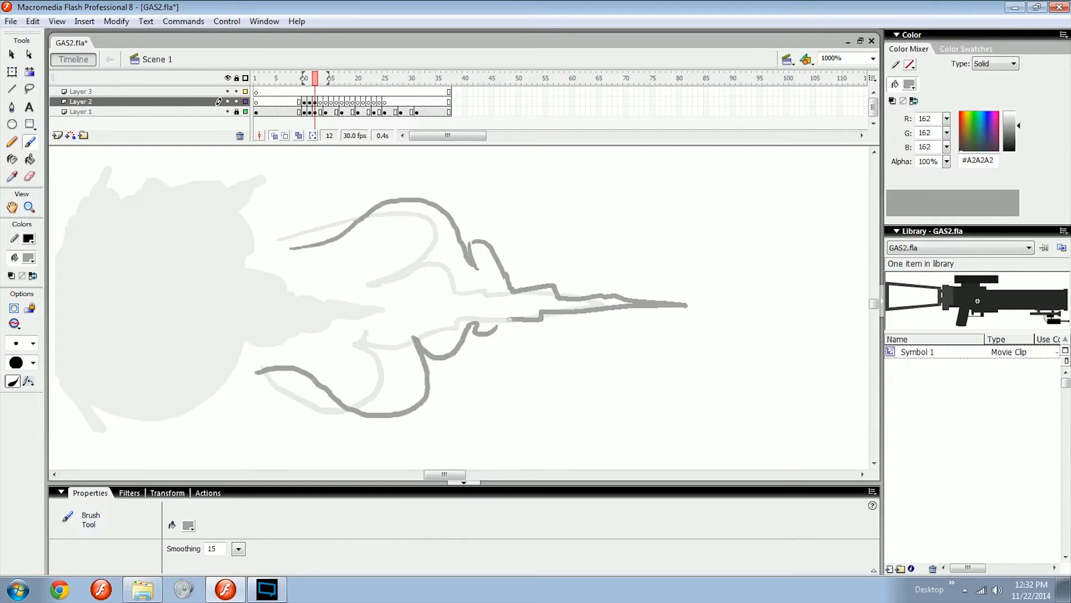
Examine the finished frame 12 smoke outline and compare it with the smoke on frames 11 and 10.
{"action": "key", "text": "ctrl+minus"}
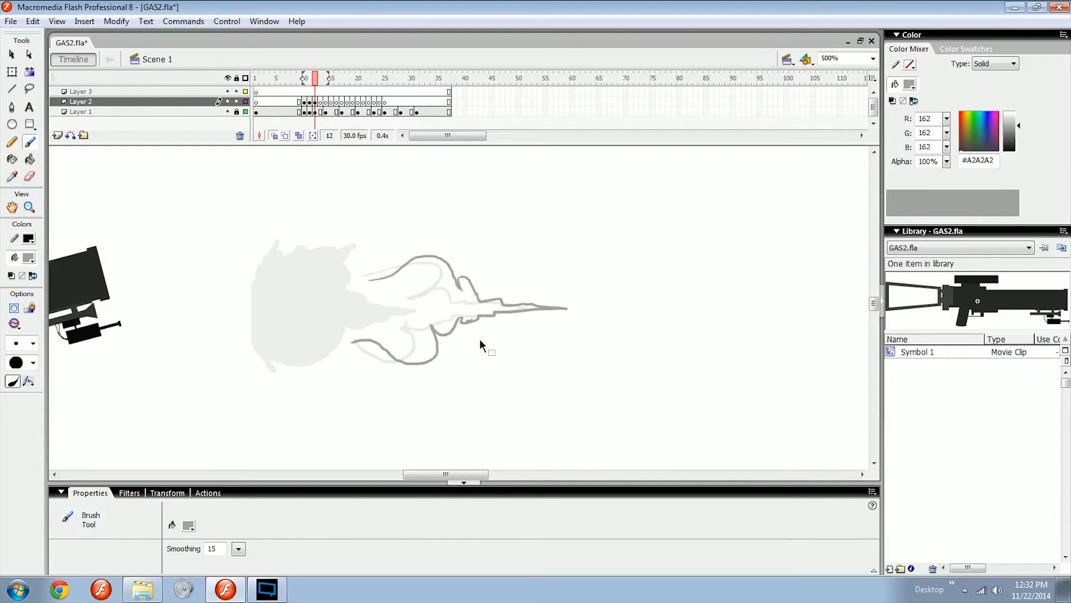
{"action": "key", "text": "ctrl+equal"}
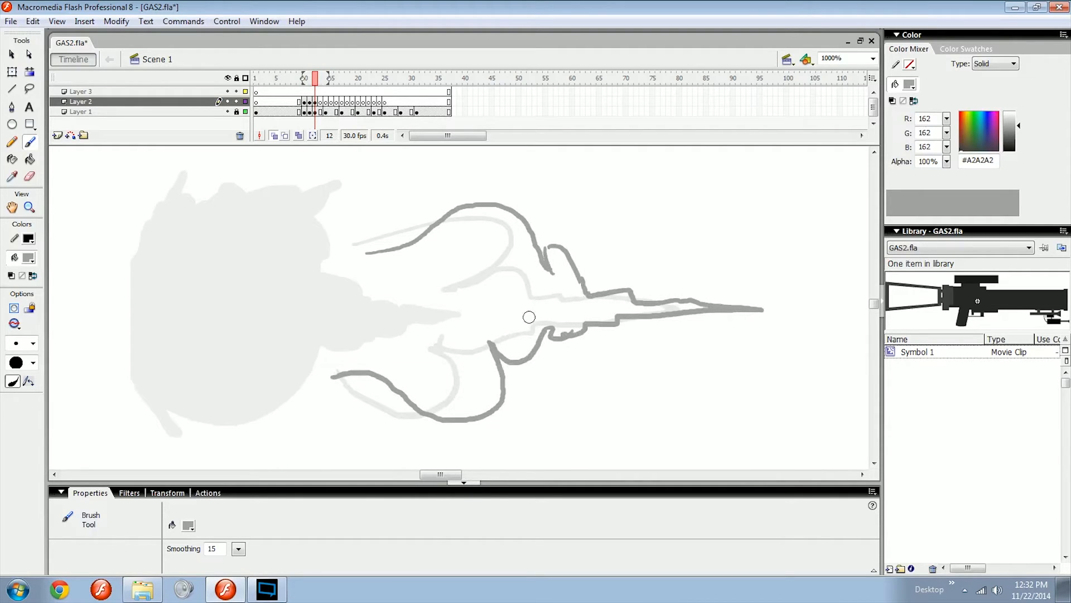
{"action": "mouse_move", "coordinate": [488, 290]}
{"action": "left_mouse_down"}
{"action": "mouse_move", "coordinate": [610, 354]}
{"action": "mouse_move", "coordinate": [543, 323]}
{"action": "mouse_move", "coordinate": [466, 308]}
{"action": "left_mouse_up"}
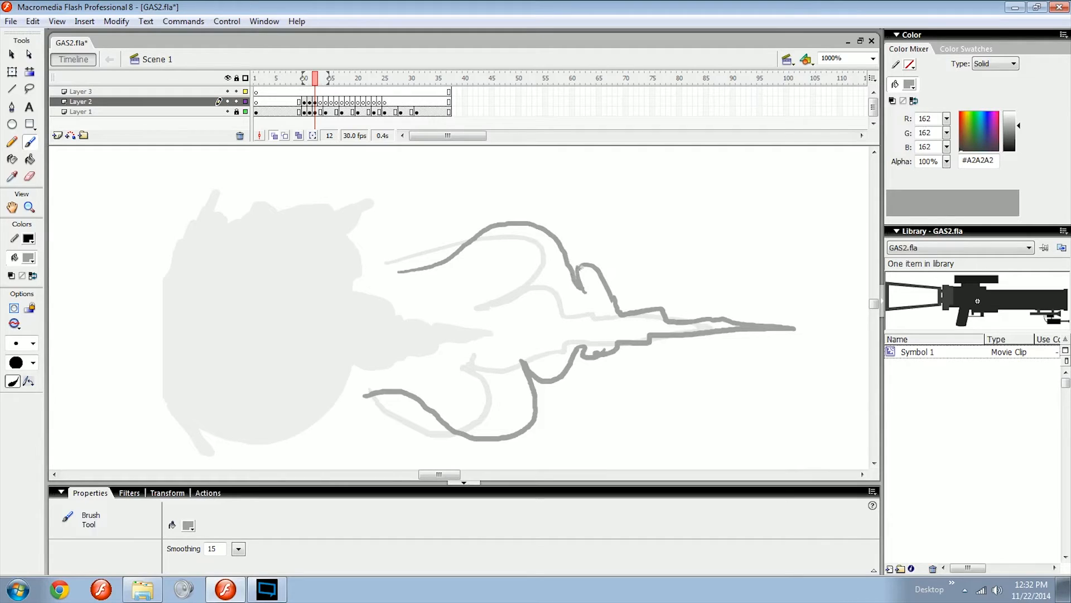
{"action": "left_click_drag", "start_coordinate": [387, 311], "coordinate": [578, 271]}
{"action": "key", "text": "comma"}
{"action": "key", "text": "comma"}
{"action": "mouse_move", "coordinate": [515, 330]}
{"action": "left_mouse_down"}
{"action": "mouse_move", "coordinate": [588, 269]}
{"action": "mouse_move", "coordinate": [578, 285]}
{"action": "left_mouse_up"}
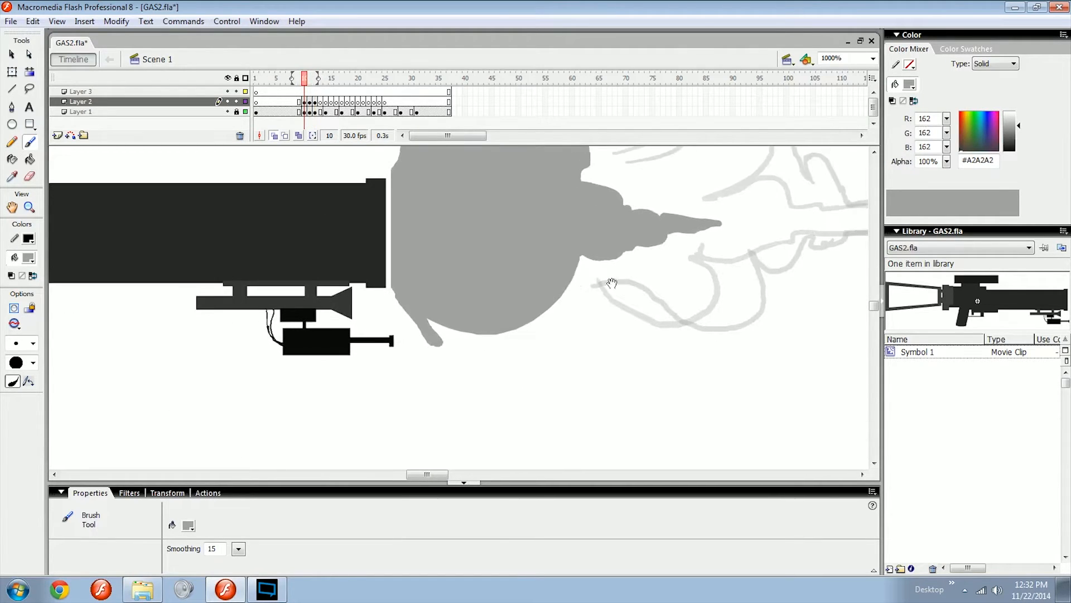
{"action": "left_click_drag", "start_coordinate": [772, 242], "coordinate": [453, 327]}
On frame 13, brush the lower smoke curve with a raised hump at its start and a rounded curl ending upward.
{"action": "key", "text": "period"}
{"action": "key", "text": "period"}
{"action": "key", "text": "period"}
{"action": "mouse_move", "coordinate": [317, 377]}
{"action": "left_mouse_down"}
{"action": "mouse_move", "coordinate": [335, 366]}
{"action": "mouse_move", "coordinate": [367, 369]}
{"action": "left_mouse_up"}
{"action": "key", "text": "ctrl+z"}
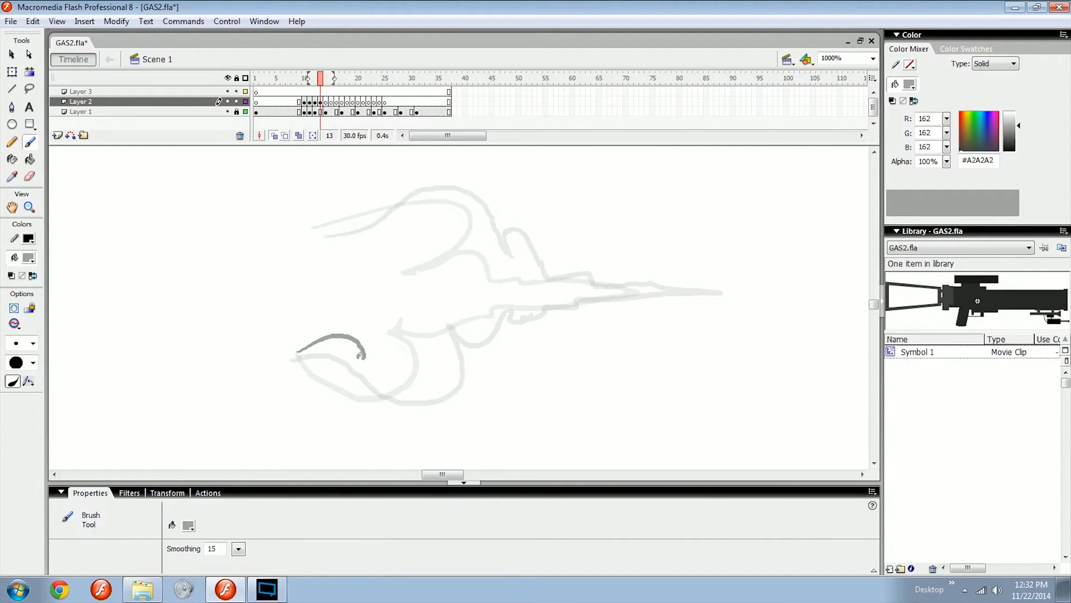
{"action": "left_click_drag", "start_coordinate": [369, 371], "coordinate": [379, 395]}
{"action": "key", "text": "ctrl+z"}
{"action": "mouse_move", "coordinate": [365, 356]}
{"action": "left_mouse_down"}
{"action": "mouse_move", "coordinate": [386, 397]}
{"action": "mouse_move", "coordinate": [408, 408]}
{"action": "mouse_move", "coordinate": [467, 397]}
{"action": "mouse_move", "coordinate": [474, 345]}
{"action": "left_mouse_up"}
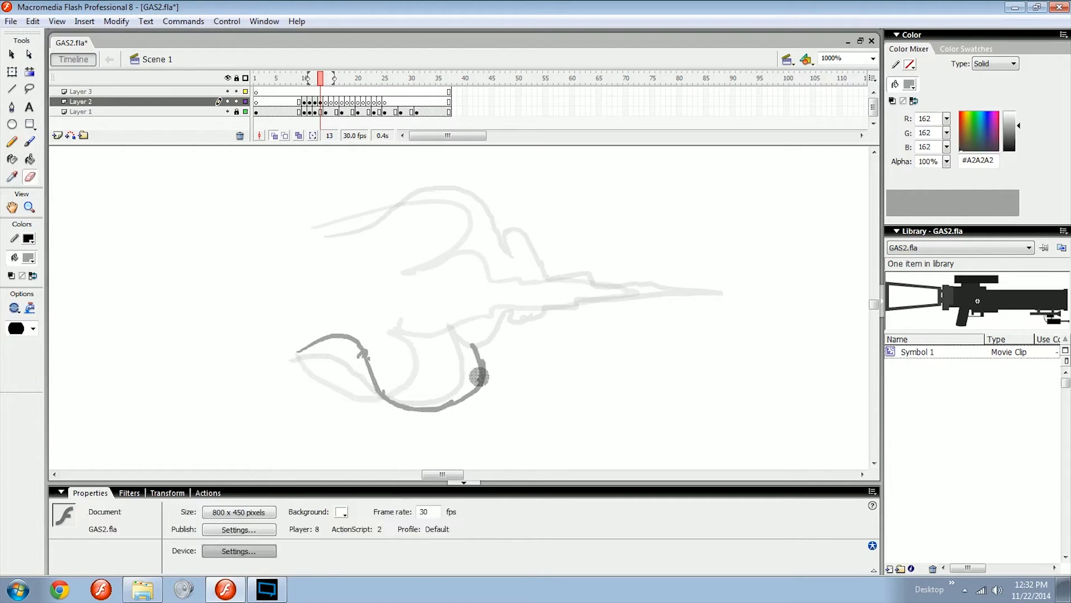
{"action": "key", "text": "ctrl+z"}
{"action": "left_click_drag", "start_coordinate": [456, 401], "coordinate": [466, 335]}
Draw an arrow pointing back at the front of the lower curl on frame 13, and erase the stray line under its hump.
{"action": "mouse_move", "coordinate": [566, 334]}
{"action": "left_mouse_down"}
{"action": "mouse_move", "coordinate": [495, 367]}
{"action": "mouse_move", "coordinate": [508, 381]}
{"action": "mouse_move", "coordinate": [529, 290]}
{"action": "left_mouse_up"}
{"action": "key", "text": "ctrl+equal"}
{"action": "key", "text": "ctrl+z"}
{"action": "mouse_move", "coordinate": [539, 250]}
{"action": "left_mouse_down"}
{"action": "mouse_move", "coordinate": [539, 341]}
{"action": "mouse_move", "coordinate": [516, 349]}
{"action": "left_mouse_up"}
{"action": "key", "text": "ctrl+minus"}
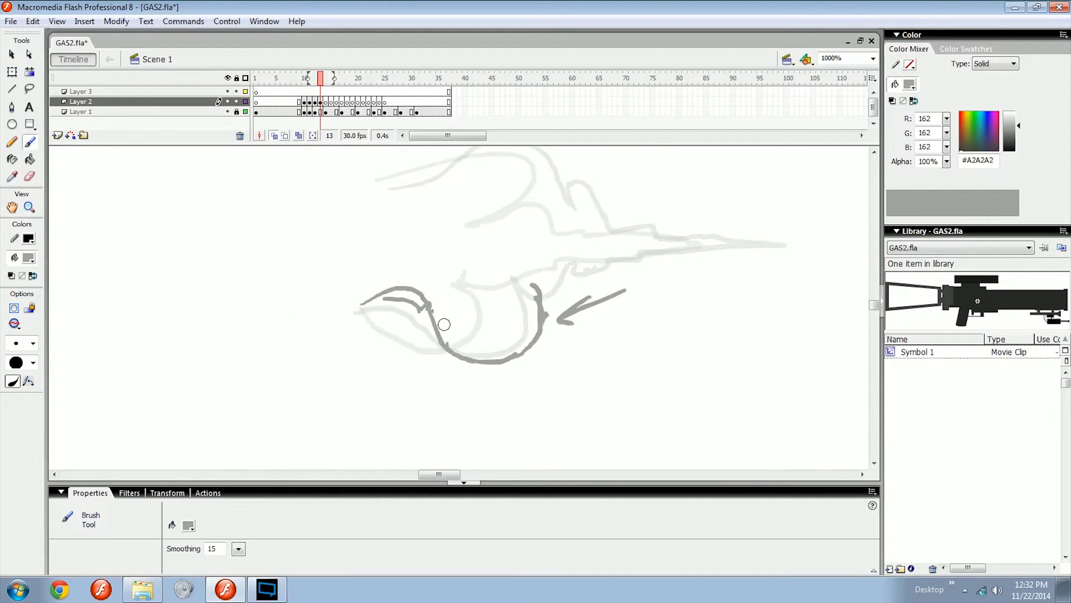
{"action": "key", "text": "e"}
{"action": "key", "text": "b"}
Step through frames 11 to 13 to examine how the lower smoke curl changes shape.
{"action": "key", "text": "comma"}
{"action": "key", "text": "comma"}
{"action": "key", "text": "period"}
{"action": "key", "text": "period"}
{"action": "key", "text": "comma"}
{"action": "key", "text": "comma"}
{"action": "key", "text": "period"}
{"action": "key", "text": "period"}
{"action": "key", "text": "comma"}
{"action": "key", "text": "period"}
{"action": "left_click_drag", "start_coordinate": [535, 319], "coordinate": [551, 411]}
{"action": "key", "text": "comma"}
{"action": "key", "text": "comma"}
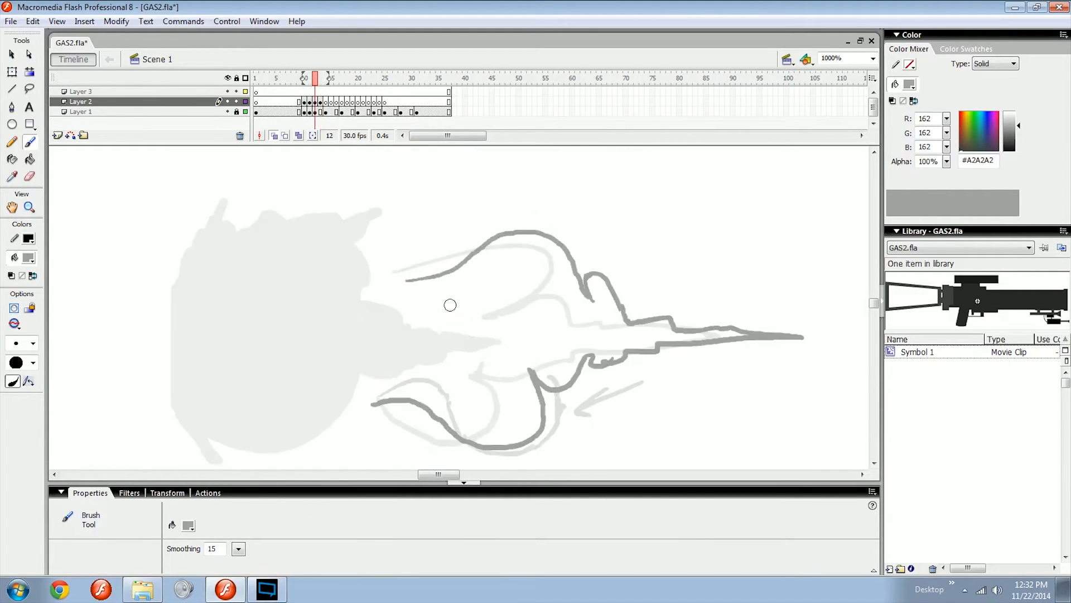
On frame 13, brush the upper smoke curve with a steep bend near its start, arching over and down in front.
{"action": "key", "text": "period"}
{"action": "key", "text": "period"}
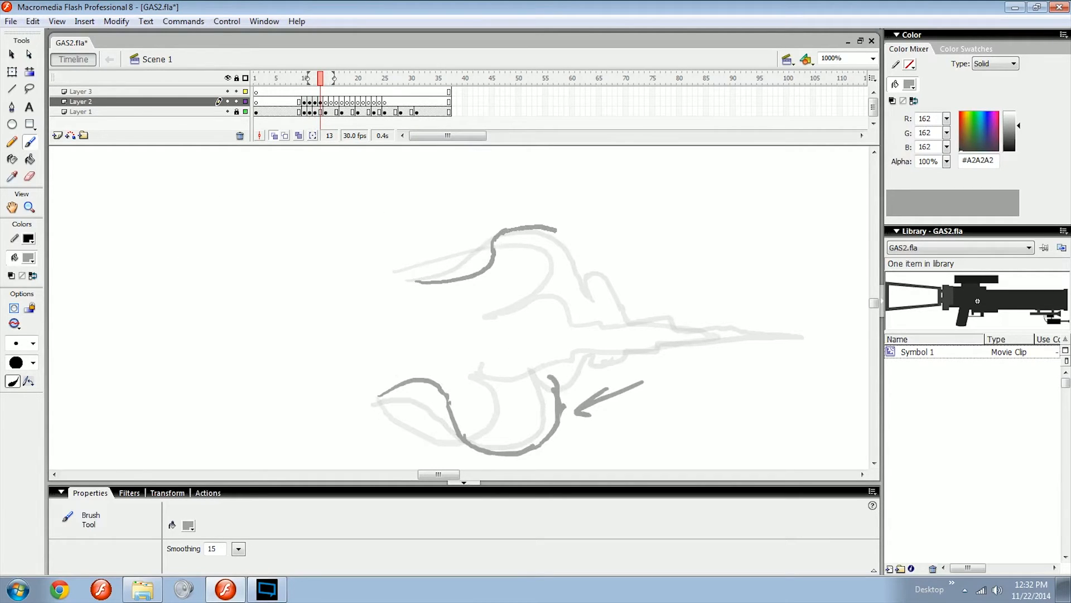
{"action": "left_click_drag", "start_coordinate": [589, 283], "coordinate": [592, 288]}
Compare the upper smoke curve across frames 11, 12 and 13.
{"action": "key", "text": "comma"}
{"action": "key", "text": "period"}
{"action": "key", "text": "comma"}
{"action": "key", "text": "comma"}
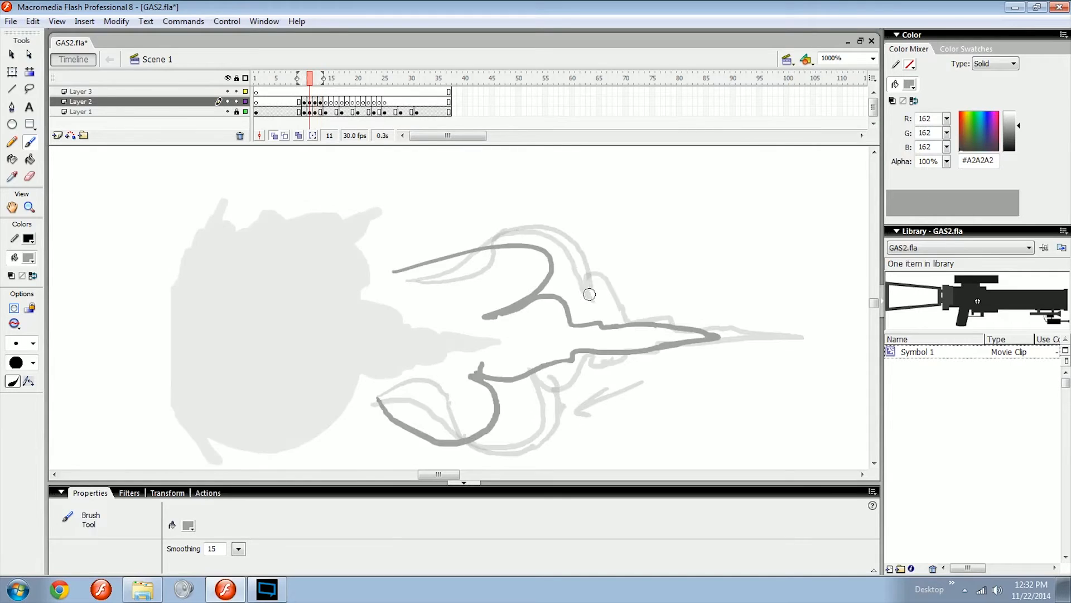
{"action": "key", "text": "period"}
{"action": "key", "text": "period"}
{"action": "key", "text": "comma"}
{"action": "key", "text": "period"}
{"action": "left_click_drag", "start_coordinate": [619, 327], "coordinate": [561, 328]}
{"action": "key", "text": "comma"}
{"action": "key", "text": "comma"}
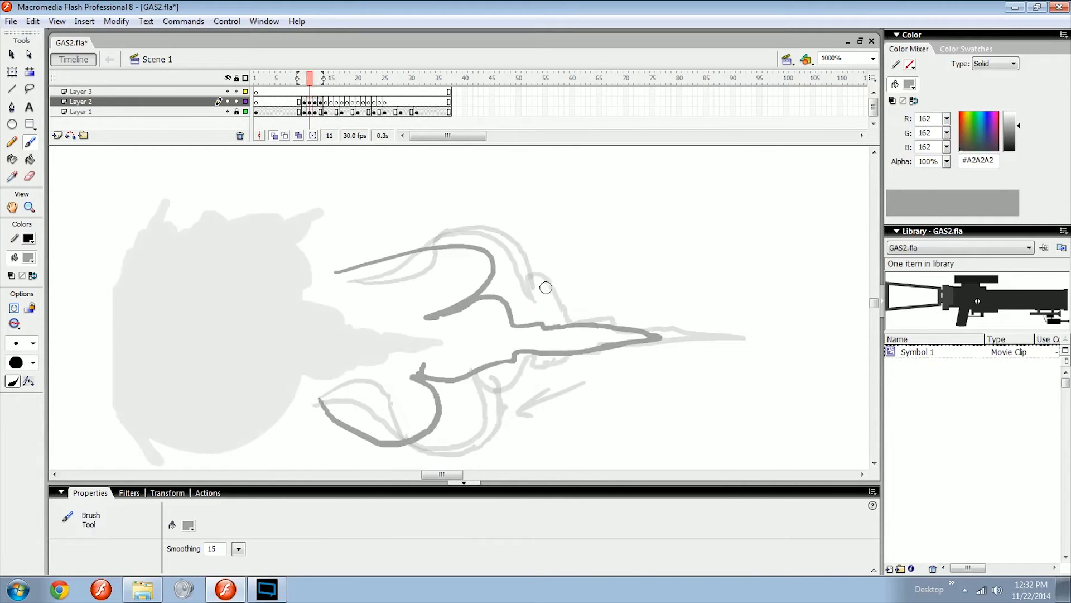
On frame 13, add a smaller puff line ahead of the upper curl and a matching one ahead of the lower curl.
{"action": "key", "text": "period"}
{"action": "key", "text": "period"}
{"action": "left_click_drag", "start_coordinate": [533, 273], "coordinate": [589, 317]}
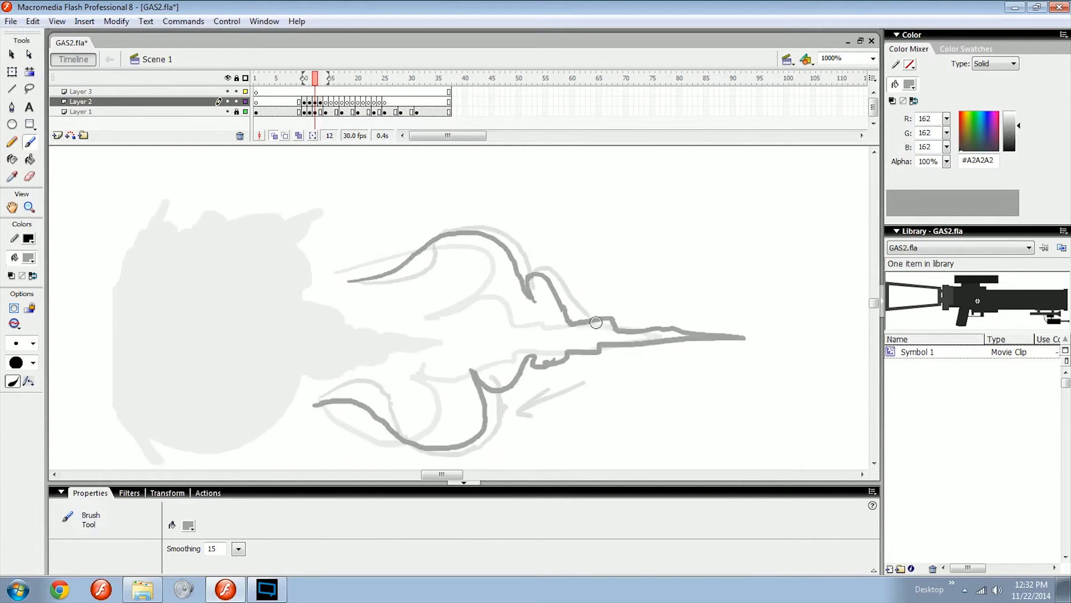
{"action": "mouse_move", "coordinate": [516, 395]}
{"action": "left_mouse_down"}
{"action": "mouse_move", "coordinate": [558, 351]}
{"action": "mouse_move", "coordinate": [540, 363]}
{"action": "left_mouse_up"}
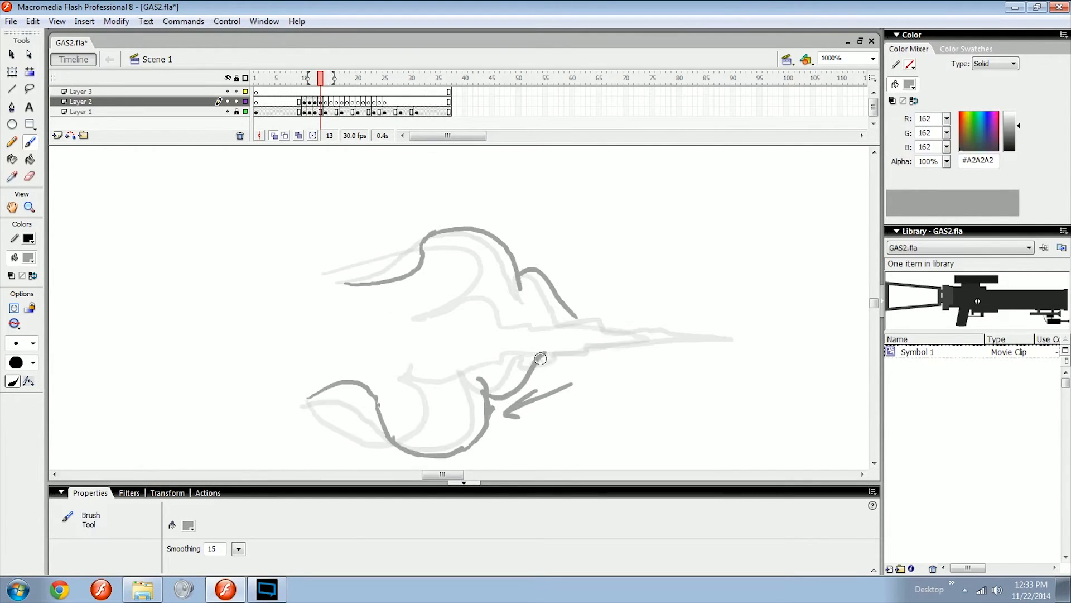
On frame 12, draw an egg-shaped outline in the empty space ahead of the smoke tip.
{"action": "key", "text": "comma"}
{"action": "left_click_drag", "start_coordinate": [652, 358], "coordinate": [510, 352]}
{"action": "left_click_drag", "start_coordinate": [633, 320], "coordinate": [468, 300]}
{"action": "left_click_drag", "start_coordinate": [650, 286], "coordinate": [618, 291]}
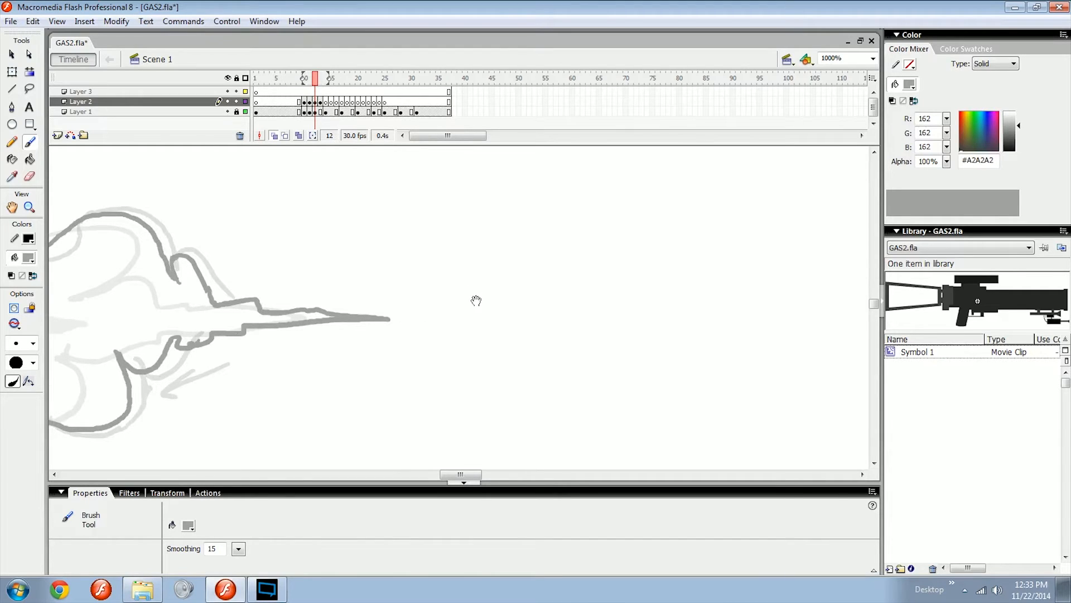
{"action": "left_click_drag", "start_coordinate": [476, 300], "coordinate": [624, 306]}
{"action": "mouse_move", "coordinate": [550, 323]}
{"action": "left_mouse_down"}
{"action": "mouse_move", "coordinate": [581, 325]}
{"action": "mouse_move", "coordinate": [532, 346]}
{"action": "left_mouse_up"}
{"action": "mouse_move", "coordinate": [664, 241]}
{"action": "left_mouse_down"}
{"action": "mouse_move", "coordinate": [629, 310]}
{"action": "mouse_move", "coordinate": [666, 245]}
{"action": "mouse_move", "coordinate": [569, 324]}
{"action": "left_mouse_up"}
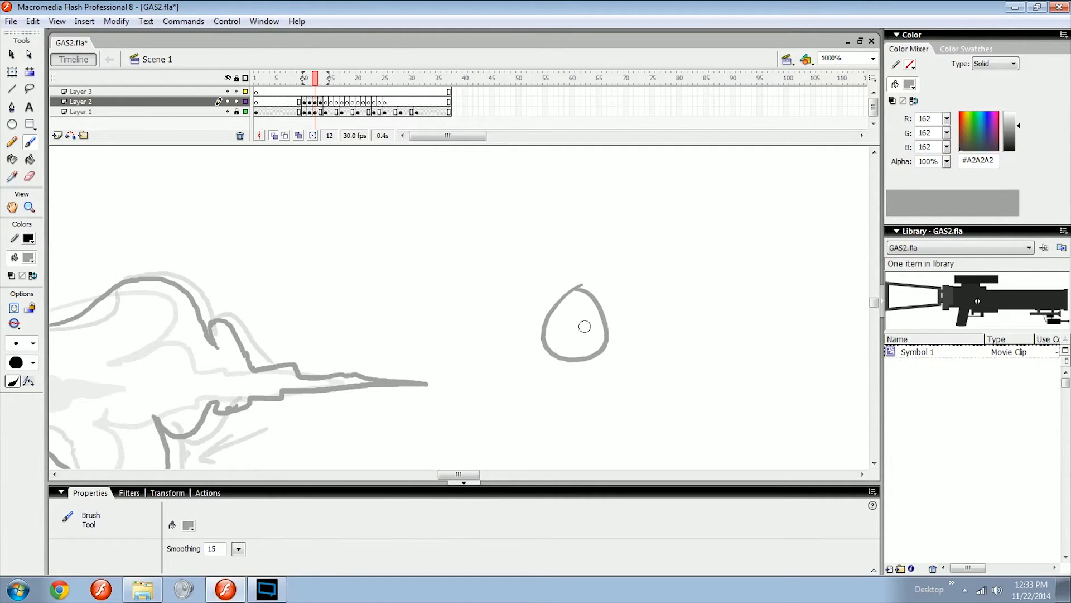
Brush two wavy trails streaming back from the top of the egg-shaped outline on frame 12.
{"action": "mouse_move", "coordinate": [593, 326]}
{"action": "left_mouse_down"}
{"action": "mouse_move", "coordinate": [457, 301]}
{"action": "mouse_move", "coordinate": [473, 322]}
{"action": "mouse_move", "coordinate": [545, 331]}
{"action": "left_mouse_up"}
{"action": "key", "text": "ctrl+z"}
{"action": "key", "text": "ctrl+z"}
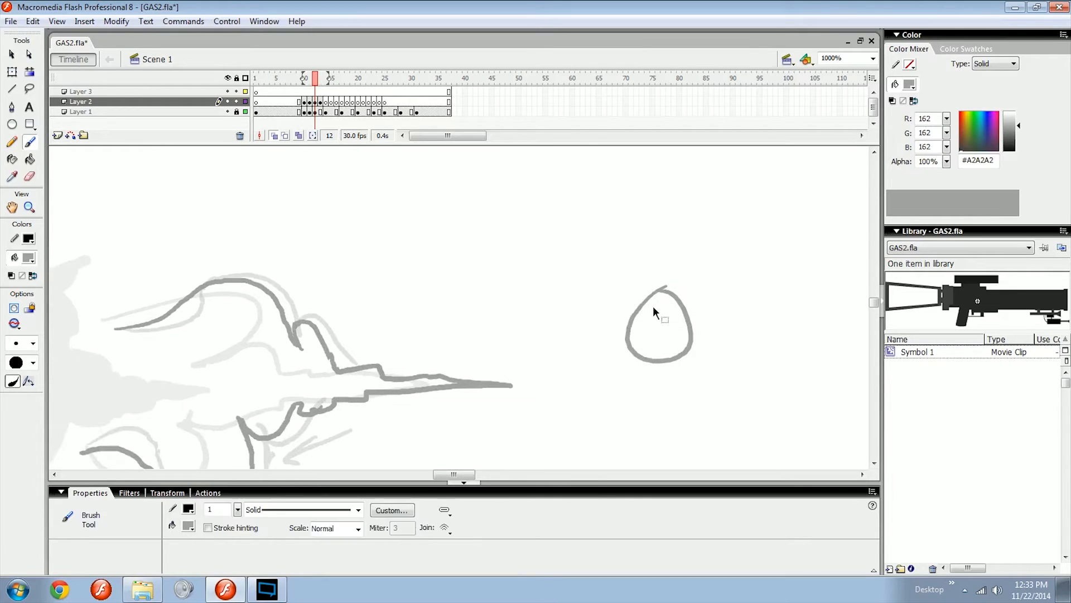
{"action": "mouse_move", "coordinate": [647, 303]}
{"action": "left_mouse_down"}
{"action": "mouse_move", "coordinate": [630, 279]}
{"action": "mouse_move", "coordinate": [547, 284]}
{"action": "mouse_move", "coordinate": [499, 270]}
{"action": "left_mouse_up"}
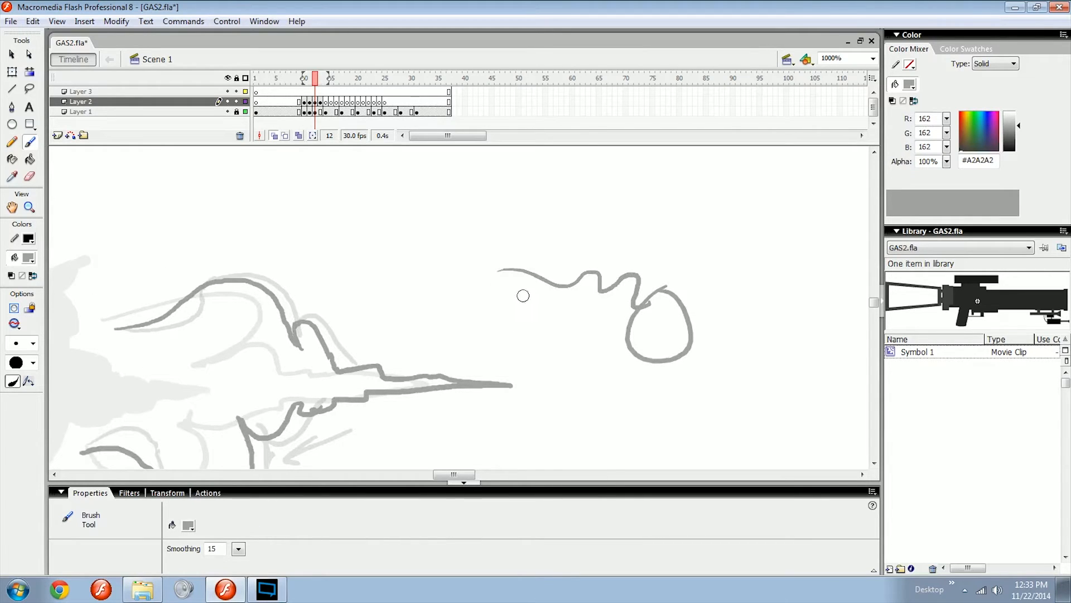
{"action": "key", "text": "ctrl+z"}
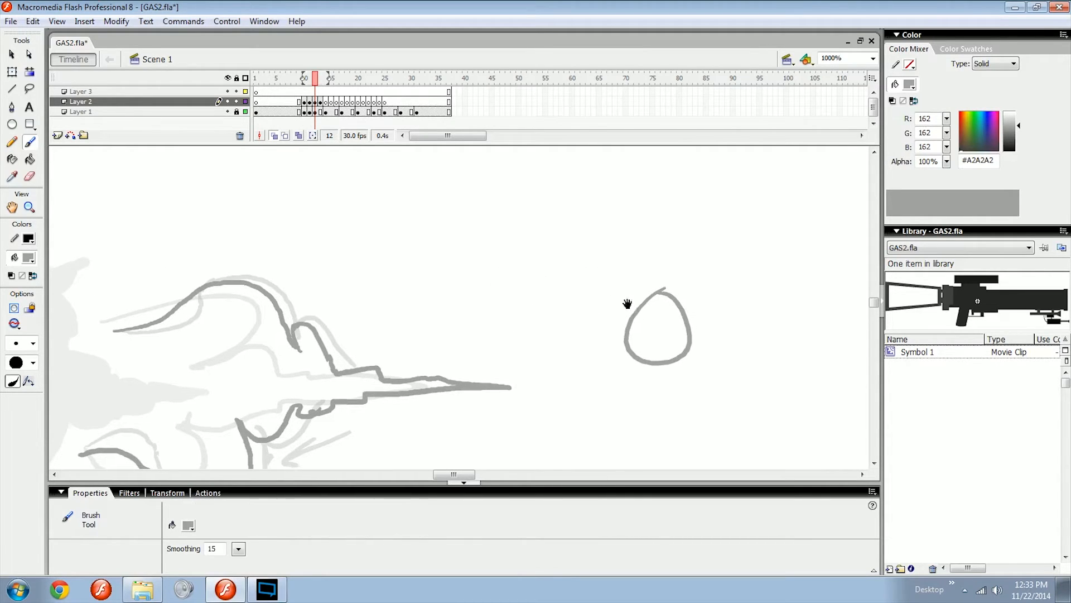
{"action": "mouse_move", "coordinate": [648, 301]}
{"action": "left_mouse_down"}
{"action": "mouse_move", "coordinate": [642, 319]}
{"action": "mouse_move", "coordinate": [525, 287]}
{"action": "left_mouse_up"}
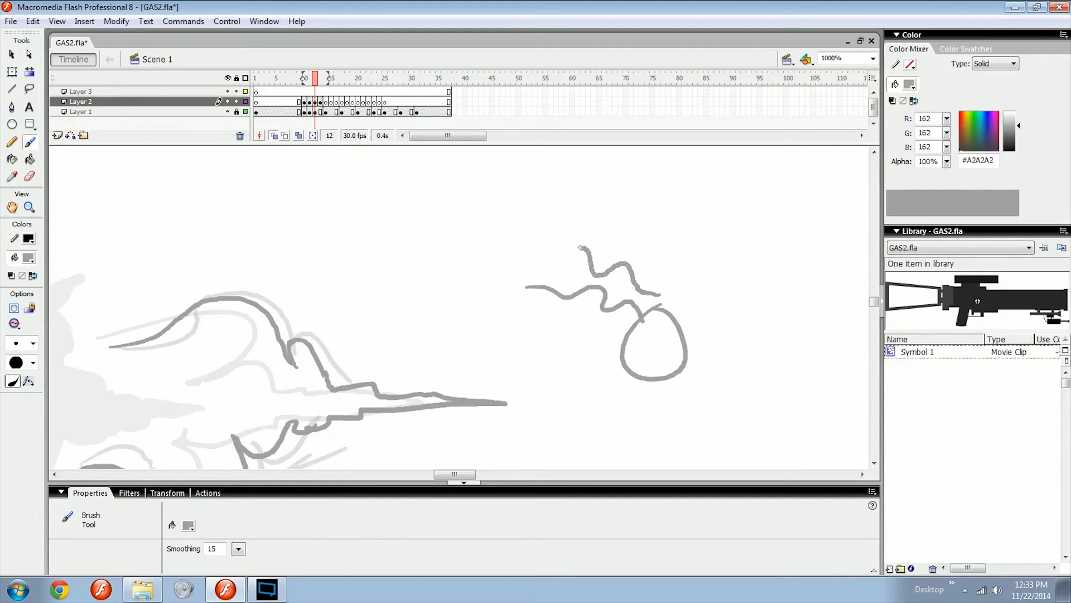
{"action": "left_click_drag", "start_coordinate": [580, 246], "coordinate": [510, 258]}
Select the egg-shaped outline and its wavy trails on frame 12 and delete them.
{"action": "key", "text": "v"}
{"action": "left_click", "coordinate": [642, 292]}
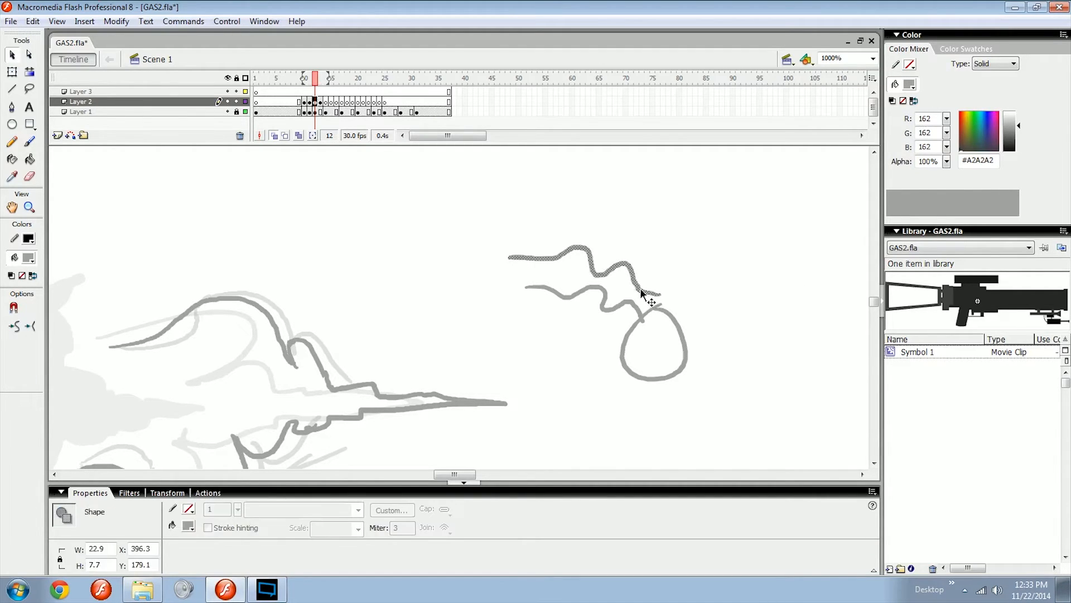
{"action": "mouse_move", "coordinate": [642, 291]}
{"action": "left_mouse_down"}
{"action": "mouse_move", "coordinate": [673, 300]}
{"action": "mouse_move", "coordinate": [641, 294]}
{"action": "left_mouse_up"}
{"action": "mouse_move", "coordinate": [826, 227]}
{"action": "left_mouse_down"}
{"action": "mouse_move", "coordinate": [545, 376]}
{"action": "mouse_move", "coordinate": [471, 385]}
{"action": "mouse_move", "coordinate": [596, 353]}
{"action": "left_mouse_up"}
{"action": "key", "text": "Delete"}
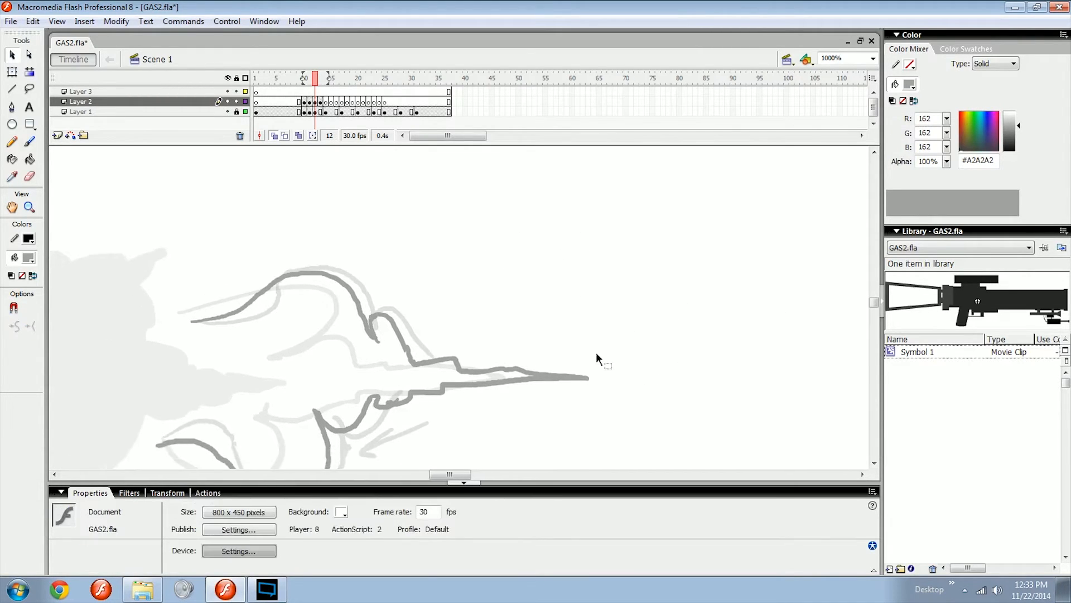
Open Best Explosion.fla from the Dojo folder inside ANIMATION.
{"action": "key", "text": "b"}
{"action": "key", "text": "period"}
{"action": "key", "text": "comma"}
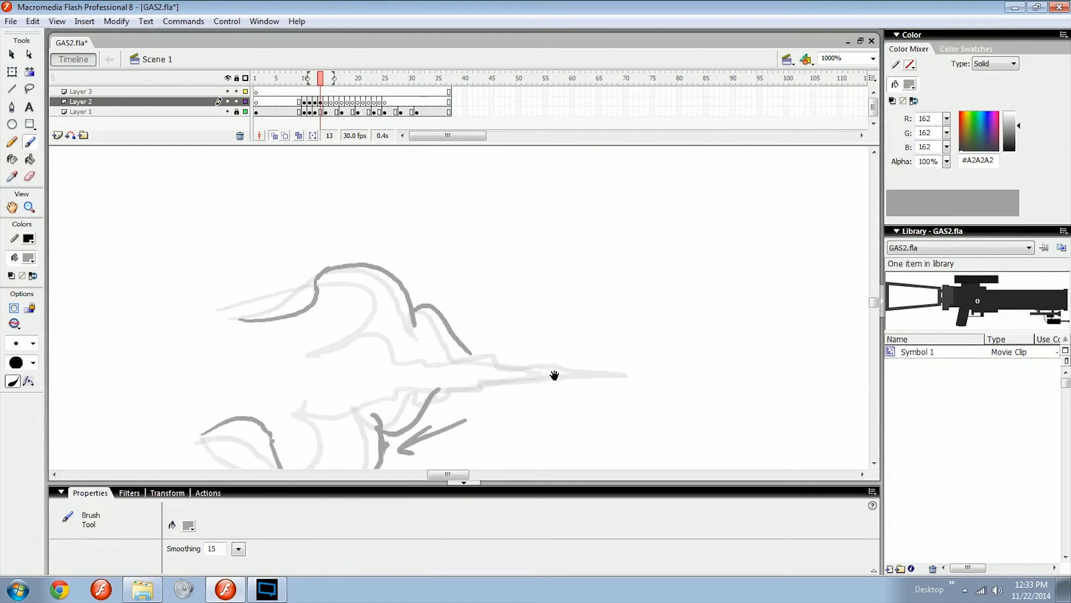
{"action": "left_click", "coordinate": [10, 22]}
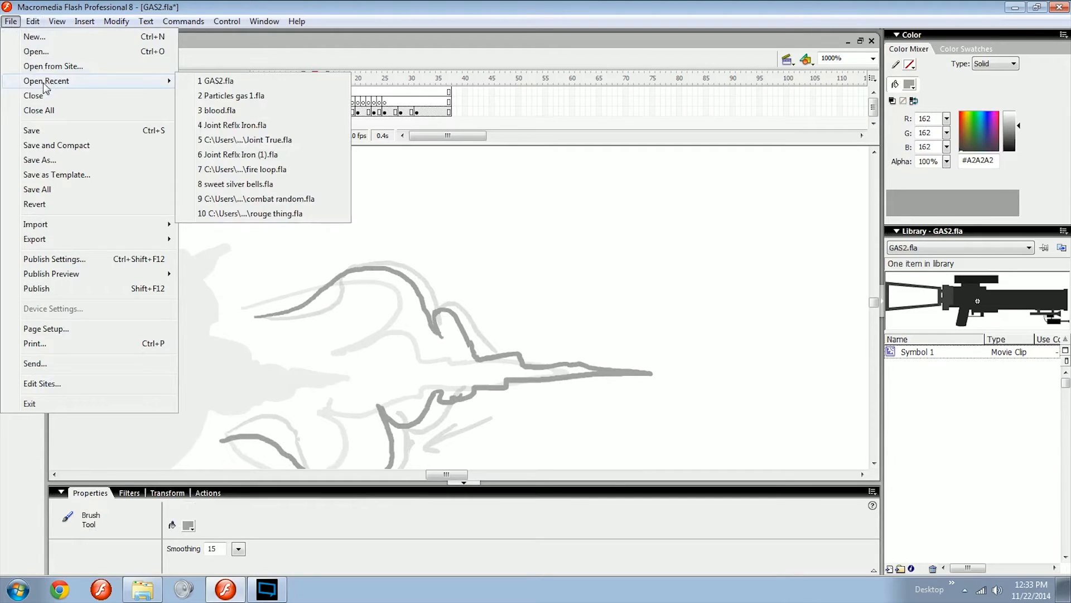
{"action": "left_click", "coordinate": [35, 51]}
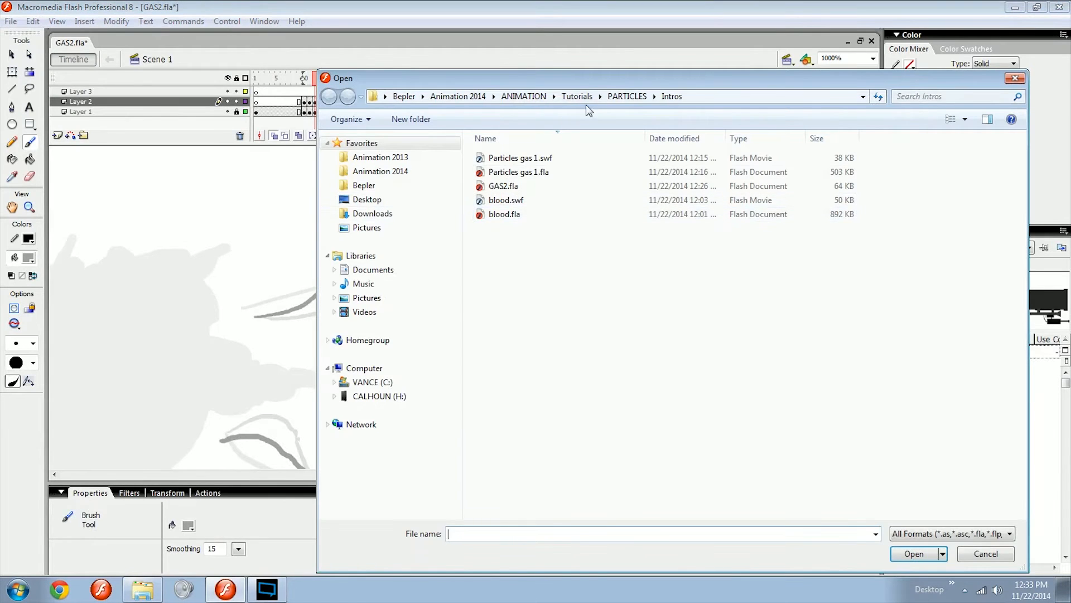
{"action": "left_click", "coordinate": [626, 97]}
{"action": "left_click", "coordinate": [581, 96]}
{"action": "left_click", "coordinate": [524, 97]}
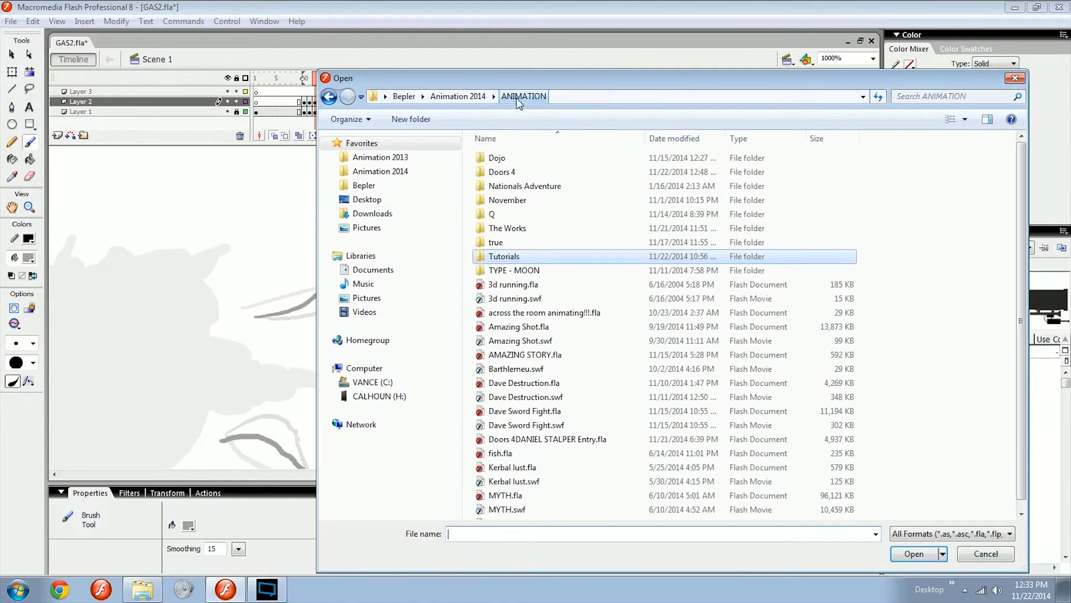
{"action": "left_click", "coordinate": [504, 171]}
{"action": "double_click", "coordinate": [505, 158]}
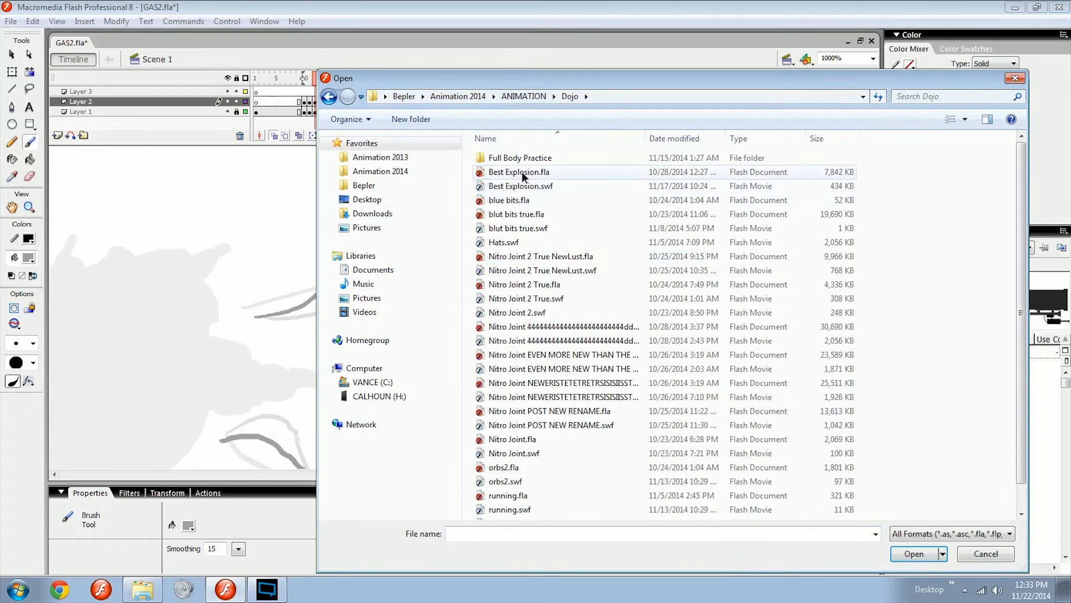
{"action": "double_click", "coordinate": [522, 172]}
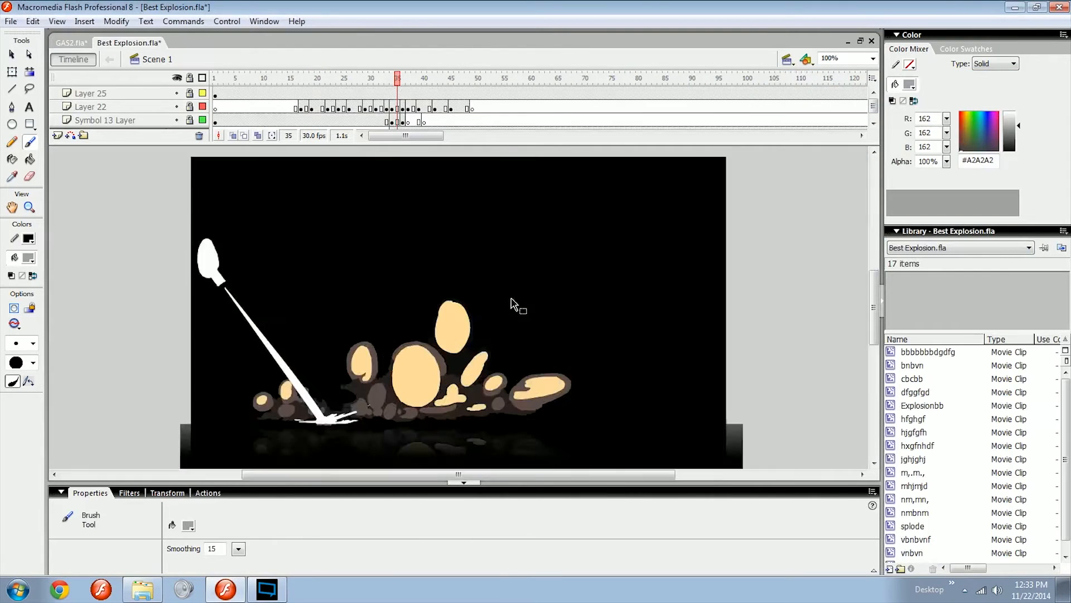
Change the explosion document's background color to white.
{"action": "key", "text": "ctrl+="}
{"action": "left_click_drag", "start_coordinate": [517, 326], "coordinate": [534, 232]}
{"action": "key", "text": "v"}
{"action": "left_click", "coordinate": [341, 512]}
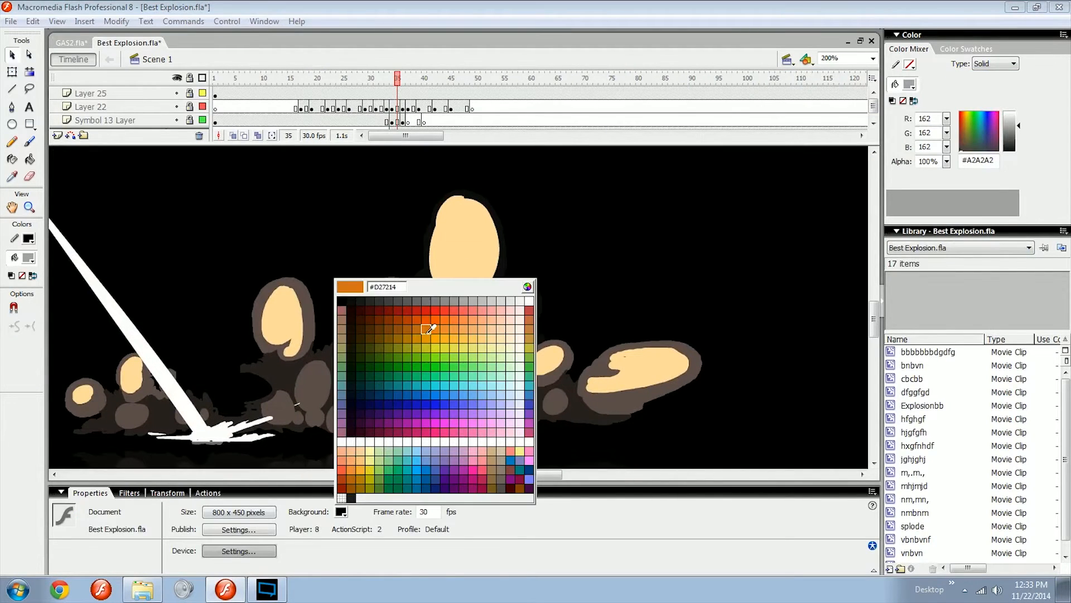
{"action": "left_click", "coordinate": [524, 302]}
{"action": "left_click_drag", "start_coordinate": [549, 290], "coordinate": [512, 325]}
On frame 44 of the explosion, brush two arrows pointing at the ragged bumps along the smoke's edge.
{"action": "key", "text": "b"}
{"action": "left_click_drag", "start_coordinate": [397, 79], "coordinate": [477, 80]}
{"action": "left_click_drag", "start_coordinate": [742, 337], "coordinate": [490, 275]}
{"action": "key", "text": "ctrl+="}
{"action": "mouse_move", "coordinate": [478, 79]}
{"action": "left_mouse_down"}
{"action": "mouse_move", "coordinate": [464, 78]}
{"action": "mouse_move", "coordinate": [547, 77]}
{"action": "mouse_move", "coordinate": [416, 77]}
{"action": "mouse_move", "coordinate": [456, 79]}
{"action": "mouse_move", "coordinate": [446, 79]}
{"action": "left_mouse_up"}
{"action": "left_click_drag", "start_coordinate": [601, 187], "coordinate": [572, 263]}
{"action": "mouse_move", "coordinate": [574, 230]}
{"action": "left_mouse_down"}
{"action": "mouse_move", "coordinate": [571, 265]}
{"action": "mouse_move", "coordinate": [589, 247]}
{"action": "left_mouse_up"}
{"action": "mouse_move", "coordinate": [455, 80]}
{"action": "left_mouse_down"}
{"action": "mouse_move", "coordinate": [550, 79]}
{"action": "mouse_move", "coordinate": [416, 81]}
{"action": "mouse_move", "coordinate": [485, 79]}
{"action": "mouse_move", "coordinate": [426, 79]}
{"action": "mouse_move", "coordinate": [445, 80]}
{"action": "left_mouse_up"}
{"action": "key", "text": "b"}
{"action": "left_click_drag", "start_coordinate": [515, 216], "coordinate": [460, 248]}
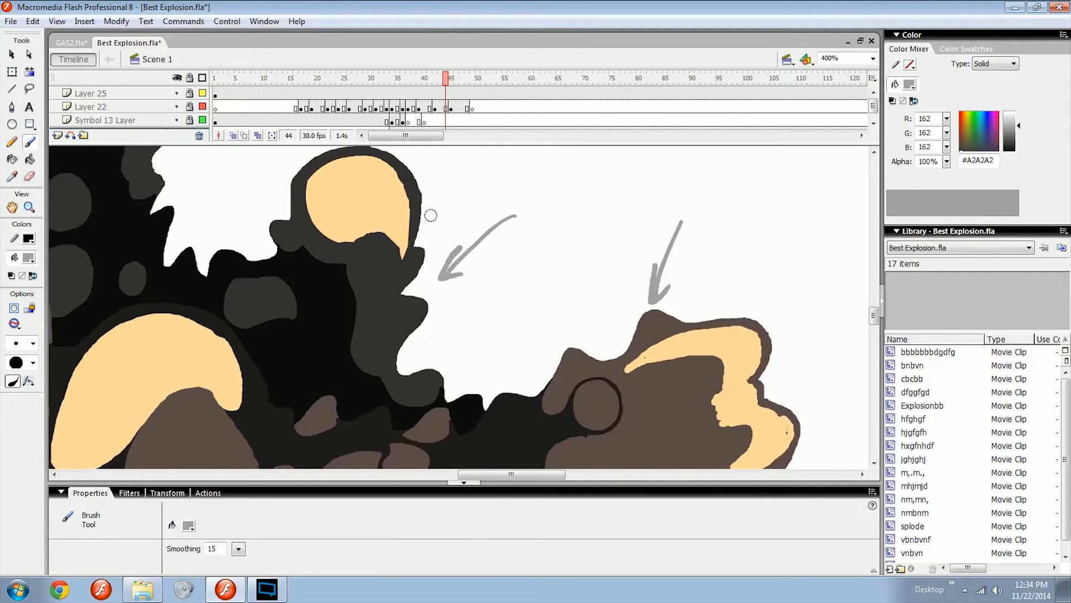
Sketch a curved line around the round puff's head and a downward arrow alongside it on the explosion drawing.
{"action": "mouse_move", "coordinate": [438, 167]}
{"action": "left_mouse_down"}
{"action": "mouse_move", "coordinate": [439, 184]}
{"action": "mouse_move", "coordinate": [416, 170]}
{"action": "left_mouse_up"}
{"action": "left_click_drag", "start_coordinate": [429, 219], "coordinate": [430, 303]}
{"action": "mouse_move", "coordinate": [428, 286]}
{"action": "left_mouse_down"}
{"action": "mouse_move", "coordinate": [435, 320]}
{"action": "mouse_move", "coordinate": [442, 291]}
{"action": "left_mouse_up"}
Examine the wispy smoke outlines across the explosion, from frame 40 through frame 44.
{"action": "left_click_drag", "start_coordinate": [441, 80], "coordinate": [434, 79]}
{"action": "left_click_drag", "start_coordinate": [470, 77], "coordinate": [425, 81]}
{"action": "key", "text": "space"}
{"action": "left_click_drag", "start_coordinate": [458, 278], "coordinate": [699, 366]}
{"action": "left_click_drag", "start_coordinate": [530, 231], "coordinate": [640, 299]}
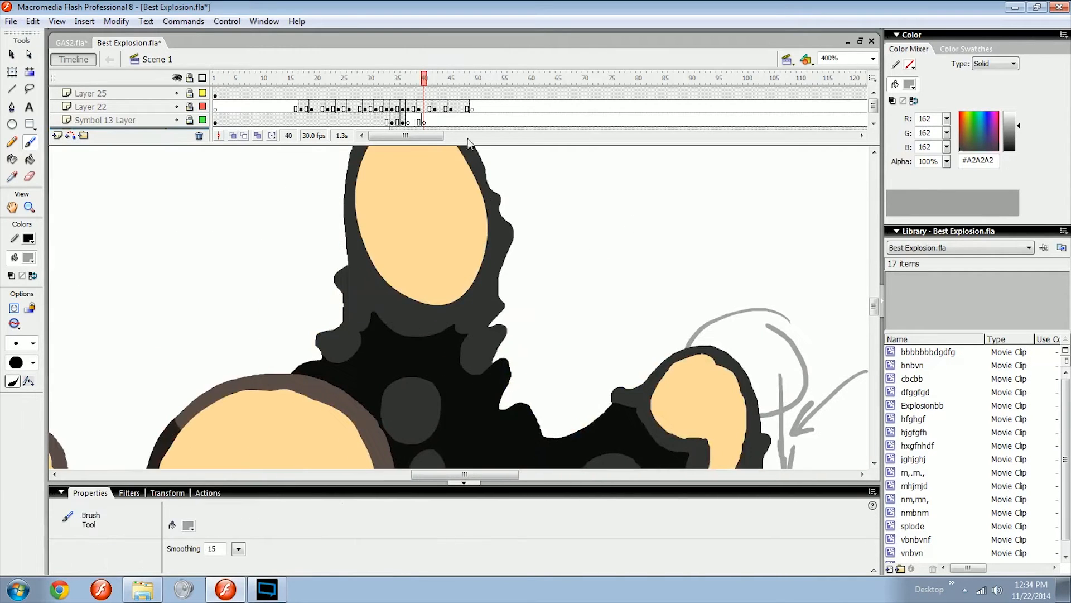
{"action": "key", "text": "space"}
{"action": "left_click_drag", "start_coordinate": [437, 362], "coordinate": [631, 173]}
{"action": "left_click_drag", "start_coordinate": [357, 357], "coordinate": [545, 189]}
{"action": "mouse_move", "coordinate": [476, 231]}
{"action": "left_mouse_down"}
{"action": "mouse_move", "coordinate": [656, 247]}
{"action": "mouse_move", "coordinate": [684, 231]}
{"action": "left_mouse_up"}
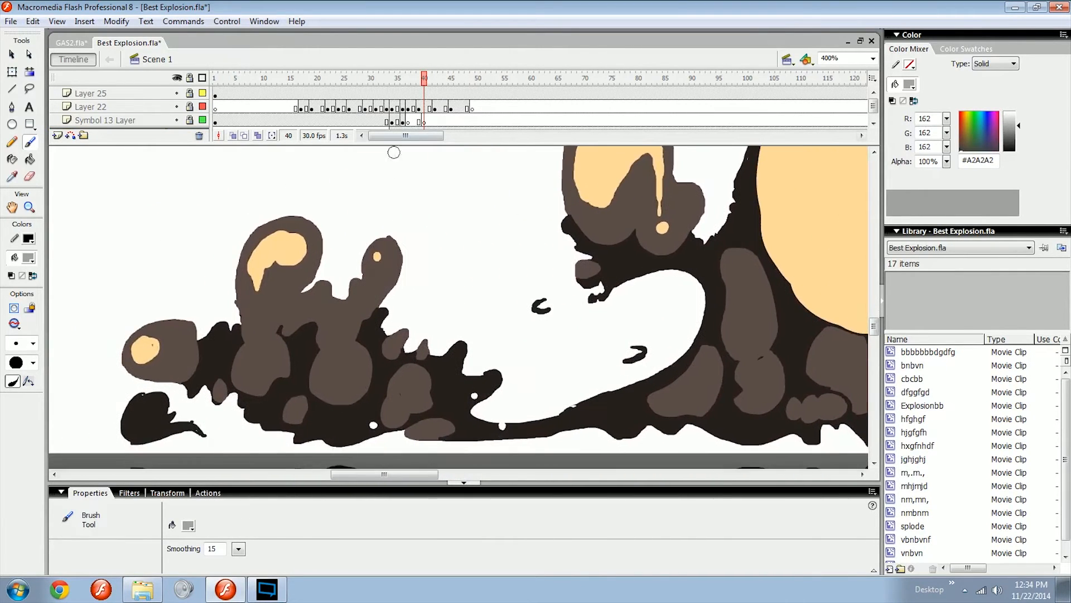
{"action": "left_click_drag", "start_coordinate": [401, 79], "coordinate": [446, 78]}
Return to GAS2.fla and compare the smoke outlines on frames 11 to 13.
{"action": "left_click", "coordinate": [71, 43]}
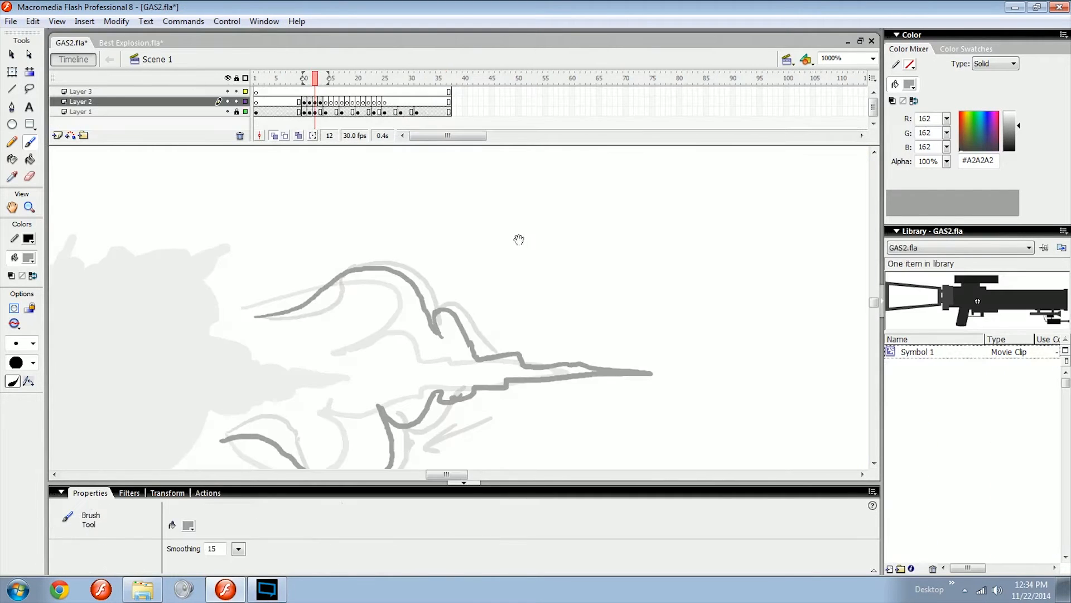
{"action": "key", "text": "comma"}
{"action": "key", "text": "period"}
{"action": "key", "text": "period"}
{"action": "key", "text": "period"}
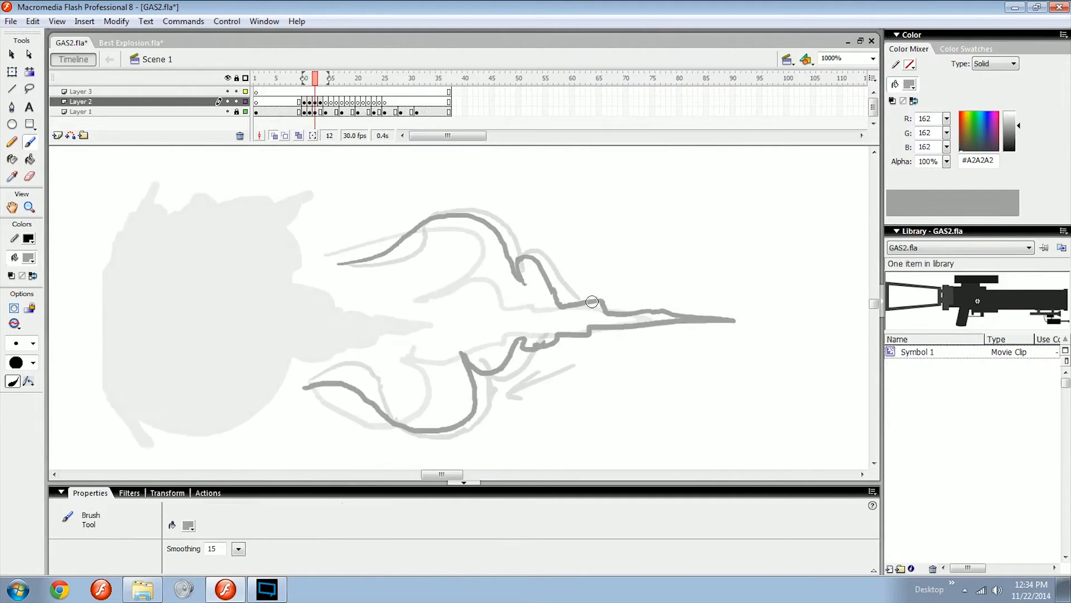
{"action": "key", "text": "comma"}
{"action": "left_click_drag", "start_coordinate": [592, 319], "coordinate": [523, 311]}
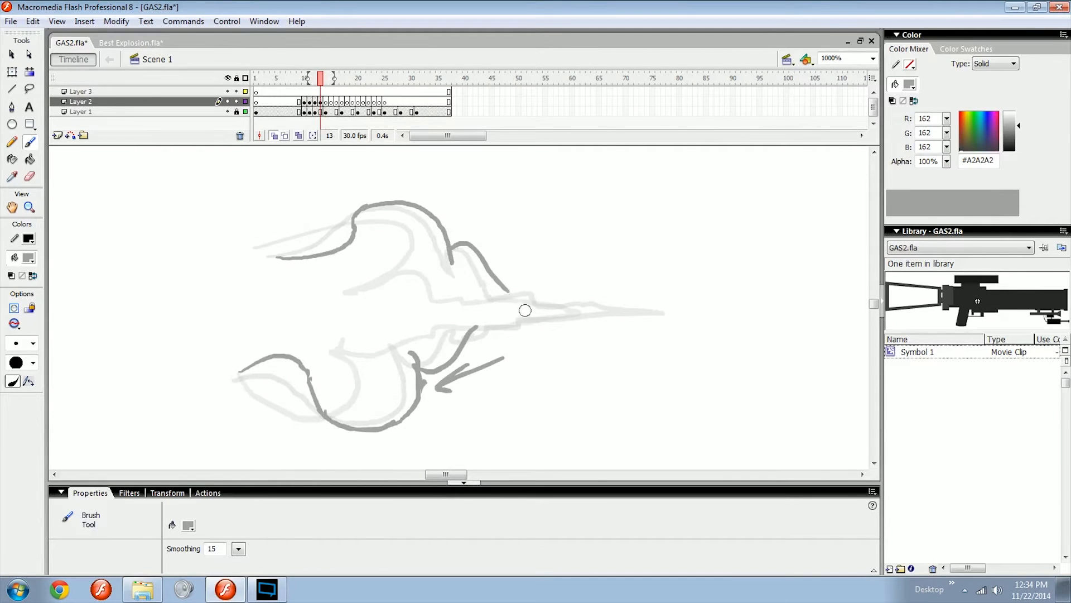
{"action": "key", "text": "comma"}
{"action": "mouse_move", "coordinate": [549, 259]}
{"action": "left_mouse_down"}
{"action": "mouse_move", "coordinate": [536, 277]}
{"action": "mouse_move", "coordinate": [589, 283]}
{"action": "left_mouse_up"}
{"action": "mouse_move", "coordinate": [579, 281]}
{"action": "left_mouse_down"}
{"action": "mouse_move", "coordinate": [594, 291]}
{"action": "mouse_move", "coordinate": [534, 279]}
{"action": "mouse_move", "coordinate": [546, 289]}
{"action": "left_mouse_up"}
{"action": "key", "text": "ctrl+z"}
{"action": "key", "text": "ctrl+z"}
{"action": "key", "text": "ctrl+z"}
{"action": "key", "text": "ctrl+z"}
On frame 13, brush another small puff line continuing from the upper outline toward the smoke's tip.
{"action": "key", "text": "period"}
{"action": "key", "text": "comma"}
{"action": "key", "text": "period"}
{"action": "key", "text": "comma"}
{"action": "key", "text": "period"}
{"action": "key", "text": "comma"}
{"action": "key", "text": "period"}
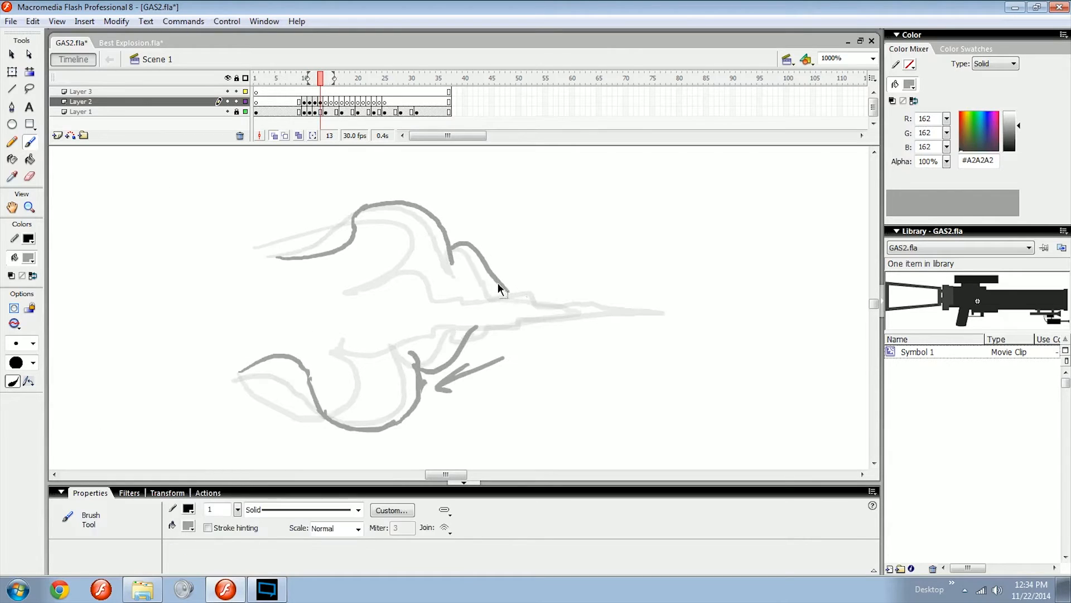
{"action": "mouse_move", "coordinate": [483, 288]}
{"action": "left_mouse_down"}
{"action": "mouse_move", "coordinate": [517, 279]}
{"action": "mouse_move", "coordinate": [544, 308]}
{"action": "left_mouse_up"}
{"action": "key", "text": "comma"}
{"action": "key", "text": "period"}
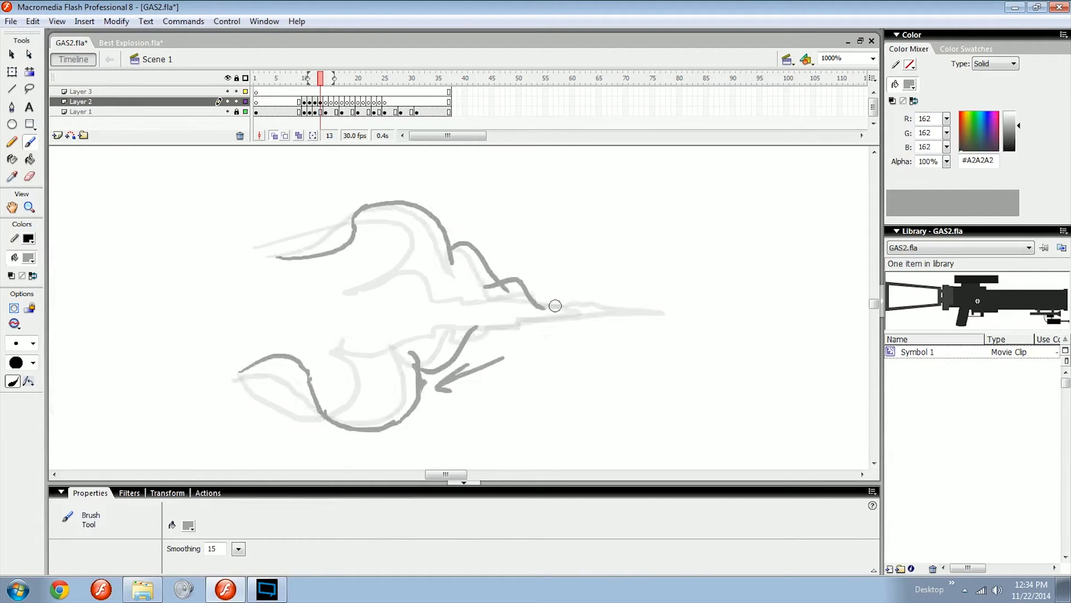
Brush small bumpy puffs ahead of the lower curl on frame 13, undoing the excess stroke.
{"action": "key", "text": "comma"}
{"action": "key", "text": "period"}
{"action": "key", "text": "comma"}
{"action": "key", "text": "period"}
{"action": "mouse_move", "coordinate": [463, 358]}
{"action": "left_mouse_down"}
{"action": "mouse_move", "coordinate": [481, 337]}
{"action": "mouse_move", "coordinate": [523, 338]}
{"action": "left_mouse_up"}
{"action": "key", "text": "comma"}
{"action": "key", "text": "period"}
{"action": "key", "text": "comma"}
{"action": "key", "text": "period"}
{"action": "key", "text": "ctrl+z"}
{"action": "key", "text": "comma"}
{"action": "key", "text": "ctrl+z"}
{"action": "key", "text": "comma"}
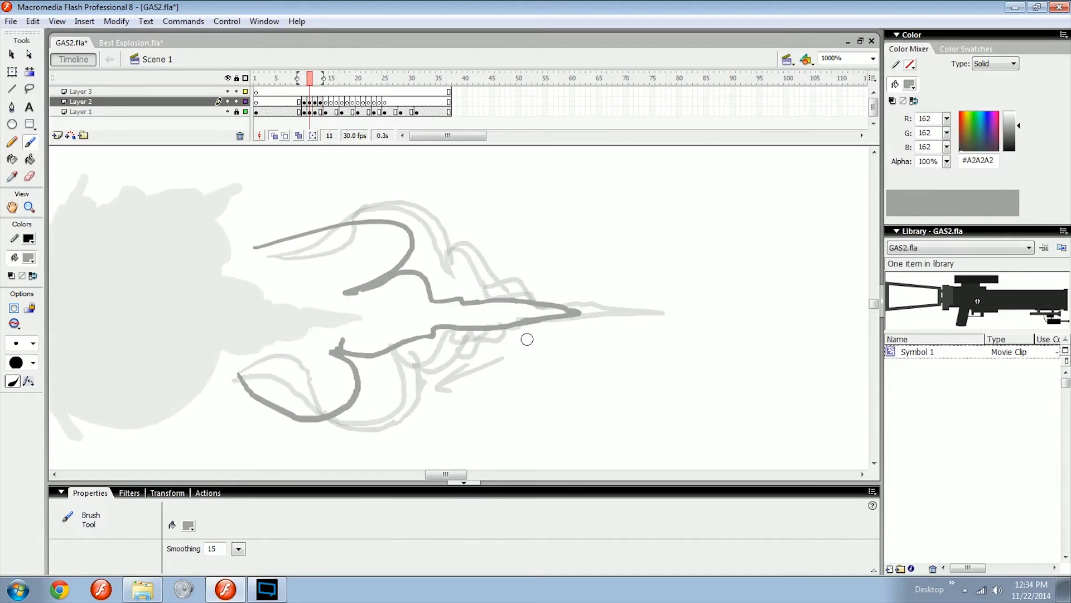
On frame 13, join the upper and lower outlines in a tapering tip with a detached dash ahead of it.
{"action": "key", "text": "period"}
{"action": "key", "text": "period"}
{"action": "key", "text": "comma"}
{"action": "key", "text": "period"}
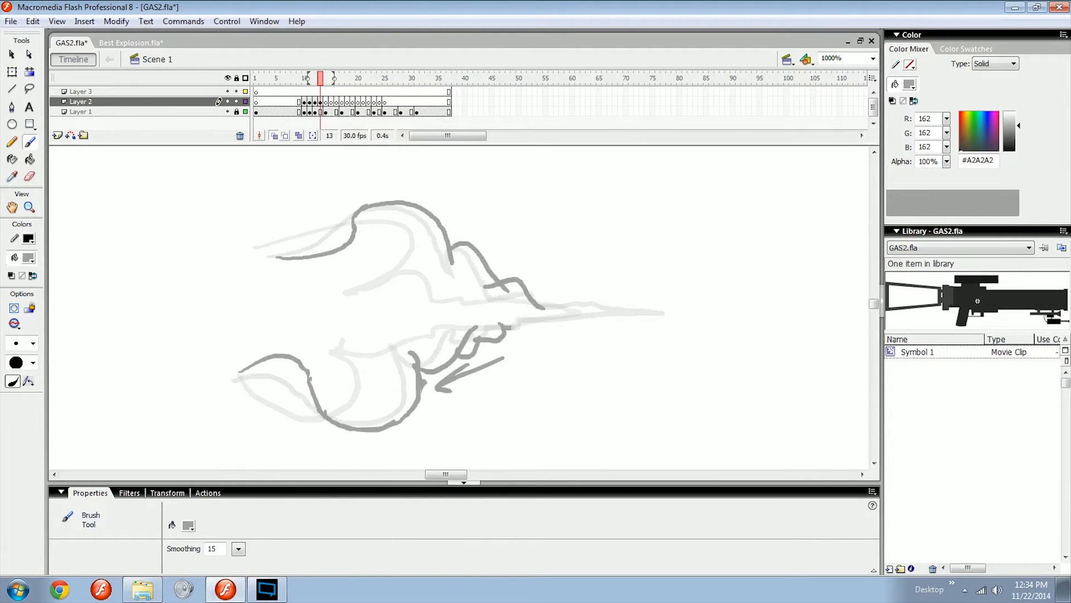
{"action": "mouse_move", "coordinate": [543, 319]}
{"action": "left_mouse_down"}
{"action": "mouse_move", "coordinate": [582, 318]}
{"action": "mouse_move", "coordinate": [541, 306]}
{"action": "mouse_move", "coordinate": [689, 316]}
{"action": "left_mouse_up"}
{"action": "key", "text": "comma"}
{"action": "key", "text": "period"}
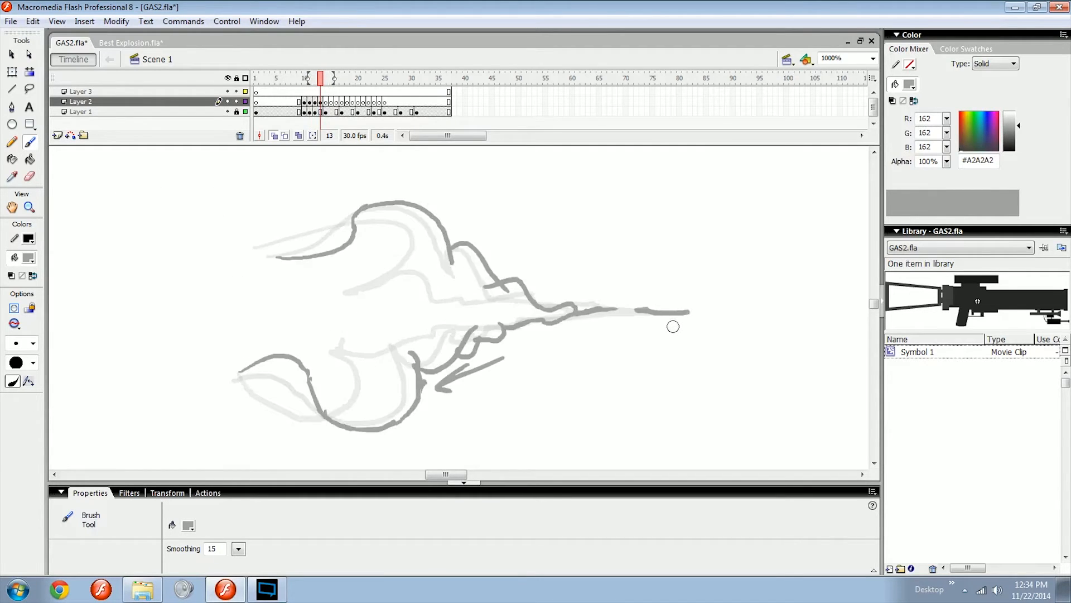
{"action": "key", "text": "comma"}
{"action": "key", "text": "period"}
{"action": "left_click_drag", "start_coordinate": [637, 325], "coordinate": [670, 330]}
Save the GAS2.fla document.
{"action": "key", "text": "ctrl+minus"}
{"action": "key", "text": "ctrl+minus"}
{"action": "mouse_move", "coordinate": [519, 334]}
{"action": "left_mouse_down"}
{"action": "mouse_move", "coordinate": [584, 337]}
{"action": "mouse_move", "coordinate": [539, 338]}
{"action": "left_mouse_up"}
{"action": "key", "text": "ctrl+equal"}
{"action": "key", "text": "ctrl+s"}
Review the gun recoil and muzzle smoke motion by stepping back and forth through frames 10 to 14.
{"action": "key", "text": "comma"}
{"action": "key", "text": "comma"}
{"action": "key", "text": "comma"}
{"action": "key", "text": "period"}
{"action": "key", "text": "period"}
{"action": "key", "text": "period"}
{"action": "key", "text": "period"}
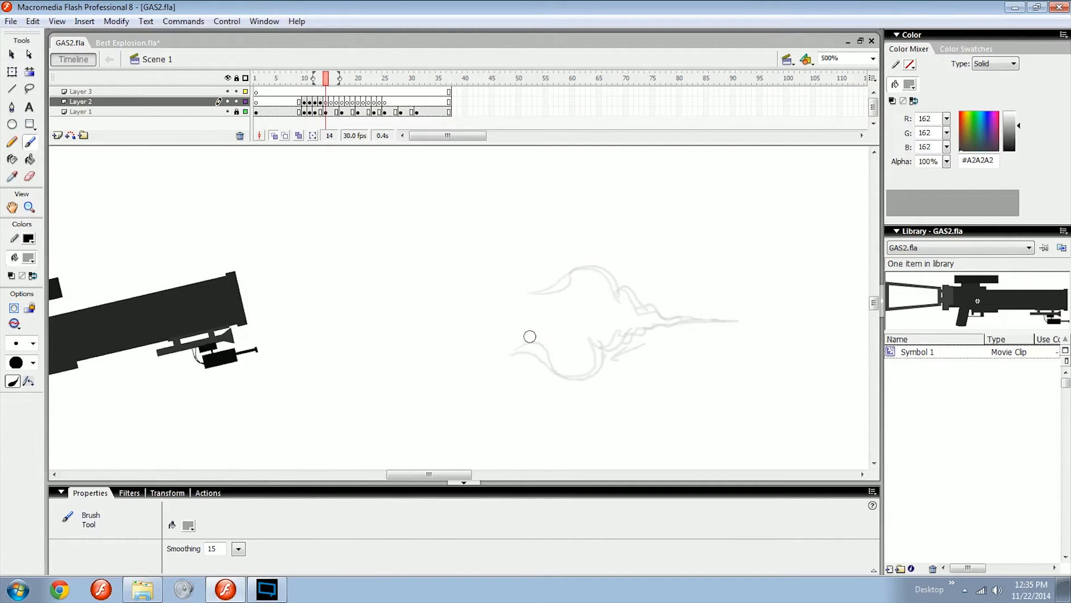
{"action": "key", "text": "comma"}
{"action": "key", "text": "comma"}
{"action": "key", "text": "comma"}
{"action": "key", "text": "period"}
{"action": "key", "text": "period"}
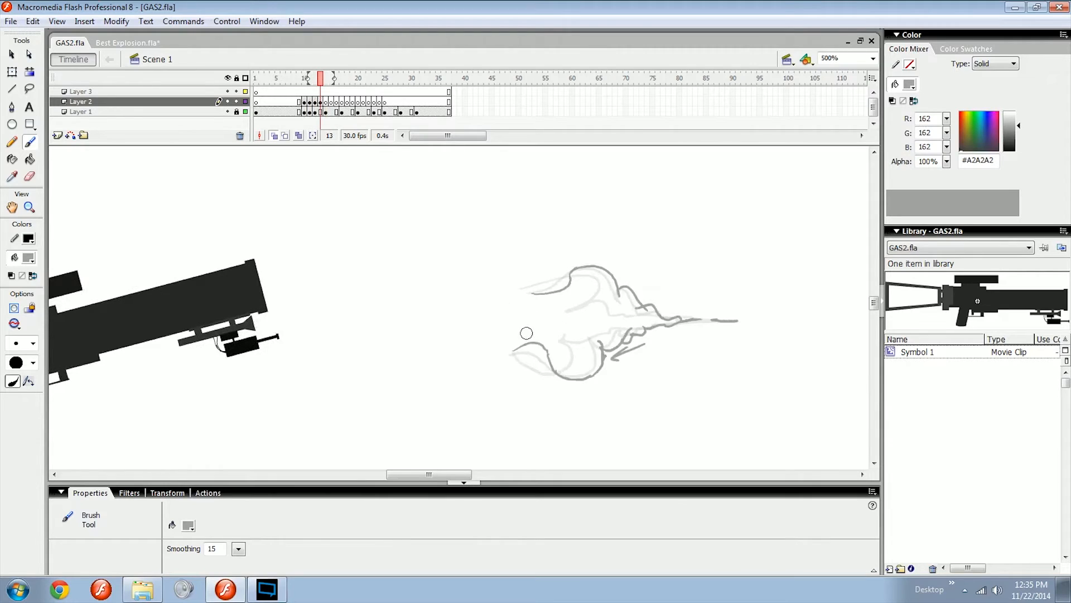
{"action": "key", "text": "period"}
{"action": "key", "text": "comma"}
{"action": "key", "text": "comma"}
{"action": "key", "text": "comma"}
On frame 11, brush a bumpy wisp above the muzzle smoke and a line curving down to the upper trail's start.
{"action": "left_click_drag", "start_coordinate": [506, 327], "coordinate": [492, 308]}
{"action": "key", "text": "ctrl+equal"}
{"action": "key", "text": "comma"}
{"action": "key", "text": "period"}
{"action": "left_click_drag", "start_coordinate": [461, 212], "coordinate": [459, 311]}
{"action": "left_click_drag", "start_coordinate": [496, 276], "coordinate": [535, 314]}
{"action": "key", "text": "comma"}
{"action": "key", "text": "period"}
{"action": "key", "text": "comma"}
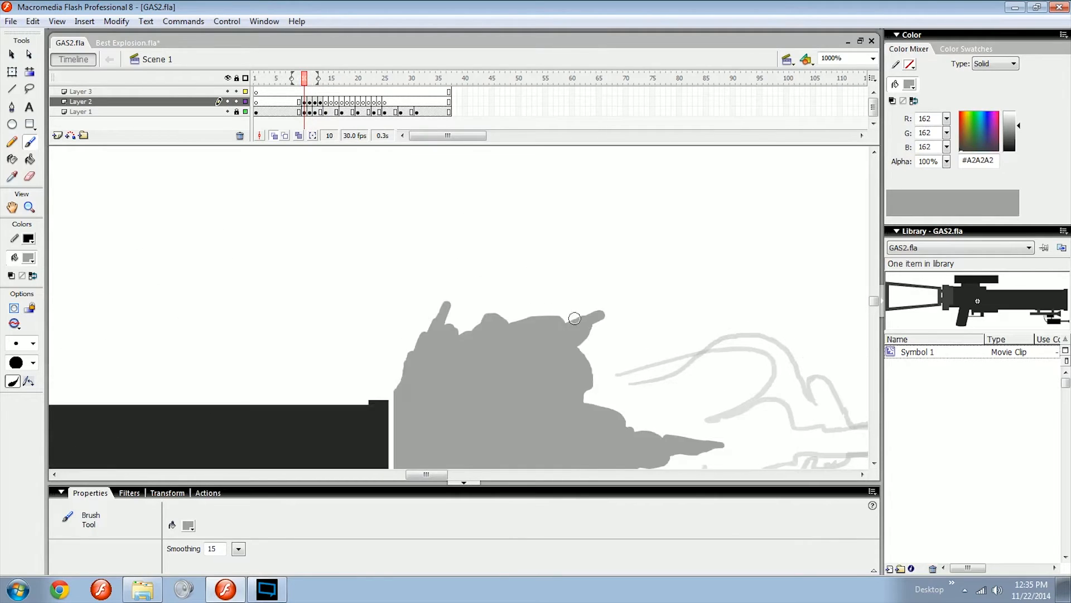
{"action": "left_click_drag", "start_coordinate": [600, 329], "coordinate": [543, 356]}
{"action": "key", "text": "period"}
{"action": "mouse_move", "coordinate": [552, 394]}
{"action": "left_mouse_down"}
{"action": "mouse_move", "coordinate": [578, 336]}
{"action": "mouse_move", "coordinate": [566, 323]}
{"action": "mouse_move", "coordinate": [563, 359]}
{"action": "mouse_move", "coordinate": [621, 295]}
{"action": "mouse_move", "coordinate": [478, 352]}
{"action": "left_mouse_up"}
On frame 12, brush a hooked curl above the upper trail with a small blob at its back end.
{"action": "mouse_move", "coordinate": [572, 363]}
{"action": "left_mouse_down"}
{"action": "mouse_move", "coordinate": [558, 326]}
{"action": "mouse_move", "coordinate": [500, 324]}
{"action": "mouse_move", "coordinate": [525, 333]}
{"action": "mouse_move", "coordinate": [527, 313]}
{"action": "mouse_move", "coordinate": [538, 372]}
{"action": "left_mouse_up"}
{"action": "key", "text": "."}
{"action": "key", "text": "ctrl+z"}
{"action": "left_click", "coordinate": [500, 330]}
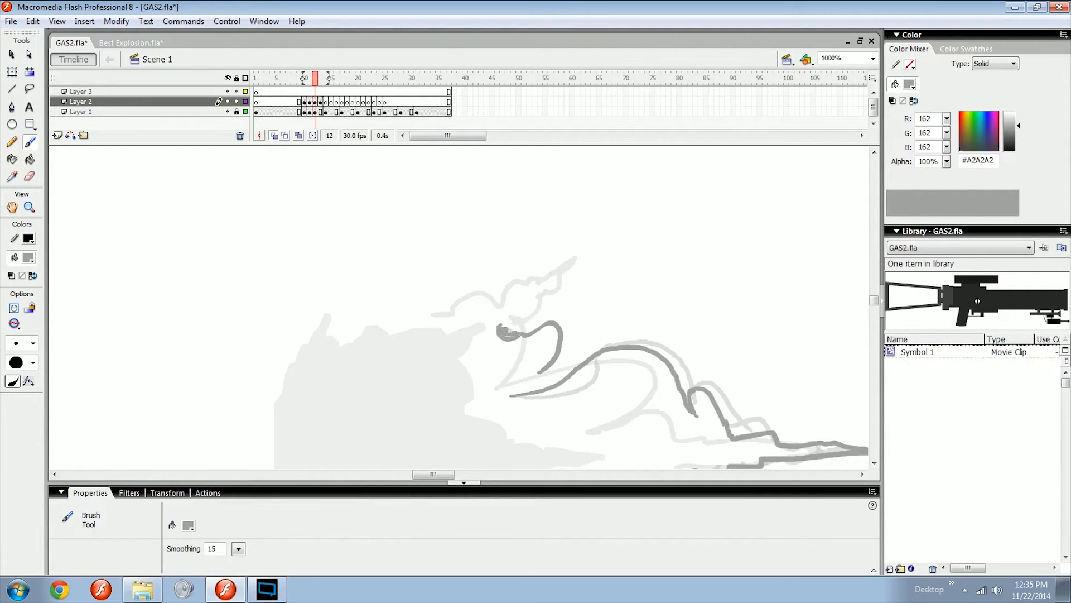
{"action": "key", "text": "."}
{"action": "key", "text": "."}
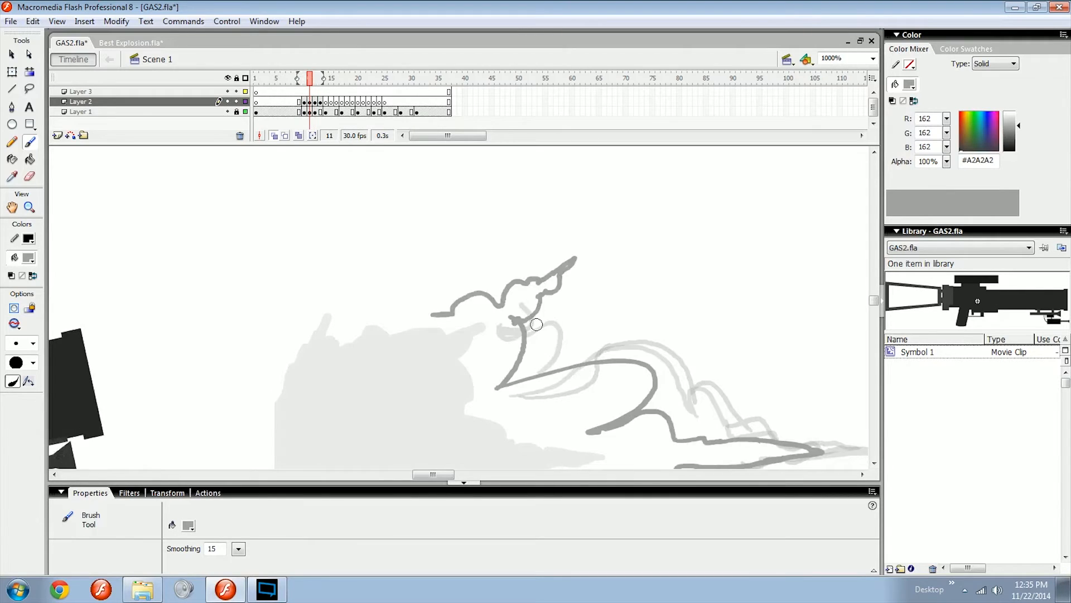
{"action": "key", "text": "."}
{"action": "left_click_drag", "start_coordinate": [582, 273], "coordinate": [535, 307]}
{"action": "left_click_drag", "start_coordinate": [546, 288], "coordinate": [553, 301]}
{"action": "mouse_move", "coordinate": [519, 371]}
{"action": "left_mouse_down"}
{"action": "mouse_move", "coordinate": [547, 320]}
{"action": "mouse_move", "coordinate": [542, 356]}
{"action": "mouse_move", "coordinate": [575, 335]}
{"action": "left_mouse_up"}
{"action": "key", "text": "ctrl+z"}
{"action": "key", "text": "ctrl+z"}
{"action": "key", "text": "ctrl+z"}
{"action": "key", "text": "ctrl+z"}
{"action": "key", "text": "ctrl+z"}
On frame 13, brush the wisp's curl down into the upper trail and add a small hook at its back end.
{"action": "key", "text": "period"}
{"action": "key", "text": "period"}
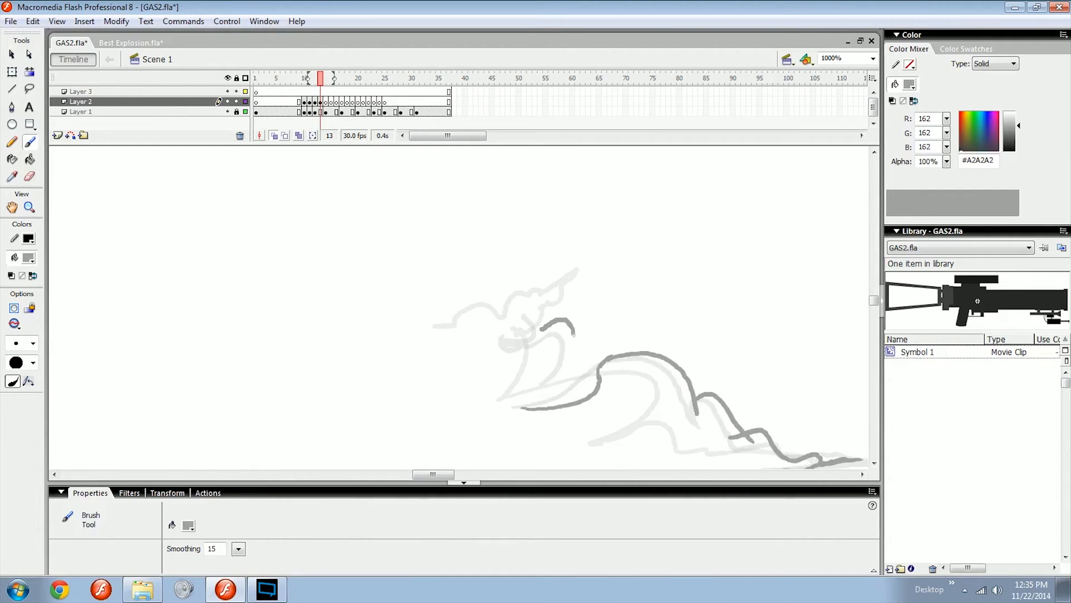
{"action": "left_click_drag", "start_coordinate": [536, 391], "coordinate": [532, 410]}
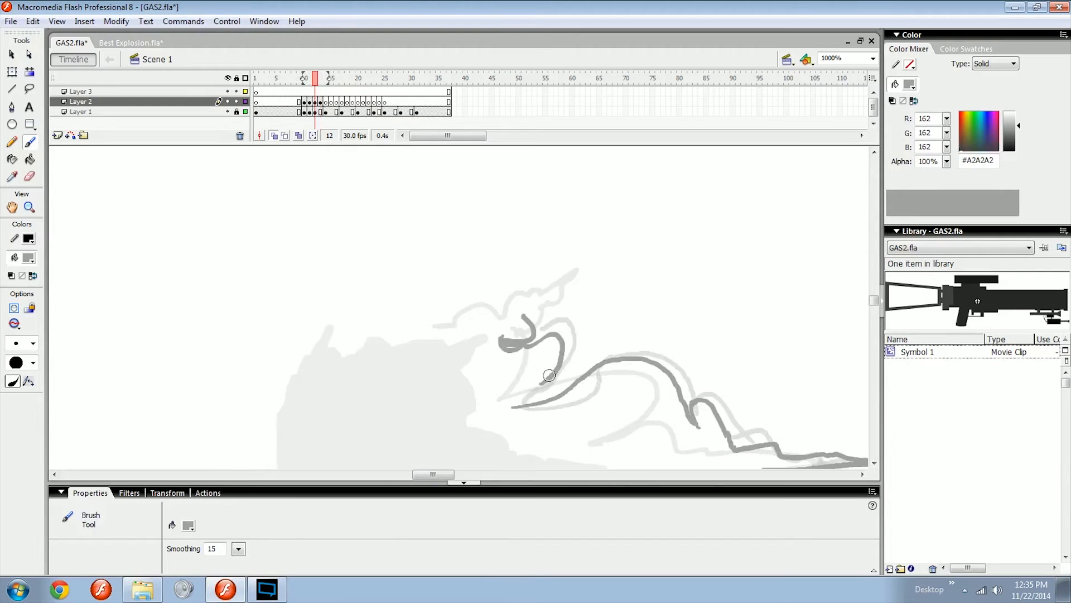
{"action": "key", "text": "period"}
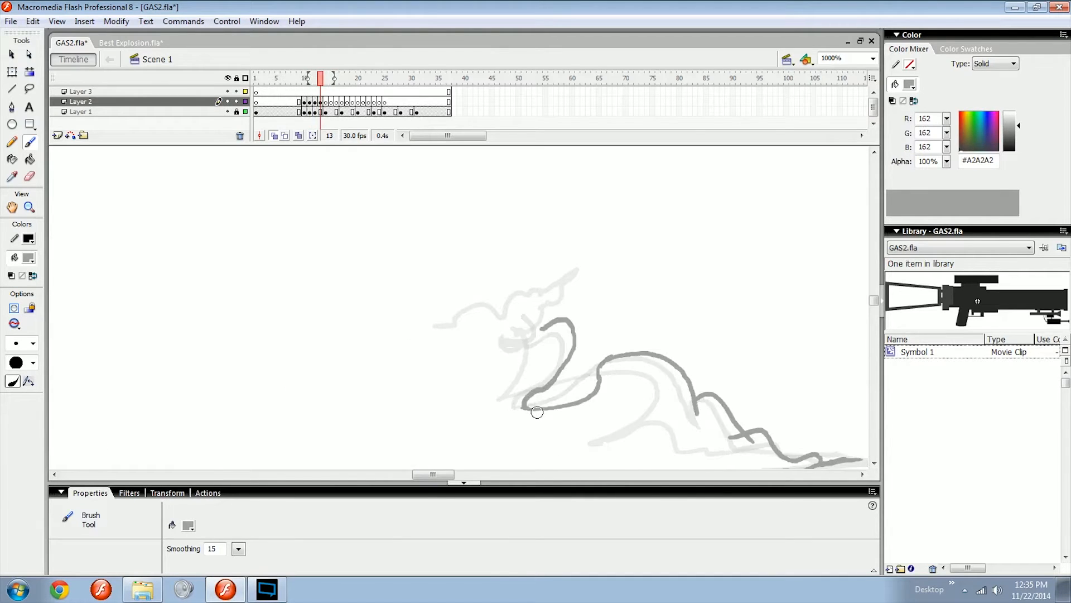
{"action": "scroll", "coordinate": [536, 405], "scroll_direction": "up", "scroll_amount": 1}
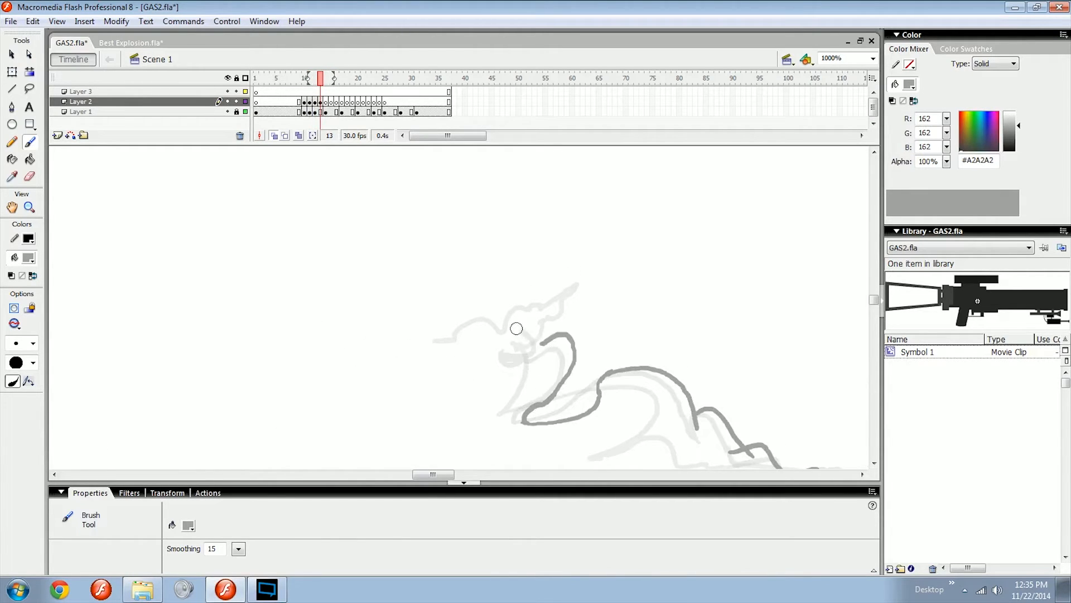
{"action": "left_click_drag", "start_coordinate": [502, 368], "coordinate": [564, 338]}
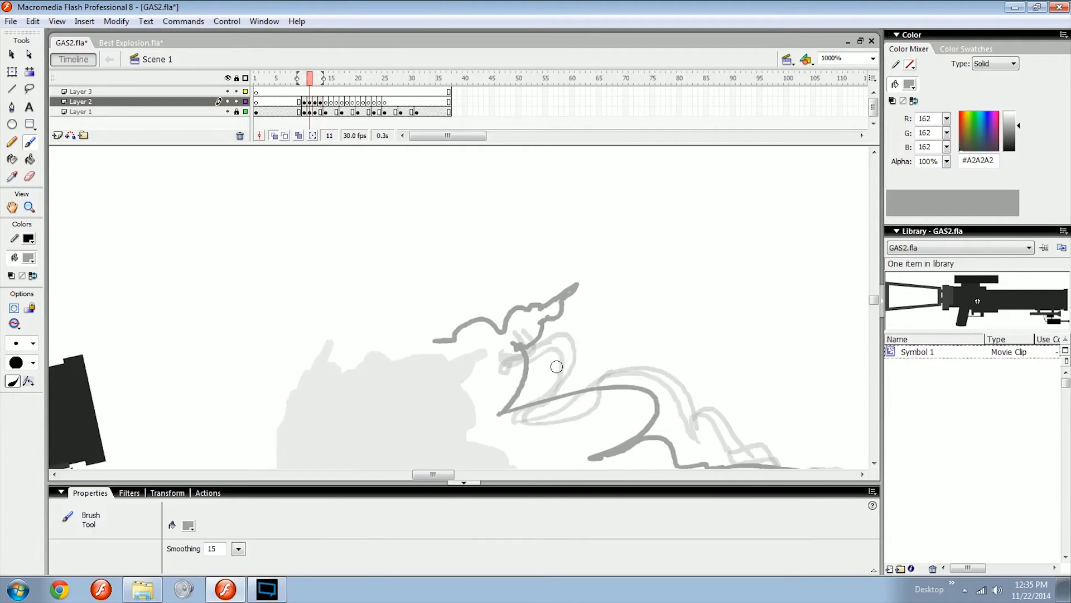
{"action": "mouse_move", "coordinate": [529, 312]}
{"action": "left_mouse_down"}
{"action": "mouse_move", "coordinate": [559, 347]}
{"action": "mouse_move", "coordinate": [540, 366]}
{"action": "left_mouse_up"}
On frame 14, brush the hooked curl above the upper trail, following the curl drawn on frame 13.
{"action": "key", "text": "comma"}
{"action": "key", "text": "comma"}
{"action": "key", "text": "period"}
{"action": "key", "text": "period"}
{"action": "key", "text": "period"}
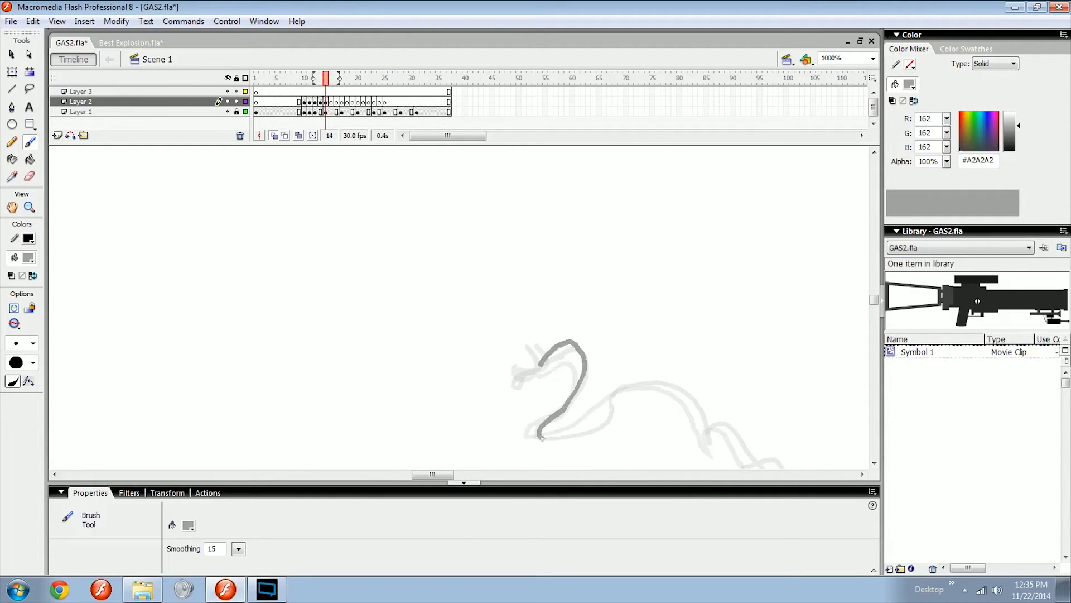
{"action": "key", "text": "comma"}
{"action": "mouse_move", "coordinate": [542, 439]}
{"action": "left_mouse_down"}
{"action": "mouse_move", "coordinate": [557, 444]}
{"action": "mouse_move", "coordinate": [555, 426]}
{"action": "mouse_move", "coordinate": [605, 371]}
{"action": "mouse_move", "coordinate": [573, 442]}
{"action": "left_mouse_up"}
{"action": "key", "text": "period"}
{"action": "key", "text": "q"}
{"action": "left_click", "coordinate": [581, 452]}
{"action": "key", "text": "n"}
{"action": "key", "text": "b"}
{"action": "key", "text": "comma"}
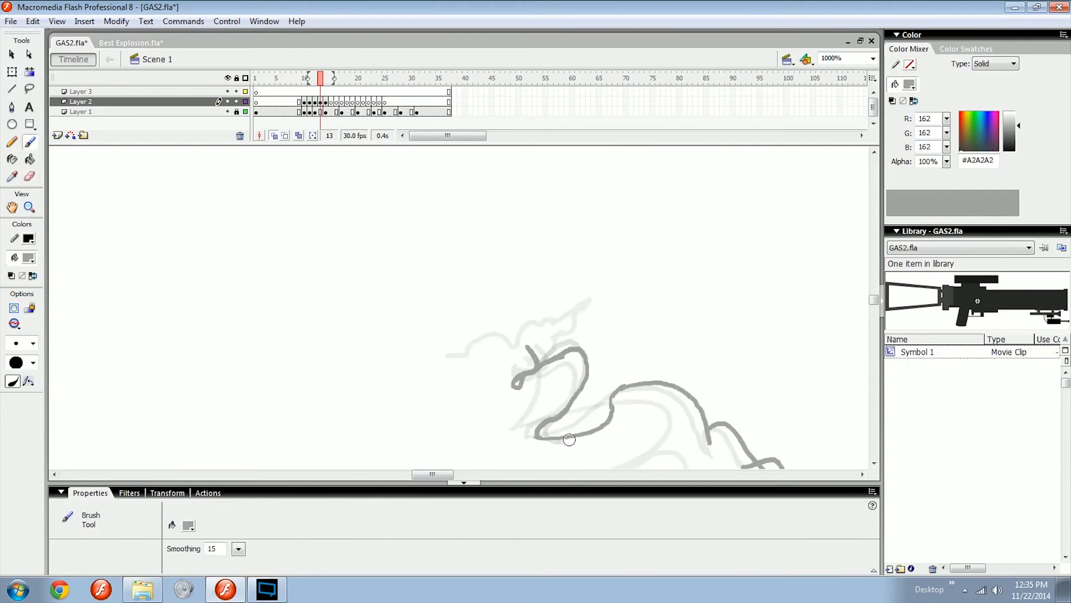
On frame 12, brush an arch above the upper trail, rising over the back end of frame 11's bumpy wisp.
{"action": "key", "text": "comma"}
{"action": "key", "text": "comma"}
{"action": "left_click_drag", "start_coordinate": [493, 367], "coordinate": [533, 354]}
{"action": "key", "text": "comma"}
{"action": "key", "text": "period"}
{"action": "key", "text": "period"}
{"action": "key", "text": "comma"}
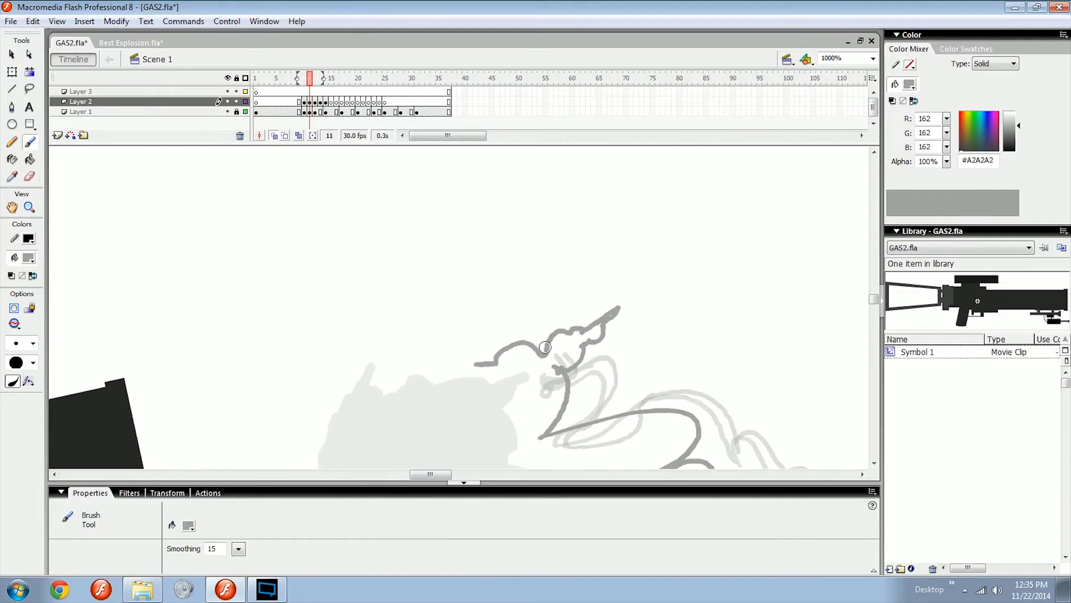
{"action": "key", "text": "comma"}
{"action": "key", "text": "period"}
{"action": "key", "text": "period"}
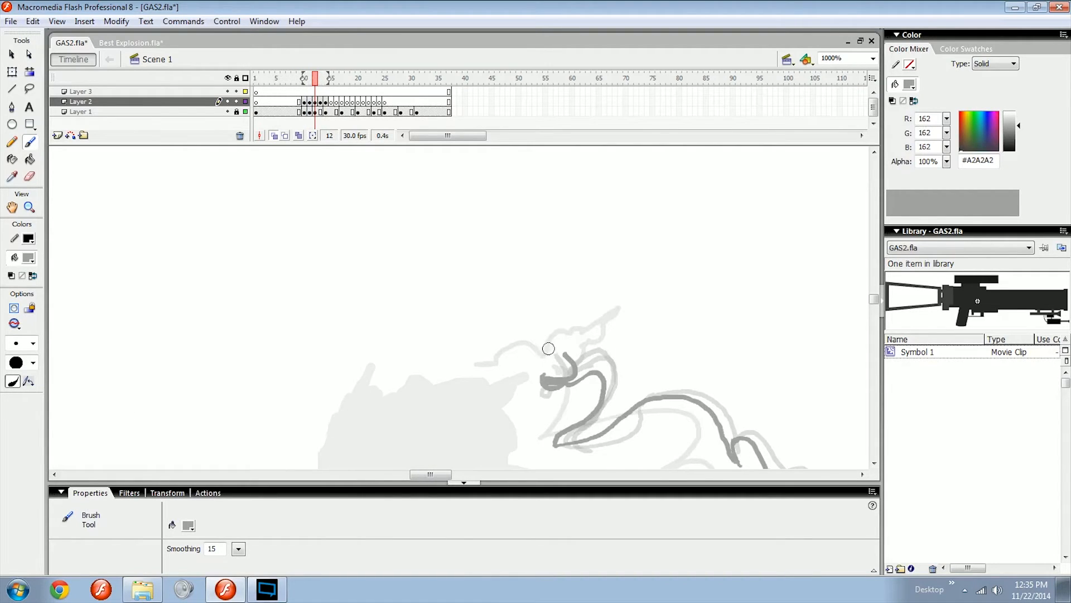
{"action": "left_click_drag", "start_coordinate": [511, 334], "coordinate": [497, 366]}
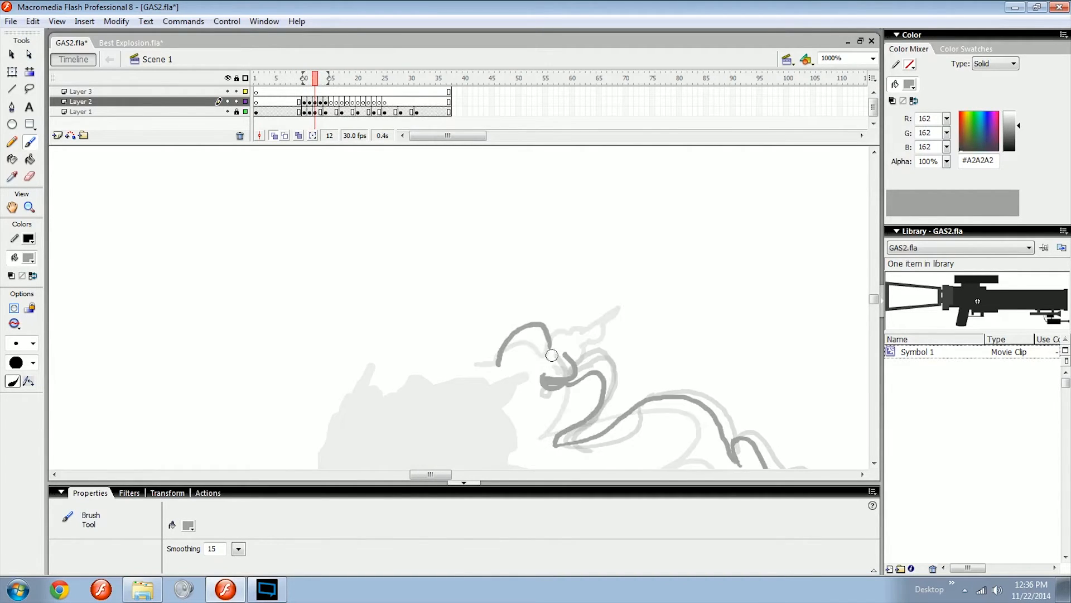
On frame 12, clean up the arch's front end with a small hook and brush the wisp's bumpy outline out to a pointed tip.
{"action": "key", "text": "e"}
{"action": "mouse_move", "coordinate": [548, 339]}
{"action": "left_mouse_down"}
{"action": "mouse_move", "coordinate": [553, 349]}
{"action": "mouse_move", "coordinate": [554, 331]}
{"action": "left_mouse_up"}
{"action": "key", "text": "b"}
{"action": "key", "text": "comma"}
{"action": "key", "text": "period"}
{"action": "key", "text": "e"}
{"action": "key", "text": "b"}
{"action": "key", "text": "comma"}
{"action": "key", "text": "period"}
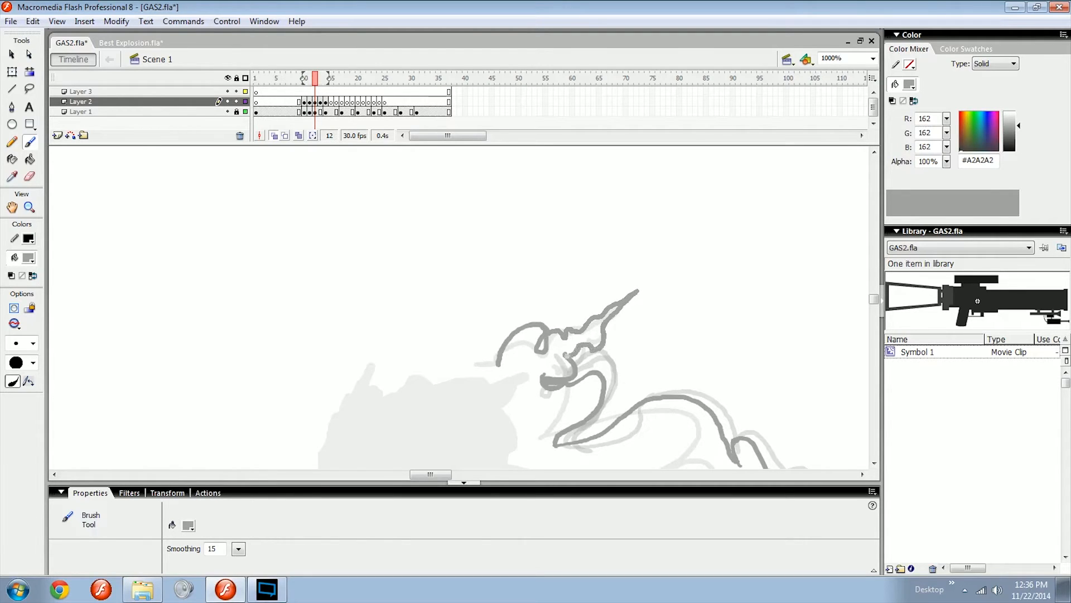
On frame 13, brush the wisp's arch slightly above frame 12's arch and add a small loop at its front end.
{"action": "key", "text": "comma"}
{"action": "mouse_move", "coordinate": [566, 356]}
{"action": "left_mouse_down"}
{"action": "mouse_move", "coordinate": [576, 361]}
{"action": "mouse_move", "coordinate": [540, 347]}
{"action": "left_mouse_up"}
{"action": "key", "text": "period"}
{"action": "key", "text": "comma"}
{"action": "key", "text": "period"}
{"action": "key", "text": "ctrl+minus"}
{"action": "key", "text": "ctrl+equal"}
{"action": "key", "text": "comma"}
{"action": "key", "text": "period"}
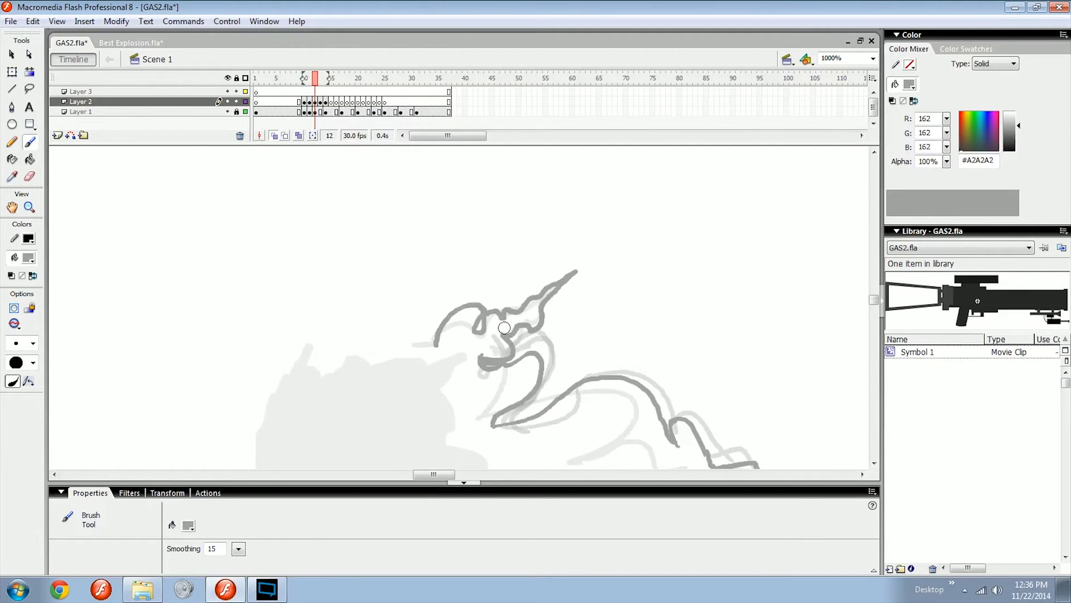
{"action": "key", "text": "period"}
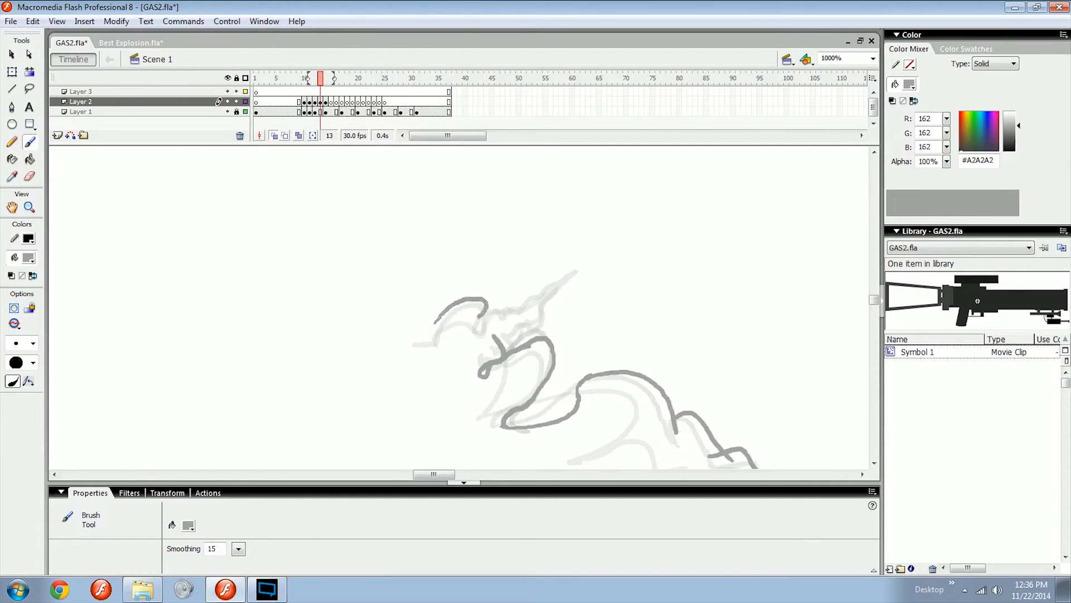
{"action": "left_click_drag", "start_coordinate": [469, 333], "coordinate": [474, 324]}
On frame 12, draw a temporary arrow pointing down at the wisp's dip and delete it.
{"action": "key", "text": "comma"}
{"action": "left_click_drag", "start_coordinate": [508, 272], "coordinate": [509, 316]}
{"action": "key", "text": "period"}
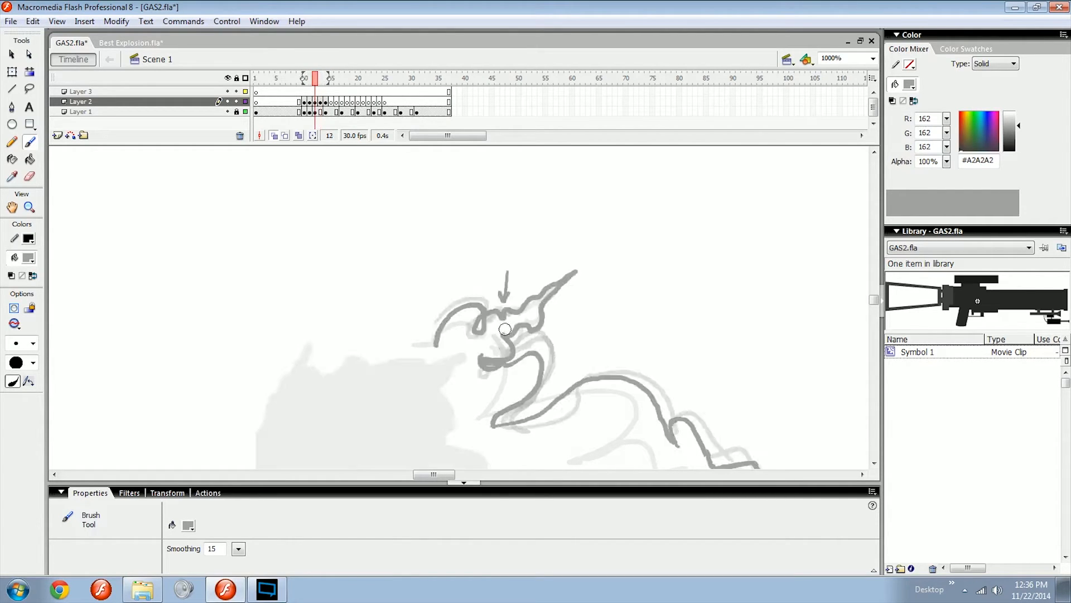
{"action": "key", "text": "comma"}
{"action": "left_click", "coordinate": [505, 297], "text": "ctrl"}
{"action": "key", "text": "Delete"}
On frame 13, brush the wisp's jagged top edge up to a pointed tip and close its underside.
{"action": "key", "text": "period"}
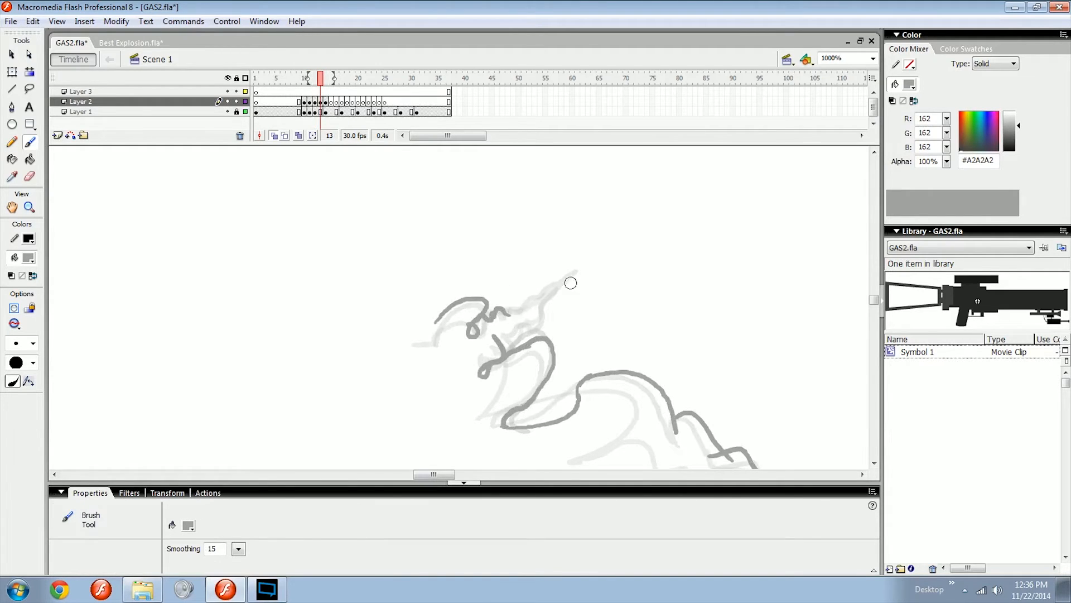
{"action": "key", "text": "comma"}
{"action": "key", "text": "period"}
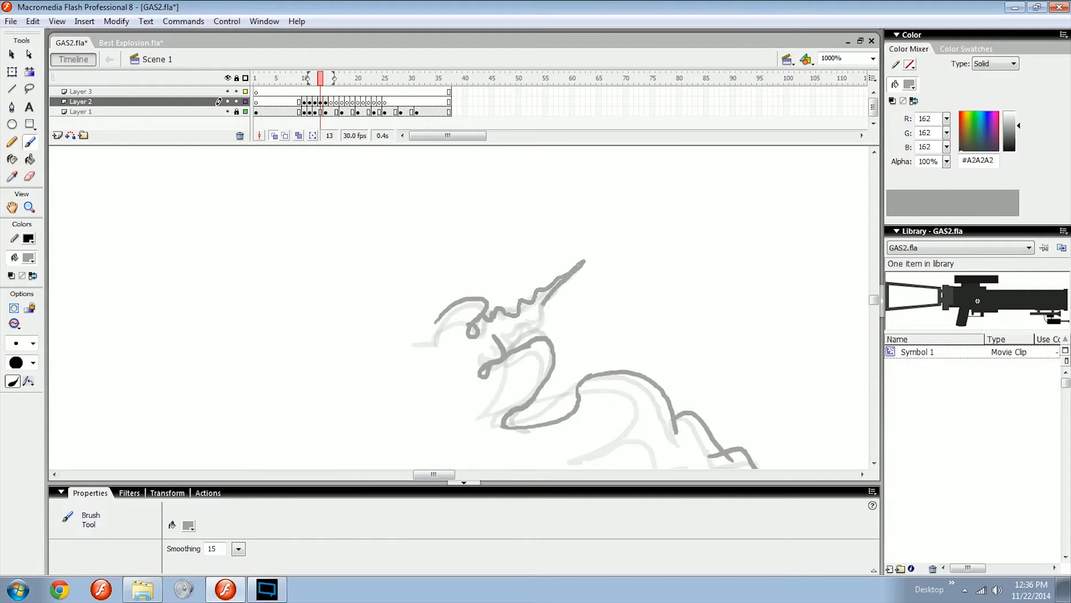
{"action": "key", "text": "comma"}
{"action": "key", "text": "period"}
{"action": "key", "text": "comma"}
{"action": "key", "text": "period"}
{"action": "left_click_drag", "start_coordinate": [555, 345], "coordinate": [520, 292]}
Save the file and preview the smoke motion up to frame 13.
{"action": "key", "text": "ctrl+minus"}
{"action": "key", "text": "ctrl+minus"}
{"action": "key", "text": "ctrl+s"}
{"action": "key", "text": "ctrl+equal"}
{"action": "key", "text": "Return"}
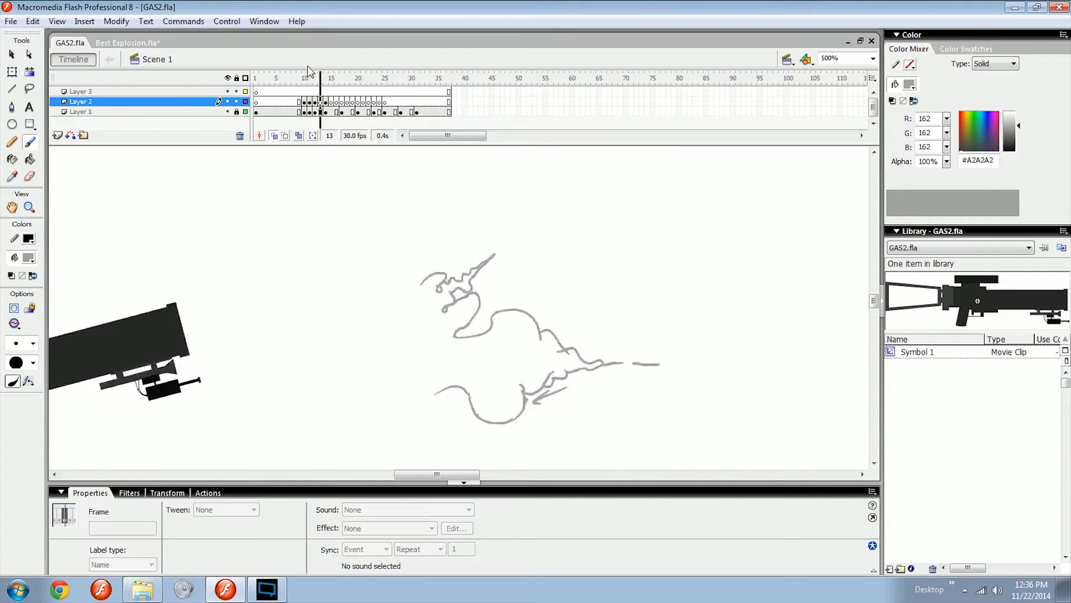
{"action": "left_click", "coordinate": [293, 82]}
{"action": "left_click_drag", "start_coordinate": [293, 82], "coordinate": [318, 81]}
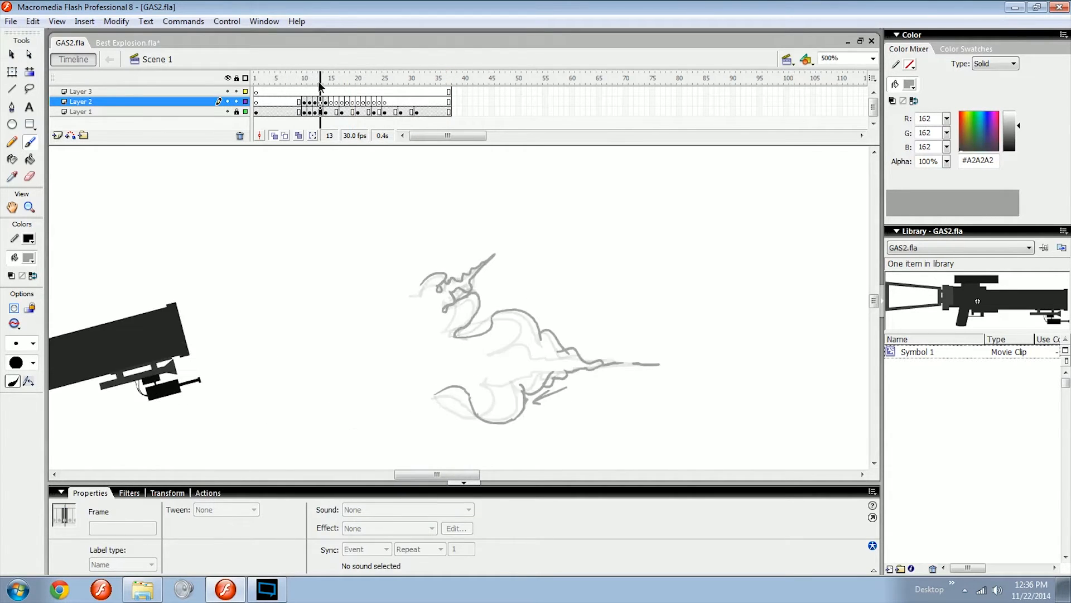
On frame 11, brush a large rounded bowl-shaped curve beneath the muzzle smoke.
{"action": "key", "text": "ctrl+equal"}
{"action": "left_click_drag", "start_coordinate": [653, 331], "coordinate": [512, 333]}
{"action": "key", "text": "comma"}
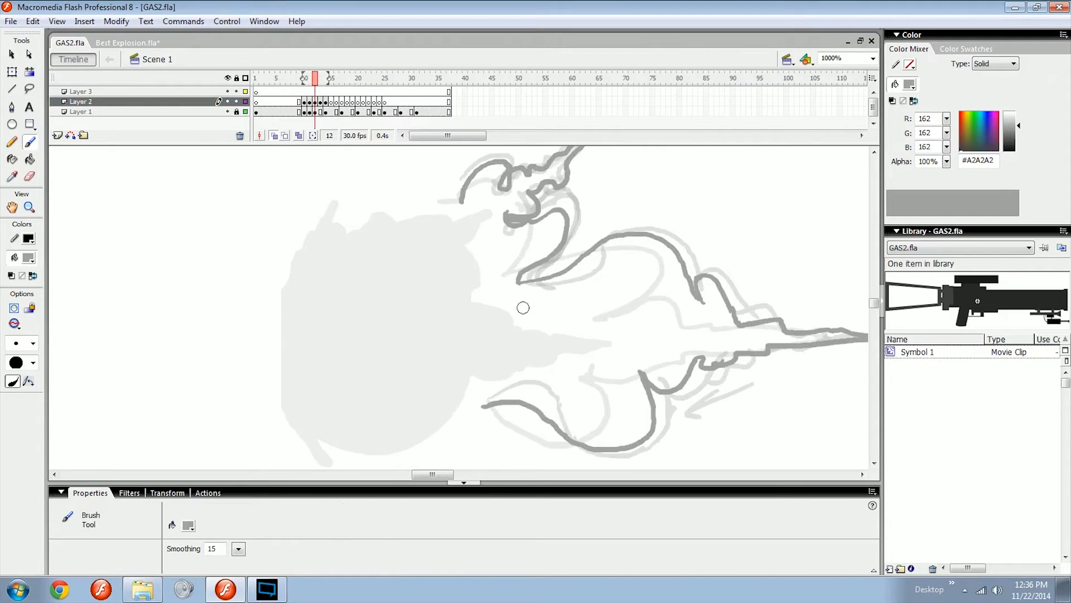
{"action": "key", "text": "comma"}
{"action": "key", "text": "comma"}
{"action": "mouse_move", "coordinate": [392, 268]}
{"action": "left_mouse_down"}
{"action": "mouse_move", "coordinate": [459, 285]}
{"action": "mouse_move", "coordinate": [423, 163]}
{"action": "left_mouse_up"}
{"action": "key", "text": "period"}
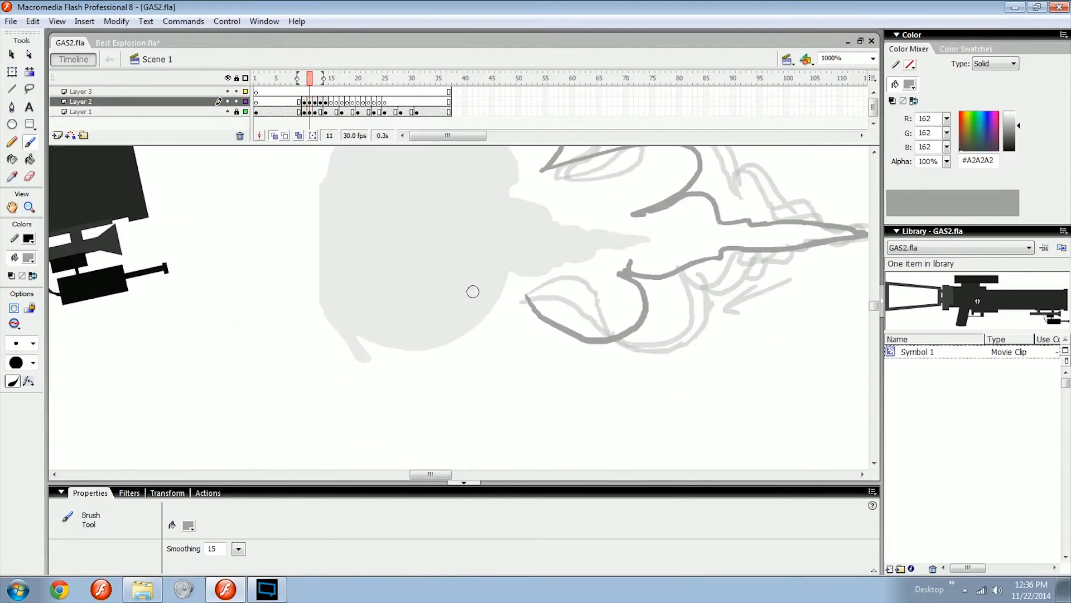
{"action": "mouse_move", "coordinate": [517, 334]}
{"action": "left_mouse_down"}
{"action": "mouse_move", "coordinate": [509, 292]}
{"action": "mouse_move", "coordinate": [517, 313]}
{"action": "left_mouse_up"}
{"action": "left_click_drag", "start_coordinate": [527, 230], "coordinate": [375, 391]}
{"action": "key", "text": "ctrl+z"}
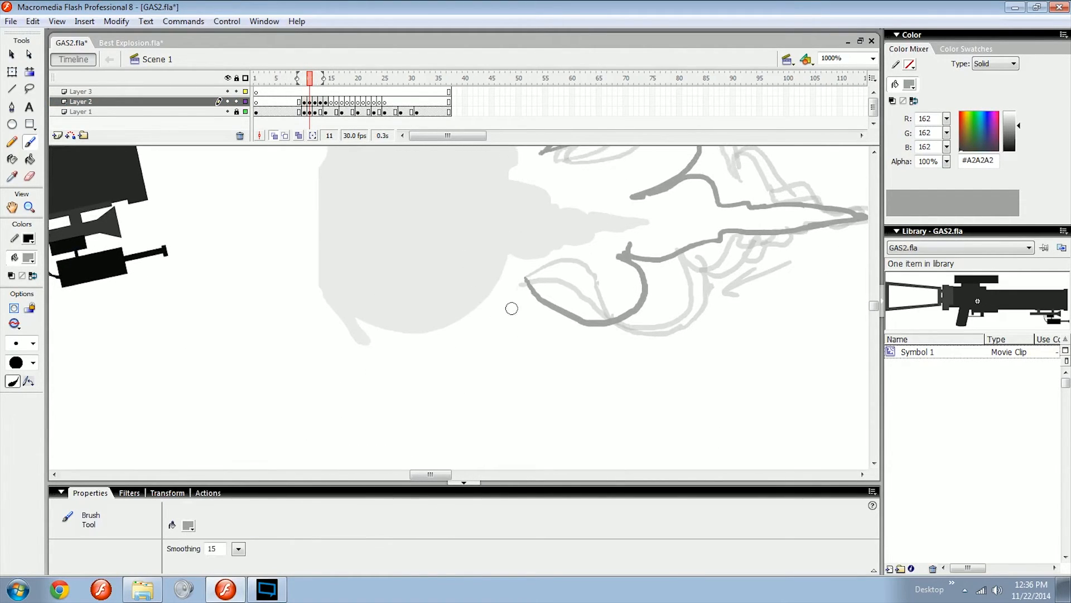
{"action": "mouse_move", "coordinate": [367, 289]}
{"action": "left_mouse_down"}
{"action": "mouse_move", "coordinate": [402, 403]}
{"action": "mouse_move", "coordinate": [506, 243]}
{"action": "left_mouse_up"}
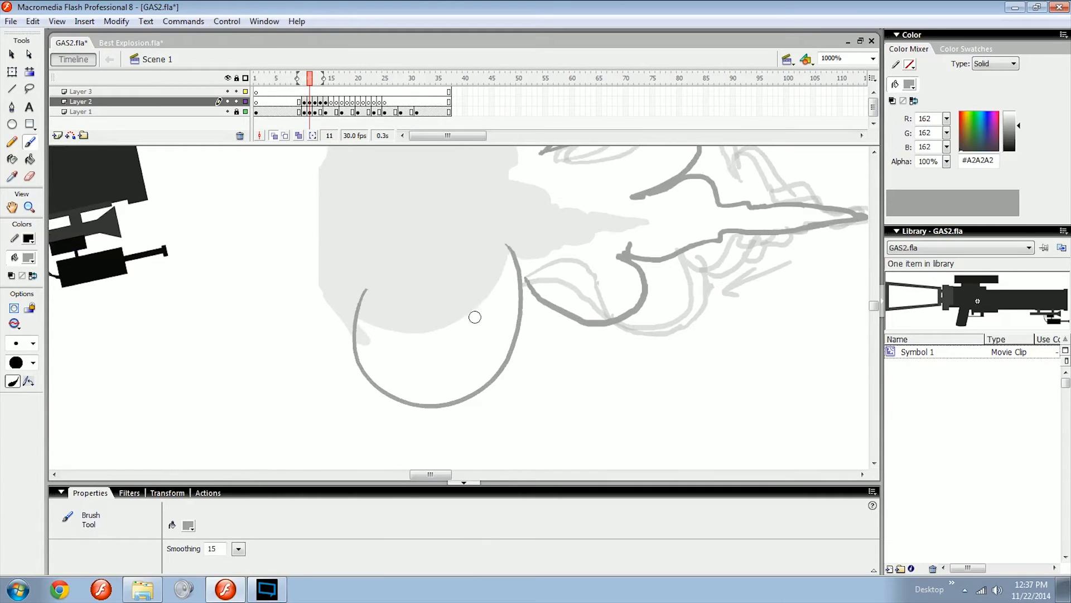
On frame 11, dab a small blob where the bowl curve meets the lower trail and compare the shape with frame 10.
{"action": "left_click_drag", "start_coordinate": [474, 345], "coordinate": [460, 347]}
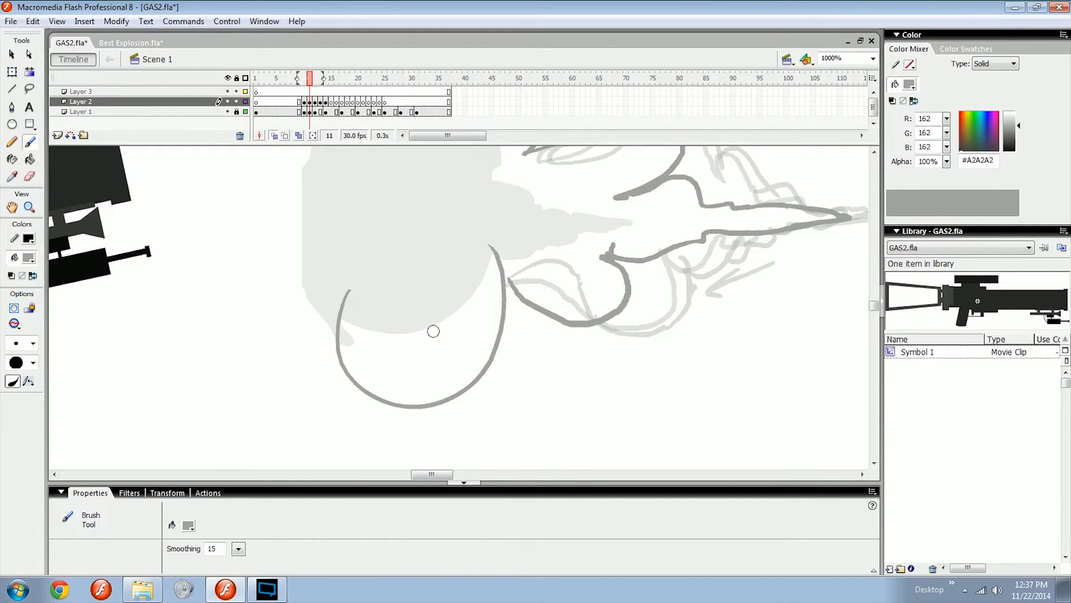
{"action": "left_click_drag", "start_coordinate": [485, 319], "coordinate": [507, 366]}
{"action": "key", "text": "ctrl+minus"}
{"action": "key", "text": "ctrl+equal"}
{"action": "mouse_move", "coordinate": [459, 299]}
{"action": "left_mouse_down"}
{"action": "mouse_move", "coordinate": [470, 311]}
{"action": "mouse_move", "coordinate": [498, 273]}
{"action": "mouse_move", "coordinate": [495, 337]}
{"action": "left_mouse_up"}
{"action": "key", "text": "ctrl+minus"}
{"action": "key", "text": "ctrl+equal"}
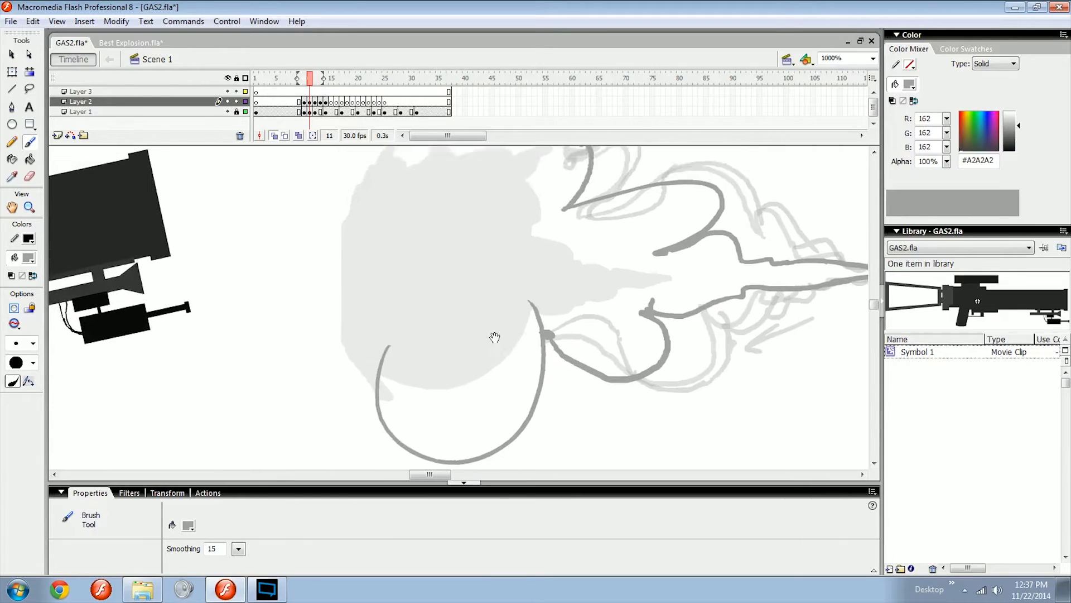
{"action": "key", "text": "ctrl+minus"}
{"action": "key", "text": "comma"}
{"action": "key", "text": "comma"}
{"action": "key", "text": "period"}
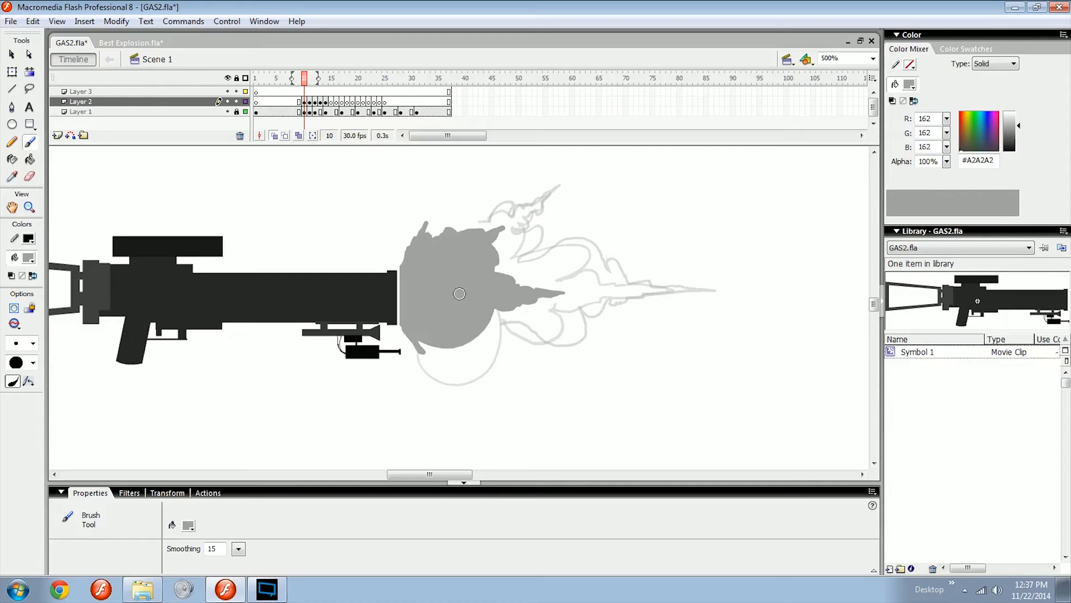
{"action": "key", "text": "period"}
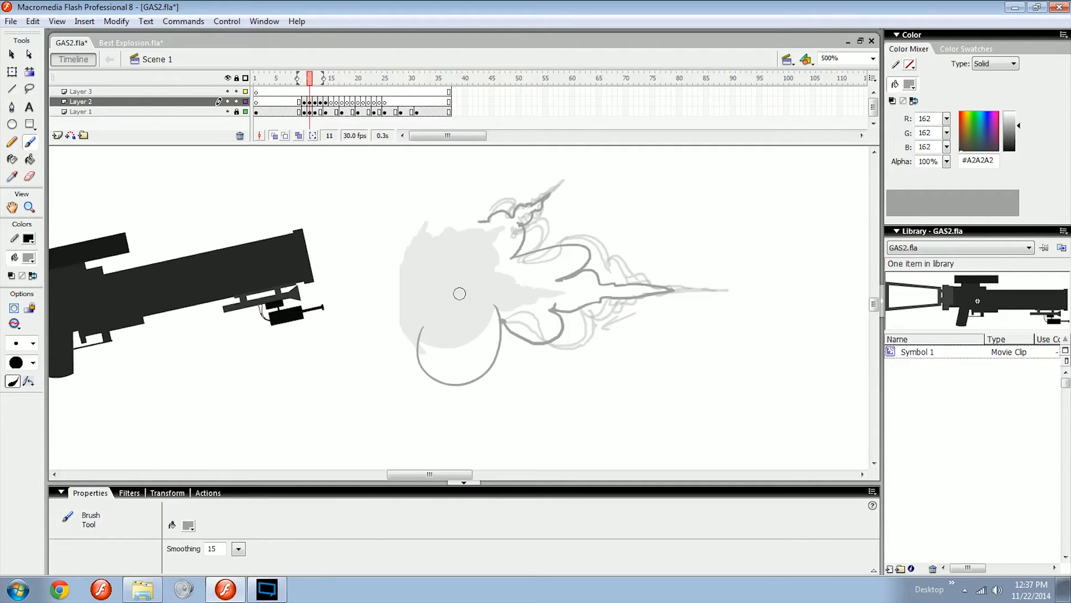
On frame 11, brush an inner curl from the bowl curve up over the muzzle smoke and clean its jagged join into a smooth hook.
{"action": "key", "text": "ctrl+equal"}
{"action": "key", "text": "ctrl+z"}
{"action": "mouse_move", "coordinate": [534, 366]}
{"action": "left_mouse_down"}
{"action": "mouse_move", "coordinate": [514, 366]}
{"action": "mouse_move", "coordinate": [507, 392]}
{"action": "mouse_move", "coordinate": [445, 362]}
{"action": "mouse_move", "coordinate": [450, 306]}
{"action": "left_mouse_up"}
{"action": "key", "text": "ctrl+minus"}
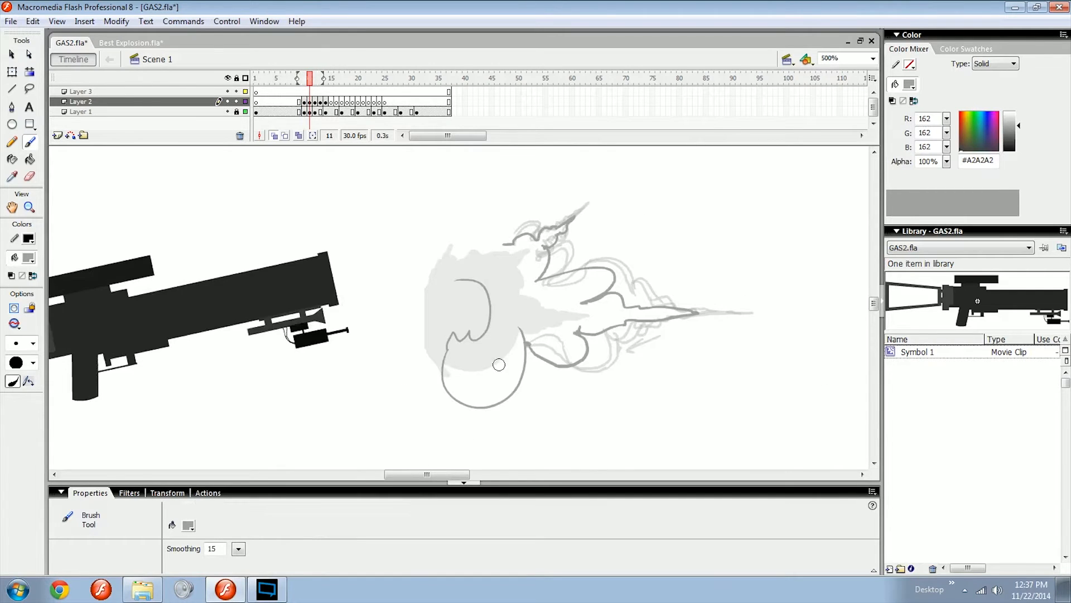
{"action": "key", "text": "ctrl+equal"}
{"action": "key", "text": "e"}
{"action": "mouse_move", "coordinate": [443, 319]}
{"action": "left_mouse_down"}
{"action": "mouse_move", "coordinate": [447, 352]}
{"action": "mouse_move", "coordinate": [451, 295]}
{"action": "mouse_move", "coordinate": [517, 324]}
{"action": "left_mouse_up"}
{"action": "key", "text": "b"}
{"action": "key", "text": "ctrl+minus"}
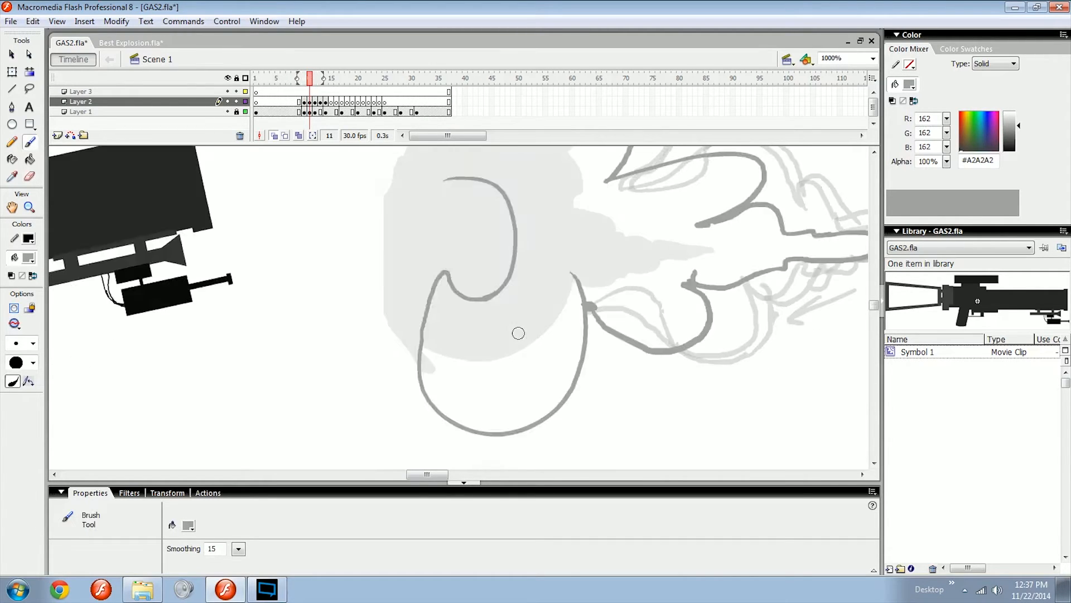
On frame 12, brush a larger bowl curve just outside frame 11's bowl, reaching up to the lower trail.
{"action": "key", "text": "."}
{"action": "left_click_drag", "start_coordinate": [480, 343], "coordinate": [425, 282]}
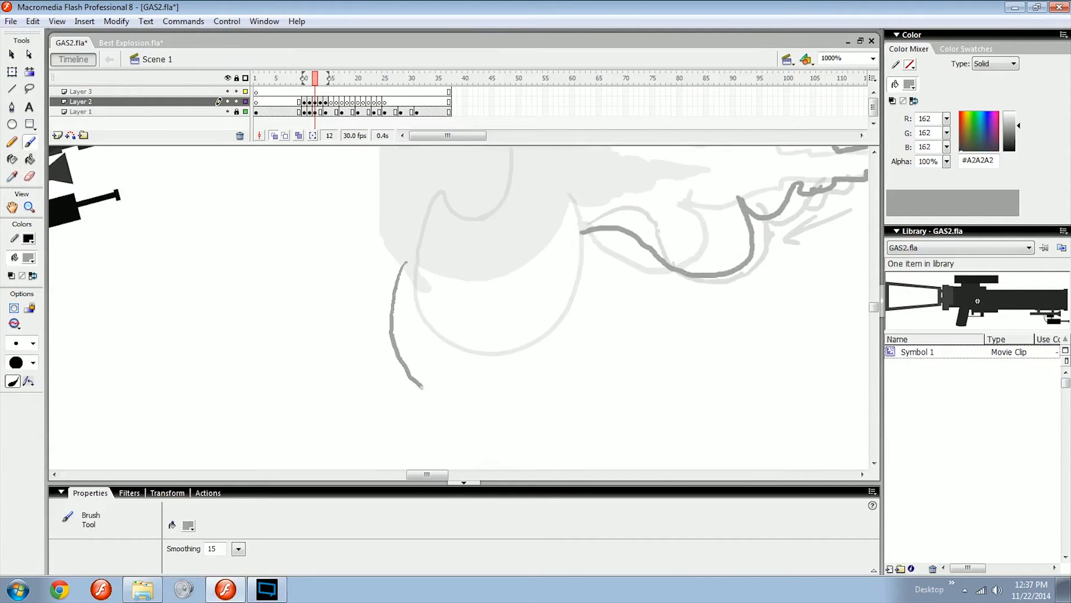
{"action": "mouse_move", "coordinate": [509, 385]}
{"action": "left_mouse_down"}
{"action": "mouse_move", "coordinate": [547, 352]}
{"action": "mouse_move", "coordinate": [566, 282]}
{"action": "left_mouse_up"}
{"action": "left_click_drag", "start_coordinate": [565, 244], "coordinate": [502, 382]}
{"action": "key", "text": "ctrl+minus"}
{"action": "key", "text": "."}
{"action": "key", "text": "."}
{"action": "key", "text": "."}
{"action": "key", "text": "ctrl+equal"}
{"action": "key", "text": "ctrl+minus"}
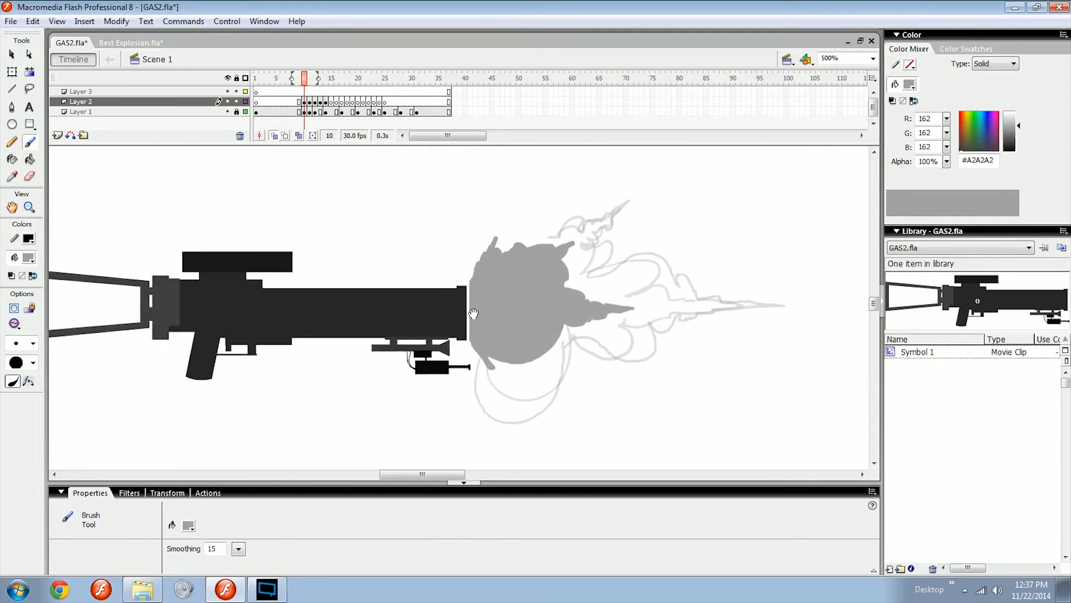
On frame 10, erase the muzzle smoke's back edge into a concave curve facing the barrel.
{"action": "key", "text": "ctrl+equal"}
{"action": "key", "text": "e"}
{"action": "left_click_drag", "start_coordinate": [475, 252], "coordinate": [470, 363]}
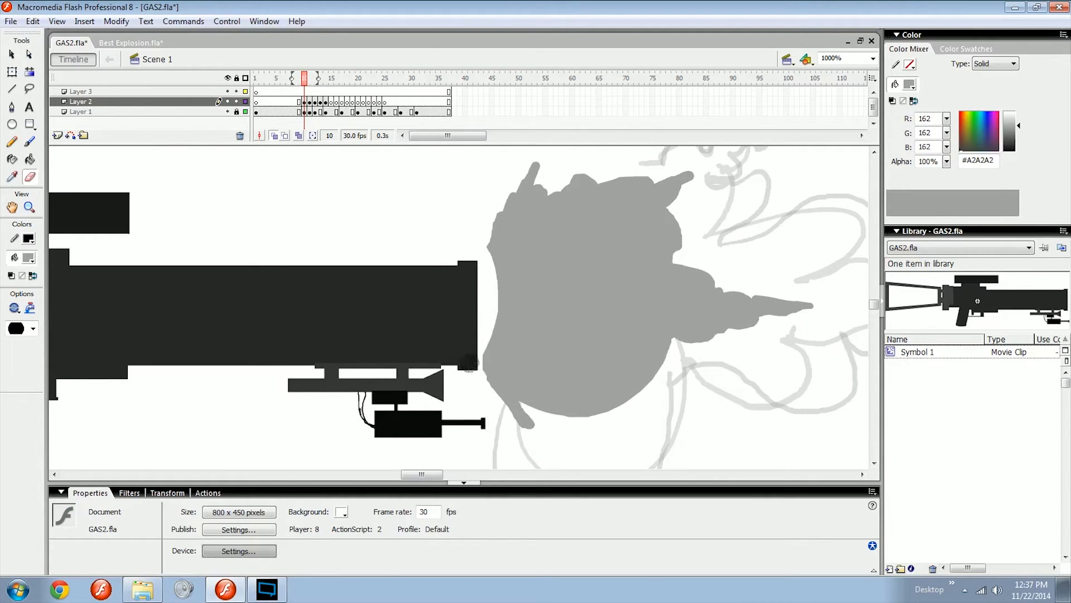
{"action": "key", "text": "ctrl+z"}
{"action": "mouse_move", "coordinate": [466, 251]}
{"action": "left_mouse_down"}
{"action": "mouse_move", "coordinate": [462, 390]}
{"action": "mouse_move", "coordinate": [461, 382]}
{"action": "left_mouse_up"}
{"action": "key", "text": "ctrl+z"}
{"action": "key", "text": "ctrl+minus"}
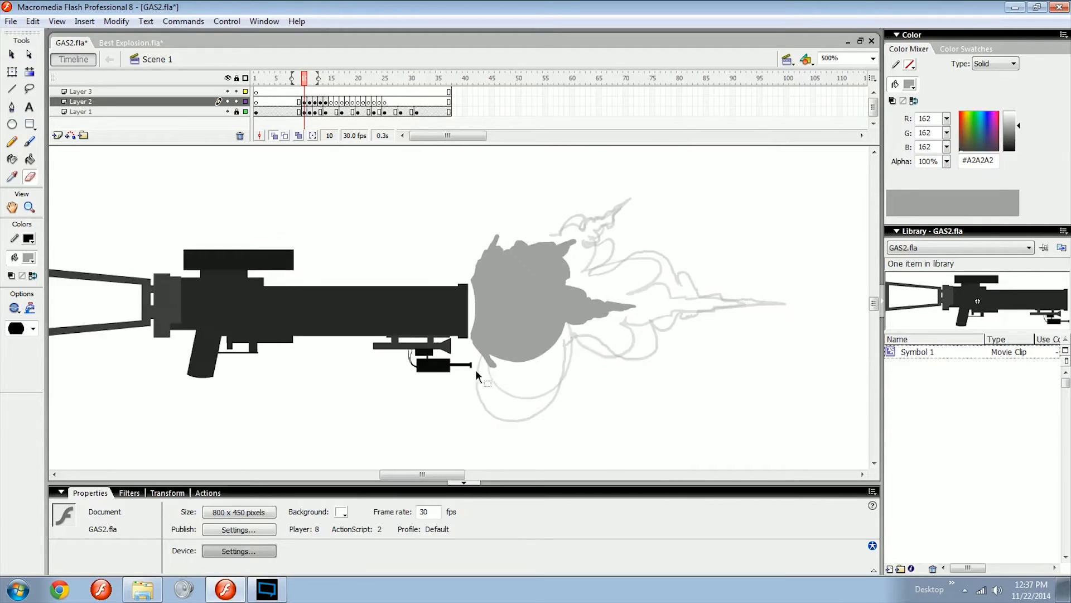
{"action": "key", "text": "ctrl+equal"}
{"action": "key", "text": "ctrl+minus"}
{"action": "key", "text": "b"}
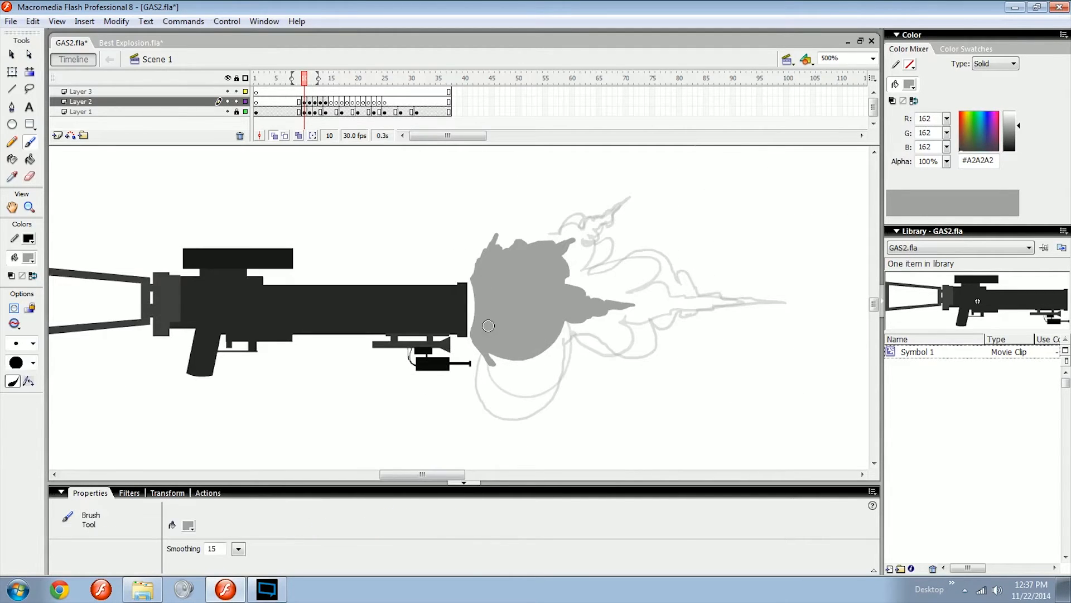
{"action": "key", "text": "ctrl+equal"}
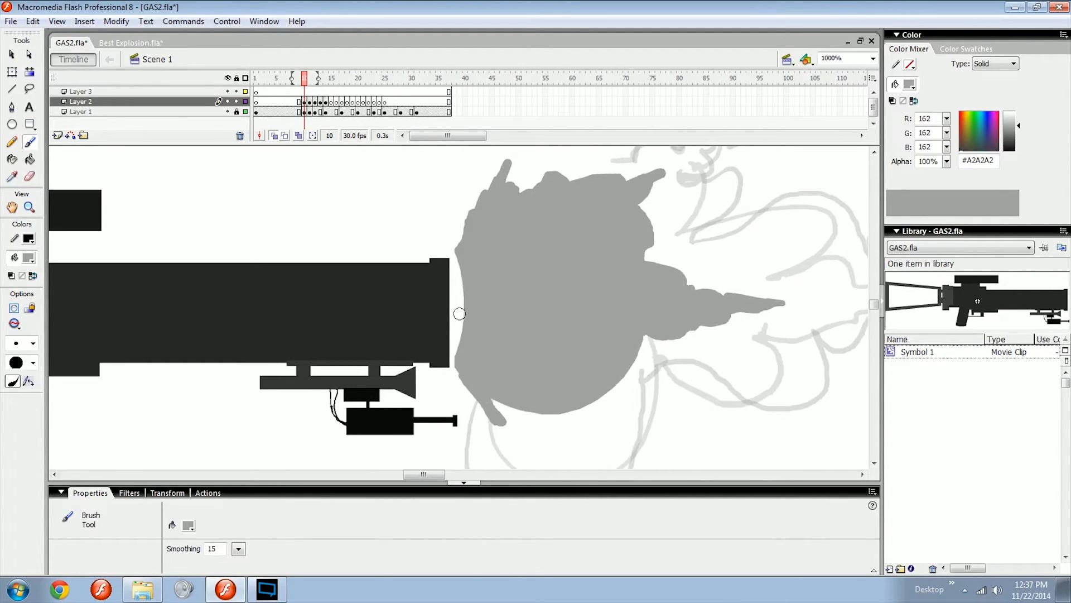
{"action": "key", "text": "."}
{"action": "mouse_move", "coordinate": [452, 255]}
{"action": "left_mouse_down"}
{"action": "mouse_move", "coordinate": [416, 333]}
{"action": "mouse_move", "coordinate": [453, 255]}
{"action": "left_mouse_up"}
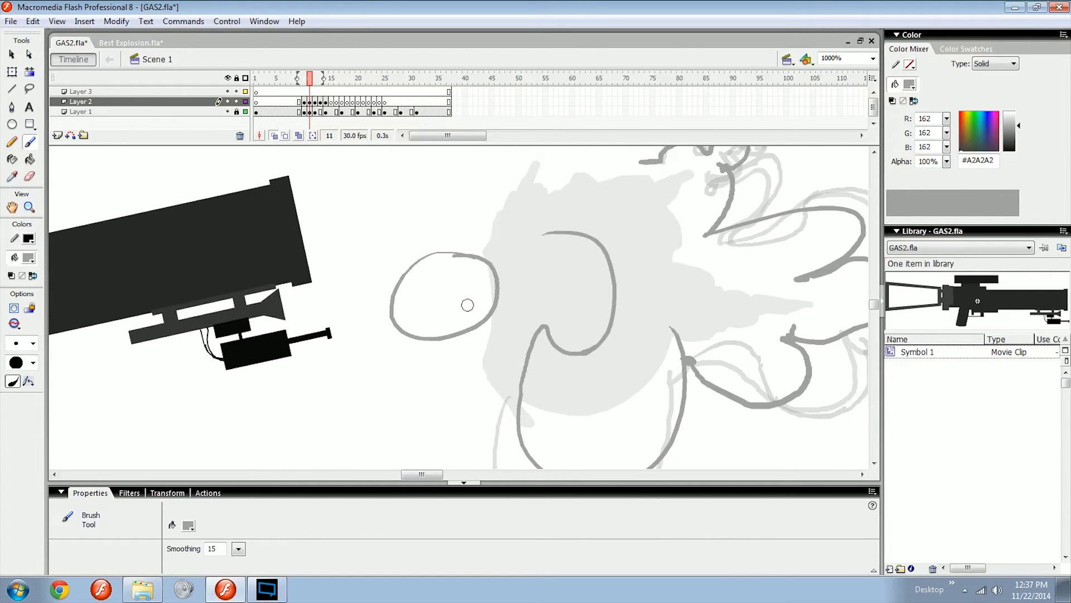
{"action": "key", "text": "ctrl+z"}
{"action": "mouse_move", "coordinate": [549, 295]}
{"action": "left_mouse_down"}
{"action": "mouse_move", "coordinate": [422, 303]}
{"action": "mouse_move", "coordinate": [572, 297]}
{"action": "mouse_move", "coordinate": [470, 321]}
{"action": "left_mouse_up"}
{"action": "key", "text": "ctrl+z"}
{"action": "key", "text": "ctrl+minus"}
{"action": "key", "text": "ctrl+equal"}
{"action": "key", "text": "ctrl+z"}
{"action": "key", "text": "ctrl+z"}
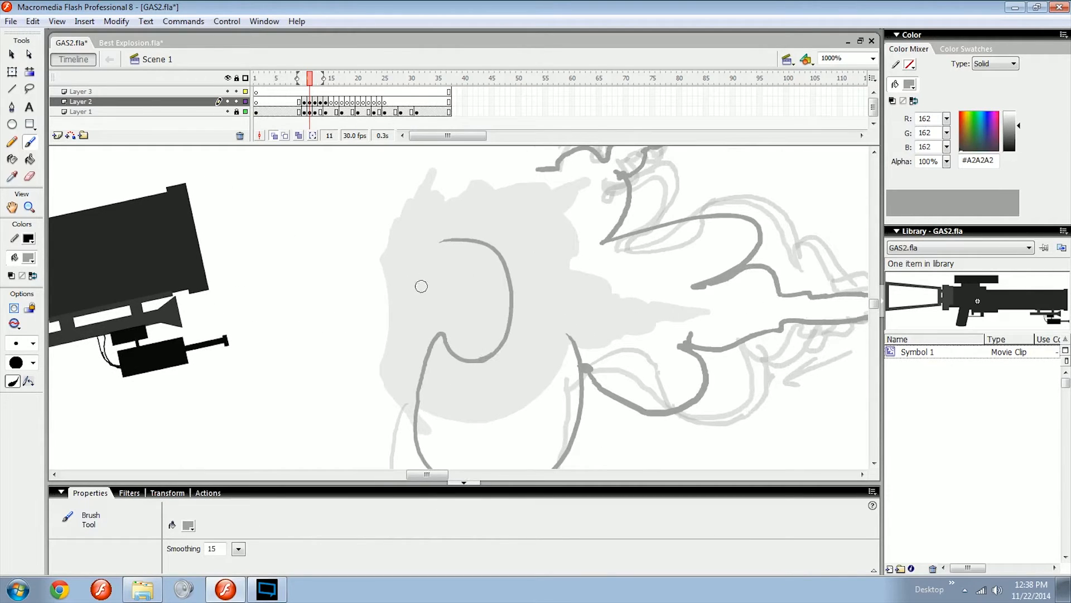
{"action": "left_click_drag", "start_coordinate": [377, 292], "coordinate": [458, 292]}
{"action": "mouse_move", "coordinate": [449, 282]}
{"action": "left_mouse_down"}
{"action": "mouse_move", "coordinate": [484, 295]}
{"action": "mouse_move", "coordinate": [463, 306]}
{"action": "left_mouse_up"}
{"action": "key", "text": "ctrl+z"}
{"action": "key", "text": "ctrl+z"}
{"action": "mouse_move", "coordinate": [331, 310]}
{"action": "left_mouse_down"}
{"action": "mouse_move", "coordinate": [455, 287]}
{"action": "mouse_move", "coordinate": [464, 342]}
{"action": "mouse_move", "coordinate": [477, 320]}
{"action": "mouse_move", "coordinate": [423, 332]}
{"action": "left_mouse_up"}
{"action": "key", "text": "ctrl+z"}
{"action": "key", "text": "ctrl+z"}
{"action": "key", "text": "ctrl+minus"}
{"action": "key", "text": "ctrl+equal"}
{"action": "left_click_drag", "start_coordinate": [507, 330], "coordinate": [368, 324]}
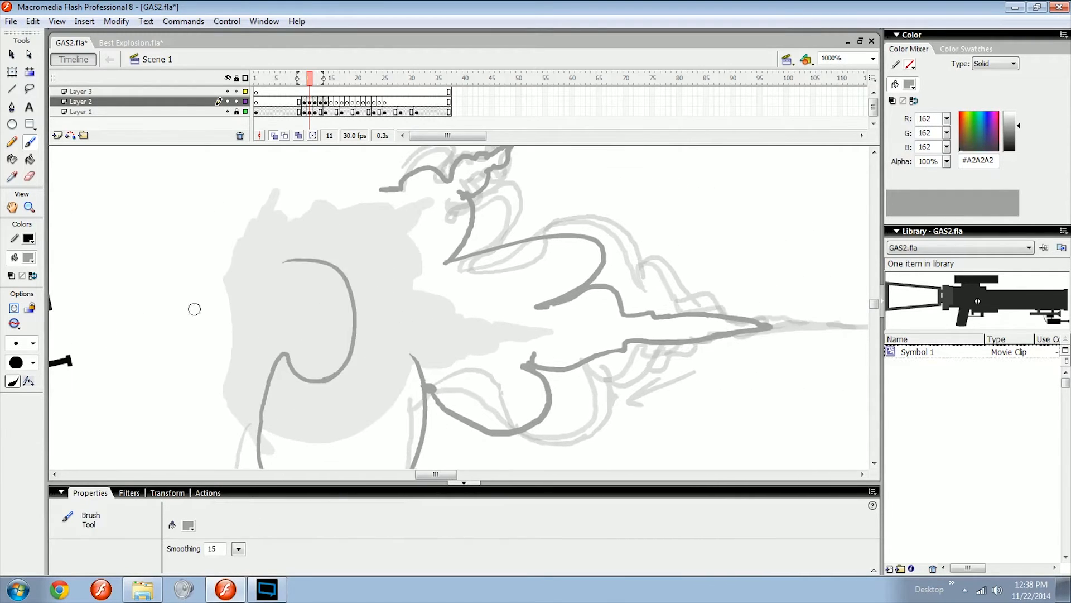
{"action": "mouse_move", "coordinate": [184, 313]}
{"action": "left_mouse_down"}
{"action": "mouse_move", "coordinate": [709, 298]}
{"action": "mouse_move", "coordinate": [703, 317]}
{"action": "left_mouse_up"}
{"action": "key", "text": "ctrl+z"}
{"action": "key", "text": "ctrl+z"}
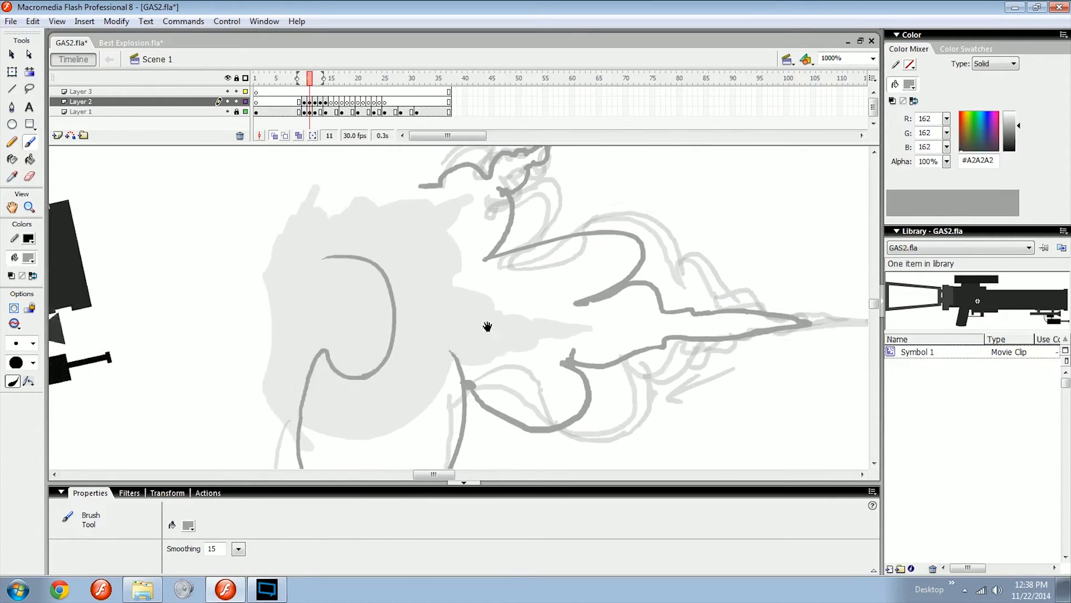
On frame 11, brush a small round ball inside the curl over the muzzle smoke and fill it solid grey.
{"action": "mouse_move", "coordinate": [284, 315]}
{"action": "left_mouse_down"}
{"action": "mouse_move", "coordinate": [475, 307]}
{"action": "mouse_move", "coordinate": [491, 326]}
{"action": "mouse_move", "coordinate": [482, 328]}
{"action": "left_mouse_up"}
{"action": "key", "text": "ctrl+minus"}
{"action": "key", "text": "ctrl+equal"}
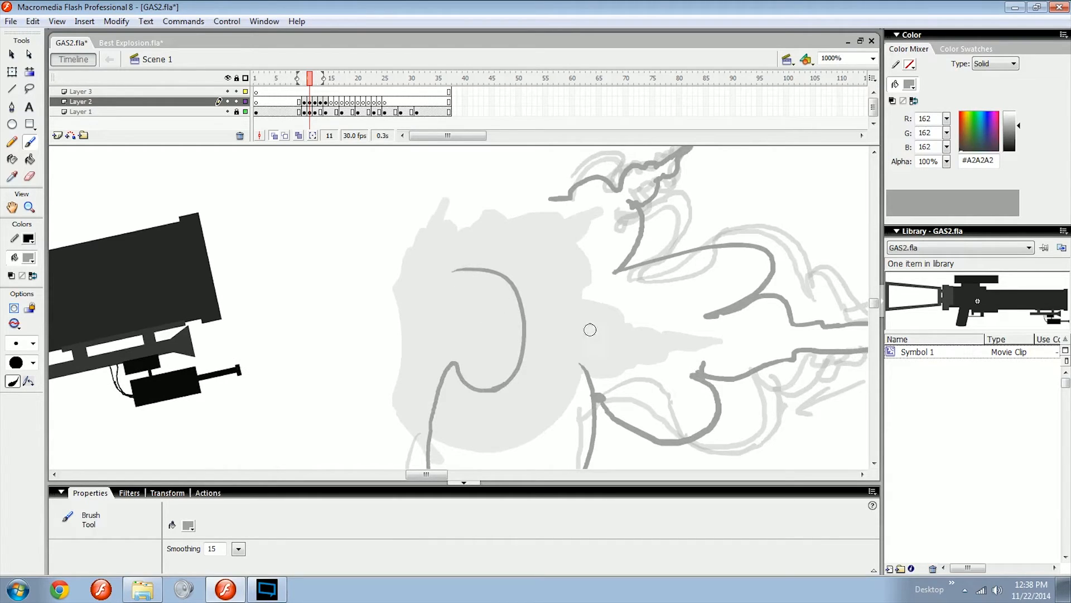
{"action": "key", "text": "ctrl+minus"}
{"action": "left_click_drag", "start_coordinate": [590, 330], "coordinate": [615, 329]}
{"action": "key", "text": "ctrl+equal"}
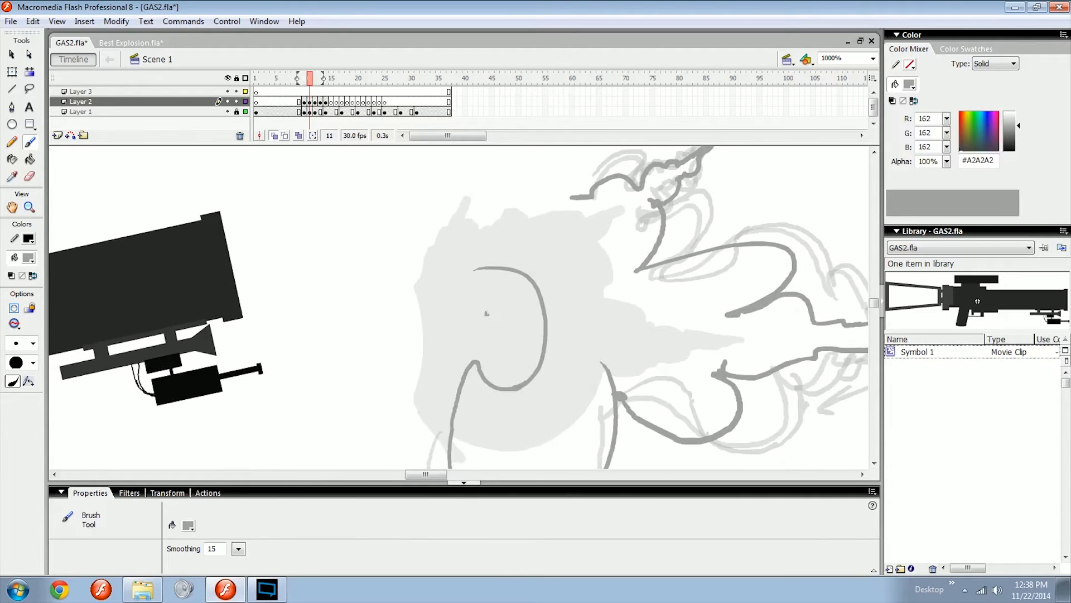
{"action": "key", "text": "ctrl+z"}
{"action": "mouse_move", "coordinate": [478, 327]}
{"action": "left_mouse_down"}
{"action": "mouse_move", "coordinate": [480, 309]}
{"action": "mouse_move", "coordinate": [443, 320]}
{"action": "mouse_move", "coordinate": [513, 319]}
{"action": "left_mouse_up"}
{"action": "key", "text": "k"}
{"action": "left_click", "coordinate": [501, 321]}
{"action": "key", "text": "v"}
{"action": "left_click", "coordinate": [495, 328]}
{"action": "key", "text": "b"}
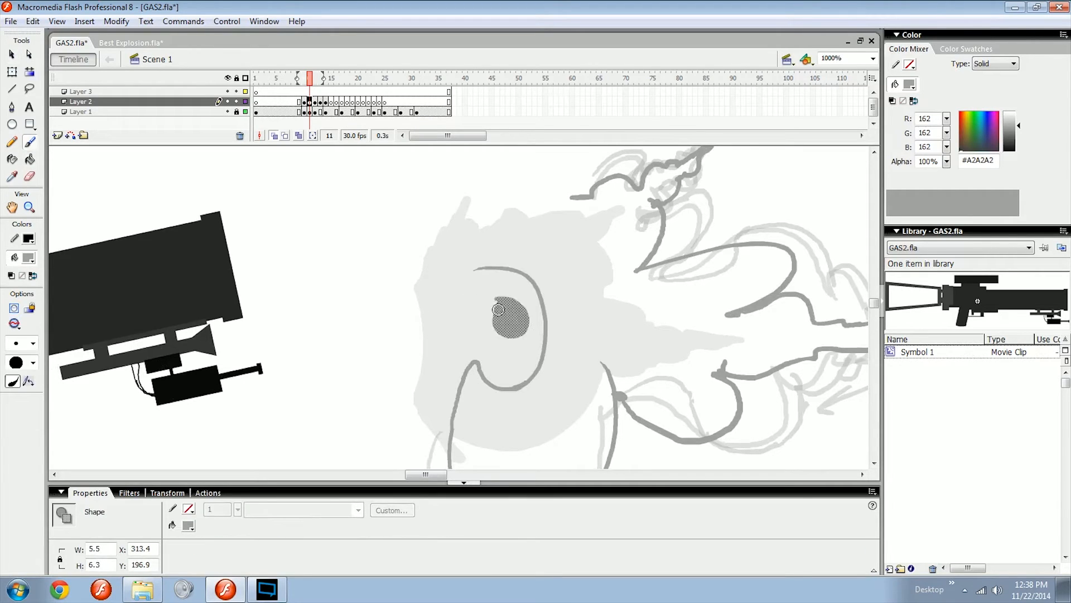
On frame 11, brush two nearly parallel trails from the ball back into the muzzle smoke, and save the file.
{"action": "mouse_move", "coordinate": [427, 296]}
{"action": "left_mouse_down"}
{"action": "mouse_move", "coordinate": [516, 298]}
{"action": "mouse_move", "coordinate": [498, 303]}
{"action": "mouse_move", "coordinate": [512, 307]}
{"action": "left_mouse_up"}
{"action": "key", "text": "ctrl+z"}
{"action": "key", "text": "ctrl+z"}
{"action": "mouse_move", "coordinate": [438, 334]}
{"action": "left_mouse_down"}
{"action": "mouse_move", "coordinate": [601, 328]}
{"action": "mouse_move", "coordinate": [617, 300]}
{"action": "mouse_move", "coordinate": [617, 332]}
{"action": "mouse_move", "coordinate": [545, 328]}
{"action": "left_mouse_up"}
{"action": "key", "text": "ctrl+z"}
{"action": "key", "text": "v"}
{"action": "left_click", "coordinate": [510, 328]}
{"action": "key", "text": "b"}
{"action": "key", "text": "ctrl+equal"}
{"action": "mouse_move", "coordinate": [551, 319]}
{"action": "left_mouse_down"}
{"action": "mouse_move", "coordinate": [547, 330]}
{"action": "mouse_move", "coordinate": [584, 329]}
{"action": "left_mouse_up"}
{"action": "key", "text": "ctrl+z"}
{"action": "key", "text": "ctrl+minus"}
{"action": "key", "text": "ctrl+s"}
{"action": "key", "text": "ctrl+equal"}
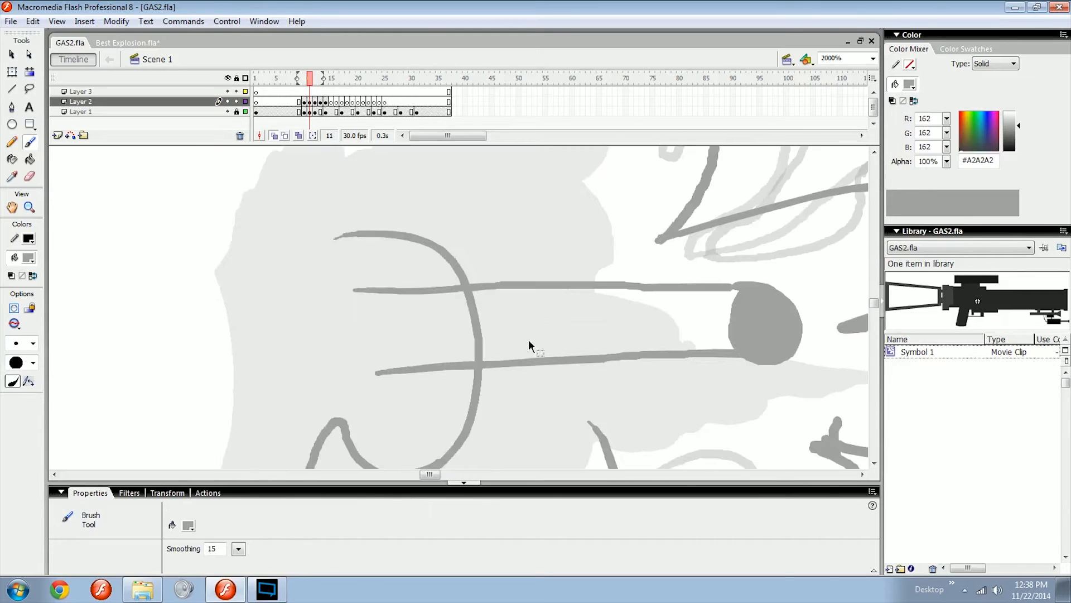
Undo the parallel trails, reposition the ball, and brush two trails that spread apart behind it towards the barrel.
{"action": "key", "text": "ctrl+minus"}
{"action": "key", "text": "ctrl+z"}
{"action": "key", "text": "ctrl+z"}
{"action": "key", "text": "v"}
{"action": "mouse_move", "coordinate": [608, 306]}
{"action": "left_mouse_down"}
{"action": "mouse_move", "coordinate": [514, 319]}
{"action": "mouse_move", "coordinate": [440, 287]}
{"action": "left_mouse_up"}
{"action": "key", "text": "b"}
{"action": "key", "text": "ctrl+z"}
{"action": "left_click_drag", "start_coordinate": [512, 303], "coordinate": [408, 259]}
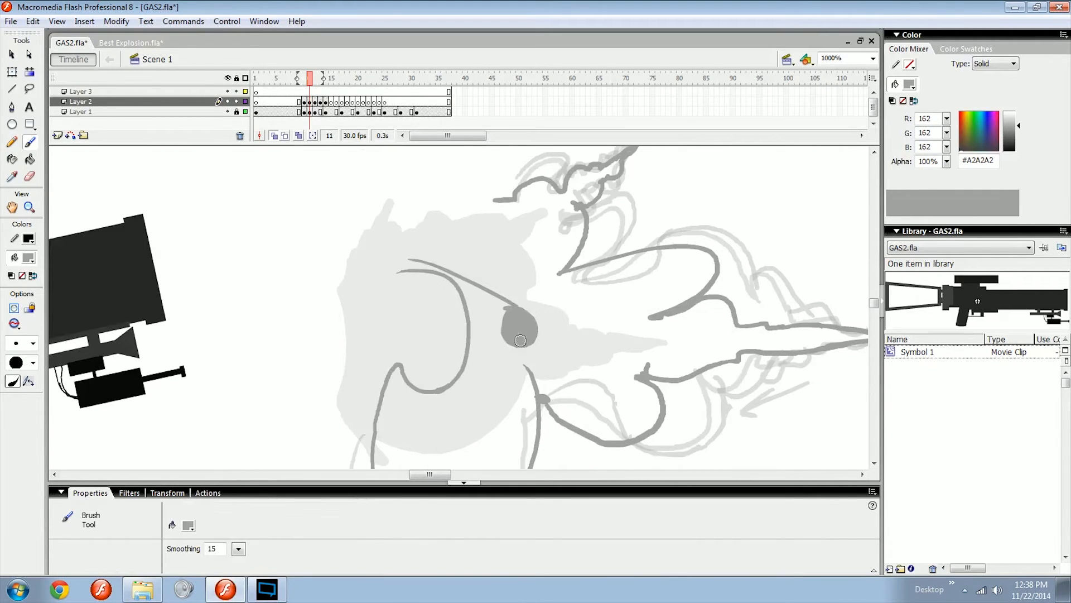
{"action": "left_click_drag", "start_coordinate": [514, 344], "coordinate": [434, 385]}
{"action": "key", "text": "ctrl+equal"}
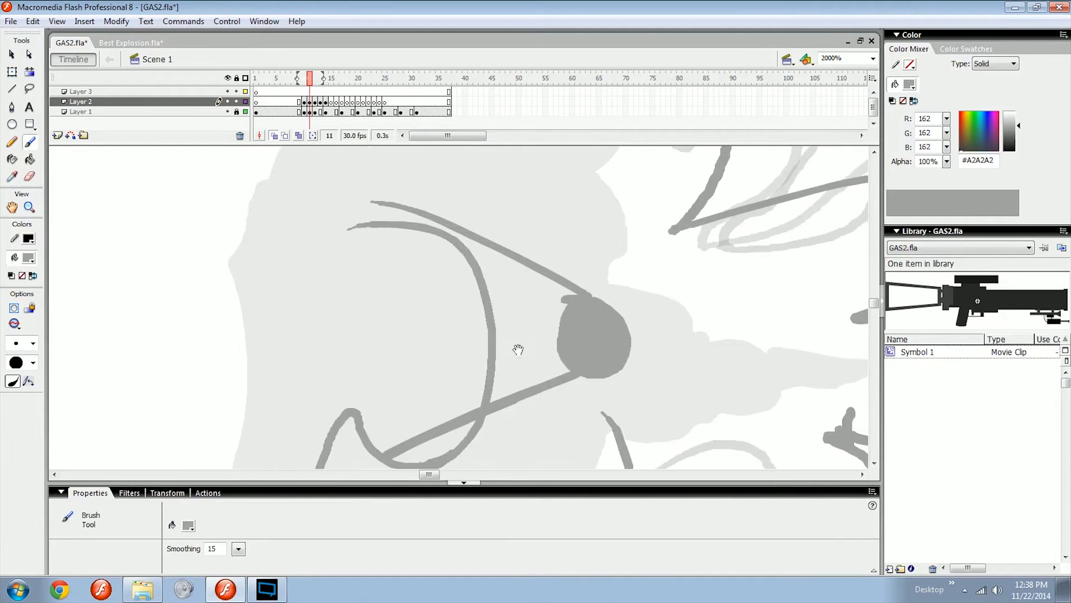
{"action": "mouse_move", "coordinate": [406, 273]}
{"action": "left_mouse_down"}
{"action": "mouse_move", "coordinate": [505, 284]}
{"action": "mouse_move", "coordinate": [495, 383]}
{"action": "left_mouse_up"}
Undo the demonstration ball and its spreading trails on frame 11.
{"action": "key", "text": "ctrl+z"}
{"action": "key", "text": "ctrl+z"}
{"action": "key", "text": "ctrl+z"}
{"action": "key", "text": "ctrl+minus"}
{"action": "key", "text": "ctrl+z"}
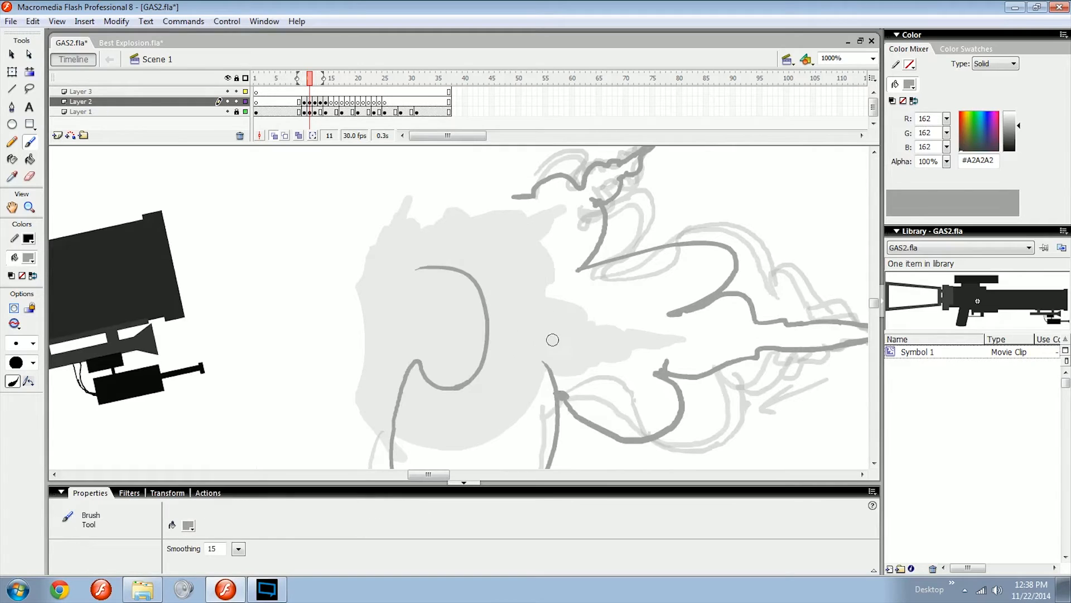
On frame 12, select the bowl curve with Free Transform and move it up and back towards the barrel.
{"action": "left_click_drag", "start_coordinate": [589, 351], "coordinate": [477, 334]}
{"action": "key", "text": "ctrl+minus"}
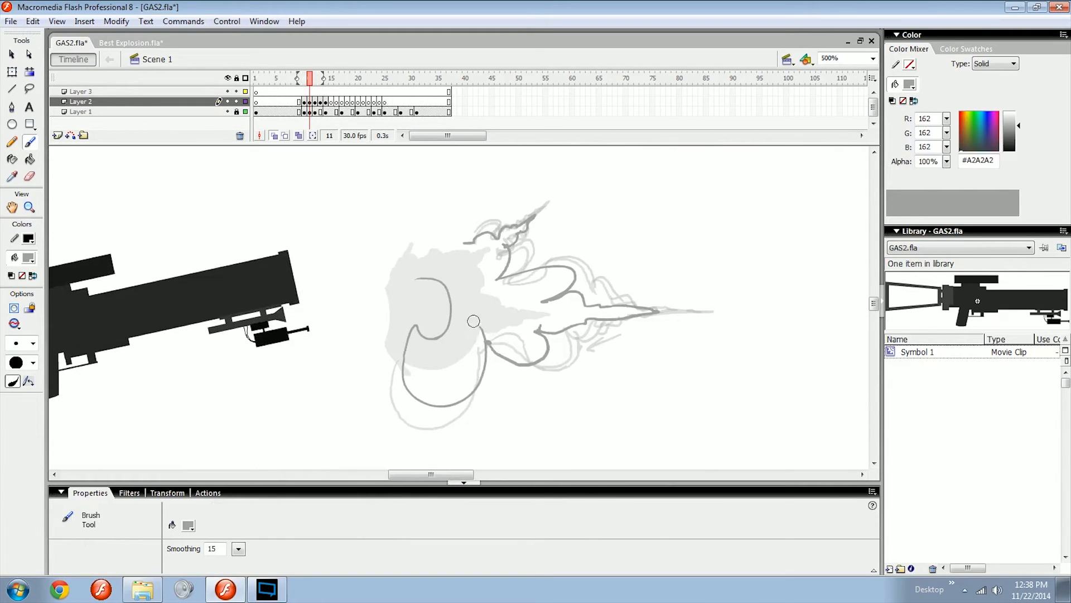
{"action": "key", "text": "comma"}
{"action": "key", "text": "period"}
{"action": "left_click_drag", "start_coordinate": [453, 358], "coordinate": [491, 316]}
{"action": "key", "text": "comma"}
{"action": "key", "text": "period"}
{"action": "key", "text": "period"}
{"action": "key", "text": "ctrl+equal"}
{"action": "mouse_move", "coordinate": [333, 461]}
{"action": "left_mouse_down"}
{"action": "mouse_move", "coordinate": [578, 328]}
{"action": "mouse_move", "coordinate": [578, 263]}
{"action": "mouse_move", "coordinate": [631, 364]}
{"action": "left_mouse_up"}
{"action": "key", "text": "q"}
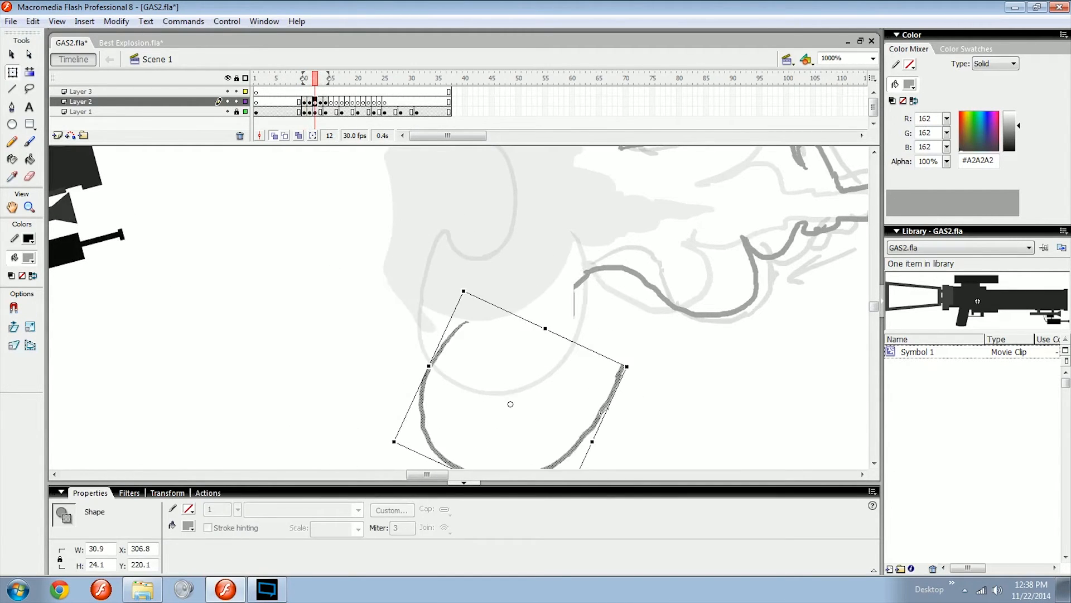
{"action": "mouse_move", "coordinate": [600, 416]}
{"action": "left_mouse_down"}
{"action": "mouse_move", "coordinate": [559, 390]}
{"action": "mouse_move", "coordinate": [549, 363]}
{"action": "left_mouse_up"}
{"action": "key", "text": "ctrl+minus"}
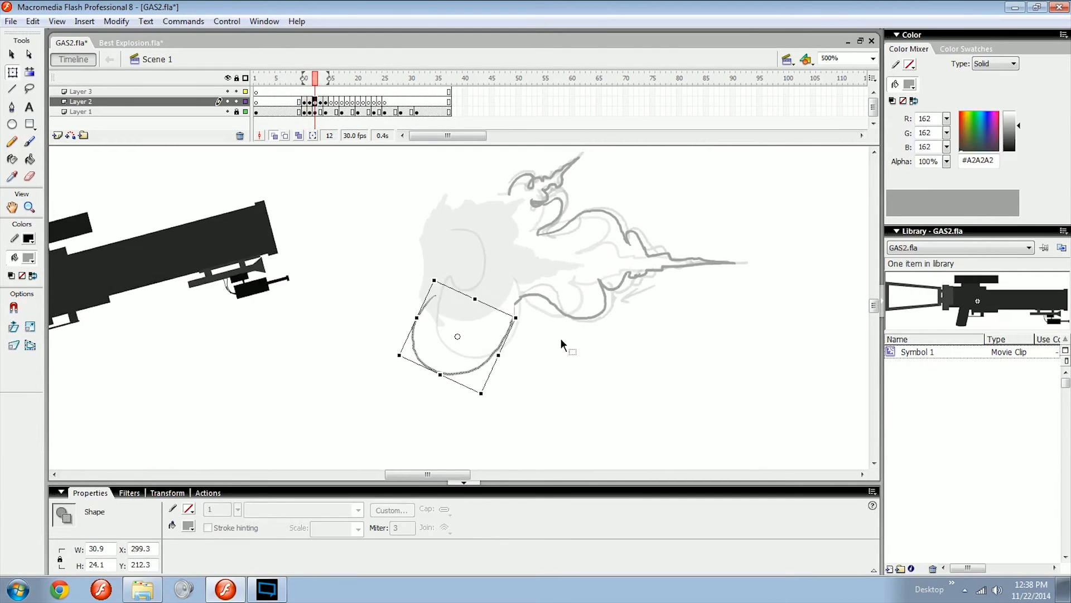
Compare frame 12's bowl with frame 11, and erase the leftover stub between the bowl curve and the lower trail.
{"action": "key", "text": "comma"}
{"action": "key", "text": "period"}
{"action": "key", "text": "comma"}
{"action": "key", "text": "period"}
{"action": "key", "text": "comma"}
{"action": "key", "text": "period"}
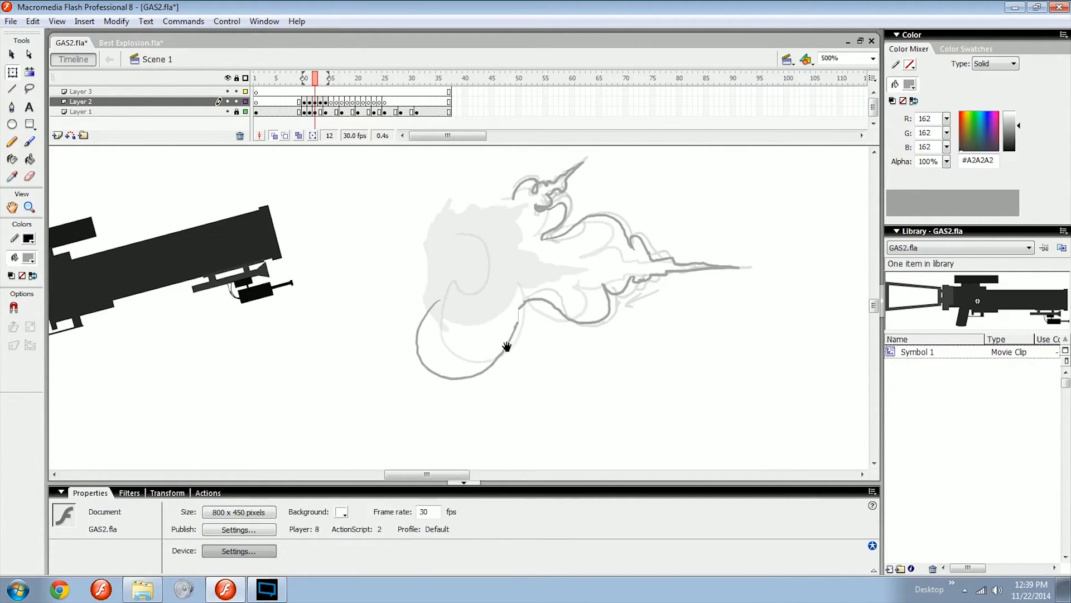
{"action": "key", "text": "b"}
{"action": "key", "text": "ctrl+equal"}
{"action": "key", "text": "e"}
{"action": "left_click_drag", "start_coordinate": [578, 319], "coordinate": [581, 322]}
{"action": "key", "text": "v"}
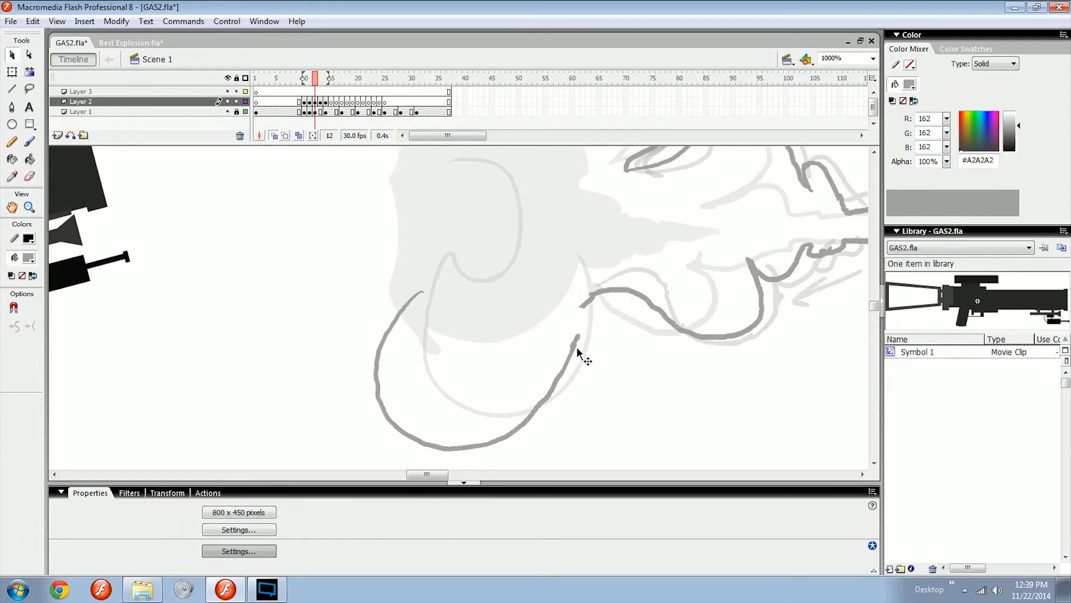
On frame 12, nudge the bowl curve slightly up towards the lower trail and compare it with the earlier frames.
{"action": "mouse_move", "coordinate": [564, 373]}
{"action": "left_mouse_down"}
{"action": "mouse_move", "coordinate": [576, 355]}
{"action": "mouse_move", "coordinate": [600, 357]}
{"action": "mouse_move", "coordinate": [557, 369]}
{"action": "left_mouse_up"}
{"action": "left_click", "coordinate": [595, 349]}
{"action": "key", "text": "ctrl+z"}
{"action": "key", "text": "ctrl+z"}
{"action": "left_click", "coordinate": [581, 357]}
{"action": "key", "text": "b"}
{"action": "key", "text": "ctrl+z"}
{"action": "key", "text": "q"}
{"action": "left_click", "coordinate": [604, 358]}
{"action": "key", "text": "b"}
{"action": "key", "text": "ctrl+minus"}
{"action": "key", "text": "comma"}
{"action": "key", "text": "comma"}
{"action": "key", "text": "period"}
{"action": "key", "text": "period"}
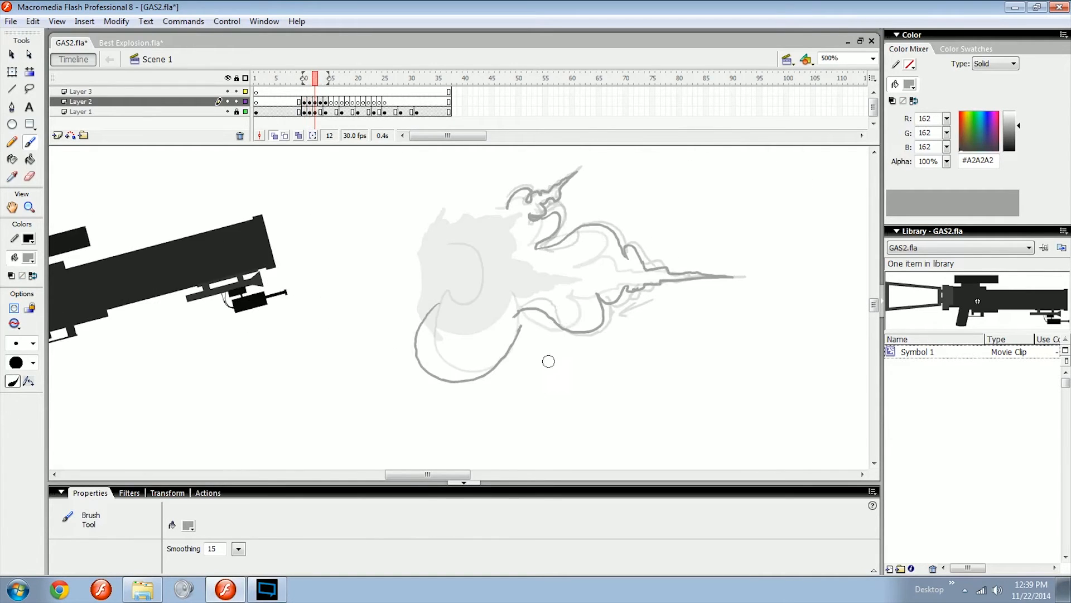
On frame 12, brush a stroke closing the gap between the bowl's front end and the lower trail.
{"action": "key", "text": "ctrl+equal"}
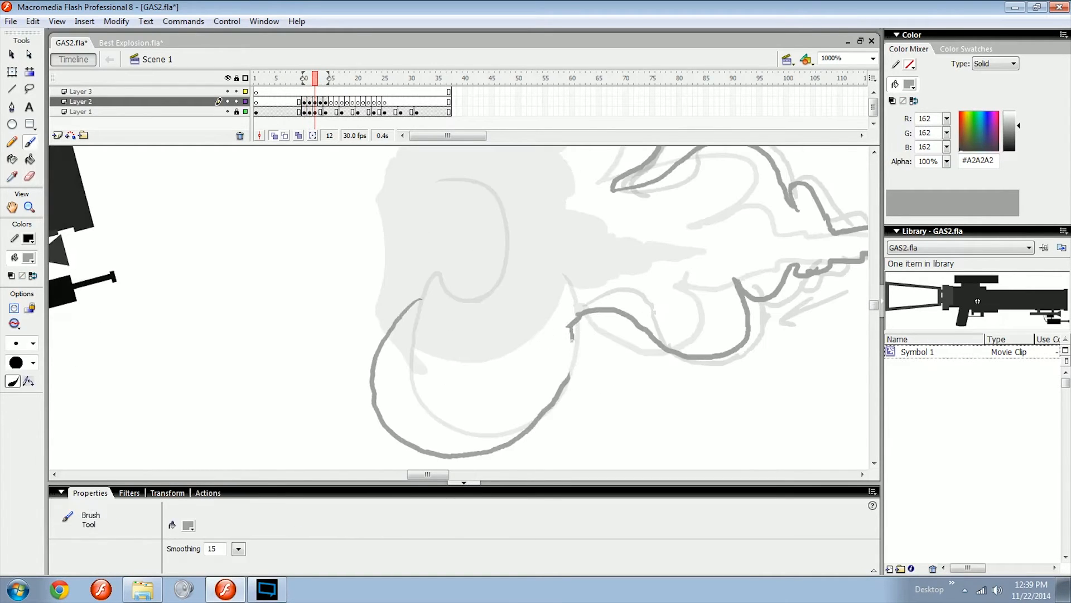
{"action": "key", "text": "comma"}
{"action": "key", "text": "period"}
{"action": "key", "text": "comma"}
{"action": "key", "text": "period"}
{"action": "left_click_drag", "start_coordinate": [562, 368], "coordinate": [560, 364]}
{"action": "key", "text": "ctrl+minus"}
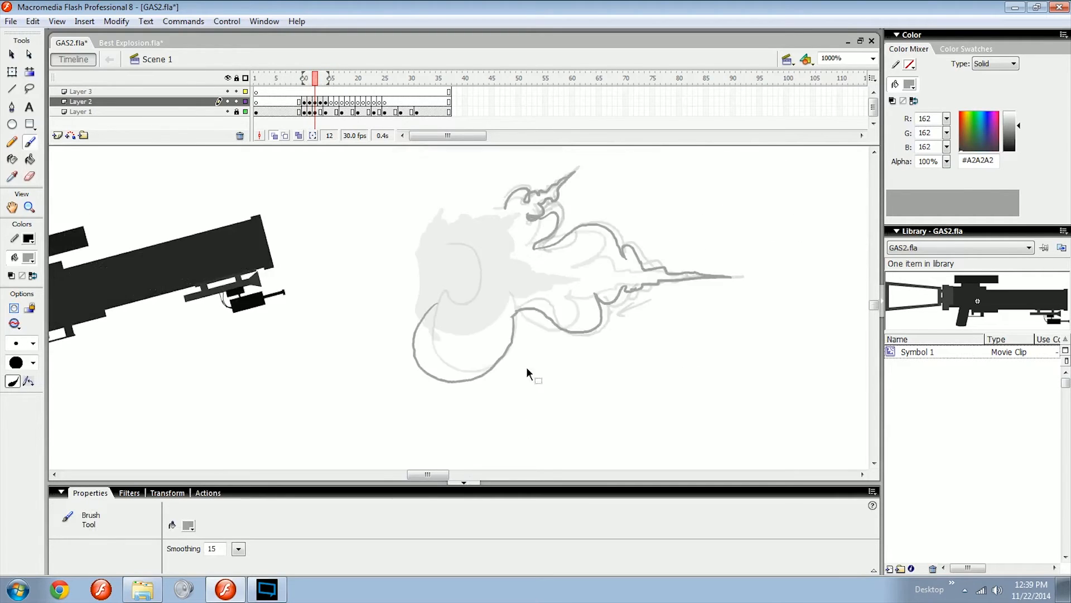
{"action": "key", "text": "ctrl+equal"}
{"action": "left_click_drag", "start_coordinate": [483, 348], "coordinate": [489, 334]}
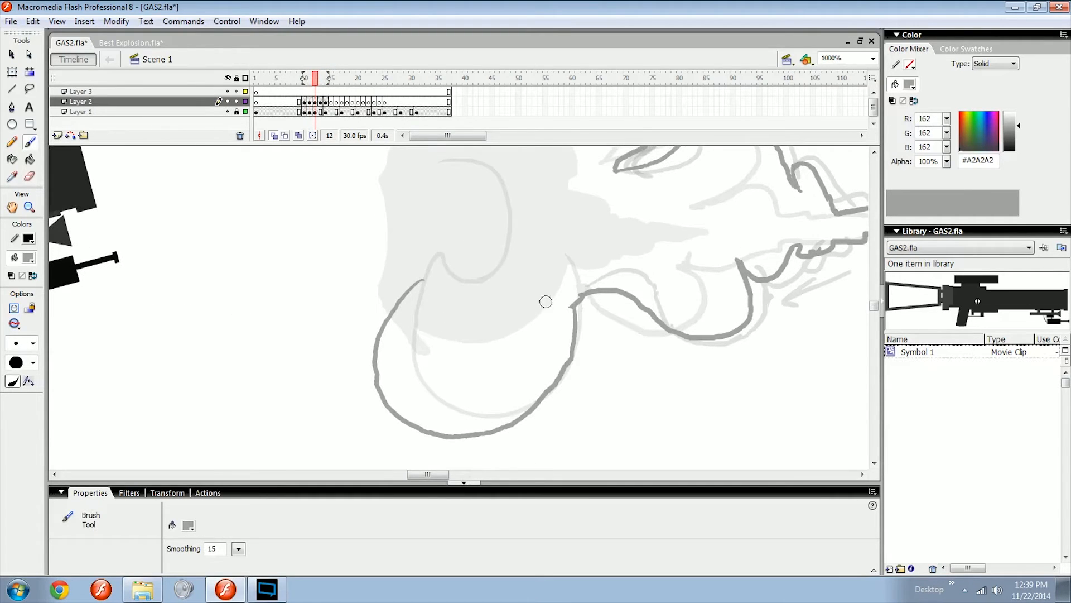
{"action": "left_click_drag", "start_coordinate": [606, 325], "coordinate": [498, 326]}
{"action": "key", "text": "ctrl+minus"}
{"action": "key", "text": "ctrl+equal"}
{"action": "left_click_drag", "start_coordinate": [567, 320], "coordinate": [495, 325]}
On frame 13, brush a bowl curve just outside frame 12's bowl and join its front end to the lower trail.
{"action": "key", "text": "period"}
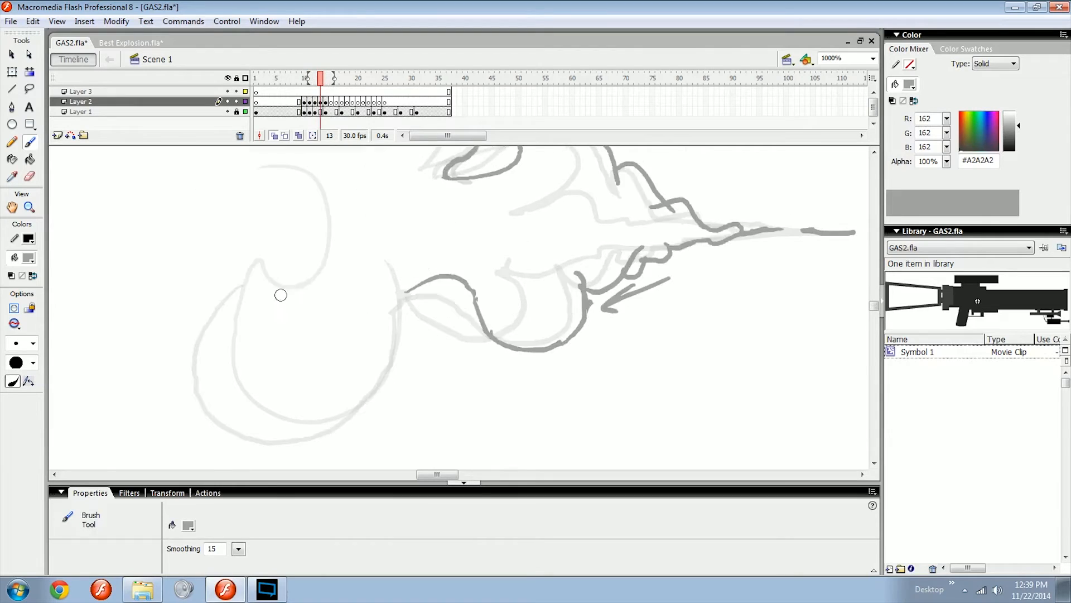
{"action": "left_click_drag", "start_coordinate": [275, 311], "coordinate": [318, 298]}
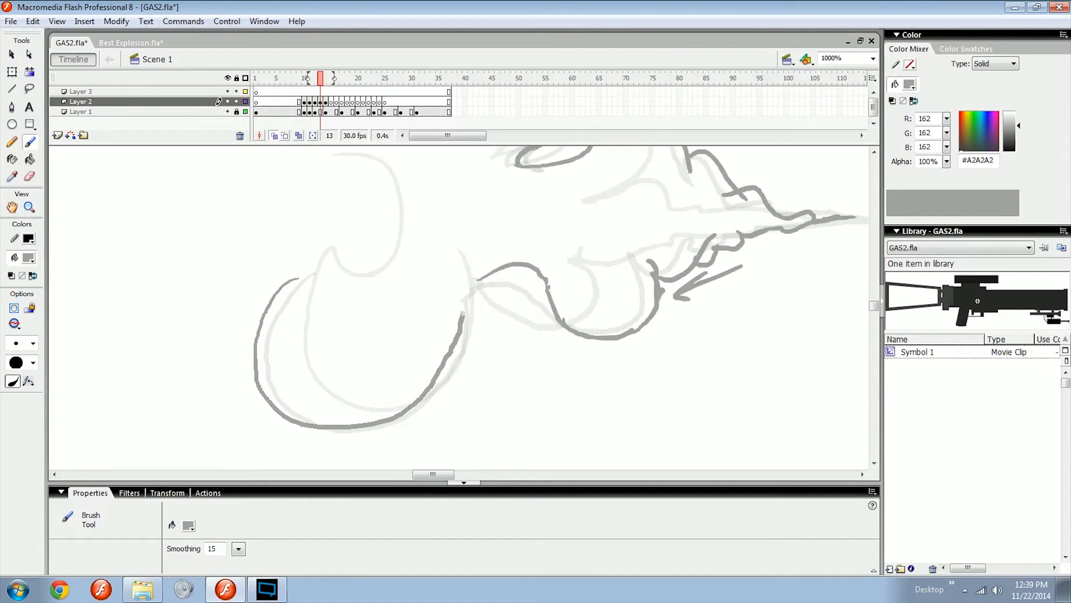
{"action": "key", "text": "comma"}
{"action": "key", "text": "period"}
{"action": "key", "text": "e"}
{"action": "key", "text": "comma"}
{"action": "key", "text": "b"}
{"action": "mouse_move", "coordinate": [469, 311]}
{"action": "left_mouse_down"}
{"action": "mouse_move", "coordinate": [442, 383]}
{"action": "mouse_move", "coordinate": [463, 310]}
{"action": "left_mouse_up"}
Step back and forth through frames 11 to 14 to examine how the bowl and lower trail move.
{"action": "key", "text": "comma"}
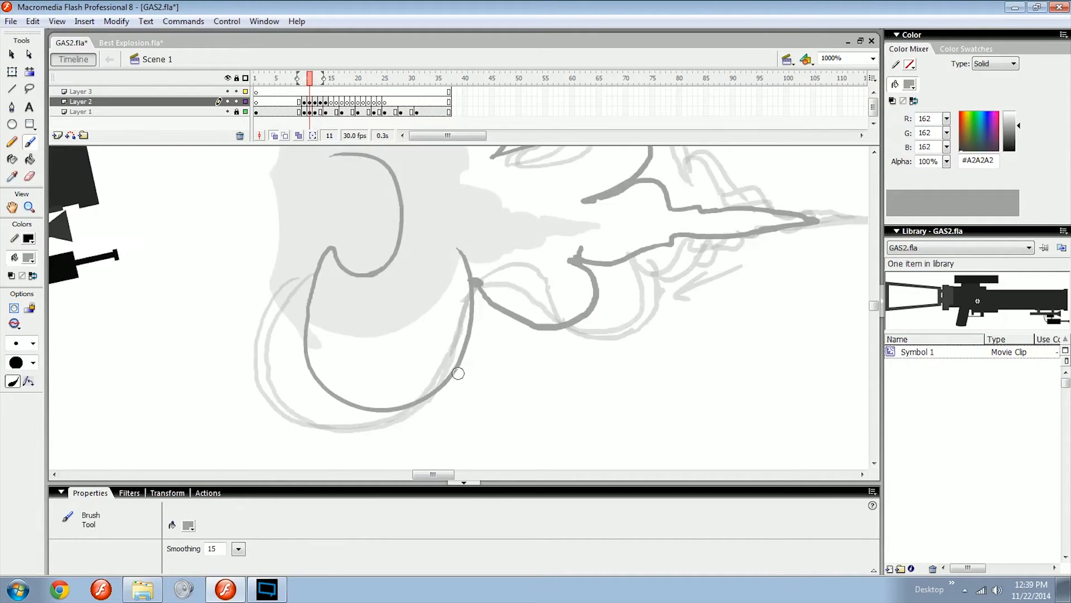
{"action": "key", "text": "period"}
{"action": "key", "text": "period"}
{"action": "key", "text": "comma"}
{"action": "key", "text": "period"}
{"action": "key", "text": "space"}
{"action": "mouse_move", "coordinate": [486, 358]}
{"action": "left_mouse_down"}
{"action": "mouse_move", "coordinate": [466, 366]}
{"action": "mouse_move", "coordinate": [488, 333]}
{"action": "mouse_move", "coordinate": [478, 321]}
{"action": "left_mouse_up"}
{"action": "key", "text": "ctrl+minus"}
{"action": "key", "text": "ctrl+minus"}
{"action": "key", "text": "ctrl+equal"}
{"action": "key", "text": "space"}
{"action": "key", "text": "ctrl+equal"}
{"action": "key", "text": "comma"}
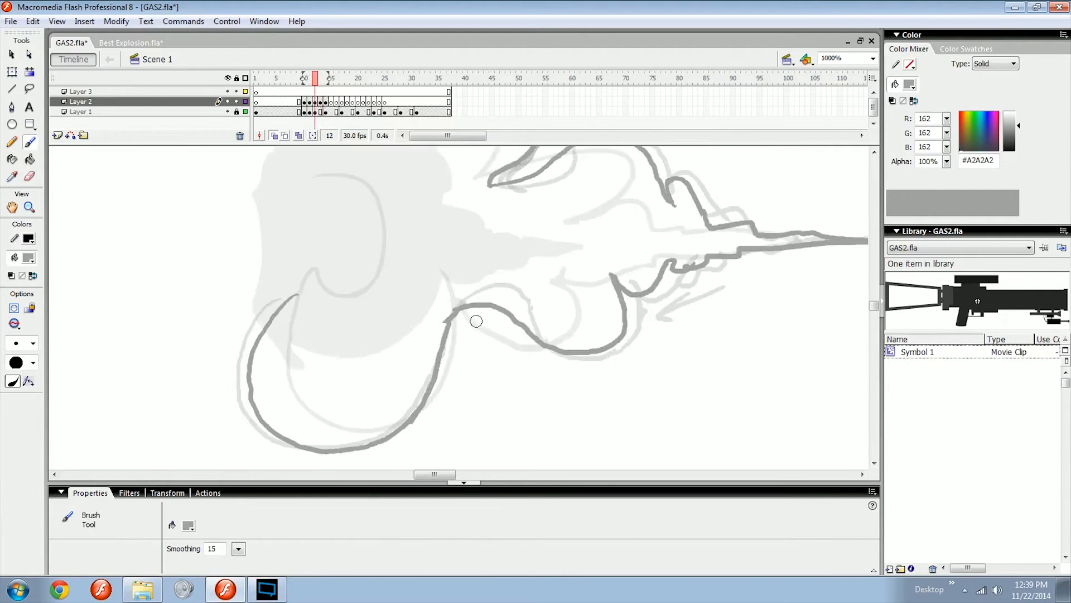
{"action": "key", "text": "period"}
{"action": "key", "text": "comma"}
{"action": "key", "text": "comma"}
{"action": "key", "text": "period"}
{"action": "key", "text": "period"}
{"action": "key", "text": "comma"}
{"action": "key", "text": "period"}
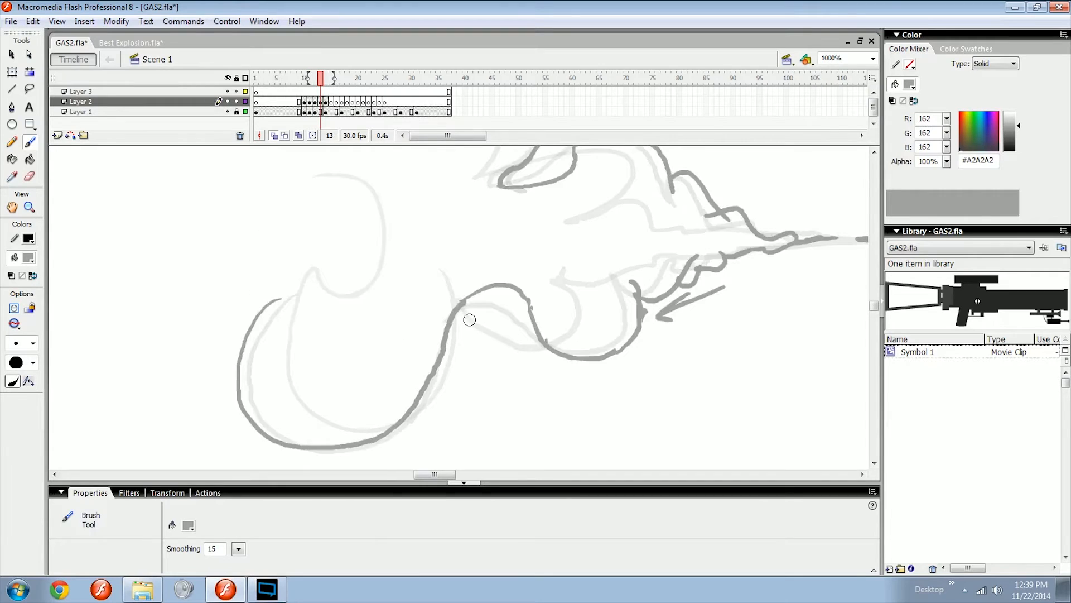
{"action": "key", "text": "period"}
{"action": "key", "text": "comma"}
{"action": "key", "text": "period"}
{"action": "key", "text": "comma"}
{"action": "key", "text": "comma"}
{"action": "key", "text": "comma"}
{"action": "key", "text": "period"}
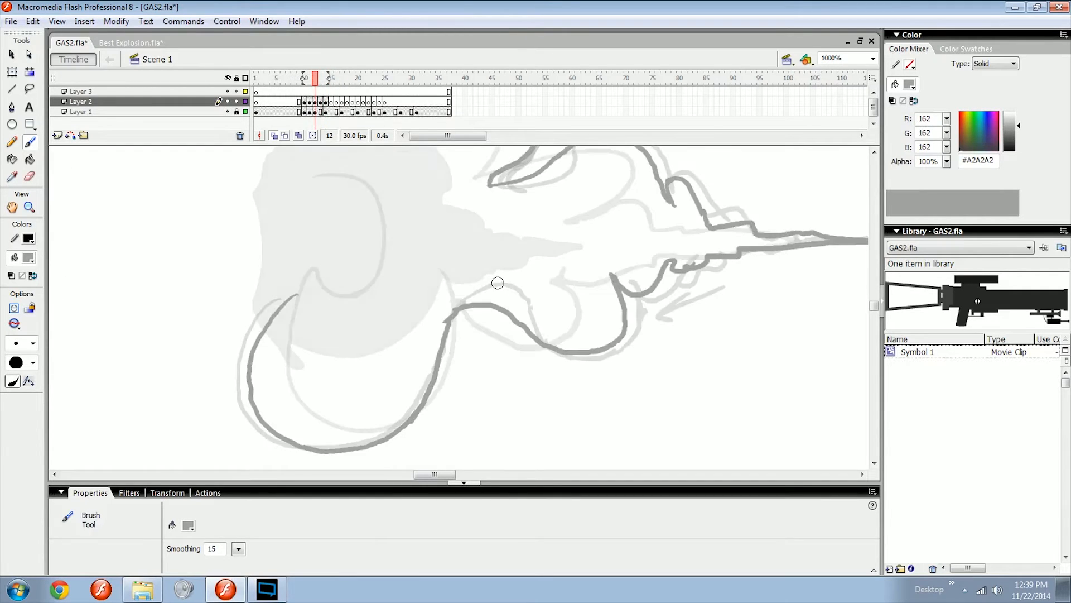
{"action": "key", "text": "period"}
{"action": "key", "text": "comma"}
{"action": "key", "text": "comma"}
{"action": "key", "text": "period"}
{"action": "key", "text": "period"}
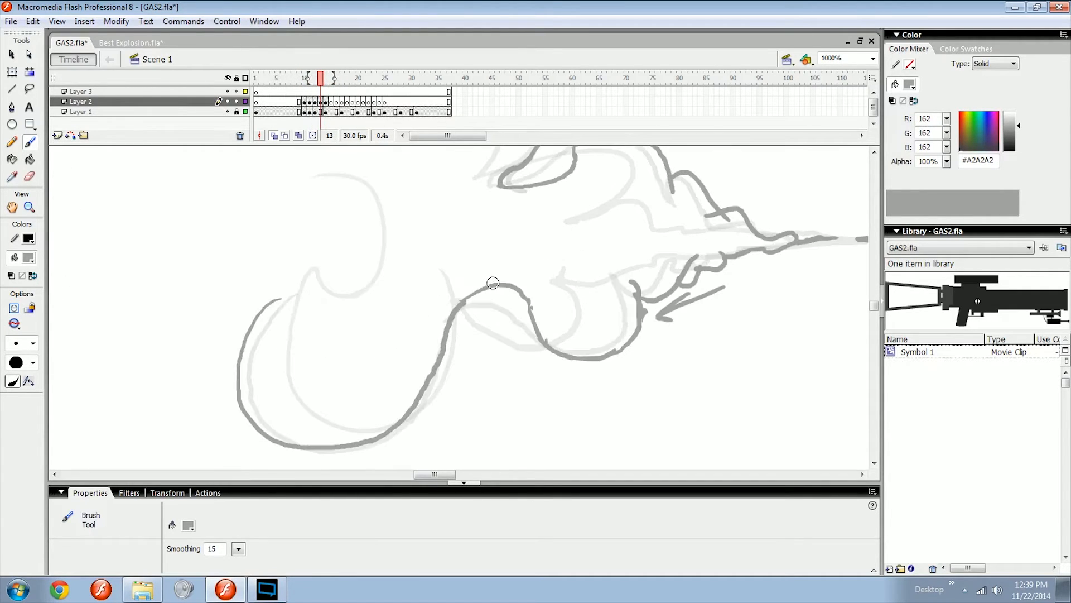
On frame 14, brush a bowl outline outside frame 13's, with its front side rising to the start of the lower trail.
{"action": "key", "text": "period"}
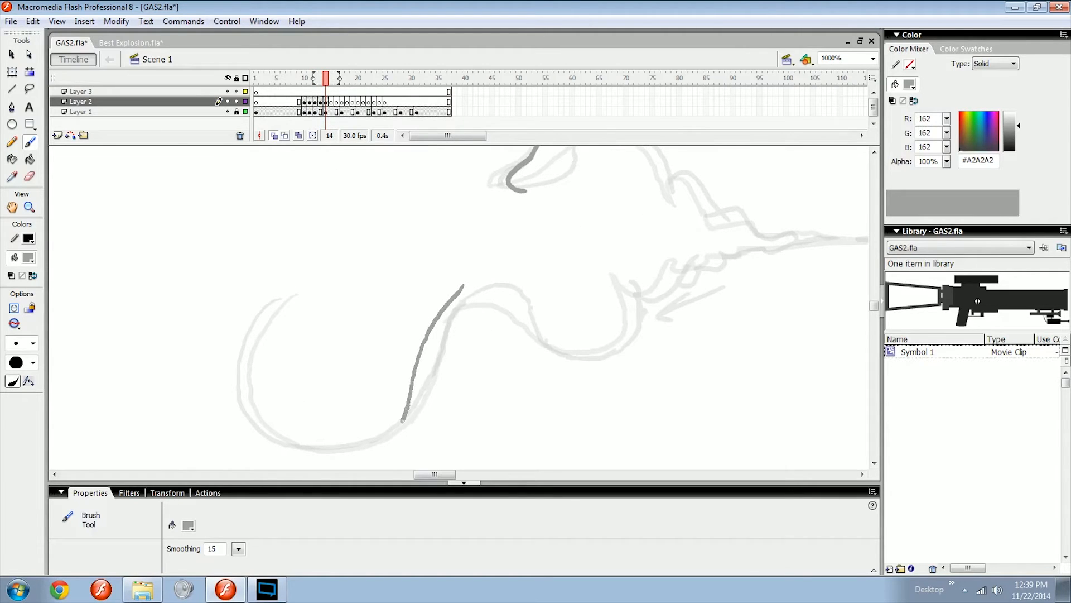
{"action": "left_click_drag", "start_coordinate": [403, 420], "coordinate": [387, 438]}
{"action": "key", "text": "ctrl+z"}
{"action": "key", "text": "n"}
{"action": "key", "text": "b"}
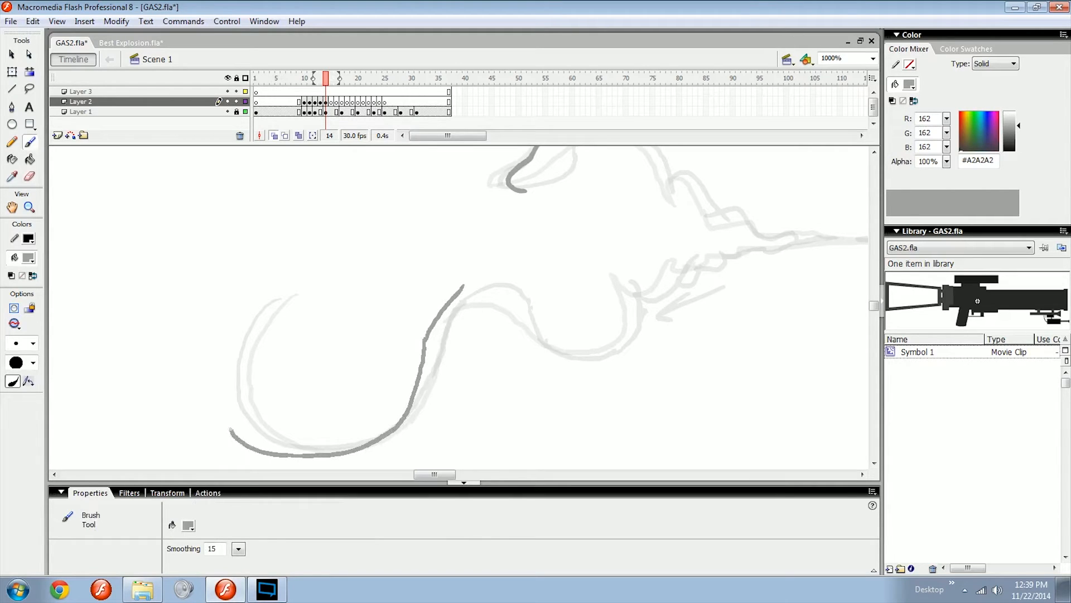
{"action": "left_click_drag", "start_coordinate": [231, 429], "coordinate": [227, 403]}
{"action": "key", "text": "ctrl+z"}
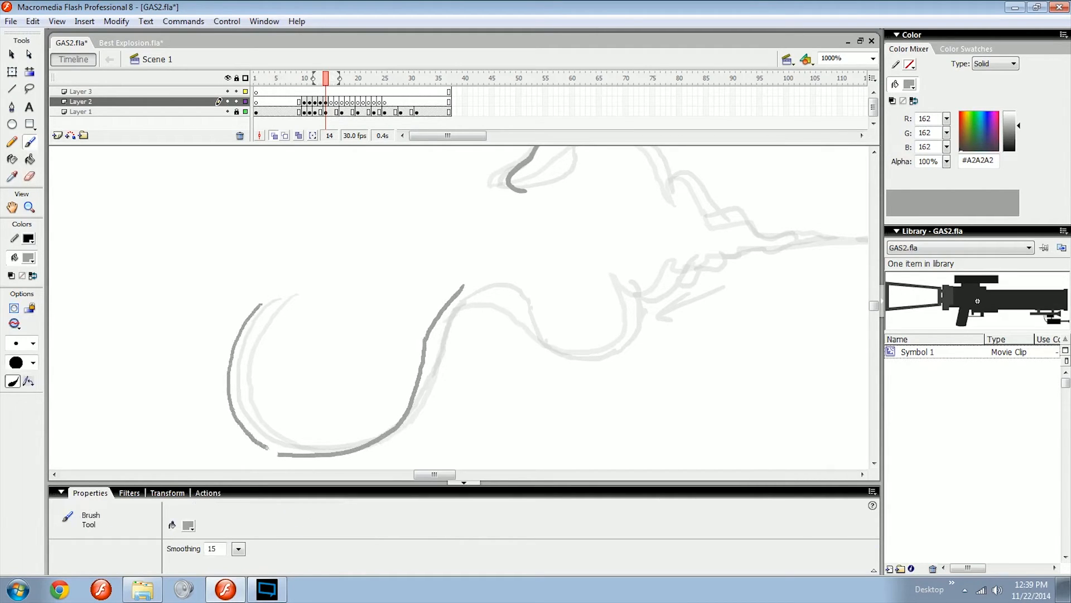
{"action": "left_click_drag", "start_coordinate": [267, 447], "coordinate": [282, 454]}
{"action": "key", "text": "space"}
{"action": "left_click_drag", "start_coordinate": [414, 312], "coordinate": [411, 323]}
{"action": "mouse_move", "coordinate": [446, 286]}
{"action": "left_mouse_down"}
{"action": "mouse_move", "coordinate": [355, 291]}
{"action": "mouse_move", "coordinate": [417, 359]}
{"action": "mouse_move", "coordinate": [432, 337]}
{"action": "mouse_move", "coordinate": [376, 317]}
{"action": "mouse_move", "coordinate": [425, 352]}
{"action": "left_mouse_up"}
{"action": "key", "text": "ctrl+minus"}
{"action": "key", "text": "space"}
{"action": "key", "text": "ctrl+equal"}
{"action": "key", "text": "ctrl+z"}
{"action": "key", "text": "ctrl+minus"}
{"action": "key", "text": "ctrl+z"}
{"action": "key", "text": "space"}
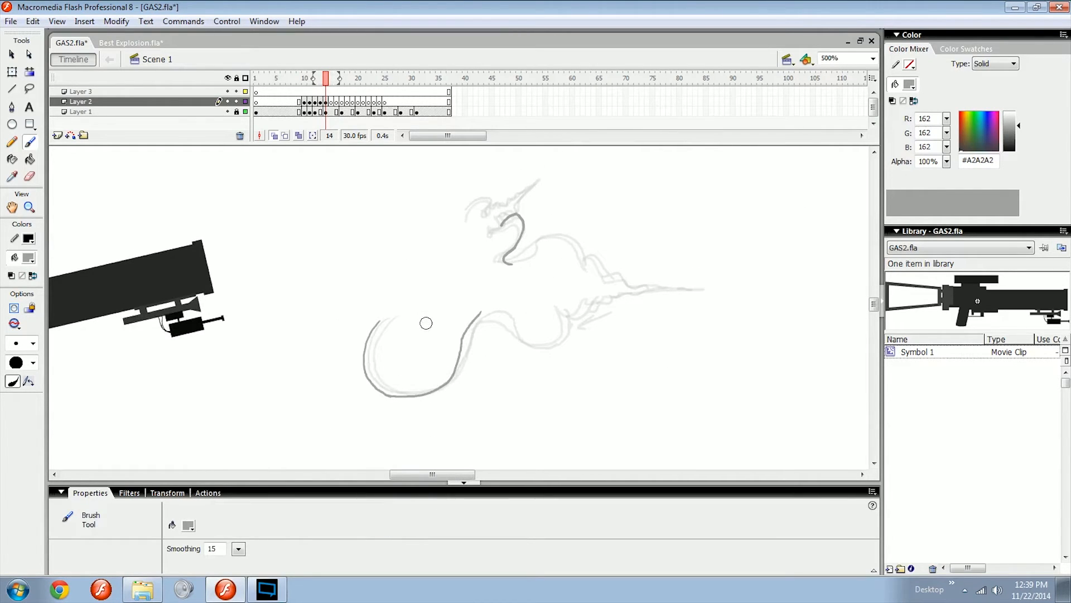
Try brushing a closed loop inside frame 14's bowl, with curls branching up and forward from its upper side.
{"action": "key", "text": "ctrl+equal"}
{"action": "key", "text": "space"}
{"action": "left_click_drag", "start_coordinate": [512, 346], "coordinate": [611, 340]}
{"action": "key", "text": "ctrl+equal"}
{"action": "key", "text": "ctrl+z"}
{"action": "key", "text": "ctrl+minus"}
{"action": "key", "text": "ctrl+minus"}
{"action": "key", "text": "space"}
{"action": "mouse_move", "coordinate": [460, 360]}
{"action": "left_mouse_down"}
{"action": "mouse_move", "coordinate": [480, 369]}
{"action": "mouse_move", "coordinate": [519, 306]}
{"action": "left_mouse_up"}
{"action": "key", "text": "ctrl+equal"}
{"action": "key", "text": "space"}
{"action": "mouse_move", "coordinate": [441, 290]}
{"action": "left_mouse_down"}
{"action": "mouse_move", "coordinate": [475, 393]}
{"action": "mouse_move", "coordinate": [453, 279]}
{"action": "mouse_move", "coordinate": [463, 219]}
{"action": "left_mouse_up"}
{"action": "left_click_drag", "start_coordinate": [479, 289], "coordinate": [558, 243]}
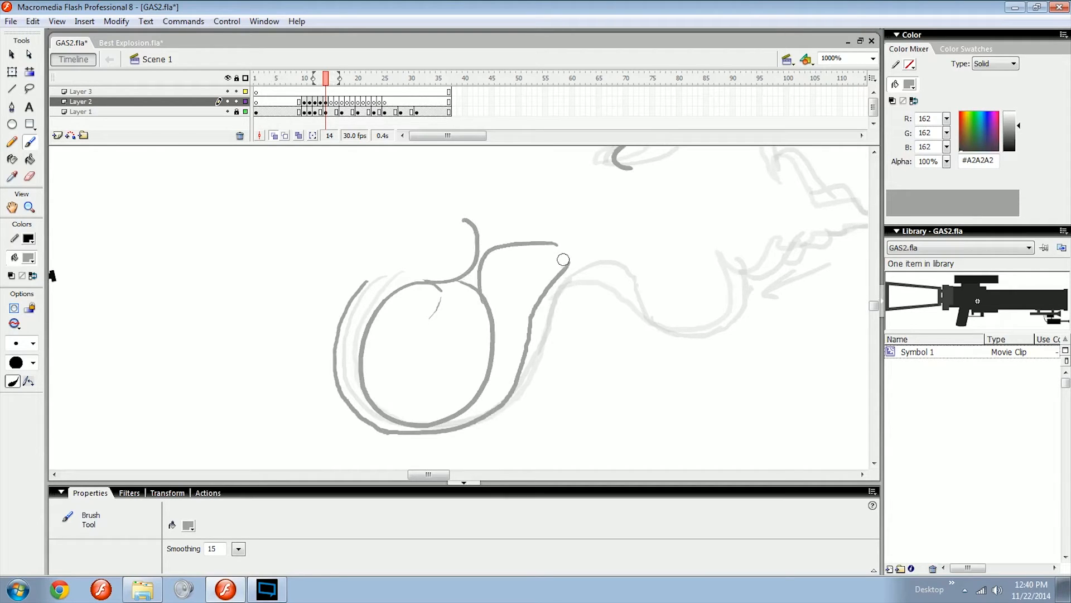
Undo the loop and curl strokes brushed inside frame 14's bowl, leaving only the bowl outline.
{"action": "key", "text": "ctrl+minus"}
{"action": "key", "text": "ctrl+equal"}
{"action": "key", "text": "space"}
{"action": "key", "text": "ctrl+z"}
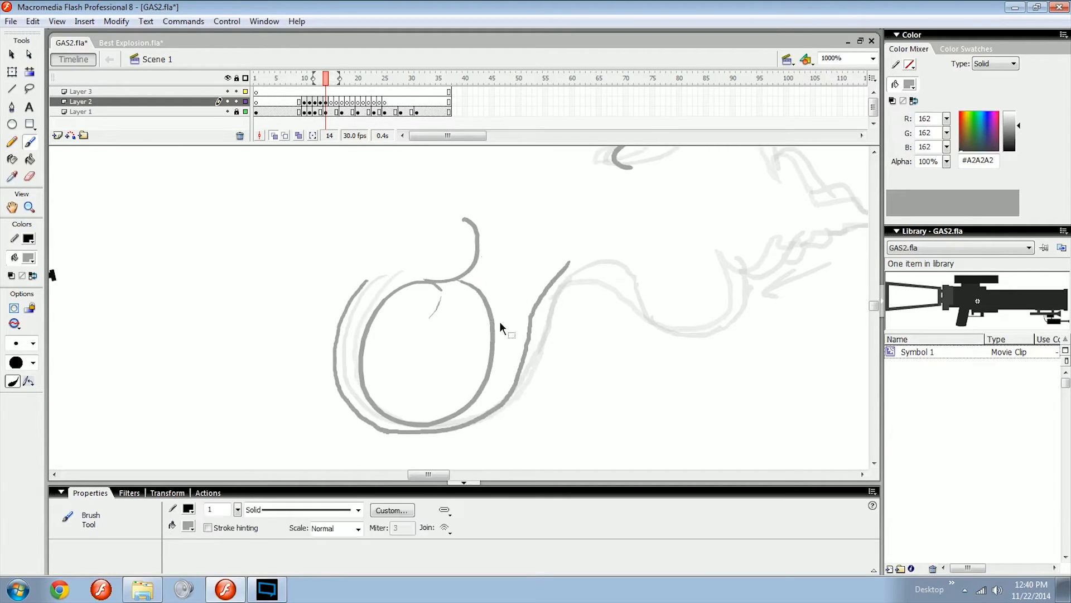
{"action": "key", "text": "ctrl+z"}
{"action": "key", "text": "ctrl+z"}
On frame 14, brush the bowl's front side onward over the lower trail's first crest and compare it with frame 13.
{"action": "key", "text": "space"}
{"action": "left_click_drag", "start_coordinate": [412, 308], "coordinate": [417, 314]}
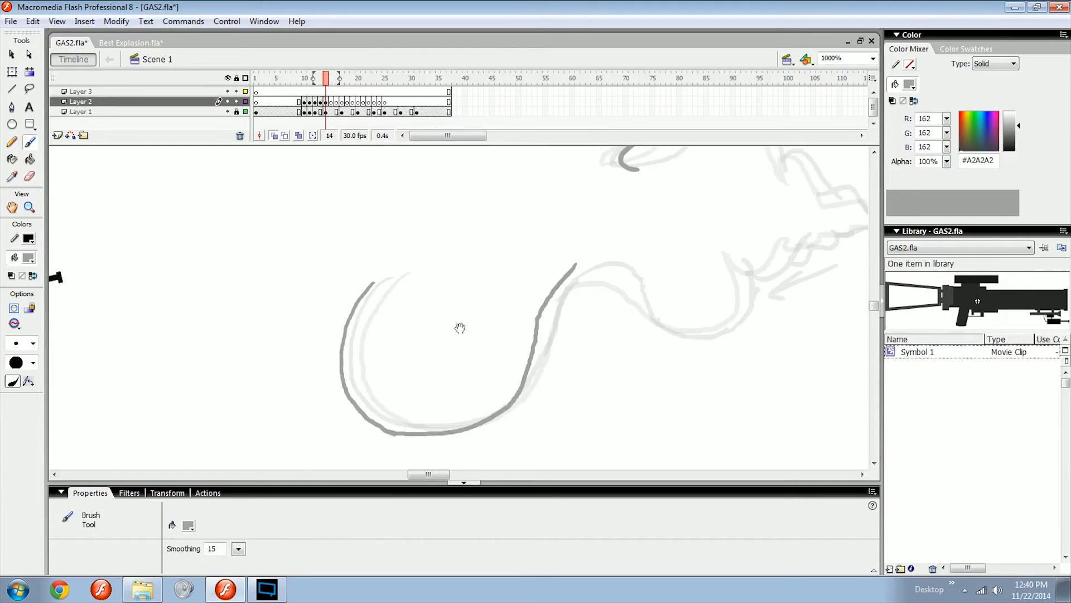
{"action": "key", "text": "comma"}
{"action": "key", "text": "period"}
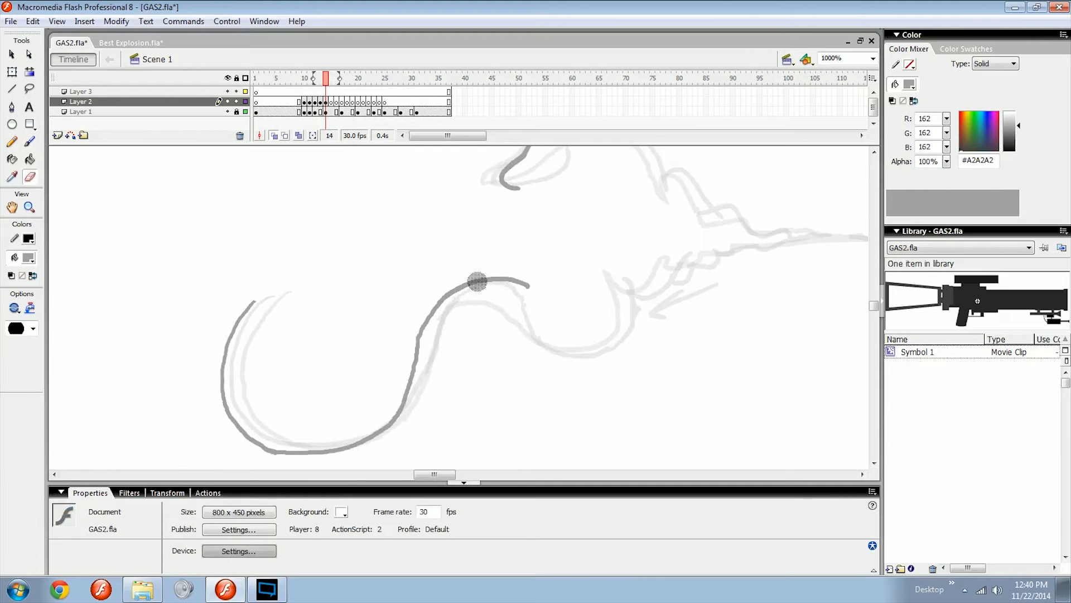
{"action": "key", "text": "ctrl+z"}
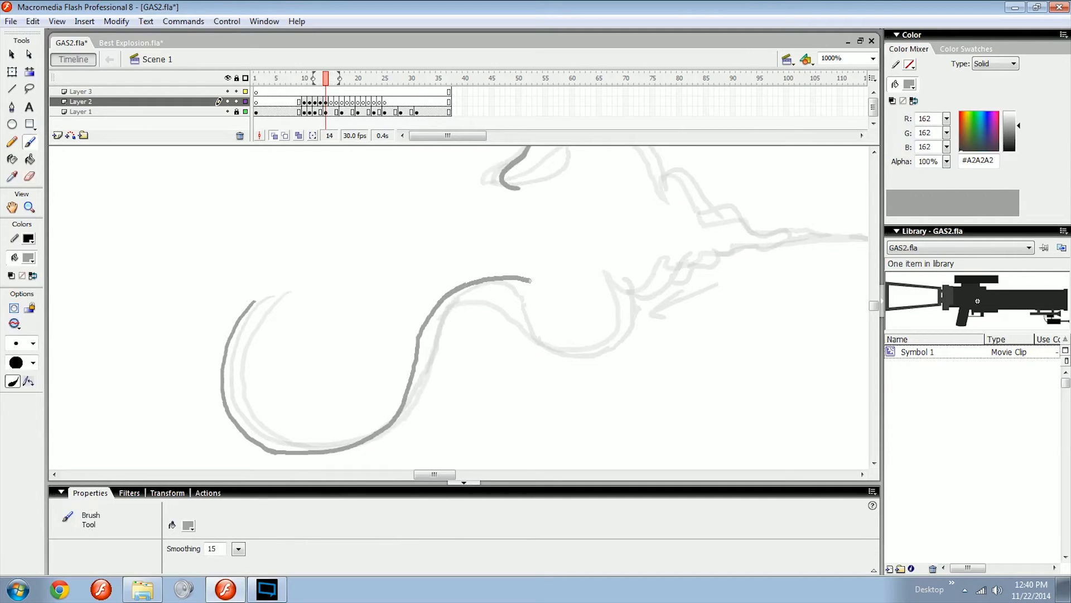
{"action": "key", "text": "comma"}
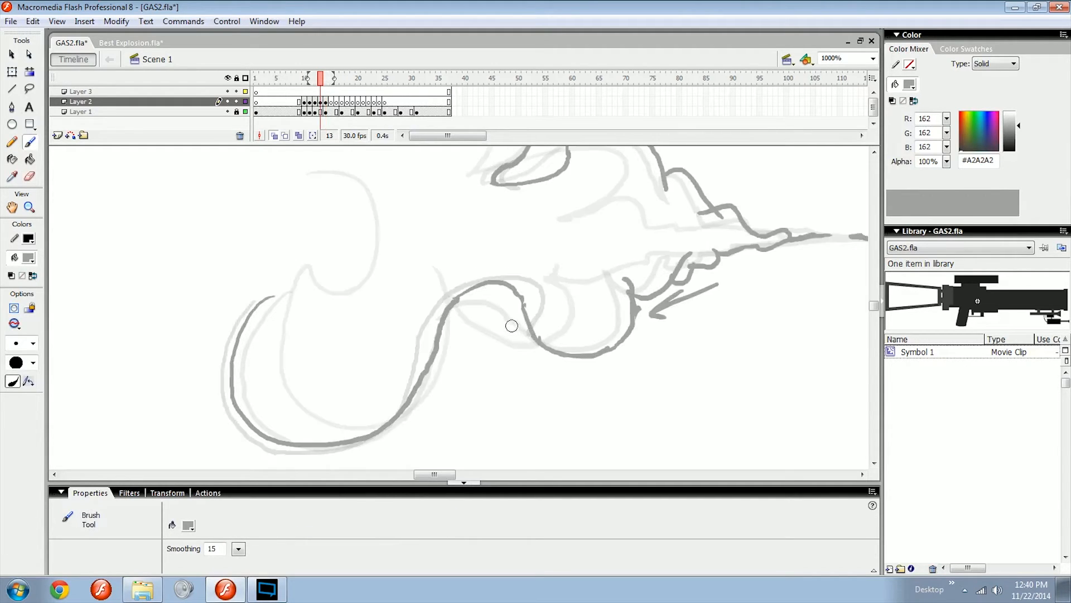
Brush the bottom outline of the lower-right smoke bulge on frame 14, comparing it with frames 12 and 13.
{"action": "key", "text": "period"}
{"action": "key", "text": "comma"}
{"action": "key", "text": "period"}
{"action": "key", "text": "comma"}
{"action": "key", "text": "period"}
{"action": "left_click_drag", "start_coordinate": [561, 340], "coordinate": [511, 337]}
{"action": "key", "text": "comma"}
{"action": "key", "text": "comma"}
{"action": "key", "text": "period"}
{"action": "key", "text": "period"}
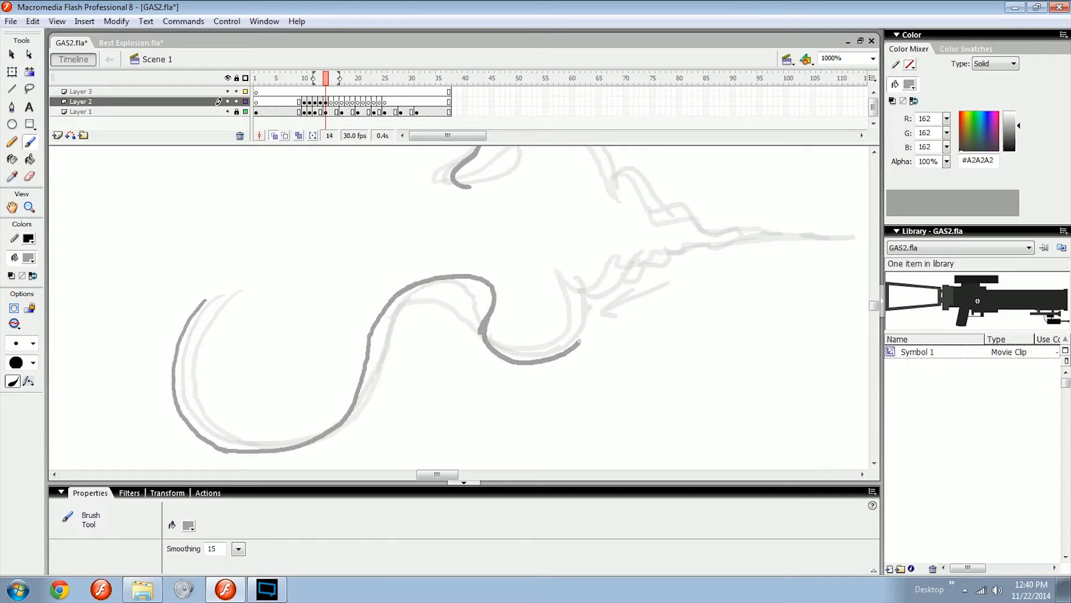
Extend the right end of the lower bulge's outline upward on frame 14, following frame 13's contour.
{"action": "key", "text": "comma"}
{"action": "key", "text": "period"}
{"action": "key", "text": "comma"}
{"action": "key", "text": "comma"}
{"action": "key", "text": "period"}
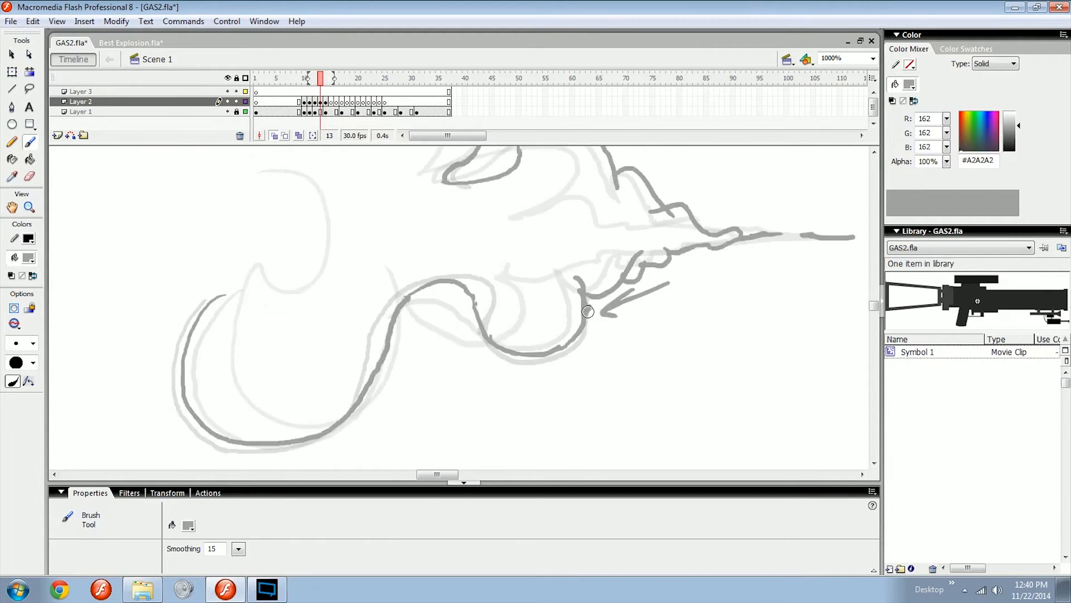
{"action": "key", "text": "period"}
{"action": "key", "text": "comma"}
{"action": "key", "text": "period"}
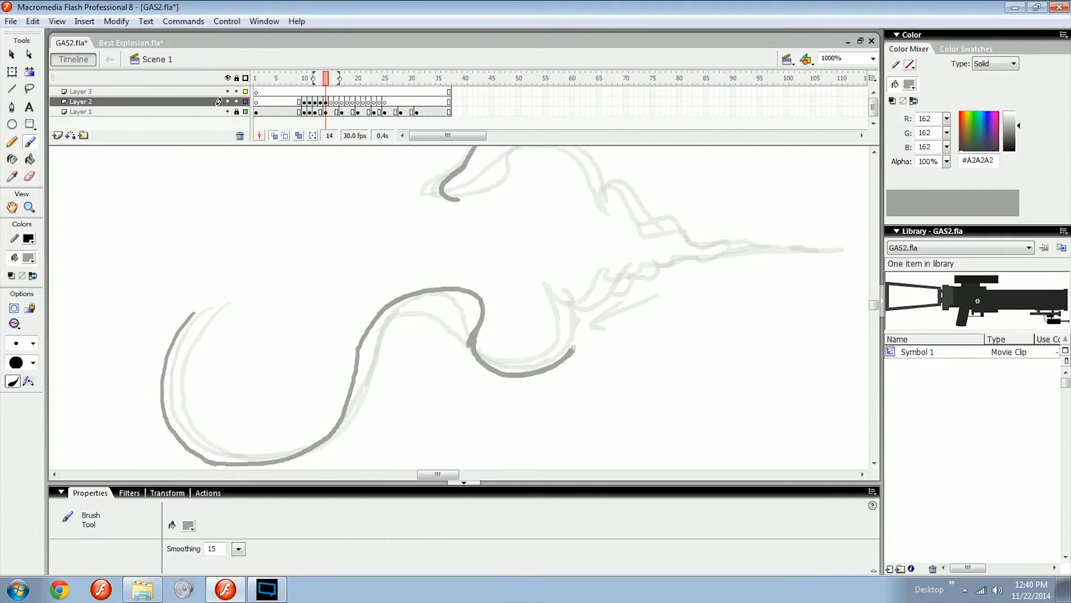
Save the document and brush the hooked fold running from the small upper curl to the smoke's shoulder on frame 14.
{"action": "scroll", "coordinate": [491, 312], "scroll_direction": "up", "scroll_amount": 5}
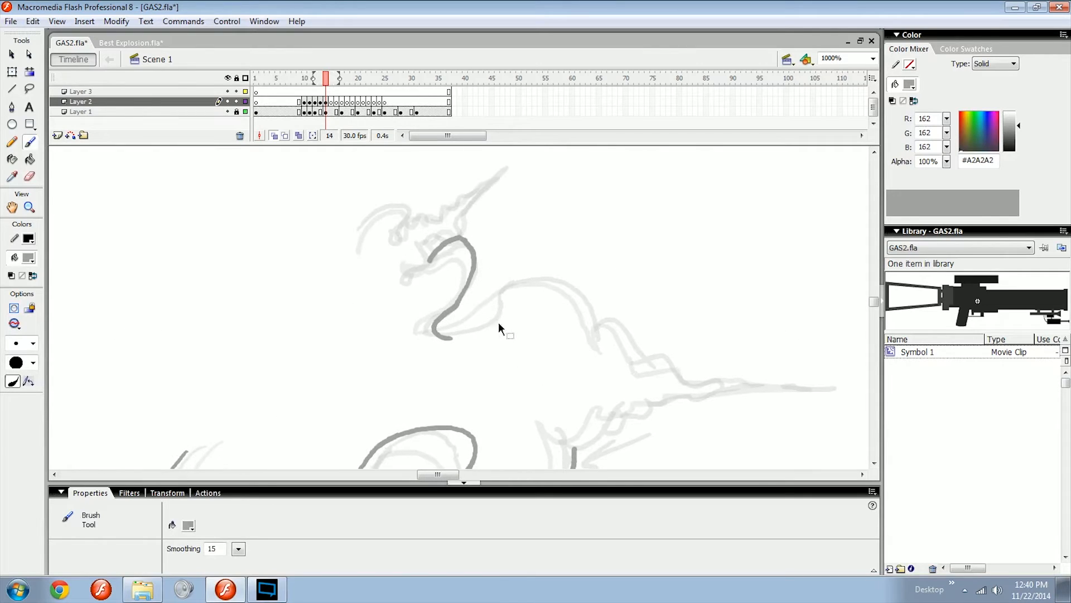
{"action": "key", "text": "ctrl+s"}
{"action": "key", "text": "comma"}
{"action": "key", "text": "comma"}
{"action": "key", "text": "period"}
{"action": "key", "text": "period"}
{"action": "left_click_drag", "start_coordinate": [520, 320], "coordinate": [521, 304]}
{"action": "key", "text": "comma"}
{"action": "key", "text": "comma"}
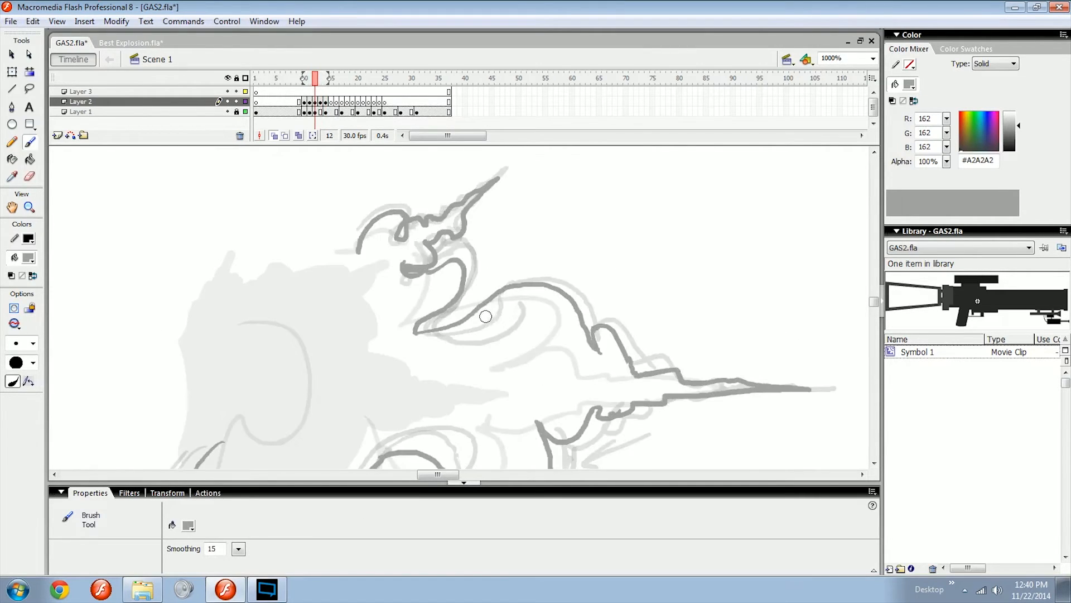
{"action": "key", "text": "period"}
{"action": "key", "text": "period"}
{"action": "key", "text": "ctrl+z"}
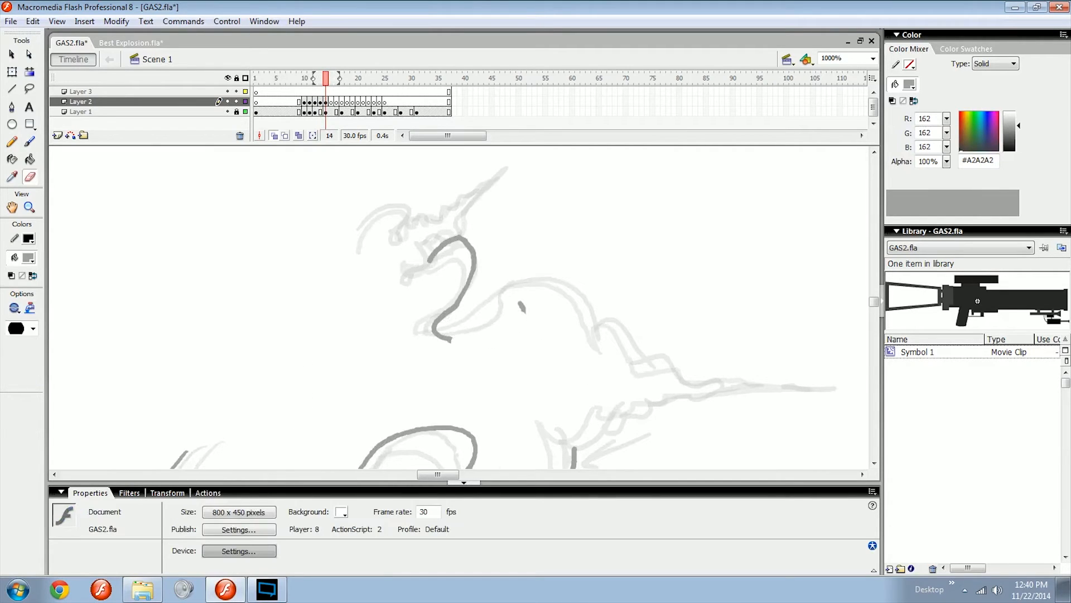
{"action": "key", "text": "ctrl+z"}
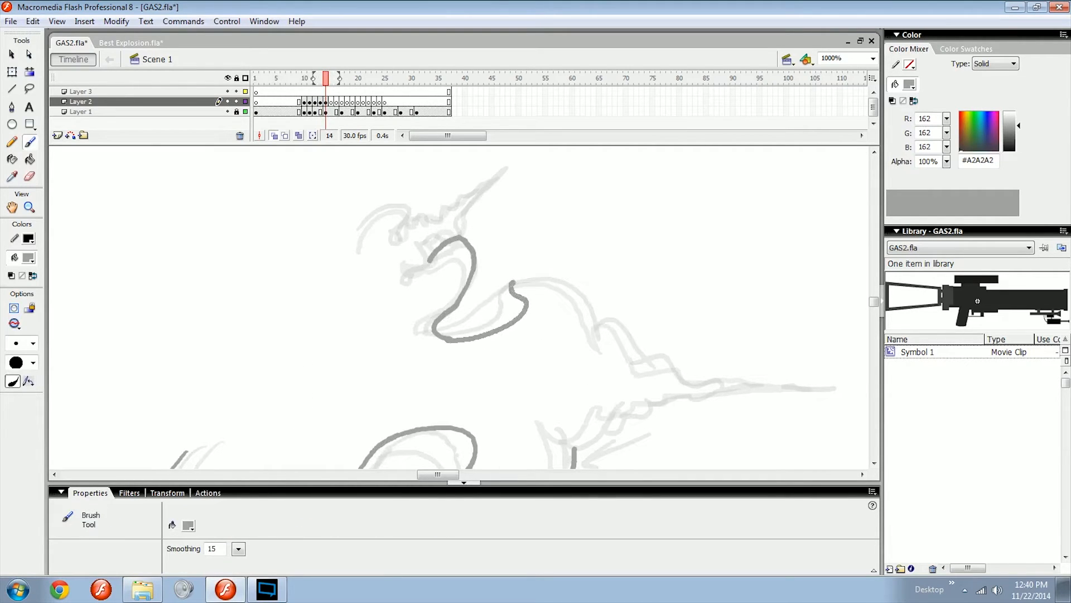
Brush the arched outline of the upper smoke shoulder on frame 14, checking frames 12 and 13, and save the document.
{"action": "left_click_drag", "start_coordinate": [569, 278], "coordinate": [590, 324]}
{"action": "key", "text": "comma"}
{"action": "key", "text": "comma"}
{"action": "key", "text": "period"}
{"action": "key", "text": "period"}
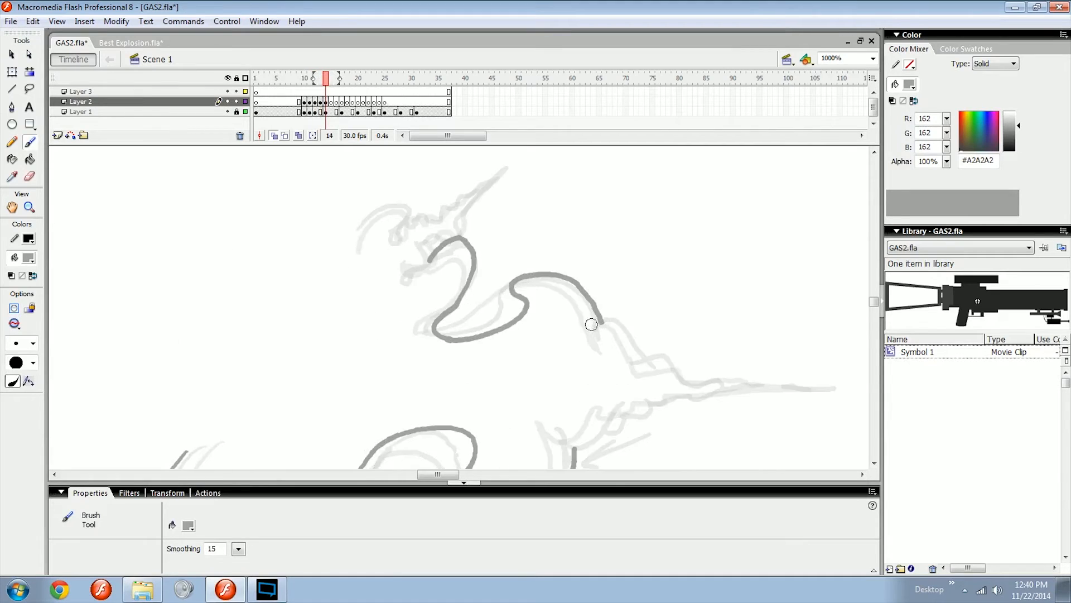
{"action": "key", "text": "comma"}
{"action": "key", "text": "comma"}
{"action": "key", "text": "period"}
{"action": "key", "text": "period"}
{"action": "key", "text": "ctrl+z"}
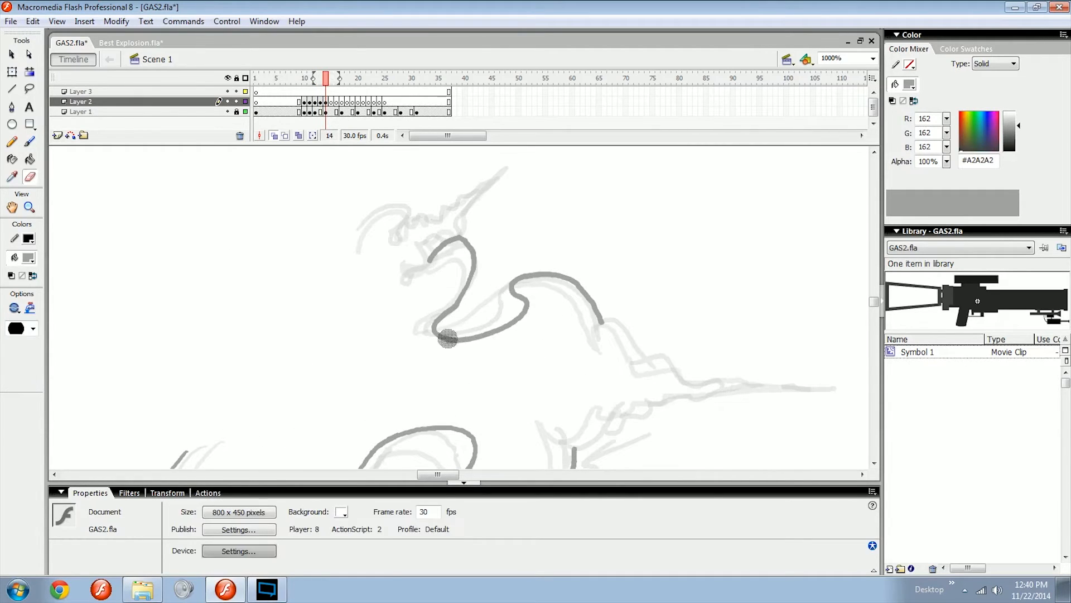
{"action": "key", "text": "ctrl+s"}
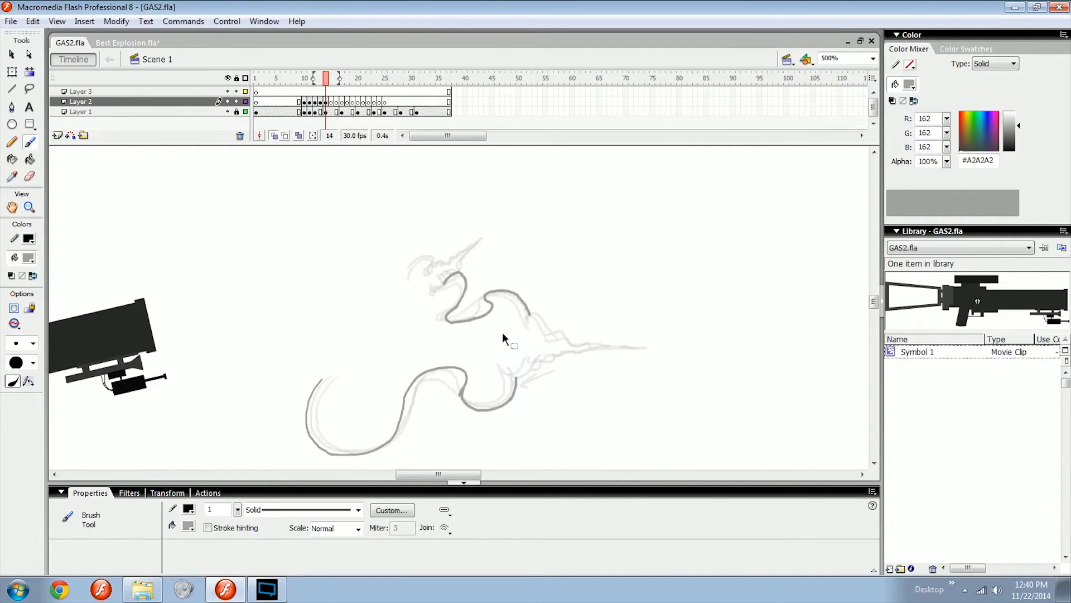
Remove the sketched arrow beside the lower-right smoke bulge on frame 13.
{"action": "key", "text": "comma"}
{"action": "key", "text": "comma"}
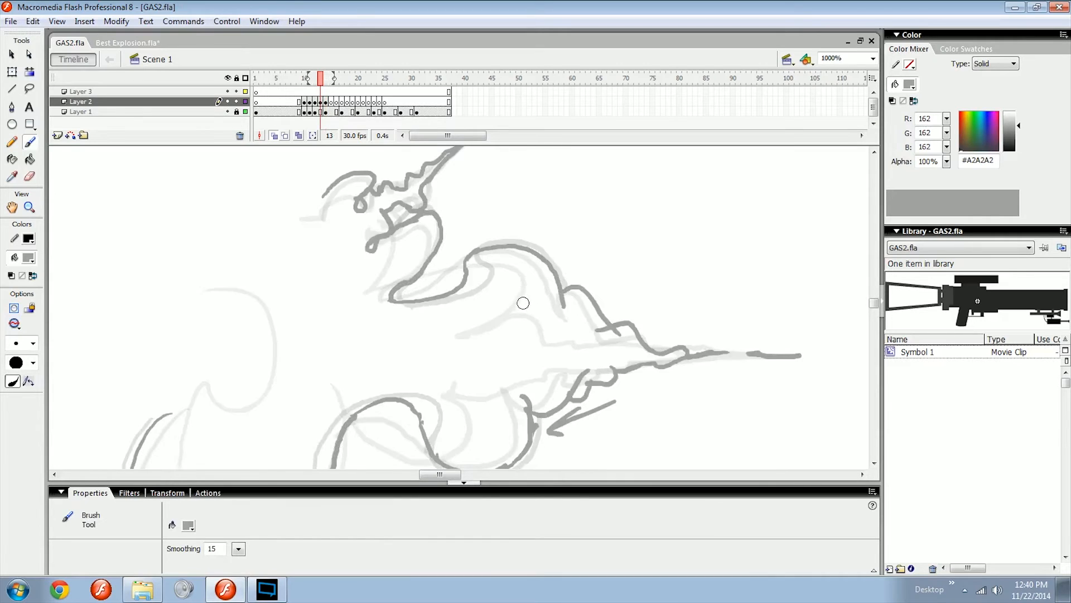
{"action": "key", "text": "period"}
{"action": "key", "text": "period"}
{"action": "key", "text": "space"}
{"action": "left_click_drag", "start_coordinate": [609, 310], "coordinate": [561, 311]}
{"action": "key", "text": "comma"}
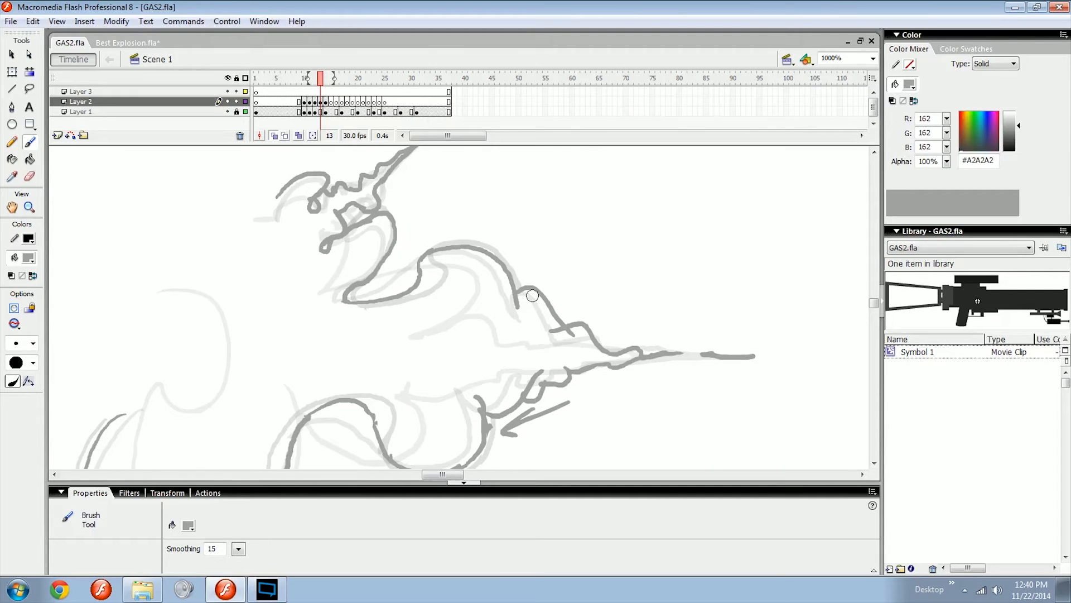
{"action": "left_click", "coordinate": [568, 288]}
{"action": "key", "text": "ctrl+minus"}
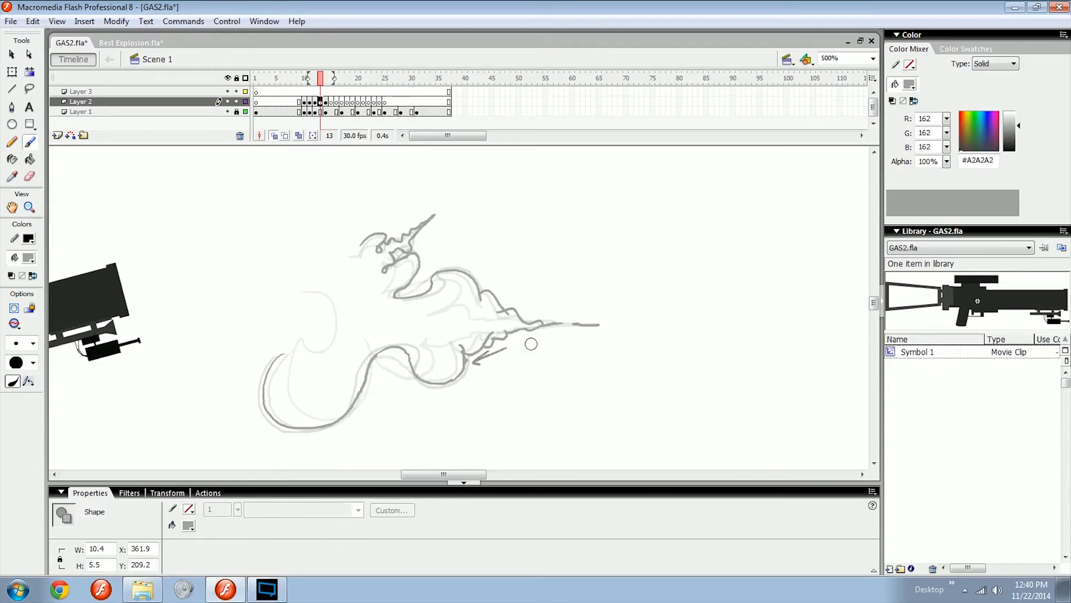
{"action": "key", "text": "ctrl+z"}
{"action": "left_click_drag", "start_coordinate": [494, 360], "coordinate": [496, 344]}
Flip through frames 11 to 15 to examine how the smoke outline moves between drawings.
{"action": "key", "text": "comma"}
{"action": "key", "text": "comma"}
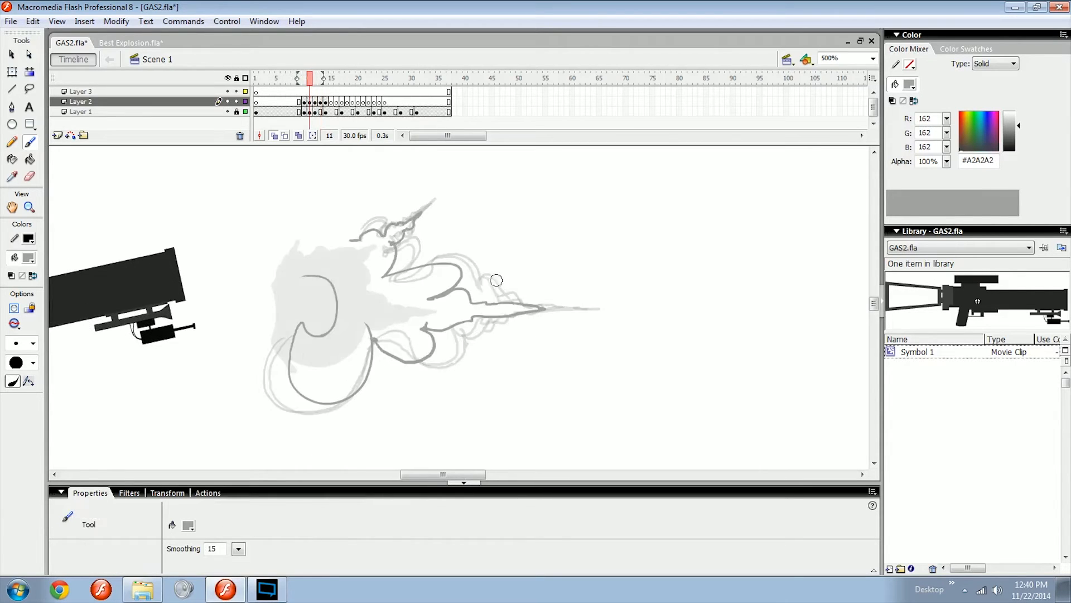
{"action": "key", "text": "period"}
{"action": "key", "text": "period"}
{"action": "key", "text": "period"}
{"action": "key", "text": "period"}
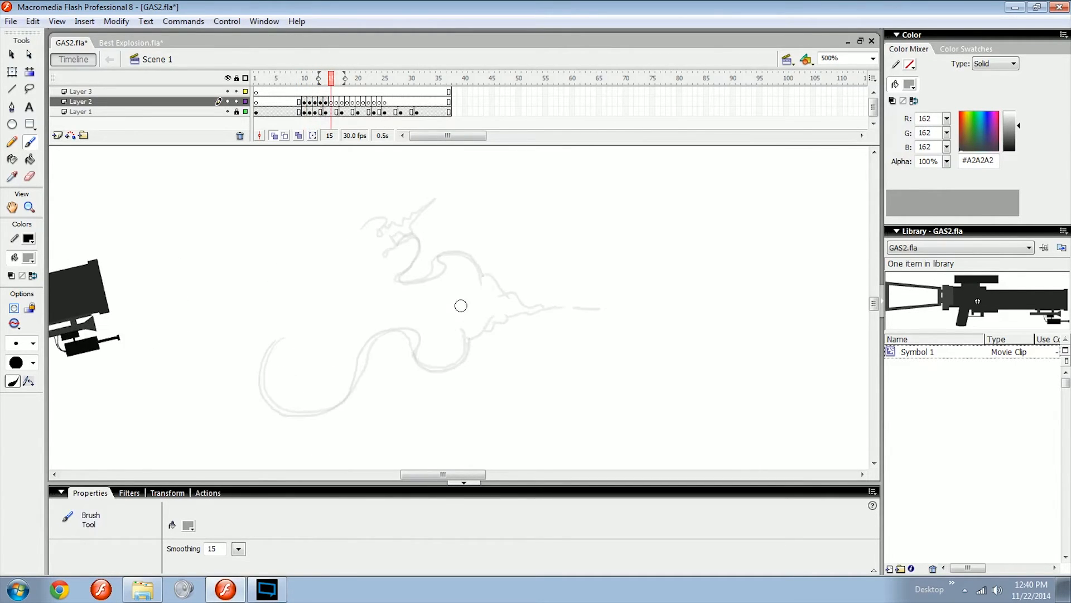
{"action": "left_click_drag", "start_coordinate": [465, 323], "coordinate": [495, 401]}
{"action": "key", "text": "ctrl+equal"}
{"action": "key", "text": "ctrl+equal"}
{"action": "key", "text": "ctrl+minus"}
{"action": "left_click_drag", "start_coordinate": [423, 327], "coordinate": [504, 338]}
{"action": "key", "text": "comma"}
{"action": "key", "text": "comma"}
{"action": "key", "text": "period"}
{"action": "key", "text": "period"}
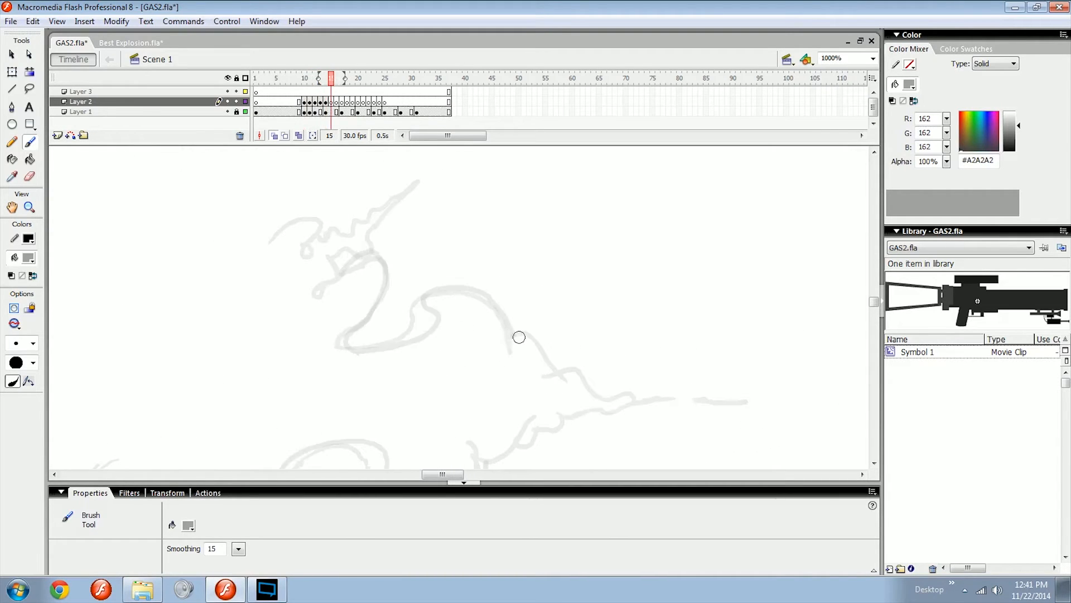
{"action": "key", "text": "comma"}
{"action": "key", "text": "comma"}
{"action": "key", "text": "comma"}
{"action": "key", "text": "period"}
Sketch a temporary arrow through the smoke toward its pointed tip on frame 13, and undo it.
{"action": "left_click_drag", "start_coordinate": [459, 372], "coordinate": [507, 355]}
{"action": "key", "text": "ctrl+minus"}
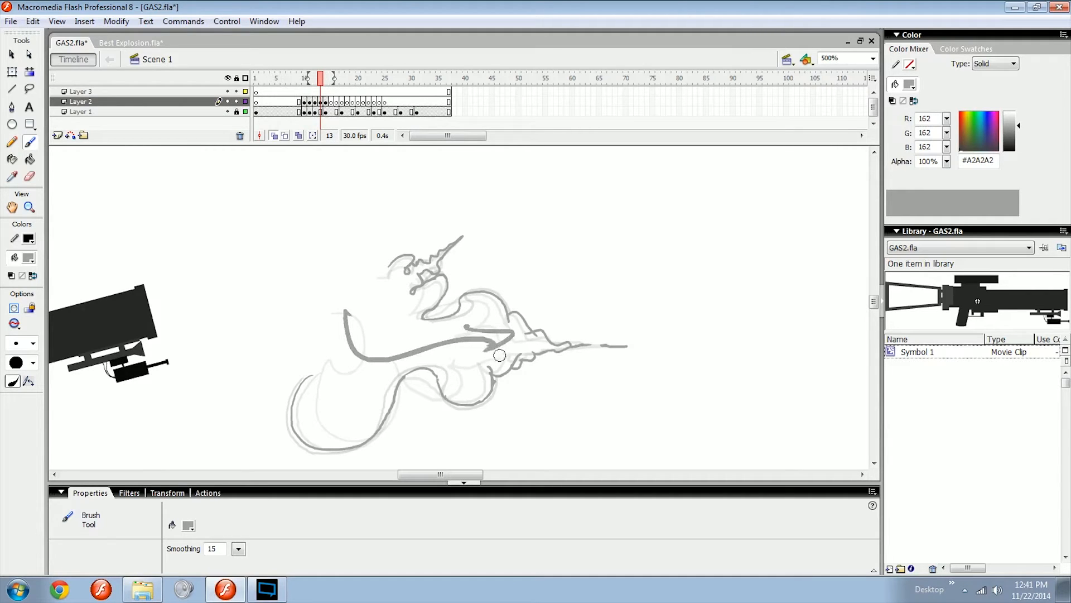
{"action": "key", "text": "ctrl+z"}
{"action": "key", "text": "ctrl+equal"}
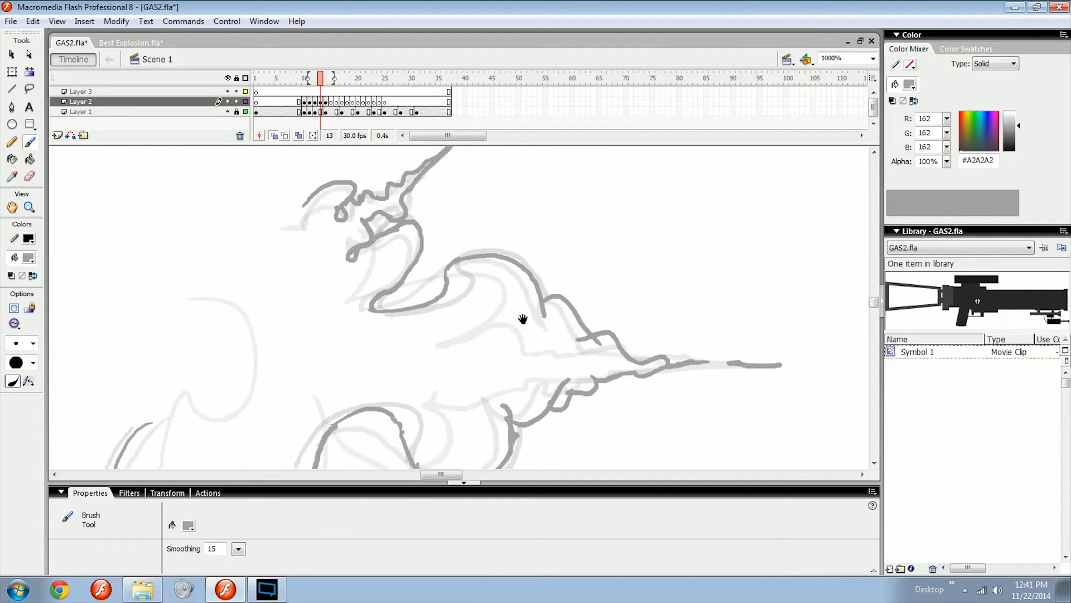
Brush a small rounded bump on the upper slope behind the shoulder on frame 14, comparing it with frames 12 and 13.
{"action": "key", "text": "comma"}
{"action": "key", "text": "period"}
{"action": "key", "text": "period"}
{"action": "left_click_drag", "start_coordinate": [517, 240], "coordinate": [517, 269]}
{"action": "key", "text": "comma"}
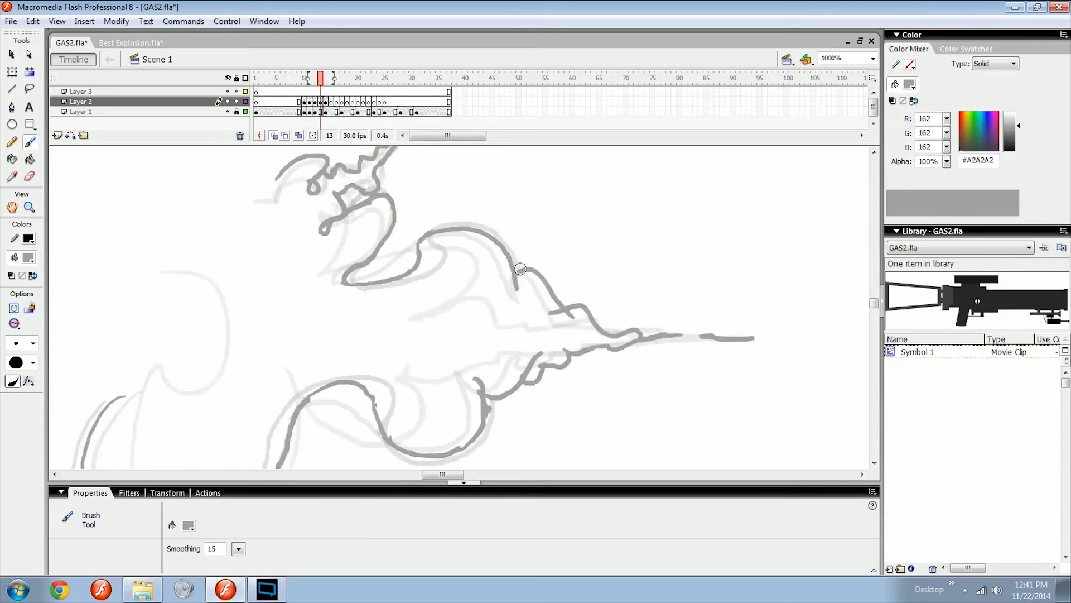
{"action": "key", "text": "period"}
{"action": "key", "text": "comma"}
{"action": "key", "text": "period"}
{"action": "key", "text": "comma"}
{"action": "key", "text": "period"}
{"action": "key", "text": "comma"}
{"action": "key", "text": "comma"}
{"action": "key", "text": "period"}
{"action": "key", "text": "period"}
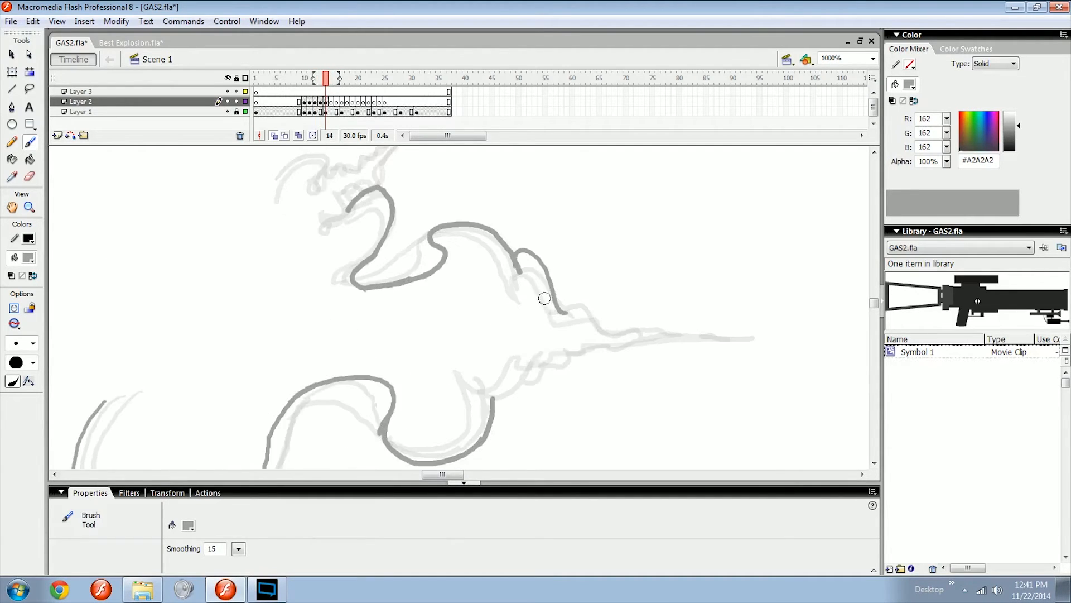
Redraw the lower end of the upper-slope bump on frame 14 and erase the overlapping stroke.
{"action": "key", "text": "e"}
{"action": "key", "text": "b"}
{"action": "key", "text": "ctrl+z"}
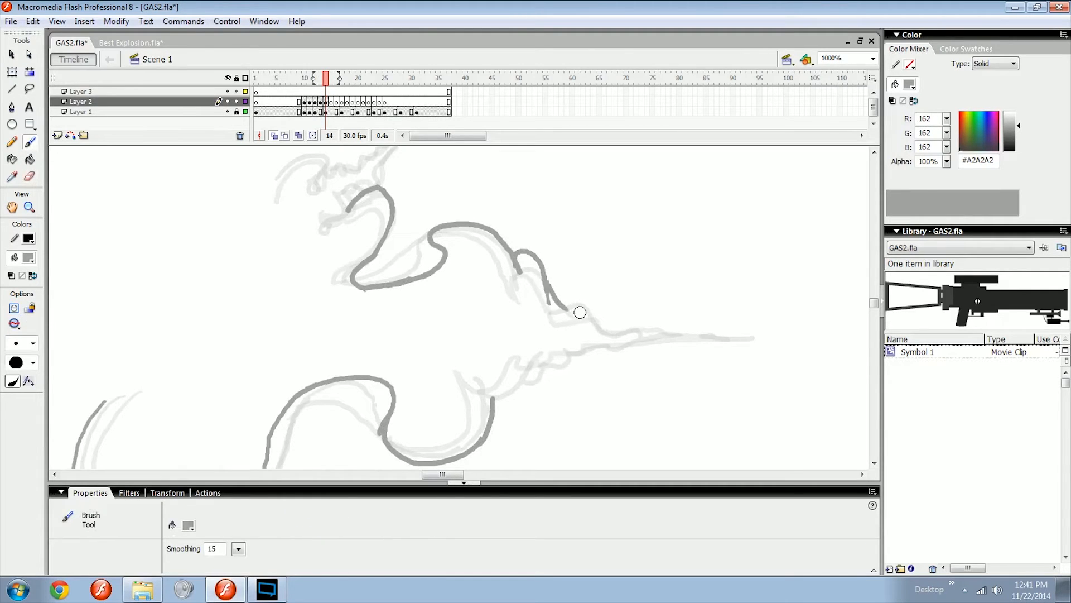
{"action": "key", "text": "e"}
{"action": "key", "text": "b"}
Brush the contour rising from the lower-right bulge on frame 14, and undo the short stray strokes near the tip.
{"action": "left_click_drag", "start_coordinate": [538, 299], "coordinate": [539, 309]}
{"action": "key", "text": "space"}
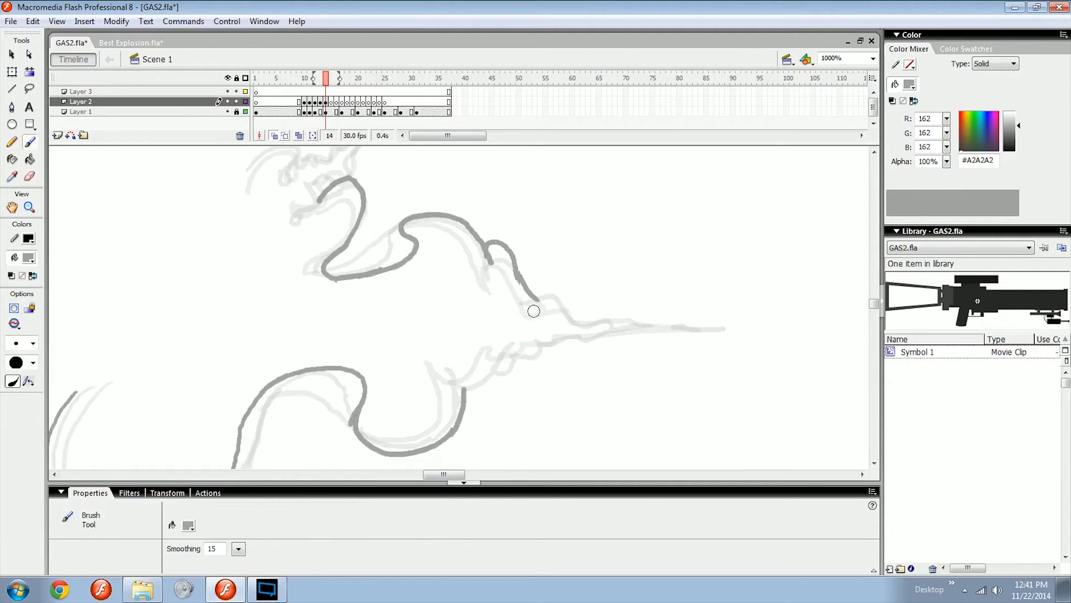
{"action": "key", "text": "comma"}
{"action": "key", "text": "period"}
{"action": "key", "text": "comma"}
{"action": "key", "text": "period"}
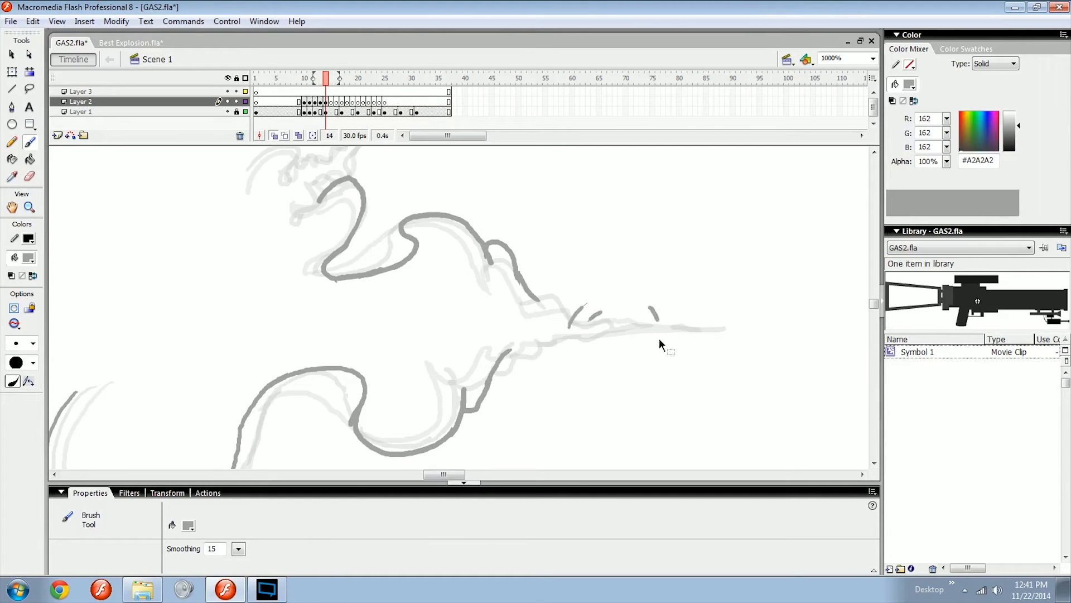
{"action": "key", "text": "ctrl+z"}
{"action": "key", "text": "ctrl+z"}
{"action": "key", "text": "ctrl+z"}
Add small billow curls along the lower rising contour on frame 14, and undo the stray stroke below the tip.
{"action": "key", "text": "space"}
{"action": "left_click_drag", "start_coordinate": [584, 356], "coordinate": [571, 350]}
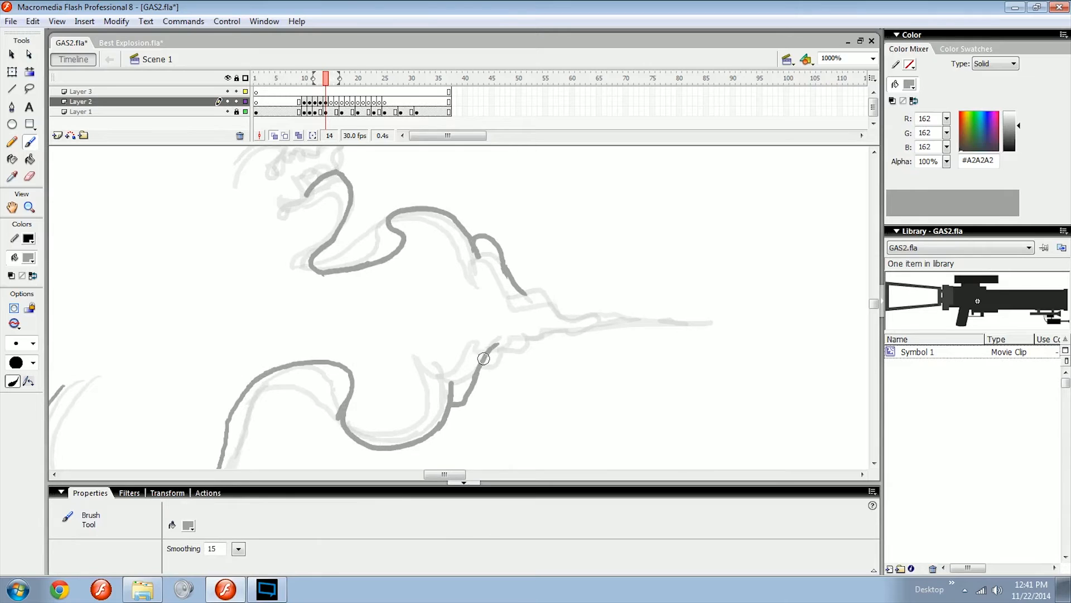
{"action": "key", "text": "comma"}
{"action": "key", "text": "period"}
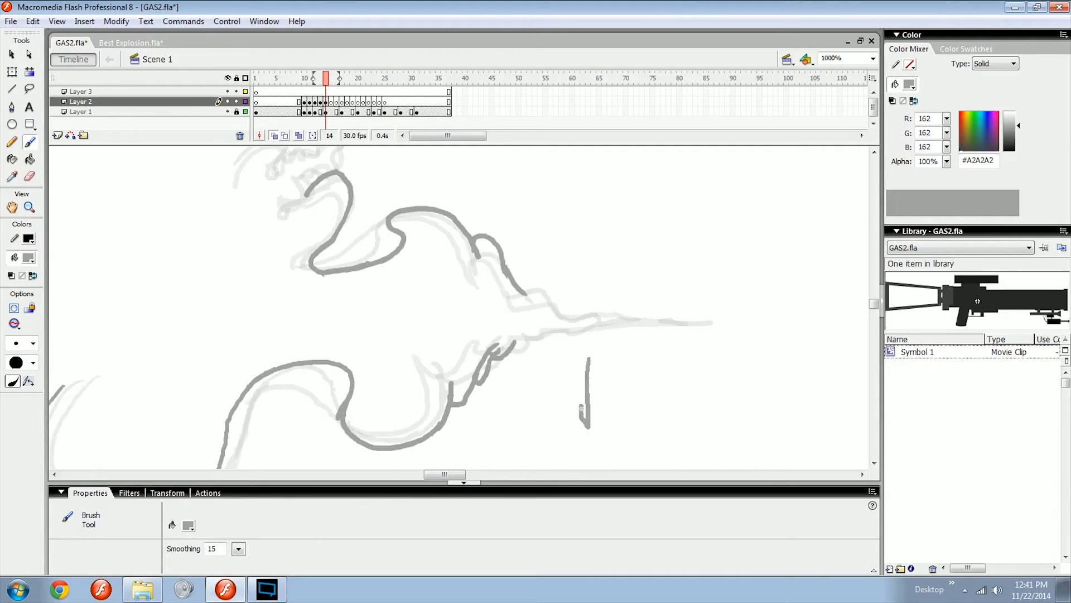
{"action": "key", "text": "ctrl+z"}
{"action": "key", "text": "ctrl+z"}
Brush the bumpy upper and lower edges so they converge at the smoke's tip on frame 14, using frames 12 and 13 as reference.
{"action": "key", "text": "space"}
{"action": "left_click_drag", "start_coordinate": [570, 412], "coordinate": [489, 420]}
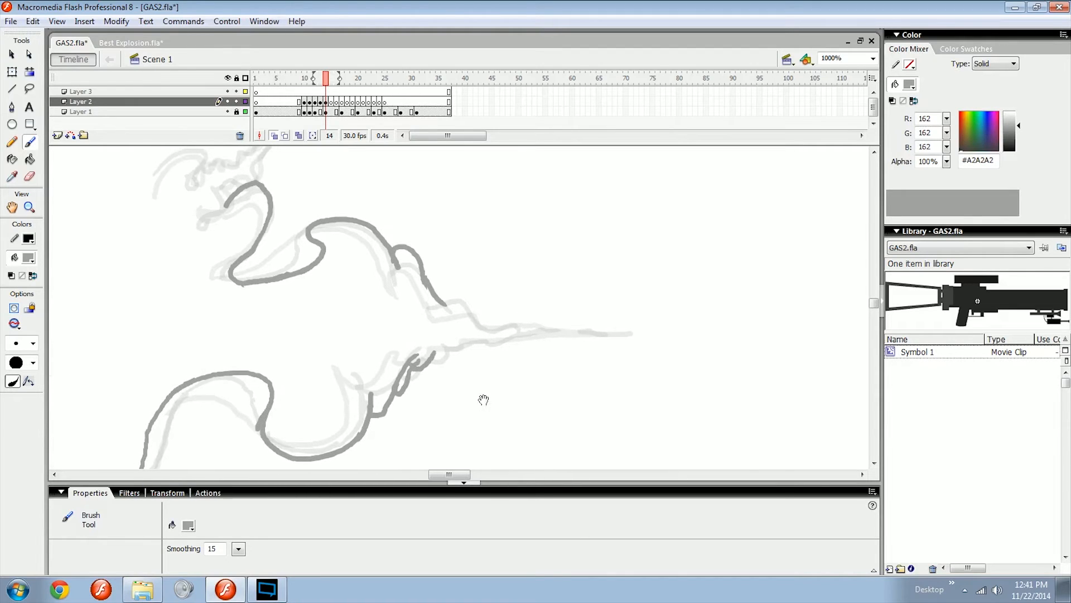
{"action": "key", "text": "comma"}
{"action": "key", "text": "period"}
{"action": "key", "text": "comma"}
{"action": "key", "text": "period"}
{"action": "key", "text": "comma"}
{"action": "key", "text": "comma"}
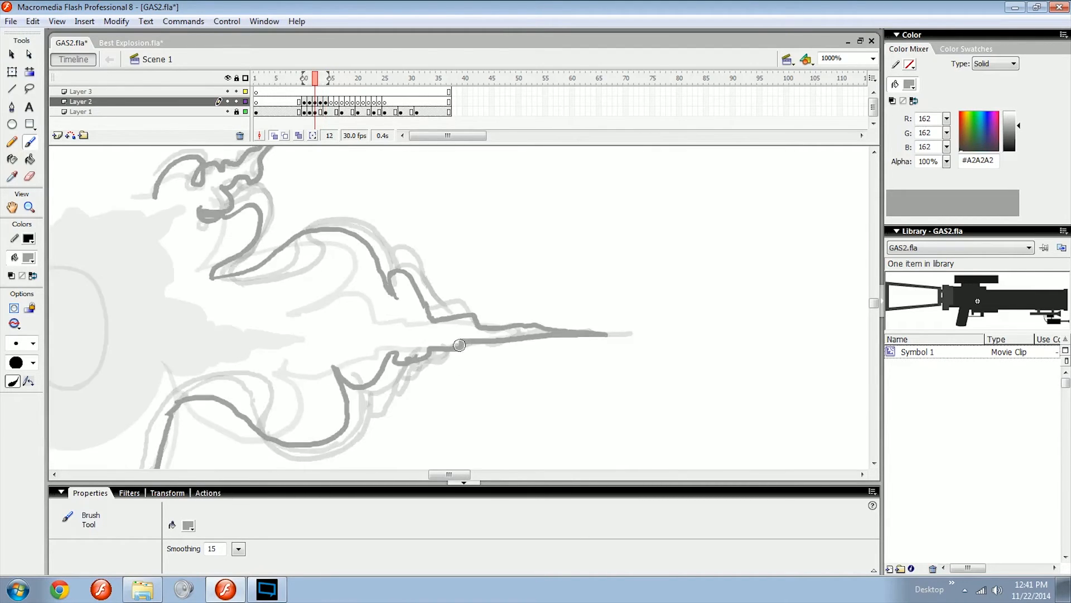
{"action": "key", "text": "period"}
{"action": "key", "text": "period"}
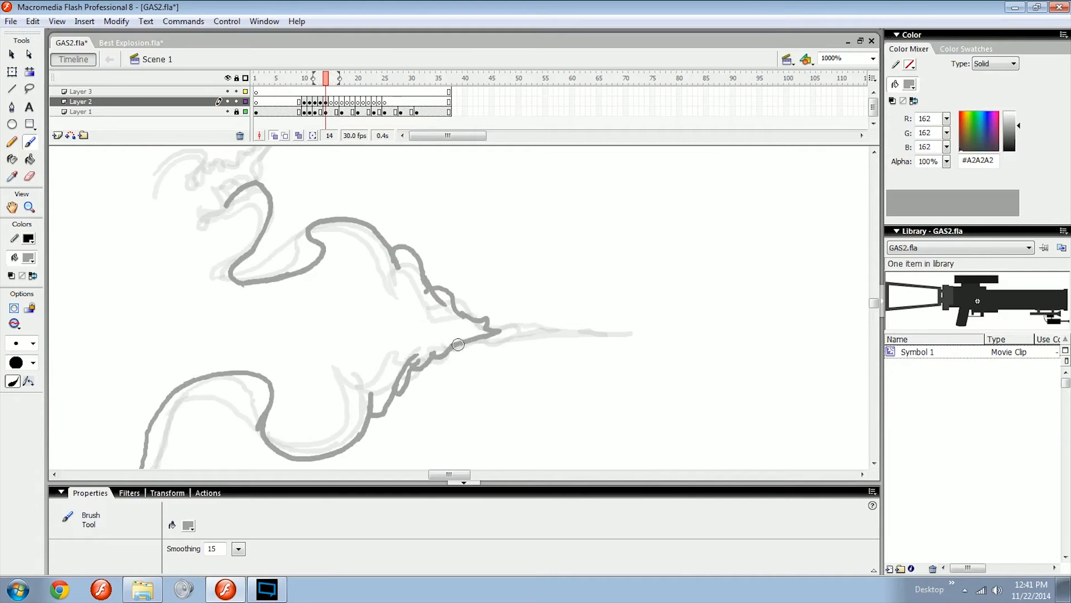
Save the document and play back the smoke animation.
{"action": "left_click_drag", "start_coordinate": [458, 344], "coordinate": [503, 353]}
{"action": "key", "text": "ctrl+minus"}
{"action": "key", "text": "ctrl+minus"}
{"action": "key", "text": "ctrl+equal"}
{"action": "left_click_drag", "start_coordinate": [406, 330], "coordinate": [489, 319]}
{"action": "key", "text": "ctrl+s"}
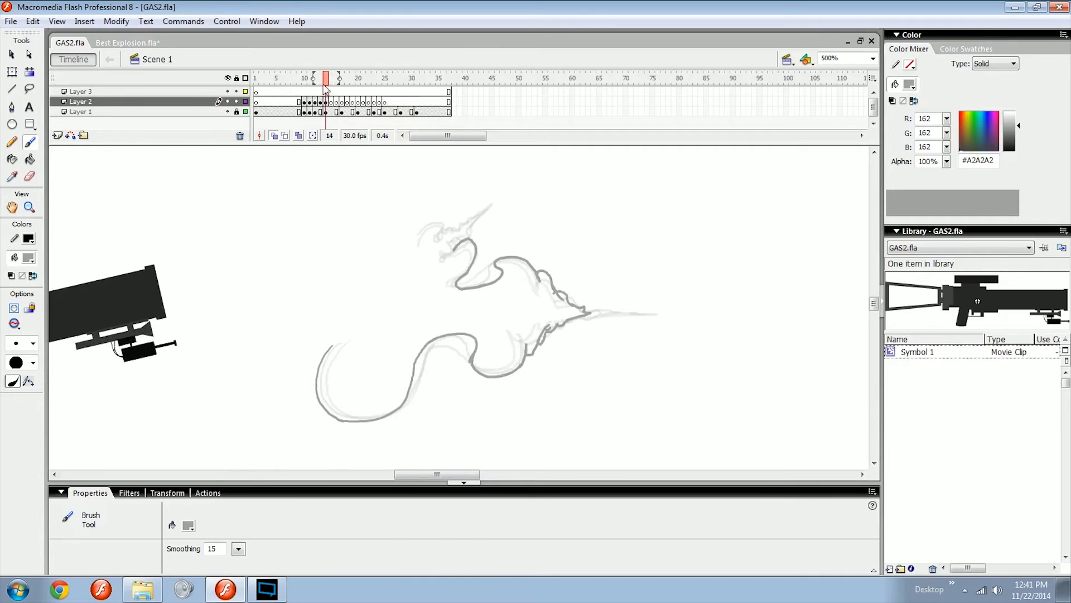
{"action": "mouse_move", "coordinate": [326, 89]}
{"action": "left_mouse_down"}
{"action": "mouse_move", "coordinate": [311, 77]}
{"action": "mouse_move", "coordinate": [332, 77]}
{"action": "mouse_move", "coordinate": [321, 73]}
{"action": "mouse_move", "coordinate": [282, 77]}
{"action": "mouse_move", "coordinate": [328, 76]}
{"action": "left_mouse_up"}
{"action": "key", "text": "Return"}
Brush a large curved inner contour inside the lower-left smoke curl on frame 12.
{"action": "key", "text": "ctrl+="}
{"action": "left_click_drag", "start_coordinate": [399, 275], "coordinate": [598, 295]}
{"action": "key", "text": "."}
{"action": "left_click_drag", "start_coordinate": [479, 363], "coordinate": [496, 316]}
{"action": "mouse_move", "coordinate": [458, 342]}
{"action": "left_mouse_down"}
{"action": "mouse_move", "coordinate": [550, 385]}
{"action": "mouse_move", "coordinate": [550, 211]}
{"action": "left_mouse_up"}
{"action": "key", "text": "."}
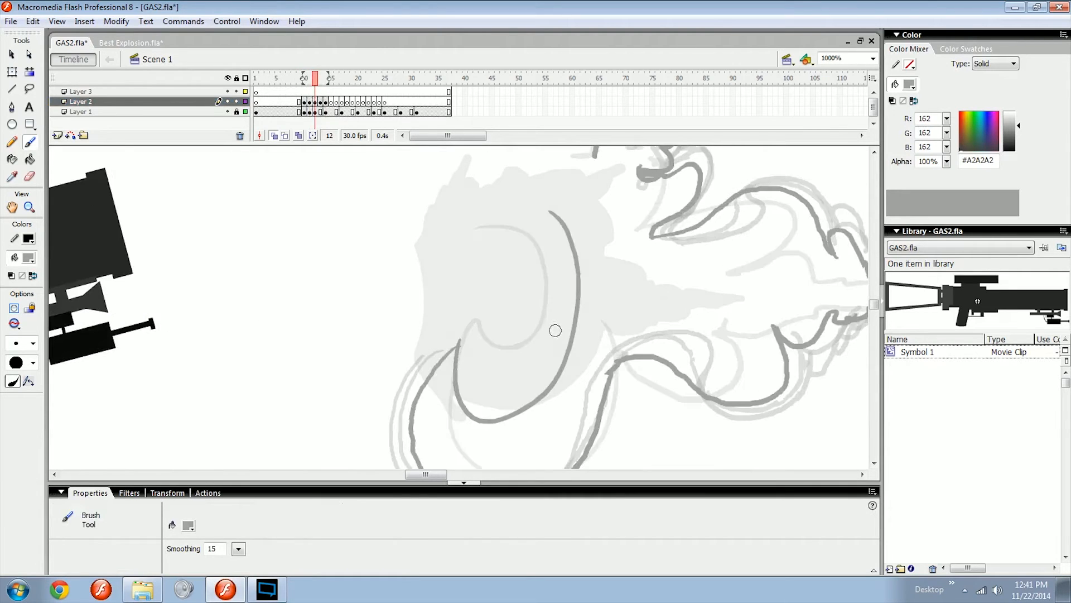
Continue the inner contour of the lower-left smoke curl on frames 13 and 14.
{"action": "key", "text": "."}
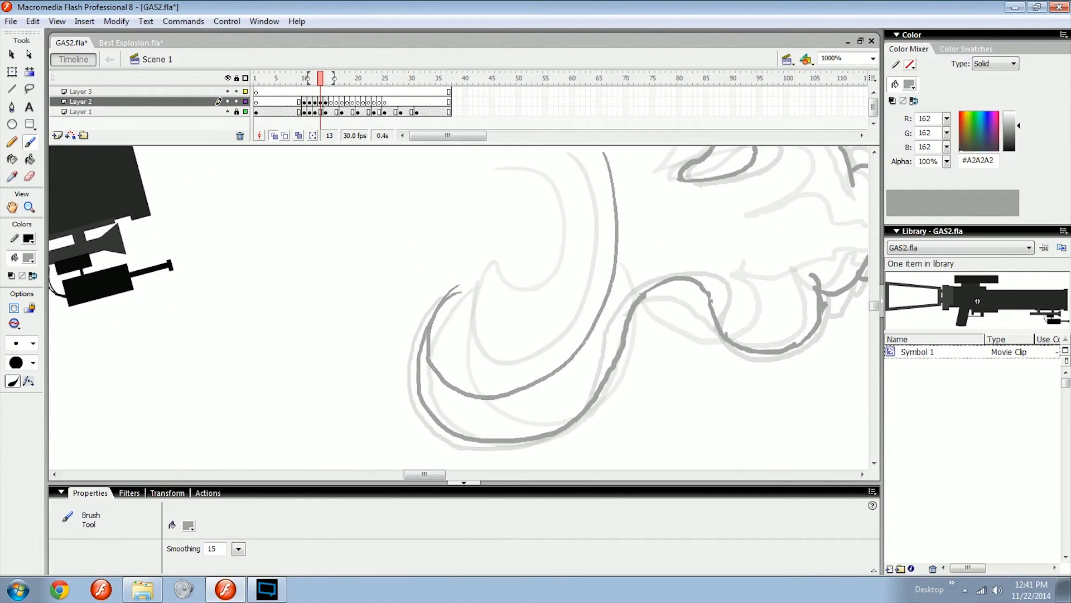
{"action": "left_click_drag", "start_coordinate": [627, 319], "coordinate": [593, 348]}
{"action": "key", "text": "."}
{"action": "mouse_move", "coordinate": [586, 313]}
{"action": "left_mouse_down"}
{"action": "mouse_move", "coordinate": [557, 308]}
{"action": "mouse_move", "coordinate": [562, 270]}
{"action": "left_mouse_up"}
{"action": "key", "text": "."}
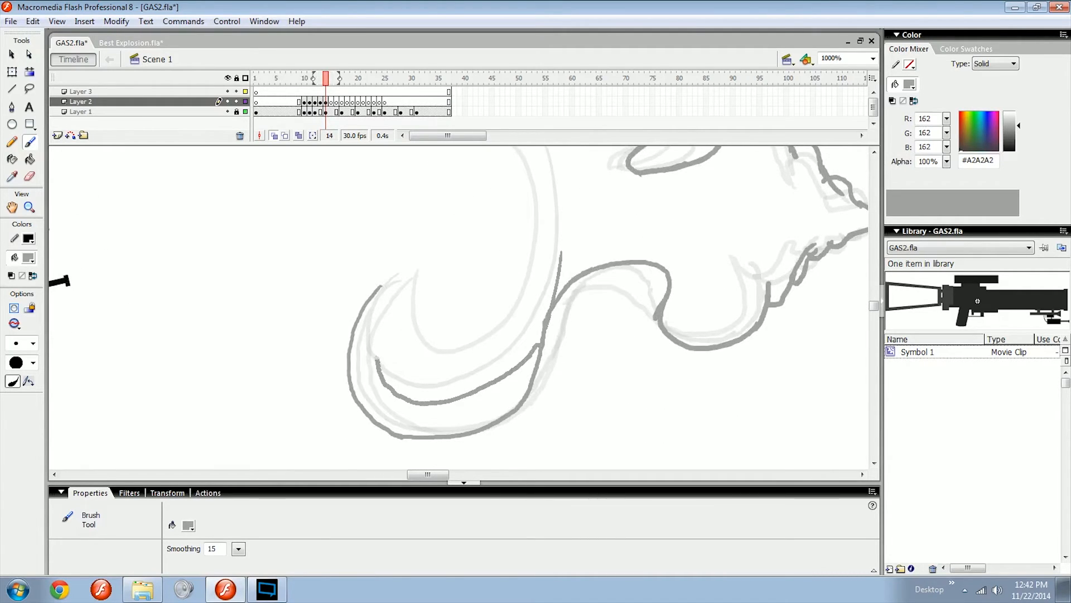
{"action": "mouse_move", "coordinate": [530, 302]}
{"action": "left_mouse_down"}
{"action": "mouse_move", "coordinate": [484, 374]}
{"action": "mouse_move", "coordinate": [504, 176]}
{"action": "left_mouse_up"}
{"action": "key", "text": "ctrl+minus"}
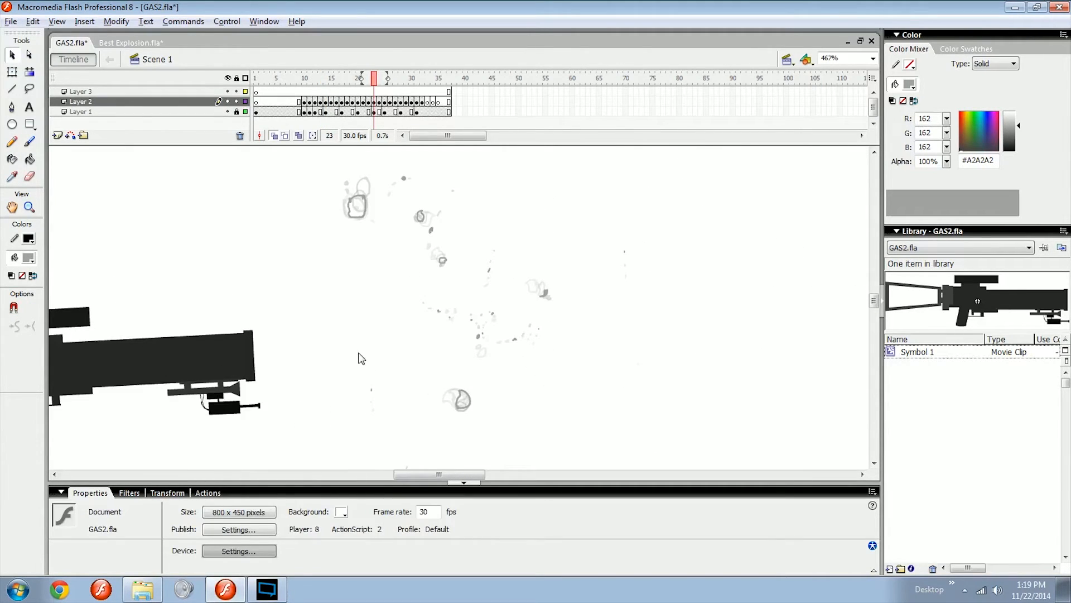
Rewind to frame 7, play back the smoke animation to review it, and switch to the Brush tool.
{"action": "mouse_move", "coordinate": [498, 288]}
{"action": "left_mouse_down"}
{"action": "mouse_move", "coordinate": [487, 322]}
{"action": "mouse_move", "coordinate": [505, 271]}
{"action": "mouse_move", "coordinate": [486, 291]}
{"action": "left_mouse_up"}
{"action": "key", "text": "ctrl+minus"}
{"action": "key", "text": "ctrl+minus"}
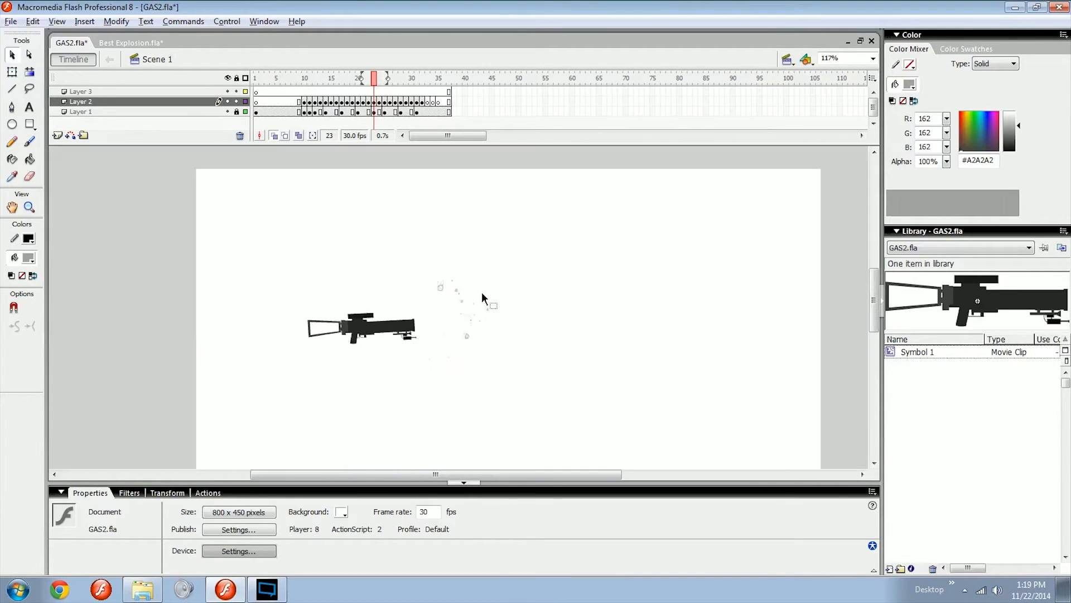
{"action": "key", "text": "ctrl+equal"}
{"action": "key", "text": "ctrl+equal"}
{"action": "left_click_drag", "start_coordinate": [337, 246], "coordinate": [553, 238]}
{"action": "left_click_drag", "start_coordinate": [376, 82], "coordinate": [288, 83]}
{"action": "key", "text": "Return"}
{"action": "key", "text": "Return"}
{"action": "key", "text": "ctrl+minus"}
{"action": "key", "text": "ctrl+equal"}
{"action": "left_click_drag", "start_coordinate": [500, 294], "coordinate": [480, 289]}
{"action": "key", "text": "b"}
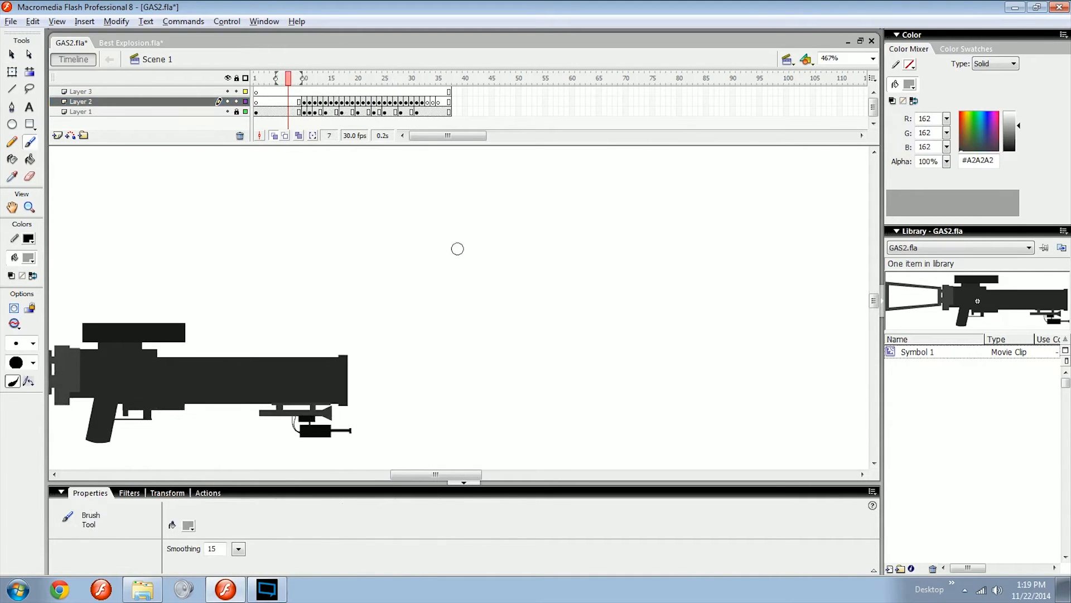
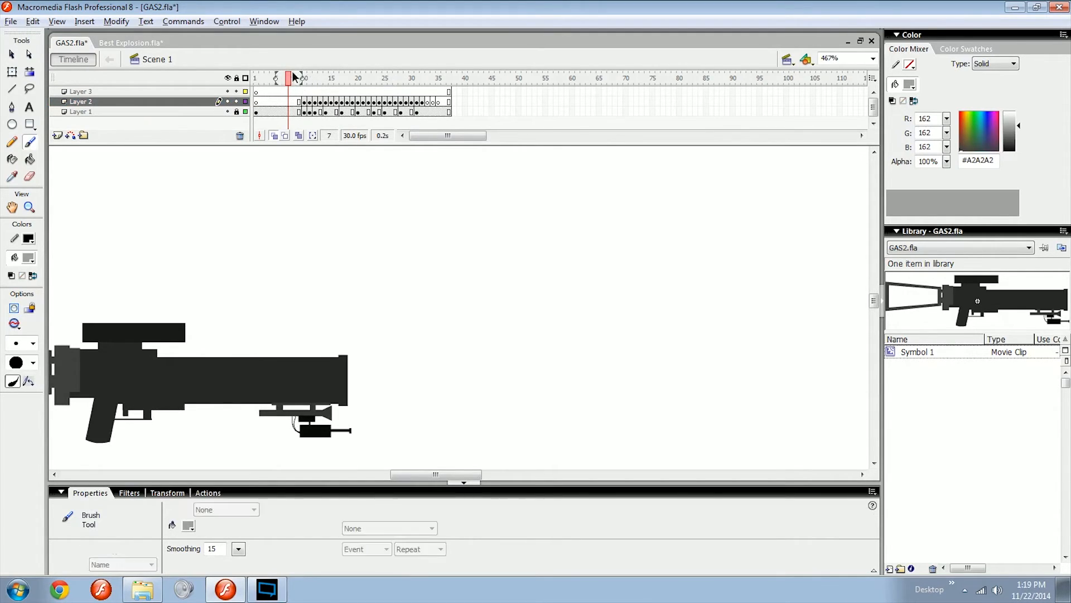
Play back the smoke animation to review the blast frames and save the document.
{"action": "mouse_move", "coordinate": [306, 81]}
{"action": "left_mouse_down"}
{"action": "mouse_move", "coordinate": [397, 76]}
{"action": "mouse_move", "coordinate": [310, 85]}
{"action": "mouse_move", "coordinate": [332, 87]}
{"action": "left_mouse_up"}
{"action": "left_click_drag", "start_coordinate": [438, 284], "coordinate": [396, 227]}
{"action": "key", "text": "Return"}
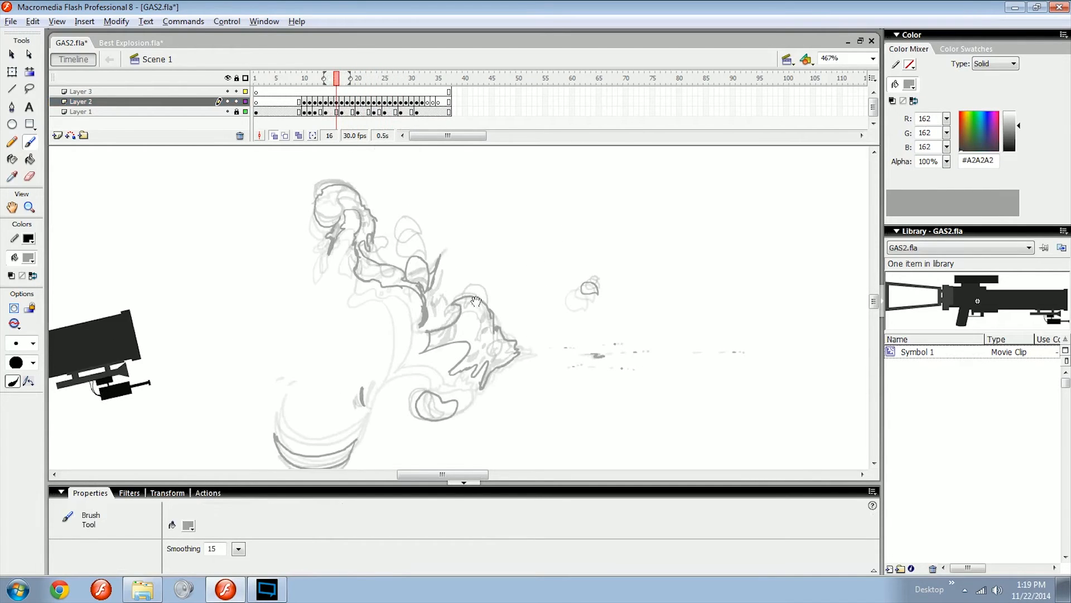
{"action": "key", "text": "ctrl+minus"}
{"action": "key", "text": "ctrl+equal"}
{"action": "key", "text": "ctrl+equal"}
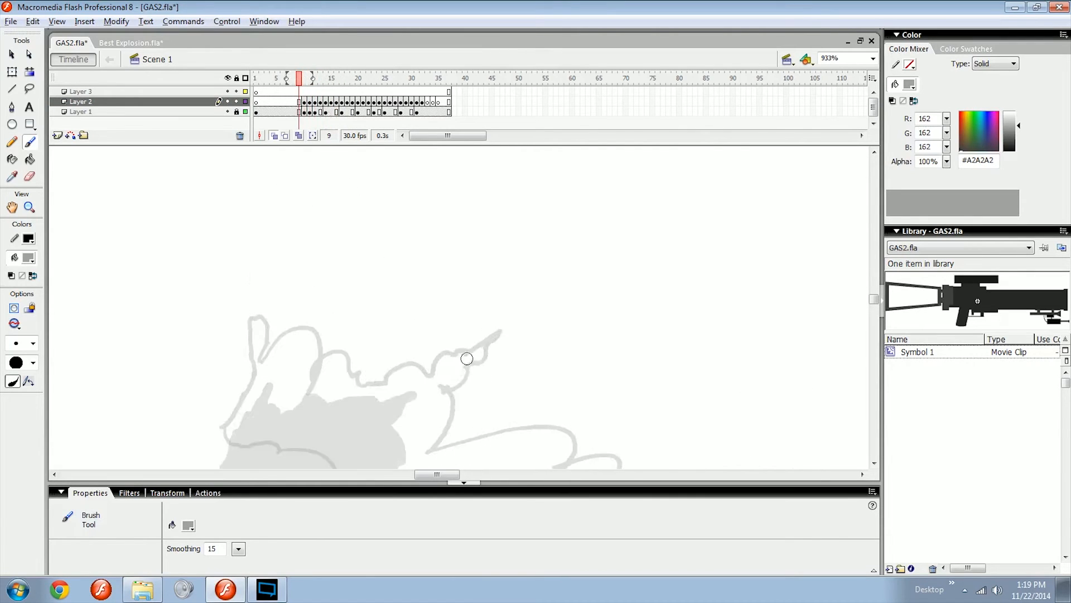
{"action": "key", "text": "ctrl+minus"}
{"action": "key", "text": "ctrl+s"}
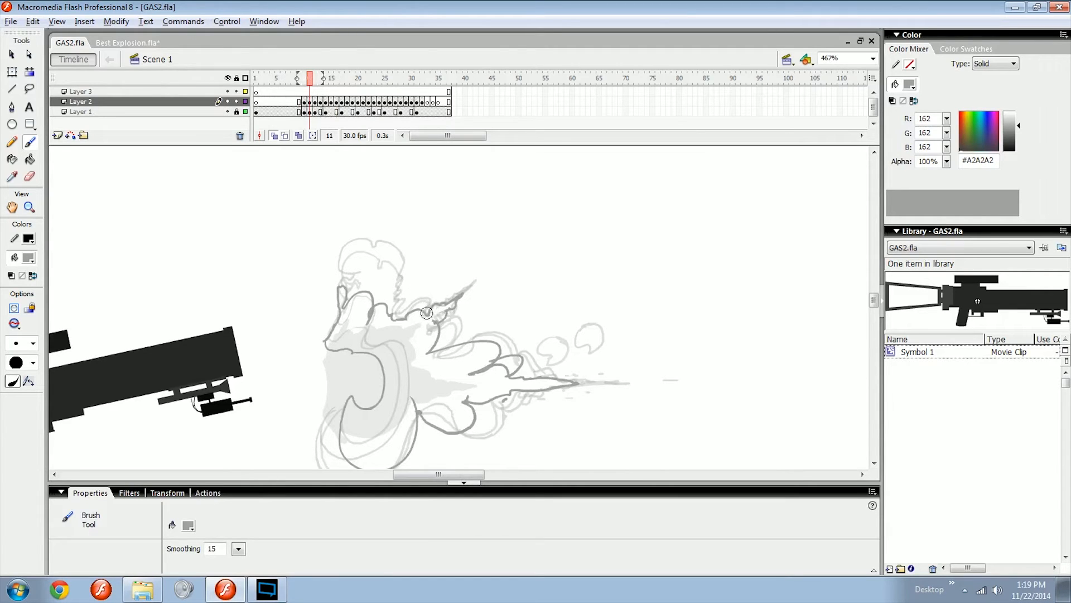
{"action": "key", "text": "k"}
{"action": "key", "text": "comma"}
{"action": "key", "text": "period"}
{"action": "key", "text": "v"}
{"action": "mouse_move", "coordinate": [428, 350]}
{"action": "left_mouse_down"}
{"action": "mouse_move", "coordinate": [441, 329]}
{"action": "mouse_move", "coordinate": [438, 289]}
{"action": "left_mouse_up"}
{"action": "key", "text": "b"}
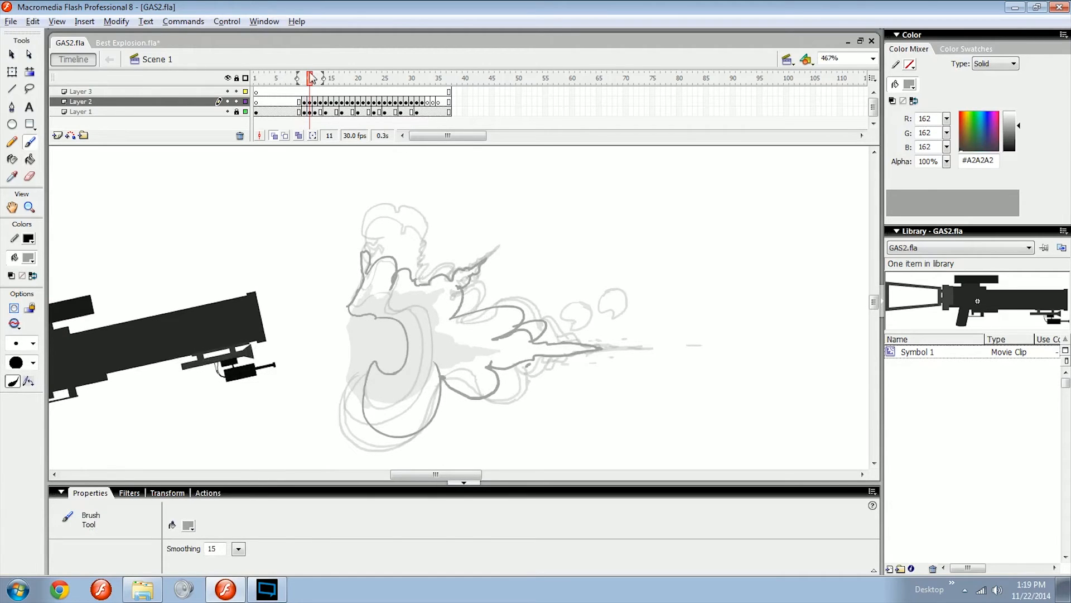
{"action": "mouse_move", "coordinate": [311, 78]}
{"action": "left_mouse_down"}
{"action": "mouse_move", "coordinate": [363, 80]}
{"action": "mouse_move", "coordinate": [327, 89]}
{"action": "left_mouse_up"}
{"action": "left_click_drag", "start_coordinate": [423, 184], "coordinate": [425, 191]}
{"action": "key", "text": "ctrl+z"}
{"action": "key", "text": "space"}
{"action": "left_click_drag", "start_coordinate": [446, 343], "coordinate": [459, 304]}
{"action": "left_click_drag", "start_coordinate": [389, 331], "coordinate": [431, 345]}
{"action": "key", "text": "ctrl+z"}
{"action": "key", "text": "ctrl+z"}
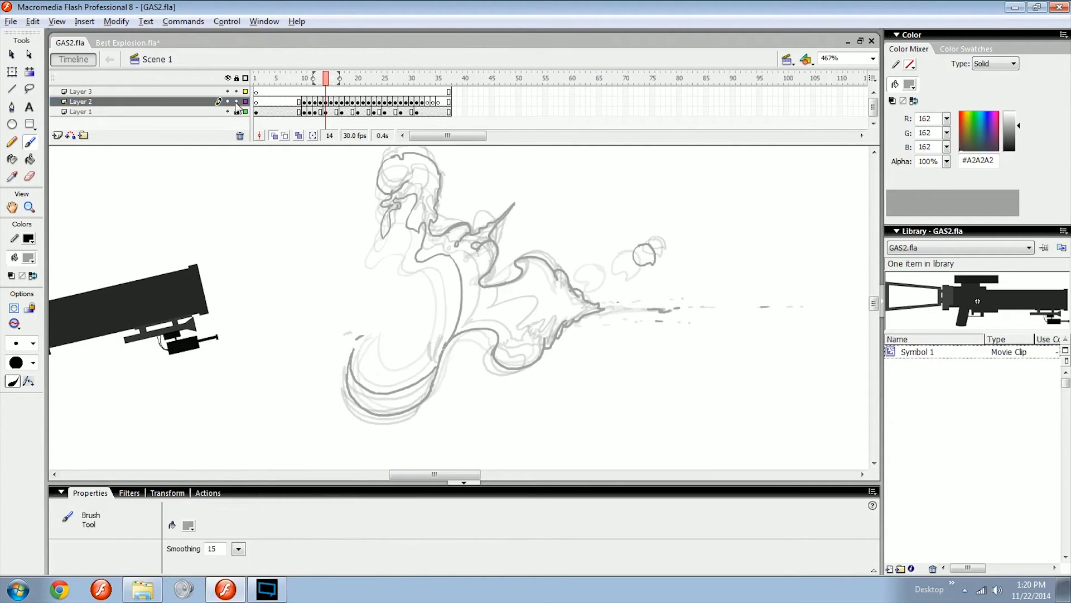
Lock Layer 2, make Layer 3 the active layer, and set the brush fill colour to #9B5353.
{"action": "left_click_drag", "start_coordinate": [237, 107], "coordinate": [236, 101]}
{"action": "left_click", "coordinate": [212, 91]}
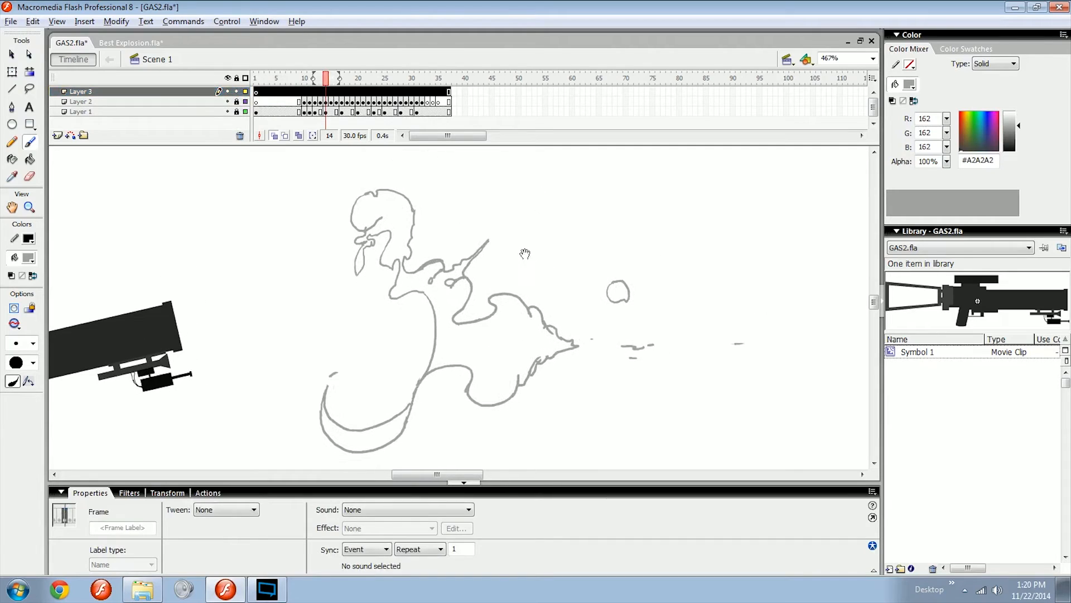
{"action": "left_click_drag", "start_coordinate": [1010, 133], "coordinate": [1010, 132]}
Step through the smoke frames up to frame 29 and back to frame 11 to examine how the shapes break apart.
{"action": "mouse_move", "coordinate": [430, 267]}
{"action": "left_mouse_down"}
{"action": "mouse_move", "coordinate": [433, 349]}
{"action": "mouse_move", "coordinate": [462, 332]}
{"action": "left_mouse_up"}
{"action": "key", "text": "ctrl+z"}
{"action": "key", "text": "comma"}
{"action": "key", "text": "comma"}
{"action": "key", "text": "comma"}
{"action": "key", "text": "comma"}
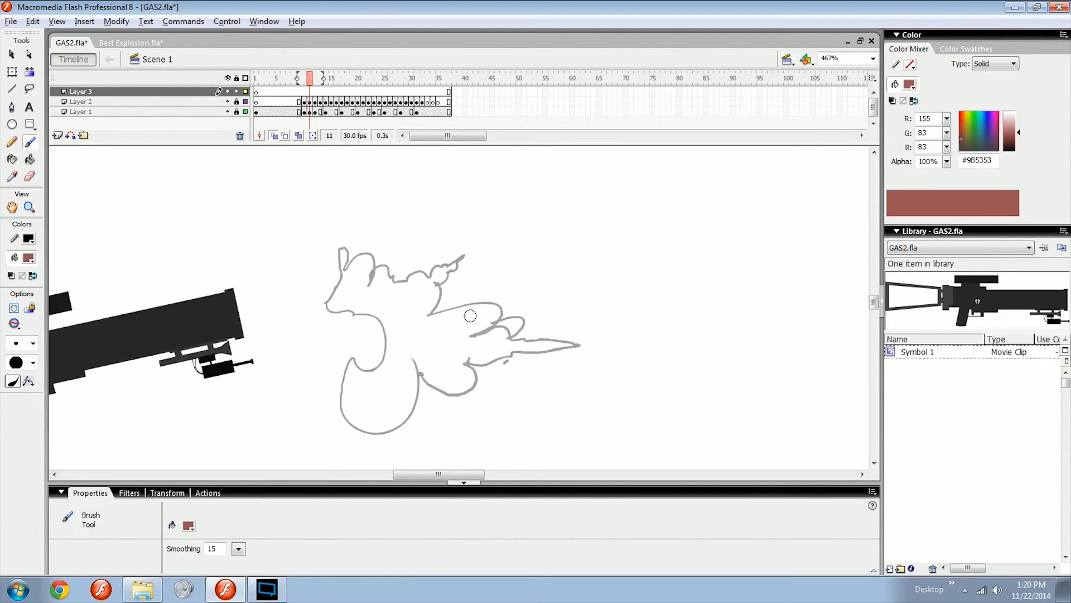
{"action": "key", "text": "period"}
{"action": "key", "text": "period"}
{"action": "key", "text": "period"}
{"action": "key", "text": "period"}
{"action": "key", "text": "period"}
{"action": "key", "text": "period"}
{"action": "key", "text": "period"}
{"action": "key", "text": "period"}
{"action": "key", "text": "period"}
{"action": "key", "text": "period"}
{"action": "key", "text": "period"}
{"action": "key", "text": "period"}
{"action": "key", "text": "period"}
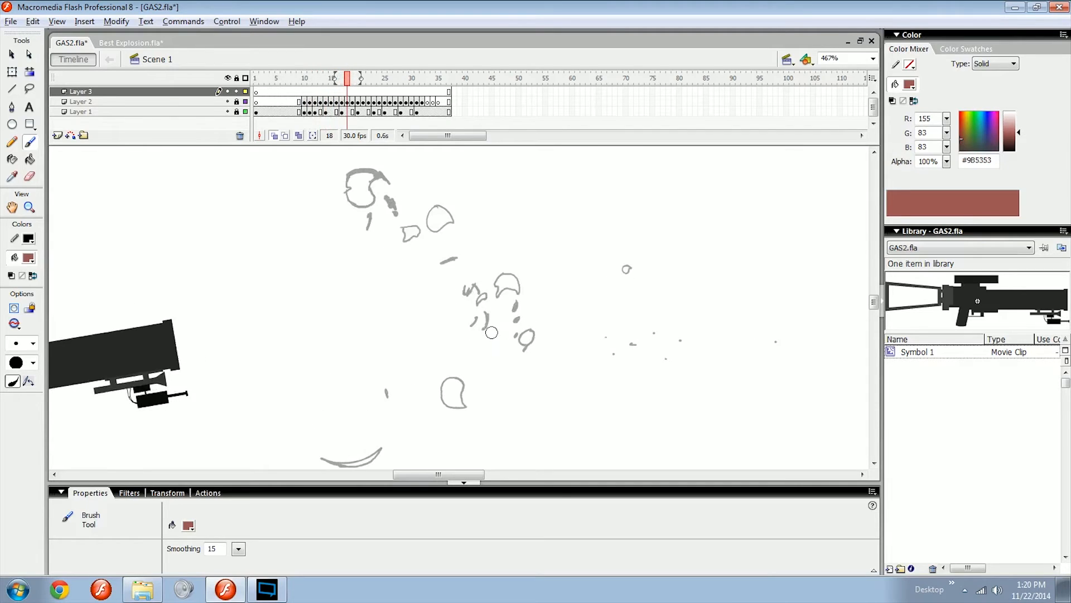
{"action": "key", "text": "period"}
{"action": "key", "text": "period"}
{"action": "key", "text": "period"}
{"action": "key", "text": "period"}
{"action": "key", "text": "period"}
{"action": "key", "text": "period"}
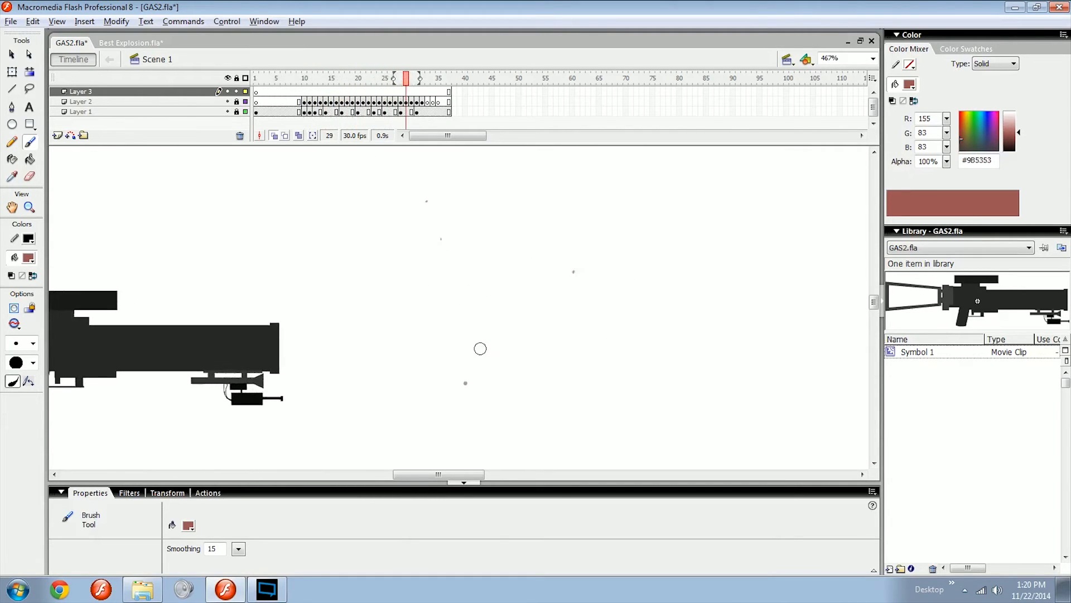
{"action": "key", "text": "comma"}
{"action": "key", "text": "comma"}
{"action": "key", "text": "comma"}
{"action": "key", "text": "comma"}
{"action": "key", "text": "comma"}
{"action": "key", "text": "comma"}
{"action": "key", "text": "comma"}
{"action": "key", "text": "comma"}
{"action": "key", "text": "comma"}
{"action": "key", "text": "comma"}
{"action": "key", "text": "comma"}
{"action": "key", "text": "comma"}
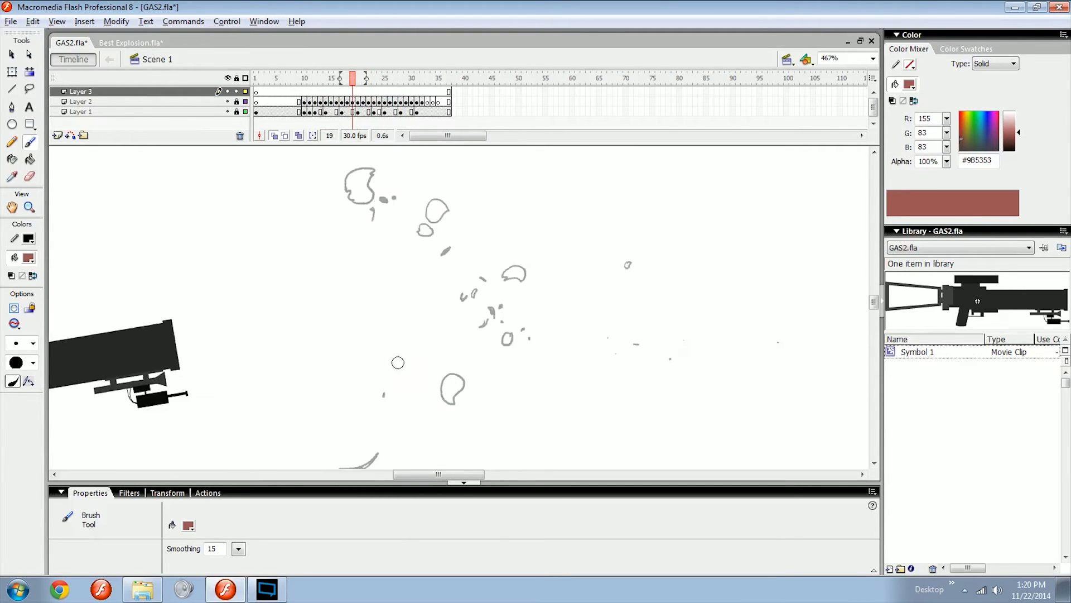
{"action": "key", "text": "comma"}
{"action": "key", "text": "comma"}
{"action": "key", "text": "comma"}
{"action": "key", "text": "comma"}
{"action": "key", "text": "comma"}
{"action": "key", "text": "comma"}
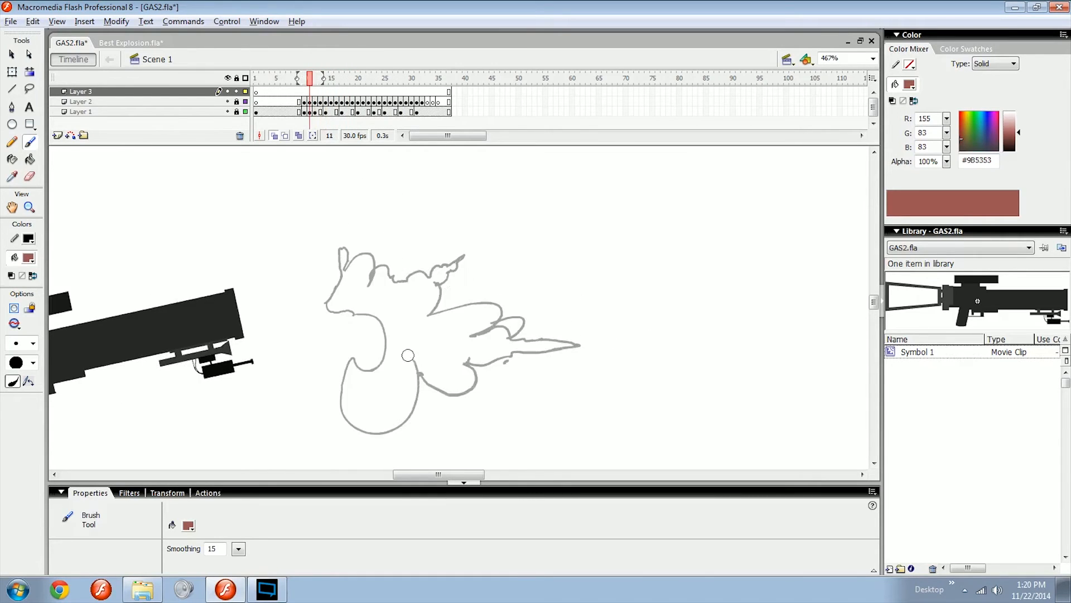
Collapse the Properties panel to enlarge the stage and magnify the smoke outline on frame 11.
{"action": "key", "text": "period"}
{"action": "left_click_drag", "start_coordinate": [391, 357], "coordinate": [411, 378]}
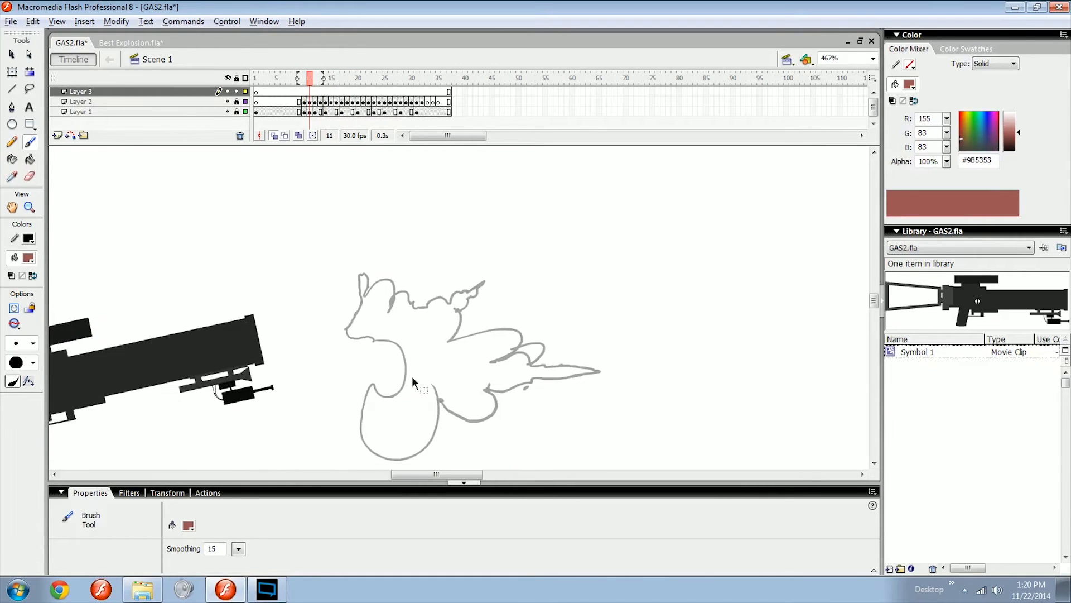
{"action": "key", "text": "ctrl+equal"}
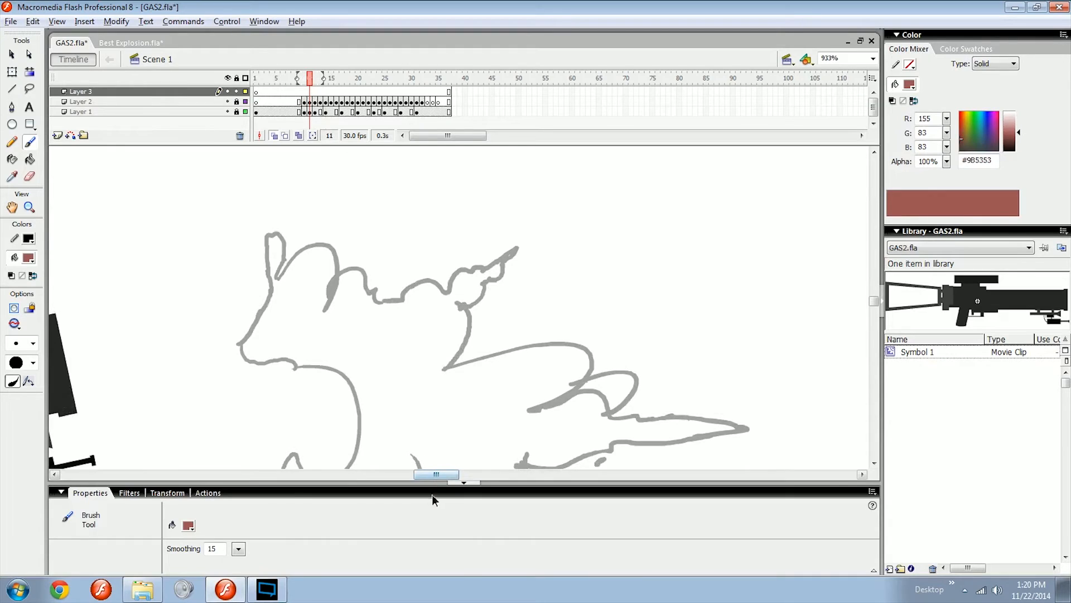
{"action": "left_click", "coordinate": [433, 495]}
{"action": "scroll", "coordinate": [430, 390], "scroll_direction": "down", "scroll_amount": 3}
{"action": "scroll", "coordinate": [422, 385], "scroll_direction": "up", "scroll_amount": 2}
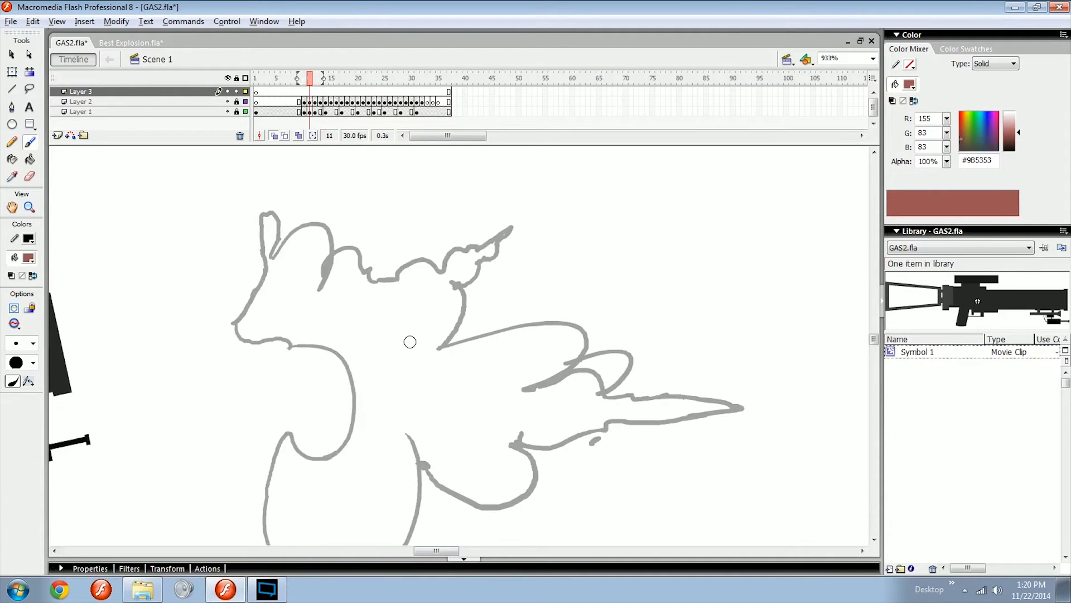
Brush red guide curves on Layer 3 along the small arch and large inner contour of the smoke on frame 12.
{"action": "left_click_drag", "start_coordinate": [384, 310], "coordinate": [441, 325]}
{"action": "left_click_drag", "start_coordinate": [434, 287], "coordinate": [450, 362]}
{"action": "key", "text": "period"}
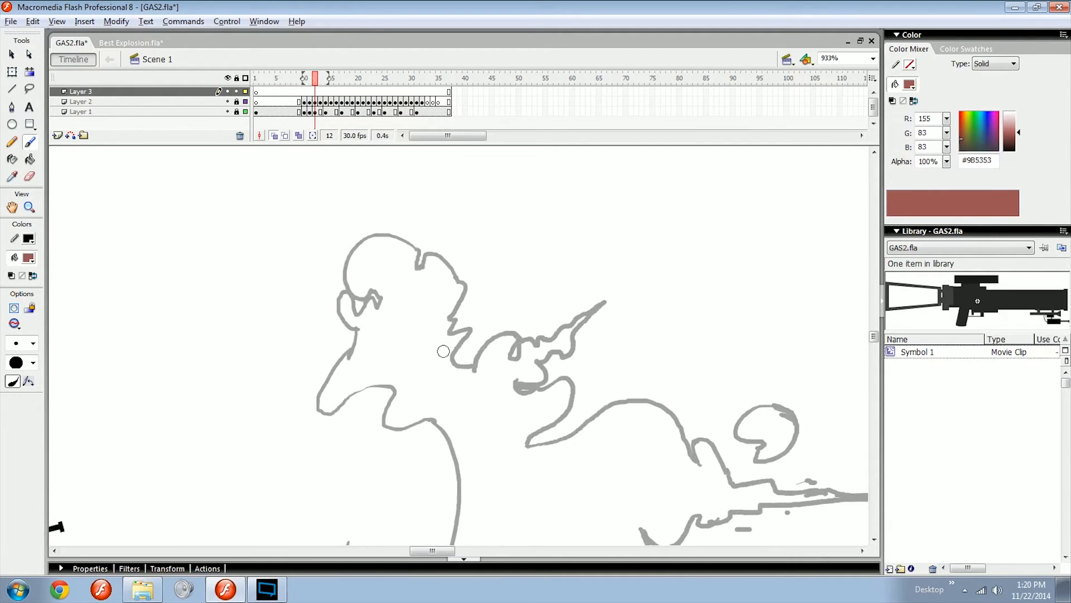
{"action": "mouse_move", "coordinate": [372, 385]}
{"action": "left_mouse_down"}
{"action": "mouse_move", "coordinate": [395, 375]}
{"action": "mouse_move", "coordinate": [418, 405]}
{"action": "mouse_move", "coordinate": [400, 346]}
{"action": "left_mouse_up"}
{"action": "left_click_drag", "start_coordinate": [395, 415], "coordinate": [436, 353]}
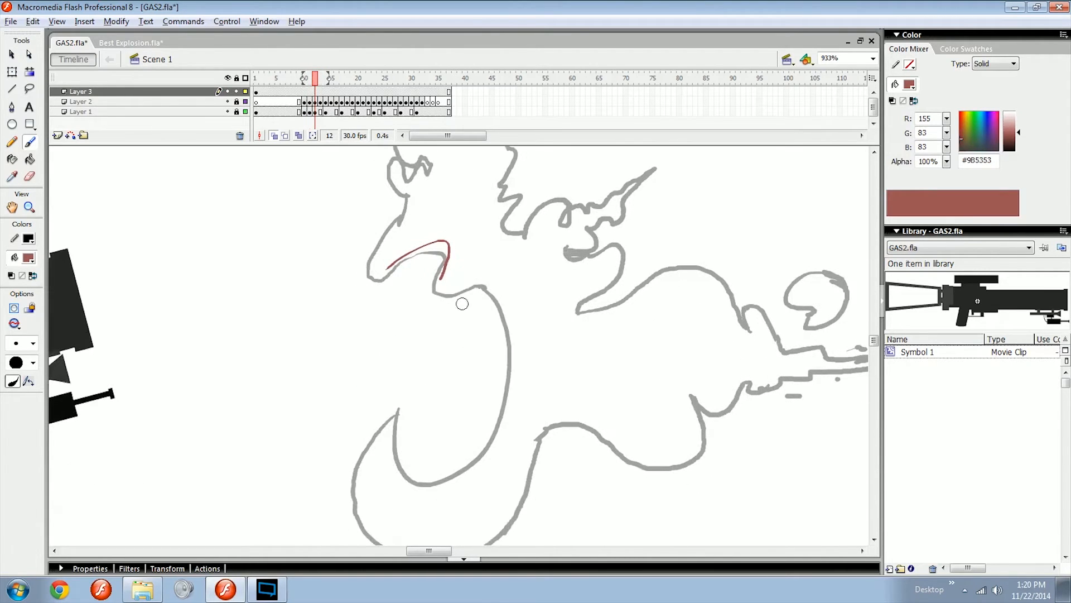
{"action": "left_click_drag", "start_coordinate": [444, 286], "coordinate": [406, 451]}
{"action": "key", "text": "comma"}
{"action": "key", "text": "period"}
{"action": "left_click_drag", "start_coordinate": [477, 431], "coordinate": [457, 458]}
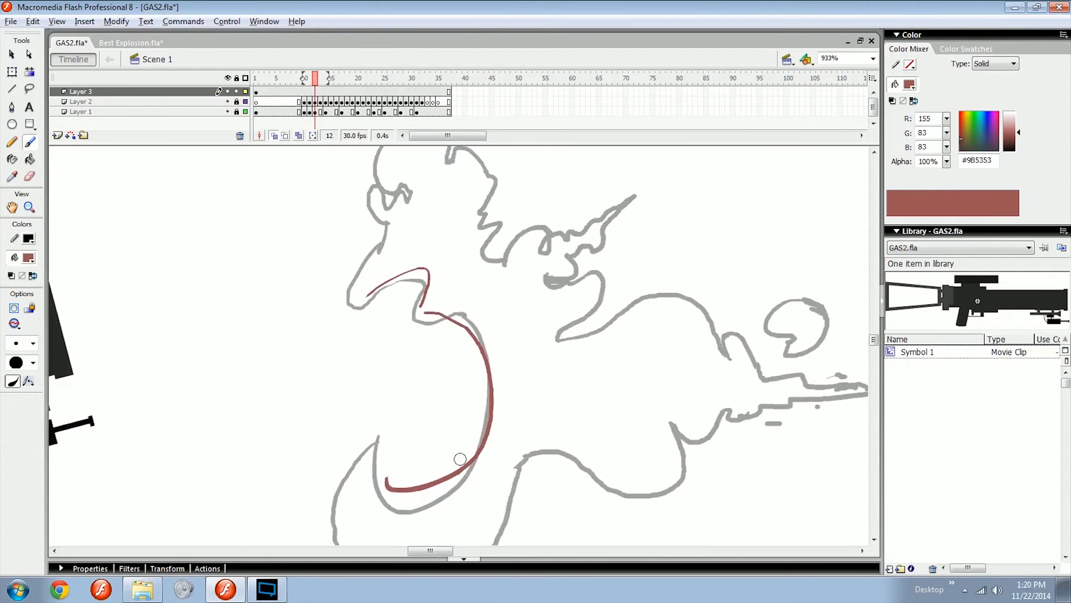
Compare frames 13 to 15 and brush a second red guide curve farther along the smoke's inner contour.
{"action": "key", "text": "period"}
{"action": "key", "text": "period"}
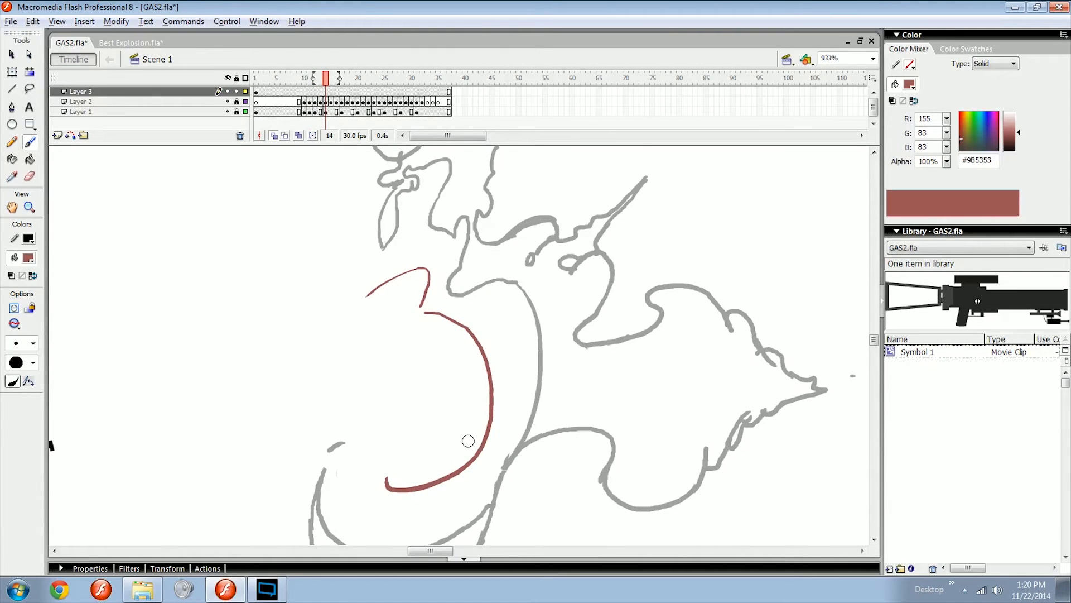
{"action": "key", "text": "comma"}
{"action": "key", "text": "period"}
{"action": "key", "text": "period"}
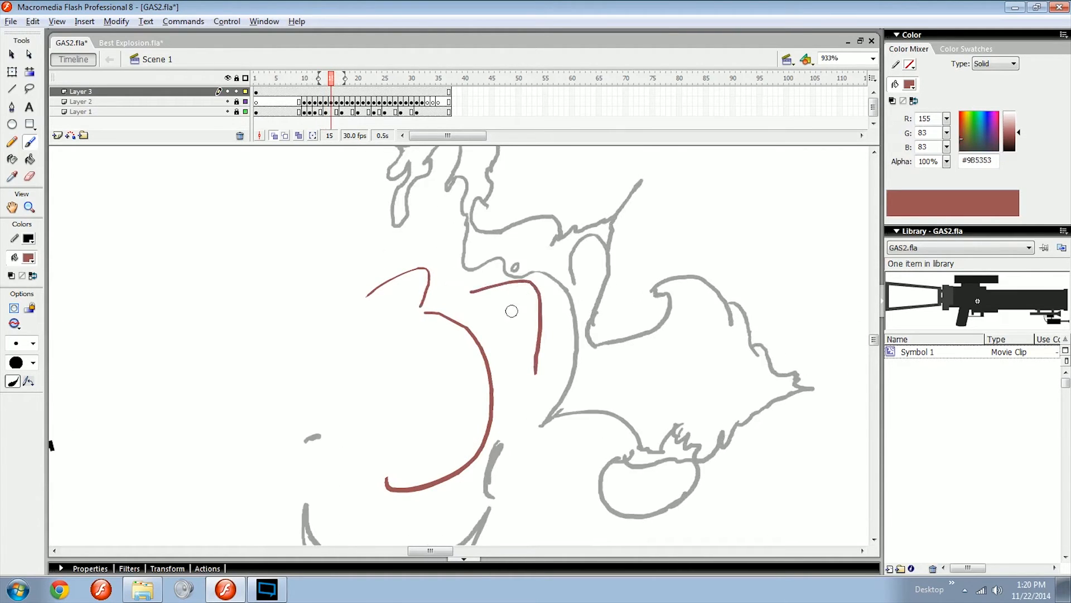
{"action": "left_click_drag", "start_coordinate": [521, 324], "coordinate": [533, 412]}
{"action": "key", "text": "comma"}
{"action": "key", "text": "period"}
{"action": "left_click_drag", "start_coordinate": [461, 276], "coordinate": [434, 336]}
Brush a rising series of red guide arches marking the upper smoke curl's inner hollow from frame 13 onward.
{"action": "key", "text": "period"}
{"action": "key", "text": "comma"}
{"action": "key", "text": "comma"}
{"action": "key", "text": "comma"}
{"action": "key", "text": "comma"}
{"action": "key", "text": "period"}
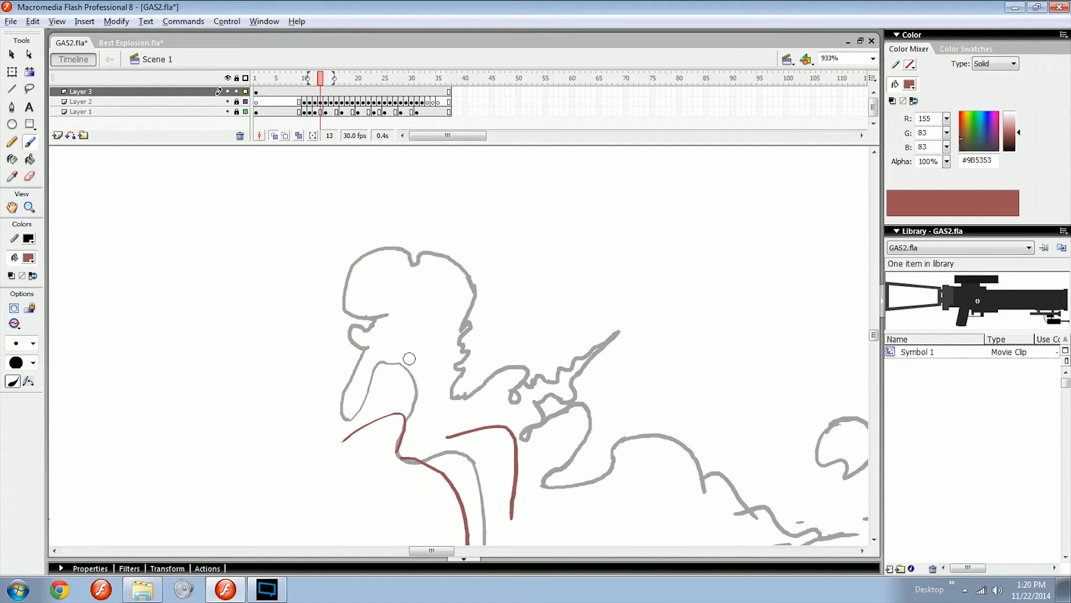
{"action": "left_click_drag", "start_coordinate": [367, 394], "coordinate": [410, 407]}
{"action": "key", "text": "period"}
{"action": "left_click_drag", "start_coordinate": [406, 305], "coordinate": [415, 332]}
{"action": "key", "text": "period"}
{"action": "left_click_drag", "start_coordinate": [422, 301], "coordinate": [423, 360]}
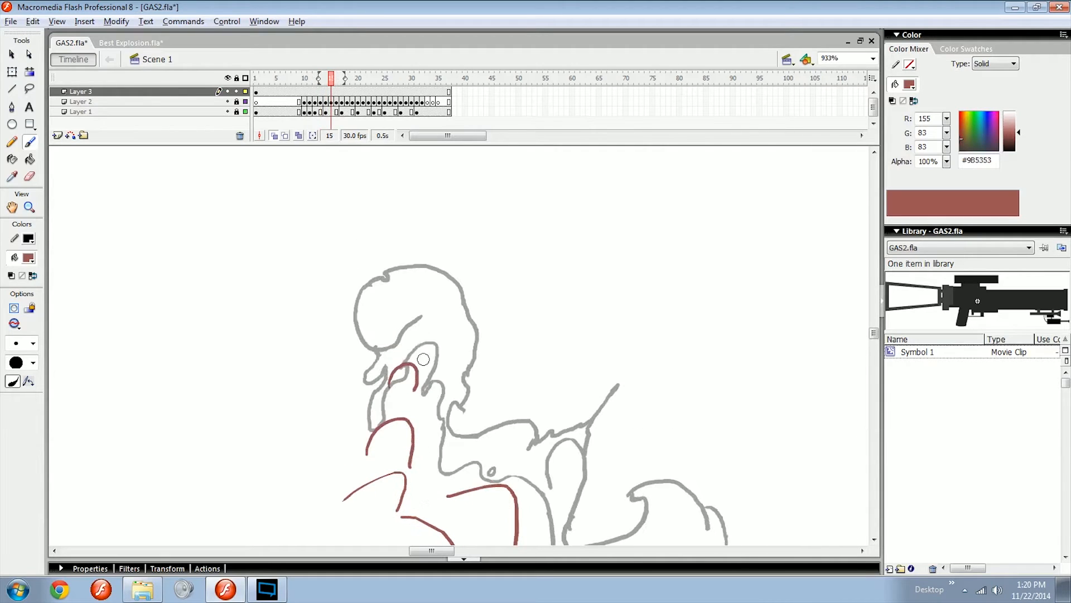
{"action": "key", "text": "period"}
{"action": "key", "text": "period"}
{"action": "mouse_move", "coordinate": [407, 320]}
{"action": "left_mouse_down"}
{"action": "mouse_move", "coordinate": [450, 313]}
{"action": "mouse_move", "coordinate": [428, 309]}
{"action": "left_mouse_up"}
{"action": "key", "text": "period"}
{"action": "key", "text": "period"}
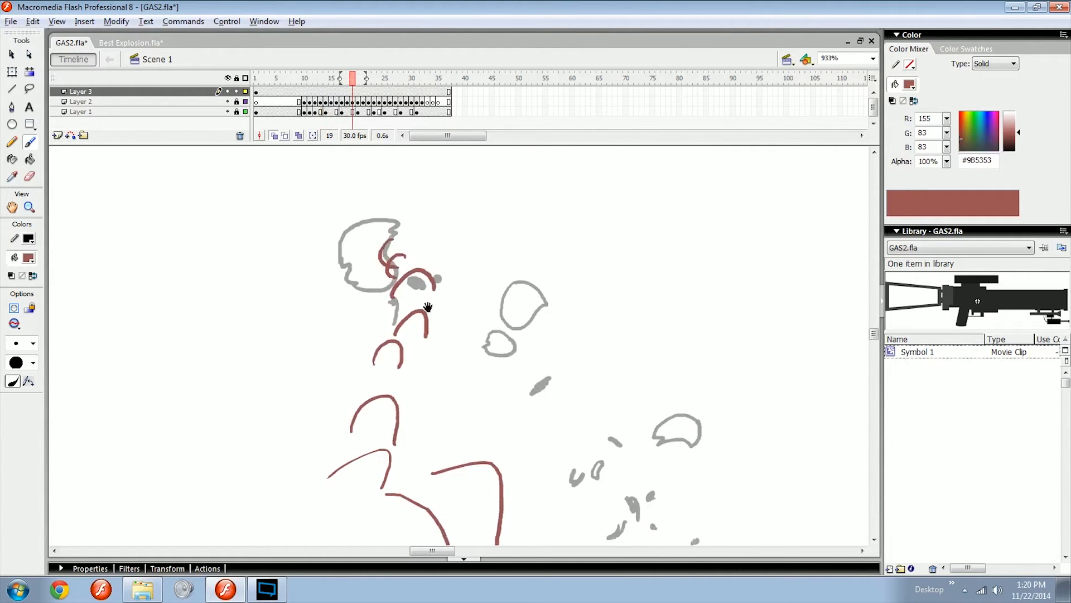
Select and delete all the red guide strokes on Layer 3.
{"action": "key", "text": "ctrl+minus"}
{"action": "left_click_drag", "start_coordinate": [506, 329], "coordinate": [470, 275]}
{"action": "key", "text": "ctrl+a"}
{"action": "key", "text": "Delete"}
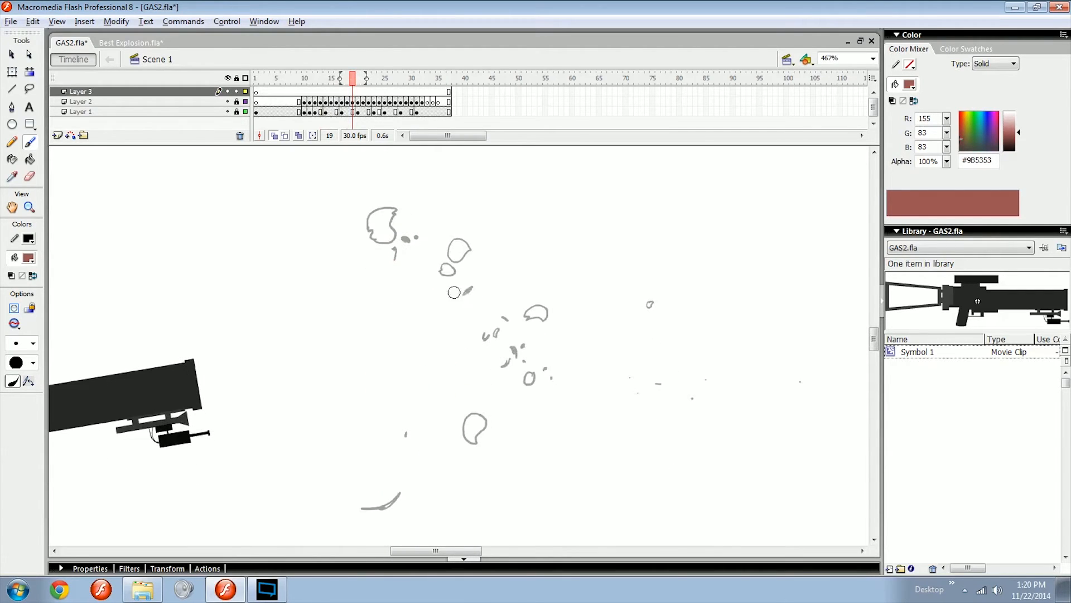
Step back and forth between frames 12 and 19 to examine how the smoke outline thins and separates.
{"action": "key", "text": "comma"}
{"action": "key", "text": "comma"}
{"action": "mouse_move", "coordinate": [403, 312]}
{"action": "left_mouse_down"}
{"action": "mouse_move", "coordinate": [346, 392]}
{"action": "mouse_move", "coordinate": [385, 323]}
{"action": "left_mouse_up"}
{"action": "key", "text": "ctrl+z"}
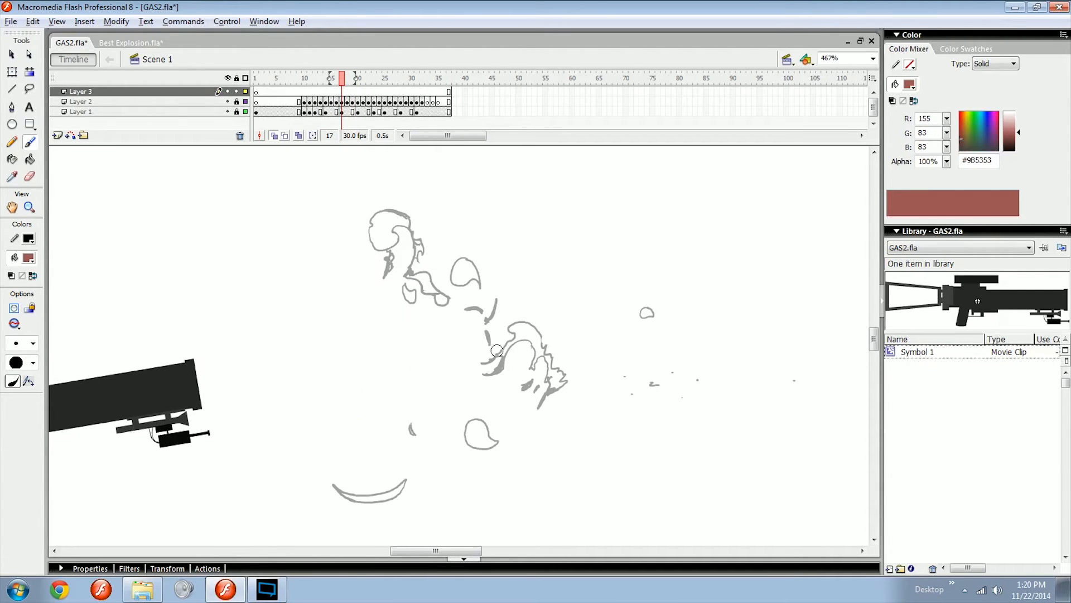
{"action": "key", "text": "comma"}
{"action": "key", "text": "comma"}
{"action": "key", "text": "comma"}
{"action": "key", "text": "comma"}
{"action": "key", "text": "comma"}
{"action": "key", "text": "comma"}
{"action": "key", "text": "comma"}
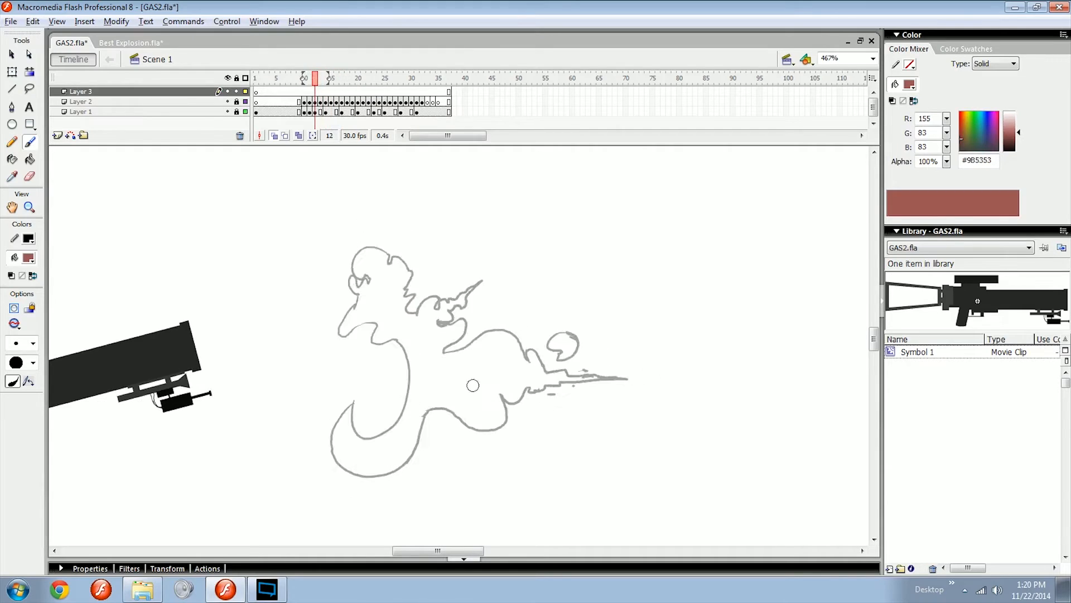
{"action": "key", "text": "period"}
{"action": "key", "text": "period"}
{"action": "key", "text": "period"}
{"action": "key", "text": "period"}
{"action": "key", "text": "period"}
{"action": "key", "text": "period"}
{"action": "key", "text": "period"}
{"action": "key", "text": "period"}
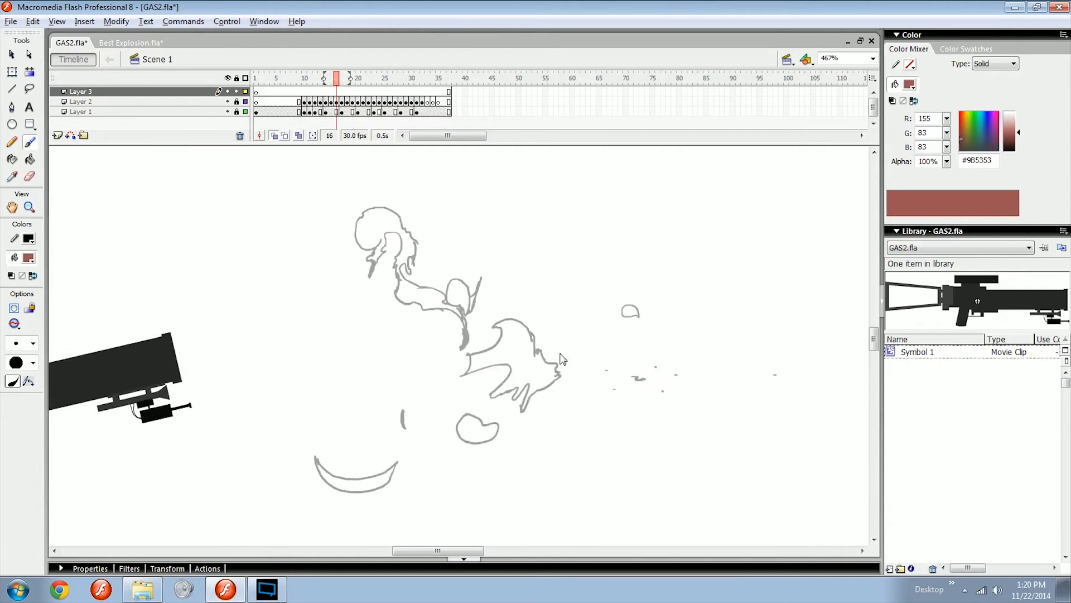
{"action": "key", "text": "period"}
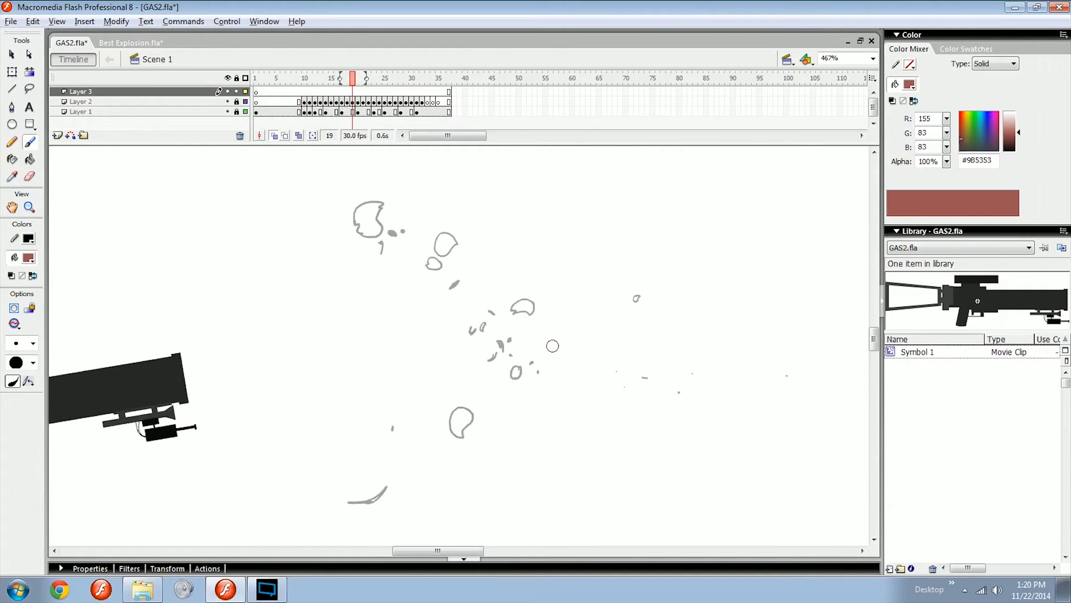
{"action": "key", "text": "comma"}
{"action": "key", "text": "comma"}
{"action": "key", "text": "comma"}
{"action": "key", "text": "comma"}
{"action": "key", "text": "comma"}
{"action": "key", "text": "comma"}
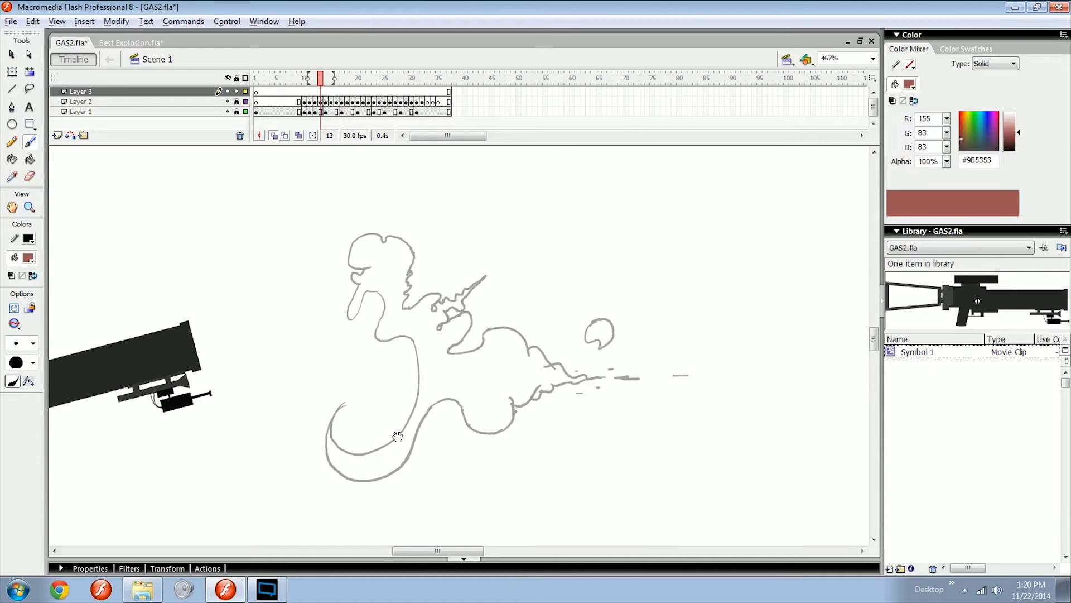
Try short red guide lines across the lower curl's connecting stem on frames 13 to 15.
{"action": "key", "text": "ctrl+equal"}
{"action": "mouse_move", "coordinate": [490, 369]}
{"action": "left_mouse_down"}
{"action": "mouse_move", "coordinate": [543, 309]}
{"action": "mouse_move", "coordinate": [491, 376]}
{"action": "left_mouse_up"}
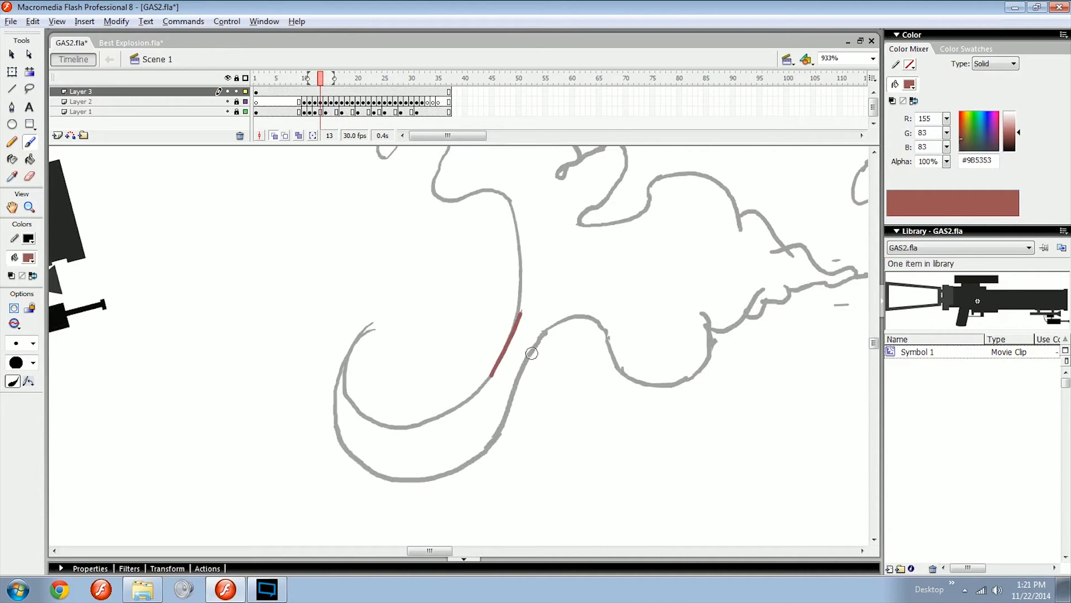
{"action": "key", "text": "period"}
{"action": "key", "text": "period"}
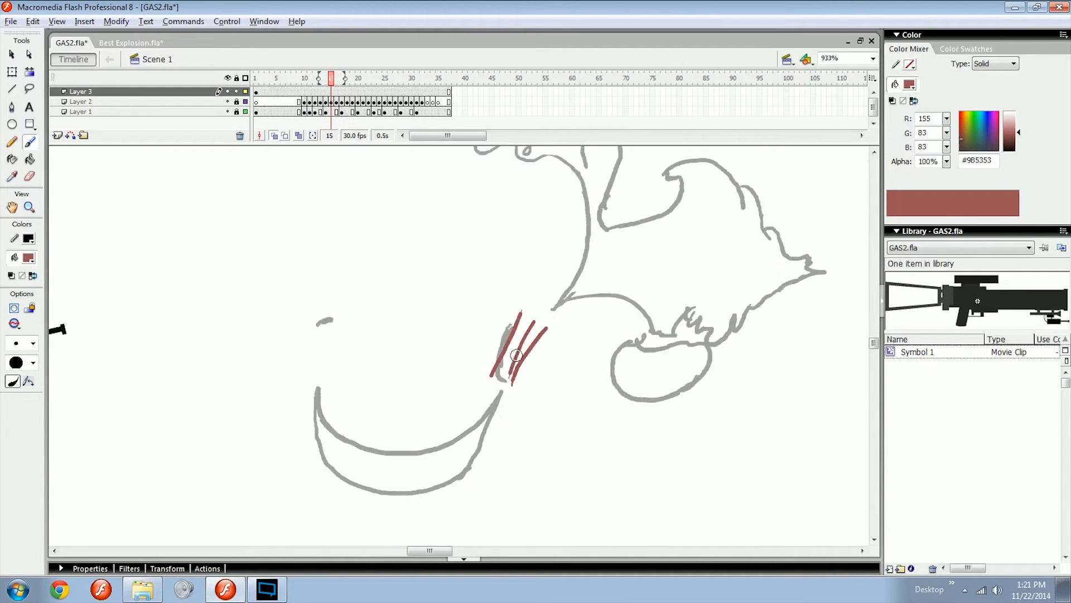
{"action": "key", "text": "ctrl+z"}
{"action": "key", "text": "ctrl+z"}
{"action": "key", "text": "ctrl+z"}
Try sweeping red guide curves through the upper smoke trail and around the lower crescent on frame 15.
{"action": "key", "text": "ctrl+minus"}
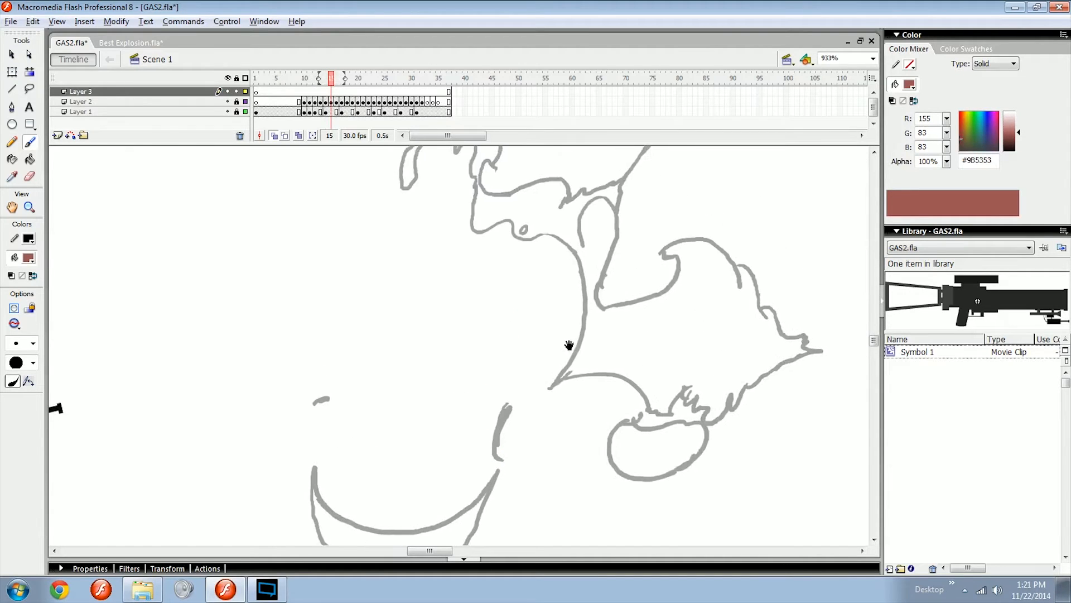
{"action": "left_click_drag", "start_coordinate": [493, 193], "coordinate": [584, 363]}
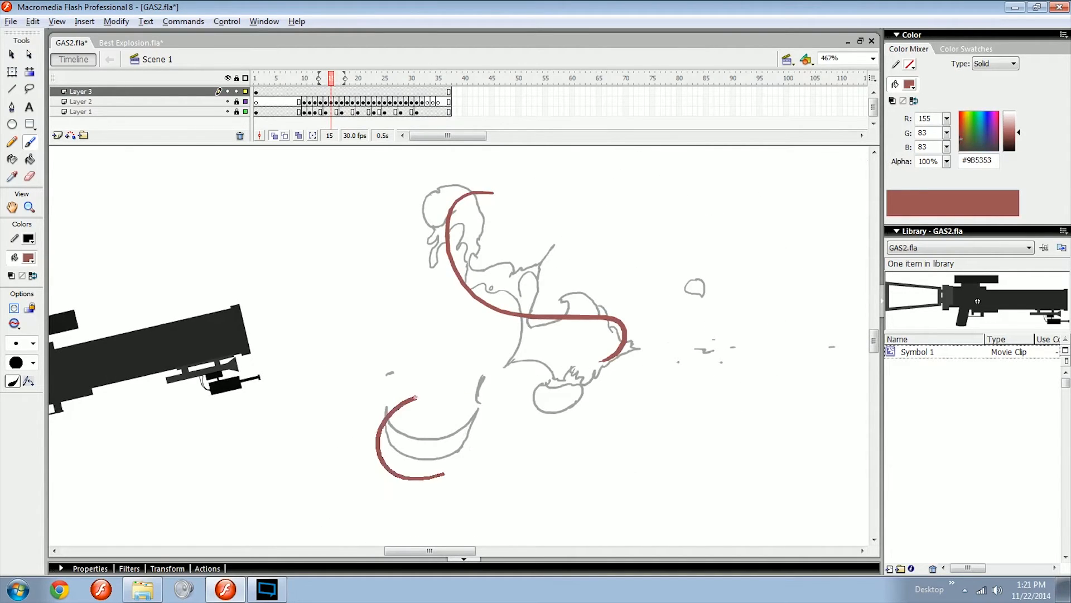
{"action": "key", "text": "ctrl+z"}
{"action": "key", "text": "ctrl+equal"}
{"action": "left_click_drag", "start_coordinate": [451, 461], "coordinate": [481, 338]}
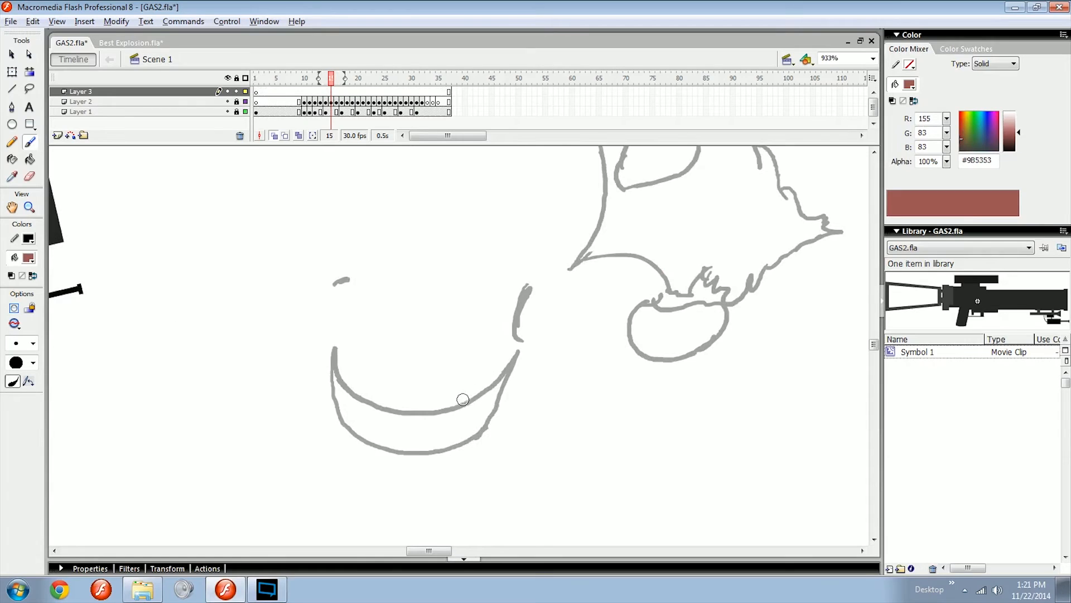
Return to frame 10 and circle the rounded lower bulge of the solid smoke blast in red on Layer 3.
{"action": "key", "text": "comma"}
{"action": "key", "text": "comma"}
{"action": "key", "text": "comma"}
{"action": "key", "text": "comma"}
{"action": "key", "text": "comma"}
{"action": "left_click_drag", "start_coordinate": [514, 273], "coordinate": [533, 294]}
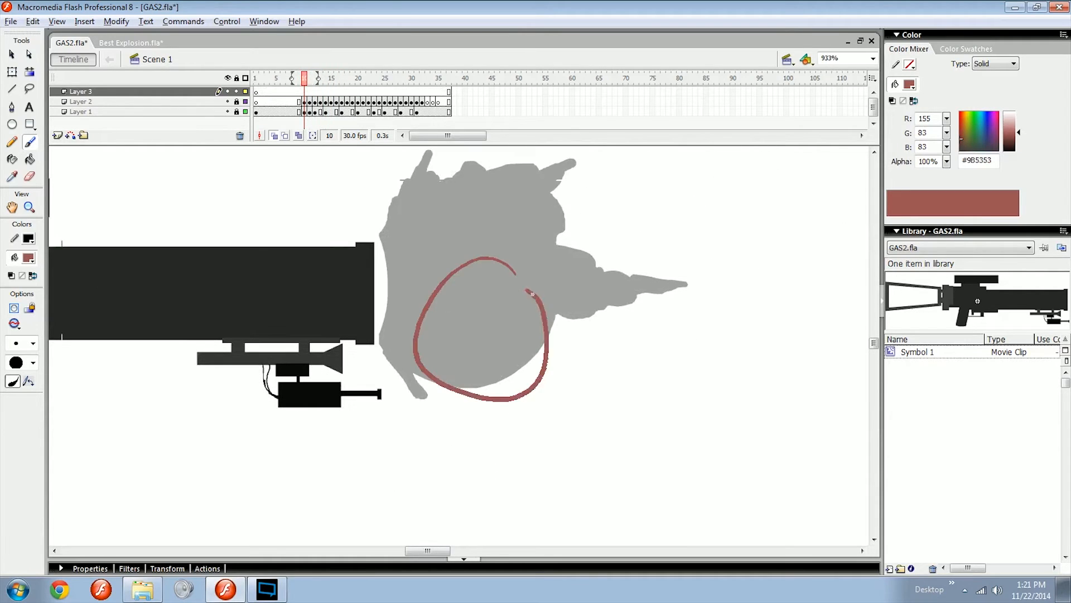
Try red guide curves along the lower curl's inner and outer edges on frames 11 and 12, and clear them.
{"action": "key", "text": "period"}
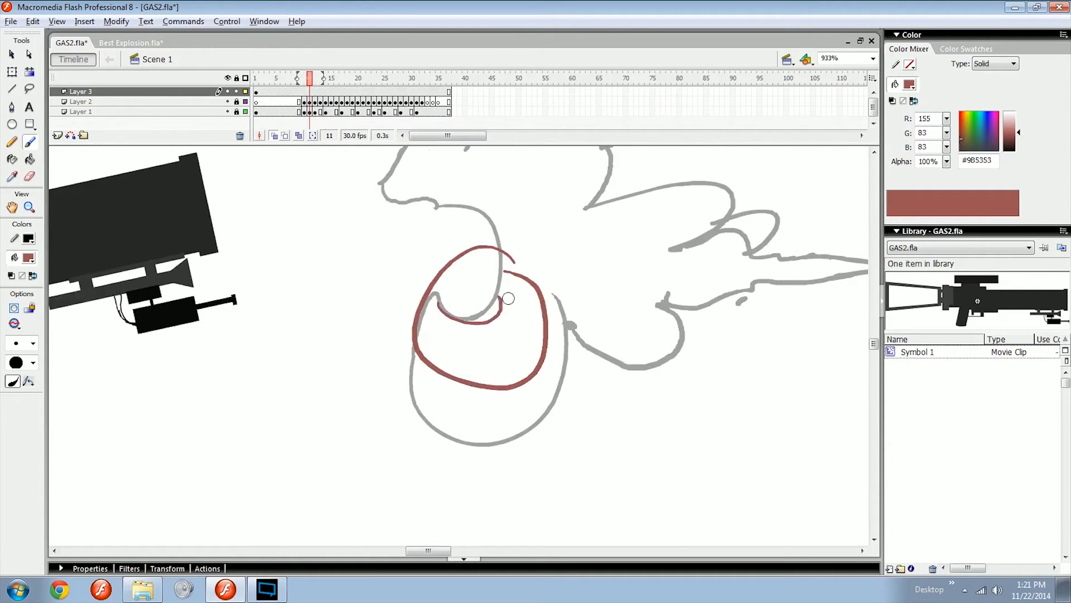
{"action": "key", "text": "period"}
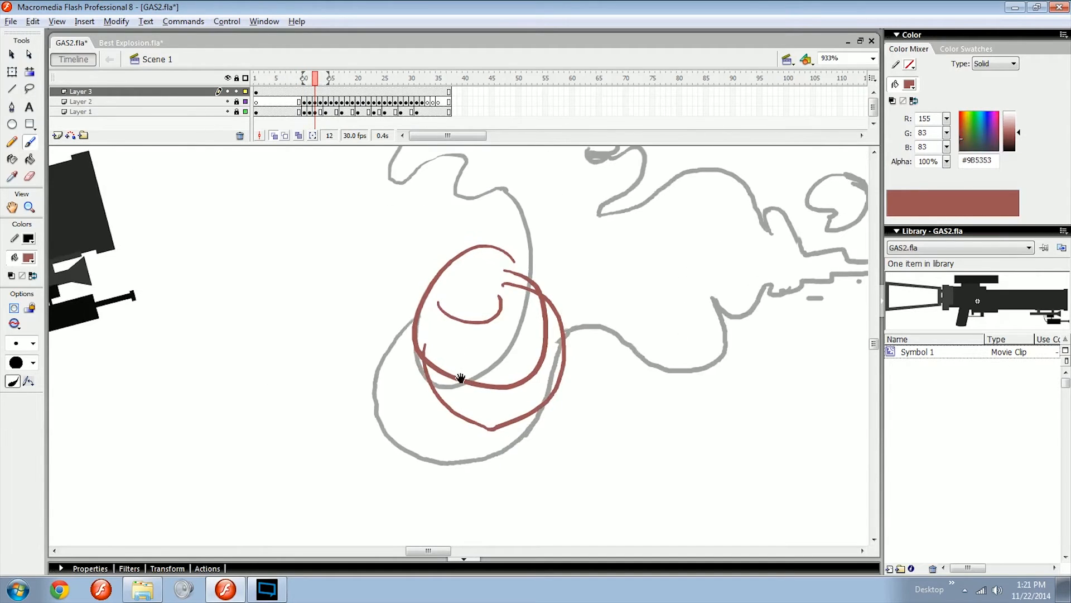
{"action": "key", "text": "ctrl+a"}
Try tracing the lower crescent's outer and inner edges in red on frame 13, comparing the curves with the following frames.
{"action": "key", "text": "."}
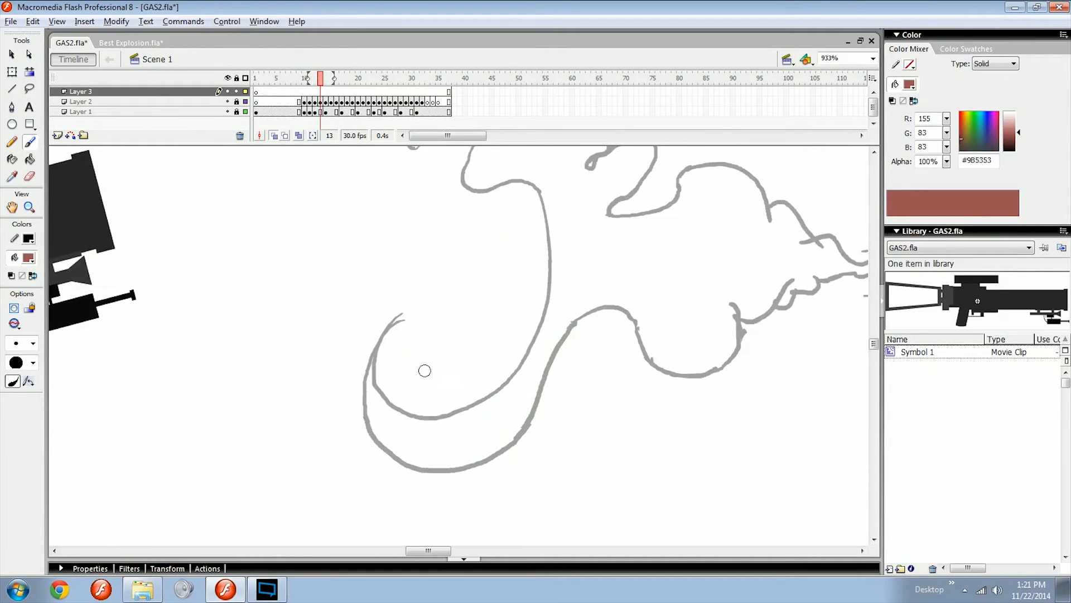
{"action": "left_click_drag", "start_coordinate": [410, 306], "coordinate": [391, 389]}
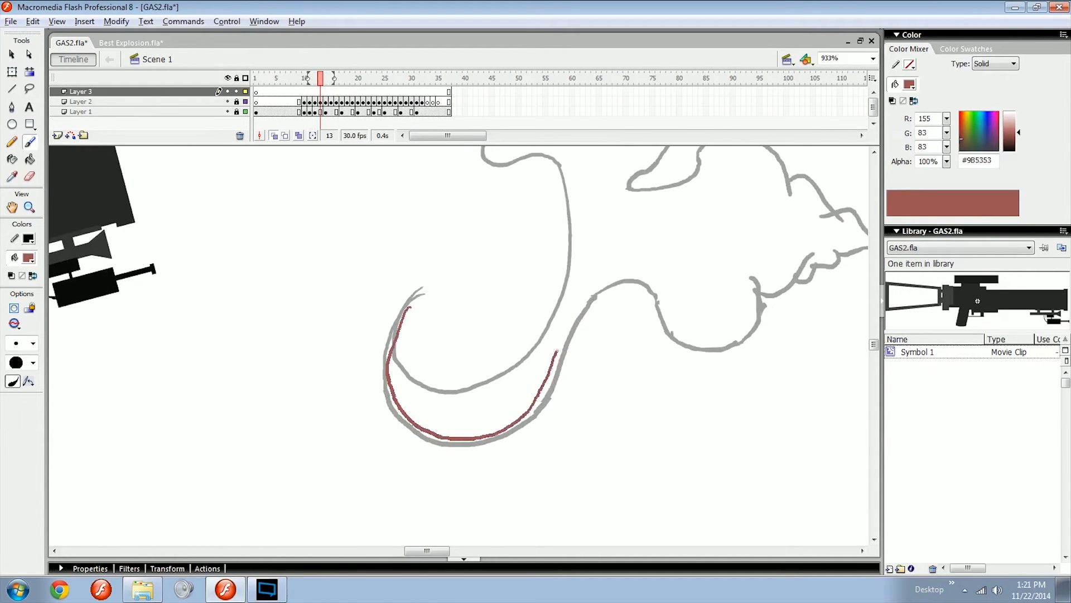
{"action": "mouse_move", "coordinate": [543, 318]}
{"action": "left_mouse_down"}
{"action": "mouse_move", "coordinate": [483, 381]}
{"action": "mouse_move", "coordinate": [407, 328]}
{"action": "left_mouse_up"}
{"action": "key", "text": "."}
{"action": "key", "text": "."}
{"action": "key", "text": "."}
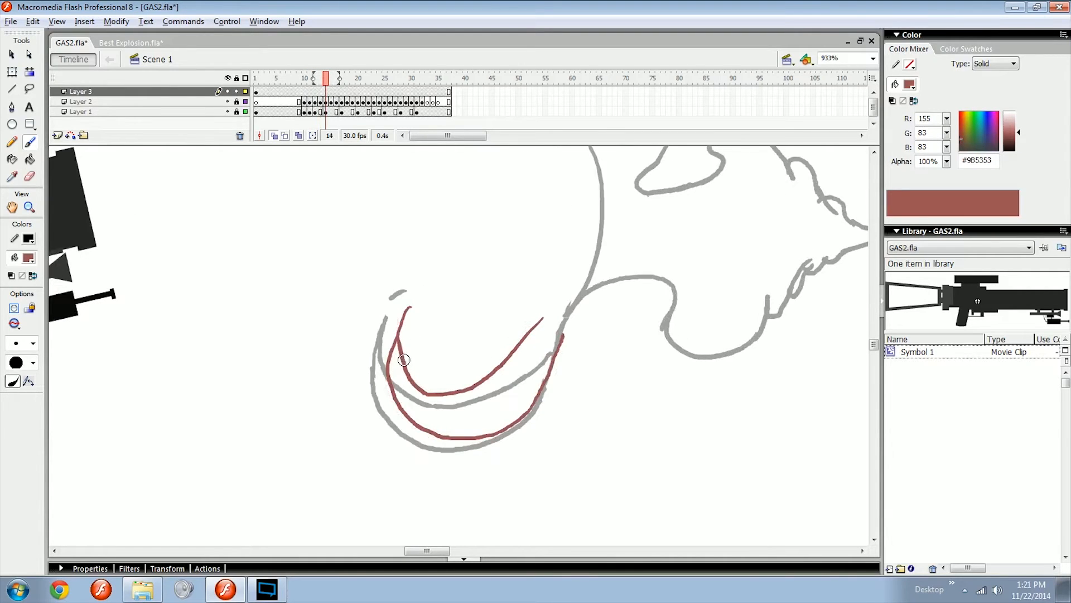
{"action": "key", "text": "."}
{"action": "key", "text": "."}
{"action": "key", "text": "."}
{"action": "key", "text": "."}
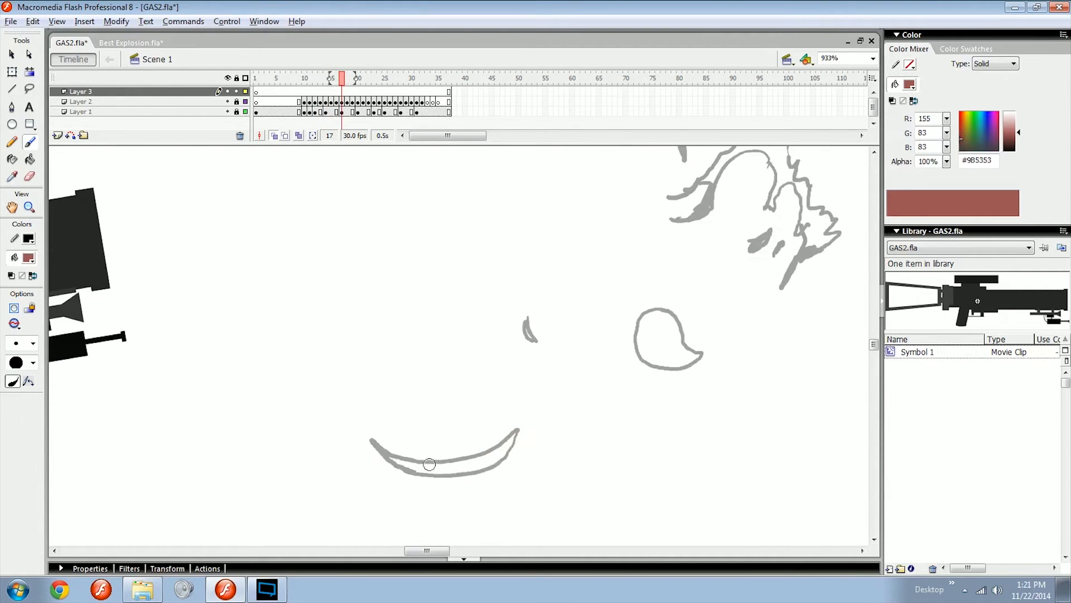
Step from frame 17 to frame 26 and back to 23 to examine how the crescent and rounded puff shrink.
{"action": "key", "text": "."}
{"action": "key", "text": "."}
{"action": "key", "text": "."}
{"action": "key", "text": "."}
{"action": "key", "text": "."}
{"action": "key", "text": "."}
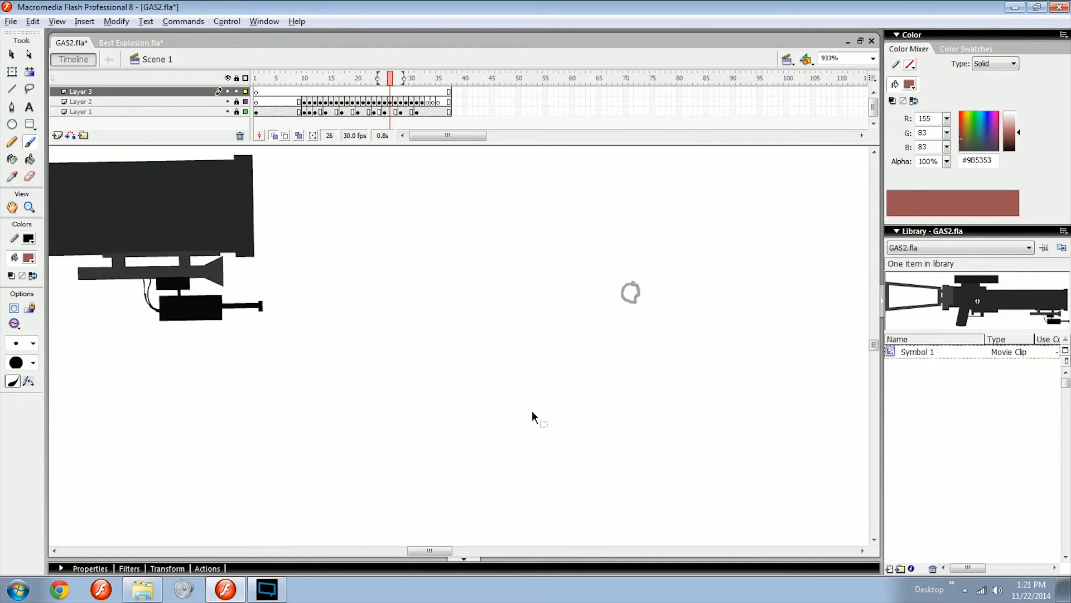
{"action": "key", "text": "comma"}
{"action": "key", "text": "comma"}
{"action": "key", "text": "comma"}
{"action": "key", "text": "z"}
{"action": "left_click", "coordinate": [507, 442]}
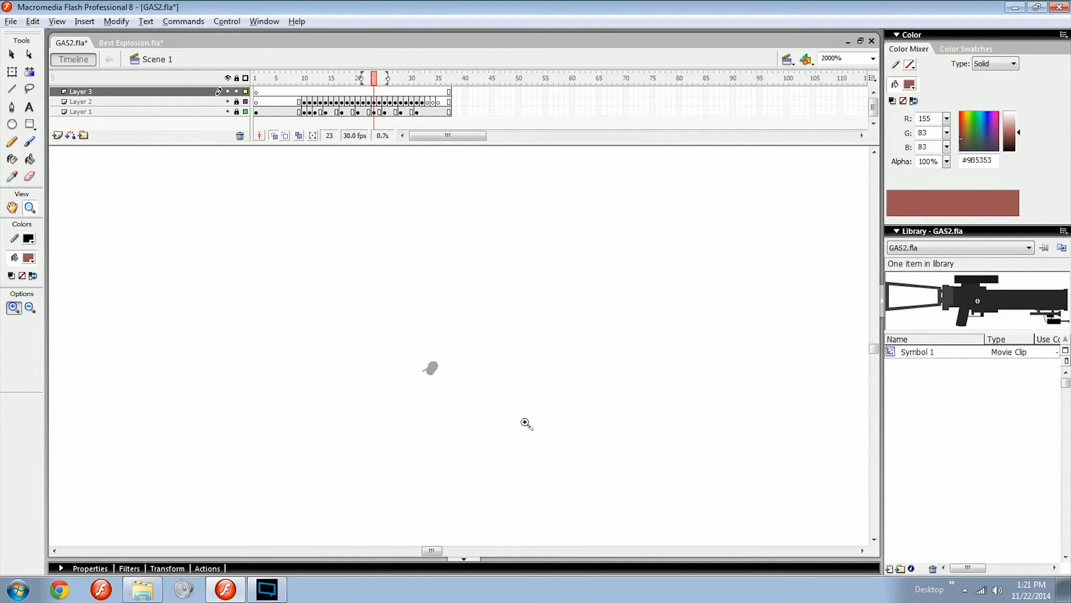
Return to frame 26 and examine the remaining small puffs in front of the gun.
{"action": "key", "text": "ctrl+apostrophe"}
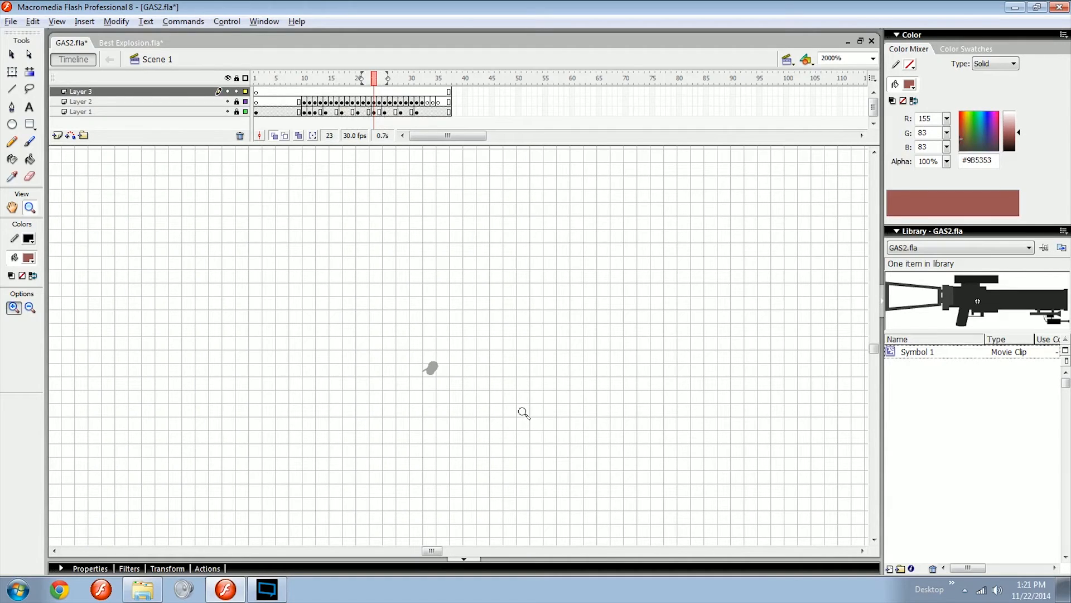
{"action": "key", "text": "period"}
{"action": "key", "text": "period"}
{"action": "key", "text": "period"}
{"action": "key", "text": "ctrl+apostrophe"}
{"action": "key", "text": "ctrl+minus"}
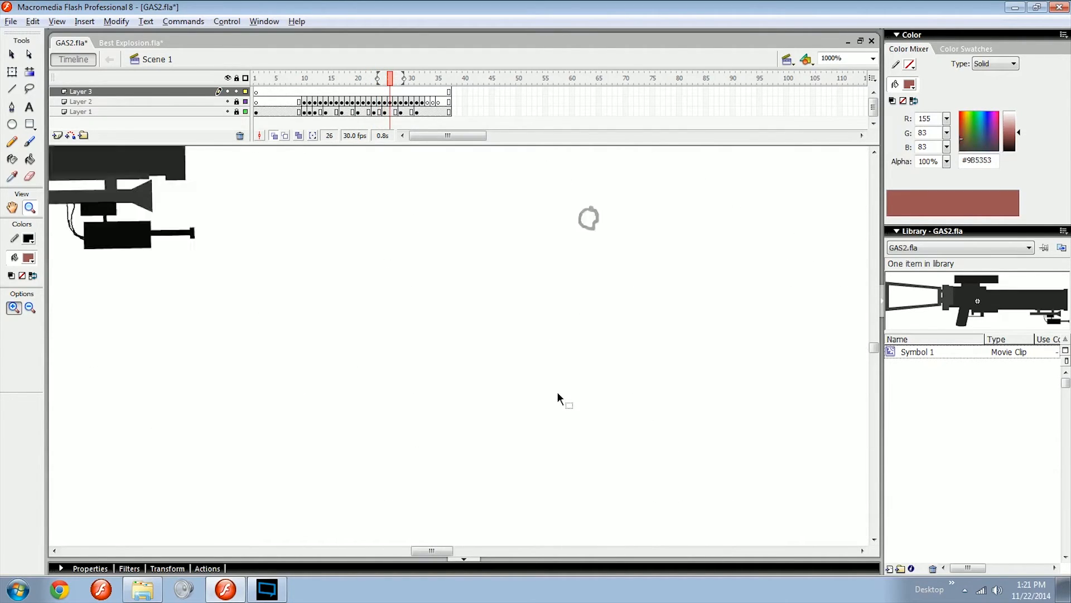
{"action": "key", "text": "ctrl+minus"}
{"action": "key", "text": "ctrl+minus"}
{"action": "mouse_move", "coordinate": [537, 325]}
{"action": "left_mouse_down"}
{"action": "mouse_move", "coordinate": [543, 371]}
{"action": "mouse_move", "coordinate": [508, 397]}
{"action": "left_mouse_up"}
{"action": "key", "text": "b"}
{"action": "key", "text": "ctrl+equal"}
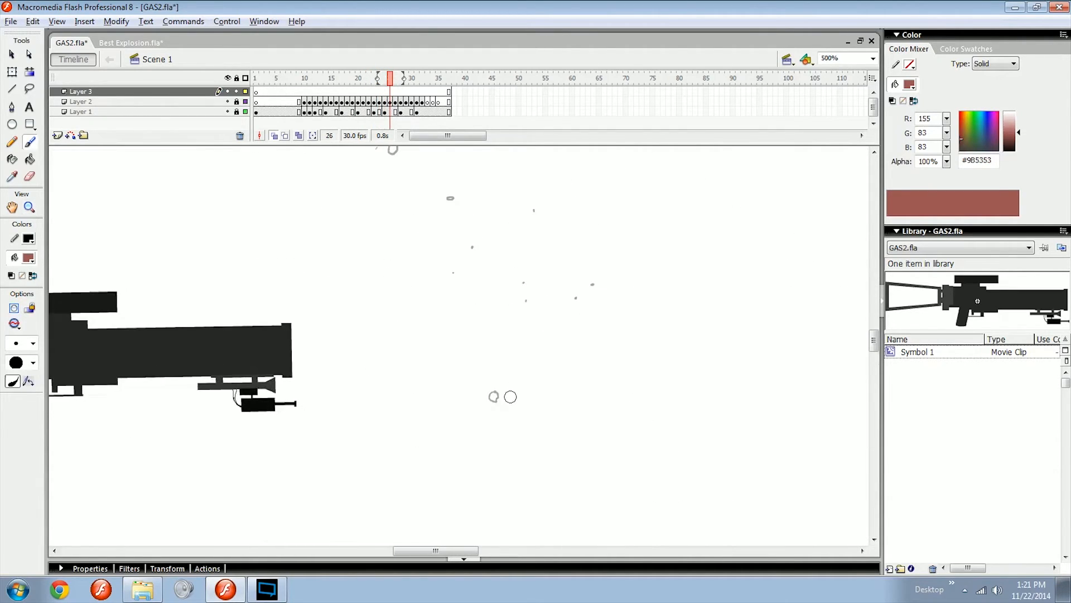
Return to frame 10 and draw a red S-shaped flow arrow from the muzzle through and below the solid blast.
{"action": "key", "text": "comma"}
{"action": "key", "text": "comma"}
{"action": "key", "text": "comma"}
{"action": "key", "text": "comma"}
{"action": "key", "text": "comma"}
{"action": "key", "text": "comma"}
{"action": "key", "text": "comma"}
{"action": "key", "text": "comma"}
{"action": "key", "text": "comma"}
{"action": "key", "text": "comma"}
{"action": "key", "text": "comma"}
{"action": "key", "text": "comma"}
{"action": "key", "text": "comma"}
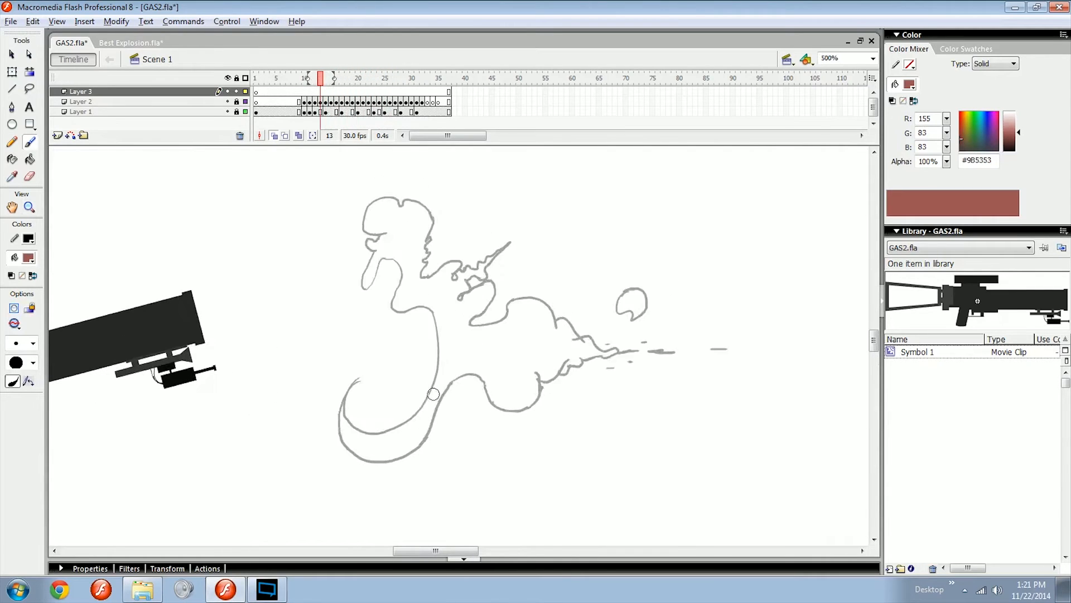
{"action": "key", "text": "comma"}
{"action": "key", "text": "comma"}
{"action": "key", "text": "comma"}
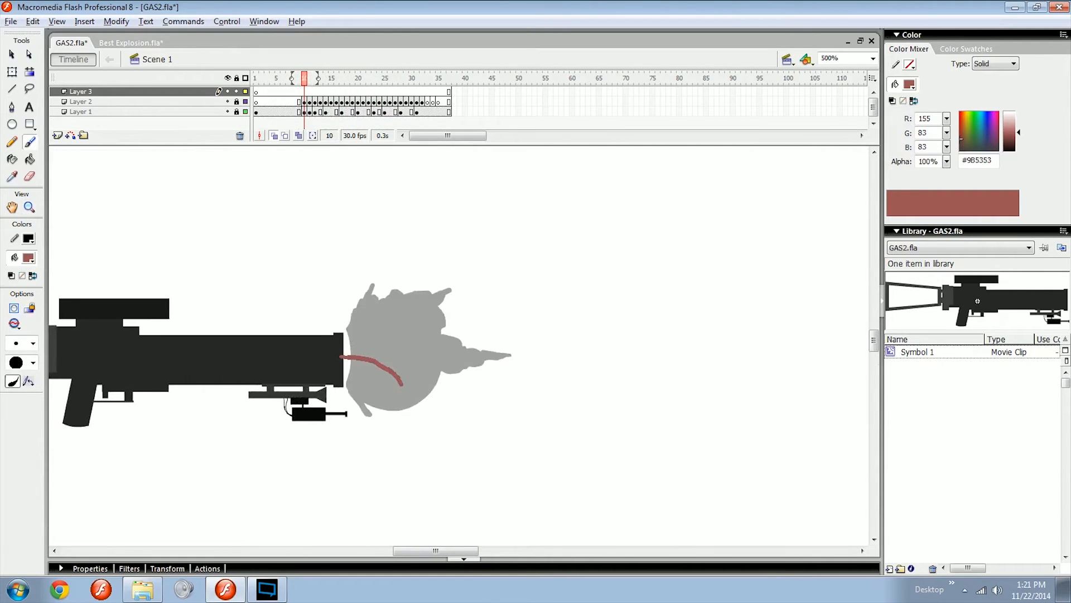
{"action": "left_click_drag", "start_coordinate": [425, 516], "coordinate": [472, 468]}
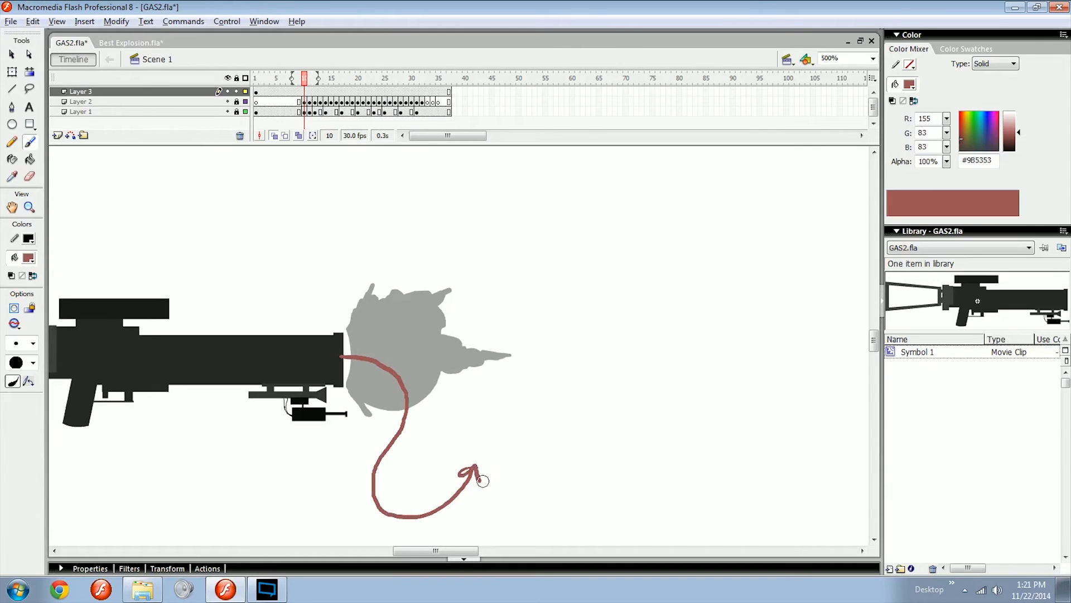
Step from frame 10 to frame 25 to compare the separating smoke with the S-shaped guide arrow.
{"action": "key", "text": "period"}
{"action": "key", "text": "period"}
{"action": "key", "text": "period"}
{"action": "key", "text": "period"}
{"action": "key", "text": "period"}
{"action": "key", "text": "period"}
{"action": "key", "text": "period"}
{"action": "key", "text": "period"}
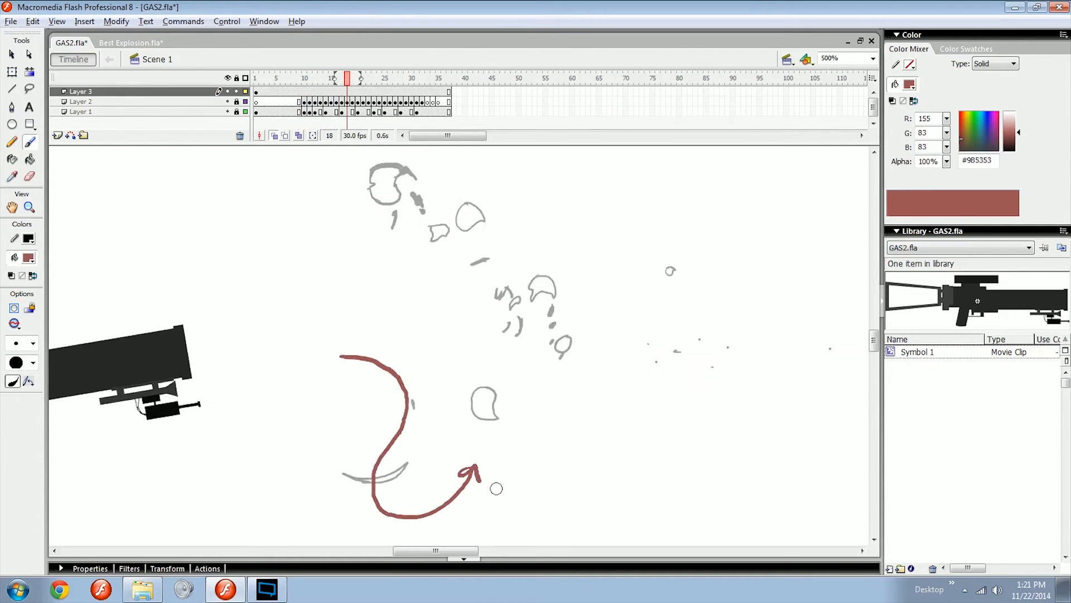
{"action": "key", "text": "period"}
{"action": "key", "text": "period"}
{"action": "key", "text": "period"}
{"action": "key", "text": "period"}
{"action": "key", "text": "period"}
{"action": "key", "text": "period"}
{"action": "key", "text": "period"}
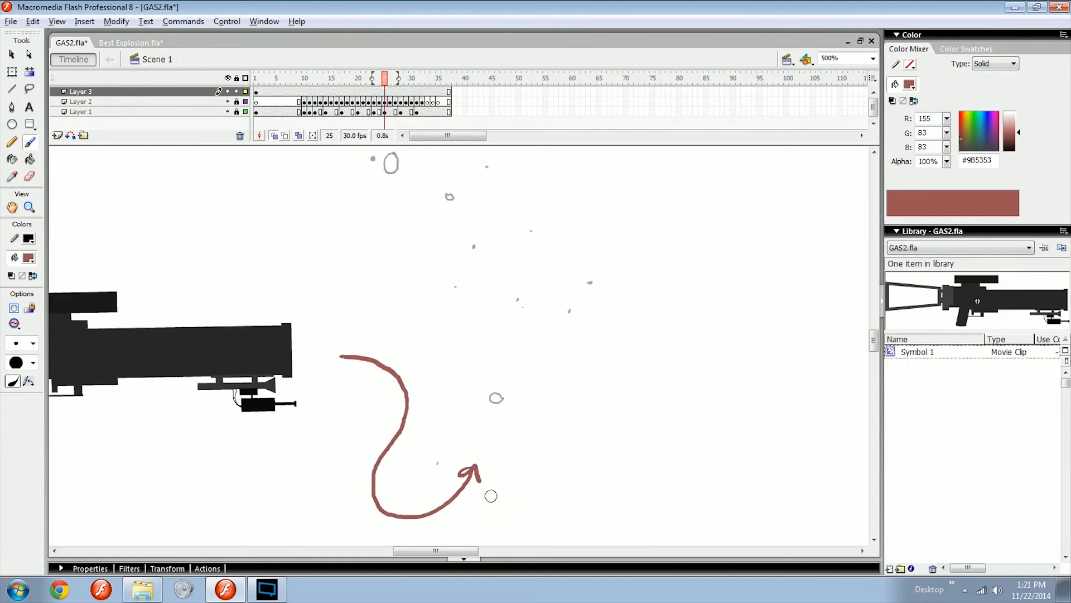
Return to frame 10 and add a second red arrow curving down through the lower bulge, checking it on frame 11.
{"action": "key", "text": "comma"}
{"action": "key", "text": "comma"}
{"action": "key", "text": "comma"}
{"action": "key", "text": "comma"}
{"action": "key", "text": "comma"}
{"action": "key", "text": "comma"}
{"action": "key", "text": "comma"}
{"action": "key", "text": "comma"}
{"action": "key", "text": "comma"}
{"action": "key", "text": "comma"}
{"action": "key", "text": "comma"}
{"action": "key", "text": "comma"}
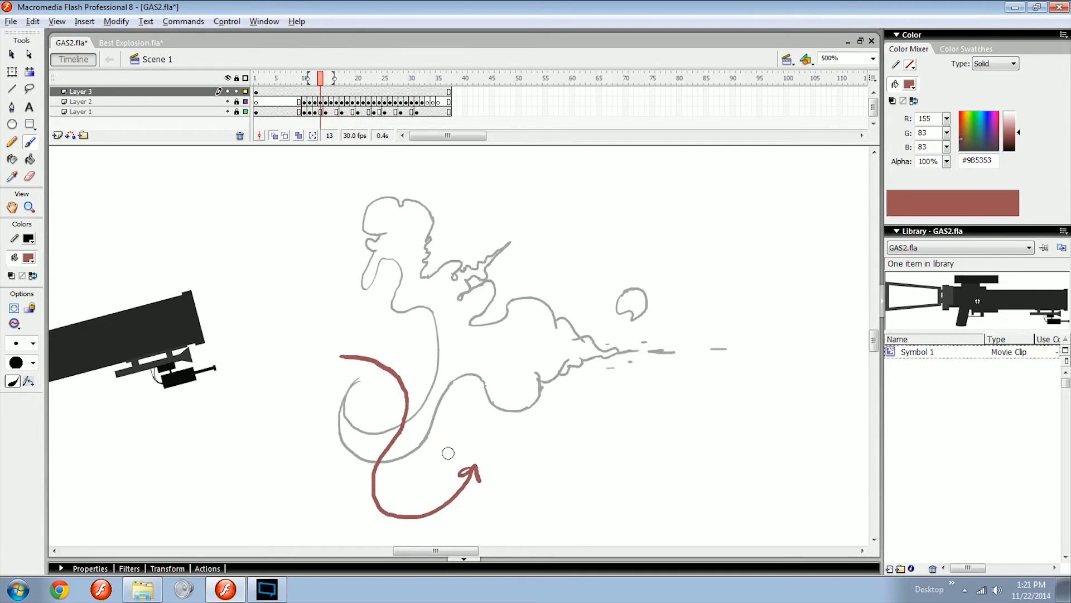
{"action": "key", "text": "comma"}
{"action": "key", "text": "comma"}
{"action": "key", "text": "comma"}
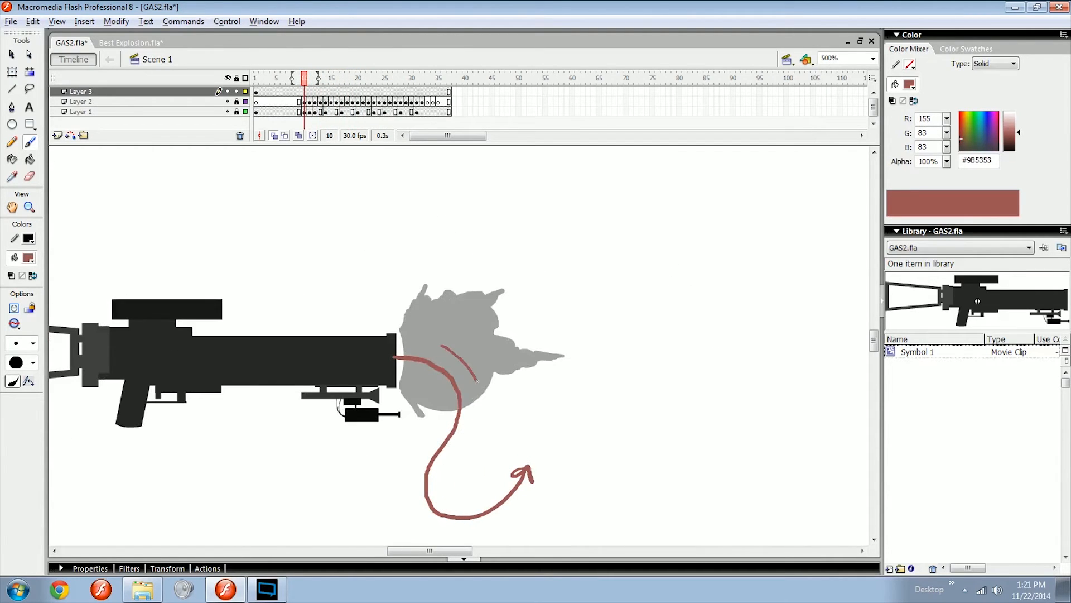
{"action": "key", "text": "period"}
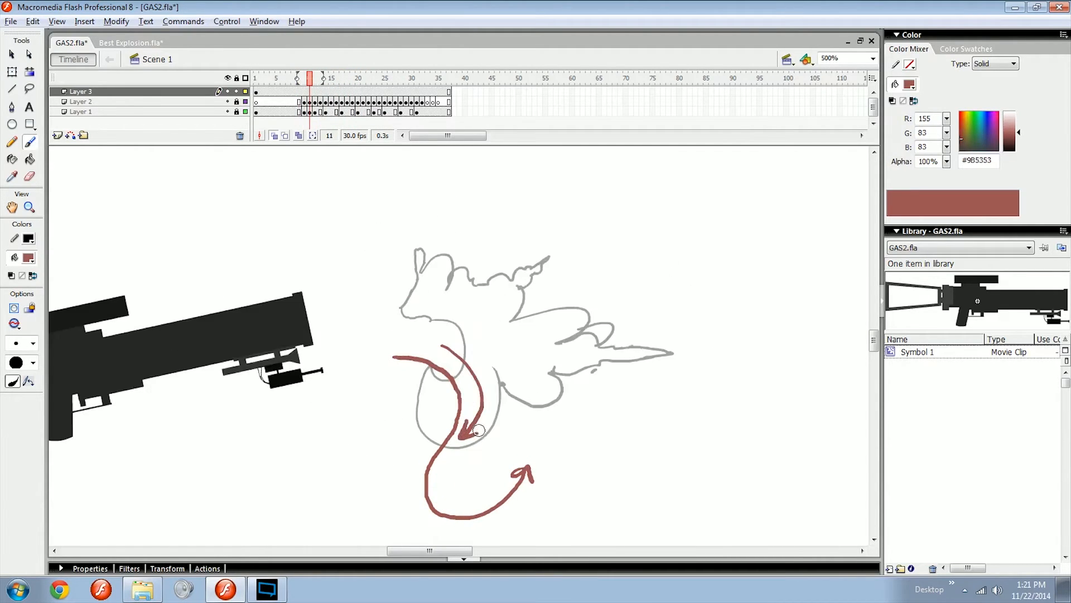
{"action": "left_click_drag", "start_coordinate": [460, 401], "coordinate": [465, 410]}
{"action": "left_click_drag", "start_coordinate": [441, 375], "coordinate": [437, 358]}
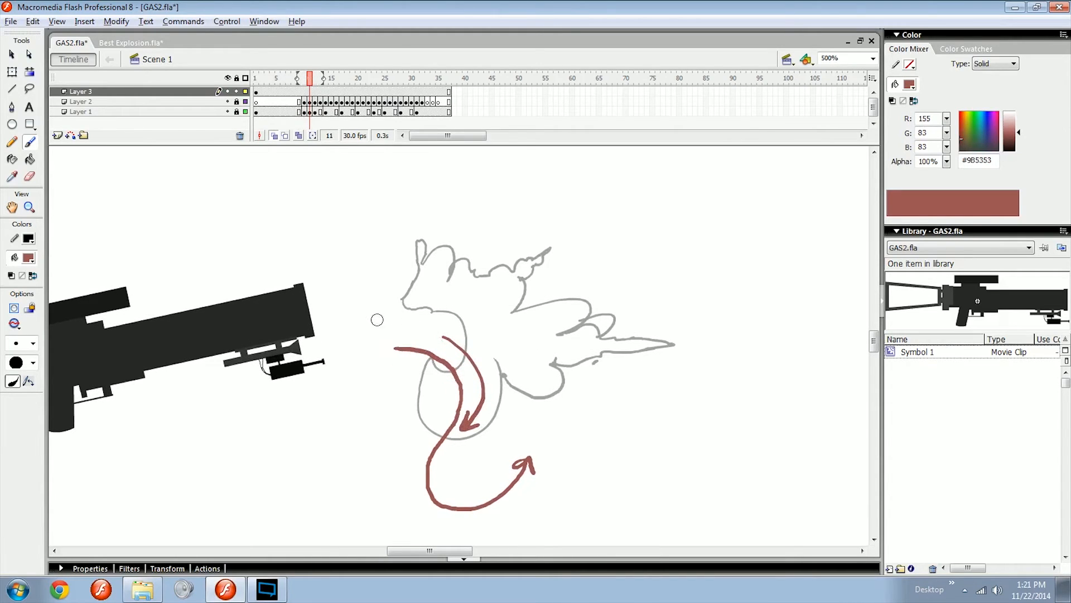
Try tracing the crescent's inner curve in red on frame 13, and clear all guide strokes from Layer 3.
{"action": "scroll", "coordinate": [466, 430], "scroll_direction": "down", "scroll_amount": 1}
{"action": "key", "text": "period"}
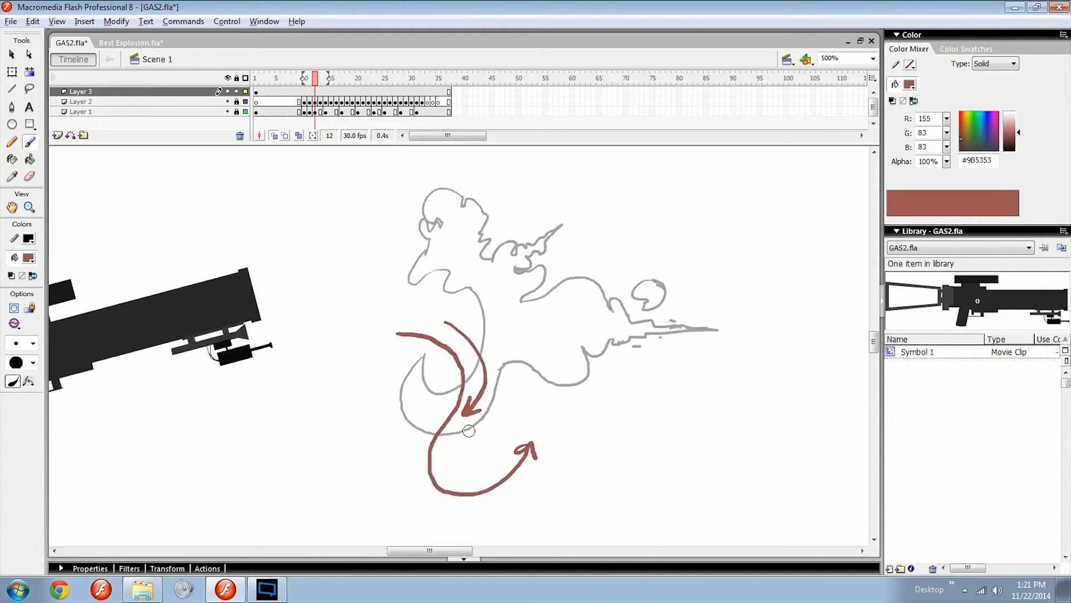
{"action": "key", "text": "period"}
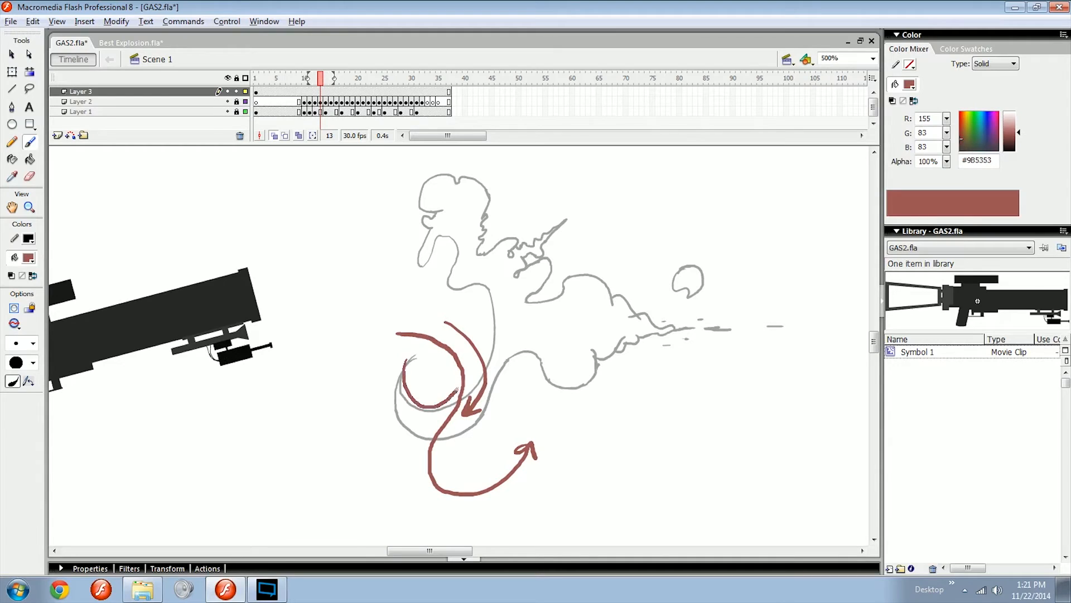
{"action": "key", "text": "ctrl+a"}
{"action": "key", "text": "Delete"}
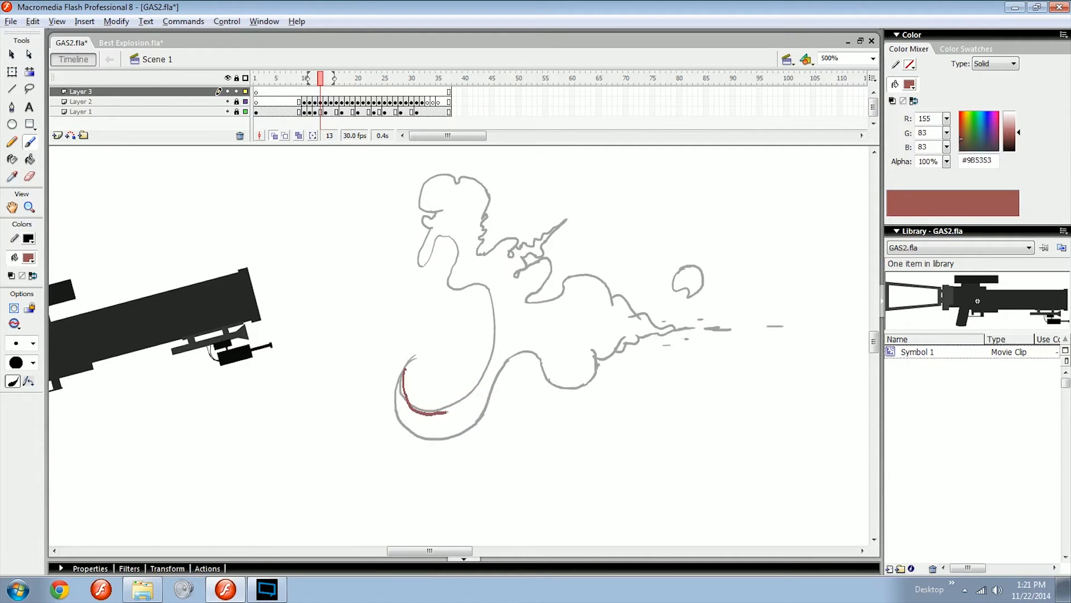
Mark frame 13 with a red curve along the crescent's inner edge and flow arrows above, inside and beside the crescent.
{"action": "left_click_drag", "start_coordinate": [447, 412], "coordinate": [481, 374]}
{"action": "left_click_drag", "start_coordinate": [448, 313], "coordinate": [433, 378]}
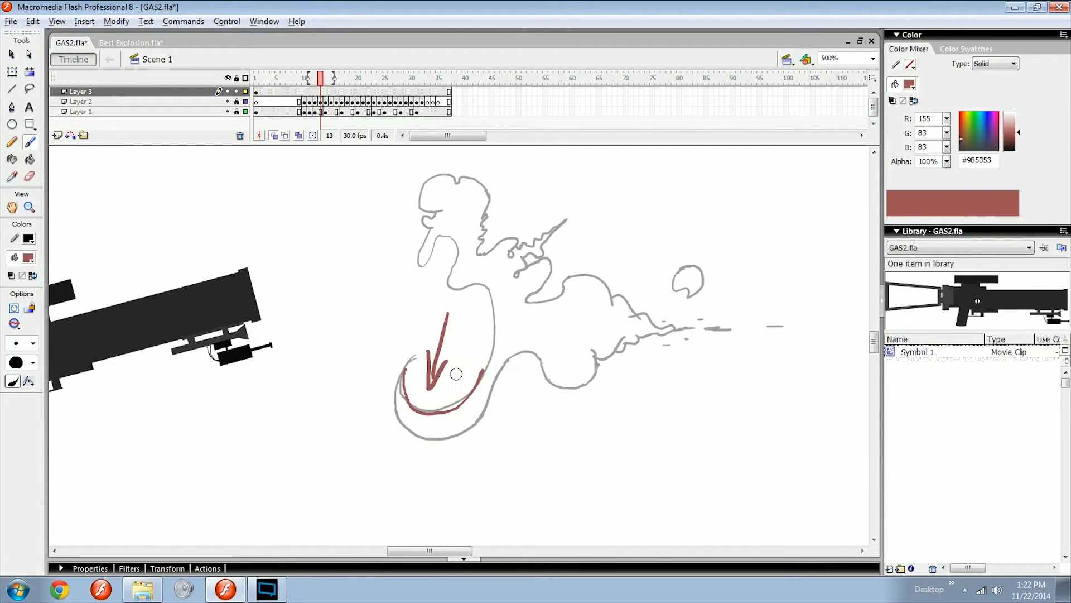
{"action": "scroll", "coordinate": [456, 374], "scroll_direction": "right", "scroll_amount": 1}
{"action": "mouse_move", "coordinate": [395, 426]}
{"action": "left_mouse_down"}
{"action": "mouse_move", "coordinate": [469, 410]}
{"action": "mouse_move", "coordinate": [464, 423]}
{"action": "mouse_move", "coordinate": [409, 430]}
{"action": "mouse_move", "coordinate": [425, 421]}
{"action": "mouse_move", "coordinate": [521, 446]}
{"action": "left_mouse_up"}
{"action": "key", "text": "ctrl+z"}
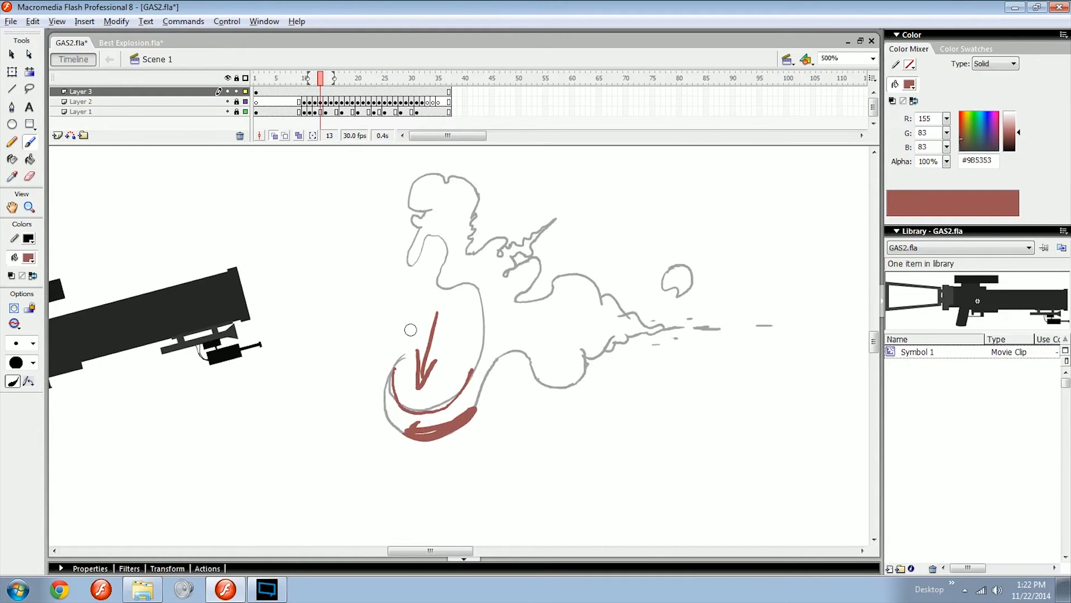
{"action": "left_click_drag", "start_coordinate": [413, 313], "coordinate": [427, 351]}
{"action": "left_click_drag", "start_coordinate": [505, 360], "coordinate": [503, 390]}
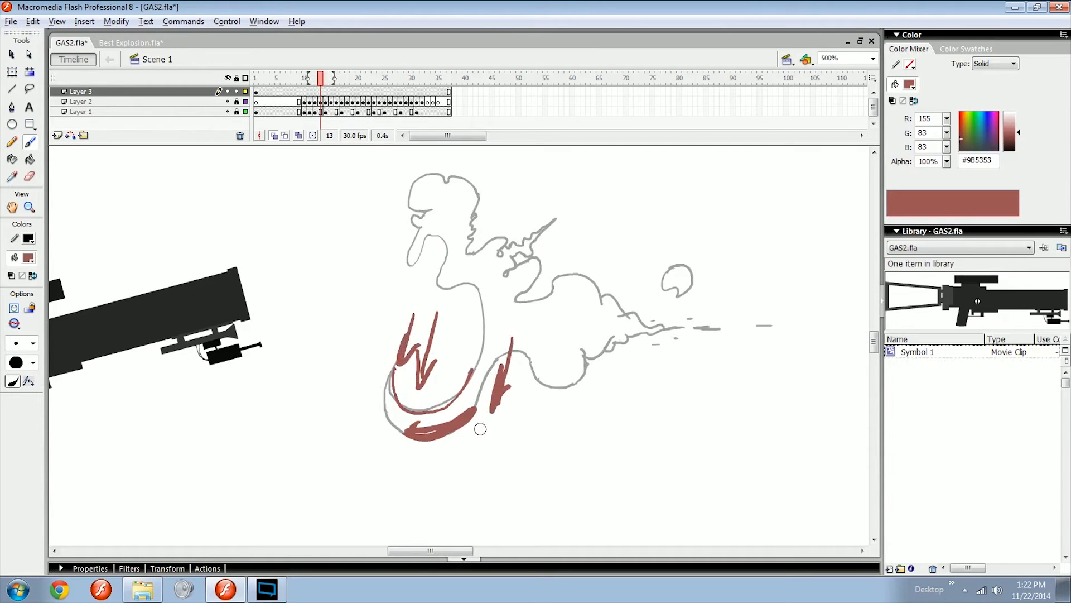
Advance to frame 19 and draw a red rightward arrow under the thin crescent and an upward-curving arrow beside it.
{"action": "key", "text": "period"}
{"action": "key", "text": "period"}
{"action": "key", "text": "period"}
{"action": "key", "text": "period"}
{"action": "key", "text": "period"}
{"action": "key", "text": "period"}
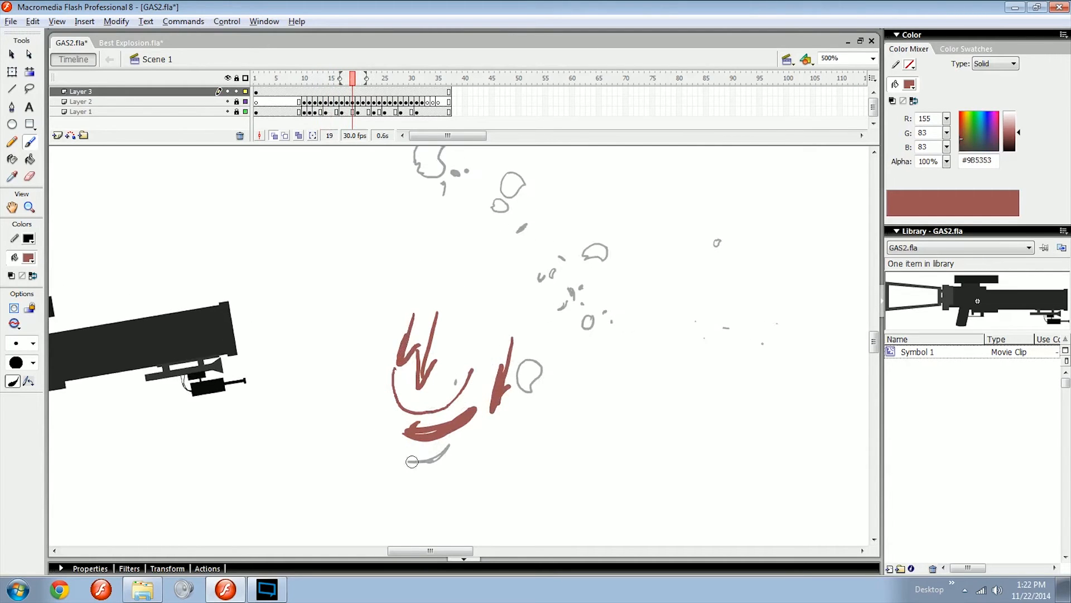
{"action": "left_click_drag", "start_coordinate": [459, 471], "coordinate": [446, 482]}
{"action": "mouse_move", "coordinate": [471, 486]}
{"action": "left_mouse_down"}
{"action": "mouse_move", "coordinate": [457, 484]}
{"action": "mouse_move", "coordinate": [530, 427]}
{"action": "left_mouse_up"}
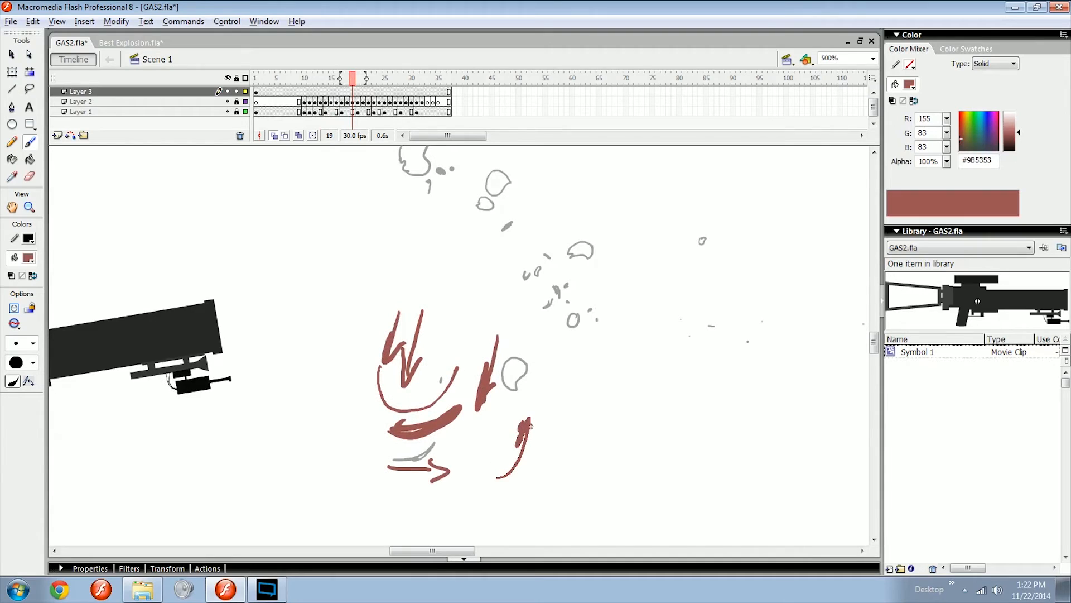
Step forward to frame 27 to follow the remaining puff, and clear all red guide strokes from Layer 3.
{"action": "key", "text": "period"}
{"action": "key", "text": "period"}
{"action": "key", "text": "period"}
{"action": "key", "text": "period"}
{"action": "key", "text": "period"}
{"action": "key", "text": "period"}
{"action": "key", "text": "period"}
{"action": "key", "text": "period"}
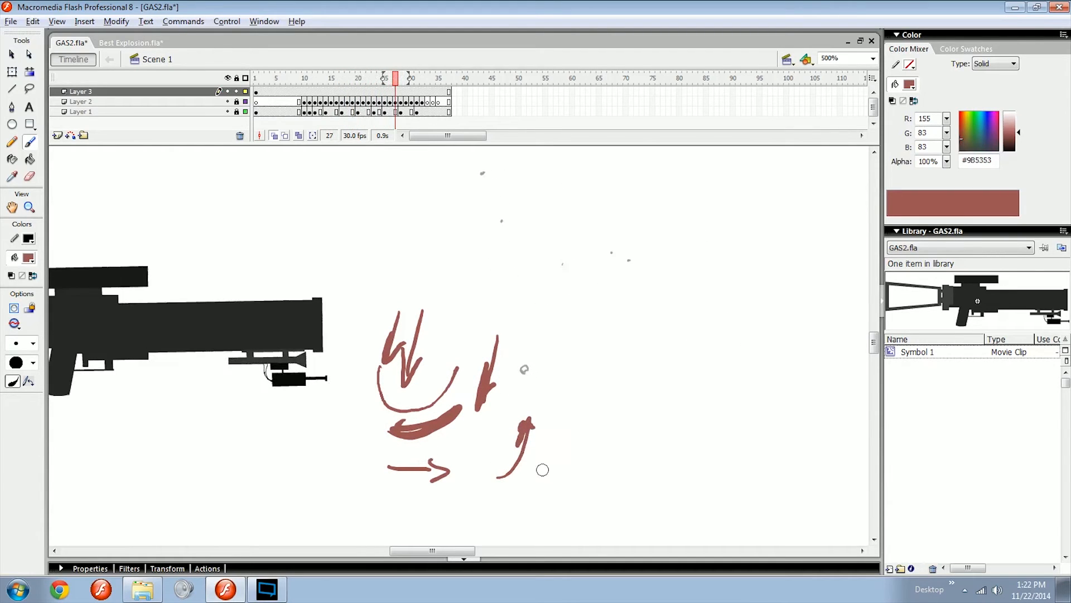
{"action": "key", "text": "ctrl+a"}
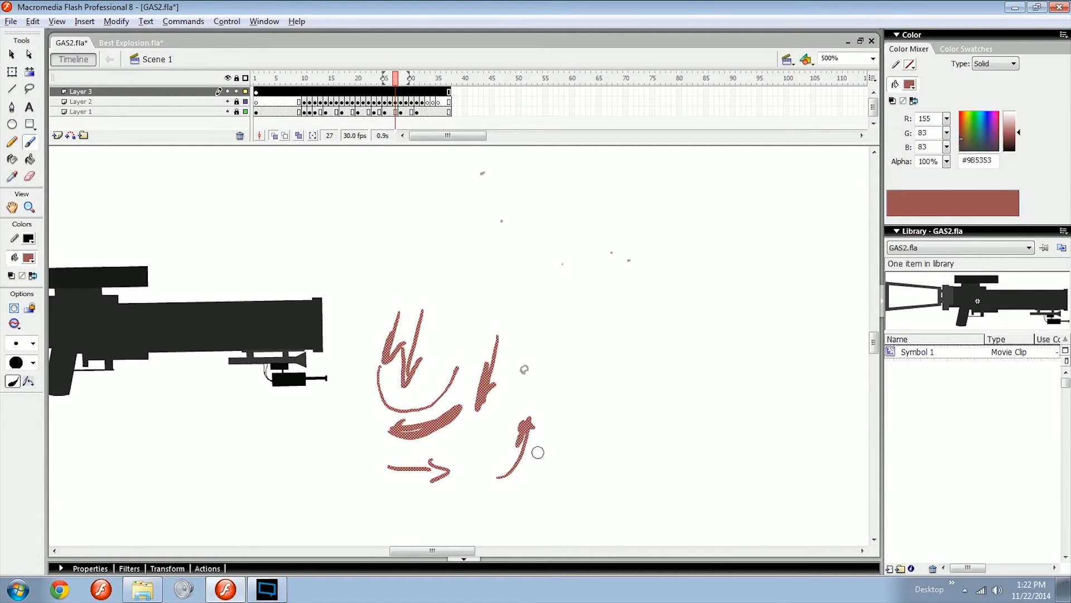
{"action": "key", "text": "Delete"}
Step back from frame 27 to frame 13 to examine how the smoke outline breaks apart.
{"action": "key", "text": "comma"}
{"action": "key", "text": "comma"}
{"action": "key", "text": "comma"}
{"action": "key", "text": "comma"}
{"action": "key", "text": "comma"}
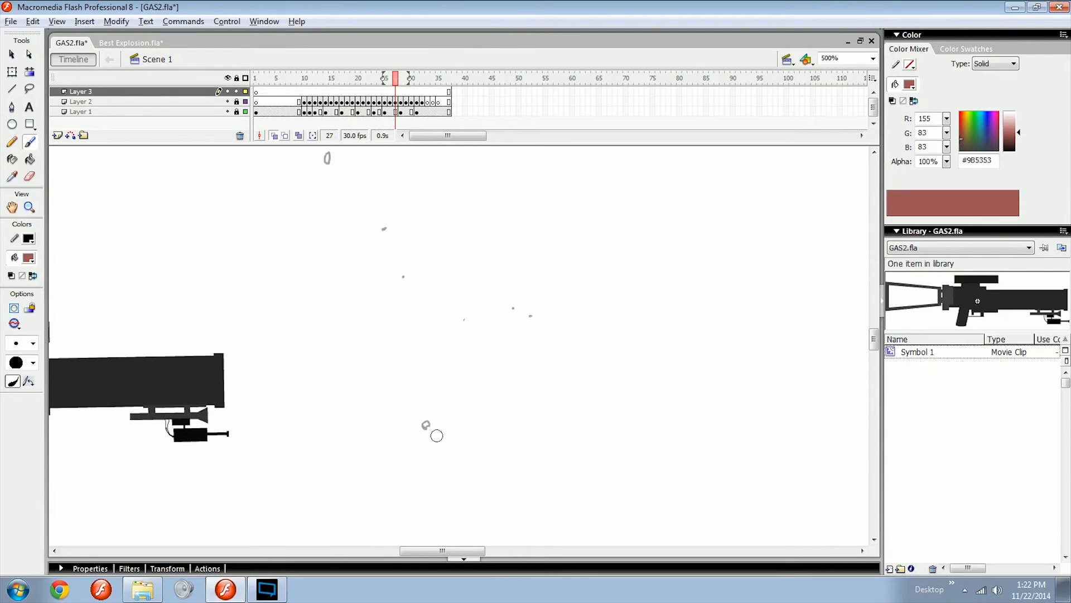
{"action": "key", "text": "comma"}
{"action": "key", "text": "comma"}
{"action": "key", "text": "comma"}
{"action": "key", "text": "comma"}
{"action": "key", "text": "comma"}
{"action": "key", "text": "comma"}
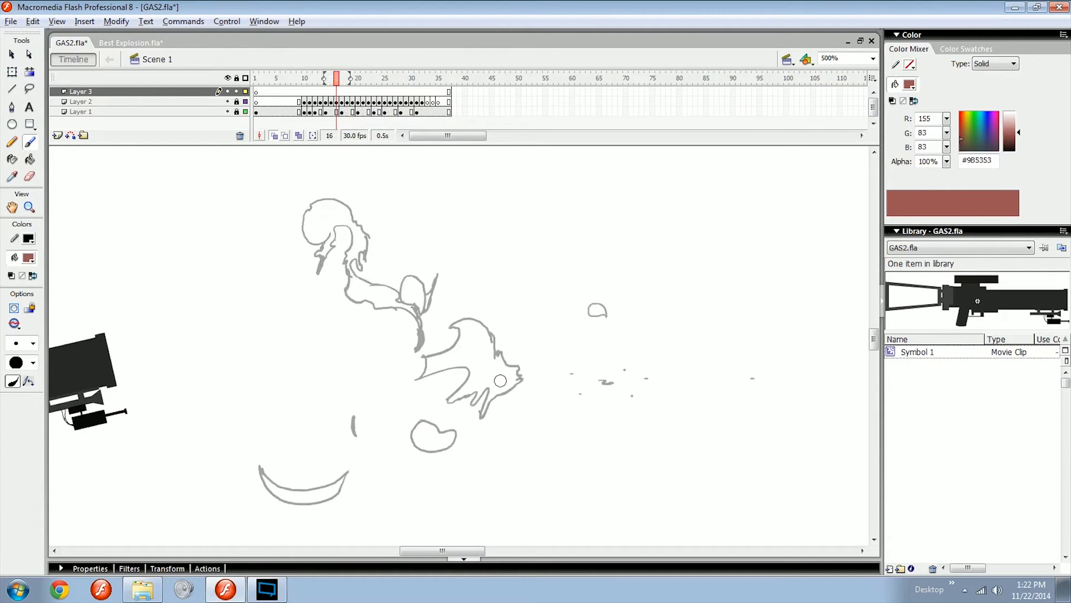
{"action": "key", "text": "comma"}
{"action": "key", "text": "comma"}
{"action": "key", "text": "comma"}
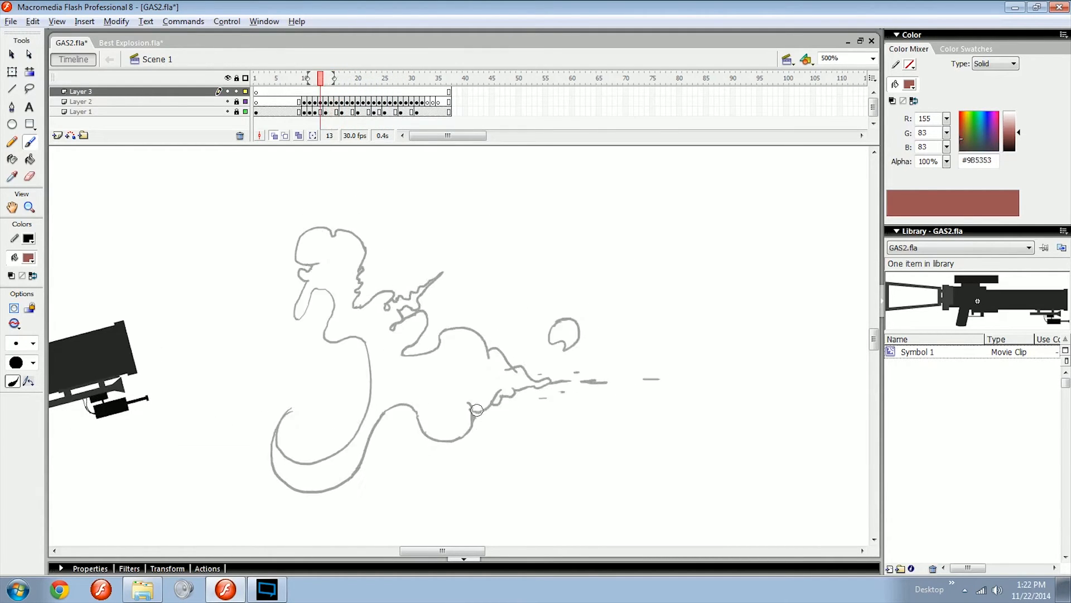
Try circling the small rounded lobe beside the lower crescent in red on frame 13, and undo the stroke.
{"action": "key", "text": "ctrl+equal"}
{"action": "left_click_drag", "start_coordinate": [444, 465], "coordinate": [432, 437]}
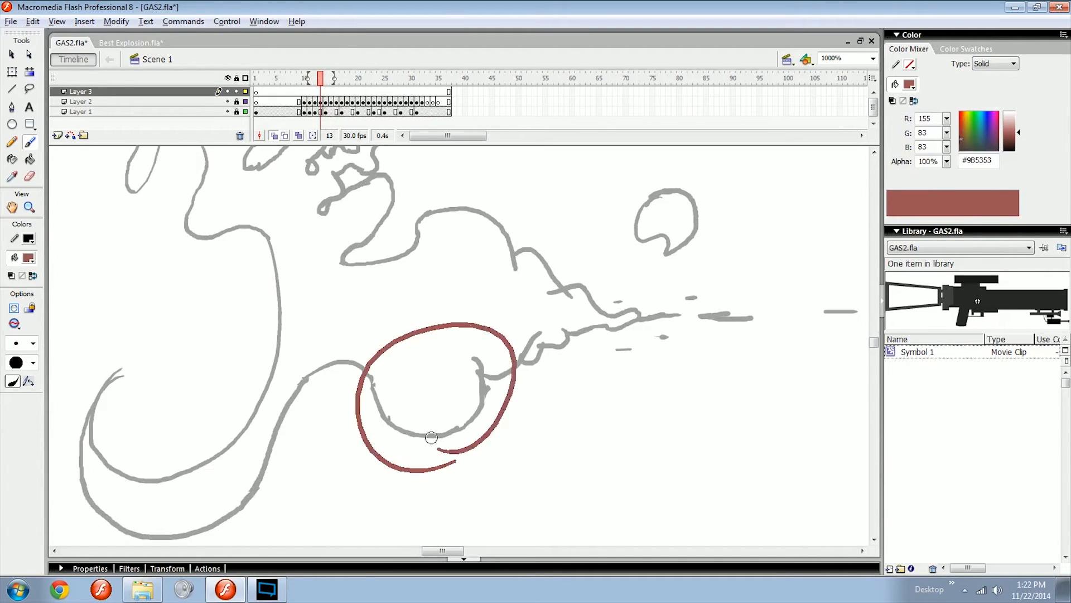
{"action": "key", "text": "ctrl+z"}
{"action": "key", "text": "comma"}
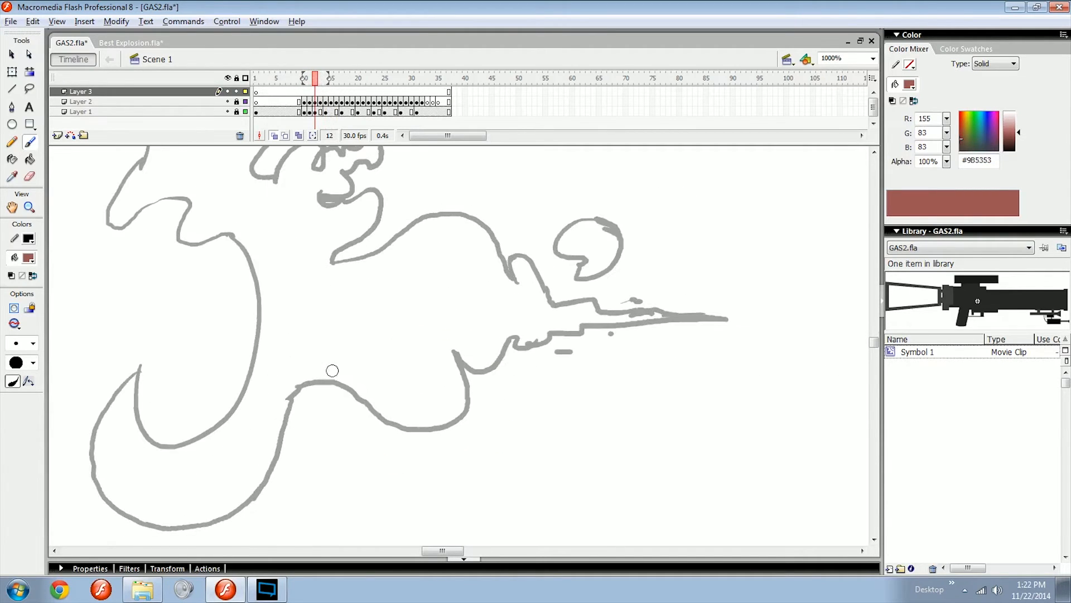
Try tracing the lower lobe's curve in red across frames 14 and 15, and undo the stroke on frame 14.
{"action": "key", "text": "period"}
{"action": "key", "text": "period"}
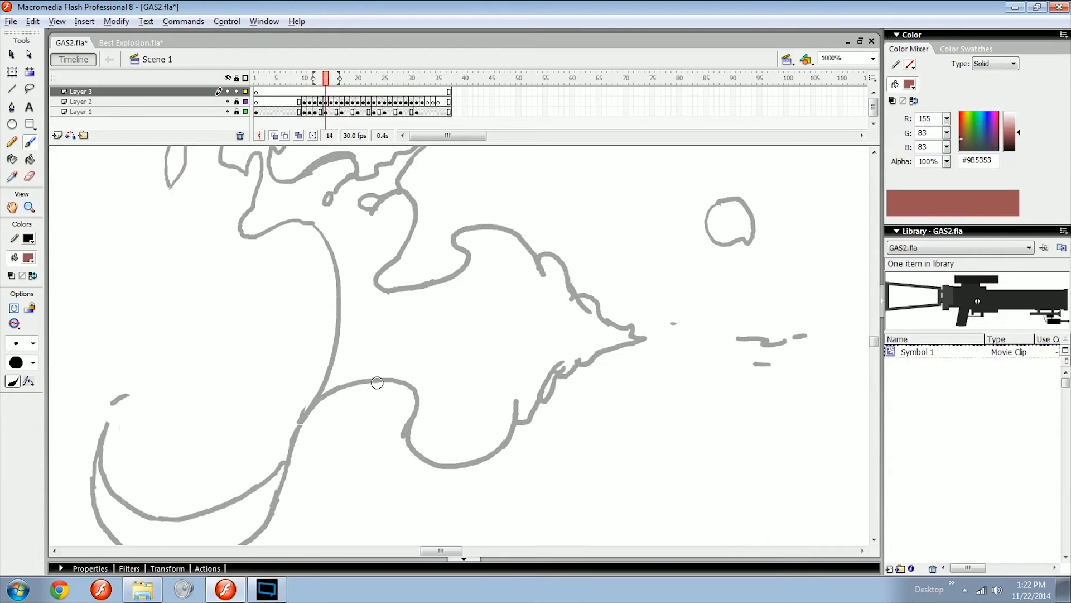
{"action": "mouse_move", "coordinate": [378, 382]}
{"action": "left_mouse_down"}
{"action": "mouse_move", "coordinate": [409, 391]}
{"action": "mouse_move", "coordinate": [404, 432]}
{"action": "left_mouse_up"}
{"action": "key", "text": "period"}
{"action": "left_click_drag", "start_coordinate": [405, 383], "coordinate": [460, 450]}
{"action": "key", "text": "comma"}
{"action": "left_click_drag", "start_coordinate": [389, 390], "coordinate": [570, 438]}
{"action": "key", "text": "ctrl+z"}
From frame 13 to frame 17, mark the upper curl's inward roll with a small red circle on each frame.
{"action": "left_click_drag", "start_coordinate": [447, 195], "coordinate": [468, 299]}
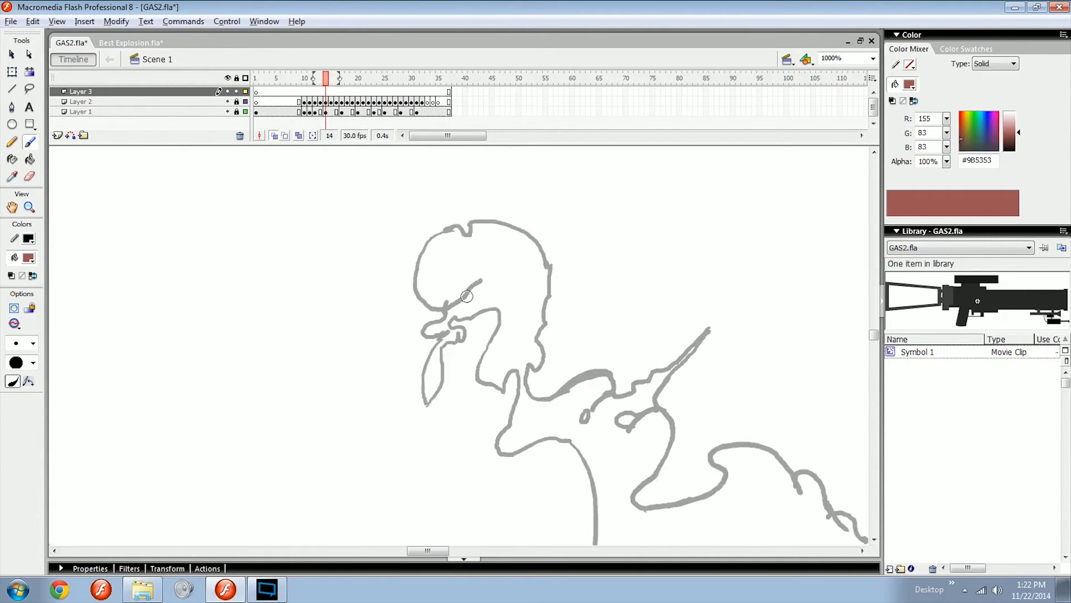
{"action": "key", "text": "comma"}
{"action": "key", "text": "comma"}
{"action": "key", "text": "period"}
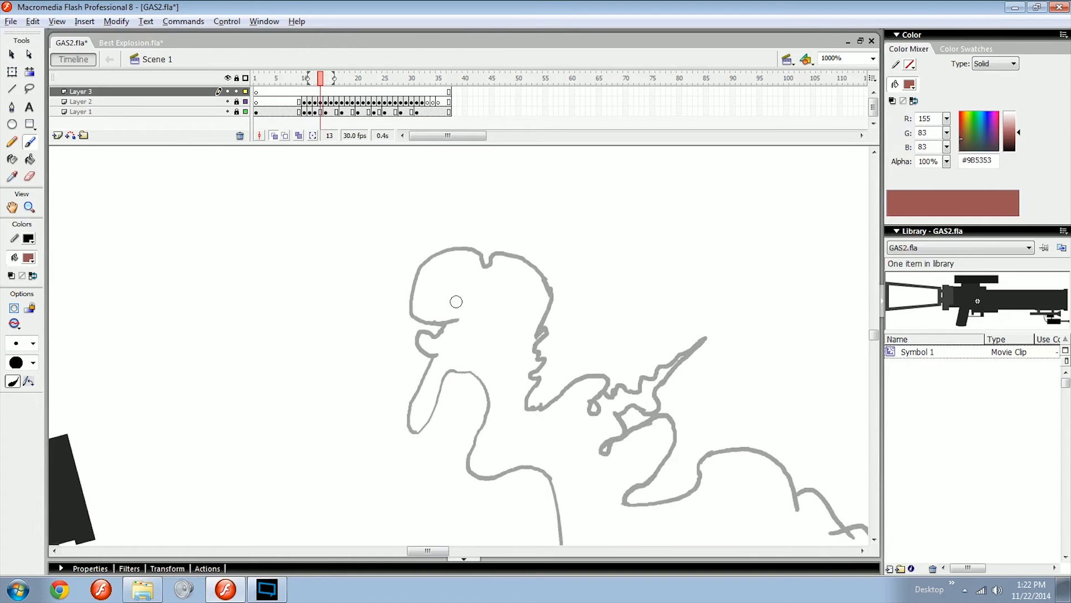
{"action": "key", "text": "comma"}
{"action": "key", "text": "period"}
{"action": "mouse_move", "coordinate": [516, 255]}
{"action": "left_mouse_down"}
{"action": "mouse_move", "coordinate": [512, 294]}
{"action": "mouse_move", "coordinate": [497, 296]}
{"action": "mouse_move", "coordinate": [434, 260]}
{"action": "left_mouse_up"}
{"action": "key", "text": "period"}
{"action": "key", "text": "period"}
{"action": "key", "text": "period"}
{"action": "key", "text": "period"}
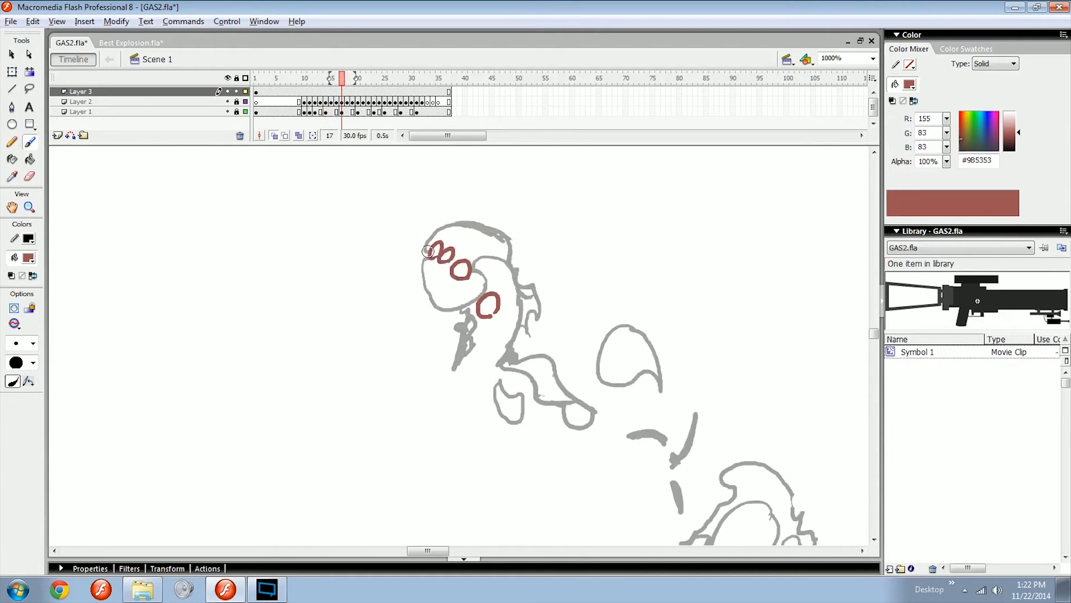
Continue the trail of small red circles around the upper puff's edge while advancing to frame 22.
{"action": "key", "text": "period"}
{"action": "key", "text": "period"}
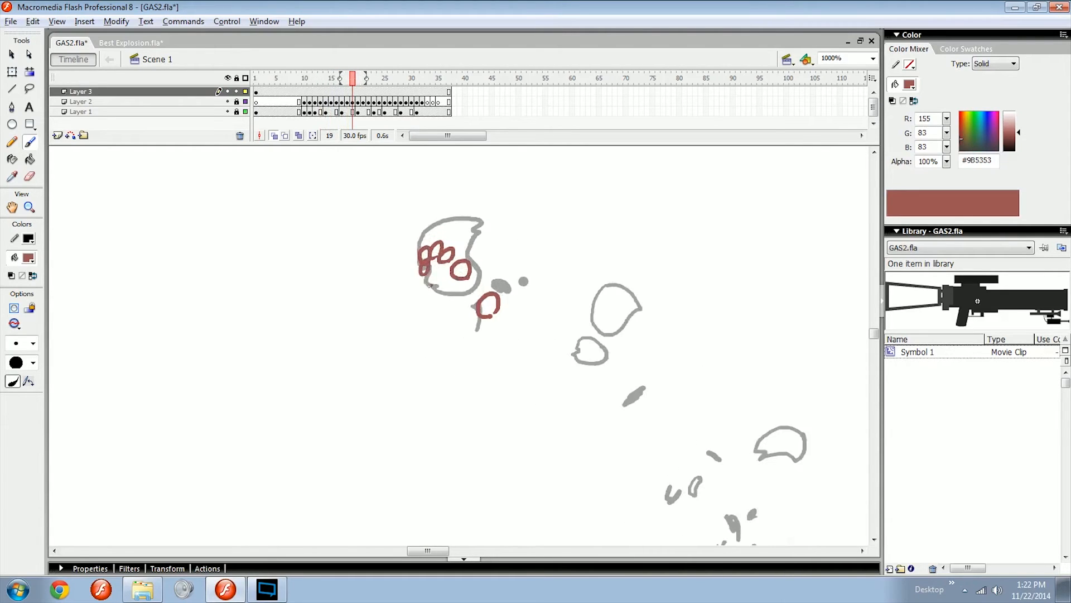
{"action": "left_click_drag", "start_coordinate": [423, 276], "coordinate": [430, 287]}
{"action": "key", "text": "period"}
{"action": "key", "text": "period"}
{"action": "key", "text": "period"}
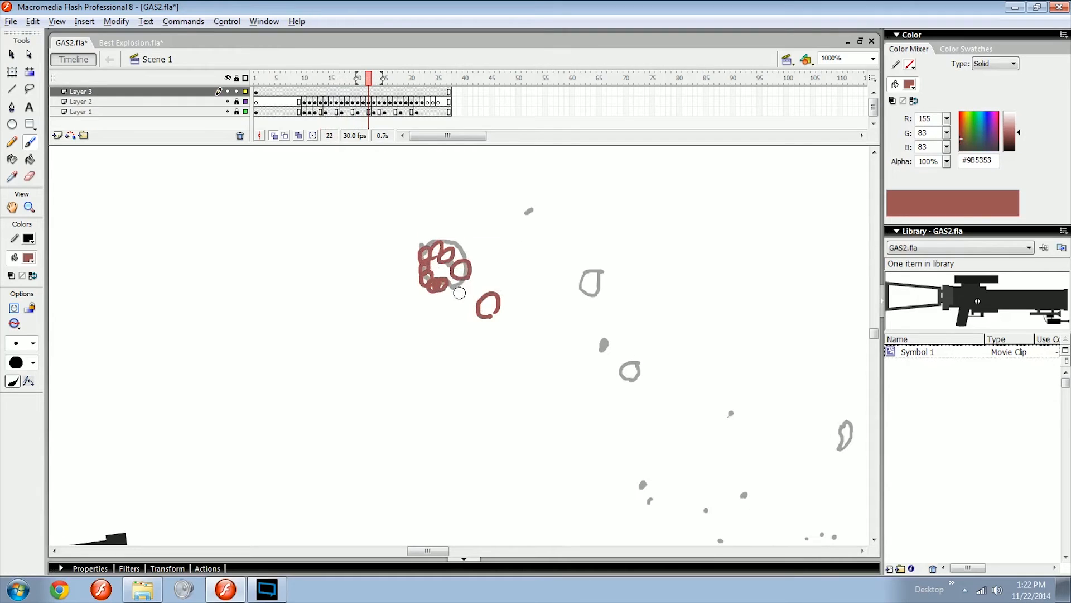
Clear the red circles from Layer 3 and go back to frame 19.
{"action": "key", "text": "ctrl+a"}
{"action": "key", "text": "Delete"}
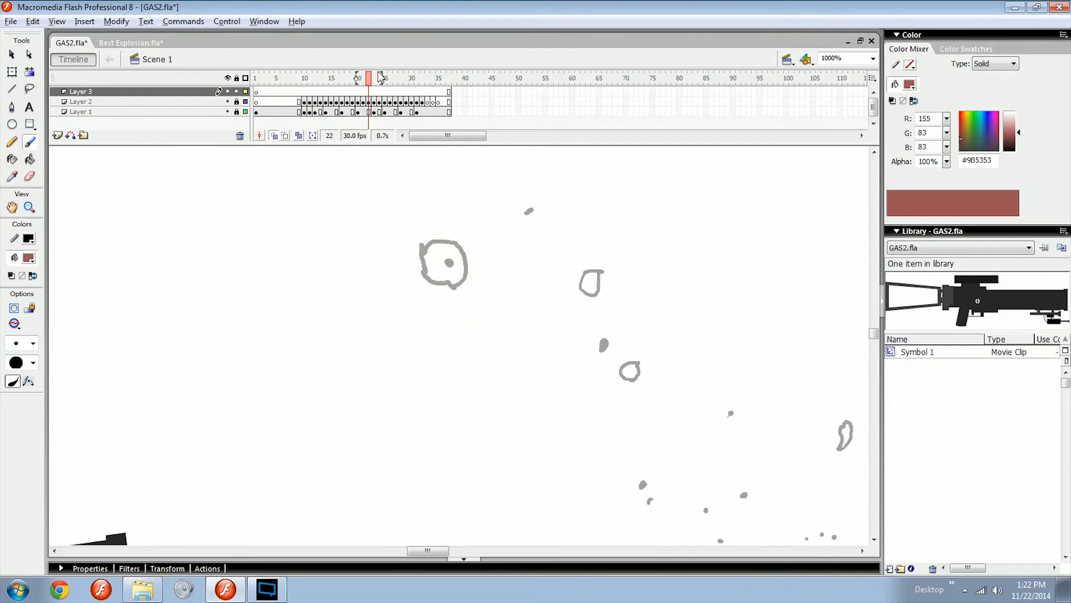
{"action": "key", "text": "ctrl+z"}
{"action": "left_click_drag", "start_coordinate": [378, 79], "coordinate": [353, 71]}
In the empty area above the puffs, draw a red open circle beside a boxed upward arrow with a wavy edge.
{"action": "left_click_drag", "start_coordinate": [570, 292], "coordinate": [478, 369]}
{"action": "left_click_drag", "start_coordinate": [550, 334], "coordinate": [462, 376]}
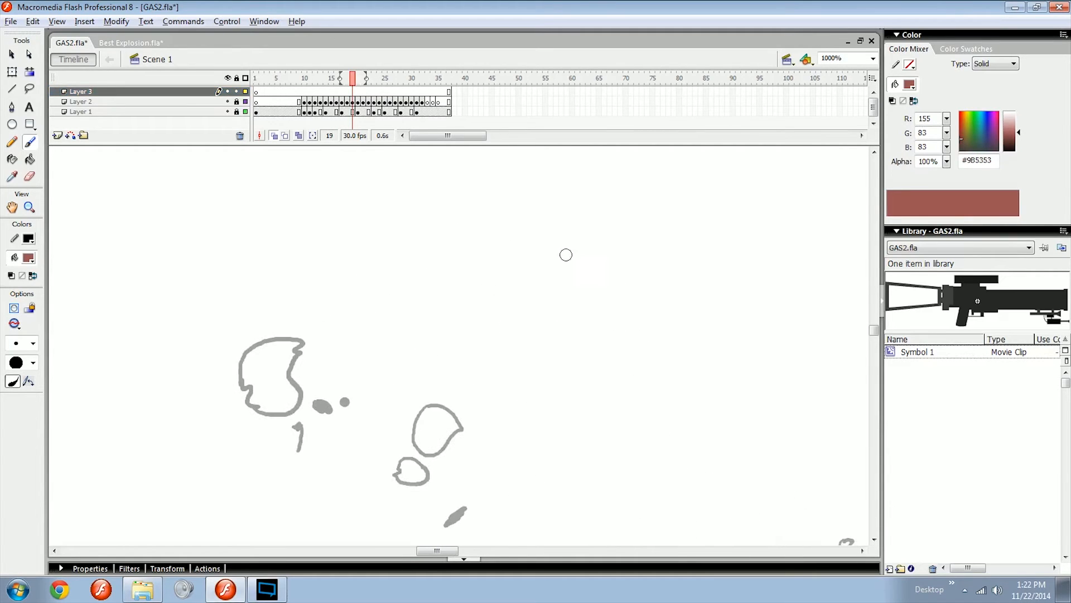
{"action": "mouse_move", "coordinate": [550, 196]}
{"action": "left_mouse_down"}
{"action": "mouse_move", "coordinate": [537, 316]}
{"action": "mouse_move", "coordinate": [588, 236]}
{"action": "left_mouse_up"}
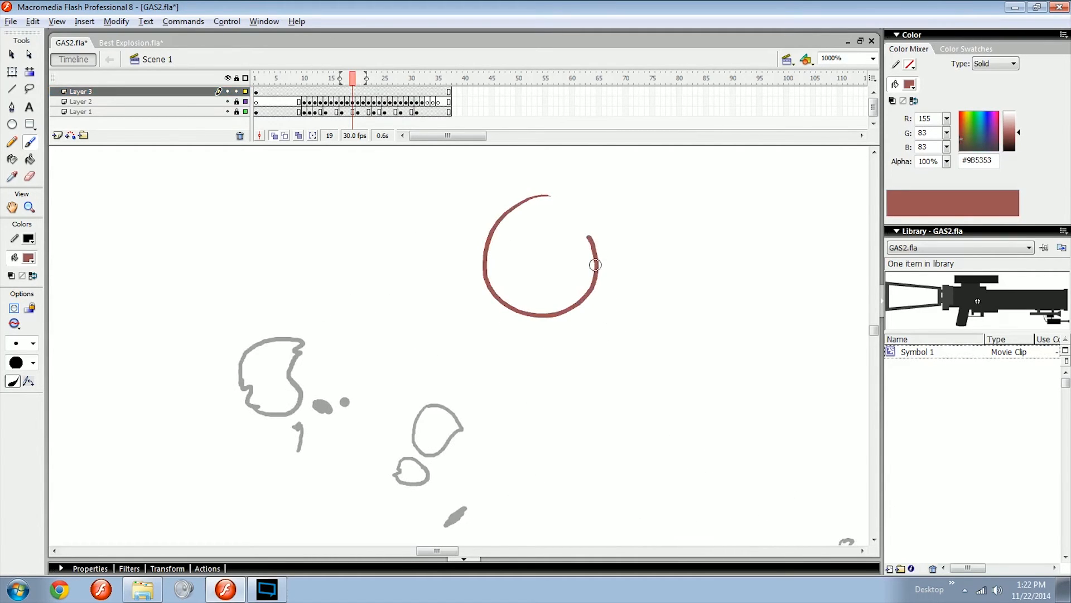
{"action": "mouse_move", "coordinate": [658, 379]}
{"action": "left_mouse_down"}
{"action": "mouse_move", "coordinate": [594, 387]}
{"action": "mouse_move", "coordinate": [657, 378]}
{"action": "mouse_move", "coordinate": [634, 322]}
{"action": "mouse_move", "coordinate": [634, 267]}
{"action": "mouse_move", "coordinate": [662, 333]}
{"action": "mouse_move", "coordinate": [644, 322]}
{"action": "left_mouse_up"}
{"action": "scroll", "coordinate": [632, 397], "scroll_direction": "up", "scroll_amount": 1}
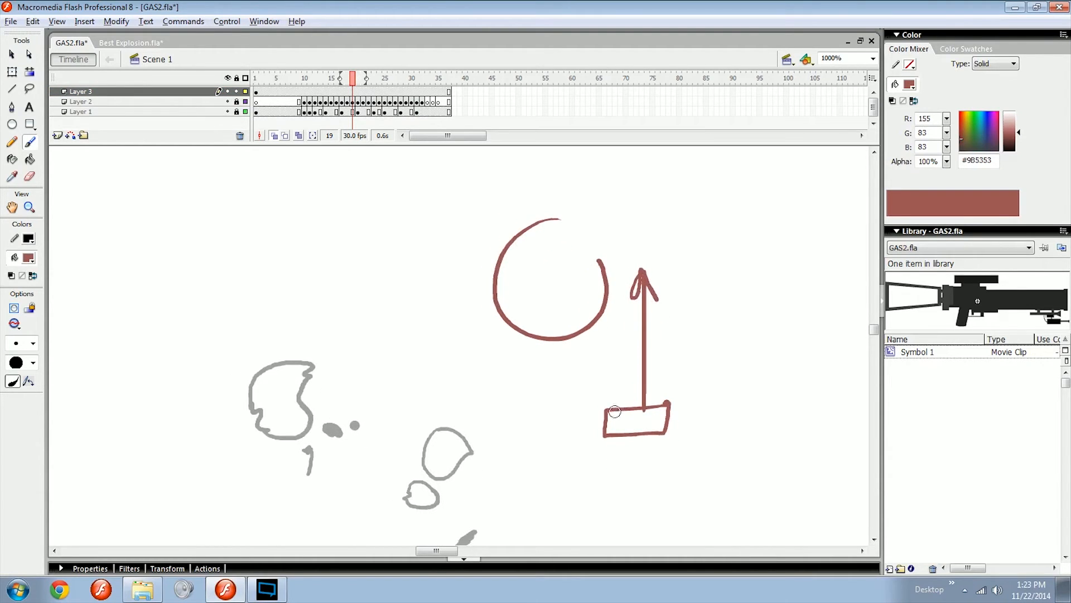
{"action": "left_click_drag", "start_coordinate": [614, 412], "coordinate": [617, 363]}
{"action": "left_click_drag", "start_coordinate": [625, 306], "coordinate": [628, 274]}
{"action": "left_click_drag", "start_coordinate": [637, 309], "coordinate": [665, 327]}
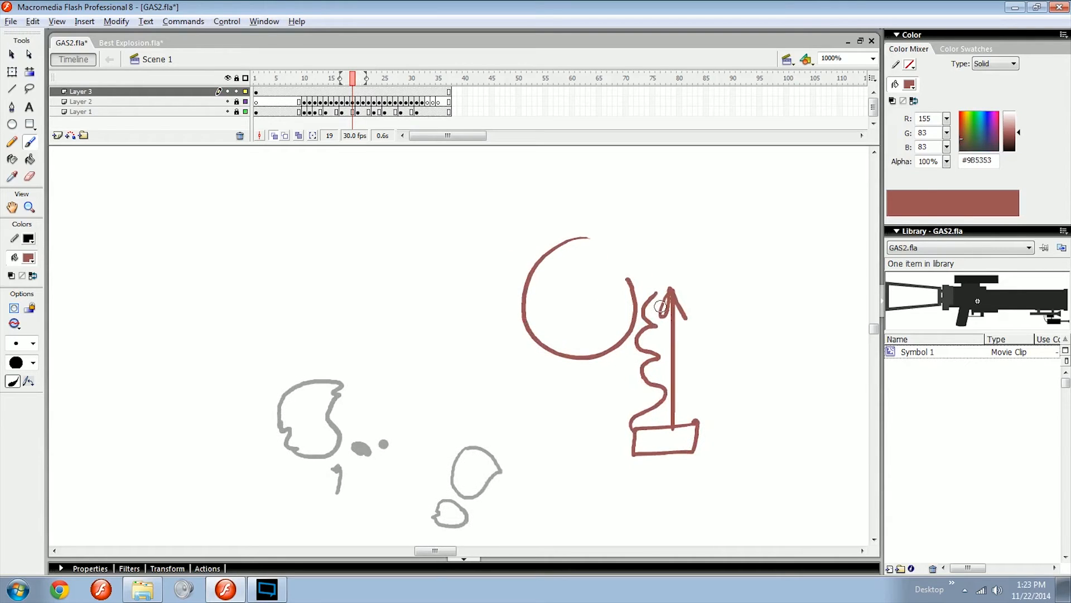
Add a red arc under a horizontal line above the circle, and an inward spiral ending in an arrowhead.
{"action": "left_click_drag", "start_coordinate": [676, 235], "coordinate": [574, 274]}
{"action": "left_click_drag", "start_coordinate": [662, 276], "coordinate": [666, 284]}
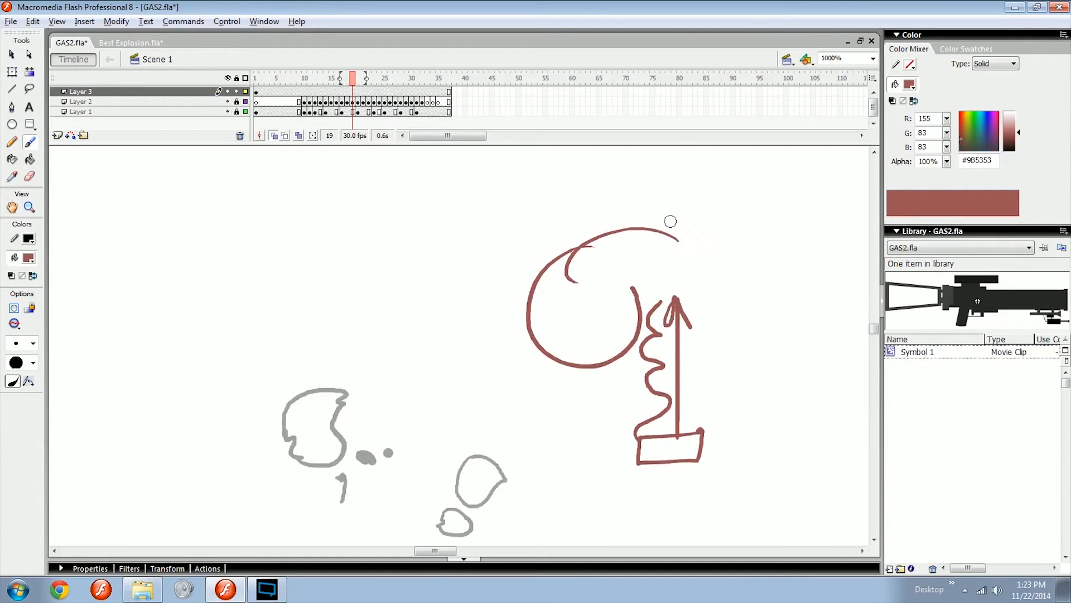
{"action": "left_click_drag", "start_coordinate": [717, 228], "coordinate": [554, 227]}
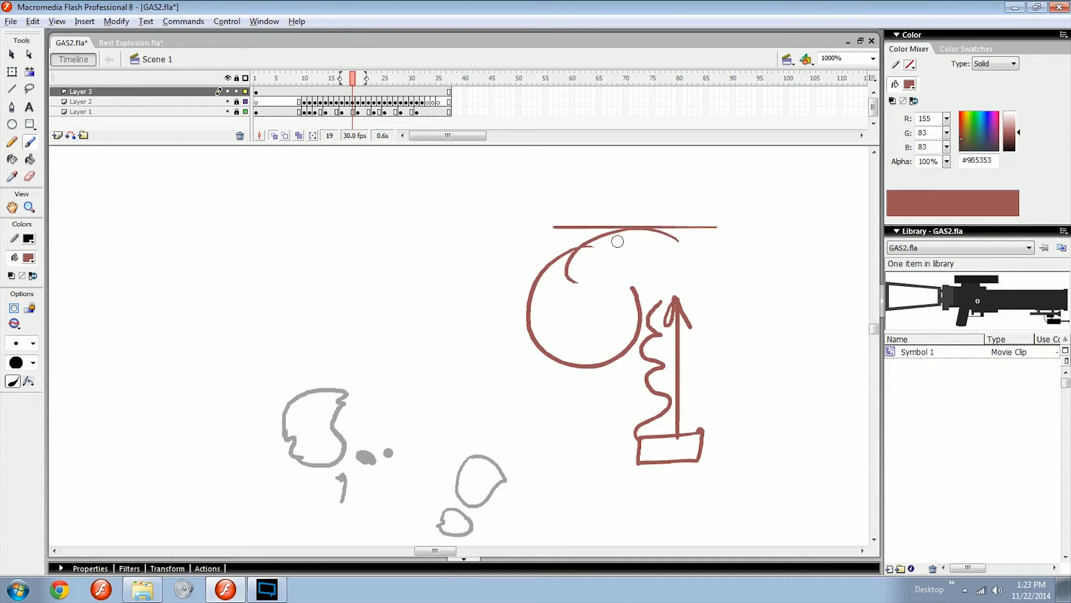
{"action": "mouse_move", "coordinate": [647, 259]}
{"action": "left_mouse_down"}
{"action": "mouse_move", "coordinate": [572, 274]}
{"action": "mouse_move", "coordinate": [577, 357]}
{"action": "left_mouse_up"}
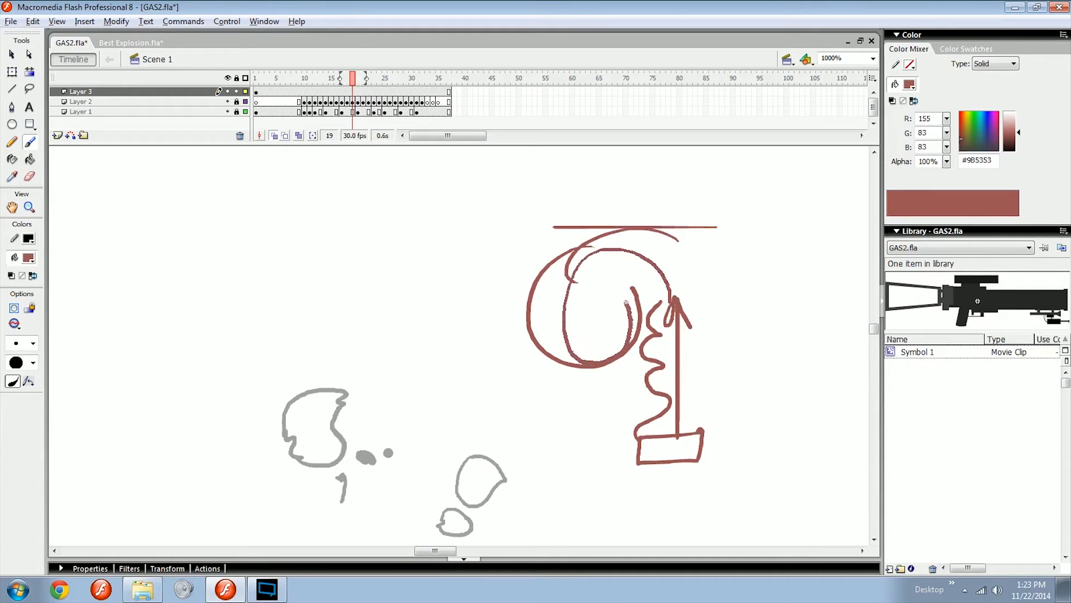
{"action": "left_click_drag", "start_coordinate": [599, 317], "coordinate": [623, 334]}
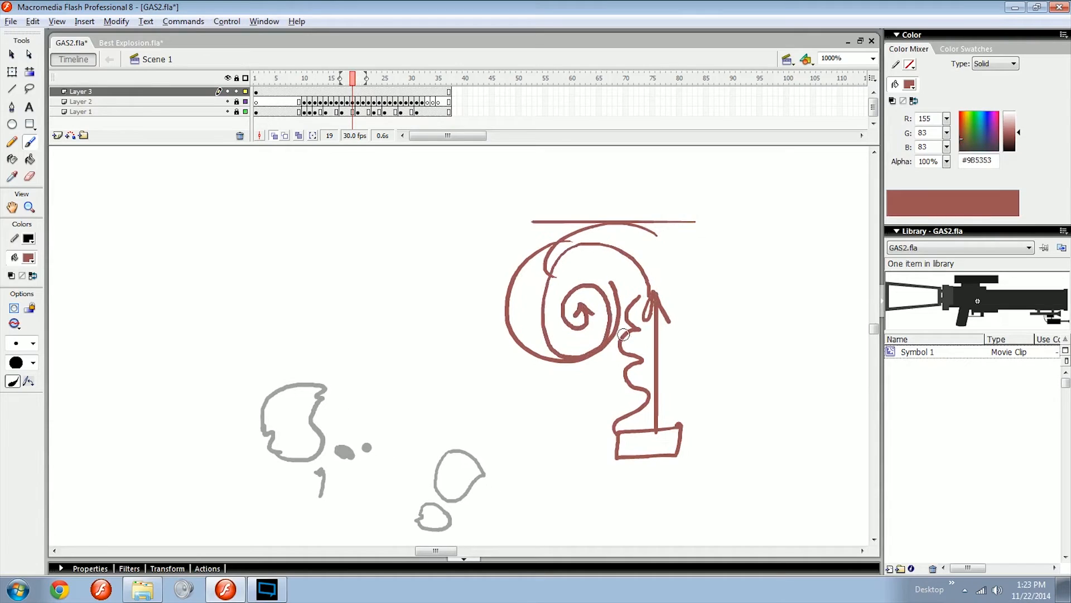
Clear the red spiral diagram from Layer 3 and step back to frame 12.
{"action": "key", "text": "ctrl+a"}
{"action": "key", "text": "Delete"}
{"action": "left_click_drag", "start_coordinate": [400, 388], "coordinate": [601, 300]}
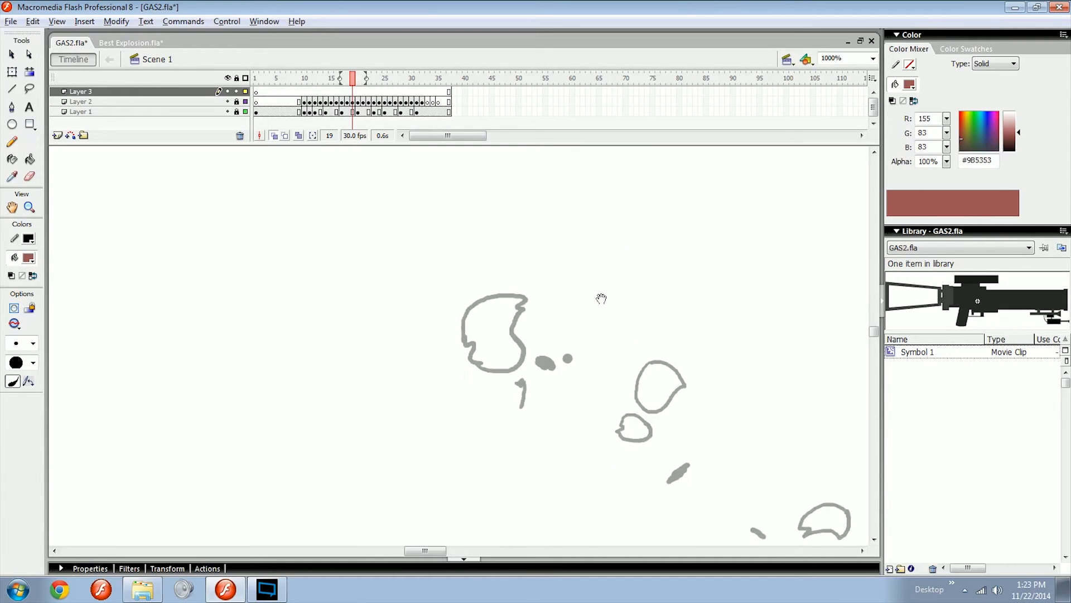
{"action": "key", "text": "comma"}
{"action": "key", "text": "comma"}
{"action": "key", "text": "comma"}
{"action": "key", "text": "comma"}
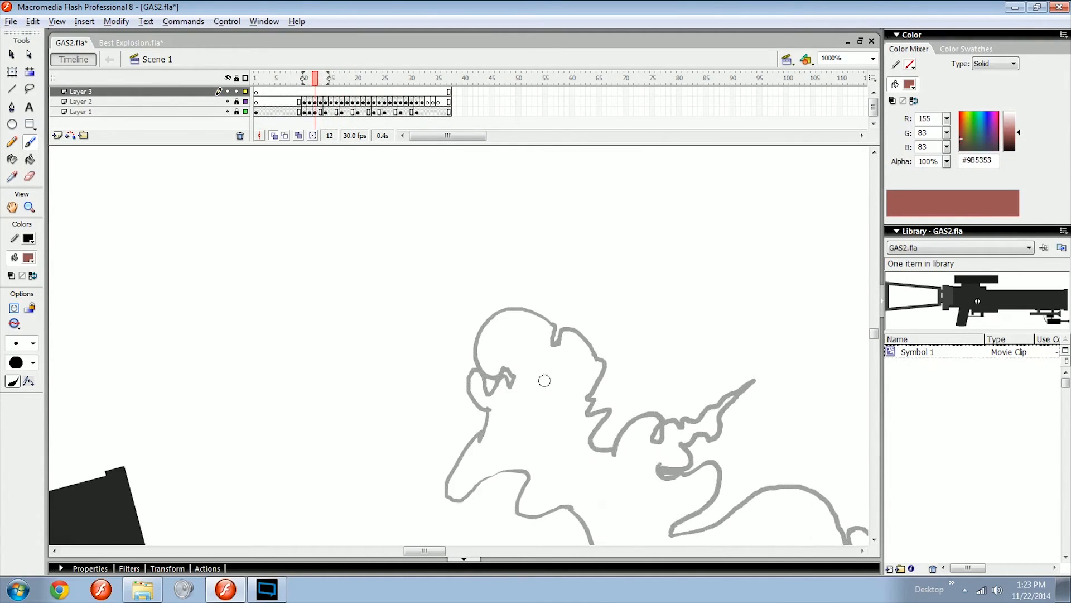
{"action": "key", "text": "comma"}
{"action": "key", "text": "comma"}
{"action": "key", "text": "comma"}
{"action": "key", "text": "comma"}
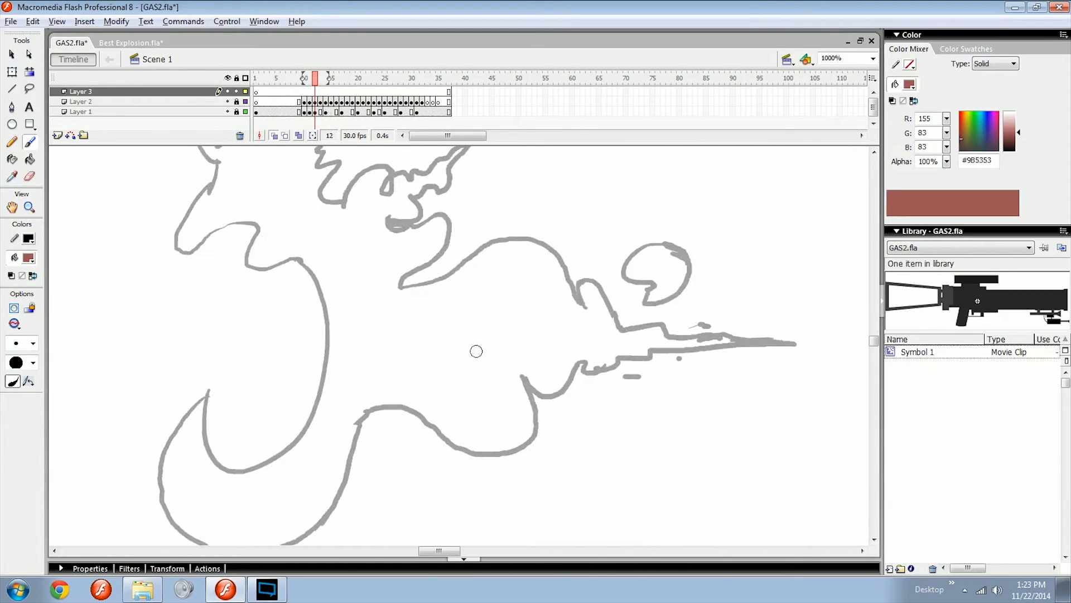
On frame 14, draw a red rightward arrow along the notch under the upper lobe and a vertical line ahead of it.
{"action": "key", "text": "period"}
{"action": "key", "text": "period"}
{"action": "key", "text": "period"}
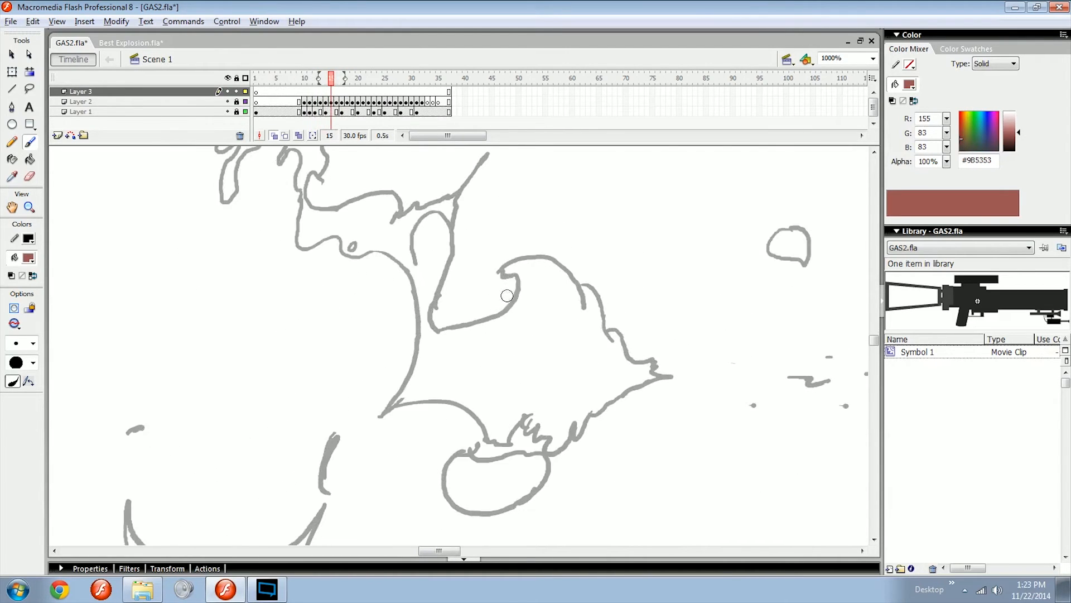
{"action": "left_click_drag", "start_coordinate": [413, 319], "coordinate": [482, 320]}
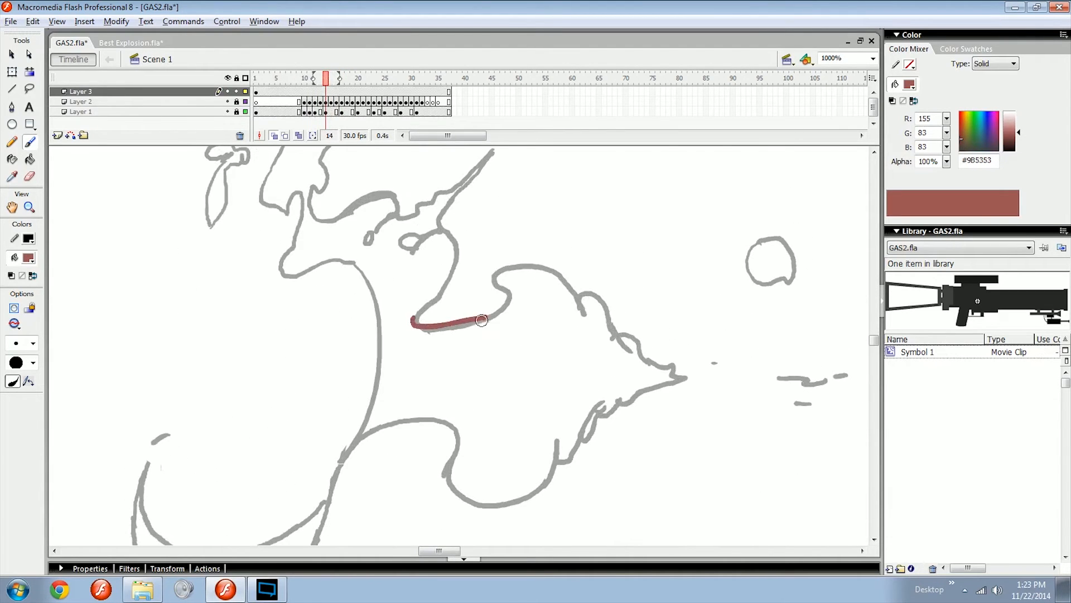
{"action": "left_click_drag", "start_coordinate": [577, 242], "coordinate": [582, 363]}
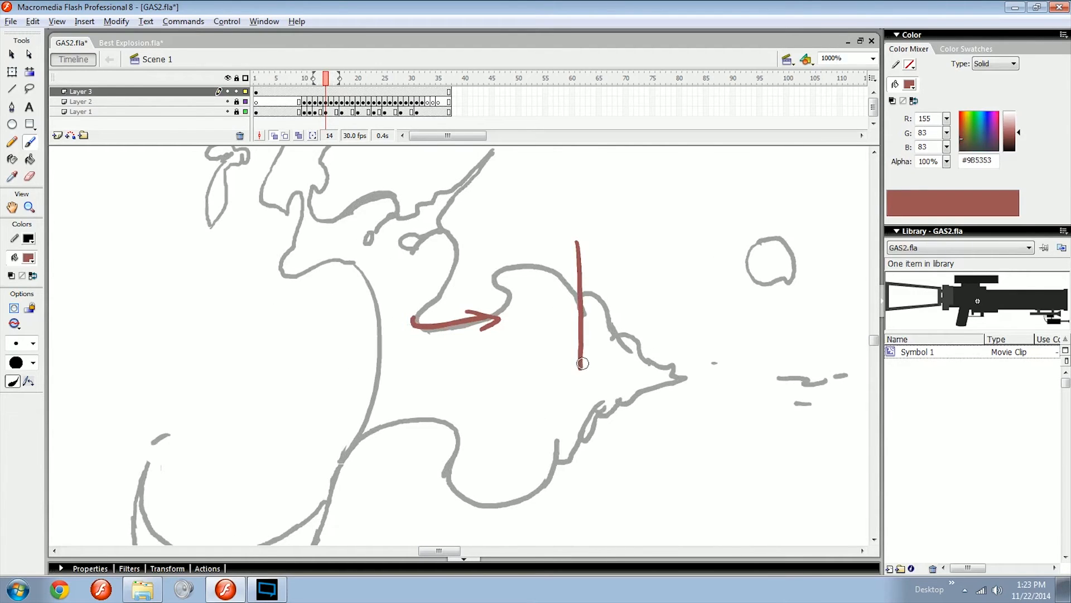
On frame 17, draw a red arrow curving up and back from the vertical line, and advance to frame 19.
{"action": "key", "text": "period"}
{"action": "key", "text": "period"}
{"action": "key", "text": "period"}
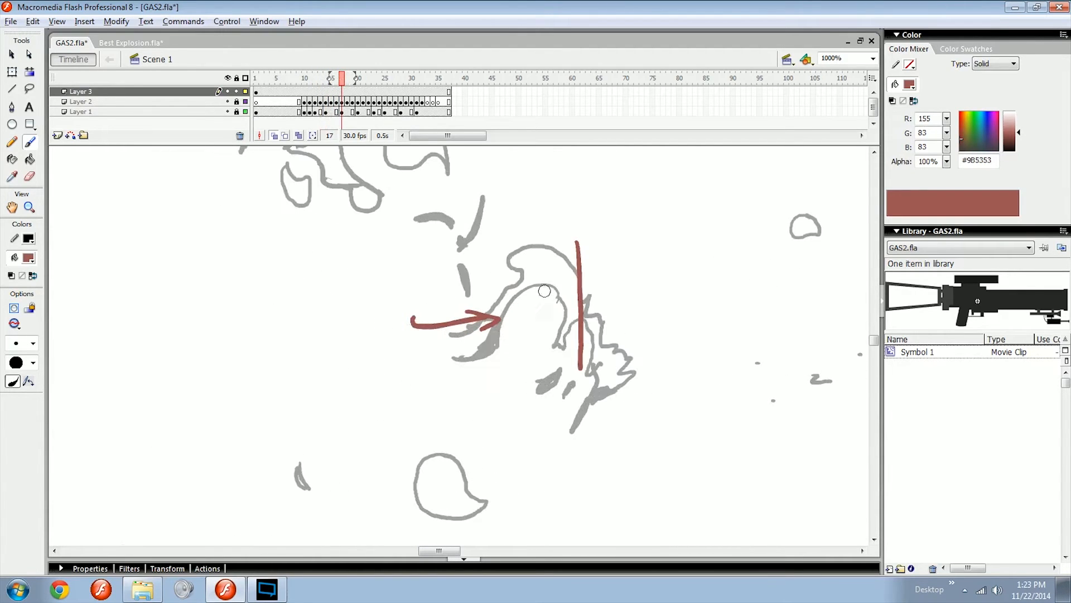
{"action": "left_click_drag", "start_coordinate": [520, 268], "coordinate": [529, 268]}
{"action": "key", "text": "period"}
{"action": "key", "text": "period"}
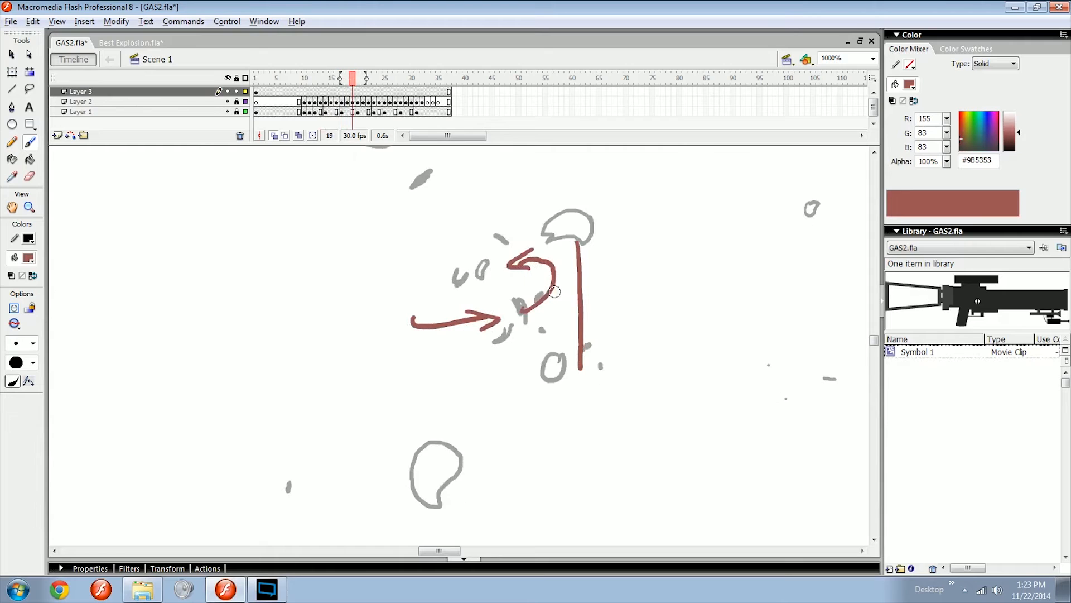
Step back to frame 10 and clear all red arrows from Layer 3.
{"action": "key", "text": "comma"}
{"action": "key", "text": "comma"}
{"action": "key", "text": "comma"}
{"action": "key", "text": "comma"}
{"action": "key", "text": "comma"}
{"action": "key", "text": "comma"}
{"action": "key", "text": "comma"}
{"action": "key", "text": "comma"}
{"action": "key", "text": "comma"}
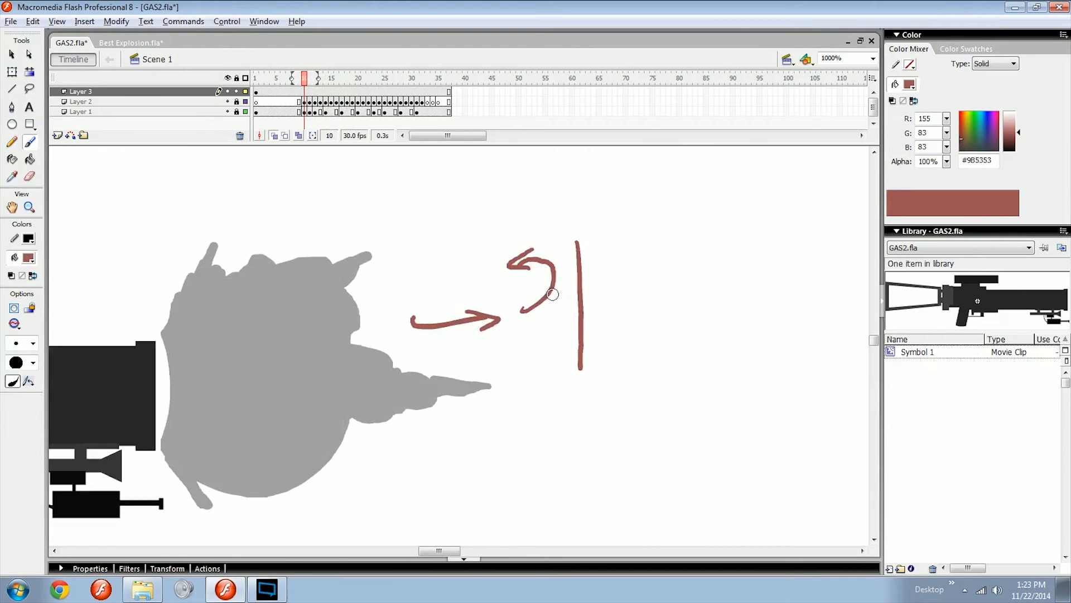
{"action": "key", "text": "ctrl+a"}
{"action": "key", "text": "Delete"}
Go to frame 14 and draw a red curved arrow following the top of the lower lobe's neck.
{"action": "key", "text": "period"}
{"action": "key", "text": "period"}
{"action": "key", "text": "period"}
{"action": "key", "text": "period"}
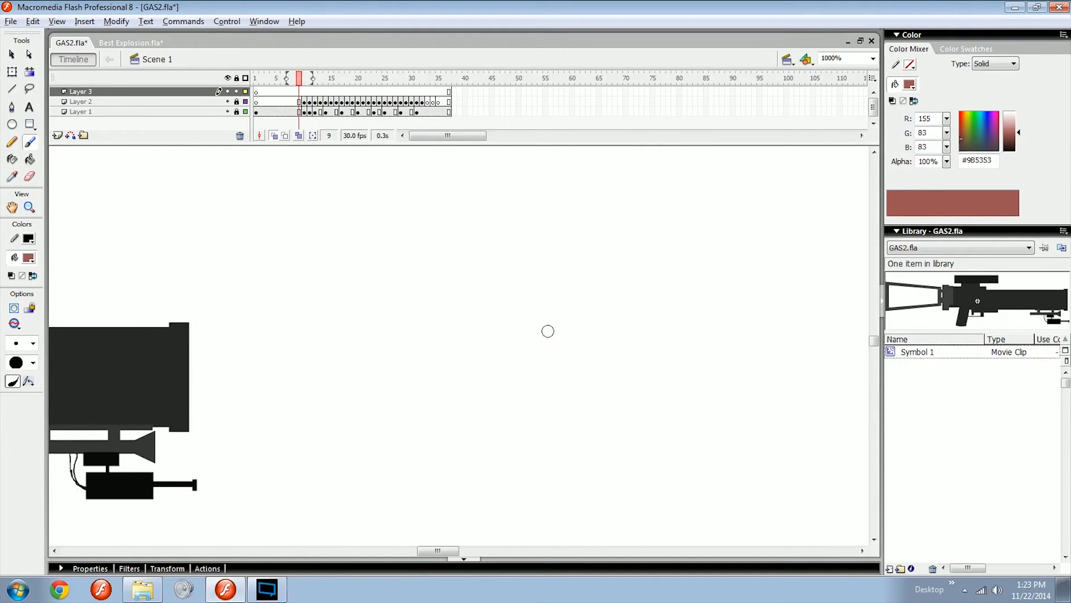
{"action": "key", "text": "period"}
{"action": "key", "text": "period"}
{"action": "key", "text": "comma"}
{"action": "key", "text": "comma"}
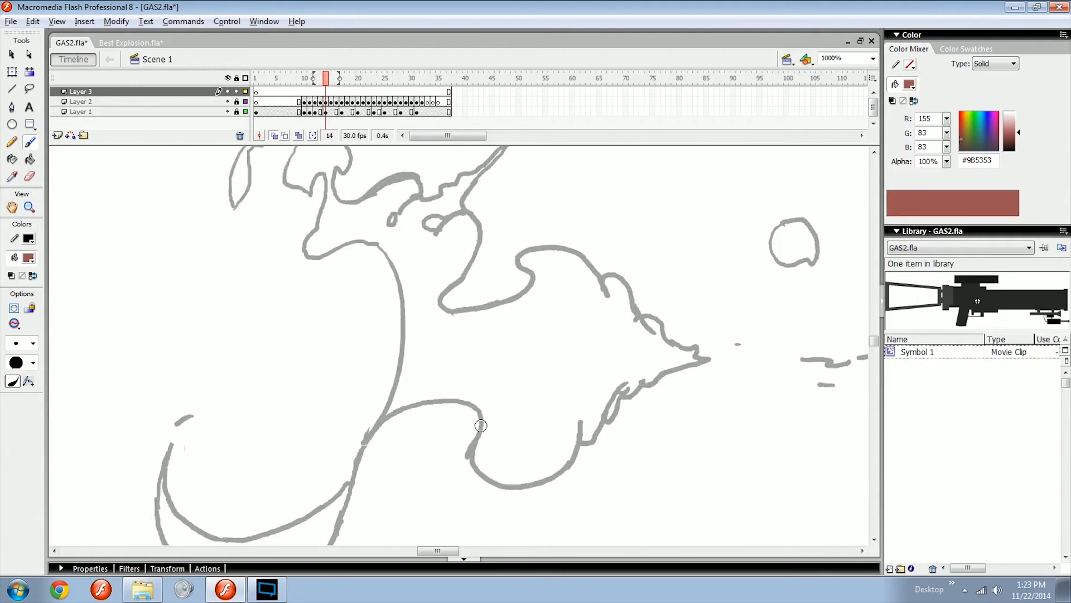
{"action": "mouse_move", "coordinate": [417, 441]}
{"action": "left_mouse_down"}
{"action": "mouse_move", "coordinate": [473, 406]}
{"action": "mouse_move", "coordinate": [476, 416]}
{"action": "left_mouse_up"}
Advance to frame 18 while adding a red arrow sweeping back down-left and a curved one inside the detached lower puff.
{"action": "key", "text": "period"}
{"action": "key", "text": "period"}
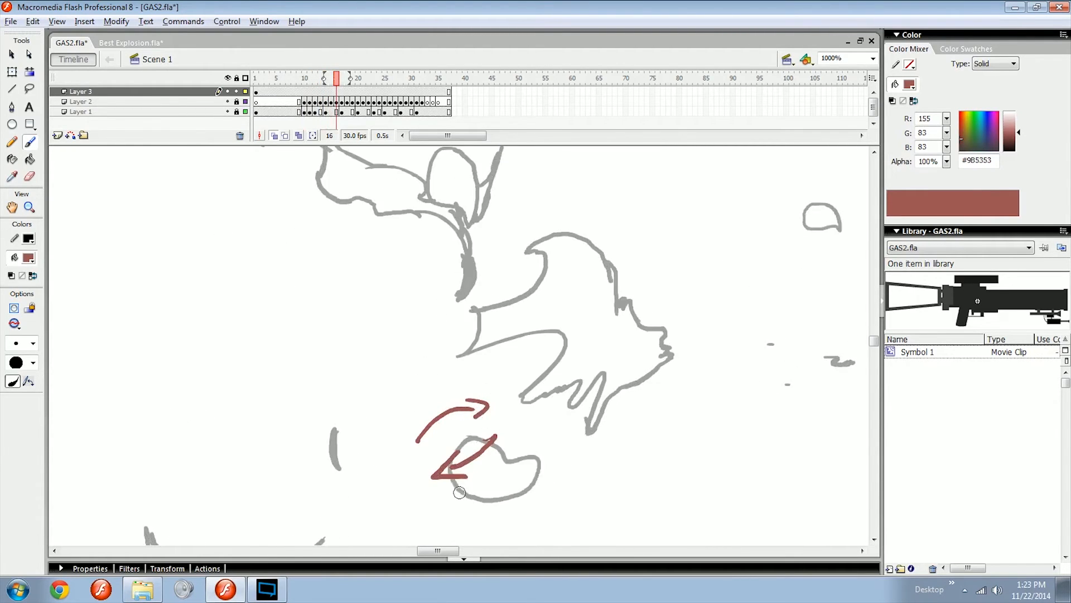
{"action": "key", "text": "period"}
{"action": "key", "text": "period"}
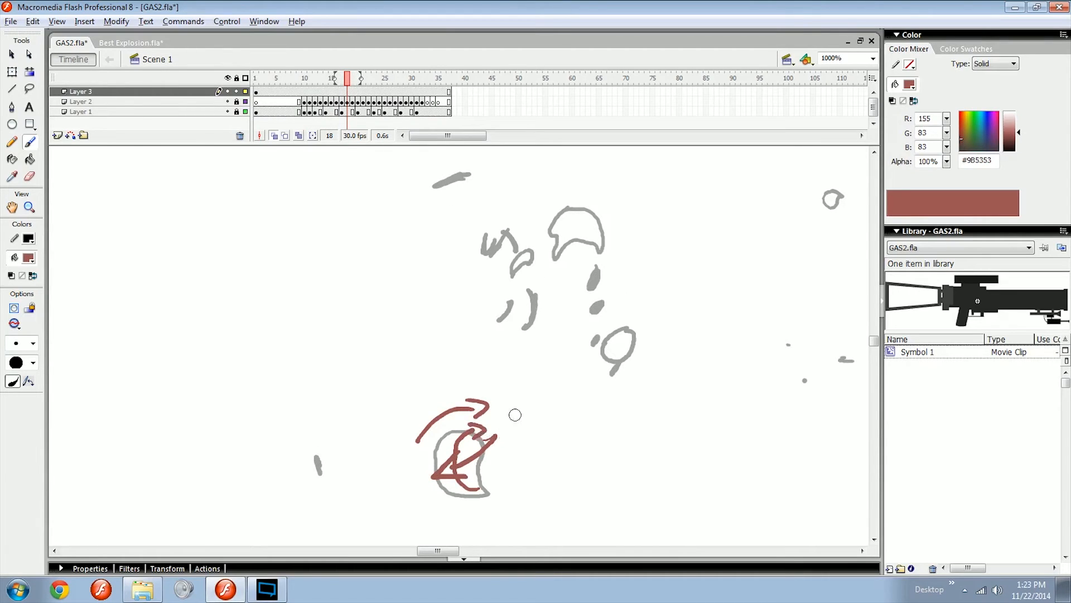
Clear the red arrows from Layer 3 and step forward to frame 35, following the lower puff.
{"action": "key", "text": "ctrl+a"}
{"action": "key", "text": "Delete"}
{"action": "key", "text": "period"}
{"action": "key", "text": "period"}
{"action": "key", "text": "period"}
{"action": "key", "text": "period"}
{"action": "key", "text": "period"}
{"action": "key", "text": "period"}
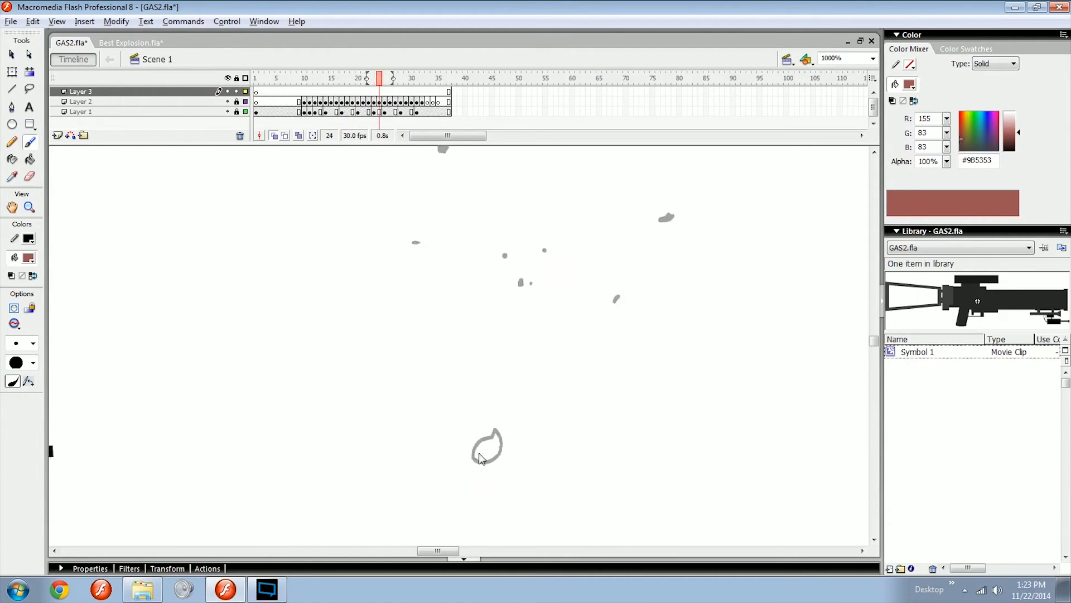
{"action": "key", "text": "period"}
{"action": "key", "text": "period"}
{"action": "key", "text": "period"}
{"action": "key", "text": "period"}
{"action": "key", "text": "period"}
{"action": "key", "text": "period"}
{"action": "key", "text": "period"}
{"action": "key", "text": "period"}
{"action": "key", "text": "period"}
{"action": "key", "text": "period"}
{"action": "key", "text": "period"}
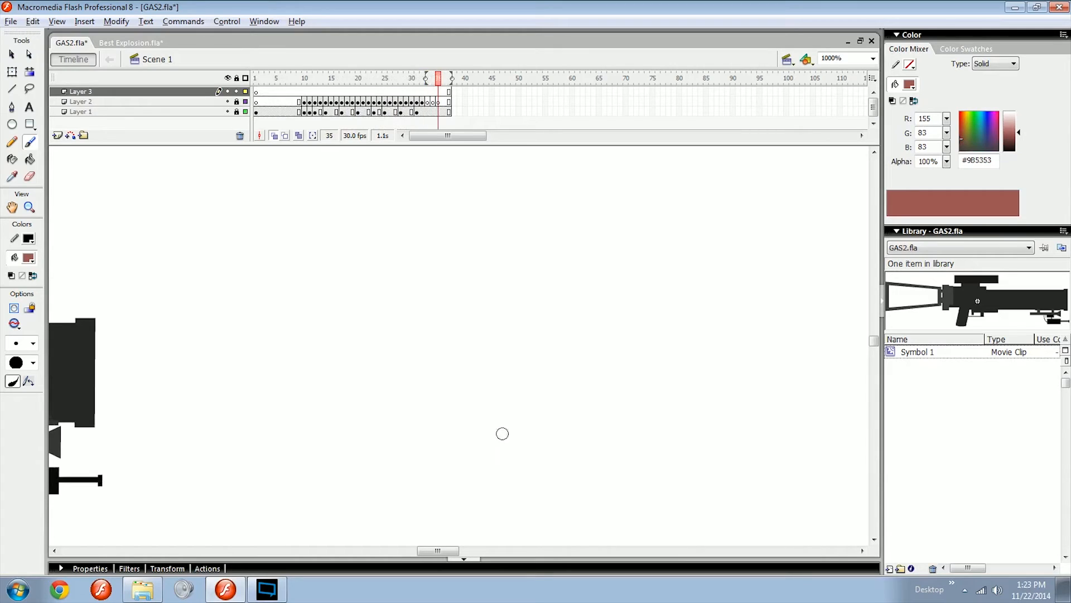
Step back from frame 35 to frame 13 to examine how the puffs shrink and drift.
{"action": "key", "text": "comma"}
{"action": "key", "text": "comma"}
{"action": "key", "text": "comma"}
{"action": "key", "text": "comma"}
{"action": "key", "text": "comma"}
{"action": "key", "text": "comma"}
{"action": "key", "text": "comma"}
{"action": "key", "text": "comma"}
{"action": "key", "text": "comma"}
{"action": "key", "text": "comma"}
{"action": "key", "text": "comma"}
{"action": "key", "text": "comma"}
{"action": "key", "text": "comma"}
{"action": "key", "text": "comma"}
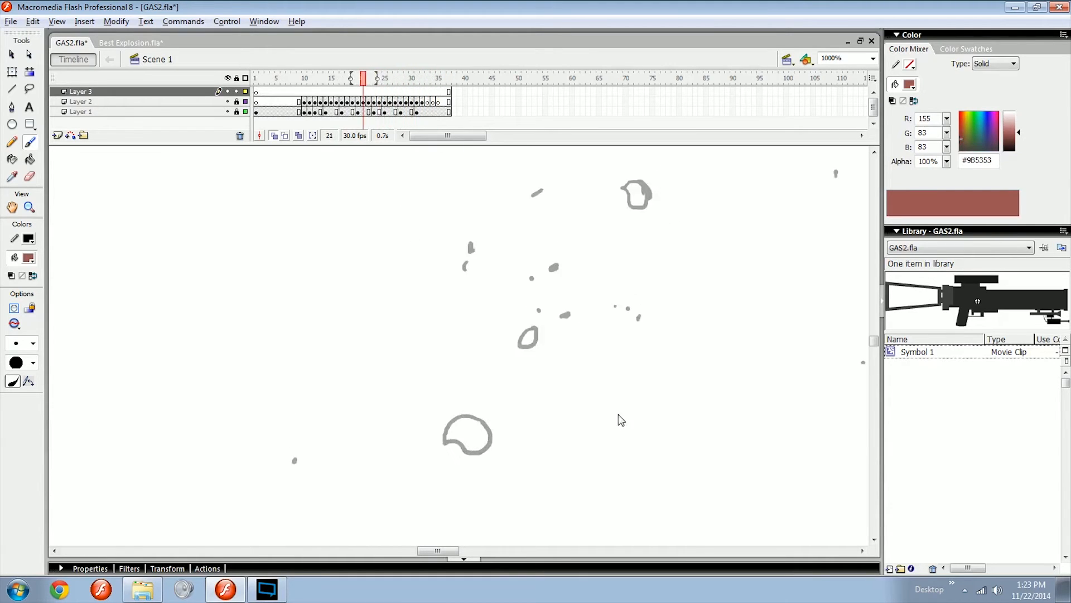
{"action": "key", "text": "comma"}
{"action": "key", "text": "comma"}
{"action": "key", "text": "comma"}
{"action": "key", "text": "comma"}
{"action": "key", "text": "comma"}
{"action": "key", "text": "comma"}
{"action": "key", "text": "comma"}
{"action": "key", "text": "comma"}
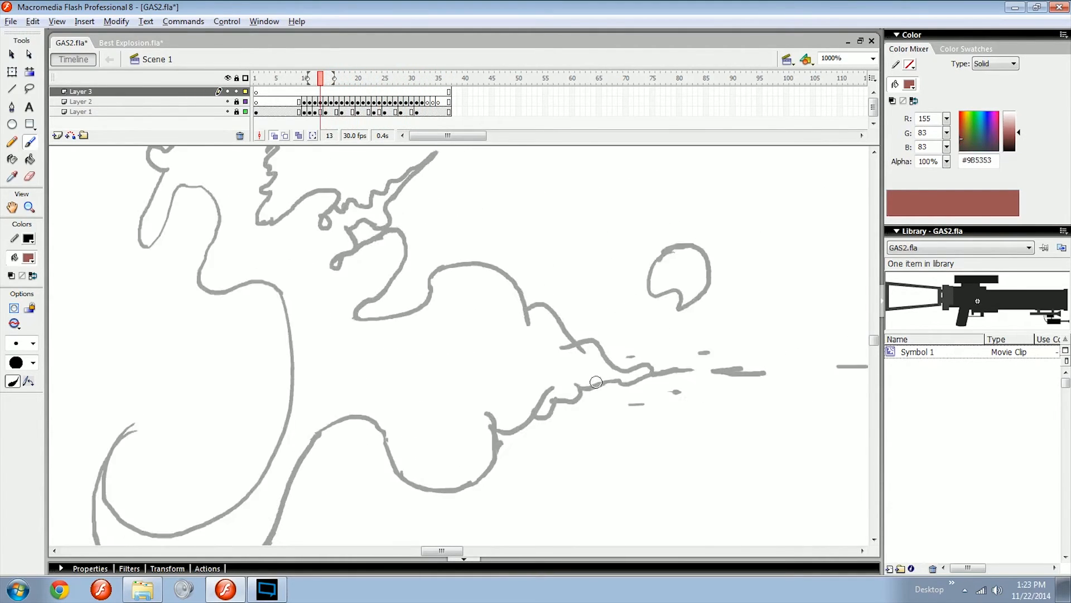
On frame 12, draw a long red arrow from inside the right-hand smoke lobe toward the detached round puff.
{"action": "key", "text": "comma"}
{"action": "key", "text": "comma"}
{"action": "key", "text": "comma"}
{"action": "left_click_drag", "start_coordinate": [583, 381], "coordinate": [503, 368]}
{"action": "key", "text": "period"}
{"action": "key", "text": "period"}
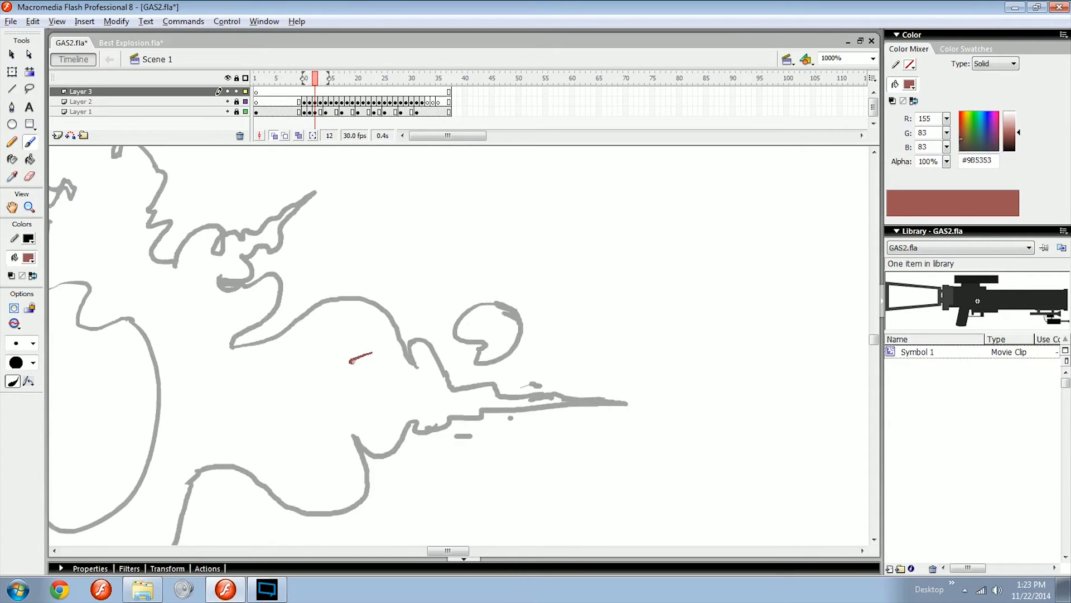
{"action": "left_click_drag", "start_coordinate": [352, 361], "coordinate": [481, 335]}
{"action": "left_click_drag", "start_coordinate": [465, 327], "coordinate": [483, 338]}
On frame 14, draw a curved red arrow arching over the detached round puff from right to left, and advance to frame 19.
{"action": "key", "text": "comma"}
{"action": "key", "text": "period"}
{"action": "key", "text": "period"}
{"action": "key", "text": "period"}
{"action": "left_click_drag", "start_coordinate": [565, 337], "coordinate": [542, 385]}
{"action": "key", "text": "comma"}
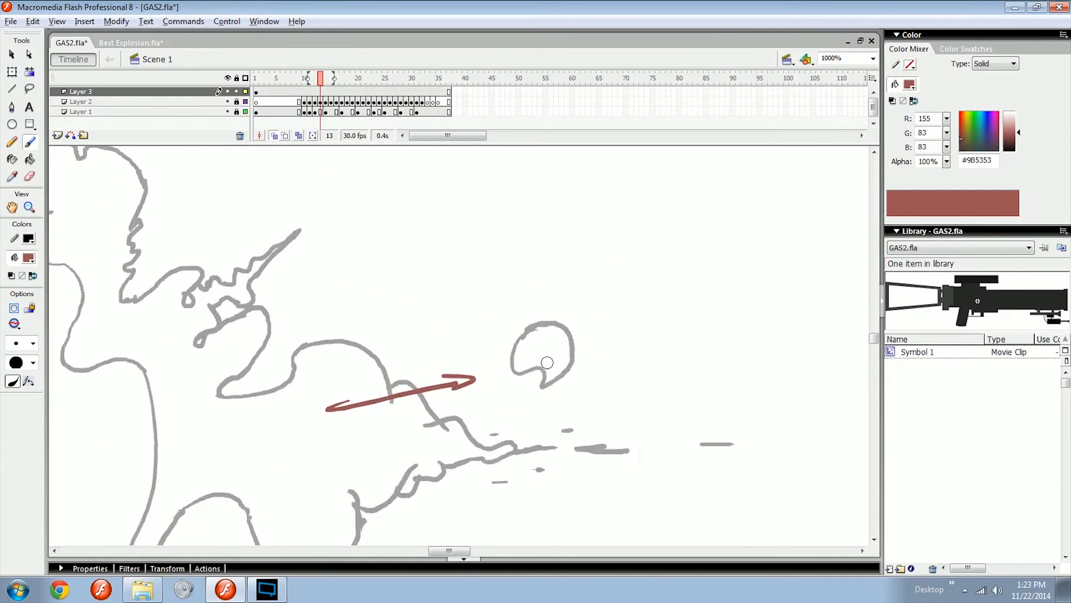
{"action": "key", "text": "period"}
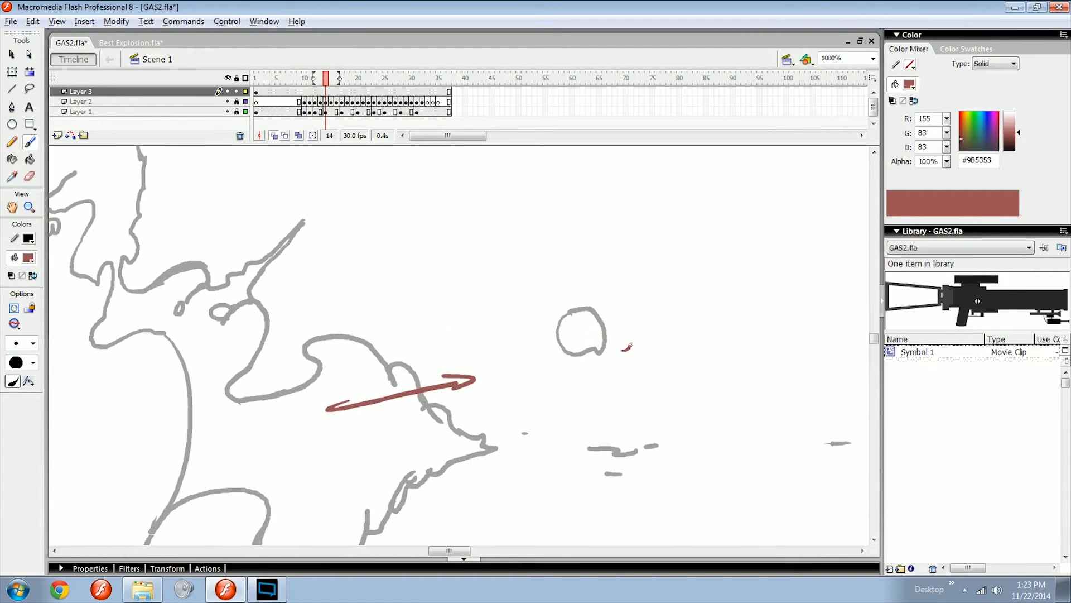
{"action": "mouse_move", "coordinate": [627, 347]}
{"action": "left_mouse_down"}
{"action": "mouse_move", "coordinate": [534, 311]}
{"action": "mouse_move", "coordinate": [554, 307]}
{"action": "left_mouse_up"}
{"action": "key", "text": "period"}
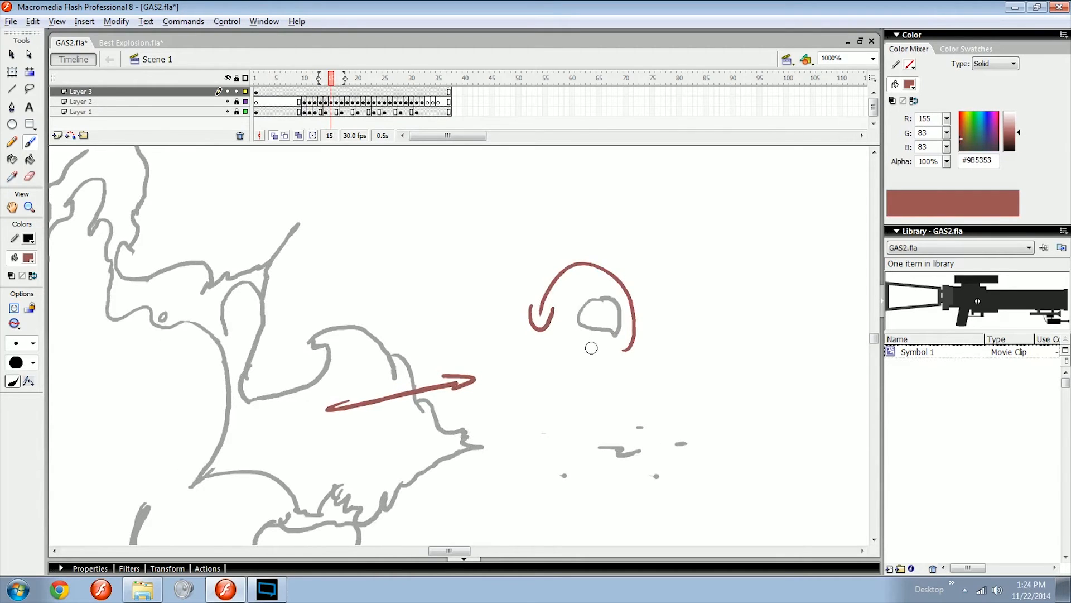
{"action": "key", "text": "period"}
{"action": "key", "text": "period"}
{"action": "key", "text": "period"}
{"action": "key", "text": "period"}
Clear the red arrows from Layer 3 and step back to frame 12.
{"action": "left_click_drag", "start_coordinate": [727, 222], "coordinate": [319, 447]}
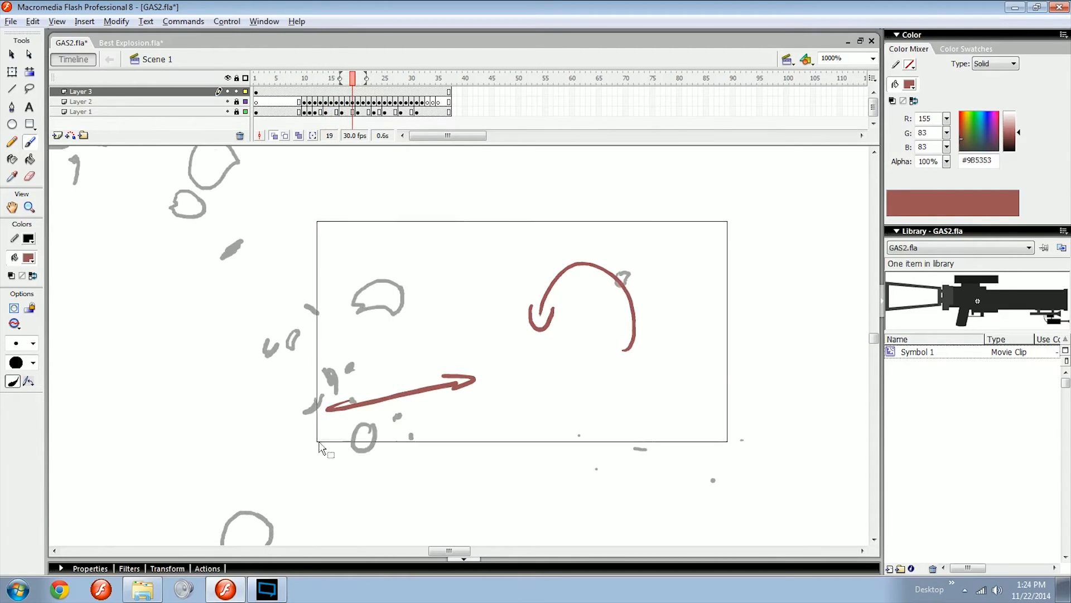
{"action": "key", "text": "Delete"}
{"action": "key", "text": "comma"}
{"action": "key", "text": "comma"}
{"action": "key", "text": "comma"}
{"action": "key", "text": "comma"}
{"action": "key", "text": "comma"}
{"action": "key", "text": "comma"}
{"action": "key", "text": "comma"}
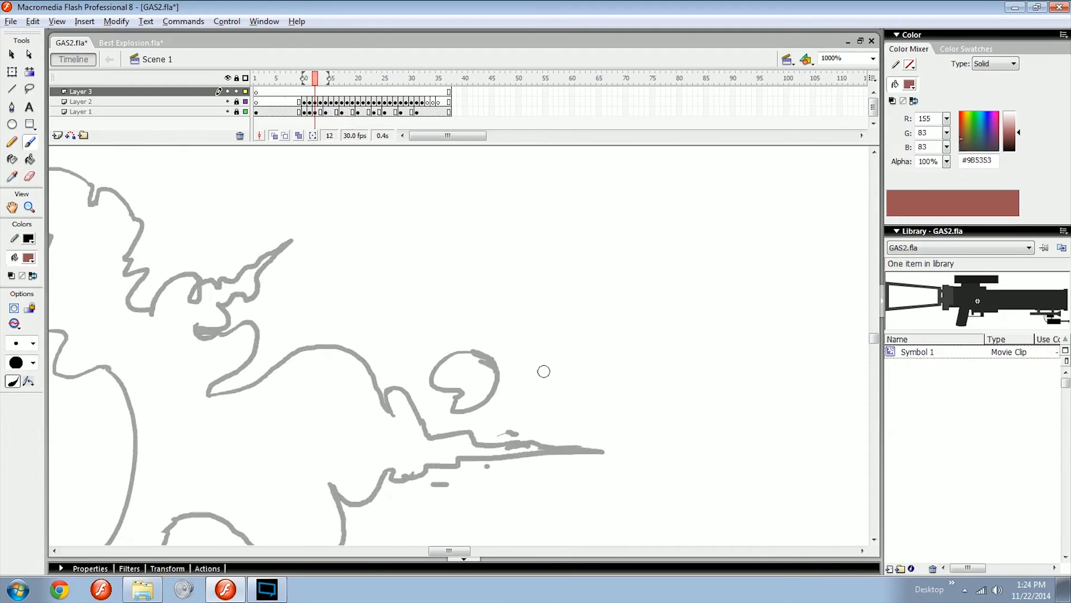
Draw red loops over the lower and upper halves of the round puff, plus a straight red arrow leading away to its right.
{"action": "mouse_move", "coordinate": [486, 404]}
{"action": "left_mouse_down"}
{"action": "mouse_move", "coordinate": [542, 390]}
{"action": "mouse_move", "coordinate": [534, 402]}
{"action": "left_mouse_up"}
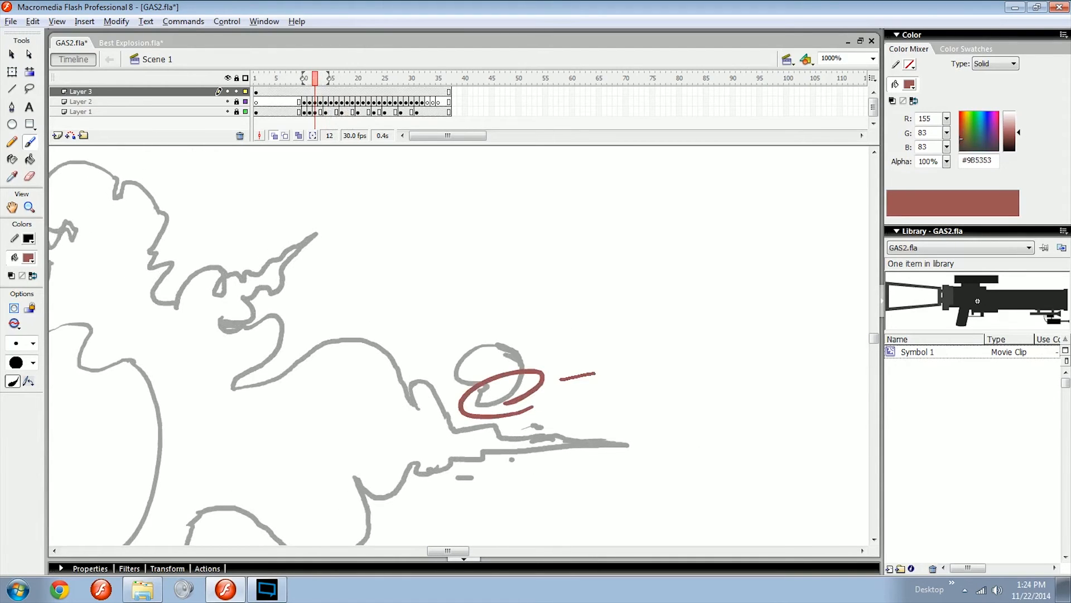
{"action": "left_click_drag", "start_coordinate": [595, 372], "coordinate": [650, 366]}
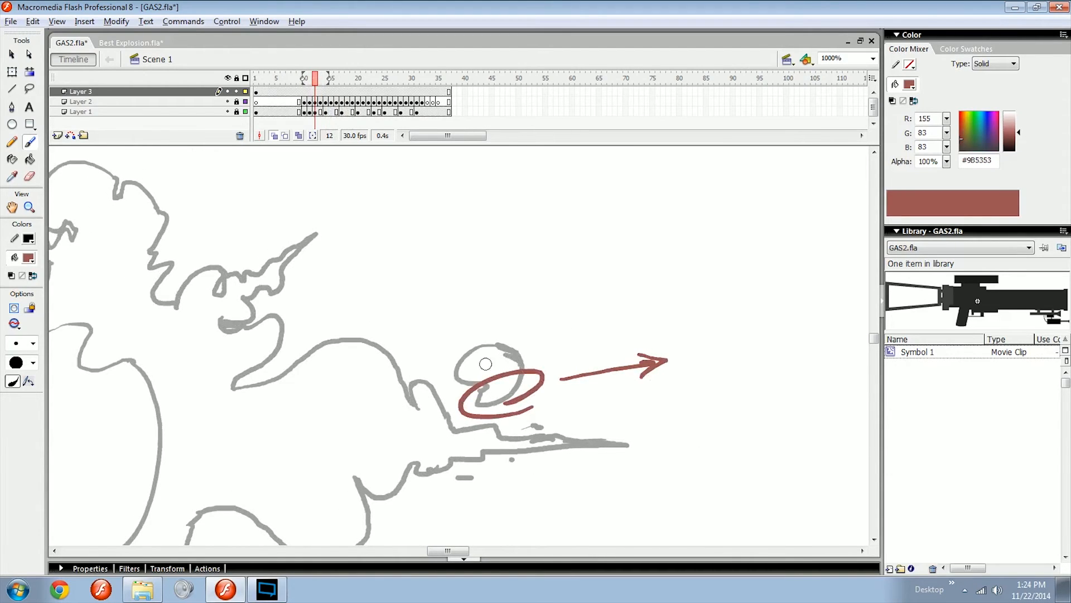
{"action": "left_click_drag", "start_coordinate": [501, 333], "coordinate": [487, 333]}
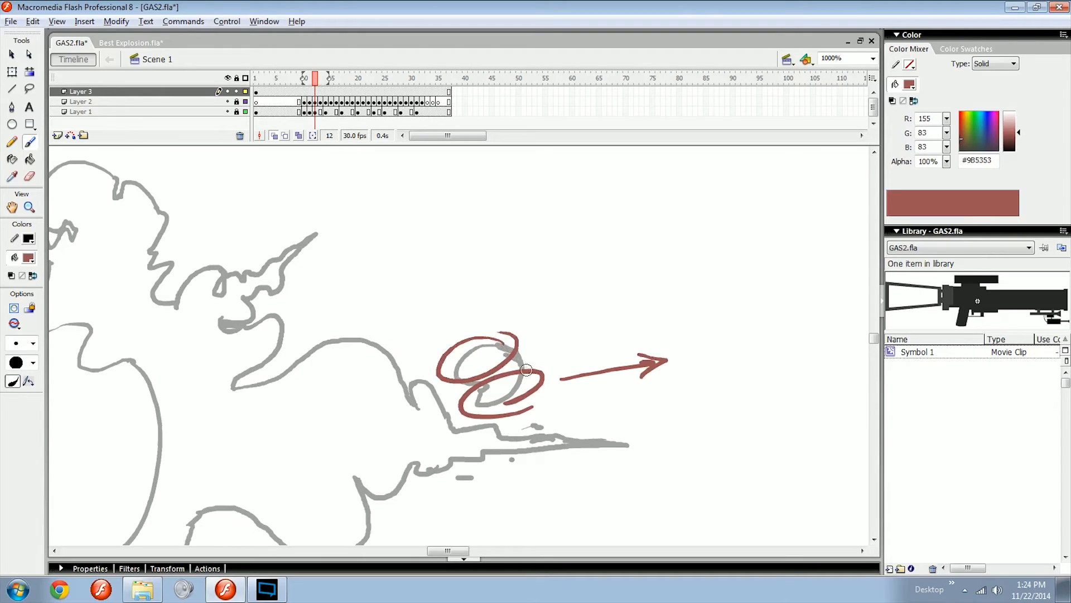
{"action": "left_click_drag", "start_coordinate": [522, 340], "coordinate": [590, 325]}
{"action": "left_click_drag", "start_coordinate": [663, 336], "coordinate": [668, 387]}
{"action": "mouse_move", "coordinate": [614, 292]}
{"action": "left_mouse_down"}
{"action": "mouse_move", "coordinate": [621, 358]}
{"action": "mouse_move", "coordinate": [598, 369]}
{"action": "left_mouse_up"}
Clear the red loops and arrow from Layer 3 on frame 12.
{"action": "key", "text": "comma"}
{"action": "key", "text": "period"}
{"action": "key", "text": "ctrl+a"}
{"action": "key", "text": "Delete"}
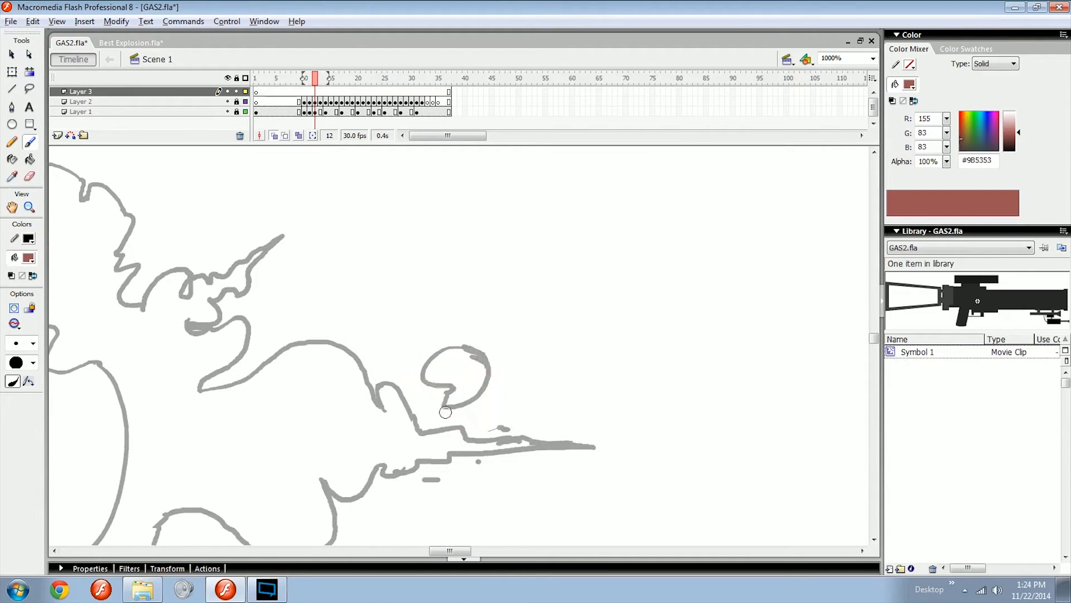
Mark the round puff's changing tilt with short red strokes while advancing from frame 13 to frame 16.
{"action": "key", "text": "period"}
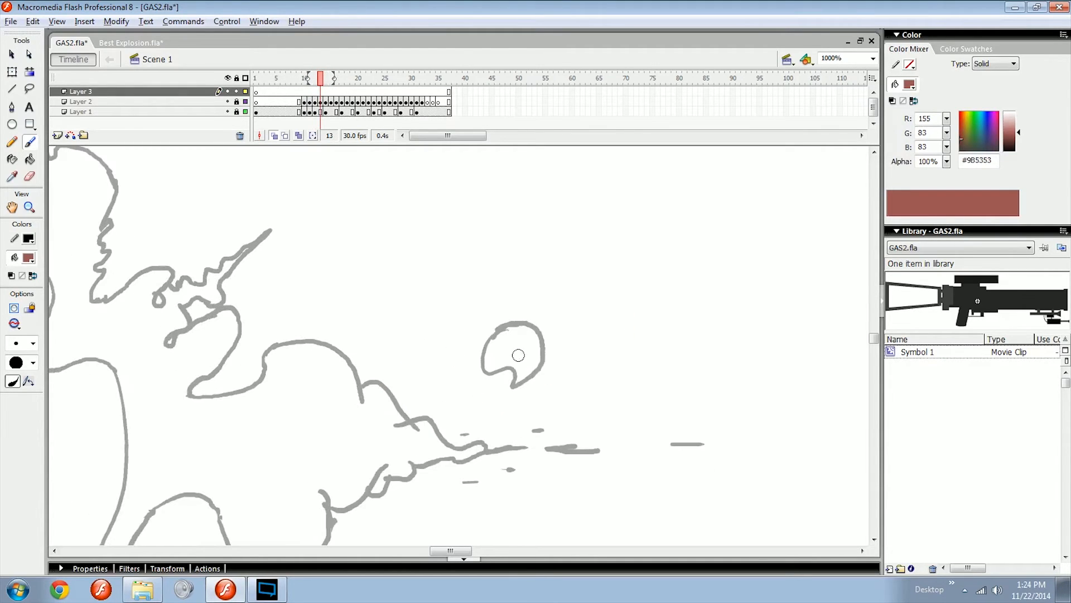
{"action": "left_click_drag", "start_coordinate": [514, 364], "coordinate": [529, 343]}
{"action": "key", "text": "comma"}
{"action": "key", "text": "period"}
{"action": "key", "text": "period"}
{"action": "key", "text": "period"}
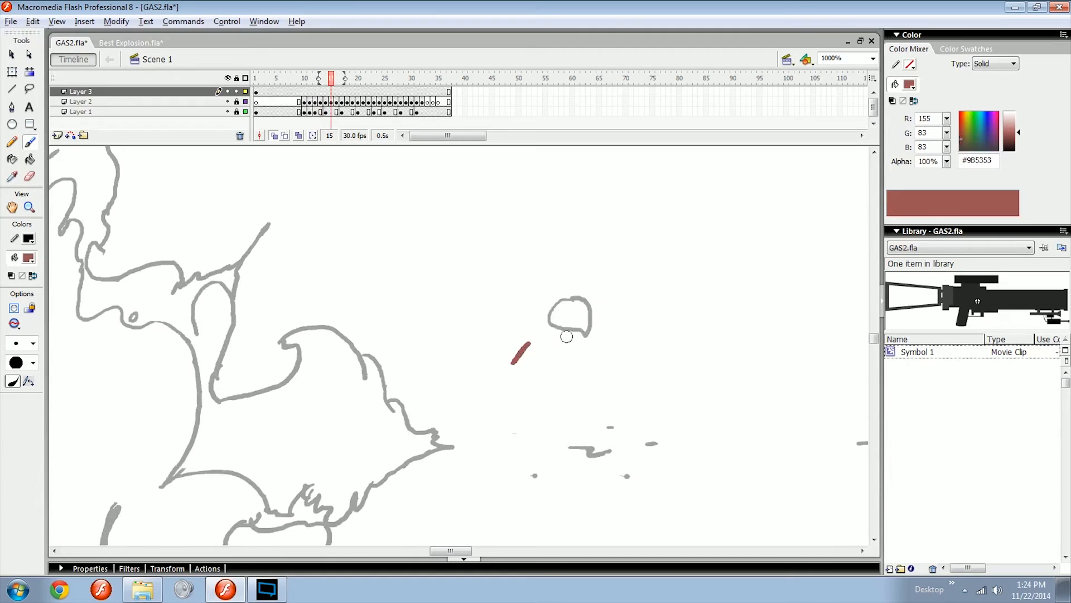
{"action": "key", "text": "comma"}
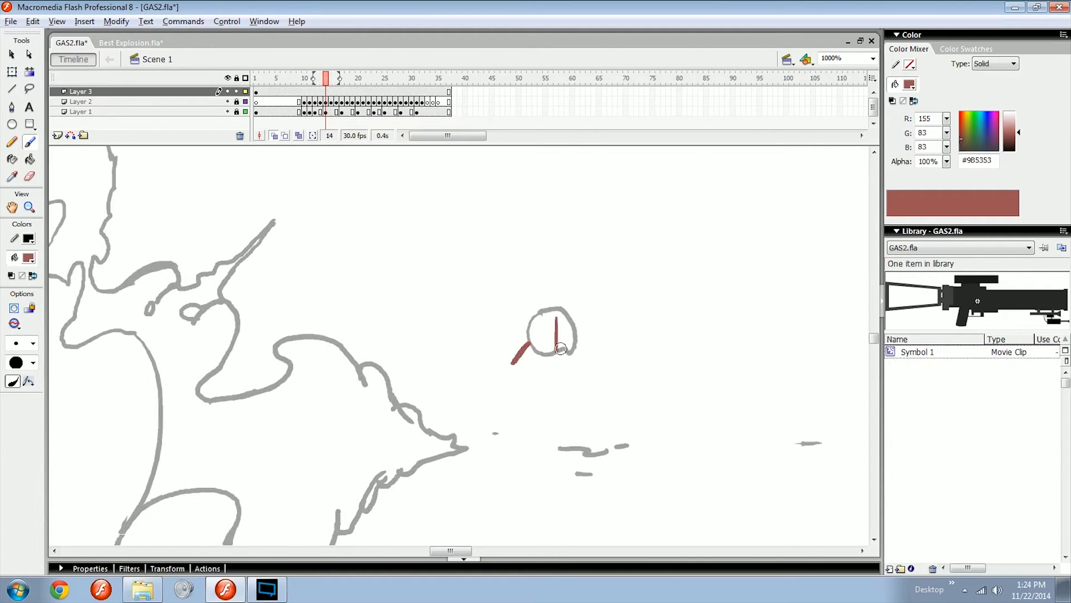
{"action": "key", "text": "period"}
{"action": "key", "text": "period"}
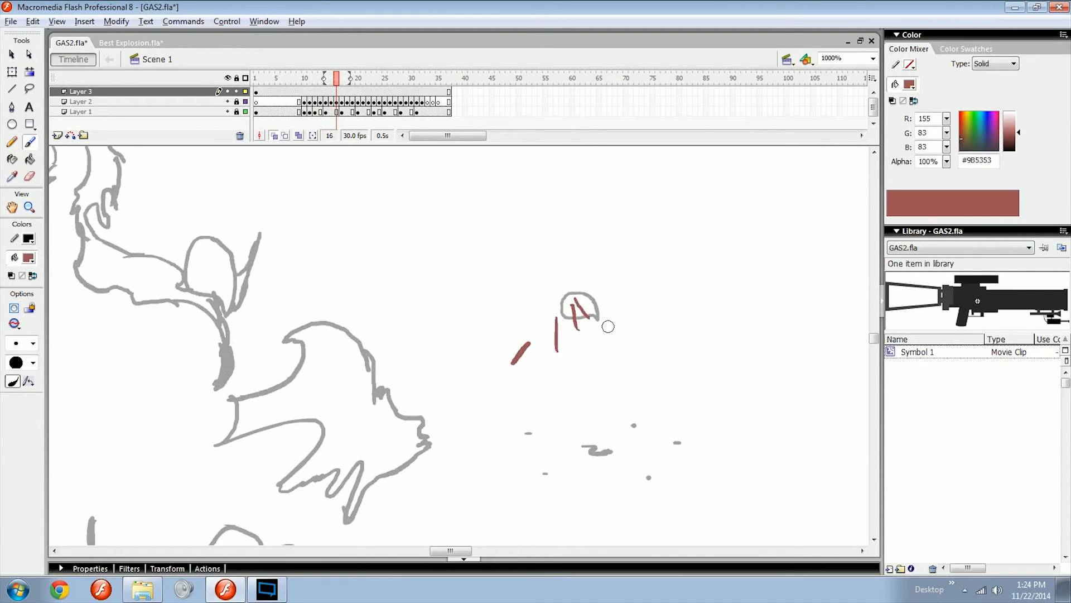
Clear the short red marks from Layer 3 and undo the long red line drawn toward the puff.
{"action": "key", "text": "comma"}
{"action": "key", "text": "period"}
{"action": "mouse_move", "coordinate": [641, 267]}
{"action": "left_mouse_down"}
{"action": "mouse_move", "coordinate": [465, 395]}
{"action": "mouse_move", "coordinate": [592, 342]}
{"action": "left_mouse_up"}
{"action": "key", "text": "Delete"}
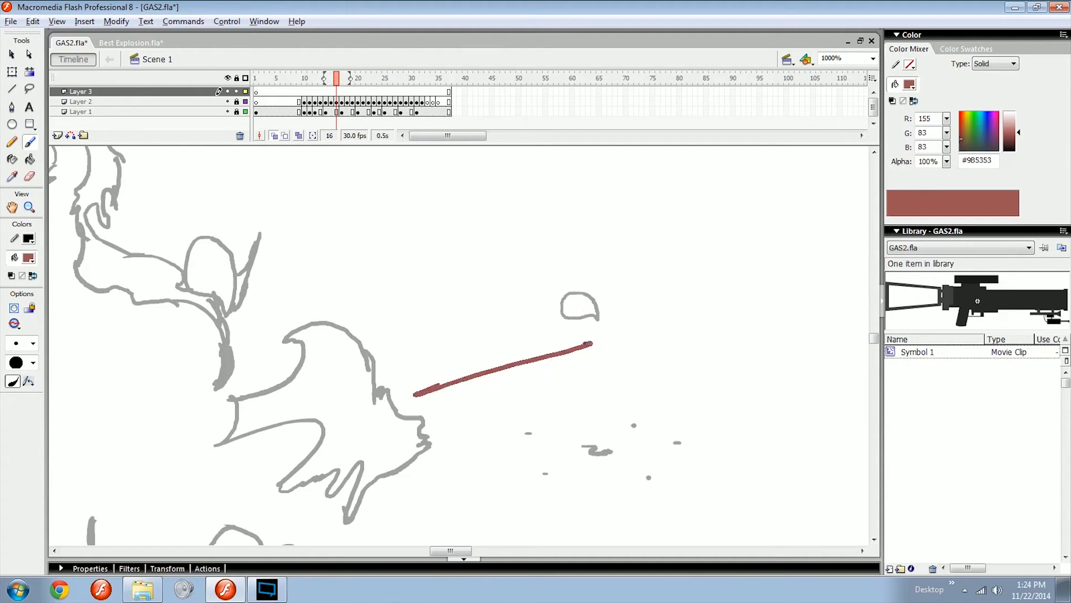
{"action": "key", "text": "ctrl+minus"}
{"action": "key", "text": "ctrl+z"}
Step back and forth between frames 10 and 16 to examine how the whole blast leaves the muzzle.
{"action": "key", "text": "comma"}
{"action": "key", "text": "comma"}
{"action": "key", "text": "comma"}
{"action": "key", "text": "comma"}
{"action": "key", "text": "comma"}
{"action": "key", "text": "comma"}
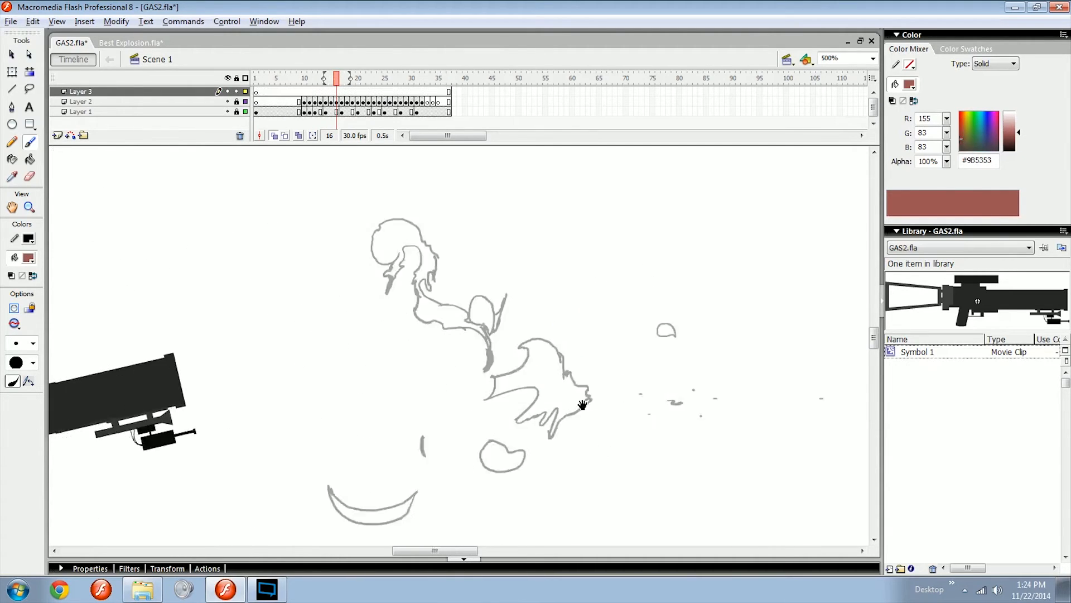
{"action": "key", "text": "period"}
{"action": "key", "text": "period"}
{"action": "key", "text": "period"}
{"action": "key", "text": "period"}
{"action": "key", "text": "period"}
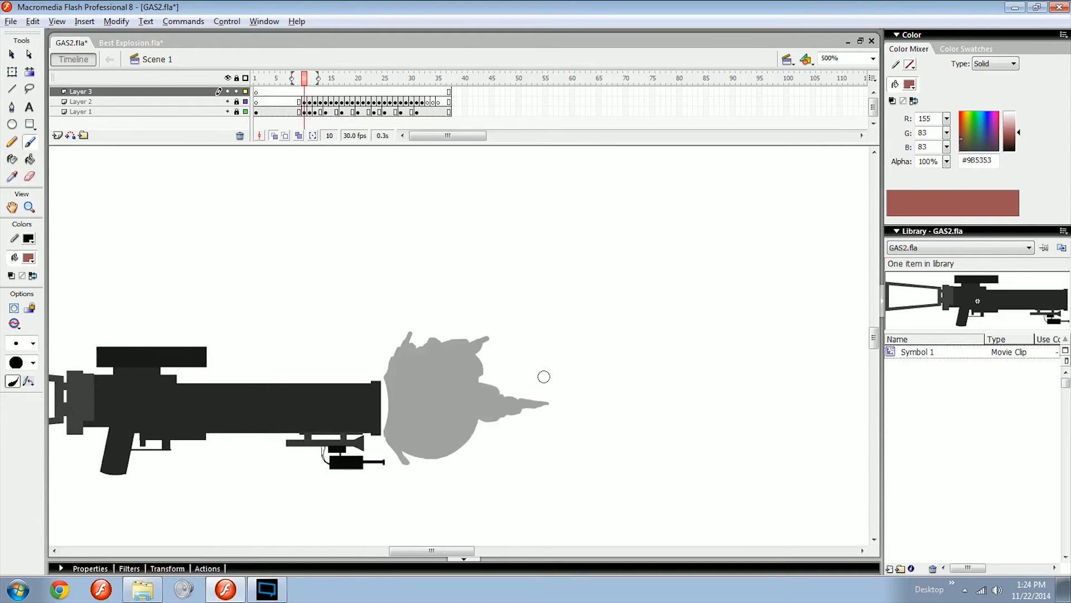
{"action": "key", "text": "comma"}
{"action": "key", "text": "comma"}
{"action": "key", "text": "comma"}
{"action": "key", "text": "comma"}
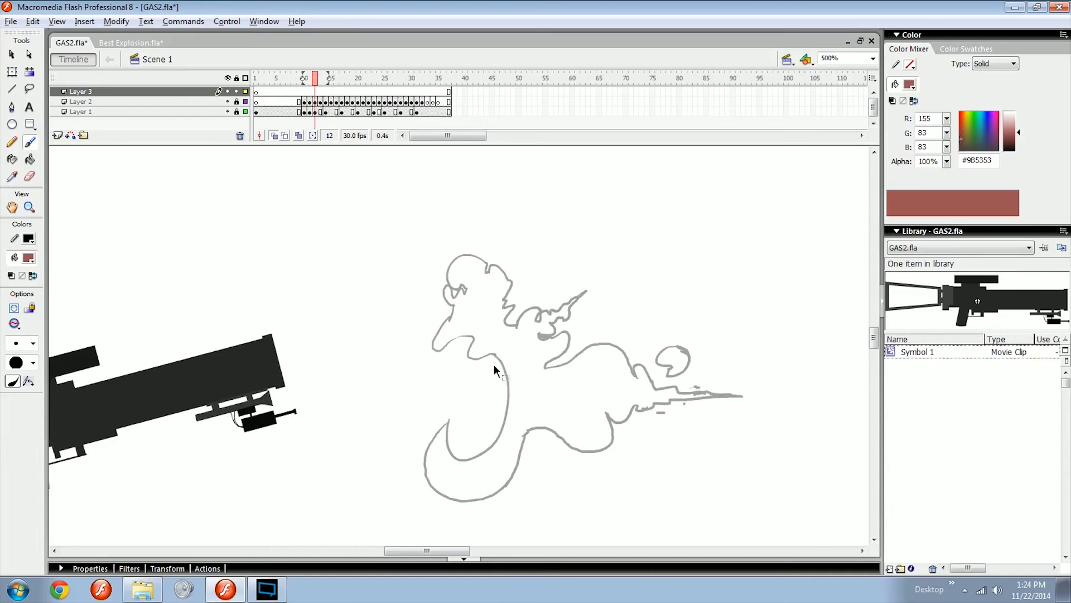
Trace the smoke's muzzle-side edge in red on frames 10 and 11, and link the two traces with a spacing line.
{"action": "key", "text": "ctrl+equal"}
{"action": "left_click_drag", "start_coordinate": [513, 424], "coordinate": [548, 328]}
{"action": "key", "text": "comma"}
{"action": "key", "text": "comma"}
{"action": "key", "text": "comma"}
{"action": "key", "text": "period"}
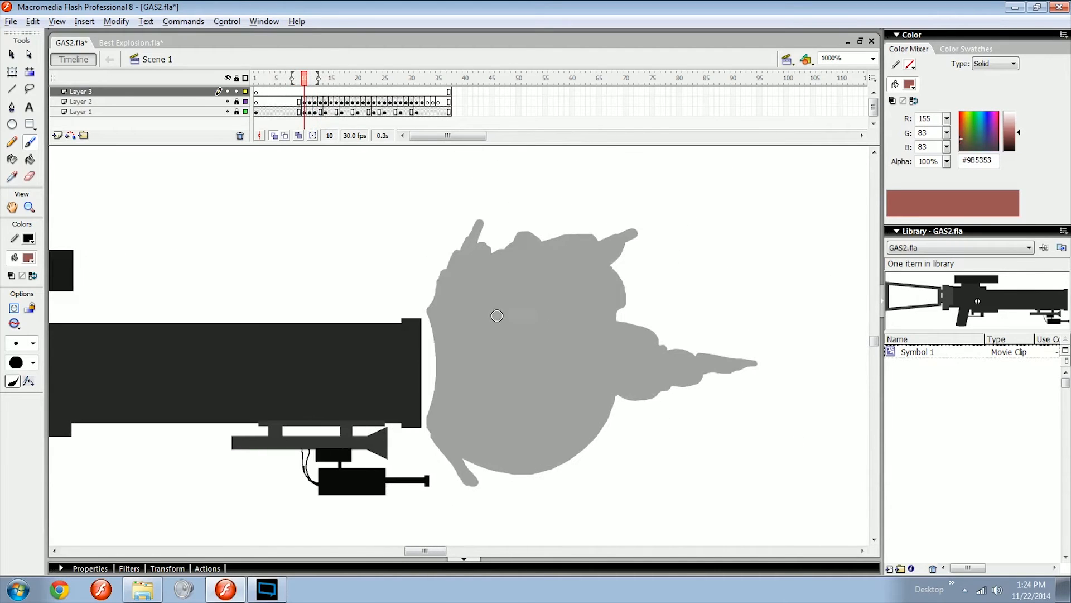
{"action": "left_click_drag", "start_coordinate": [430, 315], "coordinate": [427, 416]}
{"action": "key", "text": "period"}
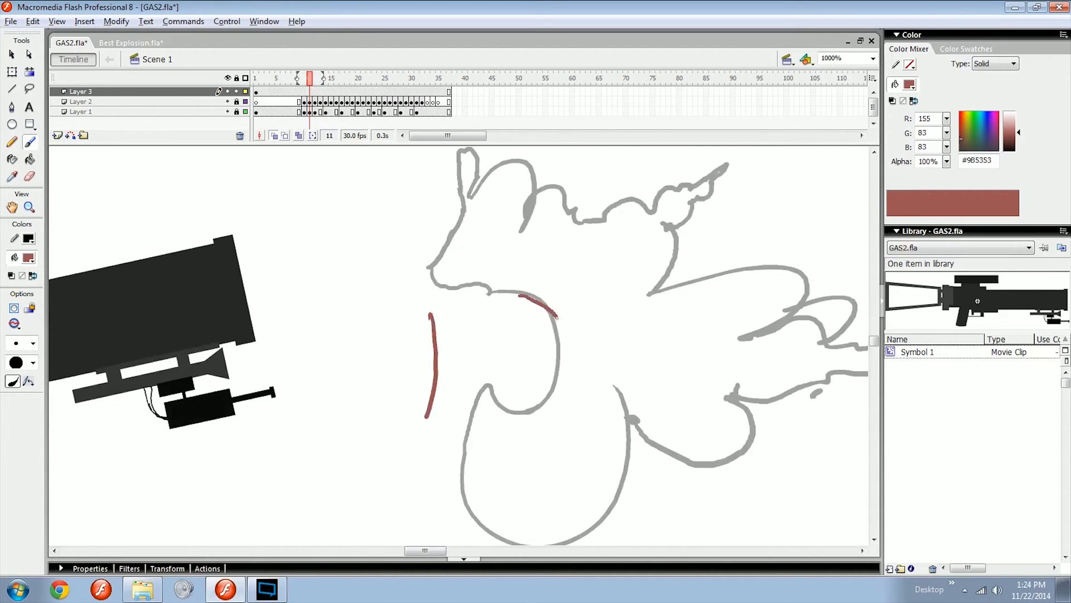
{"action": "left_click_drag", "start_coordinate": [557, 318], "coordinate": [547, 396]}
{"action": "mouse_move", "coordinate": [441, 357]}
{"action": "left_mouse_down"}
{"action": "mouse_move", "coordinate": [542, 335]}
{"action": "mouse_move", "coordinate": [538, 362]}
{"action": "left_mouse_up"}
{"action": "key", "text": "comma"}
{"action": "key", "text": "period"}
{"action": "key", "text": "period"}
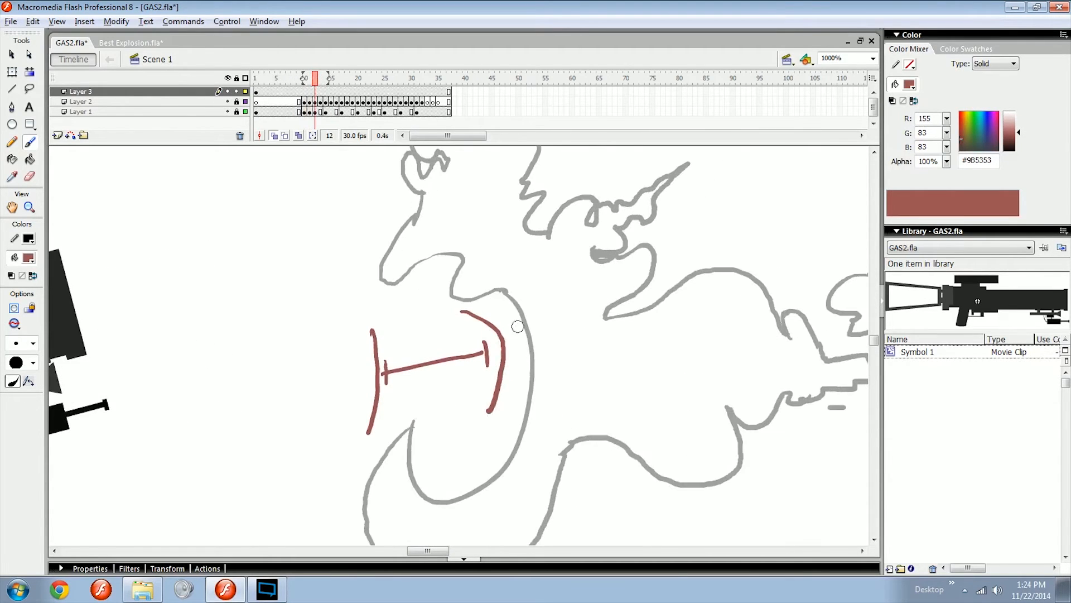
Continue tracing the smoke's inner edge with curved red strokes on each frame from 12 to 16.
{"action": "left_click_drag", "start_coordinate": [512, 294], "coordinate": [517, 438]}
{"action": "key", "text": "period"}
{"action": "left_click_drag", "start_coordinate": [540, 292], "coordinate": [541, 415]}
{"action": "key", "text": "period"}
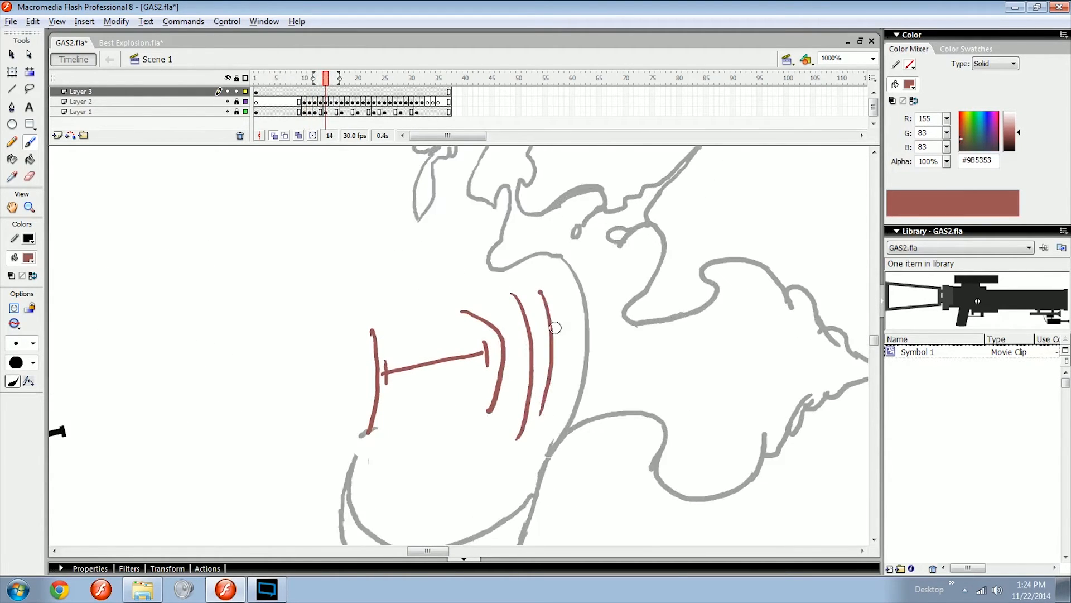
{"action": "left_click_drag", "start_coordinate": [573, 264], "coordinate": [572, 416]}
{"action": "key", "text": "period"}
{"action": "left_click_drag", "start_coordinate": [617, 260], "coordinate": [618, 394]}
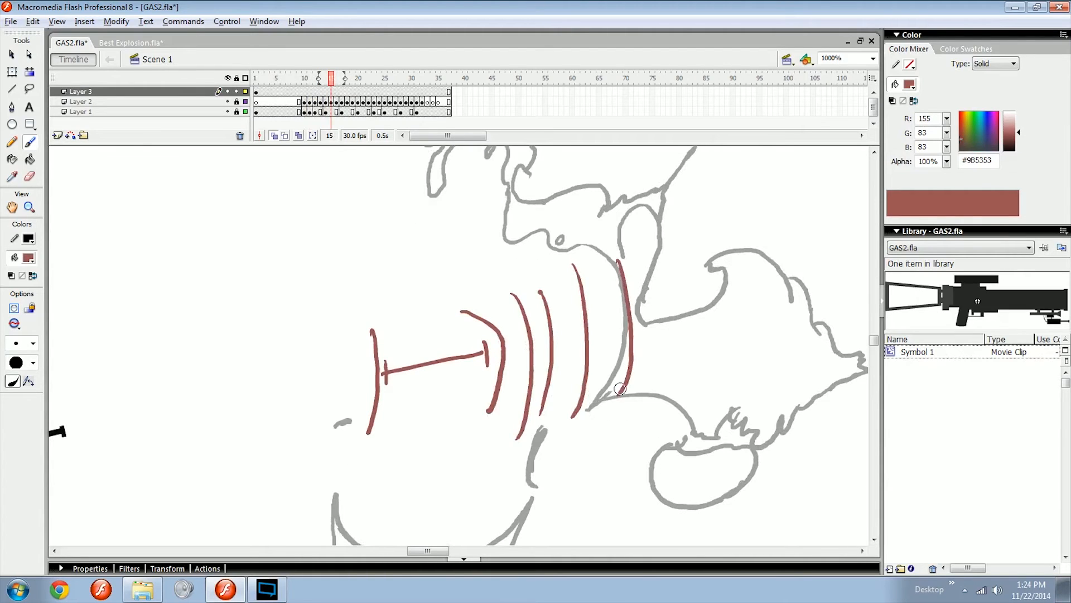
{"action": "key", "text": "period"}
{"action": "left_click_drag", "start_coordinate": [615, 227], "coordinate": [659, 266]}
{"action": "left_click_drag", "start_coordinate": [664, 270], "coordinate": [673, 312]}
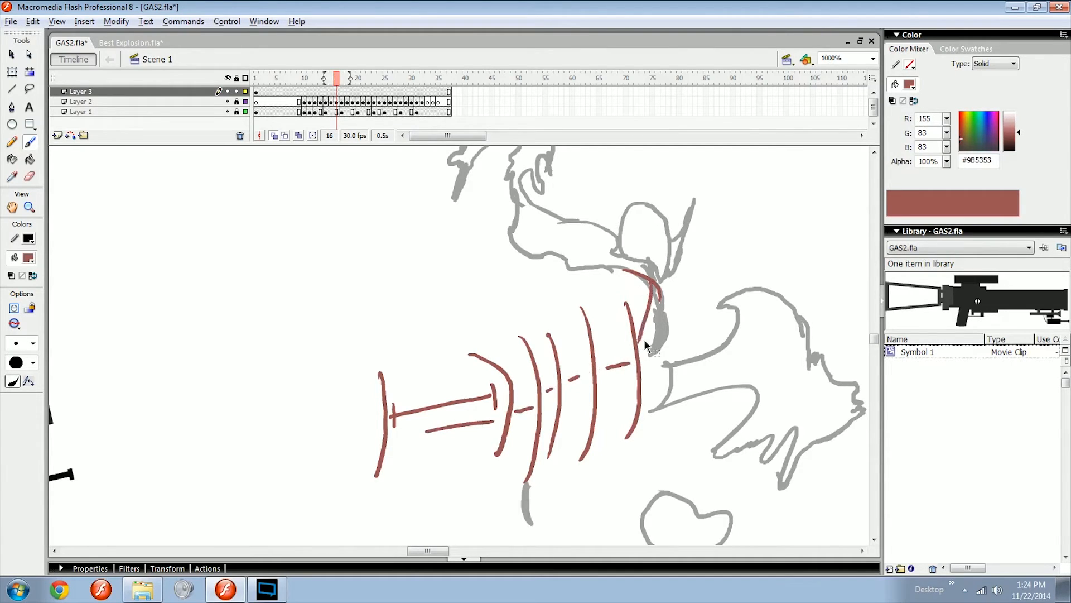
Clear all the red edge traces from Layer 3 and step back to frame 10.
{"action": "key", "text": "comma"}
{"action": "key", "text": "period"}
{"action": "left_click_drag", "start_coordinate": [581, 357], "coordinate": [519, 354]}
{"action": "key", "text": "ctrl+a"}
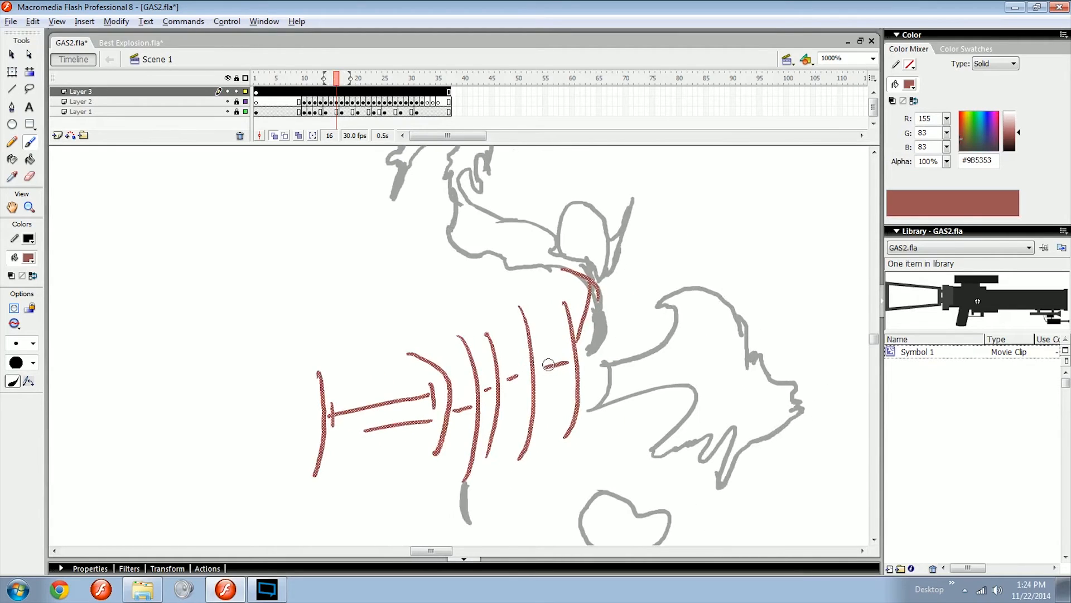
{"action": "key", "text": "Delete"}
{"action": "key", "text": "comma"}
{"action": "key", "text": "comma"}
{"action": "key", "text": "comma"}
{"action": "key", "text": "comma"}
{"action": "key", "text": "comma"}
{"action": "key", "text": "comma"}
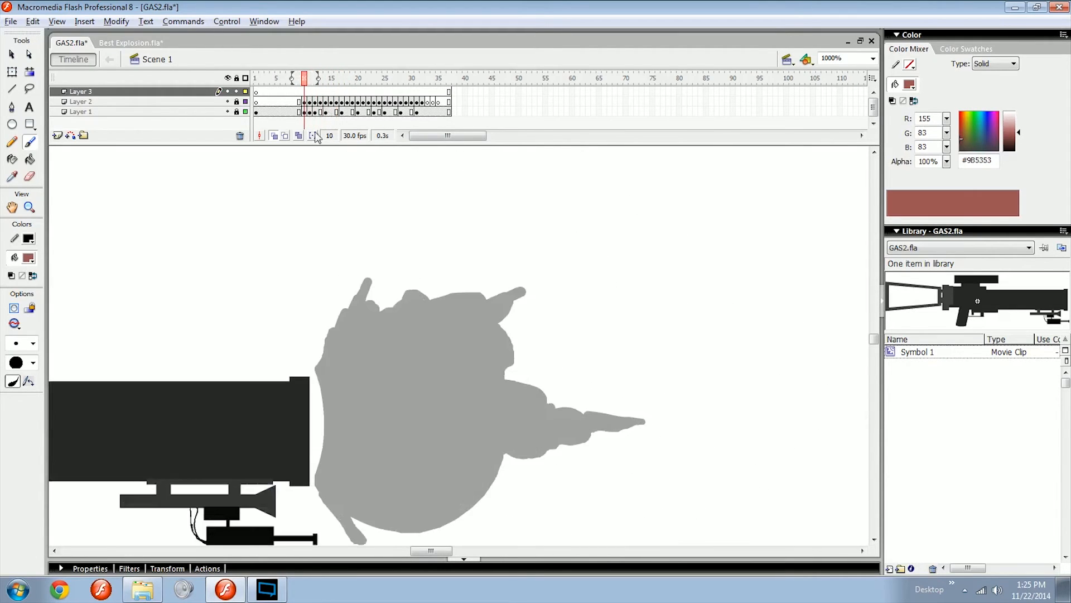
Switch to the Best Explosion.fla document and scrub its timeline to frame 60.
{"action": "left_click", "coordinate": [133, 43]}
{"action": "left_click_drag", "start_coordinate": [407, 299], "coordinate": [429, 292]}
{"action": "left_click_drag", "start_coordinate": [424, 79], "coordinate": [531, 75]}
{"action": "left_click_drag", "start_coordinate": [481, 339], "coordinate": [397, 301]}
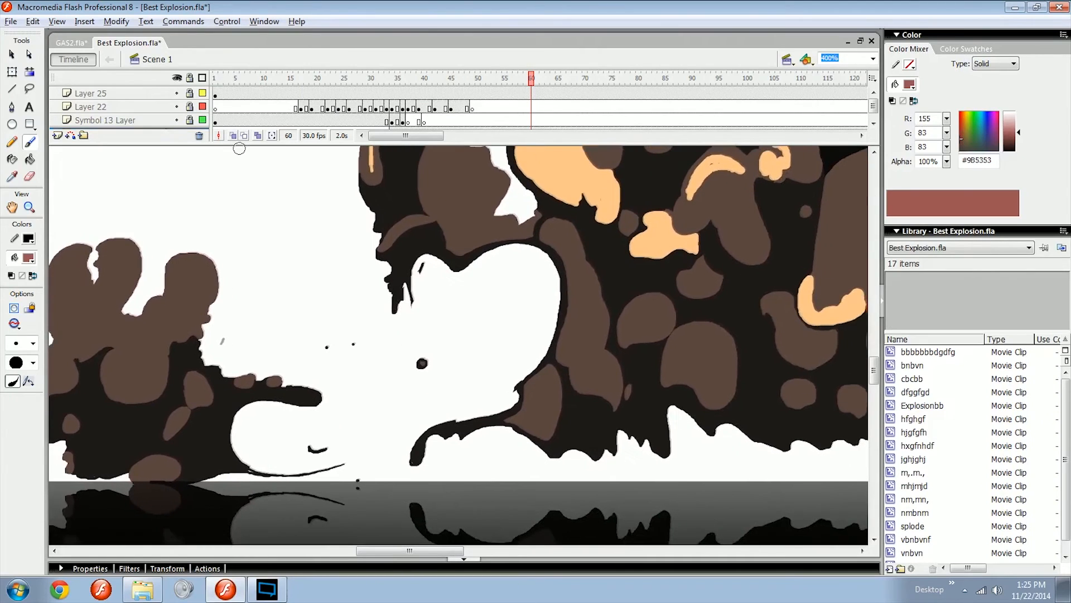
Unlock Layer 25 at frame 40 and delete the grey floor reflection beneath the explosion.
{"action": "left_click", "coordinate": [427, 94]}
{"action": "left_click", "coordinate": [369, 502]}
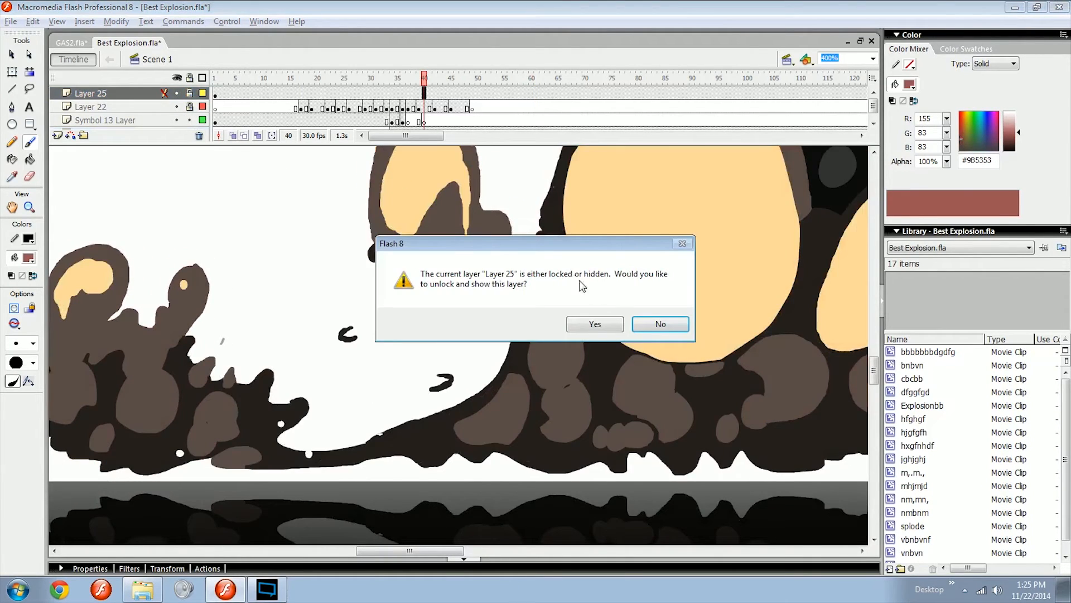
{"action": "left_click", "coordinate": [603, 323]}
{"action": "key", "text": "v"}
{"action": "left_click", "coordinate": [487, 529]}
{"action": "key", "text": "Delete"}
{"action": "left_click", "coordinate": [475, 529]}
{"action": "key", "text": "Delete"}
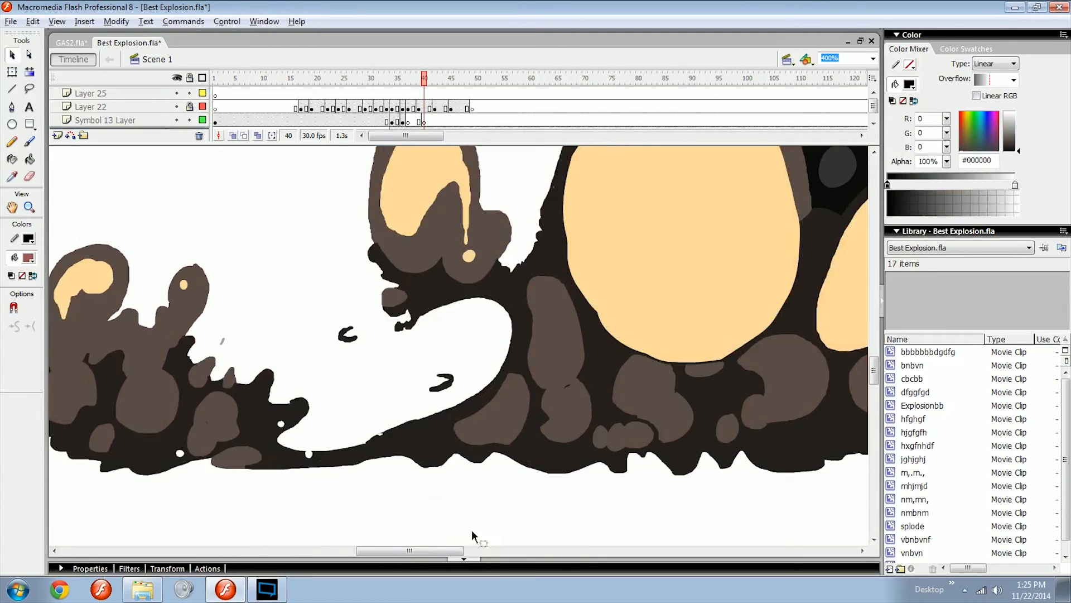
Play the explosion animation at 200% zoom to review how it breaks up.
{"action": "left_click_drag", "start_coordinate": [424, 77], "coordinate": [451, 82]}
{"action": "key", "text": "ctrl+minus"}
{"action": "key", "text": "Return"}
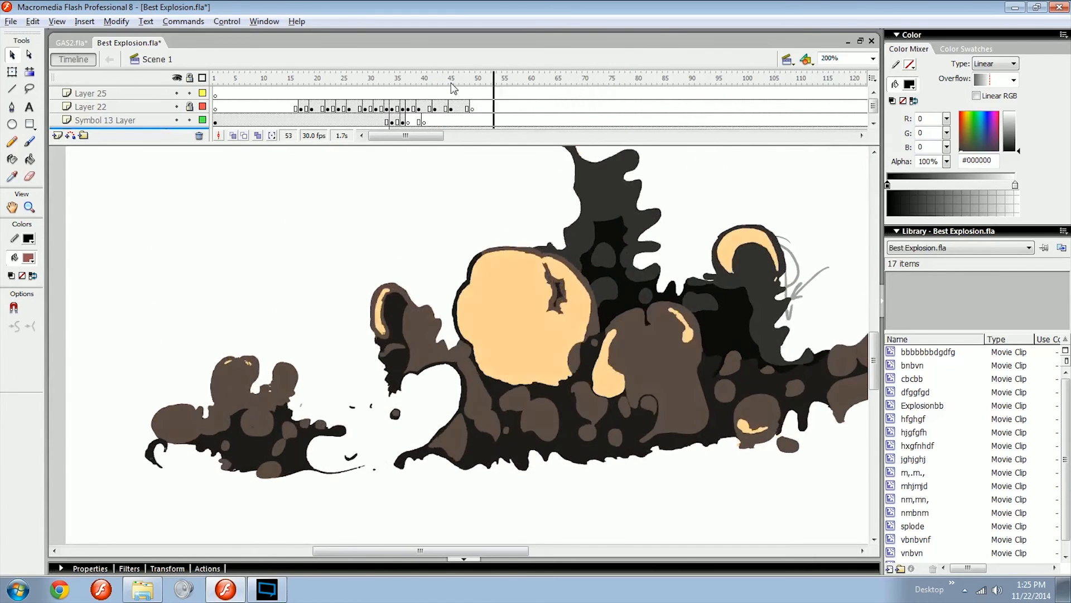
Return to the GAS2.fla document and go to frame 12 with the Brush tool ready over the lower smoke curl.
{"action": "left_click", "coordinate": [88, 42]}
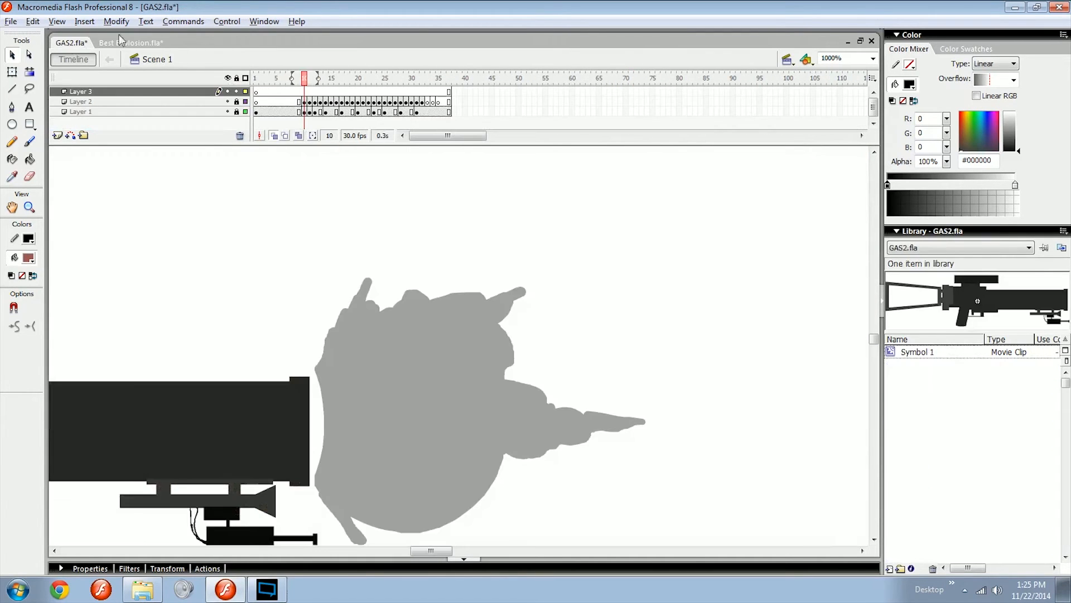
{"action": "mouse_move", "coordinate": [339, 80]}
{"action": "left_mouse_down"}
{"action": "mouse_move", "coordinate": [305, 80]}
{"action": "mouse_move", "coordinate": [383, 80]}
{"action": "mouse_move", "coordinate": [291, 79]}
{"action": "mouse_move", "coordinate": [328, 86]}
{"action": "left_mouse_up"}
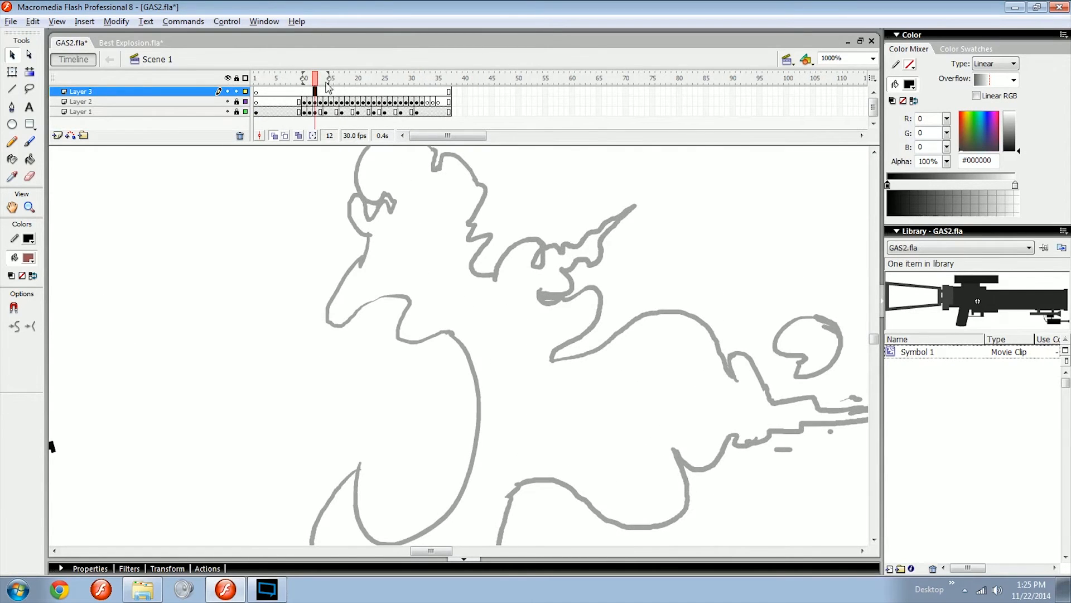
{"action": "scroll", "coordinate": [454, 279], "scroll_direction": "down", "scroll_amount": 5}
{"action": "key", "text": "b"}
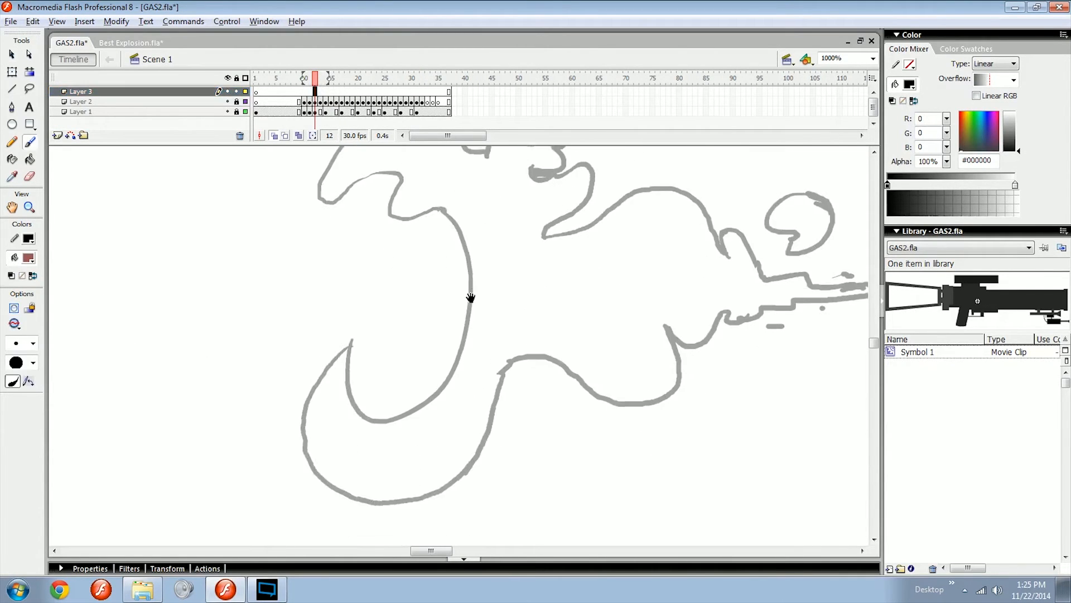
Step repeatedly back and forth through the frames after 12 to examine how the lower smoke curl thins into a crescent.
{"action": "key", "text": "period"}
{"action": "key", "text": "period"}
{"action": "key", "text": "period"}
{"action": "left_click_drag", "start_coordinate": [322, 389], "coordinate": [345, 394]}
{"action": "key", "text": "comma"}
{"action": "key", "text": "comma"}
{"action": "key", "text": "comma"}
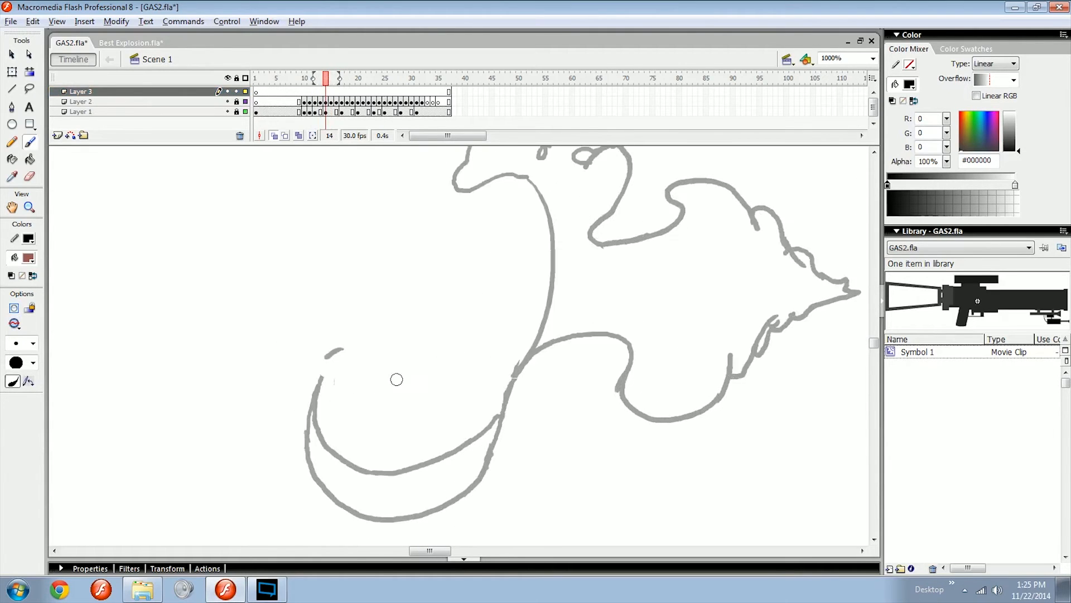
{"action": "key", "text": "period"}
{"action": "key", "text": "period"}
{"action": "key", "text": "period"}
{"action": "key", "text": "period"}
{"action": "key", "text": "comma"}
{"action": "key", "text": "comma"}
{"action": "key", "text": "comma"}
{"action": "key", "text": "period"}
{"action": "key", "text": "period"}
{"action": "key", "text": "period"}
{"action": "key", "text": "period"}
{"action": "key", "text": "comma"}
{"action": "key", "text": "comma"}
{"action": "key", "text": "comma"}
{"action": "key", "text": "comma"}
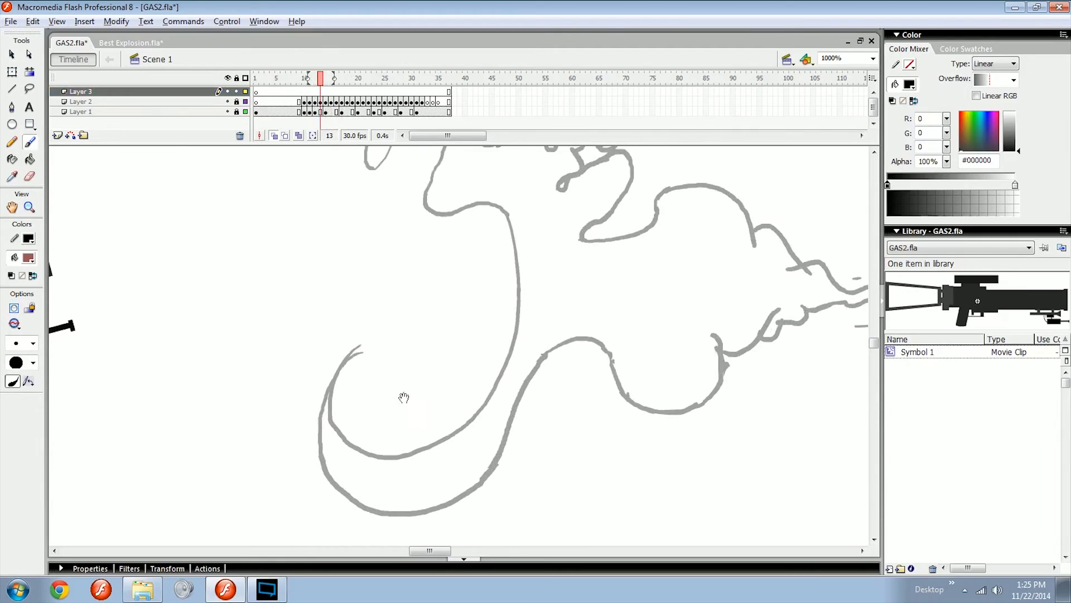
Mark the left inner edge of the lower smoke curl with short curved red strokes on successive frames up to frame 15.
{"action": "mouse_move", "coordinate": [404, 398]}
{"action": "left_mouse_down"}
{"action": "mouse_move", "coordinate": [446, 402]}
{"action": "mouse_move", "coordinate": [396, 406]}
{"action": "mouse_move", "coordinate": [433, 369]}
{"action": "mouse_move", "coordinate": [458, 429]}
{"action": "left_mouse_up"}
{"action": "key", "text": "ctrl+z"}
{"action": "key", "text": "comma"}
{"action": "key", "text": "comma"}
{"action": "key", "text": "period"}
{"action": "key", "text": "period"}
{"action": "mouse_move", "coordinate": [356, 353]}
{"action": "left_mouse_down"}
{"action": "mouse_move", "coordinate": [389, 425]}
{"action": "mouse_move", "coordinate": [350, 388]}
{"action": "left_mouse_up"}
{"action": "key", "text": "period"}
{"action": "key", "text": "period"}
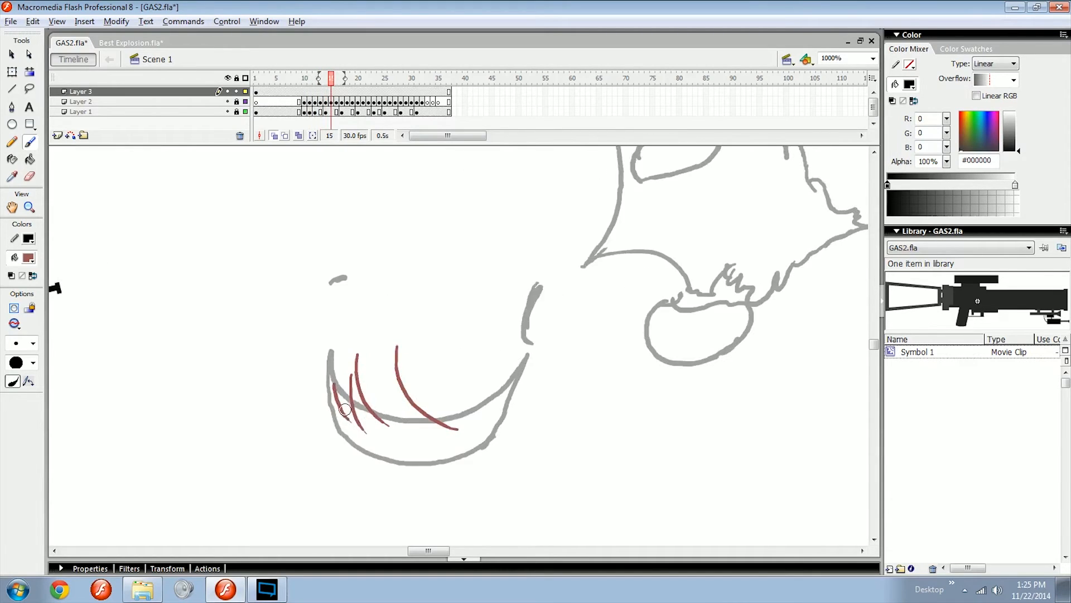
Mark the inner upper edge of the lower smoke curl with red strokes on frames 13 and 14.
{"action": "key", "text": "period"}
{"action": "key", "text": "period"}
{"action": "key", "text": "comma"}
{"action": "key", "text": "comma"}
{"action": "key", "text": "comma"}
{"action": "key", "text": "comma"}
{"action": "mouse_move", "coordinate": [357, 314]}
{"action": "left_mouse_down"}
{"action": "mouse_move", "coordinate": [388, 348]}
{"action": "mouse_move", "coordinate": [385, 390]}
{"action": "left_mouse_up"}
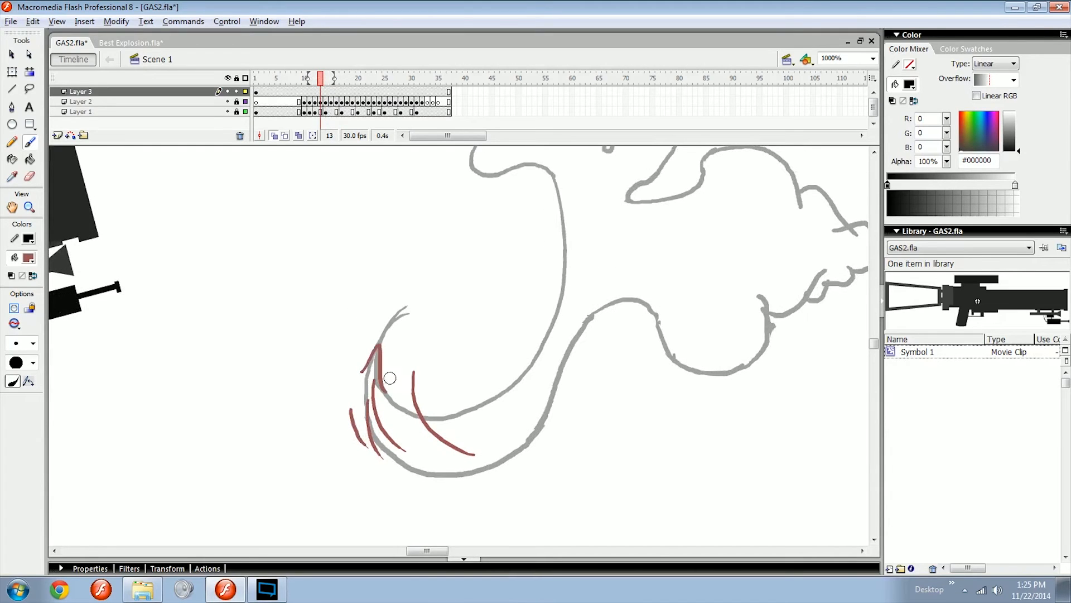
{"action": "key", "text": "period"}
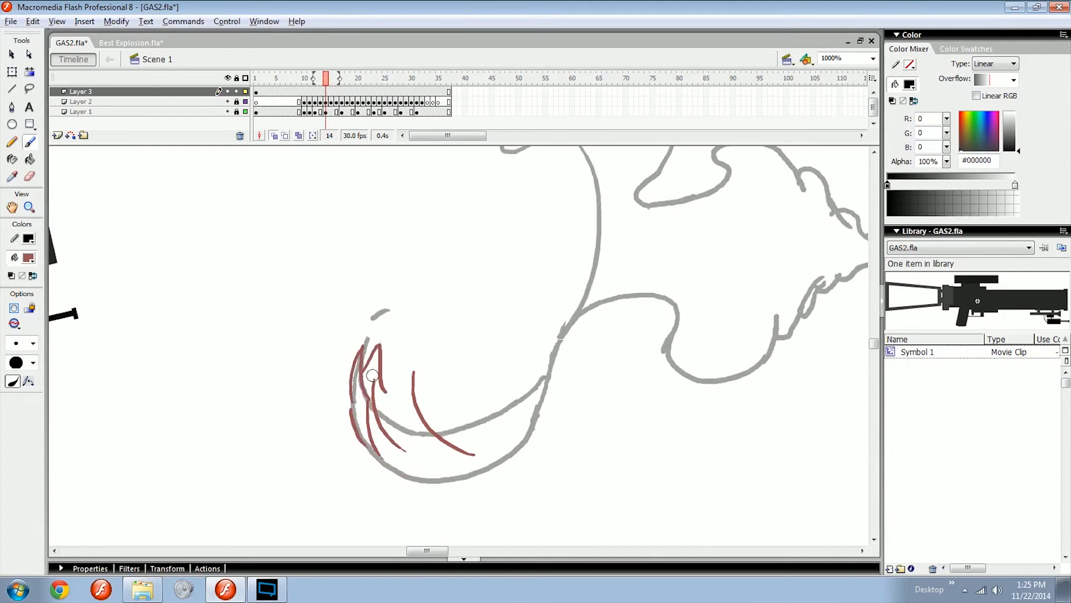
Circle the upper tip of the lower smoke curl in red on frame 11 and compare it with the following frames.
{"action": "key", "text": "comma"}
{"action": "key", "text": "comma"}
{"action": "left_click_drag", "start_coordinate": [436, 294], "coordinate": [417, 319]}
{"action": "key", "text": "period"}
{"action": "key", "text": "period"}
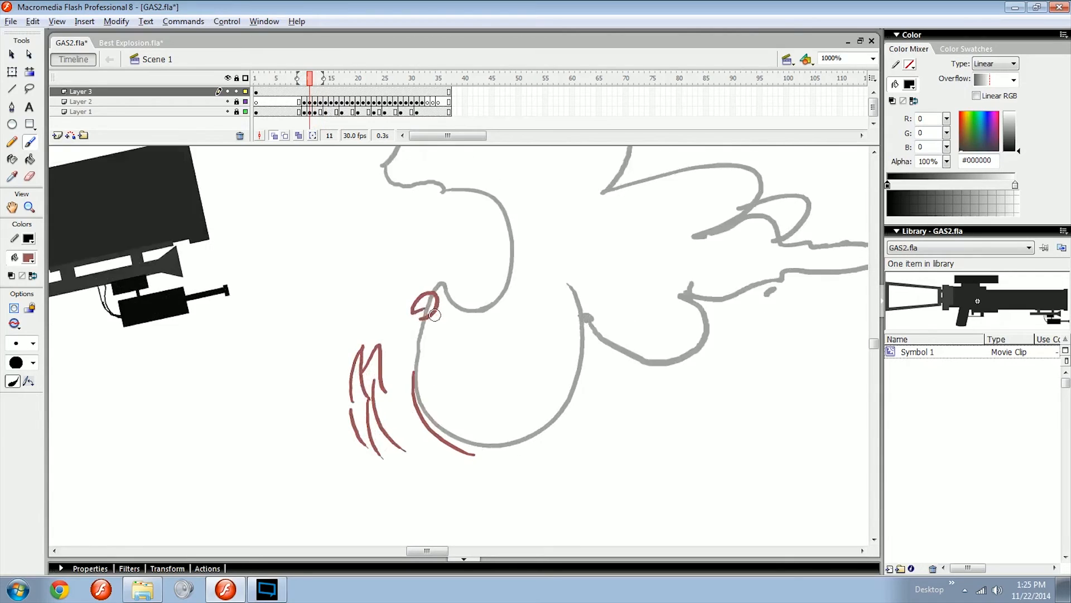
{"action": "key", "text": "comma"}
{"action": "key", "text": "comma"}
{"action": "key", "text": "period"}
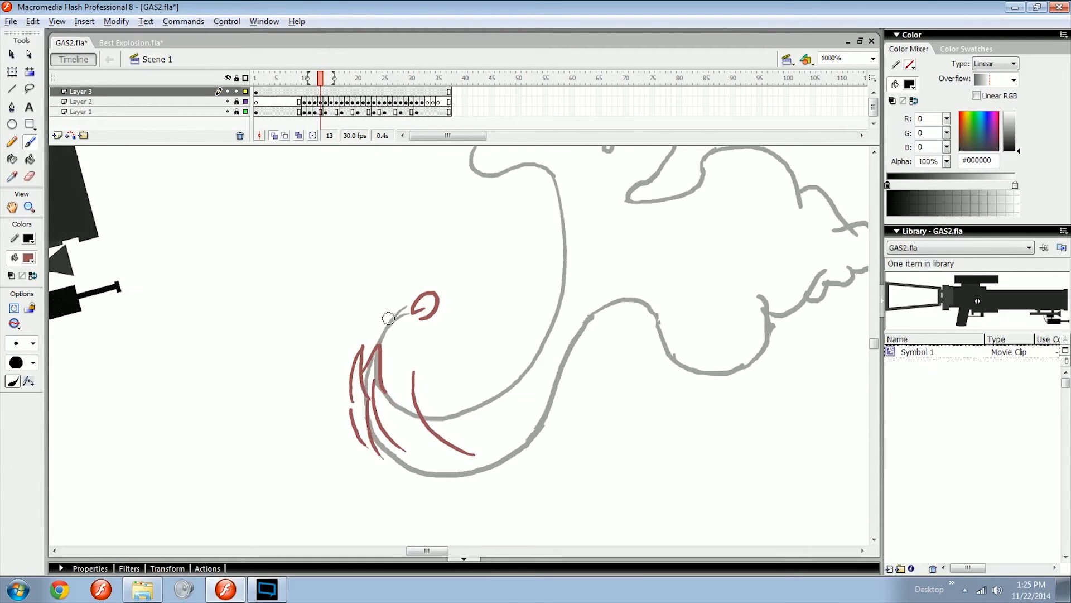
Trace the fragment detached from the curl's upper tip in red on frames 14 and 15.
{"action": "key", "text": "period"}
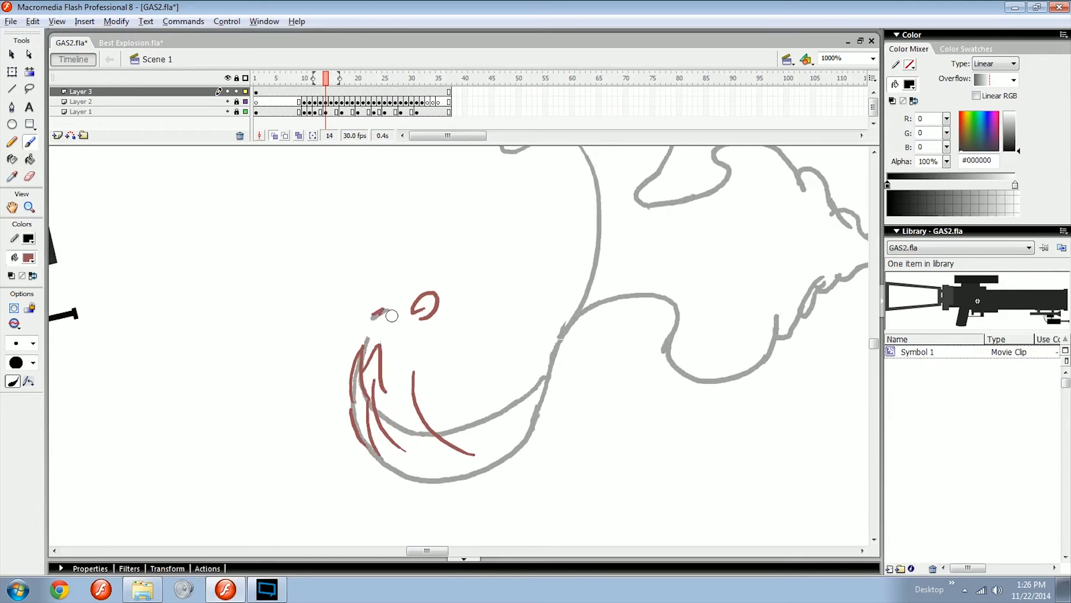
{"action": "key", "text": "period"}
{"action": "key", "text": "period"}
{"action": "left_click_drag", "start_coordinate": [350, 307], "coordinate": [438, 328]}
{"action": "key", "text": "comma"}
{"action": "key", "text": "period"}
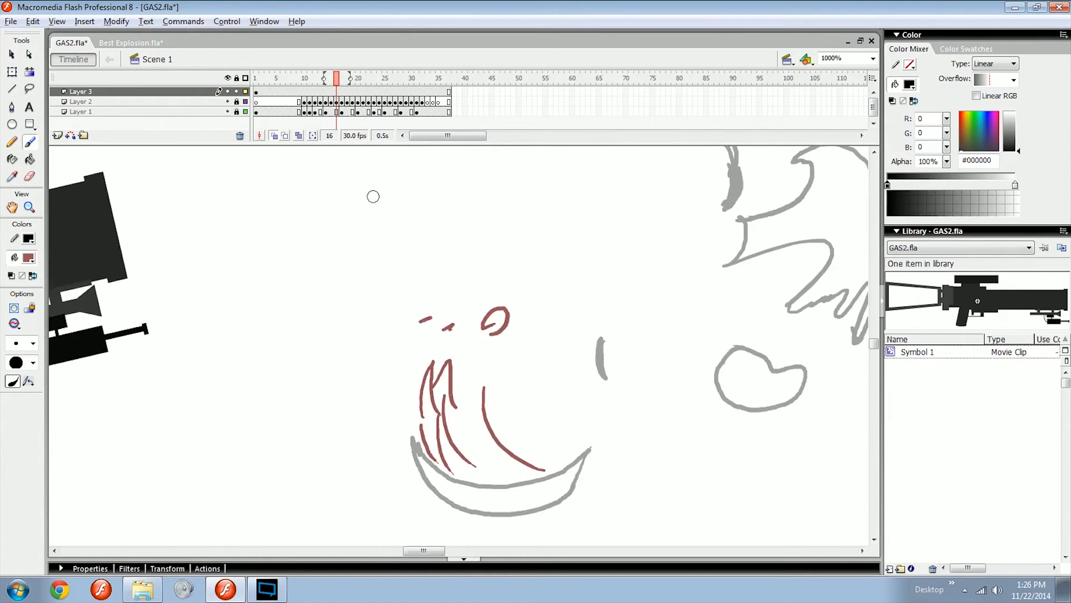
Lock Layer 3, unlock Layer 2 and sample the smoke outline's gray #A2A2A2 as the brush fill on frame 16.
{"action": "left_click", "coordinate": [236, 91]}
{"action": "left_click", "coordinate": [237, 101]}
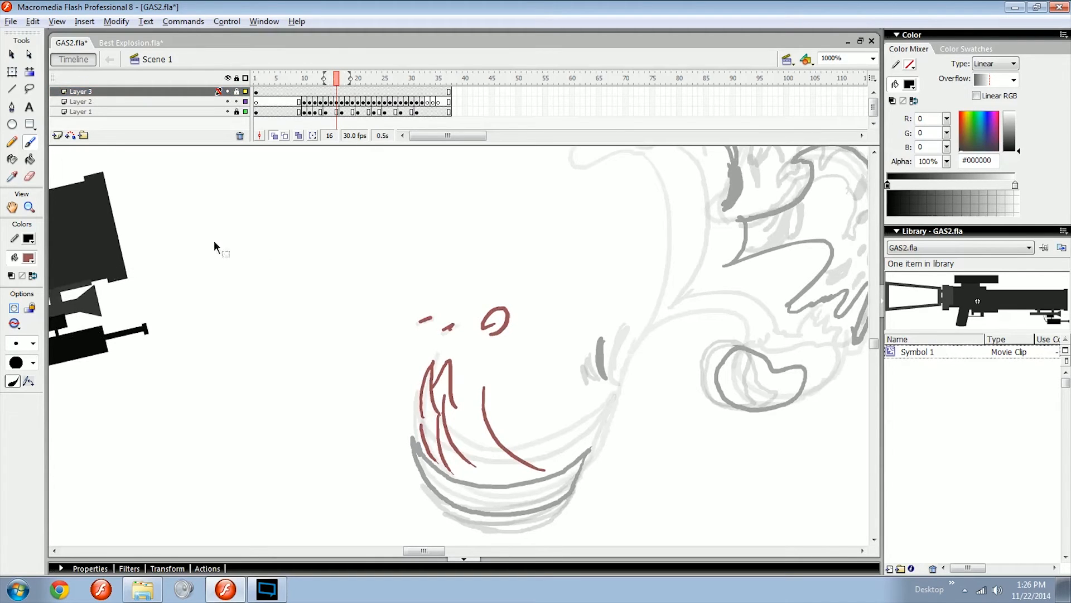
{"action": "left_click", "coordinate": [29, 258]}
{"action": "left_click", "coordinate": [601, 360]}
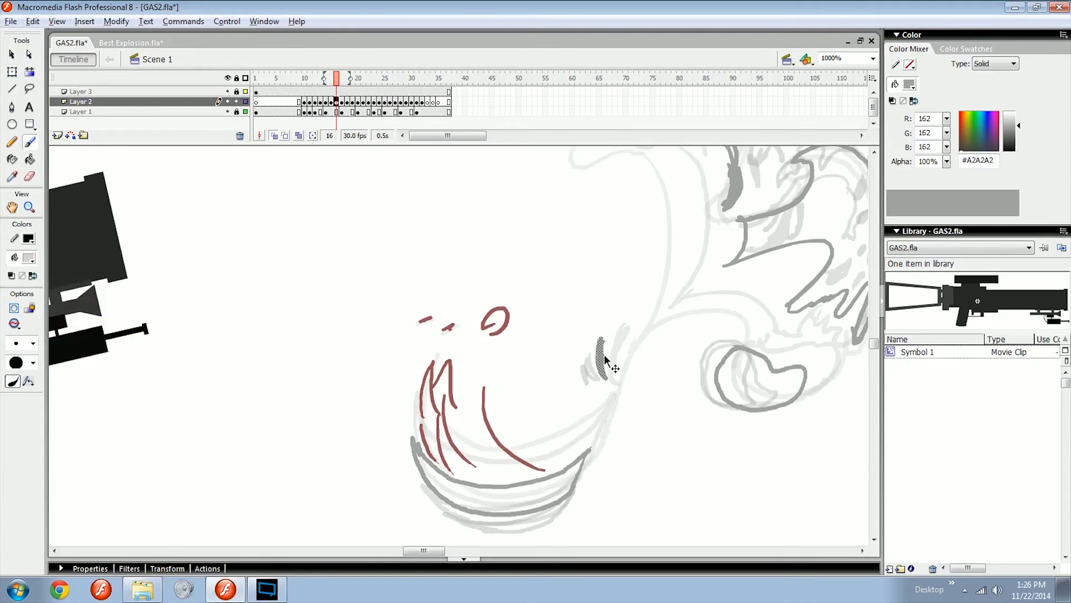
{"action": "key", "text": "comma"}
{"action": "key", "text": "comma"}
{"action": "key", "text": "period"}
{"action": "key", "text": "period"}
{"action": "key", "text": "period"}
{"action": "key", "text": "comma"}
{"action": "left_click", "coordinate": [29, 258]}
{"action": "left_click", "coordinate": [601, 349]}
Paint a short gray dash on frame 16 of Layer 2, continuing the path of the red fragment marks.
{"action": "key", "text": "comma"}
{"action": "key", "text": "period"}
{"action": "key", "text": "period"}
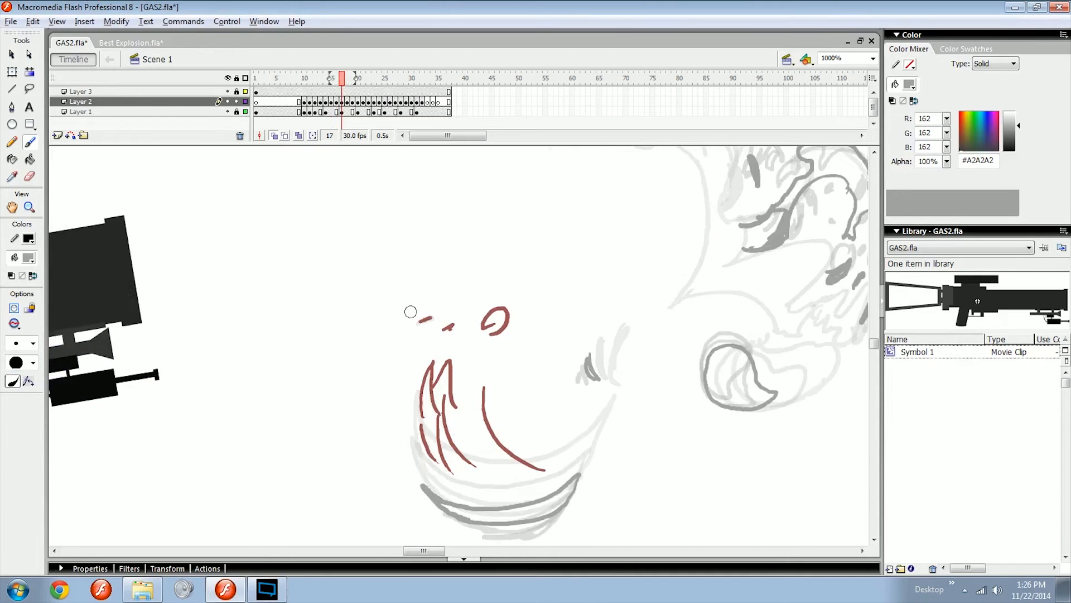
{"action": "key", "text": "comma"}
{"action": "key", "text": "comma"}
{"action": "key", "text": "comma"}
{"action": "key", "text": "period"}
{"action": "key", "text": "period"}
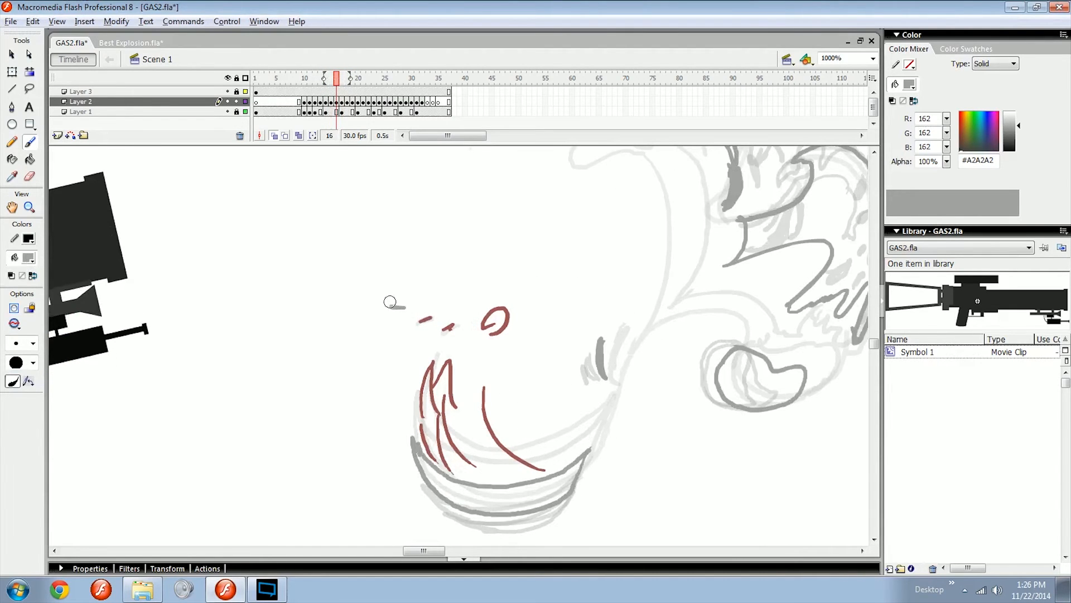
Continue the drifting fragment with small gray specks on the frames up to 21.
{"action": "key", "text": "period"}
{"action": "key", "text": "period"}
{"action": "key", "text": "period"}
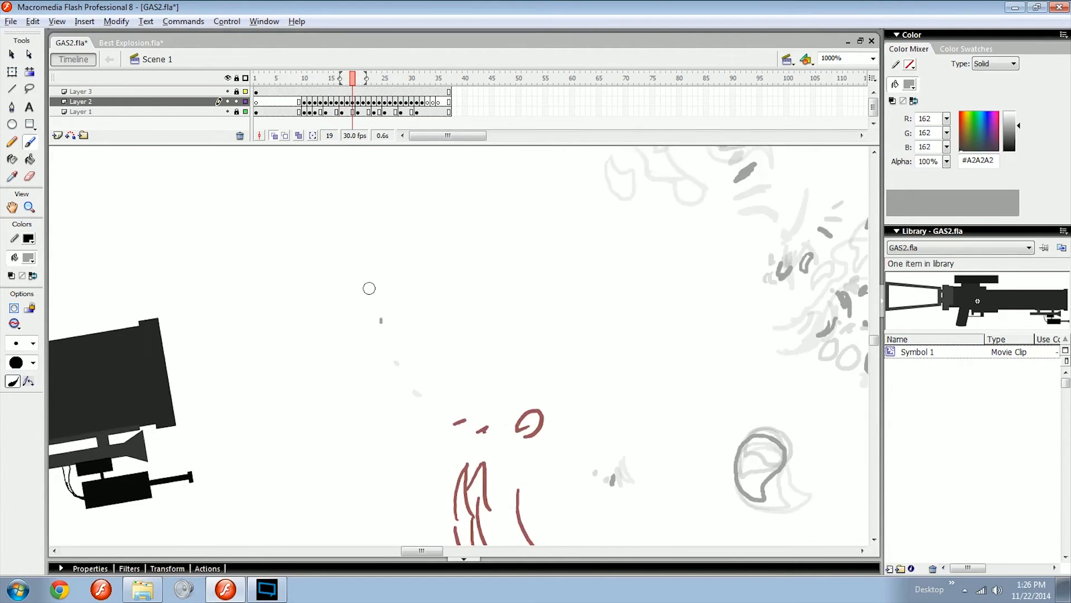
{"action": "key", "text": "period"}
{"action": "key", "text": "period"}
{"action": "key", "text": "ctrl+minus"}
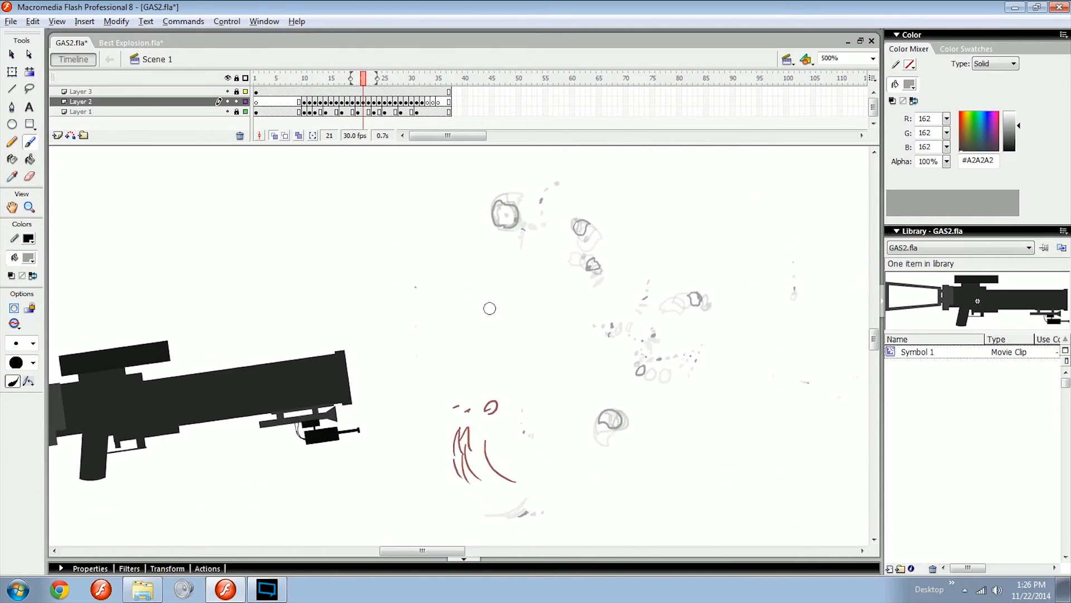
Lock Layer 2, unlock and select Layer 3, and sample the guide strokes' red #9B5353 as the brush fill.
{"action": "left_click_drag", "start_coordinate": [505, 360], "coordinate": [451, 293]}
{"action": "double_click", "coordinate": [245, 102]}
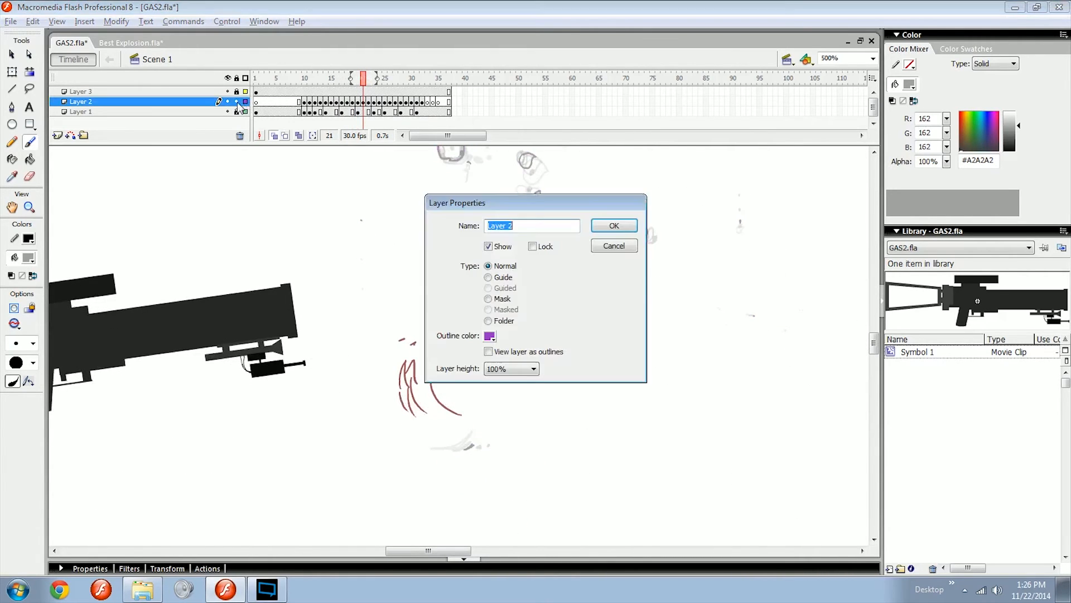
{"action": "left_click", "coordinate": [613, 247]}
{"action": "key", "text": "ctrl+equal"}
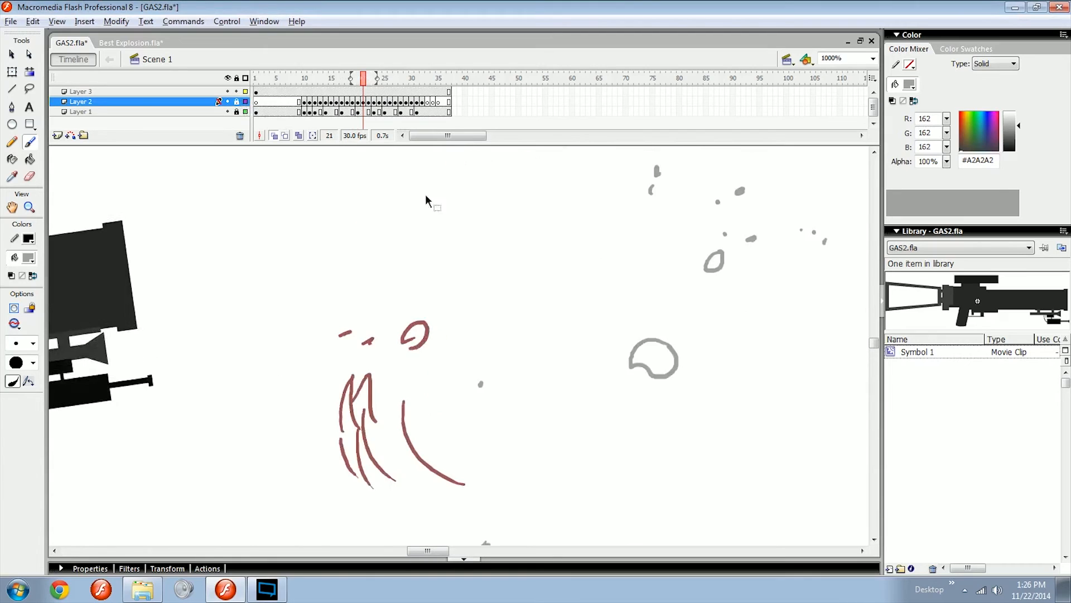
{"action": "left_click", "coordinate": [29, 258]}
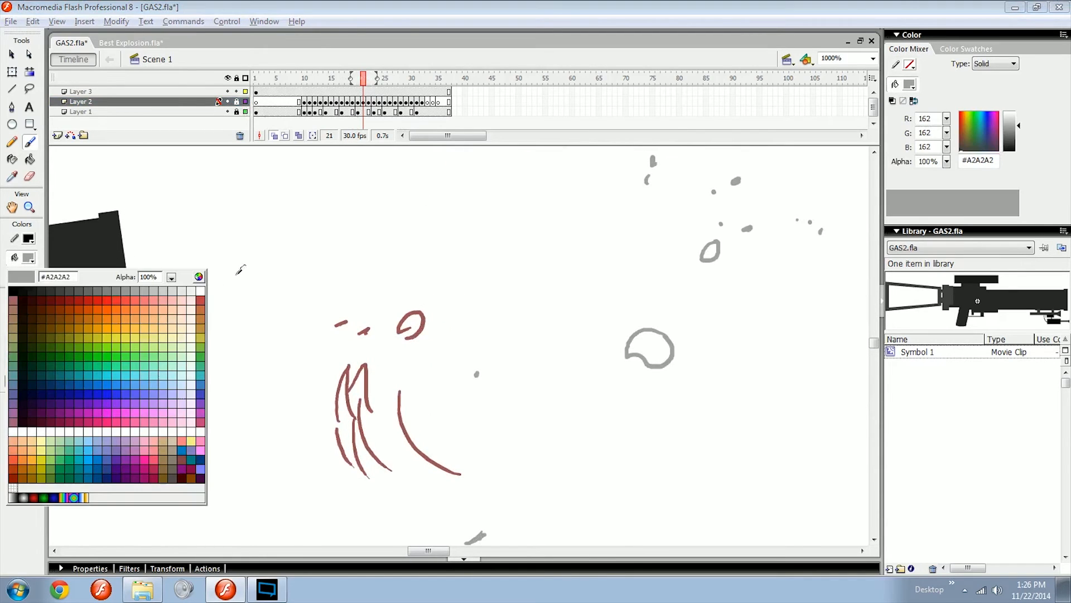
{"action": "left_click", "coordinate": [409, 328]}
{"action": "left_click_drag", "start_coordinate": [494, 313], "coordinate": [365, 321]}
{"action": "left_click", "coordinate": [359, 92]}
Trace the upper and lower edges of the forward smoke plume's narrow neck in red on frame 16.
{"action": "key", "text": "comma"}
{"action": "key", "text": "comma"}
{"action": "key", "text": "comma"}
{"action": "key", "text": "comma"}
{"action": "key", "text": "comma"}
{"action": "key", "text": "comma"}
{"action": "key", "text": "comma"}
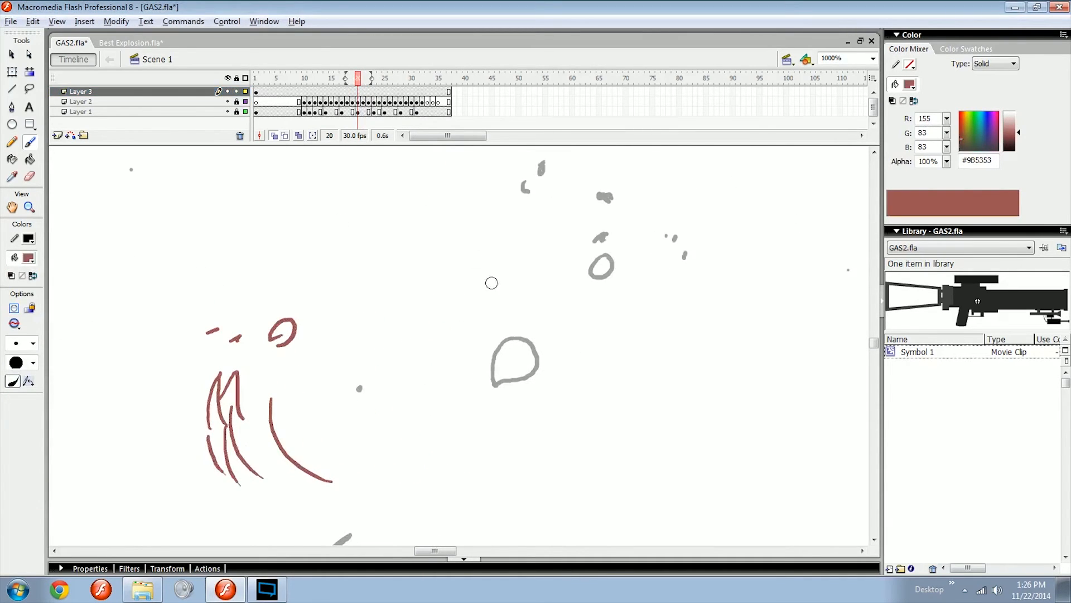
{"action": "key", "text": "period"}
{"action": "key", "text": "period"}
{"action": "key", "text": "period"}
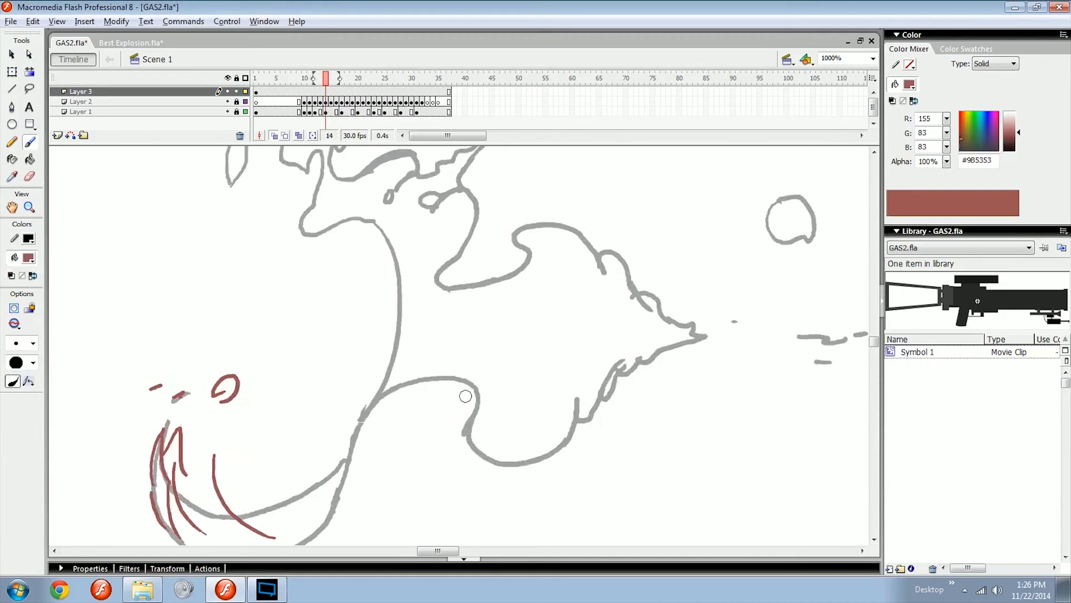
{"action": "left_click_drag", "start_coordinate": [489, 323], "coordinate": [438, 384]}
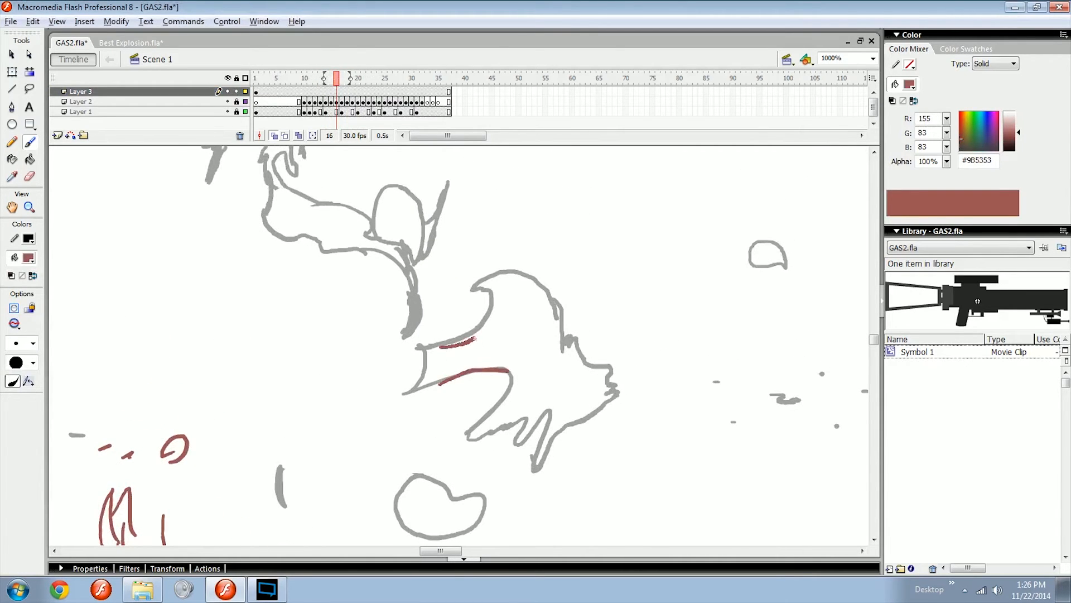
Extend the red neck strokes across frames 17 and 18, and delete them.
{"action": "key", "text": "period"}
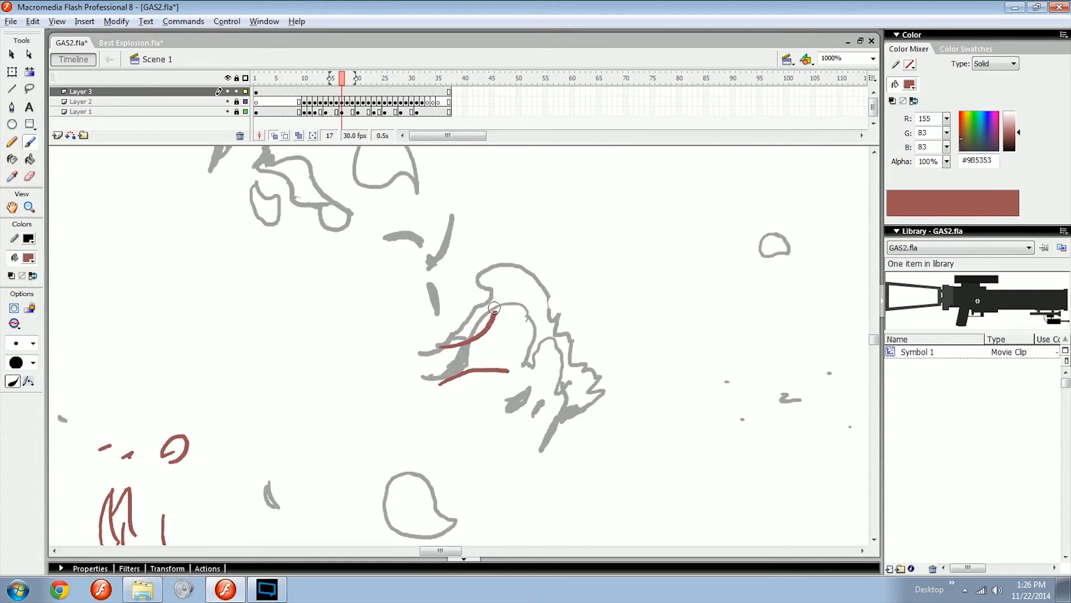
{"action": "key", "text": "period"}
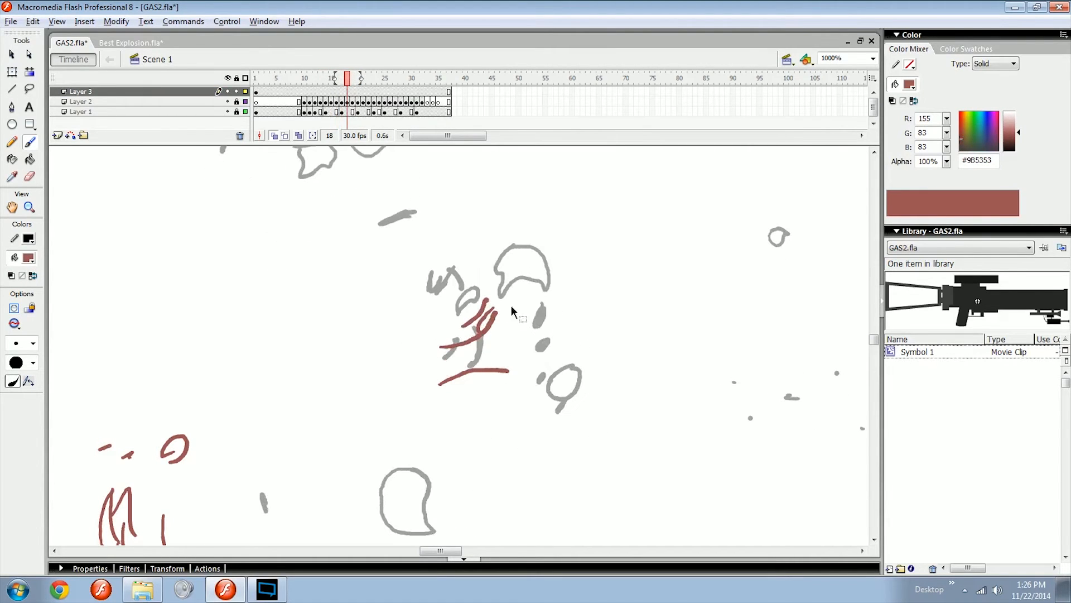
{"action": "left_click_drag", "start_coordinate": [543, 280], "coordinate": [403, 393]}
{"action": "key", "text": "Delete"}
Circle the small detached smoke piece in red on frame 18, compare it with frame 17, and undo the circle.
{"action": "left_click_drag", "start_coordinate": [485, 285], "coordinate": [467, 288]}
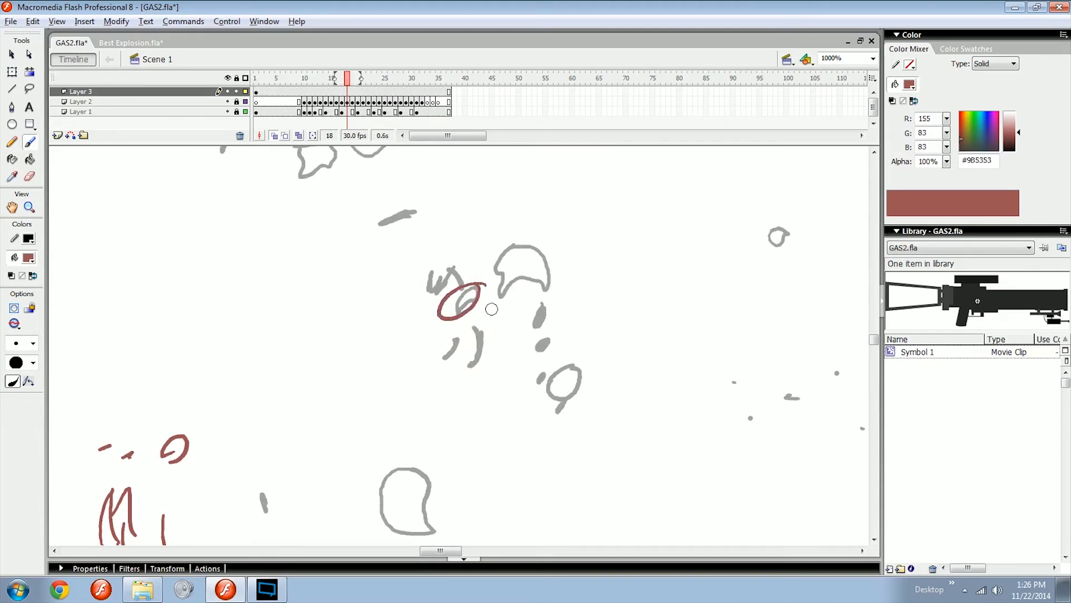
{"action": "key", "text": "comma"}
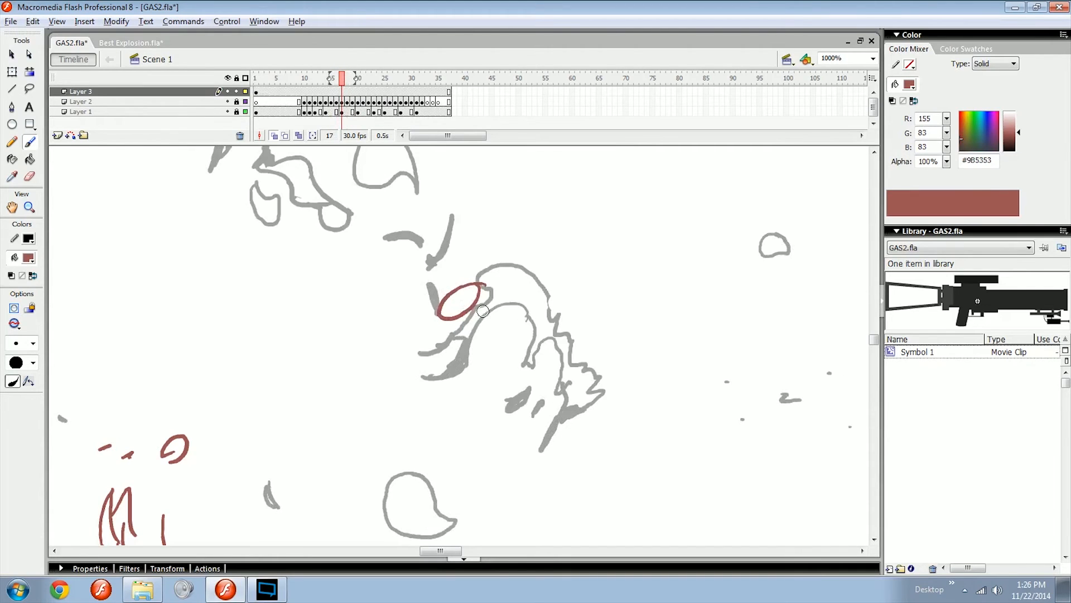
{"action": "key", "text": "period"}
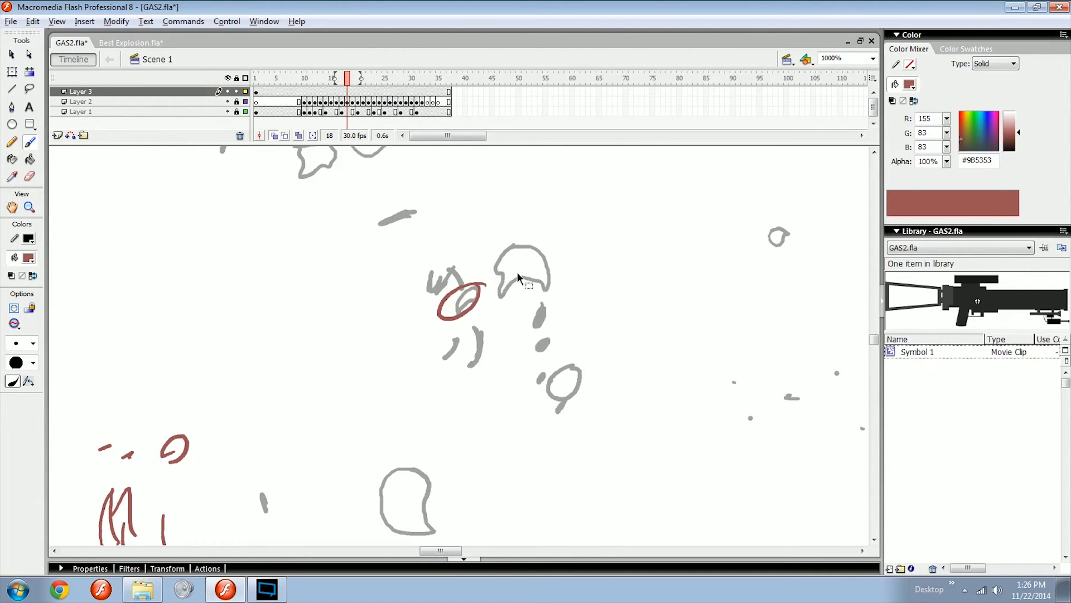
{"action": "key", "text": "ctrl+z"}
{"action": "left_click", "coordinate": [479, 304], "text": "ctrl"}
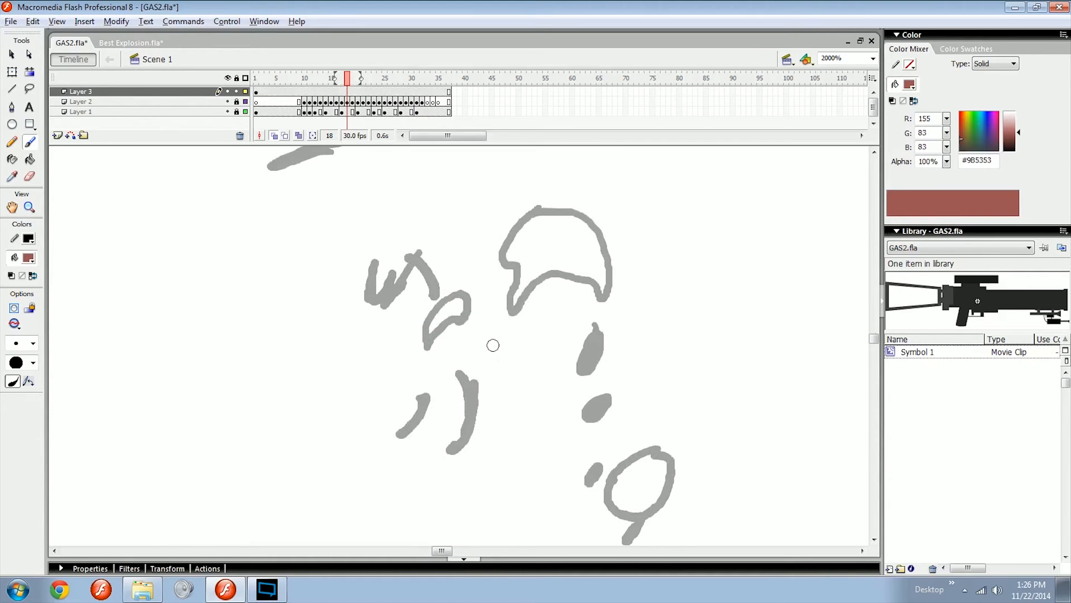
Mark both sides of the plume's neck with short red strokes on frame 17, and delete them on frame 18.
{"action": "key", "text": "comma"}
{"action": "left_click_drag", "start_coordinate": [489, 317], "coordinate": [450, 353]}
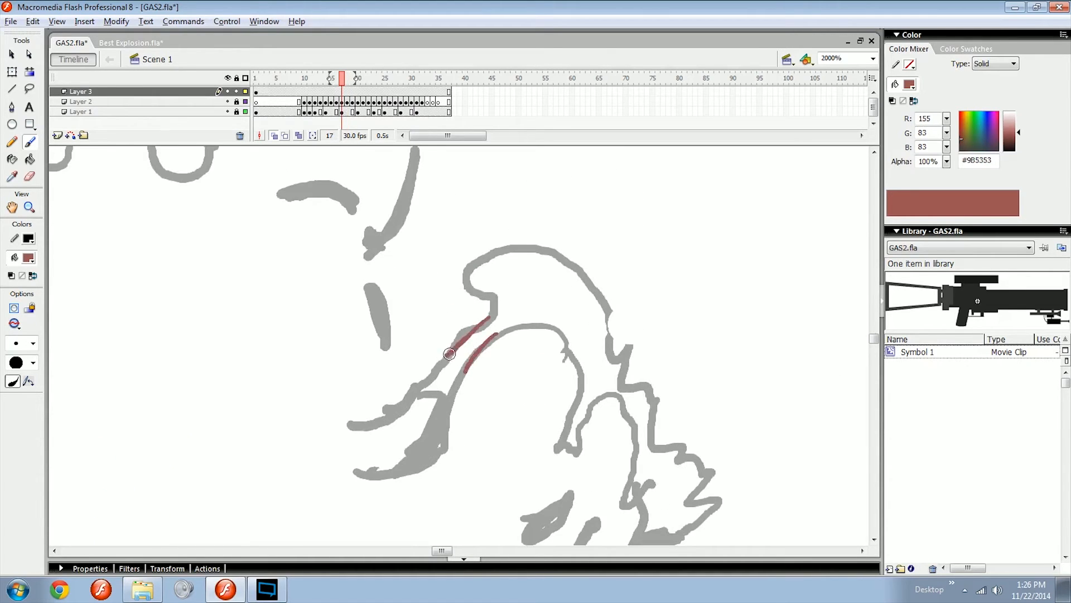
{"action": "key", "text": "period"}
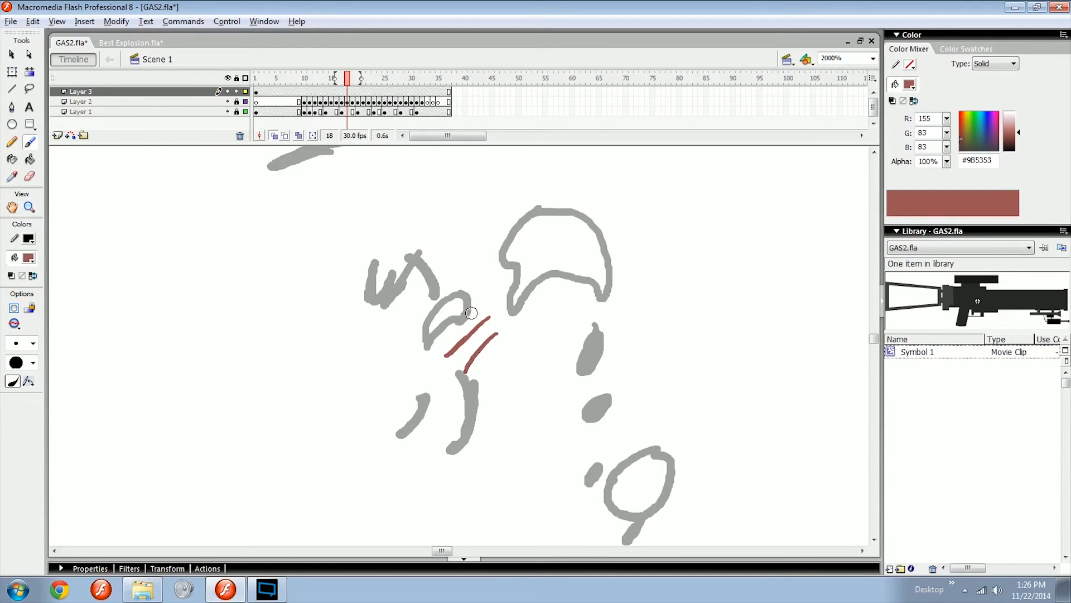
{"action": "left_click_drag", "start_coordinate": [534, 300], "coordinate": [438, 365]}
{"action": "key", "text": "Delete"}
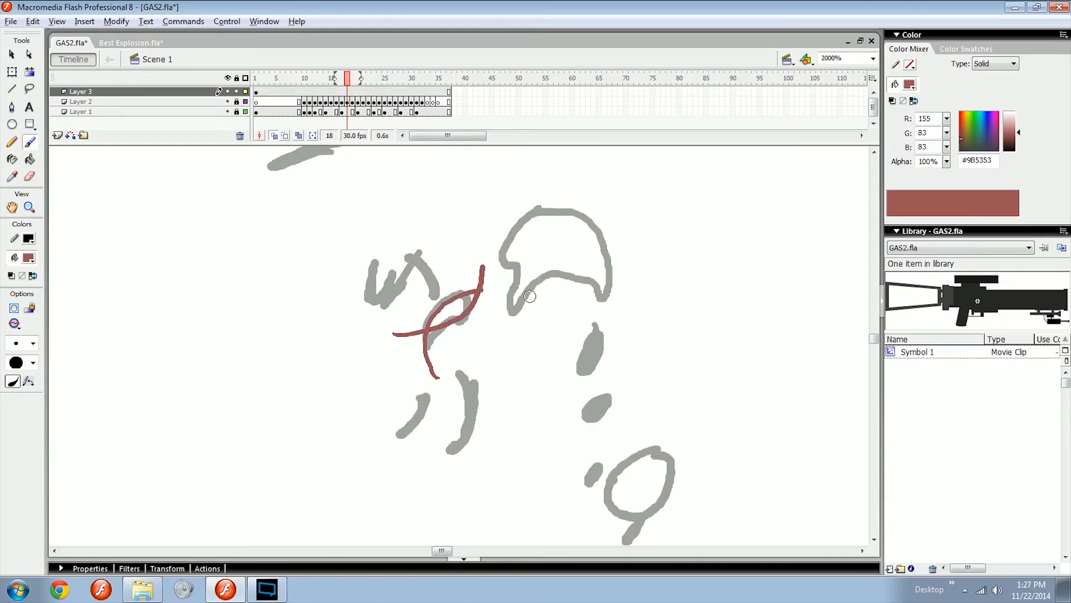
Sketch crossing red curves over the small smoke piece on frame 18 and the matching neck area on frame 17.
{"action": "key", "text": "period"}
{"action": "key", "text": "comma"}
{"action": "key", "text": "comma"}
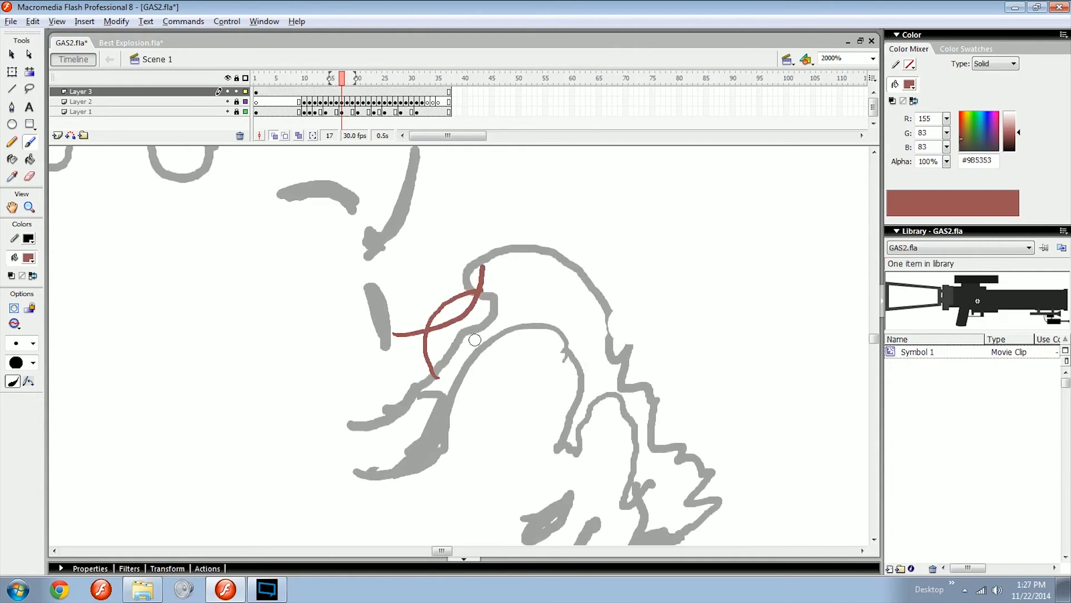
{"action": "mouse_move", "coordinate": [523, 320]}
{"action": "left_mouse_down"}
{"action": "mouse_move", "coordinate": [462, 377]}
{"action": "mouse_move", "coordinate": [476, 354]}
{"action": "mouse_move", "coordinate": [464, 329]}
{"action": "left_mouse_up"}
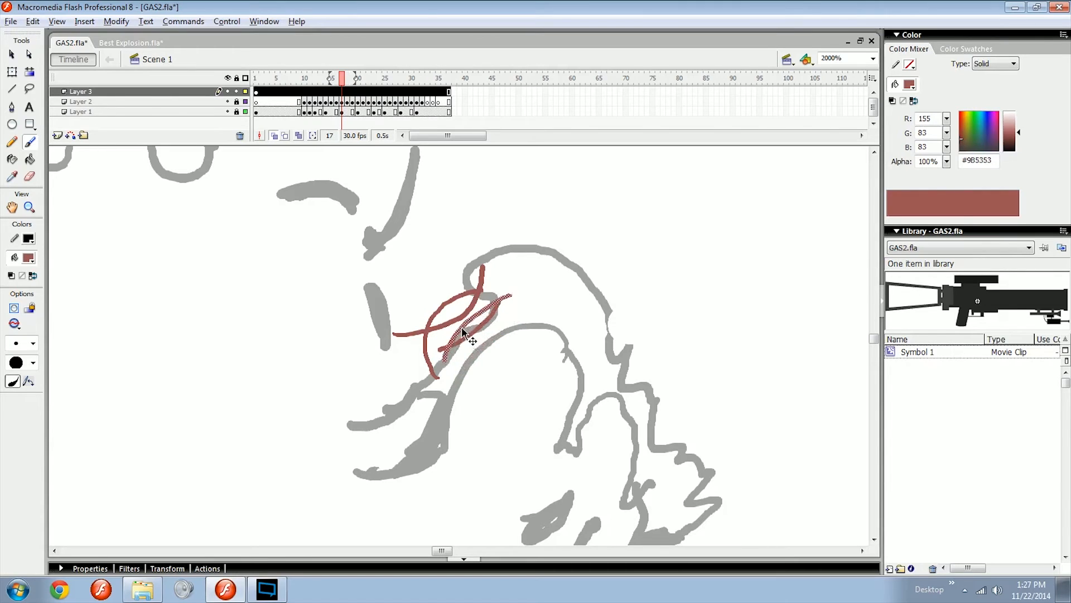
Clear all the red guide strokes from Layer 3.
{"action": "left_click", "coordinate": [483, 331], "text": "ctrl"}
{"action": "key", "text": "ctrl+a"}
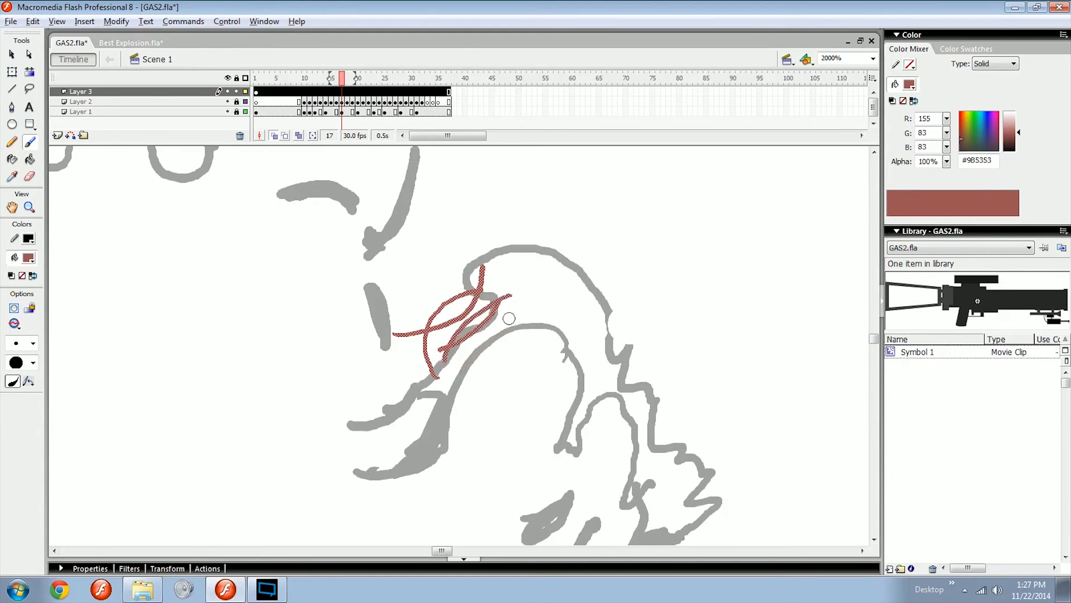
{"action": "key", "text": "Delete"}
Step back and forth through the frames from 17 to 24 at 500% zoom to examine how the smoke breaks into shrinking droplets.
{"action": "key", "text": "period"}
{"action": "scroll", "coordinate": [464, 337], "scroll_direction": "up", "scroll_amount": 1}
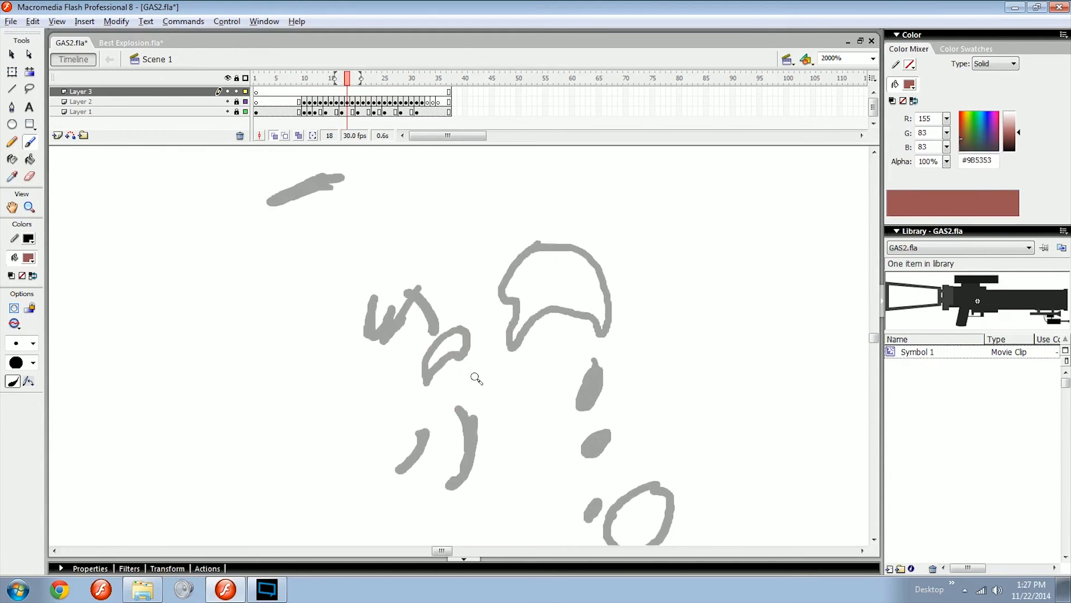
{"action": "key", "text": "ctrl+minus"}
{"action": "key", "text": "ctrl+minus"}
{"action": "key", "text": "period"}
{"action": "key", "text": "period"}
{"action": "key", "text": "period"}
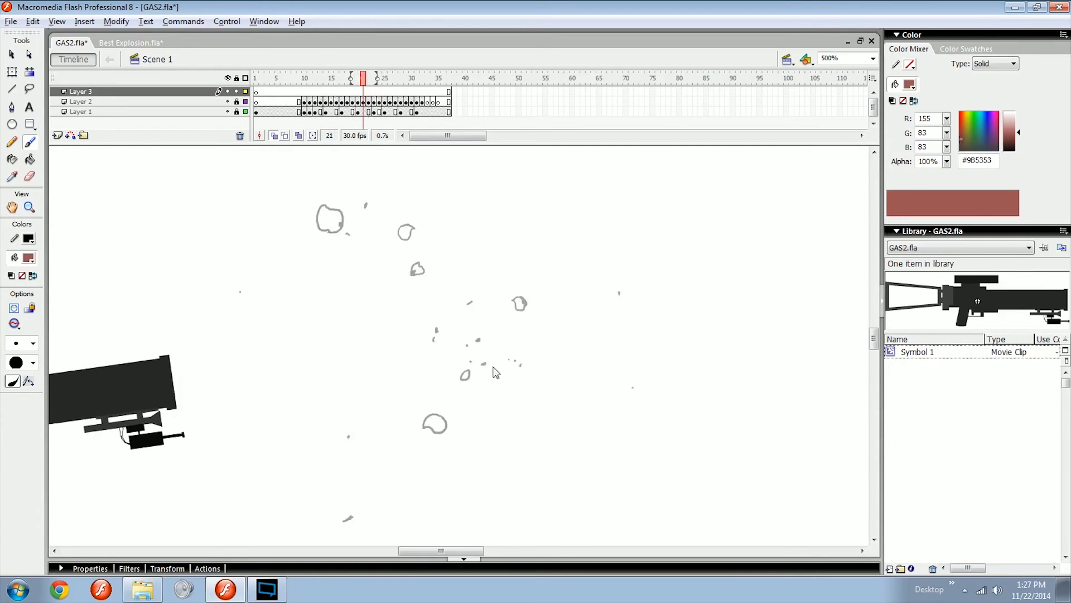
{"action": "key", "text": "comma"}
{"action": "key", "text": "comma"}
{"action": "key", "text": "comma"}
{"action": "key", "text": "comma"}
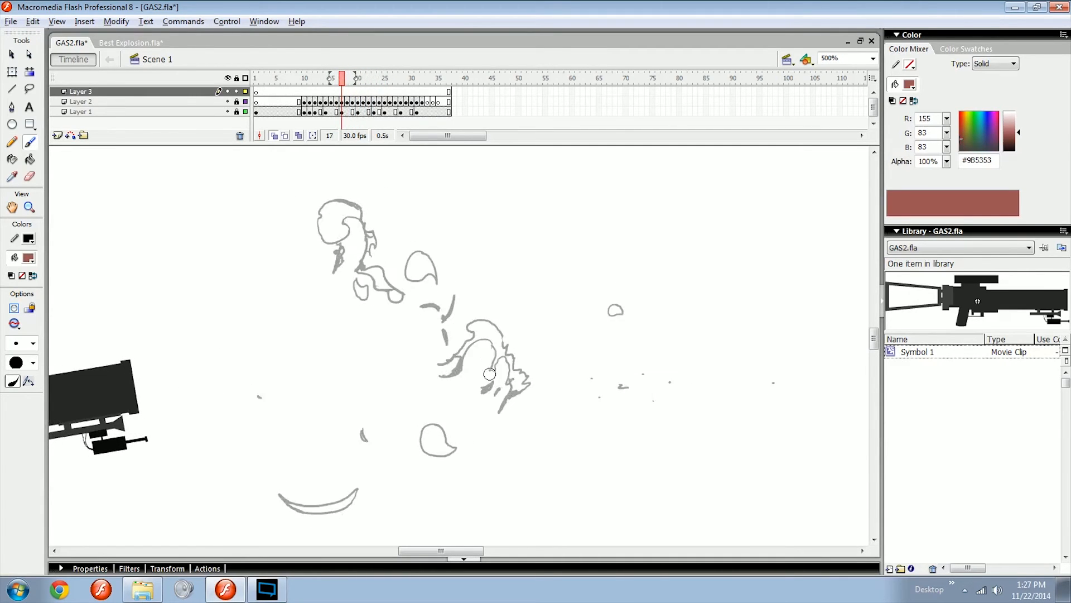
{"action": "key", "text": "period"}
{"action": "key", "text": "period"}
{"action": "key", "text": "period"}
{"action": "key", "text": "period"}
{"action": "key", "text": "period"}
{"action": "key", "text": "period"}
{"action": "key", "text": "period"}
{"action": "key", "text": "period"}
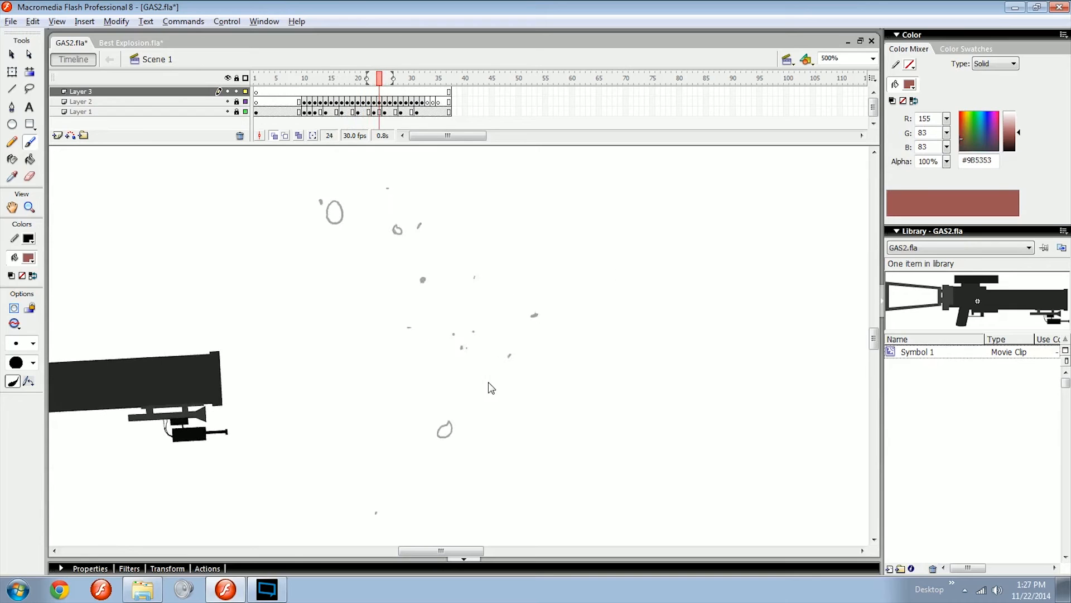
{"action": "key", "text": "comma"}
{"action": "key", "text": "comma"}
{"action": "key", "text": "comma"}
{"action": "key", "text": "comma"}
{"action": "key", "text": "comma"}
{"action": "key", "text": "comma"}
{"action": "key", "text": "comma"}
{"action": "key", "text": "comma"}
{"action": "key", "text": "ctrl+equal"}
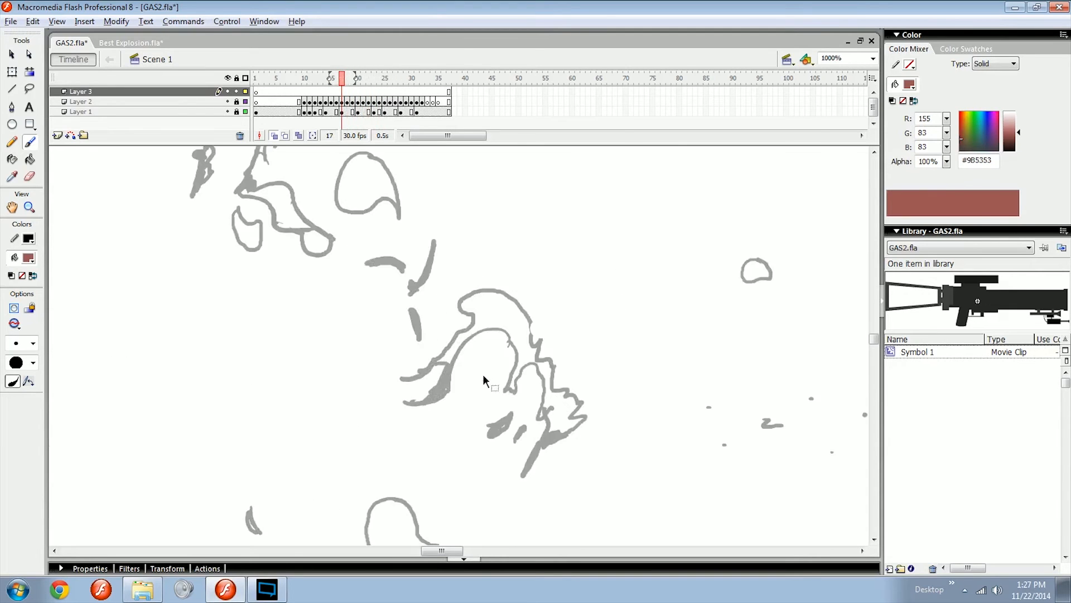
Step back and forth through the frames around 15 to 18 at 1000% zoom to examine how the plume's tip separates.
{"action": "left_click_drag", "start_coordinate": [521, 368], "coordinate": [471, 345]}
{"action": "key", "text": "comma"}
{"action": "key", "text": "comma"}
{"action": "key", "text": "comma"}
{"action": "key", "text": "period"}
{"action": "key", "text": "comma"}
{"action": "key", "text": "comma"}
{"action": "key", "text": "comma"}
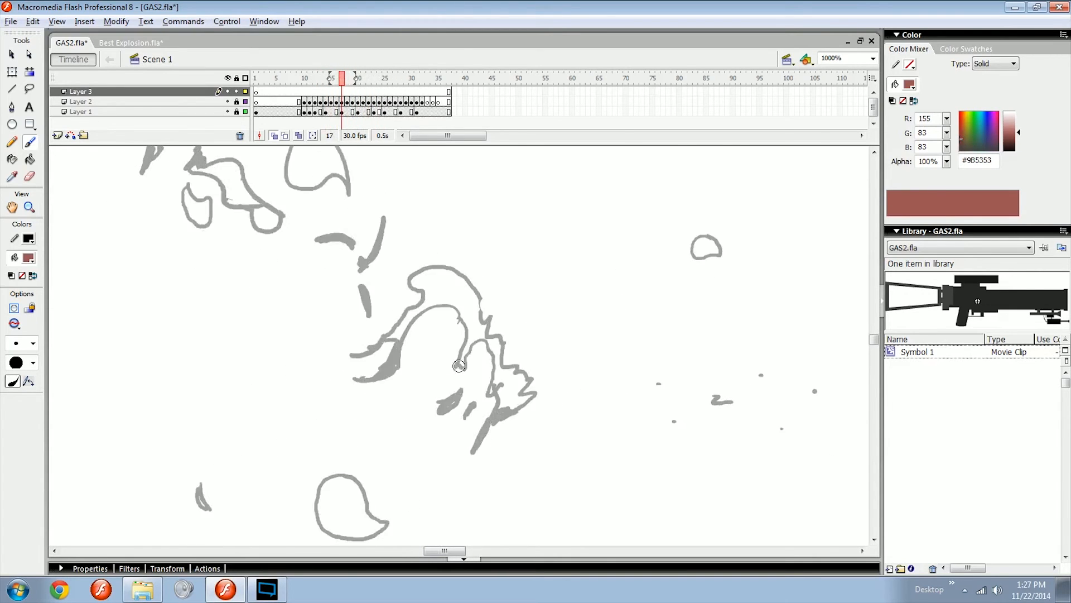
{"action": "key", "text": "period"}
{"action": "key", "text": "period"}
{"action": "key", "text": "period"}
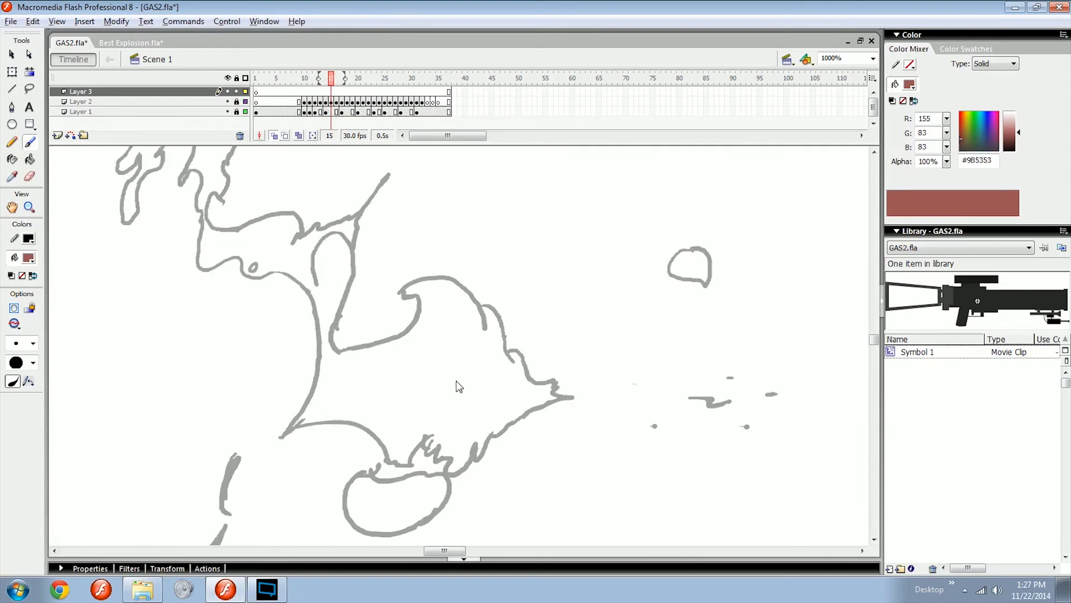
{"action": "key", "text": "period"}
{"action": "key", "text": "period"}
{"action": "key", "text": "comma"}
{"action": "key", "text": "period"}
{"action": "key", "text": "period"}
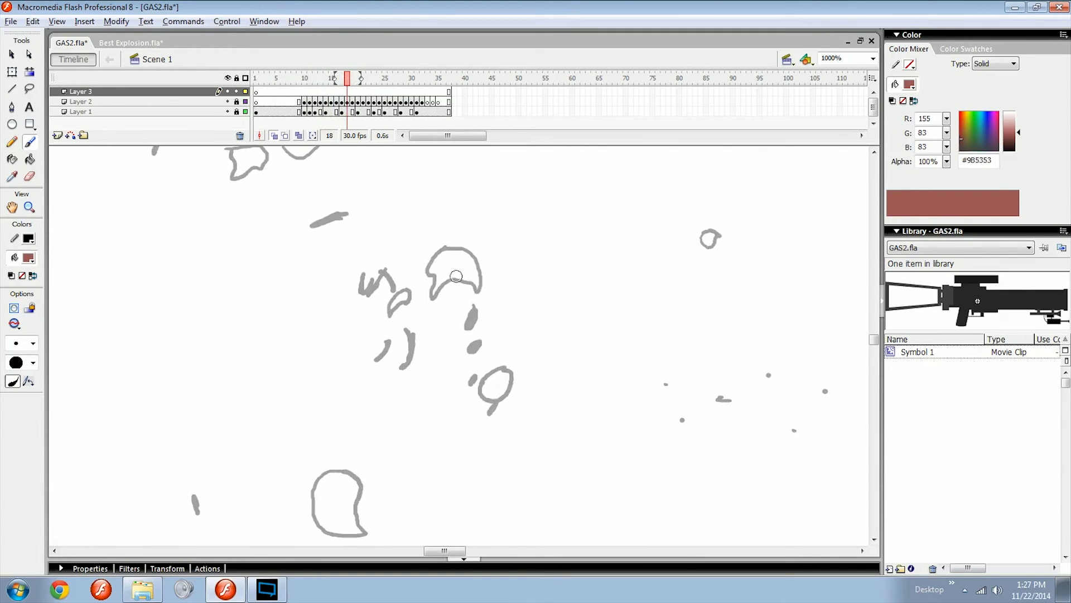
{"action": "key", "text": "comma"}
{"action": "key", "text": "comma"}
{"action": "key", "text": "comma"}
Sketch a red arrow and circle marking the flow into the plume's crest on frame 16, and delete them on frame 17.
{"action": "key", "text": "period"}
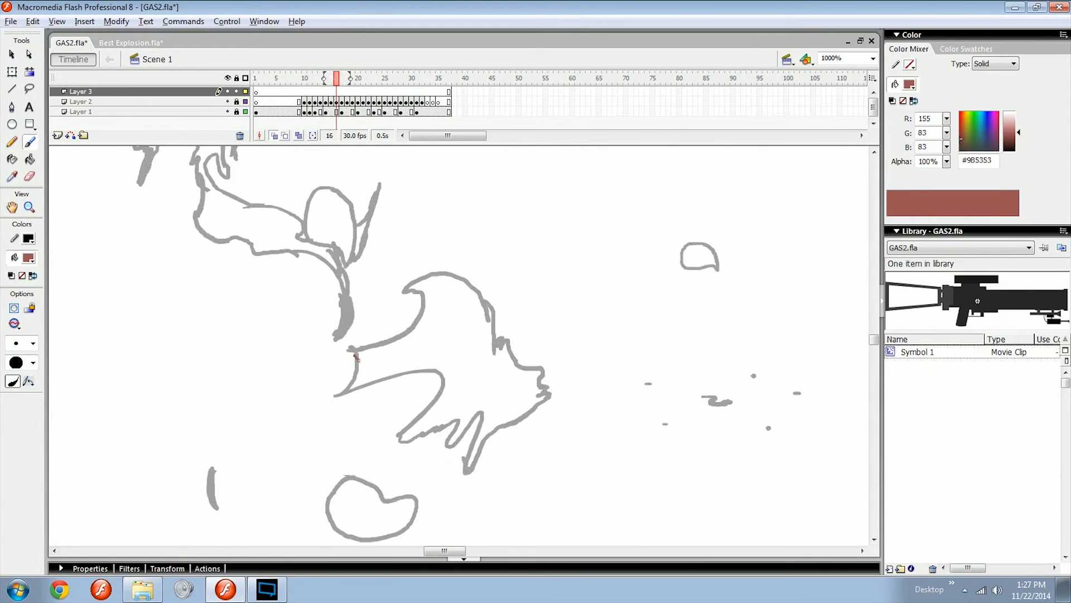
{"action": "mouse_move", "coordinate": [355, 357]}
{"action": "left_mouse_down"}
{"action": "mouse_move", "coordinate": [366, 376]}
{"action": "mouse_move", "coordinate": [443, 330]}
{"action": "left_mouse_up"}
{"action": "left_click_drag", "start_coordinate": [412, 286], "coordinate": [451, 273]}
{"action": "key", "text": "comma"}
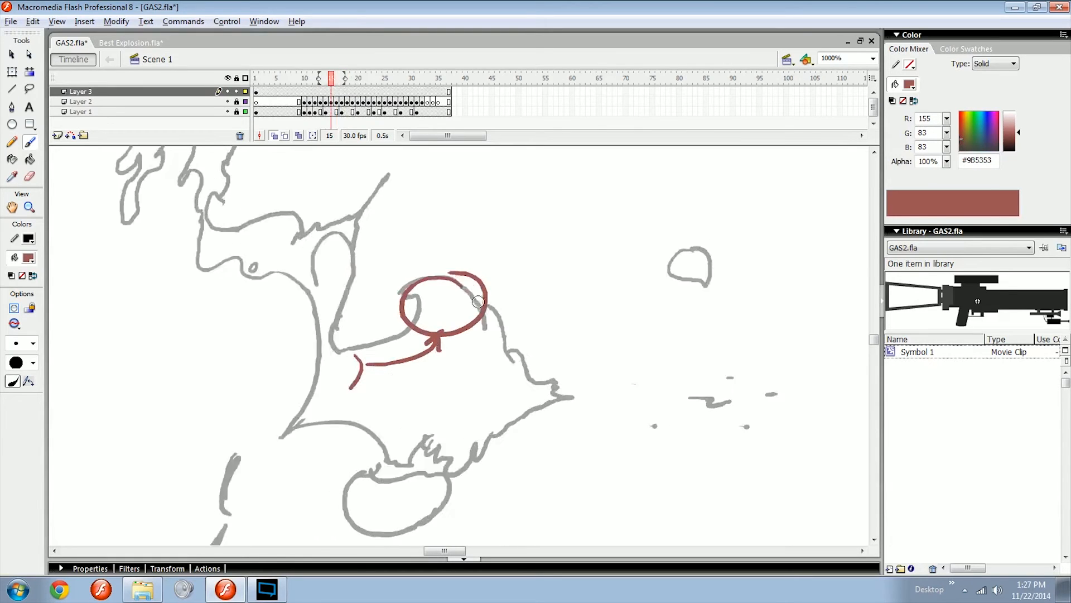
{"action": "key", "text": "period"}
{"action": "key", "text": "period"}
{"action": "key", "text": "ctrl+a"}
{"action": "key", "text": "Delete"}
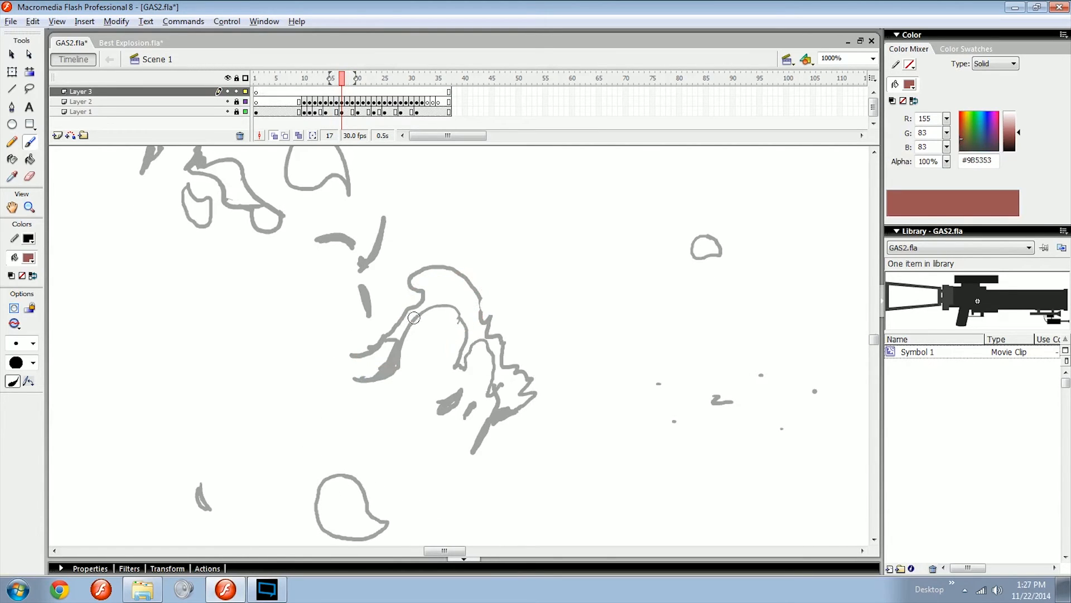
Sketch red curves over the short smoke dashes on frame 18, compare them with frame 17, and delete them.
{"action": "key", "text": "period"}
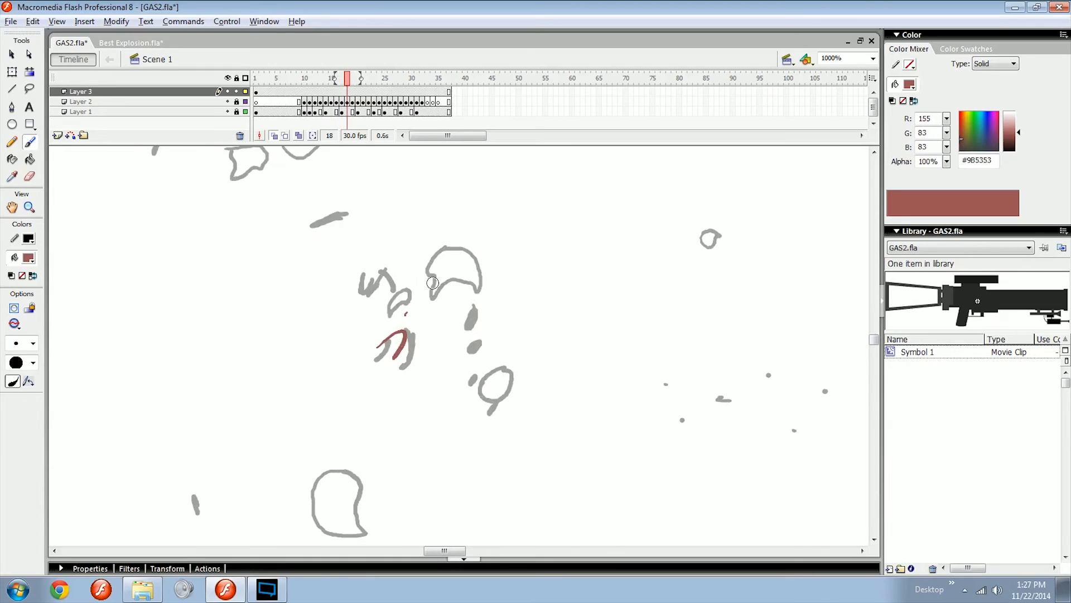
{"action": "key", "text": "comma"}
{"action": "key", "text": "period"}
{"action": "key", "text": "comma"}
{"action": "key", "text": "period"}
{"action": "left_click_drag", "start_coordinate": [441, 296], "coordinate": [383, 397]}
{"action": "key", "text": "Delete"}
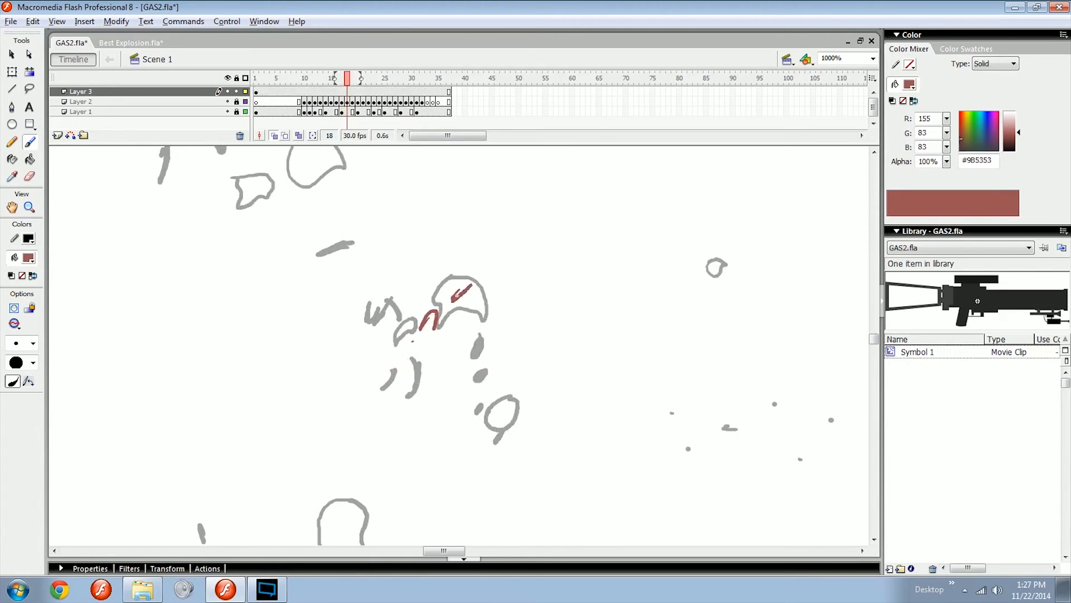
Draw a red arrow from the crescent-shaped smoke piece on frame 18, follow its path through the next frames, and delete the guide strokes.
{"action": "mouse_move", "coordinate": [479, 292]}
{"action": "left_mouse_down"}
{"action": "mouse_move", "coordinate": [533, 252]}
{"action": "mouse_move", "coordinate": [541, 258]}
{"action": "left_mouse_up"}
{"action": "key", "text": "period"}
{"action": "key", "text": "period"}
{"action": "key", "text": "period"}
{"action": "key", "text": "period"}
{"action": "key", "text": "period"}
{"action": "key", "text": "period"}
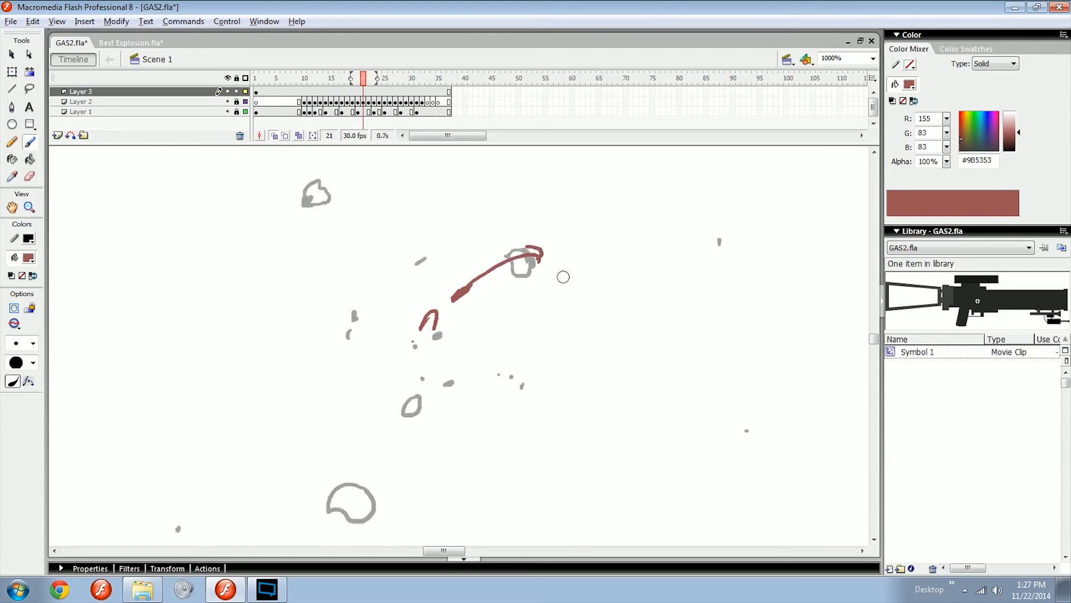
{"action": "key", "text": "period"}
{"action": "left_click_drag", "start_coordinate": [637, 220], "coordinate": [369, 389]}
{"action": "key", "text": "Delete"}
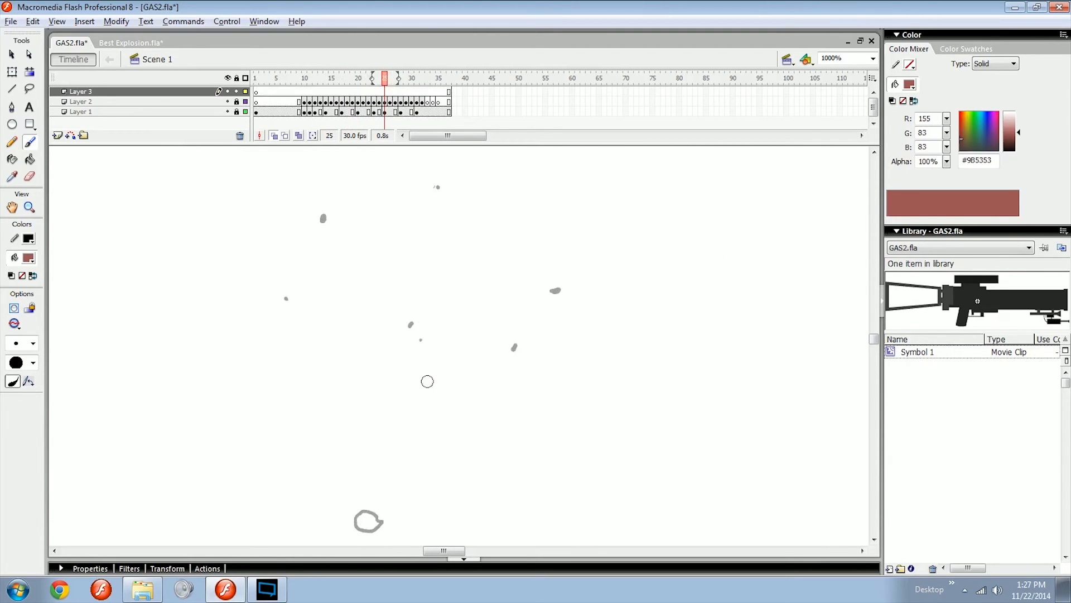
Sketch a red circle and a backward-pointing arrow at the plume's sharp tip around frame 14, and delete them on frame 16.
{"action": "key", "text": "comma"}
{"action": "key", "text": "comma"}
{"action": "key", "text": "comma"}
{"action": "key", "text": "comma"}
{"action": "key", "text": "comma"}
{"action": "key", "text": "comma"}
{"action": "key", "text": "comma"}
{"action": "key", "text": "comma"}
{"action": "key", "text": "comma"}
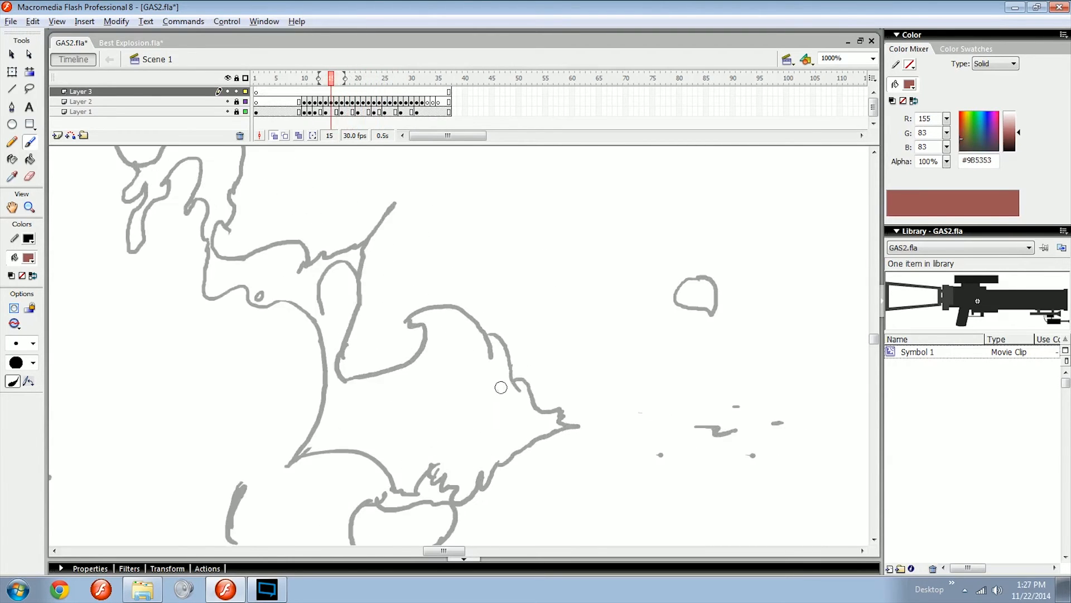
{"action": "key", "text": "comma"}
{"action": "key", "text": "comma"}
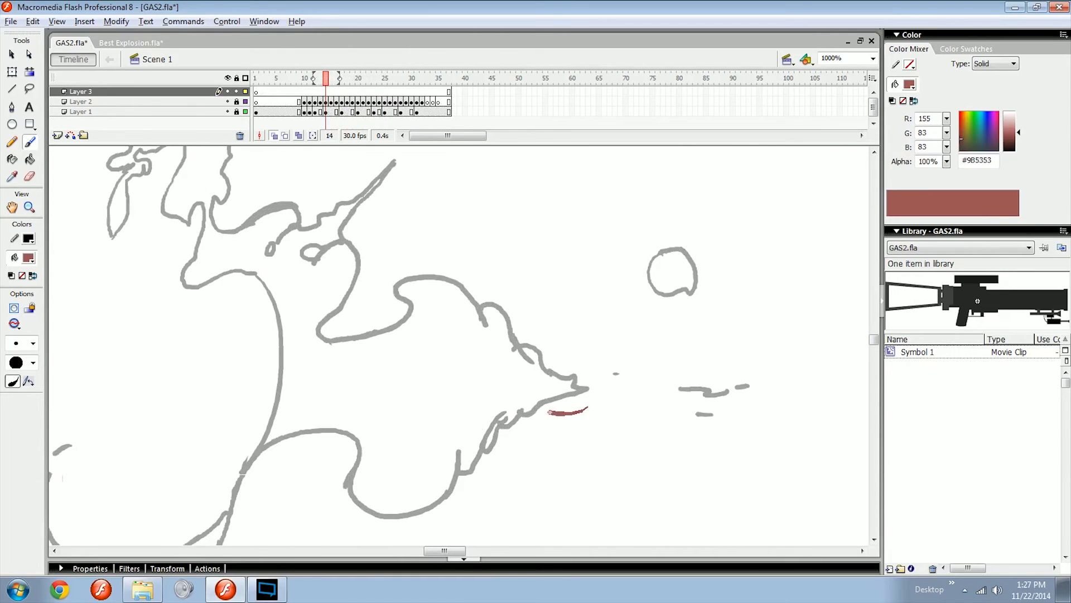
{"action": "left_click_drag", "start_coordinate": [550, 413], "coordinate": [544, 405]}
{"action": "mouse_move", "coordinate": [643, 368]}
{"action": "left_mouse_down"}
{"action": "mouse_move", "coordinate": [496, 393]}
{"action": "mouse_move", "coordinate": [509, 399]}
{"action": "left_mouse_up"}
{"action": "key", "text": "comma"}
{"action": "key", "text": "period"}
{"action": "key", "text": "period"}
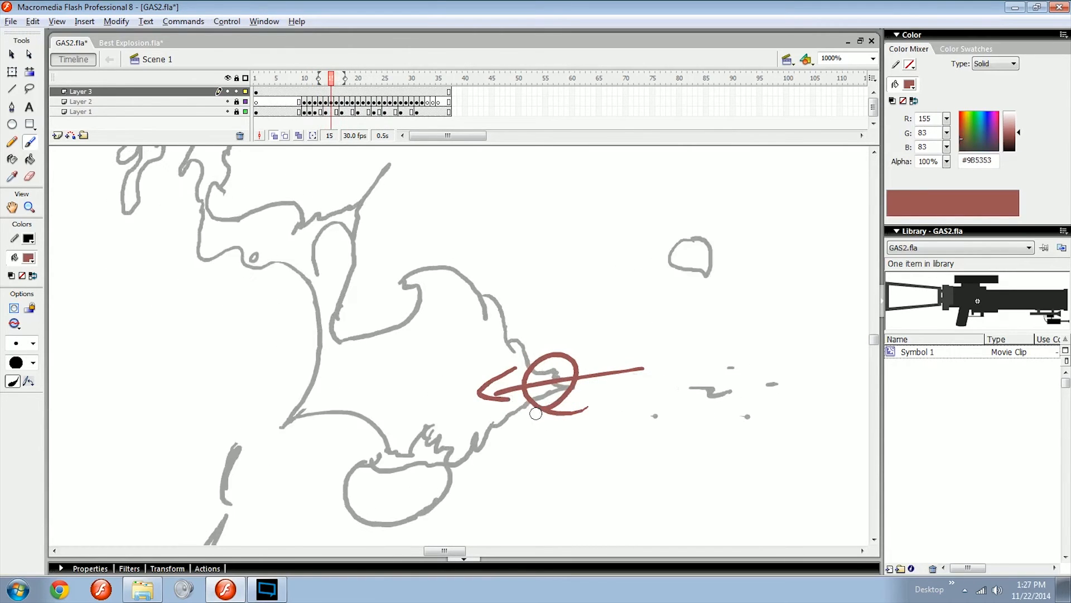
{"action": "key", "text": "period"}
{"action": "left_click_drag", "start_coordinate": [719, 316], "coordinate": [428, 456]}
{"action": "key", "text": "Delete"}
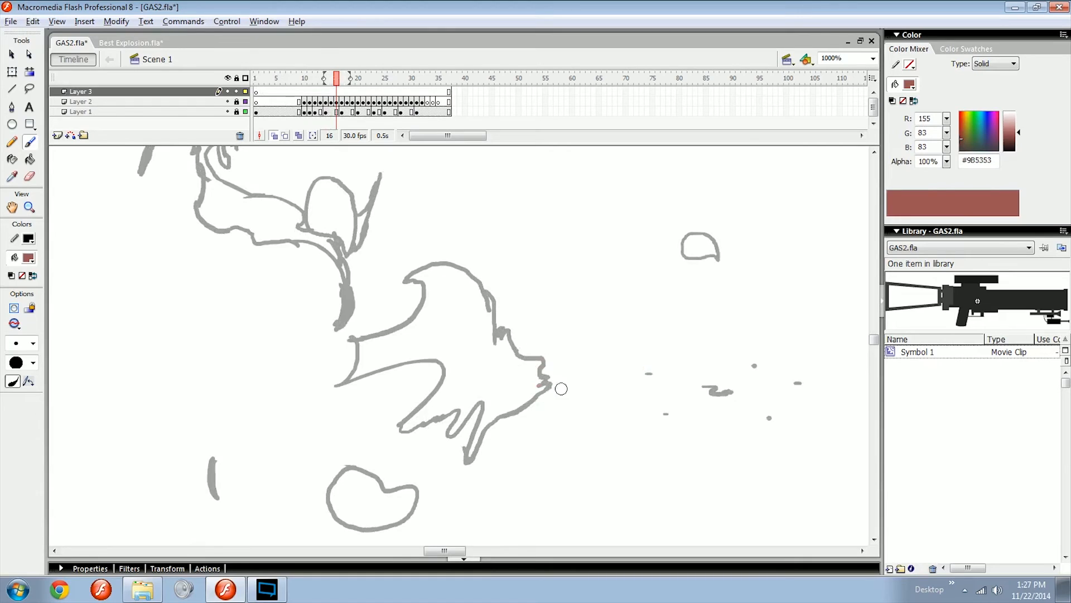
Step forward from frame 16 to 23 and back to 19 to examine how the plume's tip breaks into droplets.
{"action": "key", "text": "period"}
{"action": "key", "text": "period"}
{"action": "key", "text": "period"}
{"action": "key", "text": "period"}
{"action": "key", "text": "period"}
{"action": "key", "text": "period"}
{"action": "key", "text": "period"}
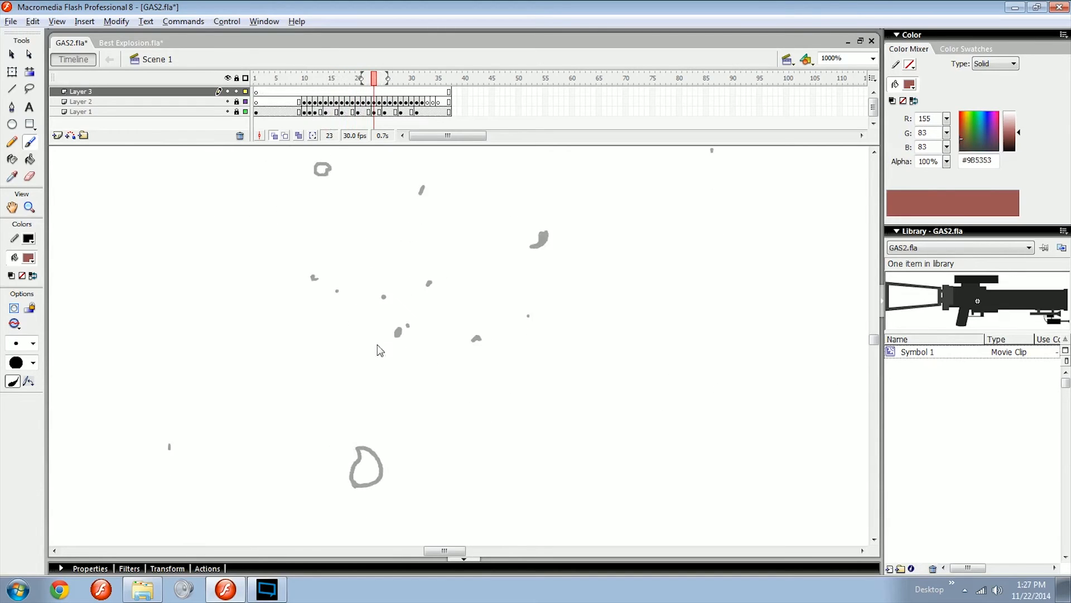
{"action": "key", "text": "comma"}
{"action": "key", "text": "comma"}
{"action": "key", "text": "comma"}
{"action": "key", "text": "comma"}
Trace the small droplet's frame 20 position with a red ring, compare it across the neighbouring frames, and clear the ring.
{"action": "left_click_drag", "start_coordinate": [421, 370], "coordinate": [425, 367]}
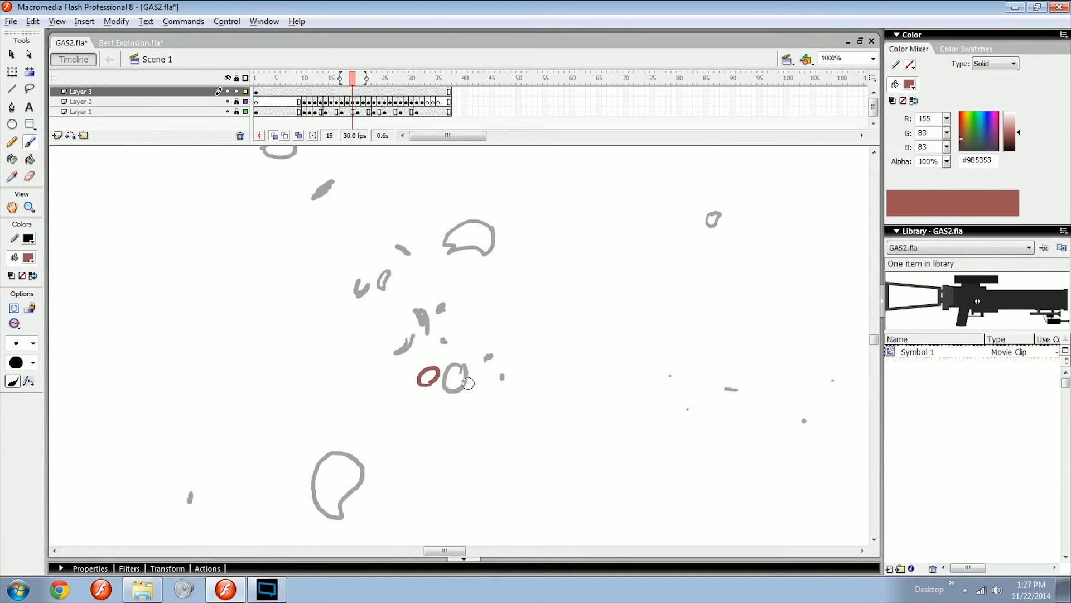
{"action": "key", "text": "period"}
{"action": "key", "text": "period"}
{"action": "key", "text": "comma"}
{"action": "key", "text": "comma"}
{"action": "key", "text": "comma"}
{"action": "key", "text": "comma"}
{"action": "key", "text": "period"}
{"action": "key", "text": "period"}
{"action": "key", "text": "period"}
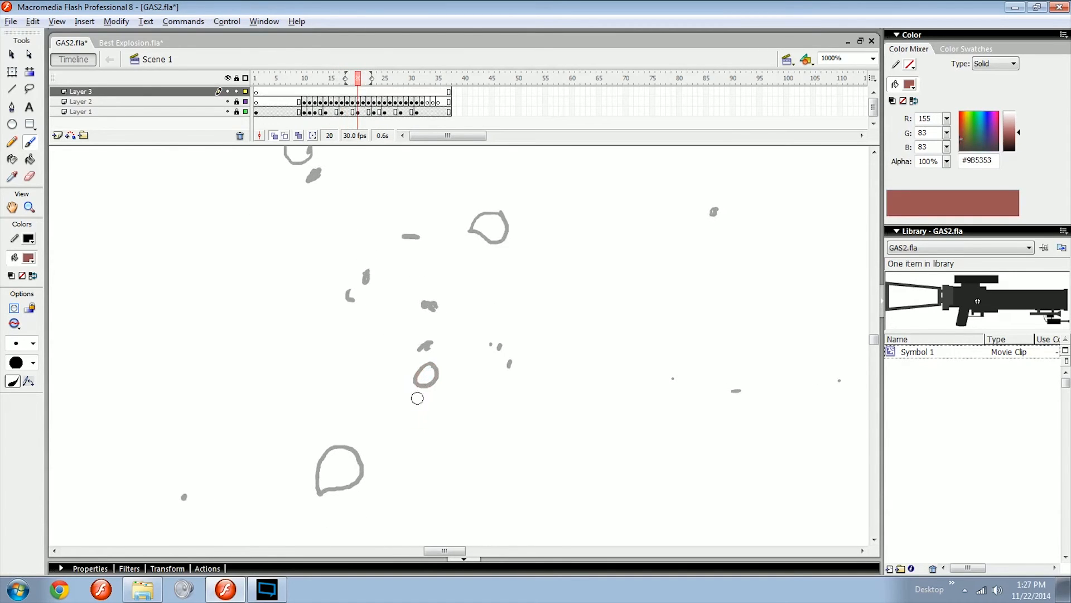
Step back and forth through frames 12 to 16 to examine the upper plume and its connecting neck.
{"action": "key", "text": "comma"}
{"action": "key", "text": "comma"}
{"action": "key", "text": "comma"}
{"action": "key", "text": "comma"}
{"action": "key", "text": "comma"}
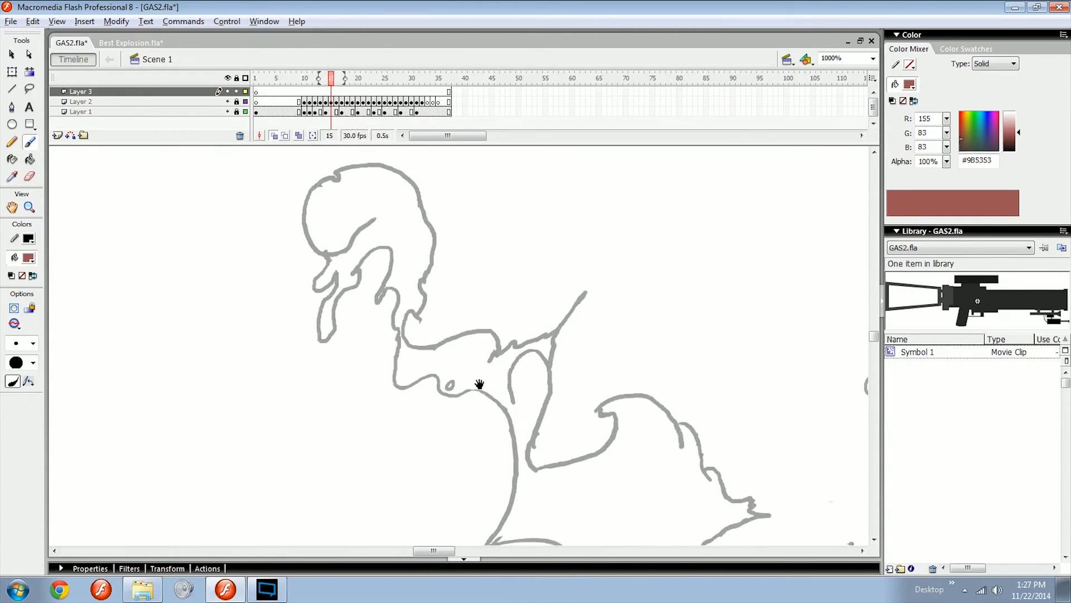
{"action": "key", "text": "comma"}
{"action": "key", "text": "period"}
{"action": "key", "text": "period"}
{"action": "key", "text": "comma"}
{"action": "key", "text": "comma"}
{"action": "key", "text": "comma"}
{"action": "key", "text": "comma"}
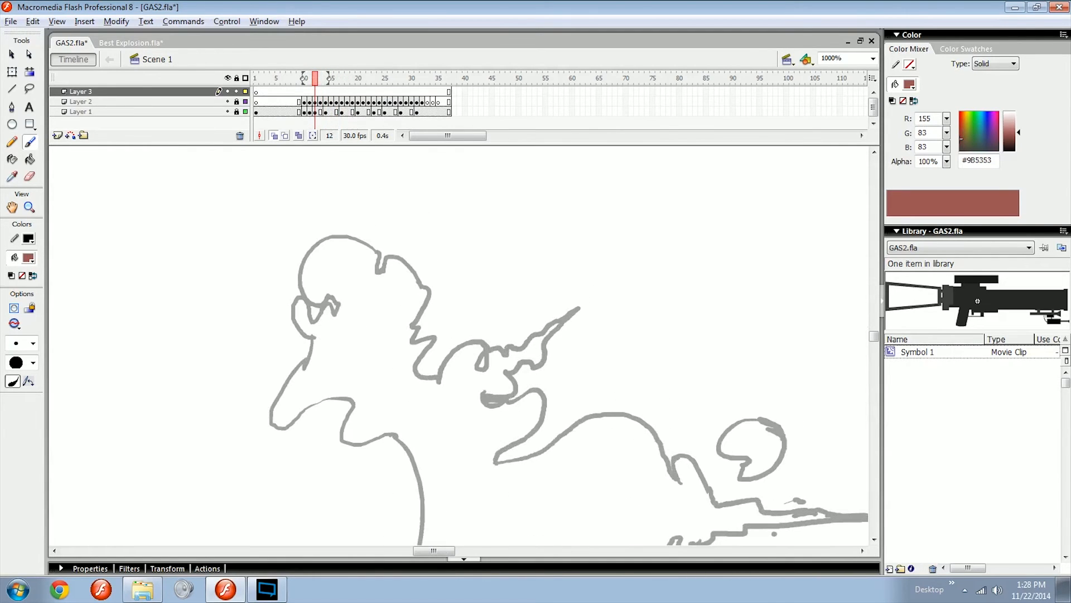
Mark the moving edges of the plume's neck and the hole beside it with short red curves on frames 13 to 16.
{"action": "key", "text": "period"}
{"action": "key", "text": "period"}
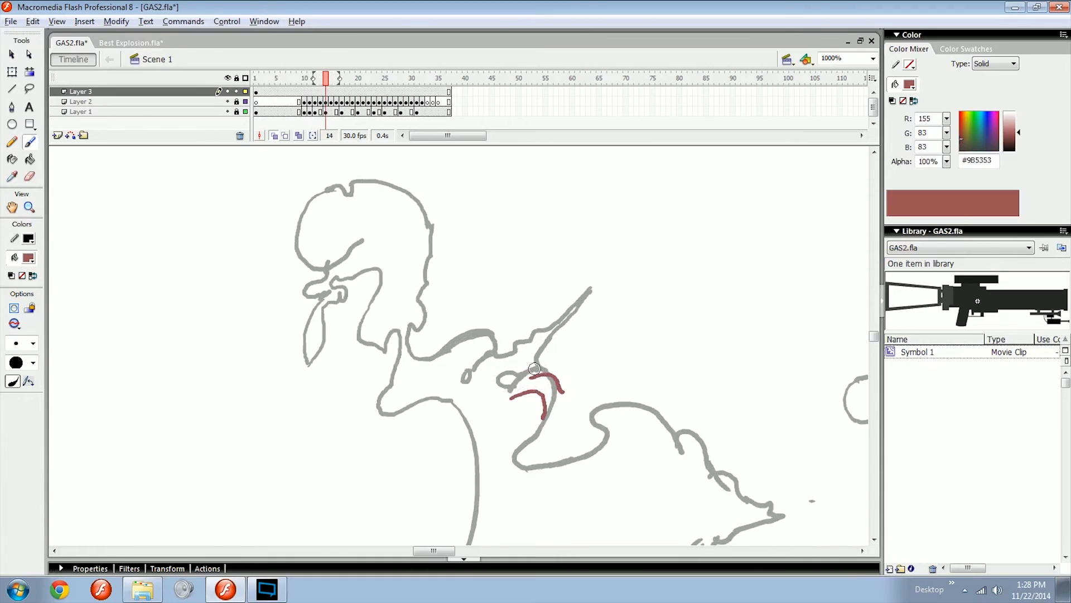
{"action": "key", "text": "period"}
{"action": "left_click_drag", "start_coordinate": [515, 423], "coordinate": [514, 475]}
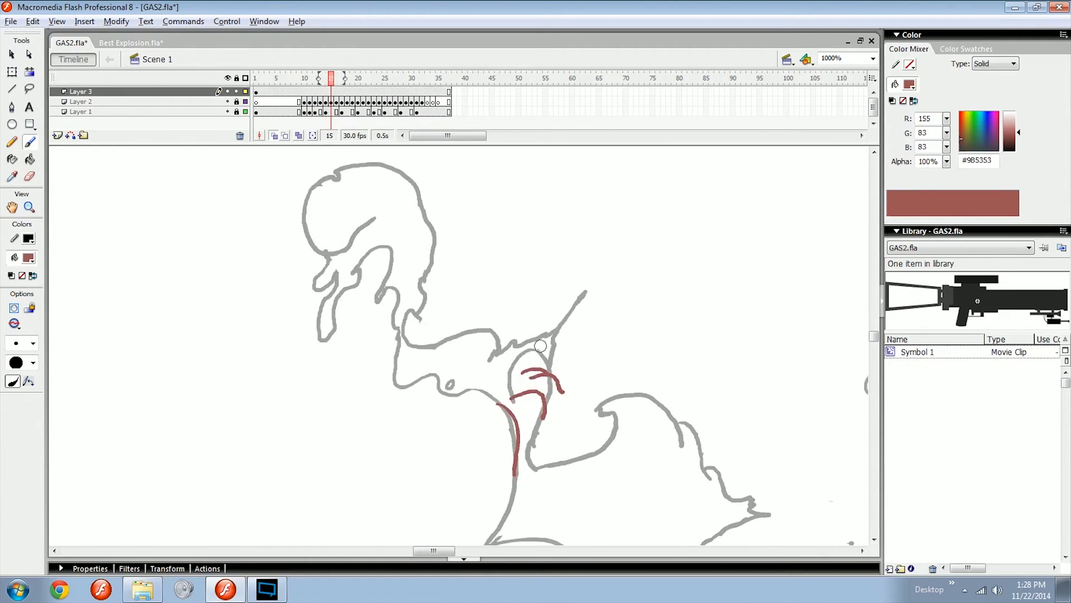
{"action": "key", "text": "period"}
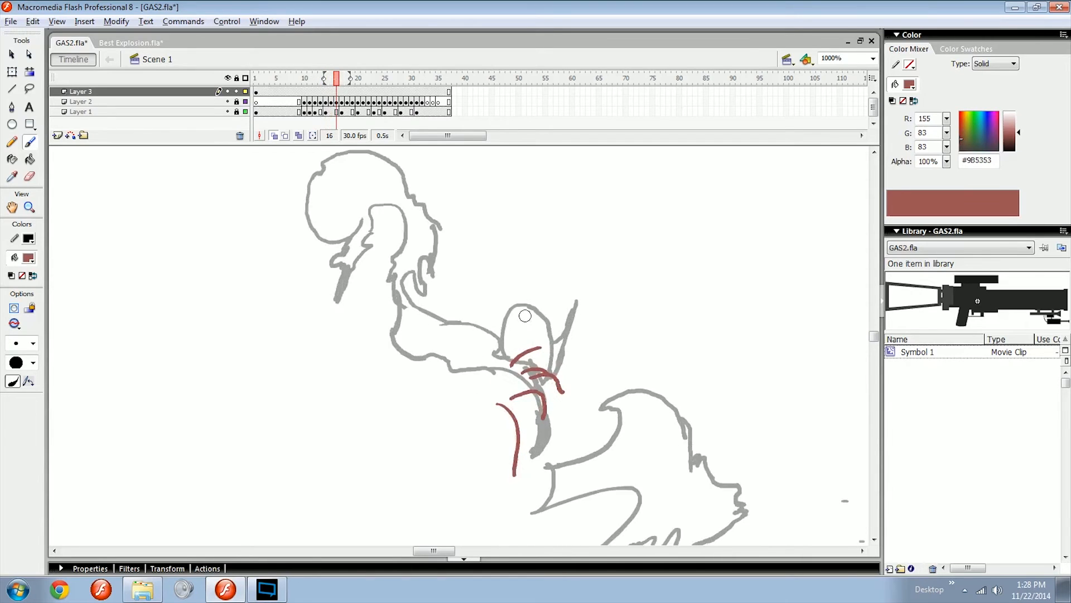
Trace the detached smoke piece's edge with red curves on successive frames from 17 to 21, and clear all the guide strokes.
{"action": "key", "text": "period"}
{"action": "key", "text": "period"}
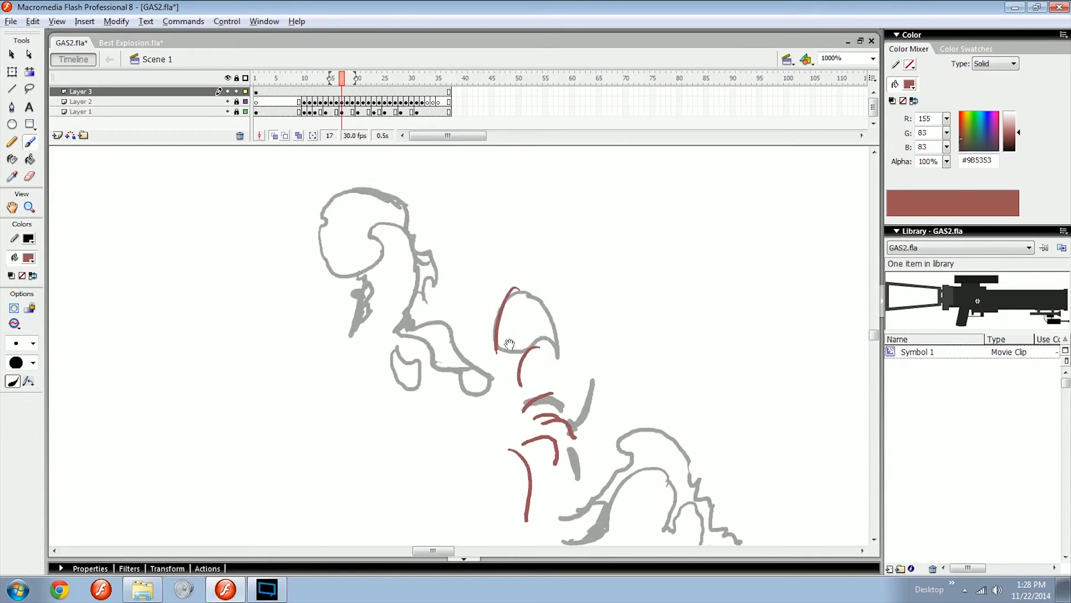
{"action": "key", "text": "period"}
{"action": "left_click_drag", "start_coordinate": [503, 244], "coordinate": [490, 284]}
{"action": "key", "text": "period"}
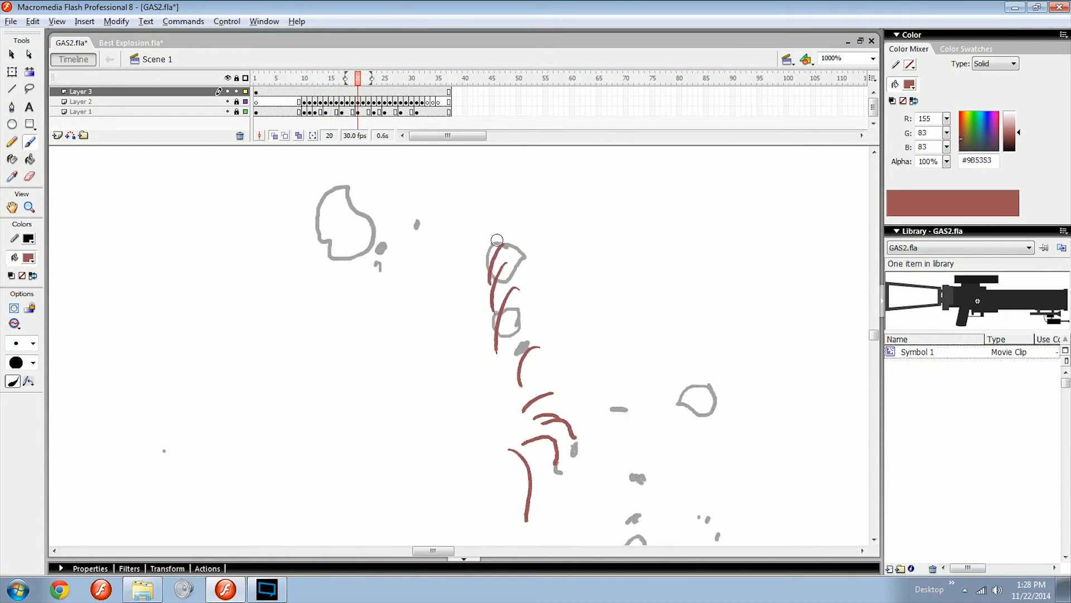
{"action": "key", "text": "period"}
{"action": "mouse_move", "coordinate": [494, 239]}
{"action": "left_mouse_down"}
{"action": "mouse_move", "coordinate": [488, 267]}
{"action": "mouse_move", "coordinate": [475, 256]}
{"action": "left_mouse_up"}
{"action": "key", "text": "period"}
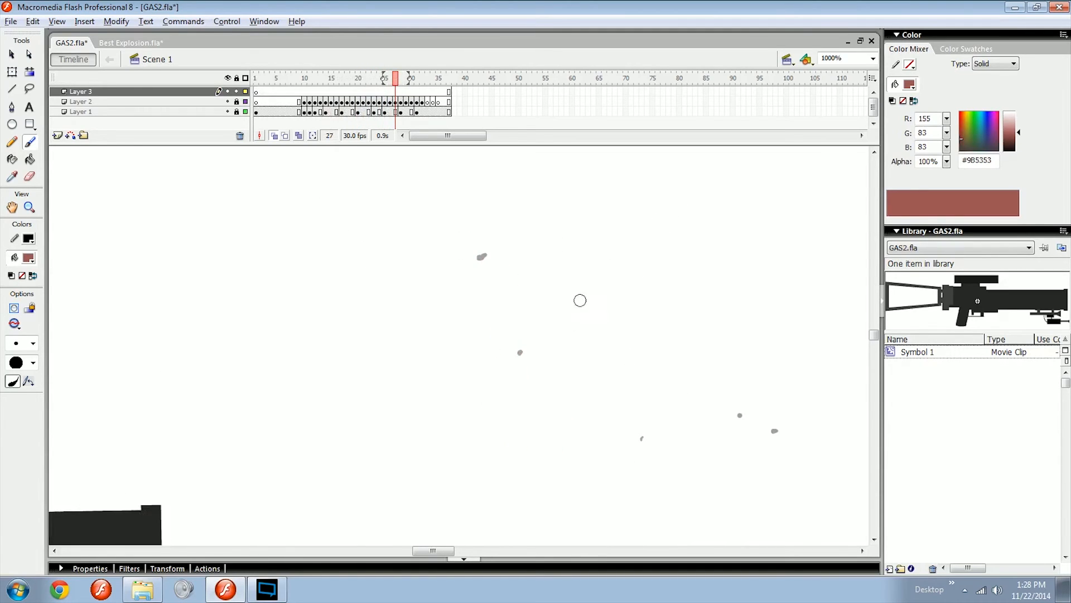
Play back the smoke animation at 500% zoom.
{"action": "key", "text": "ctrl+minus"}
{"action": "mouse_move", "coordinate": [354, 79]}
{"action": "left_mouse_down"}
{"action": "mouse_move", "coordinate": [306, 78]}
{"action": "mouse_move", "coordinate": [372, 78]}
{"action": "mouse_move", "coordinate": [306, 78]}
{"action": "mouse_move", "coordinate": [336, 78]}
{"action": "left_mouse_up"}
{"action": "key", "text": "Return"}
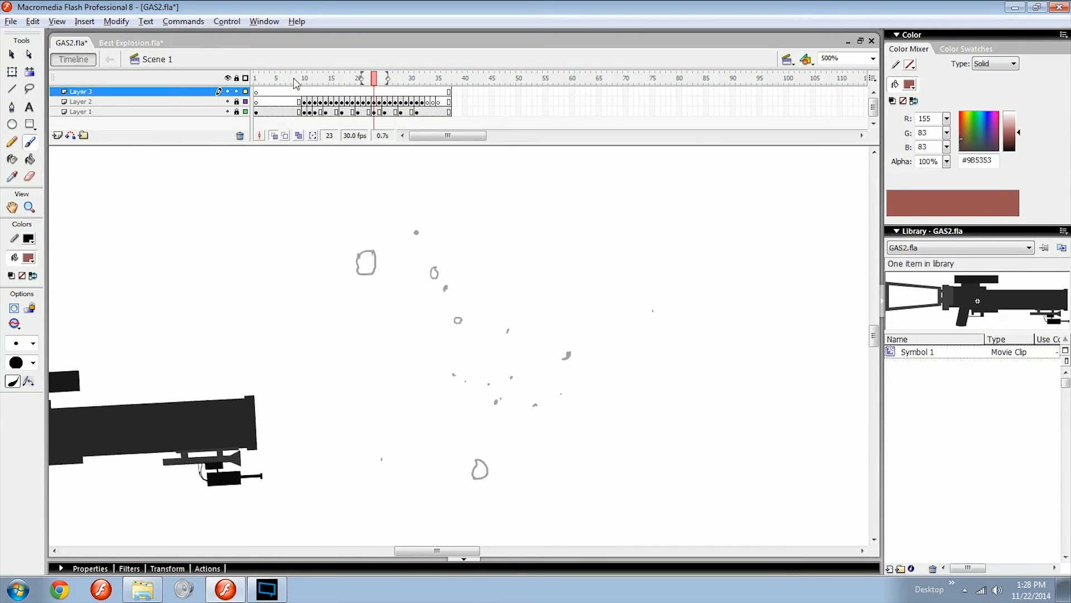
Set the brush fill to grey #A2A2A2 sampled from the smoke outline, with onion skinning on and Layer 2 active.
{"action": "double_click", "coordinate": [360, 272]}
{"action": "left_click", "coordinate": [31, 260]}
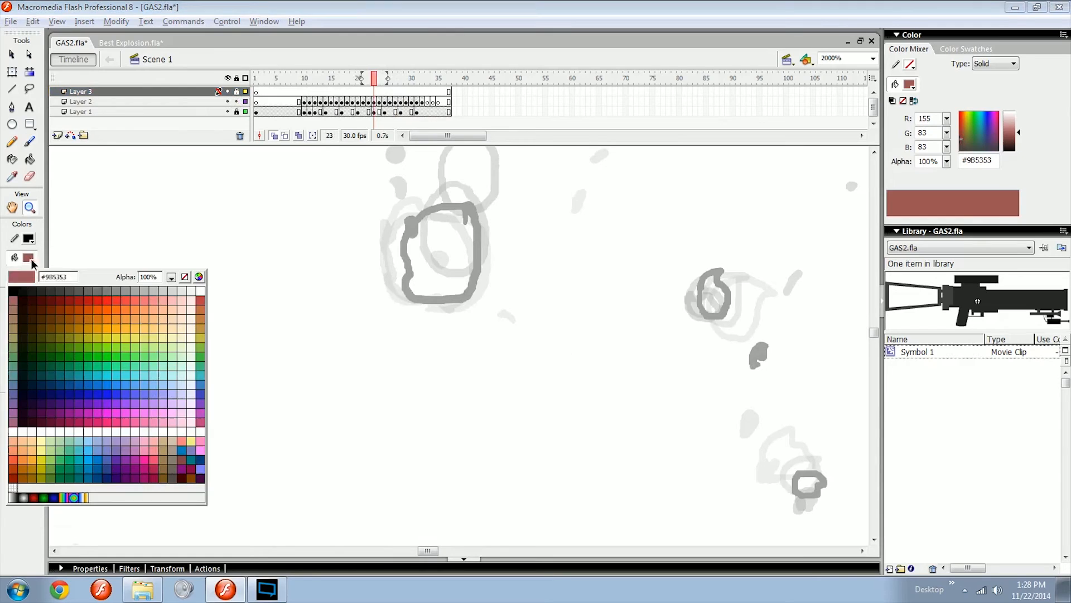
{"action": "left_click", "coordinate": [474, 297]}
{"action": "left_click", "coordinate": [486, 345]}
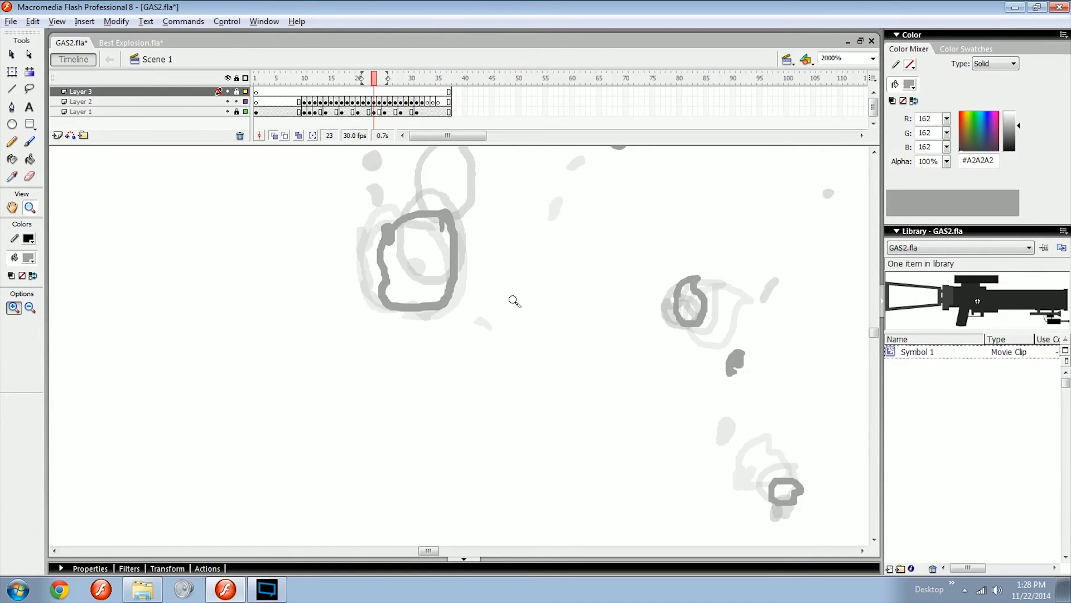
{"action": "left_click_drag", "start_coordinate": [509, 375], "coordinate": [426, 328]}
{"action": "key", "text": "ctrl+minus"}
{"action": "key", "text": "ctrl+minus"}
{"action": "left_click_drag", "start_coordinate": [490, 354], "coordinate": [409, 249]}
{"action": "key", "text": "b"}
{"action": "left_click", "coordinate": [211, 102]}
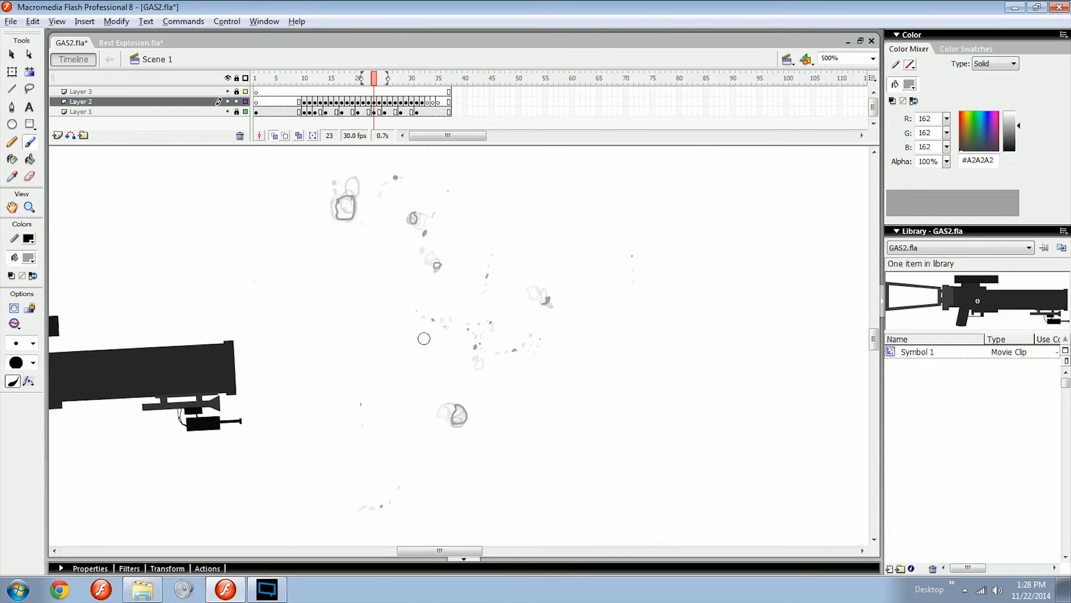
Step back and forth through frames 10 to 24 with onion skinning on to examine the spacing of the whole smoke blast.
{"action": "key", "text": "comma"}
{"action": "key", "text": "comma"}
{"action": "key", "text": "comma"}
{"action": "key", "text": "comma"}
{"action": "key", "text": "comma"}
{"action": "key", "text": "comma"}
{"action": "key", "text": "comma"}
{"action": "key", "text": "comma"}
{"action": "key", "text": "comma"}
{"action": "key", "text": "comma"}
{"action": "key", "text": "comma"}
{"action": "key", "text": "comma"}
{"action": "key", "text": "comma"}
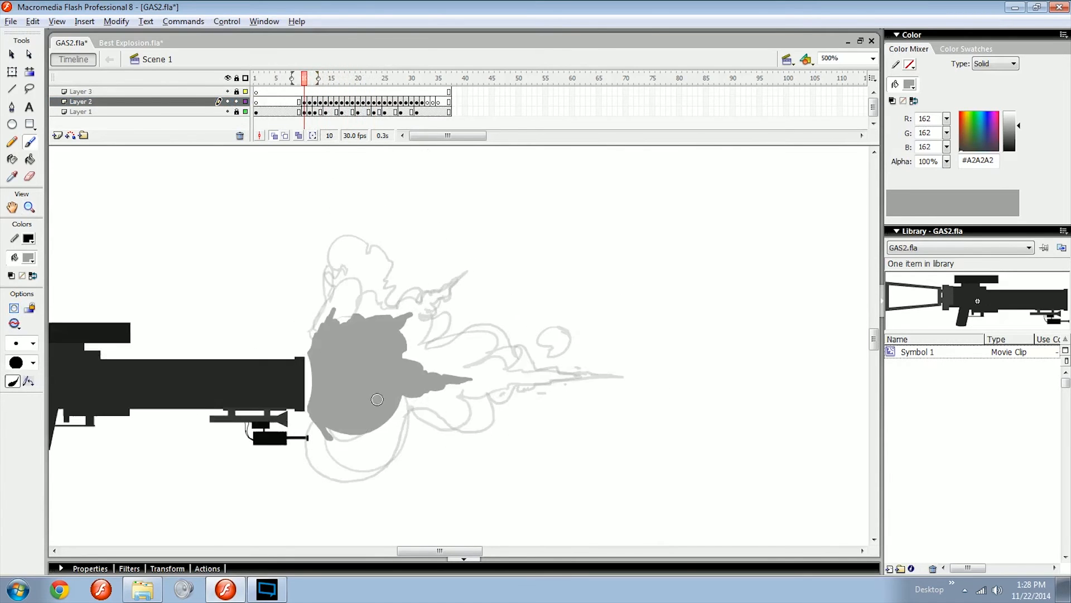
{"action": "key", "text": "period"}
{"action": "key", "text": "period"}
{"action": "key", "text": "period"}
{"action": "key", "text": "period"}
{"action": "key", "text": "period"}
{"action": "key", "text": "period"}
{"action": "key", "text": "period"}
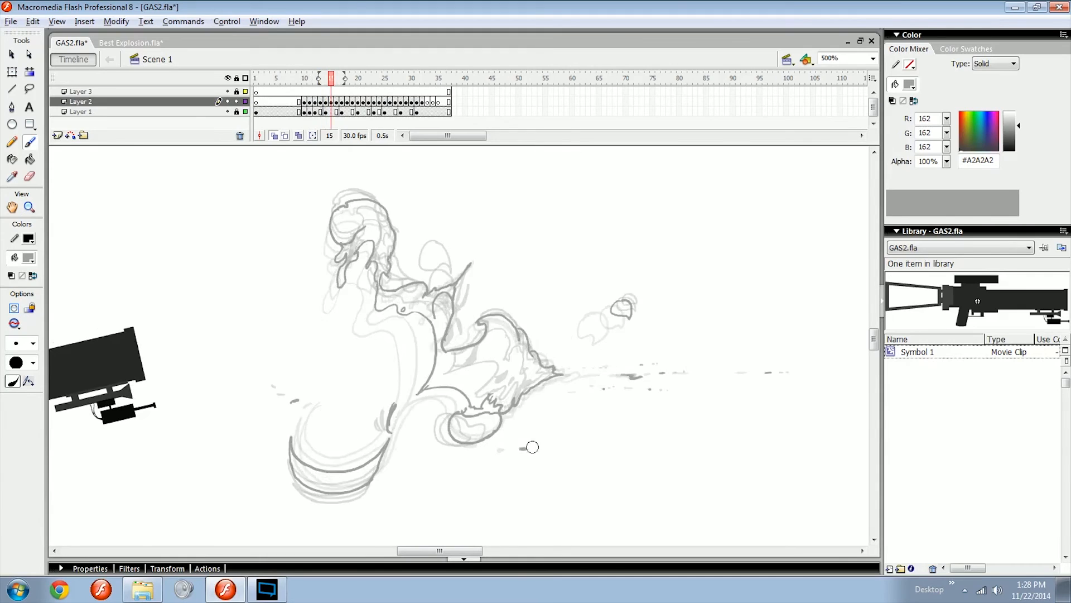
{"action": "key", "text": "period"}
{"action": "key", "text": "period"}
{"action": "key", "text": "period"}
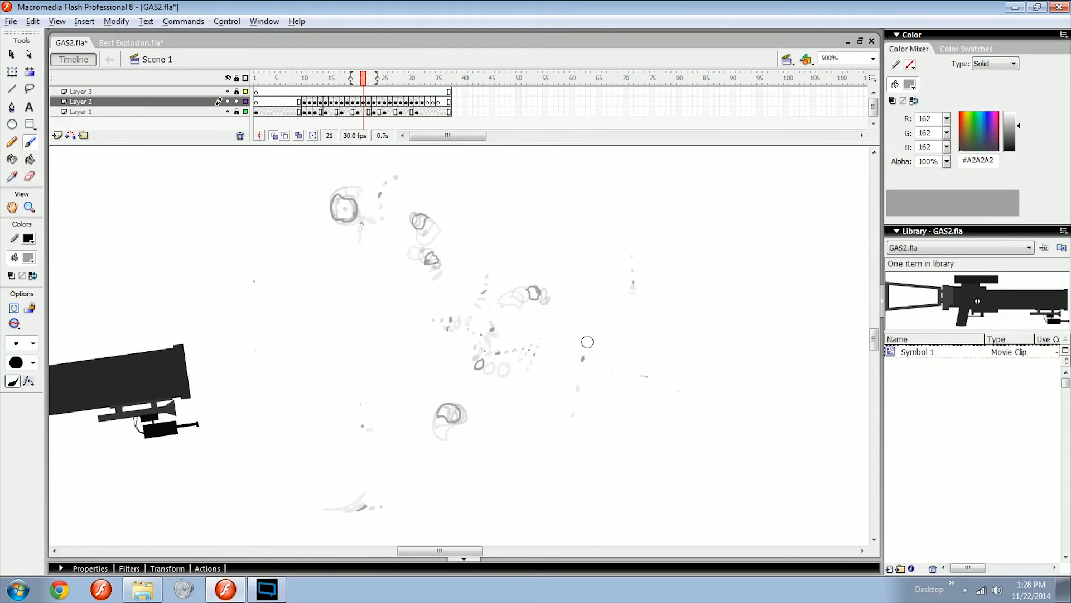
{"action": "key", "text": "period"}
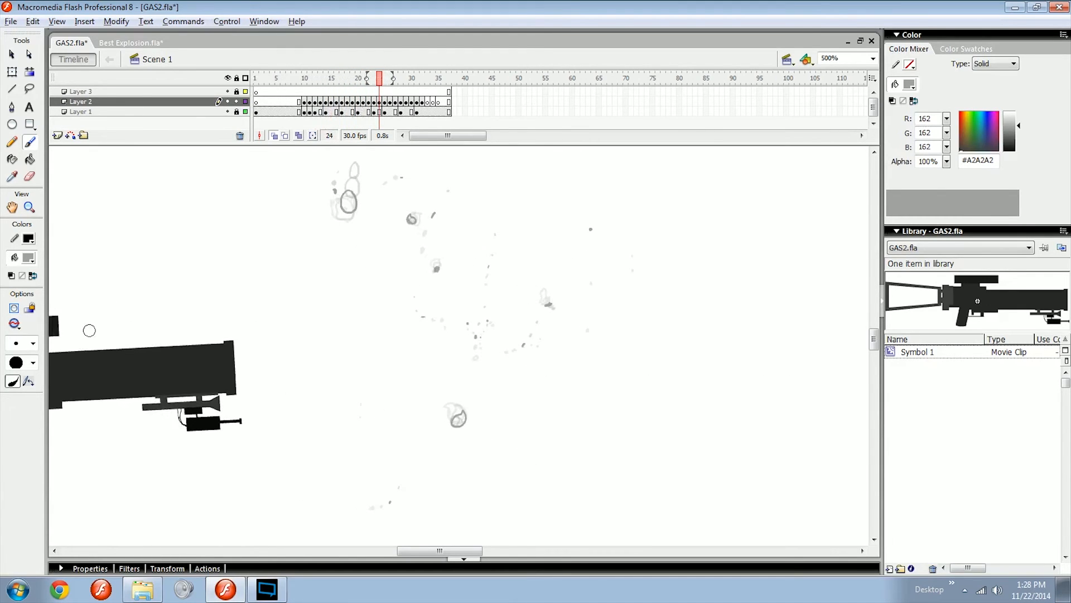
{"action": "key", "text": "comma"}
{"action": "key", "text": "comma"}
{"action": "key", "text": "comma"}
{"action": "key", "text": "comma"}
{"action": "key", "text": "comma"}
{"action": "key", "text": "comma"}
{"action": "key", "text": "comma"}
{"action": "key", "text": "comma"}
{"action": "key", "text": "comma"}
{"action": "key", "text": "comma"}
{"action": "key", "text": "comma"}
{"action": "key", "text": "comma"}
{"action": "key", "text": "comma"}
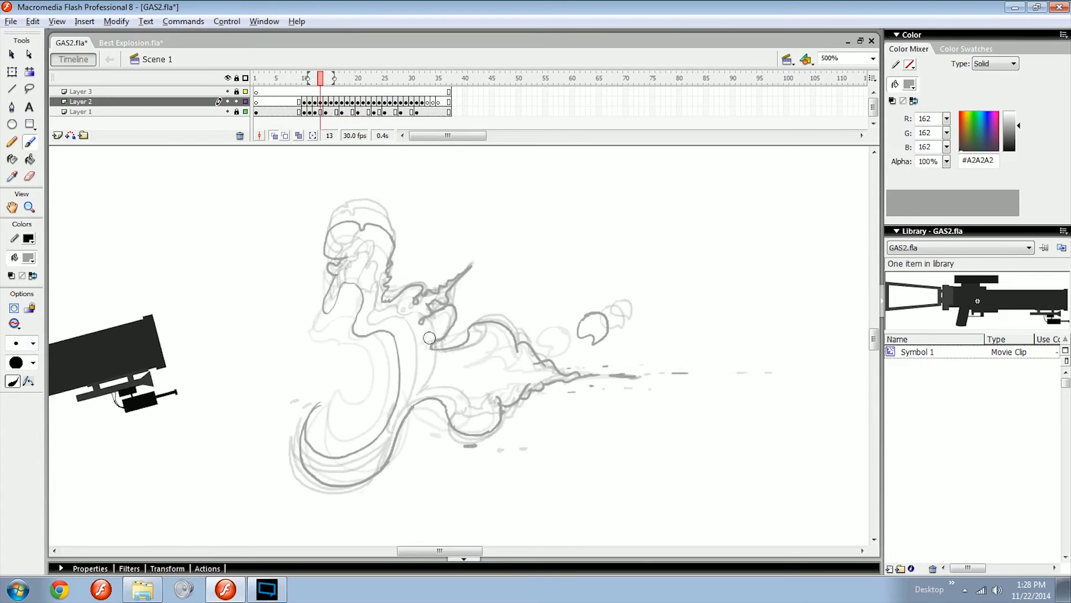
Brush a trail of small grey specks rising above the blast's upper edge on successive frames from 14 to 18.
{"action": "key", "text": "period"}
{"action": "key", "text": "period"}
{"action": "key", "text": "period"}
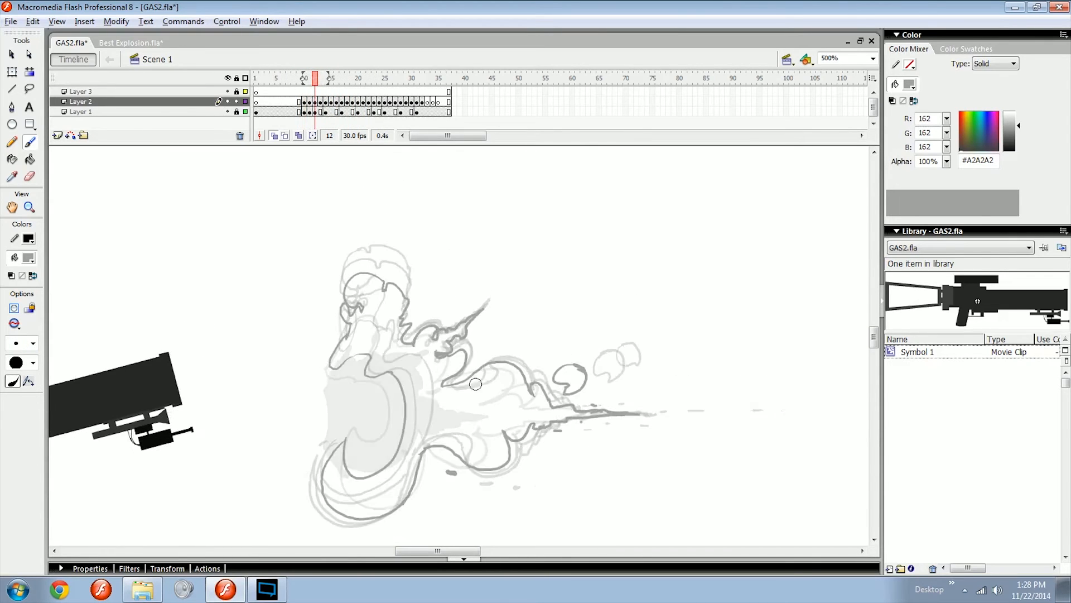
{"action": "key", "text": "period"}
{"action": "key", "text": "period"}
{"action": "key", "text": "period"}
{"action": "key", "text": "period"}
{"action": "key", "text": "period"}
{"action": "key", "text": "period"}
{"action": "key", "text": "period"}
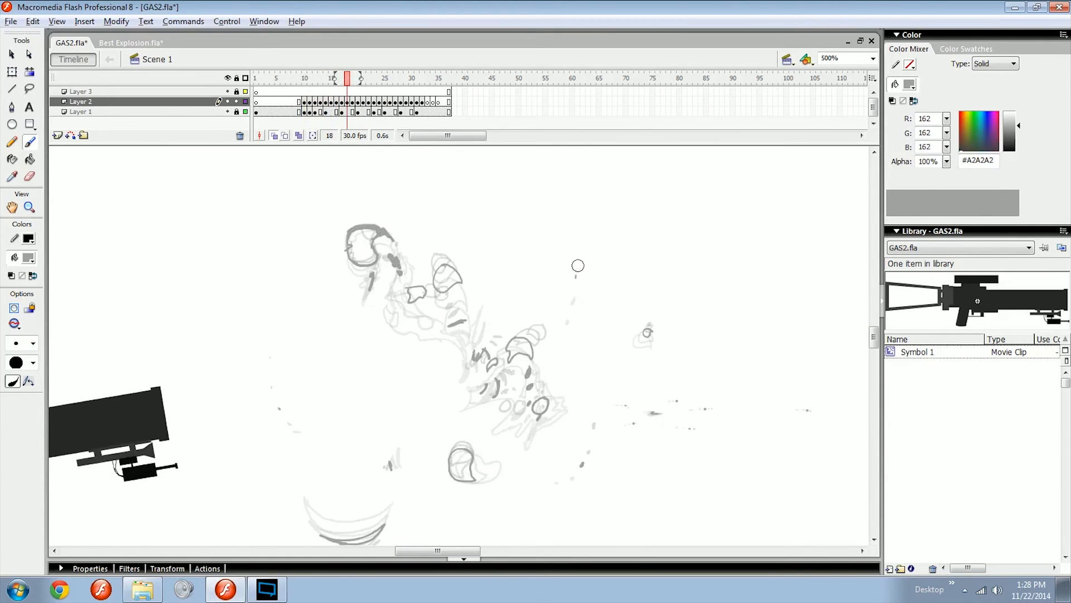
{"action": "key", "text": "comma"}
{"action": "key", "text": "comma"}
{"action": "key", "text": "comma"}
{"action": "key", "text": "comma"}
{"action": "key", "text": "comma"}
{"action": "key", "text": "comma"}
Choose a smaller brush size and dab specks trailing away from the blast's lower edge on successive frames from 11 to 21.
{"action": "left_click", "coordinate": [33, 344]}
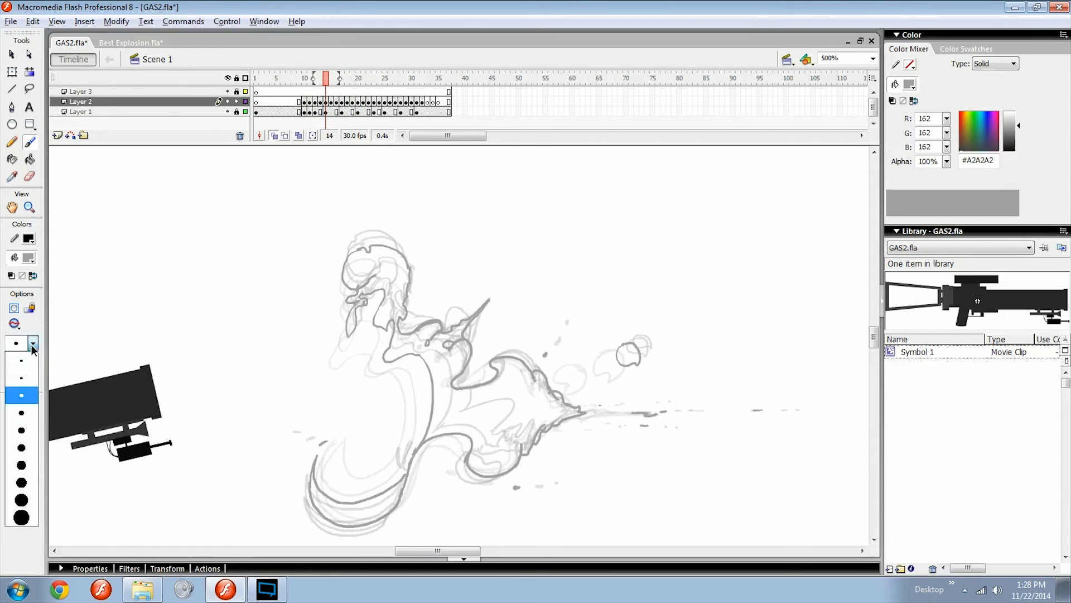
{"action": "key", "text": "comma"}
{"action": "key", "text": "comma"}
{"action": "key", "text": "comma"}
{"action": "key", "text": "comma"}
{"action": "key", "text": "period"}
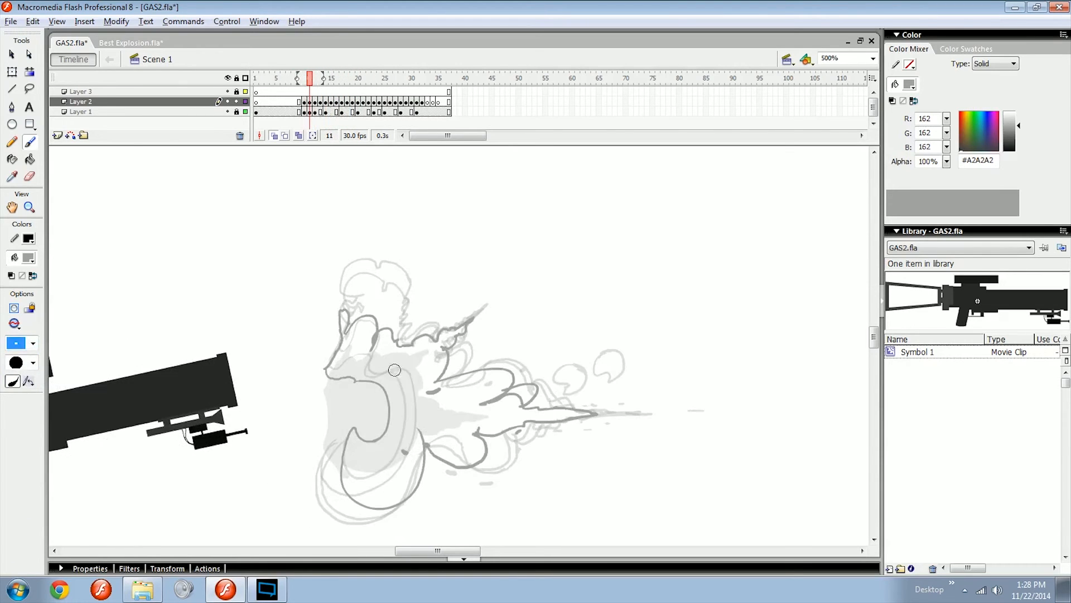
{"action": "key", "text": "period"}
{"action": "key", "text": "period"}
{"action": "key", "text": "period"}
{"action": "key", "text": "period"}
{"action": "key", "text": "period"}
{"action": "key", "text": "period"}
{"action": "key", "text": "period"}
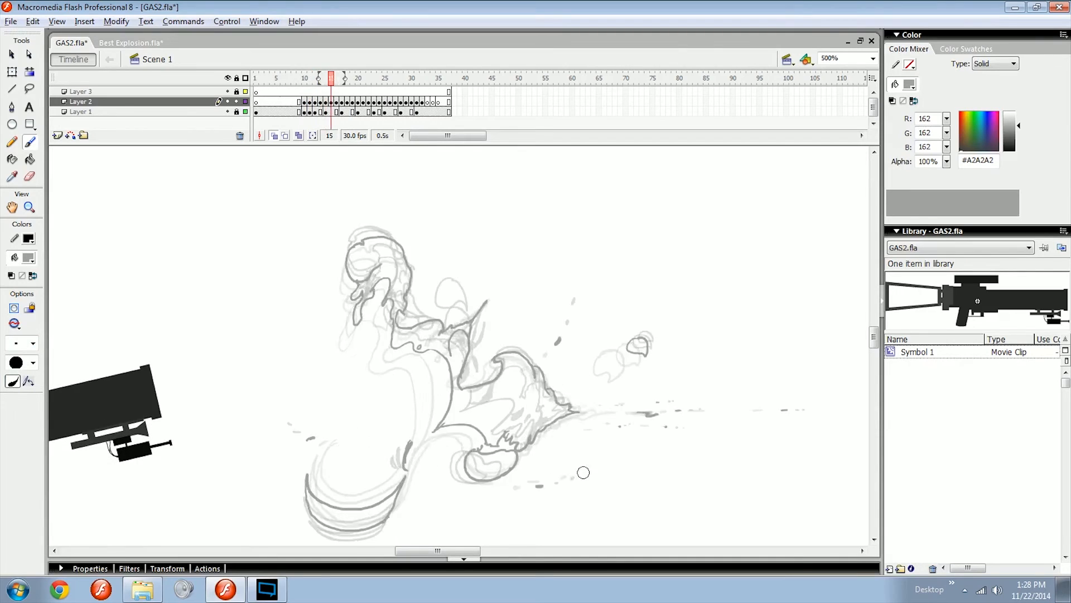
{"action": "key", "text": "period"}
{"action": "key", "text": "period"}
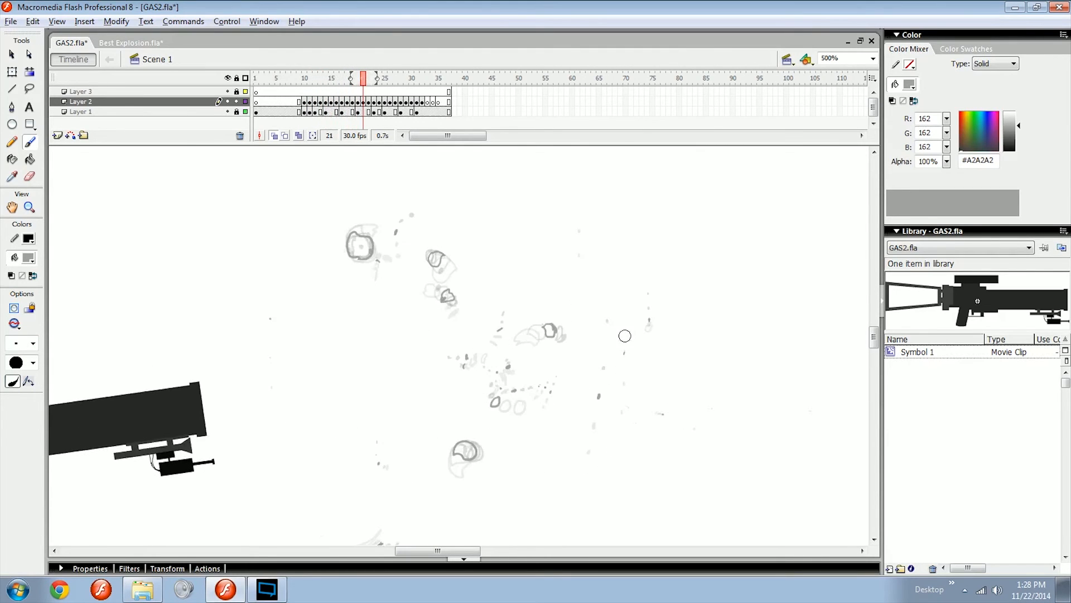
Enlarge the brush and, at 1000% zoom, dab specks drifting up from the smoke's narrow neck on frames 15 to 19.
{"action": "key", "text": "comma"}
{"action": "key", "text": "comma"}
{"action": "key", "text": "comma"}
{"action": "key", "text": "comma"}
{"action": "key", "text": "comma"}
{"action": "key", "text": "comma"}
{"action": "key", "text": "comma"}
{"action": "key", "text": "comma"}
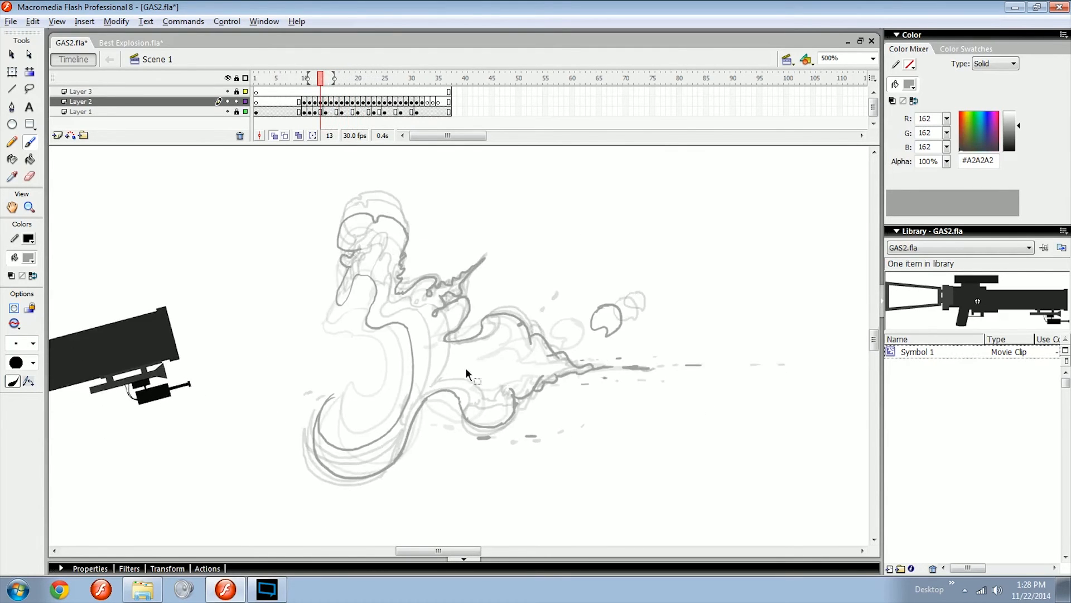
{"action": "key", "text": "ctrl+equal"}
{"action": "left_click_drag", "start_coordinate": [565, 302], "coordinate": [557, 337]}
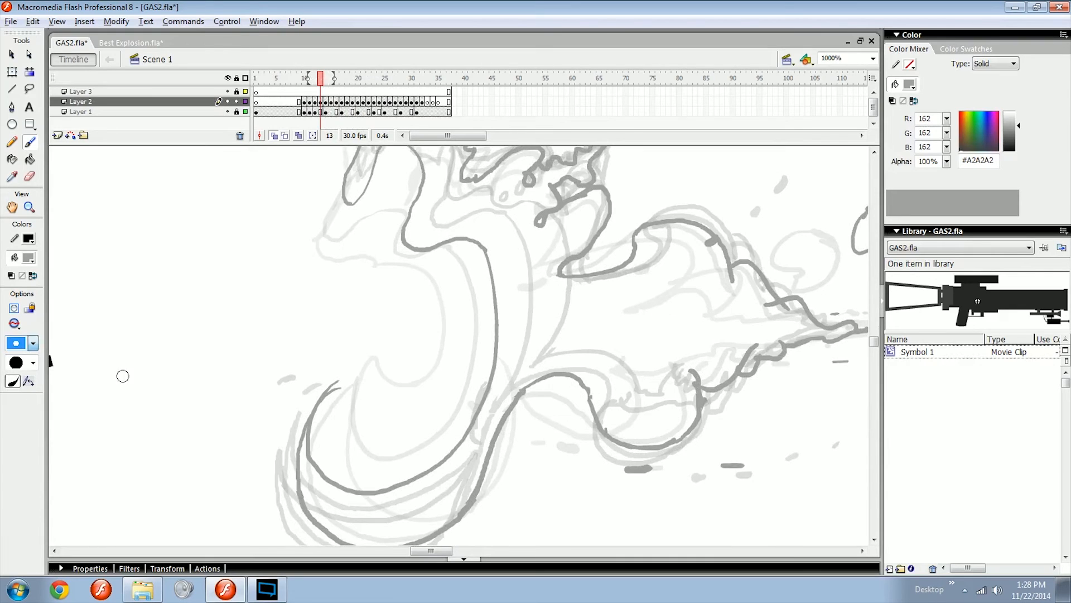
{"action": "key", "text": "period"}
{"action": "key", "text": "period"}
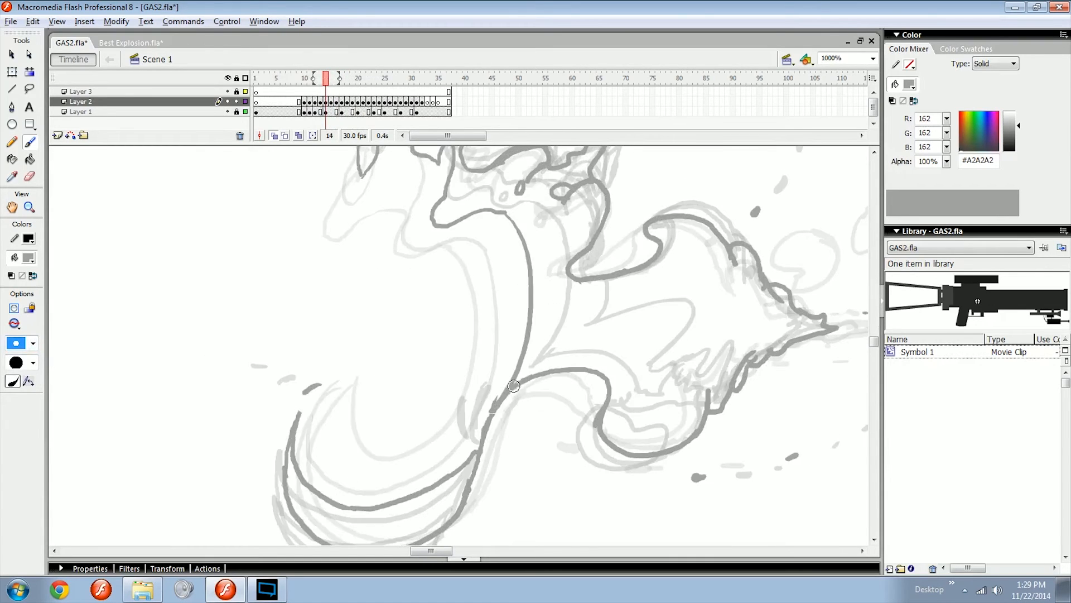
{"action": "key", "text": "period"}
{"action": "key", "text": "period"}
{"action": "key", "text": "period"}
{"action": "key", "text": "period"}
{"action": "key", "text": "period"}
{"action": "key", "text": "period"}
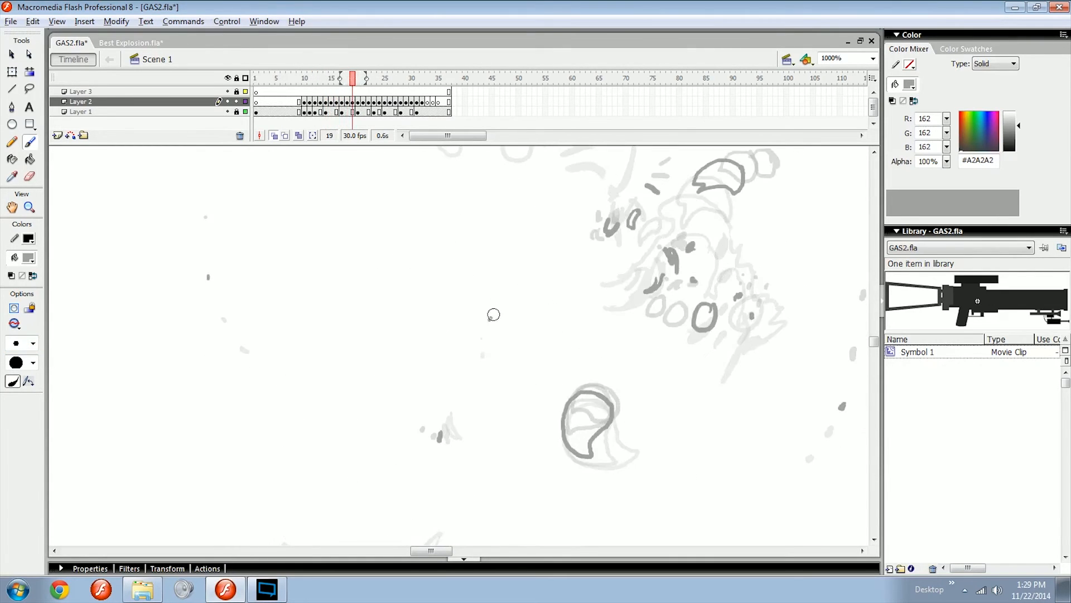
Brush a second trail of specks from the smoke's neck, curving beneath and past the detached round piece, through frame 24.
{"action": "key", "text": "comma"}
{"action": "key", "text": "comma"}
{"action": "key", "text": "comma"}
{"action": "key", "text": "comma"}
{"action": "key", "text": "comma"}
{"action": "key", "text": "comma"}
{"action": "key", "text": "comma"}
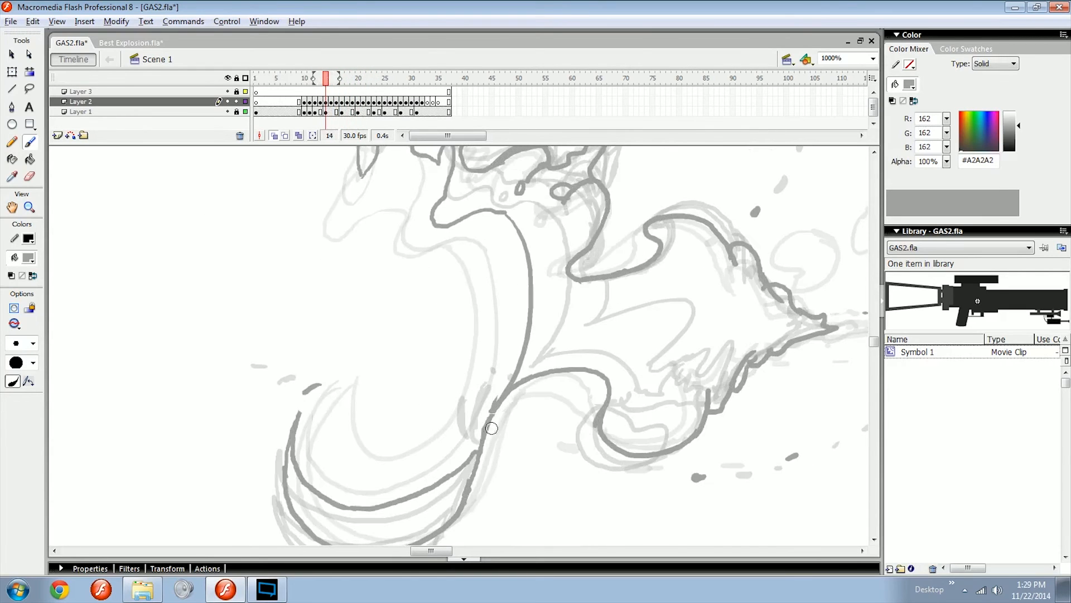
{"action": "key", "text": "period"}
{"action": "key", "text": "period"}
{"action": "key", "text": "period"}
{"action": "key", "text": "period"}
{"action": "key", "text": "period"}
{"action": "key", "text": "period"}
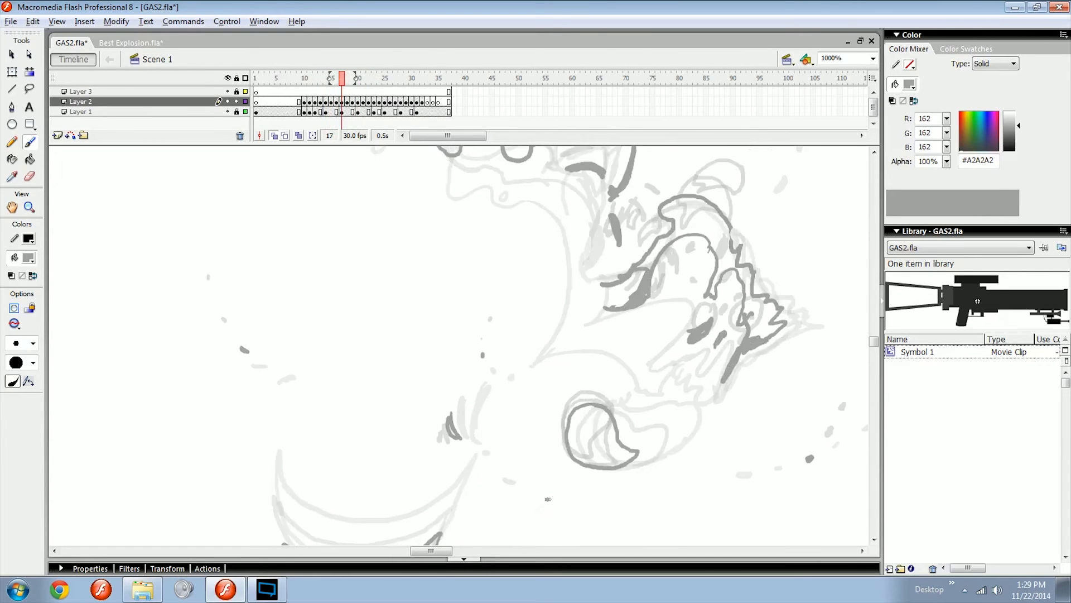
{"action": "key", "text": "period"}
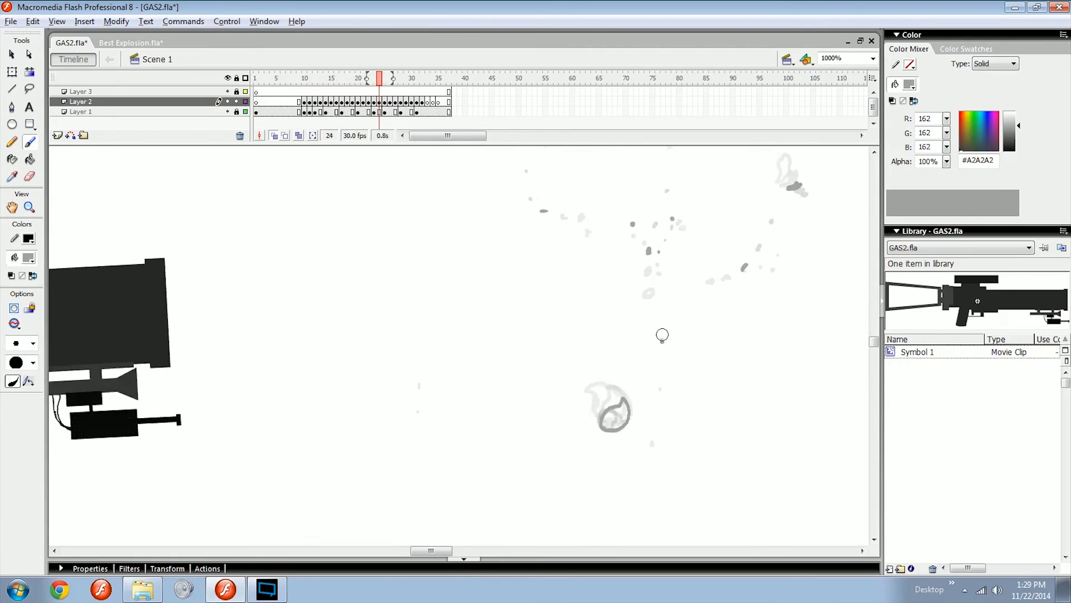
Dab tiny specks drifting off the open tip of the lower smoke crescent toward the gun on frames 15 to 21.
{"action": "key", "text": "comma"}
{"action": "key", "text": "comma"}
{"action": "key", "text": "comma"}
{"action": "key", "text": "comma"}
{"action": "key", "text": "comma"}
{"action": "key", "text": "comma"}
{"action": "key", "text": "comma"}
{"action": "key", "text": "comma"}
{"action": "key", "text": "comma"}
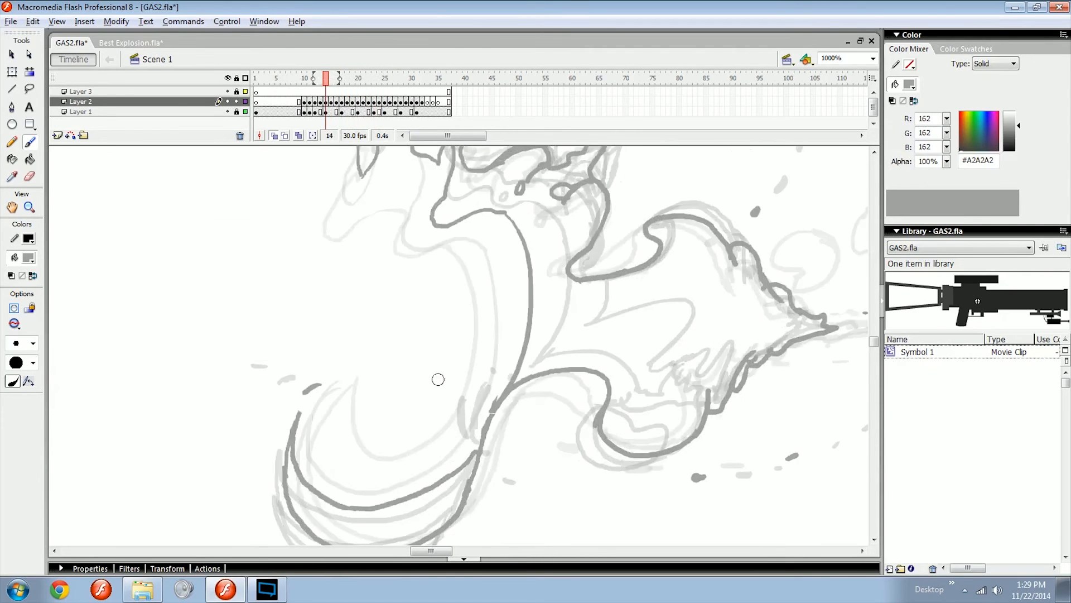
{"action": "key", "text": "comma"}
{"action": "left_click_drag", "start_coordinate": [328, 397], "coordinate": [443, 407]}
{"action": "key", "text": "period"}
{"action": "key", "text": "period"}
{"action": "key", "text": "period"}
{"action": "key", "text": "period"}
{"action": "key", "text": "period"}
{"action": "key", "text": "period"}
{"action": "key", "text": "period"}
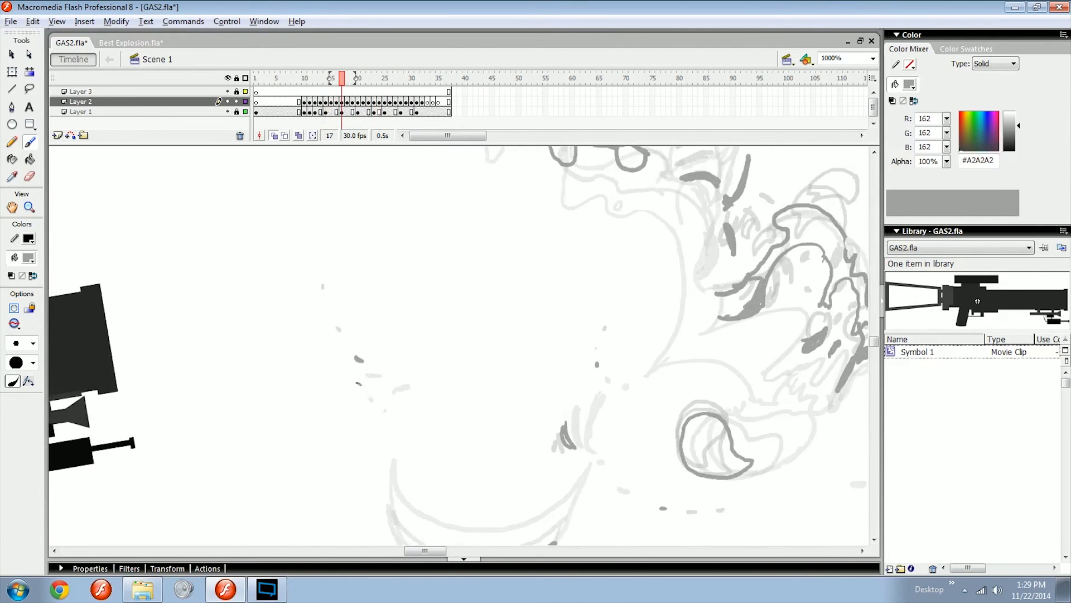
Brush another trail of specks shooting upward beyond the smoke's pointed upper spike on successive frames from 13 to 16.
{"action": "key", "text": "comma"}
{"action": "key", "text": "comma"}
{"action": "key", "text": "comma"}
{"action": "key", "text": "comma"}
{"action": "key", "text": "comma"}
{"action": "key", "text": "comma"}
{"action": "key", "text": "comma"}
{"action": "key", "text": "comma"}
{"action": "key", "text": "comma"}
{"action": "key", "text": "comma"}
{"action": "key", "text": "comma"}
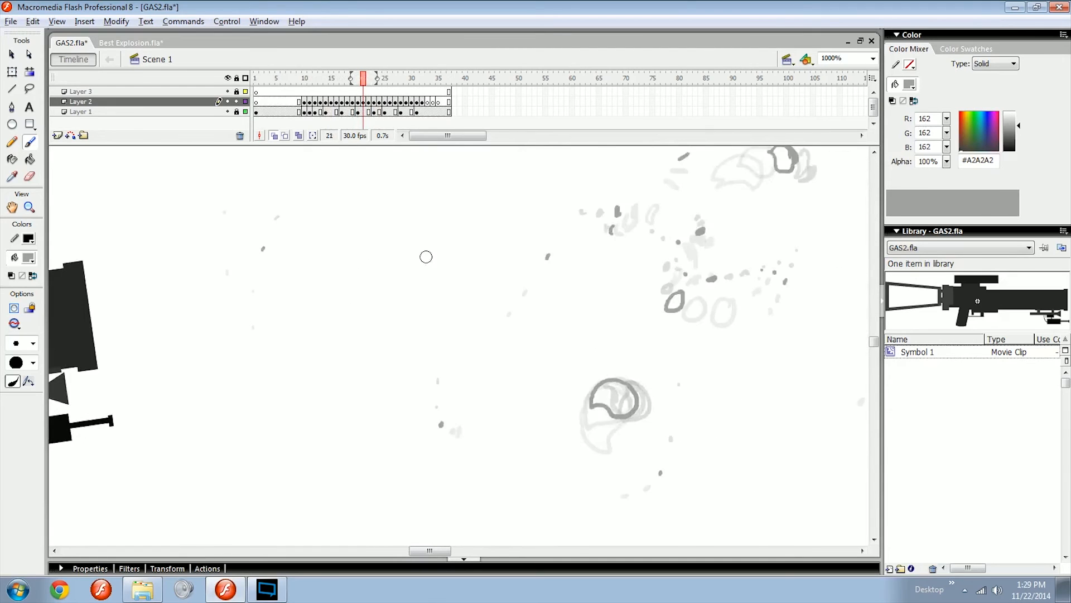
{"action": "mouse_move", "coordinate": [531, 363]}
{"action": "left_mouse_down"}
{"action": "mouse_move", "coordinate": [602, 314]}
{"action": "mouse_move", "coordinate": [505, 396]}
{"action": "left_mouse_up"}
{"action": "key", "text": "comma"}
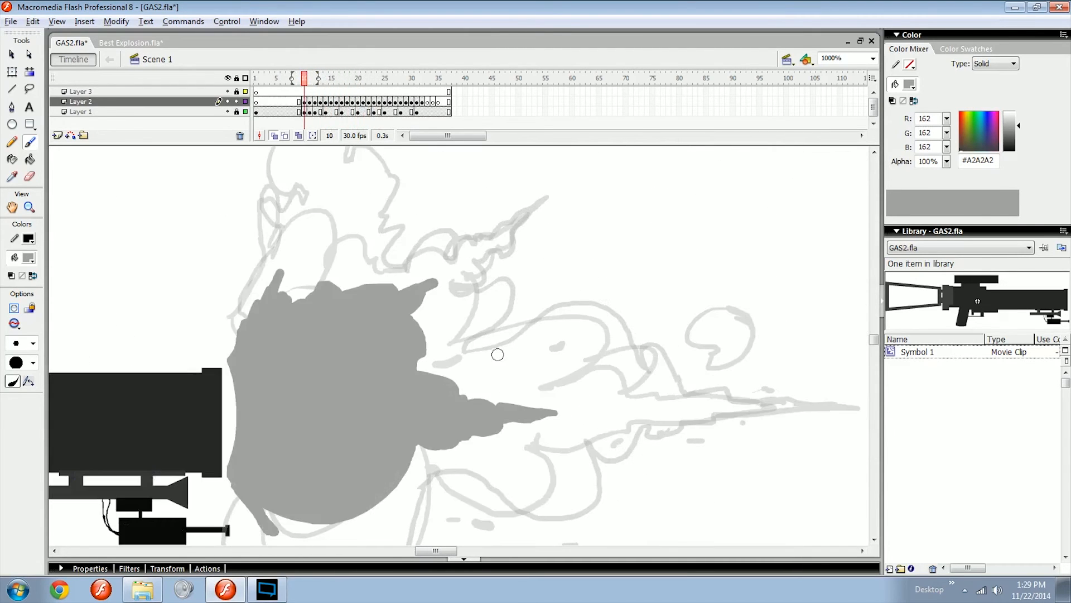
{"action": "key", "text": "period"}
{"action": "left_click_drag", "start_coordinate": [504, 342], "coordinate": [500, 420]}
{"action": "key", "text": "period"}
{"action": "left_click_drag", "start_coordinate": [504, 363], "coordinate": [468, 396]}
{"action": "key", "text": "period"}
{"action": "key", "text": "period"}
{"action": "key", "text": "period"}
{"action": "key", "text": "period"}
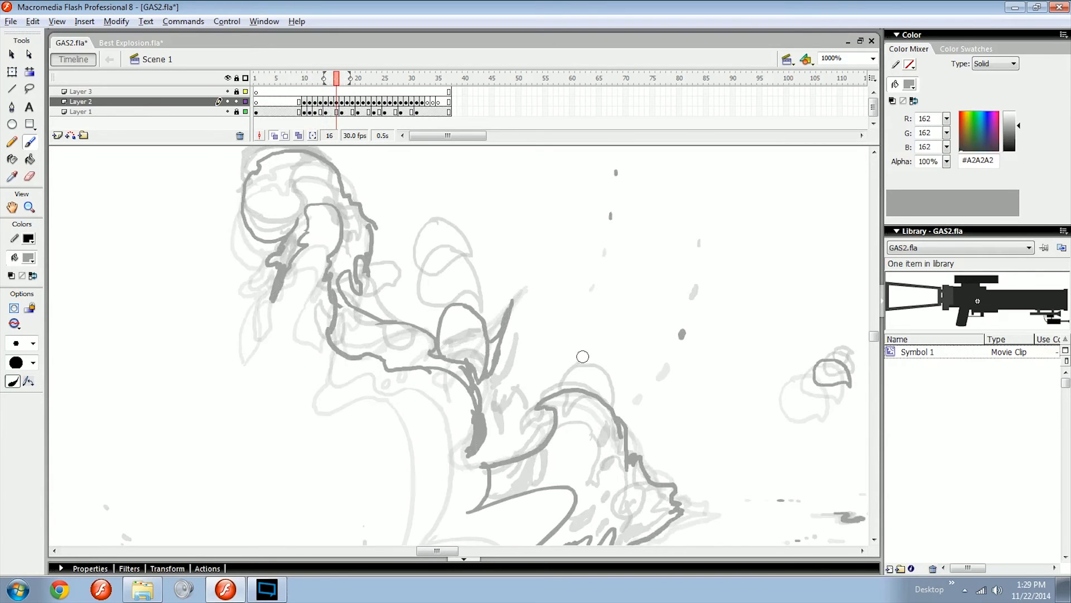
Brush a trail of specks rising through the hollow under the tall smoke curl on frames 13 to 17.
{"action": "left_click_drag", "start_coordinate": [582, 356], "coordinate": [531, 330]}
{"action": "key", "text": "comma"}
{"action": "key", "text": "comma"}
{"action": "key", "text": "comma"}
{"action": "left_click_drag", "start_coordinate": [427, 499], "coordinate": [407, 392]}
{"action": "key", "text": "comma"}
{"action": "key", "text": "period"}
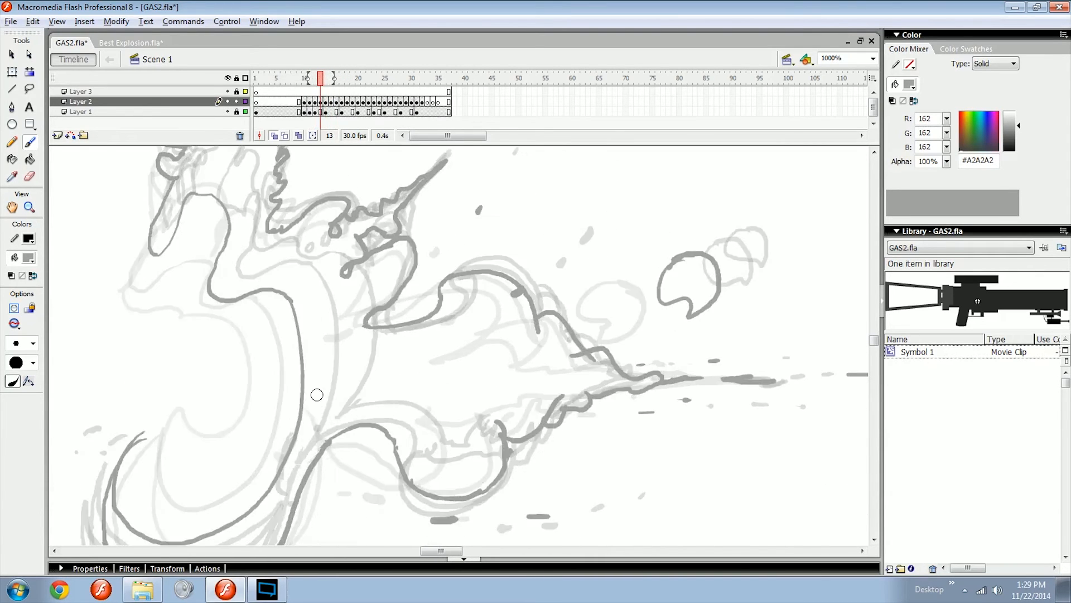
{"action": "left_click_drag", "start_coordinate": [313, 393], "coordinate": [486, 411]}
{"action": "key", "text": "comma"}
{"action": "mouse_move", "coordinate": [410, 318]}
{"action": "left_mouse_down"}
{"action": "mouse_move", "coordinate": [411, 335]}
{"action": "mouse_move", "coordinate": [440, 346]}
{"action": "mouse_move", "coordinate": [425, 401]}
{"action": "left_mouse_up"}
{"action": "key", "text": "period"}
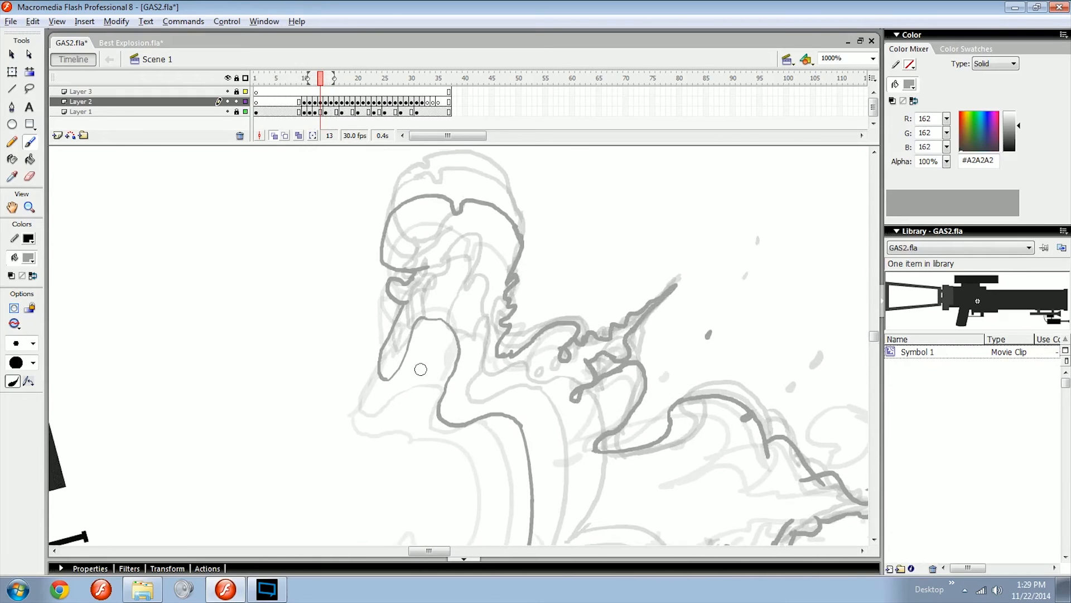
{"action": "key", "text": "period"}
{"action": "key", "text": "period"}
{"action": "key", "text": "period"}
{"action": "key", "text": "period"}
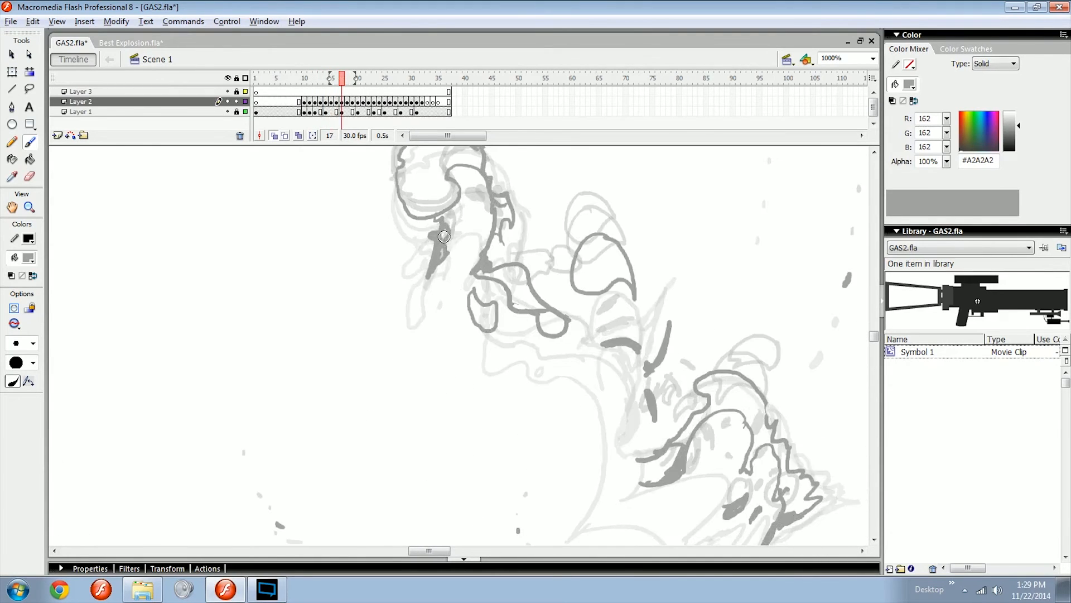
Add a second trail of specks in the hollow under the tall smoke curl, next to its stem, around frames 13 to 15.
{"action": "key", "text": "comma"}
{"action": "key", "text": "comma"}
{"action": "key", "text": "comma"}
{"action": "key", "text": "comma"}
{"action": "key", "text": "comma"}
{"action": "key", "text": "period"}
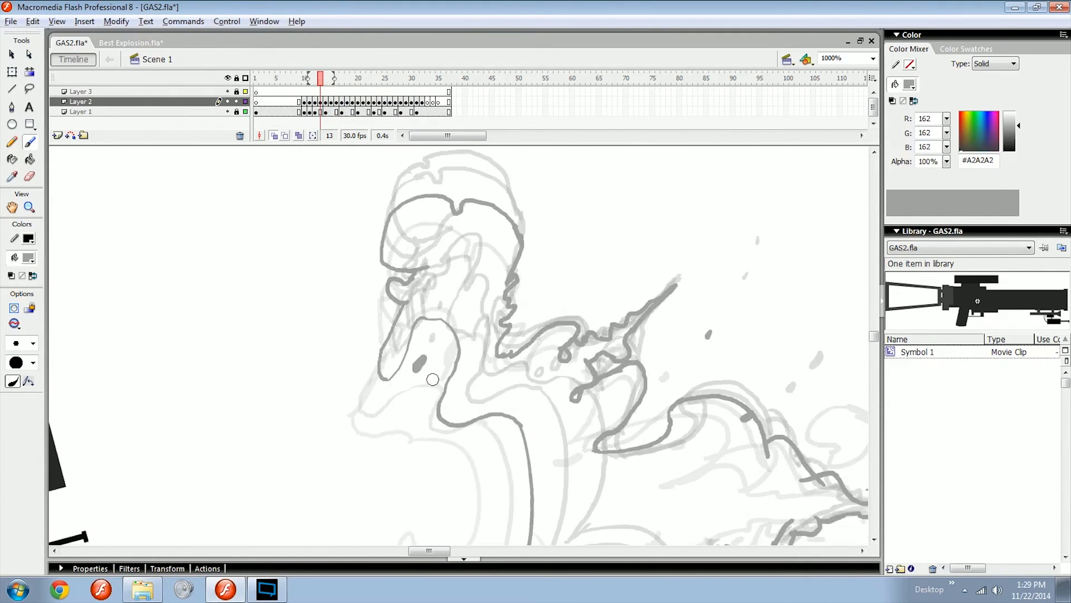
{"action": "key", "text": "period"}
{"action": "key", "text": "period"}
{"action": "key", "text": "period"}
{"action": "key", "text": "period"}
{"action": "key", "text": "comma"}
{"action": "key", "text": "comma"}
{"action": "key", "text": "comma"}
{"action": "key", "text": "comma"}
{"action": "key", "text": "comma"}
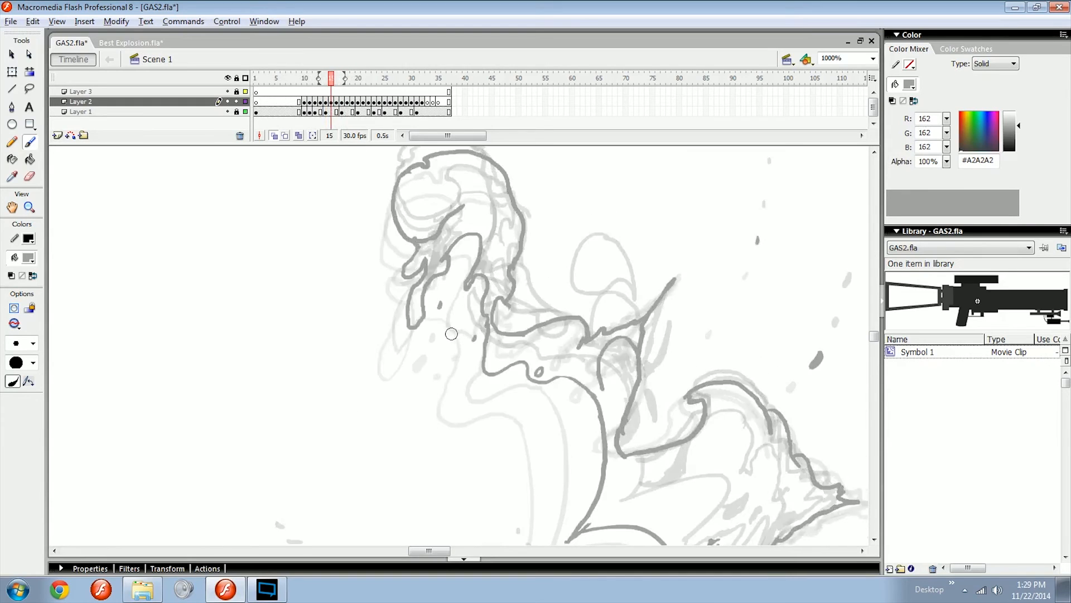
Brush specks that leave the hollow of the tall smoke curl and drift outward past its rounded head through frame 20.
{"action": "key", "text": "period"}
{"action": "key", "text": "period"}
{"action": "key", "text": "period"}
{"action": "key", "text": "period"}
{"action": "key", "text": "period"}
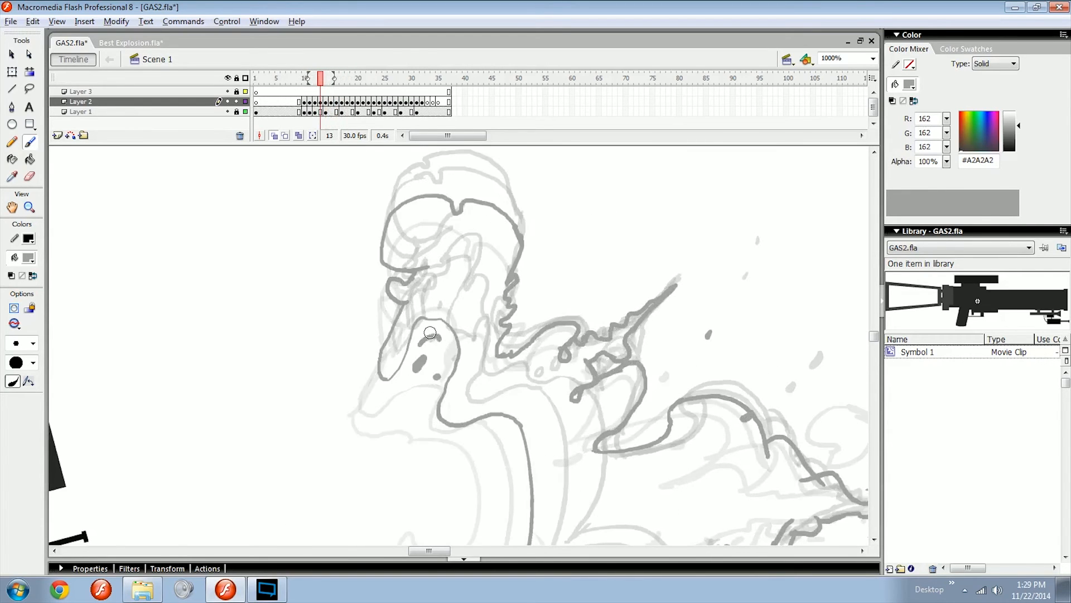
{"action": "key", "text": "period"}
{"action": "key", "text": "period"}
{"action": "key", "text": "period"}
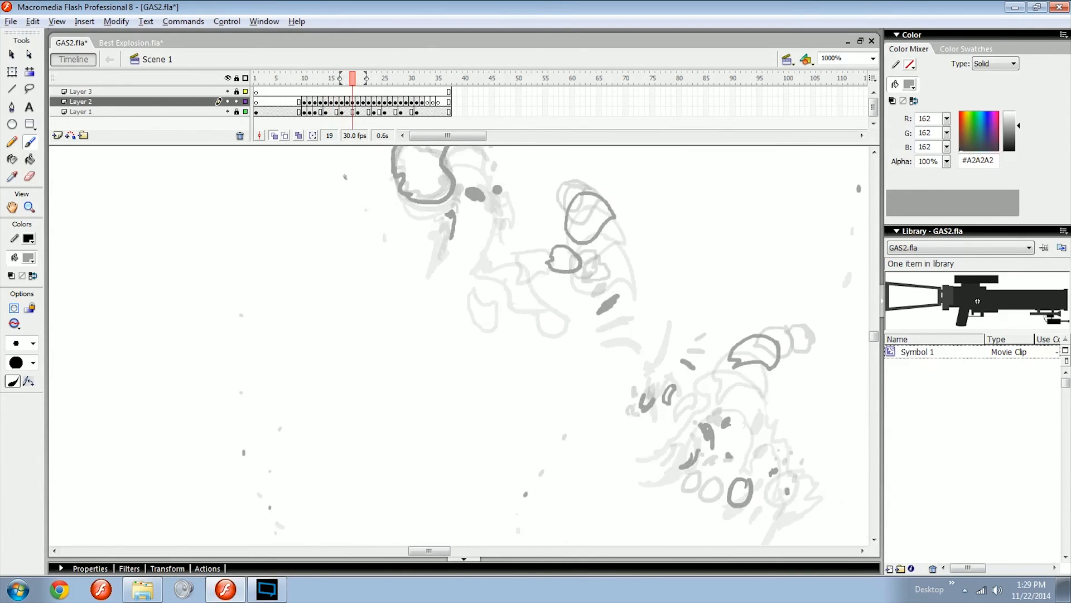
{"action": "key", "text": "comma"}
{"action": "key", "text": "comma"}
{"action": "key", "text": "comma"}
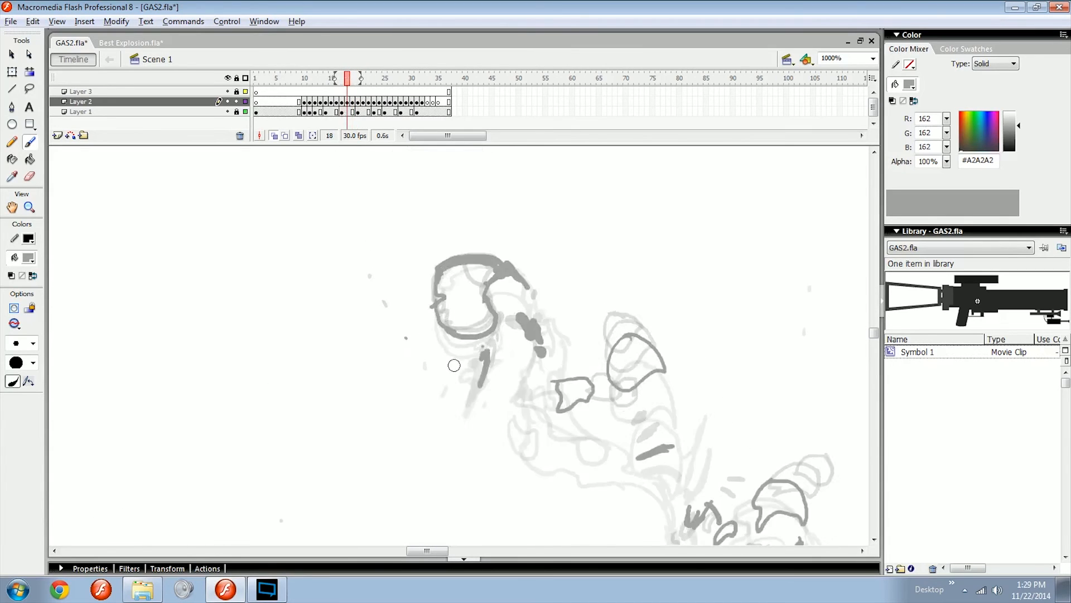
{"action": "key", "text": "period"}
{"action": "key", "text": "period"}
{"action": "key", "text": "period"}
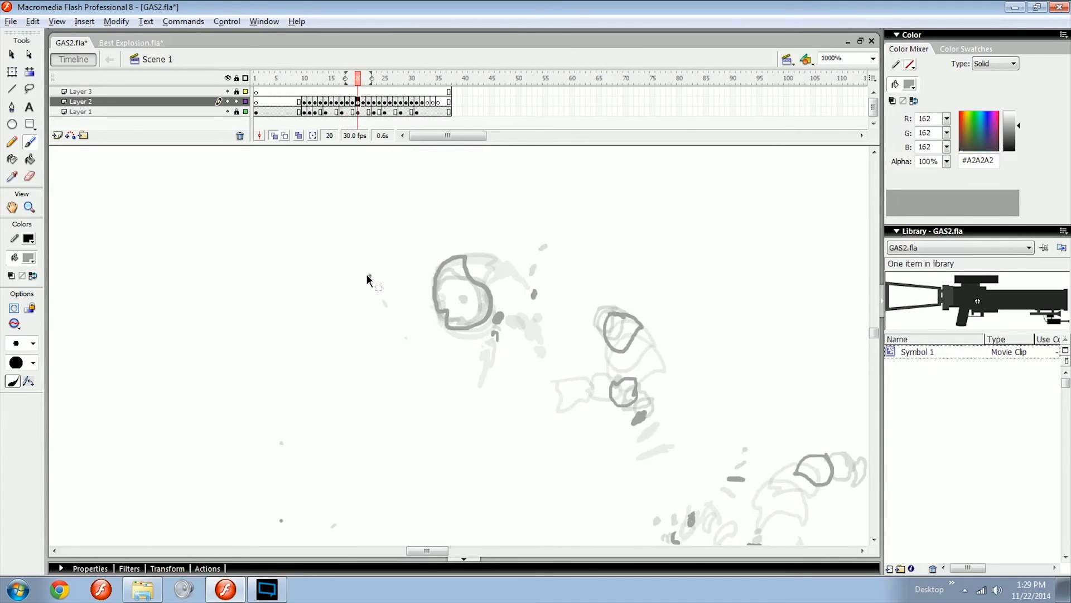
Brush a trail of specks rising past the forward side of the tall smoke curl's head through frame 22.
{"action": "key", "text": "comma"}
{"action": "key", "text": "comma"}
{"action": "key", "text": "comma"}
{"action": "key", "text": "comma"}
{"action": "key", "text": "comma"}
{"action": "key", "text": "comma"}
{"action": "key", "text": "comma"}
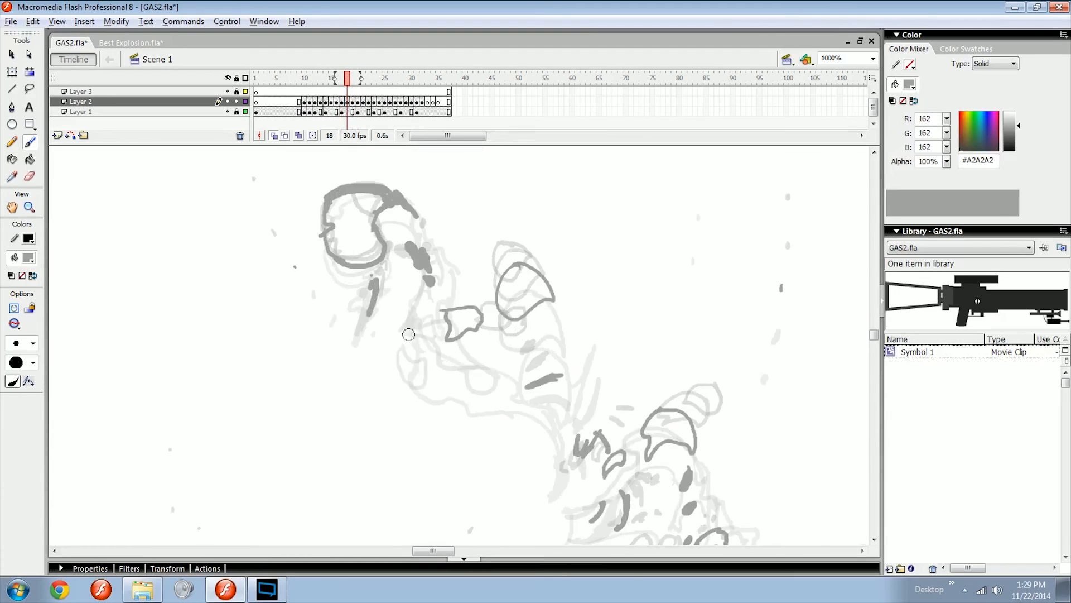
{"action": "key", "text": "period"}
{"action": "key", "text": "period"}
{"action": "key", "text": "period"}
{"action": "key", "text": "period"}
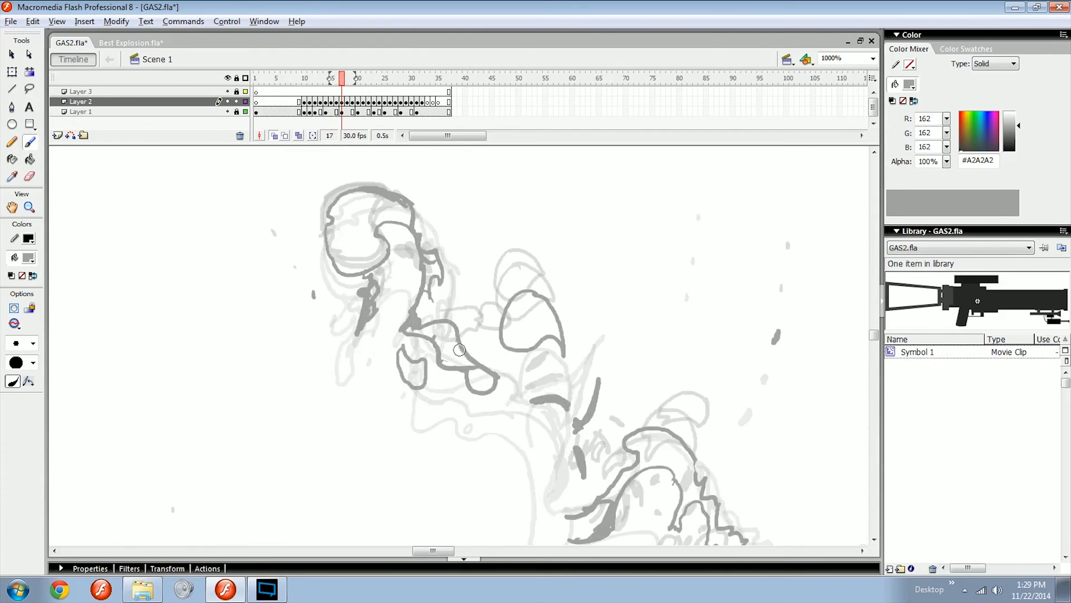
{"action": "key", "text": "comma"}
{"action": "key", "text": "comma"}
{"action": "key", "text": "period"}
{"action": "key", "text": "period"}
{"action": "key", "text": "period"}
{"action": "key", "text": "period"}
{"action": "key", "text": "period"}
{"action": "key", "text": "period"}
{"action": "key", "text": "period"}
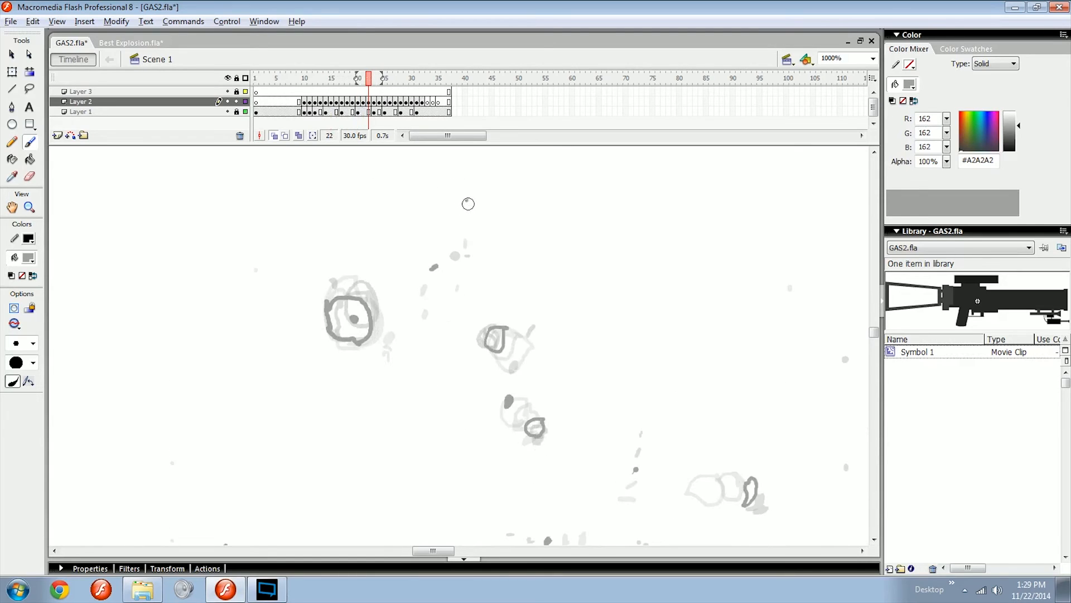
Brush a trail of specks shooting up from the back of the tall smoke curl to high above its head through frame 22.
{"action": "scroll", "coordinate": [465, 288], "scroll_direction": "up", "scroll_amount": 3}
{"action": "key", "text": "comma"}
{"action": "key", "text": "comma"}
{"action": "key", "text": "comma"}
{"action": "key", "text": "comma"}
{"action": "key", "text": "comma"}
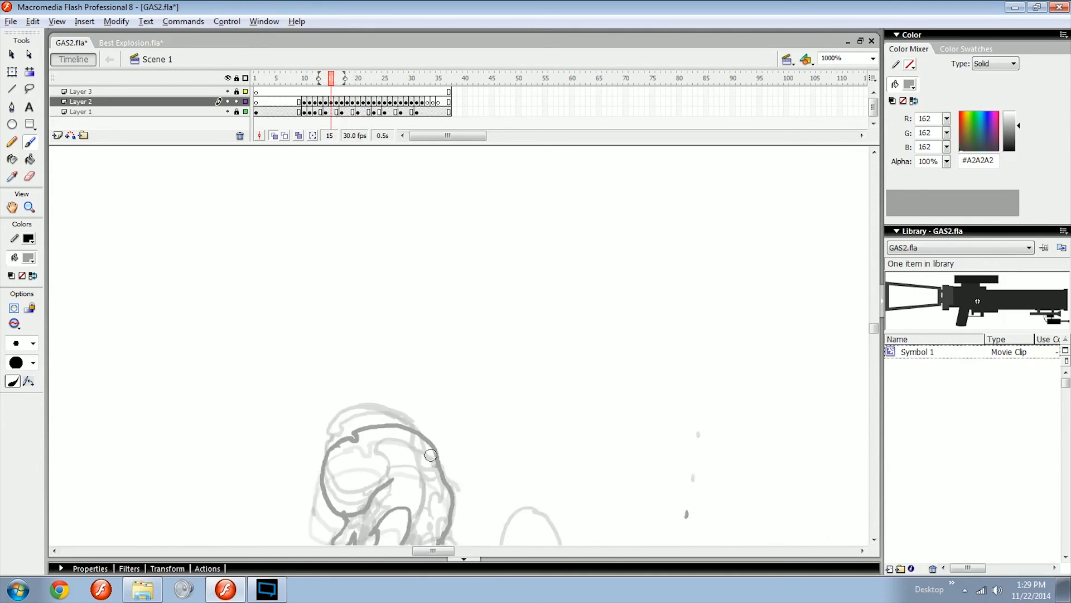
{"action": "key", "text": "period"}
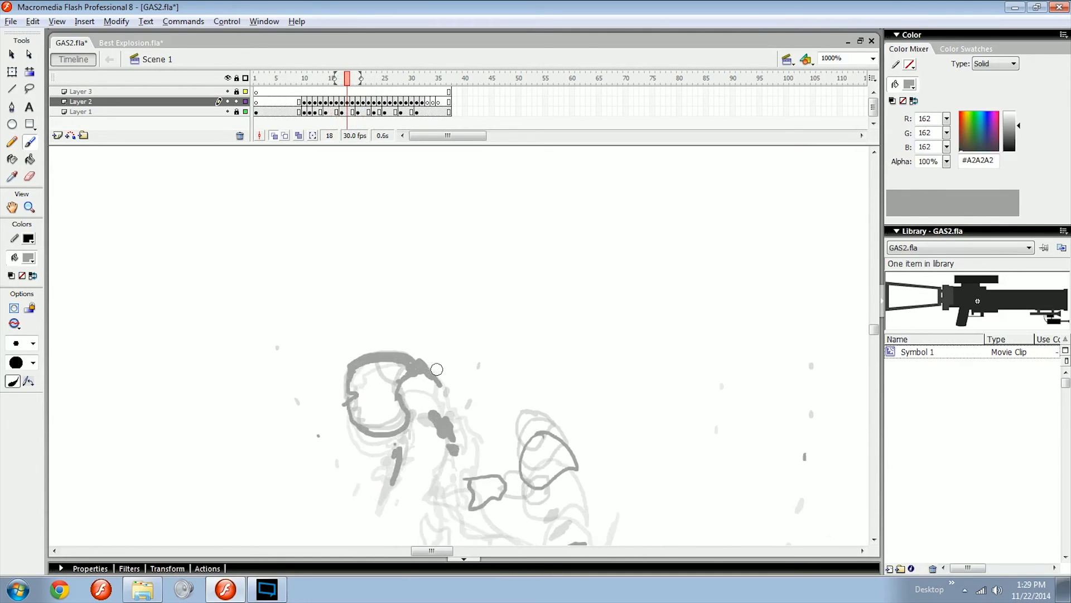
{"action": "key", "text": "period"}
{"action": "key", "text": "period"}
{"action": "key", "text": "period"}
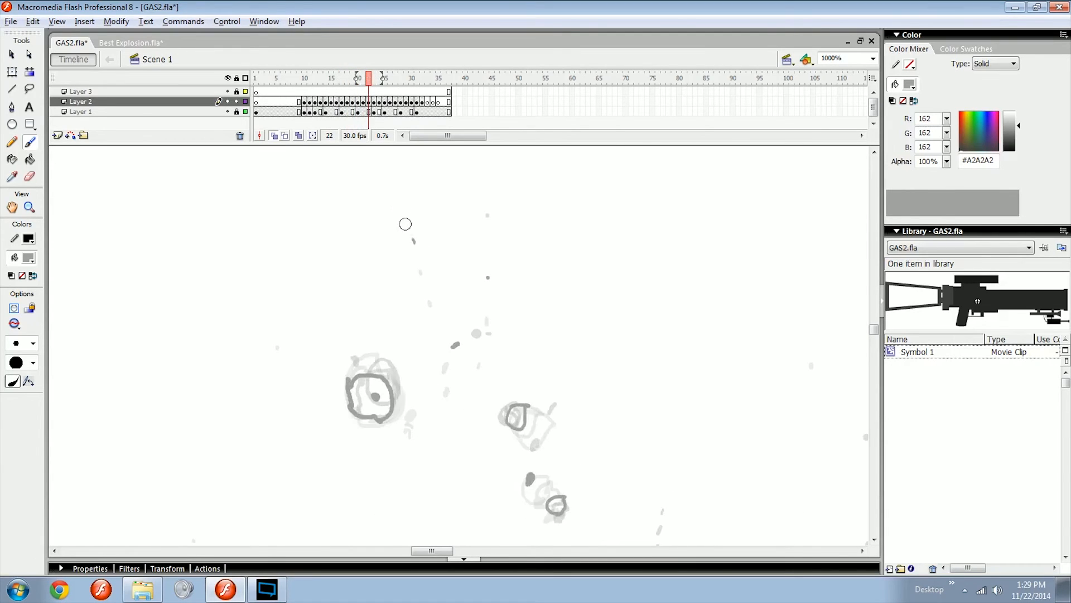
Brush a trail of specks sweeping backward over the top of the tall curl's rounded head on frames 18 to 22.
{"action": "key", "text": "comma"}
{"action": "key", "text": "comma"}
{"action": "key", "text": "comma"}
{"action": "key", "text": "comma"}
{"action": "key", "text": "comma"}
{"action": "key", "text": "comma"}
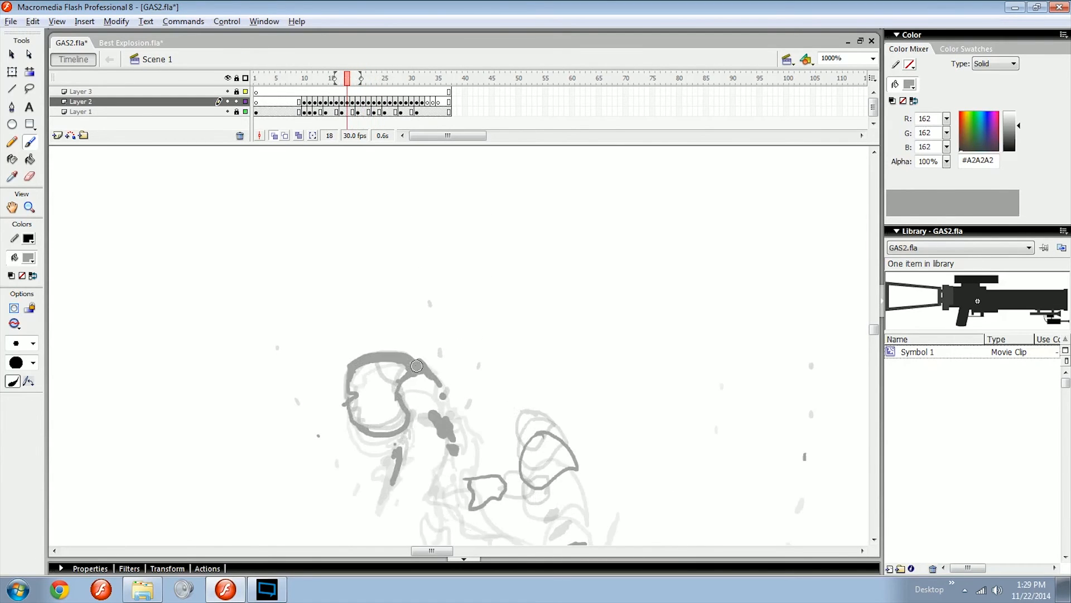
{"action": "key", "text": "period"}
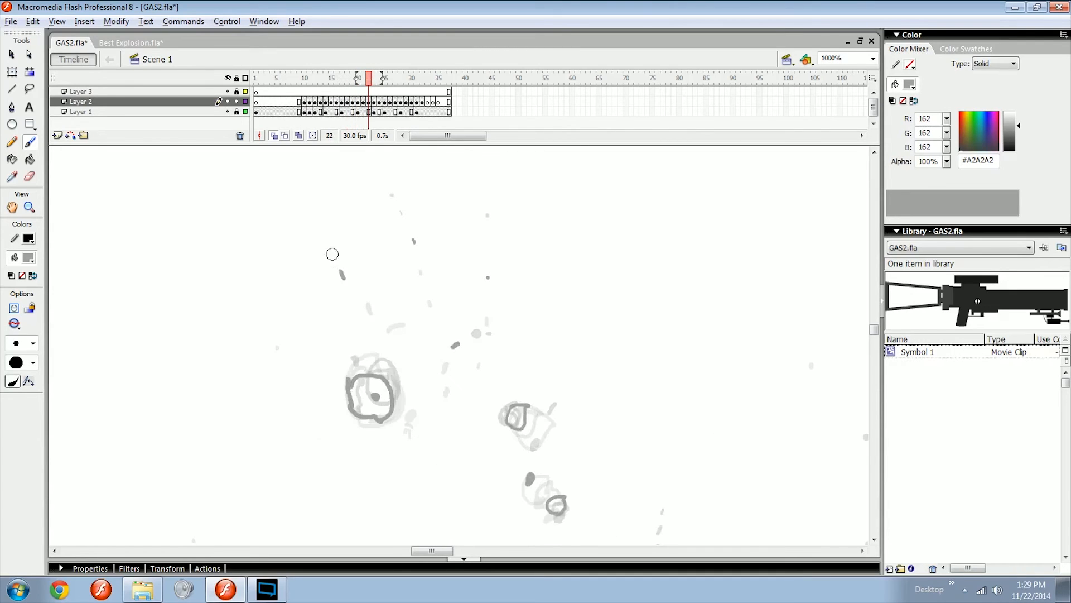
{"action": "key", "text": "period"}
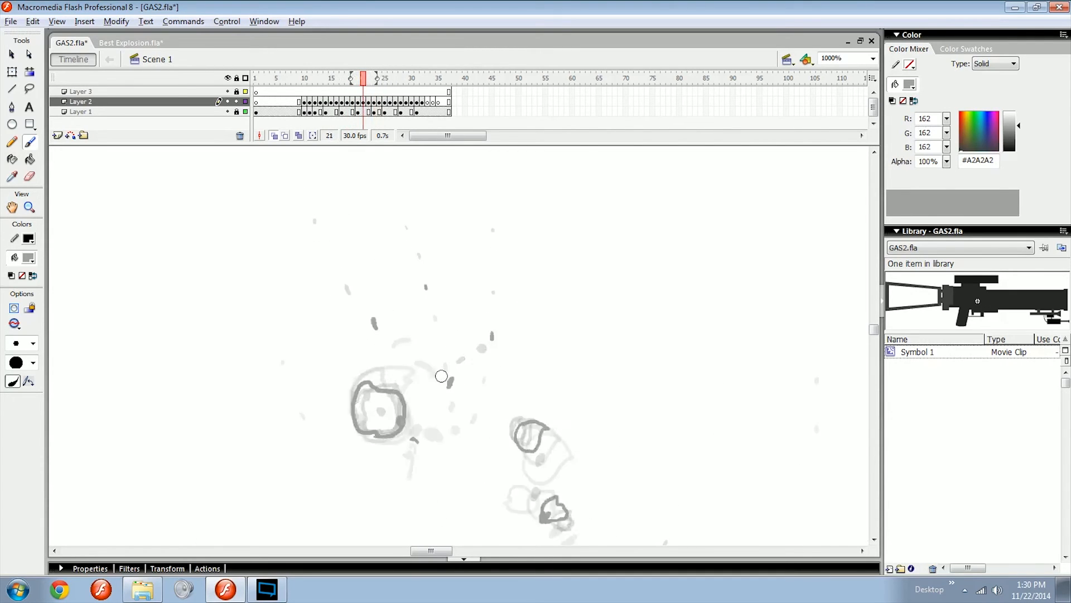
{"action": "key", "text": "comma"}
{"action": "key", "text": "comma"}
{"action": "key", "text": "comma"}
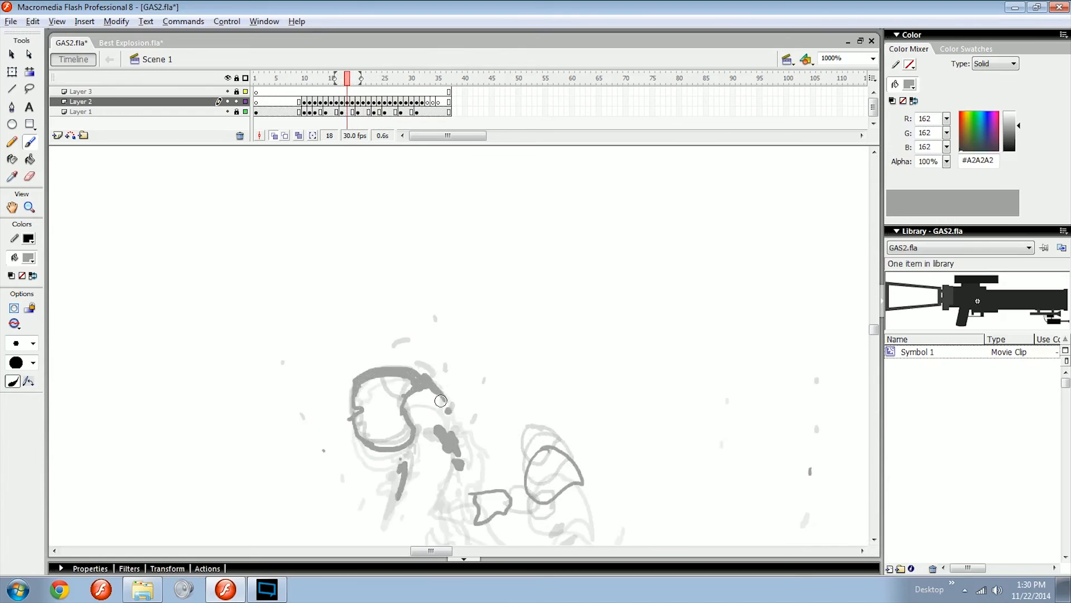
{"action": "key", "text": "period"}
{"action": "key", "text": "ctrl+z"}
Brush a trail of small specks drifting up and forward beyond the puffs beside the tall curl through frame 25.
{"action": "key", "text": "space"}
{"action": "mouse_move", "coordinate": [493, 414]}
{"action": "left_mouse_down"}
{"action": "mouse_move", "coordinate": [438, 335]}
{"action": "mouse_move", "coordinate": [379, 285]}
{"action": "left_mouse_up"}
{"action": "key", "text": "comma"}
{"action": "key", "text": "comma"}
{"action": "key", "text": "comma"}
{"action": "key", "text": "period"}
{"action": "key", "text": "period"}
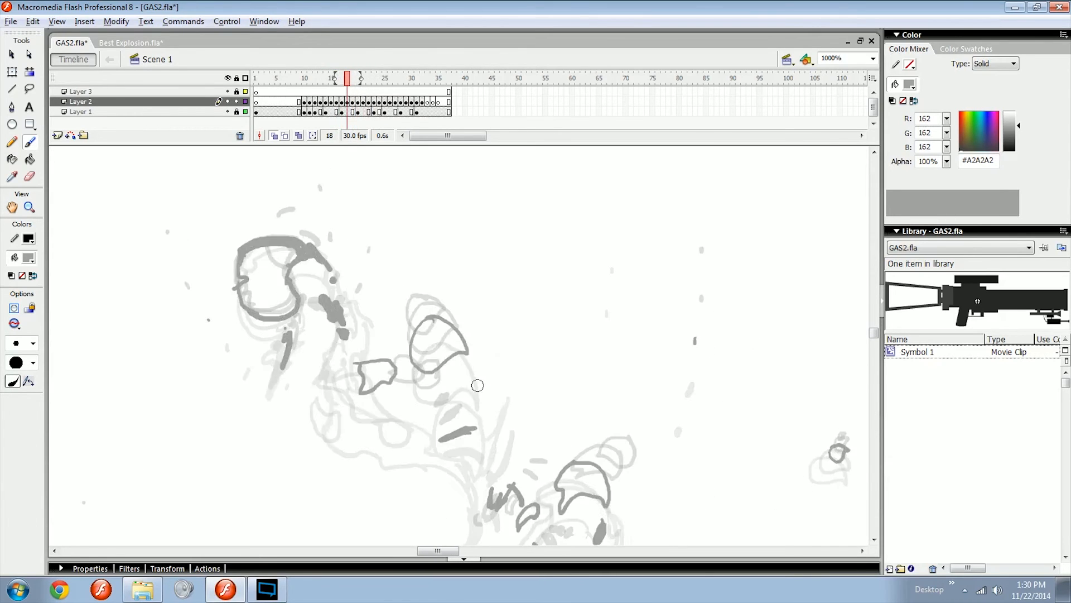
{"action": "key", "text": "period"}
{"action": "key", "text": "period"}
{"action": "key", "text": "period"}
{"action": "key", "text": "period"}
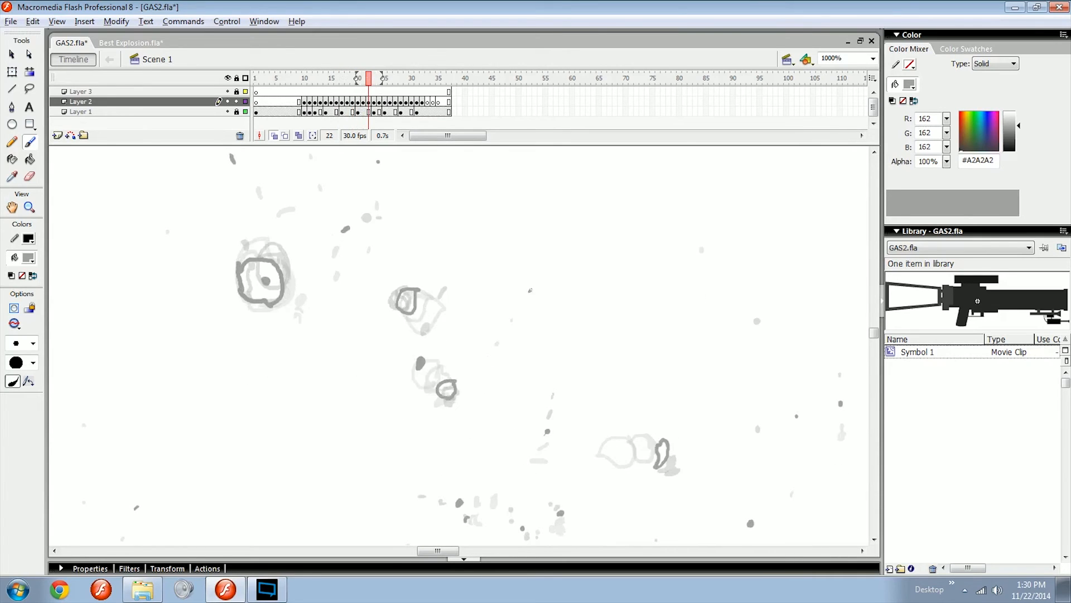
{"action": "scroll", "coordinate": [548, 189], "scroll_direction": "up", "scroll_amount": 3}
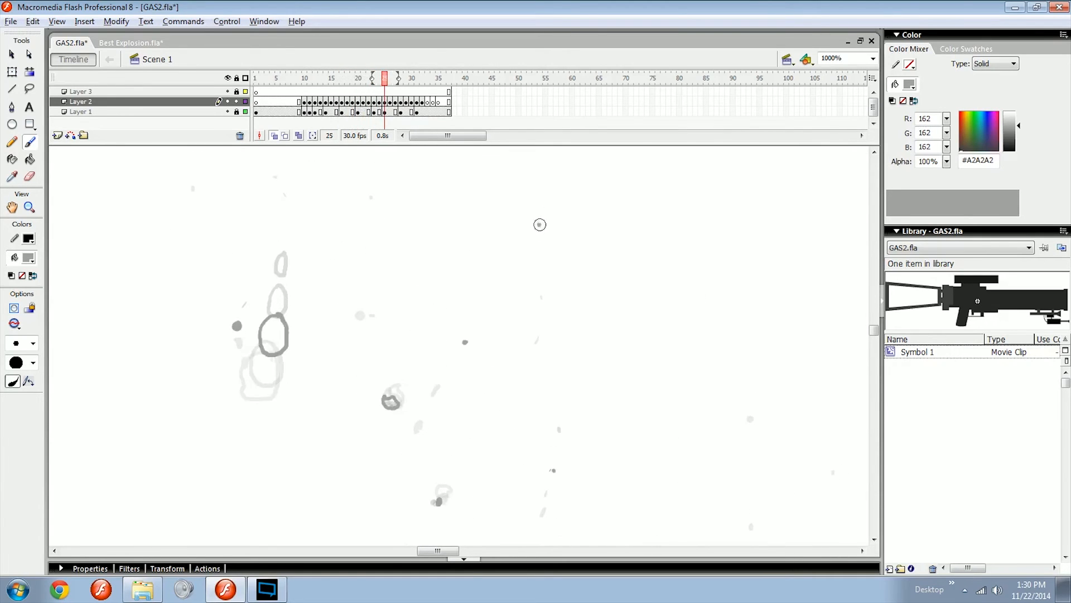
Brush a trail of specks rising from the hollow between the pointed spike and the forward smoke curl, from frame 15 through frame 25.
{"action": "key", "text": "comma"}
{"action": "key", "text": "comma"}
{"action": "key", "text": "comma"}
{"action": "key", "text": "comma"}
{"action": "key", "text": "comma"}
{"action": "key", "text": "comma"}
{"action": "key", "text": "comma"}
{"action": "key", "text": "comma"}
{"action": "key", "text": "comma"}
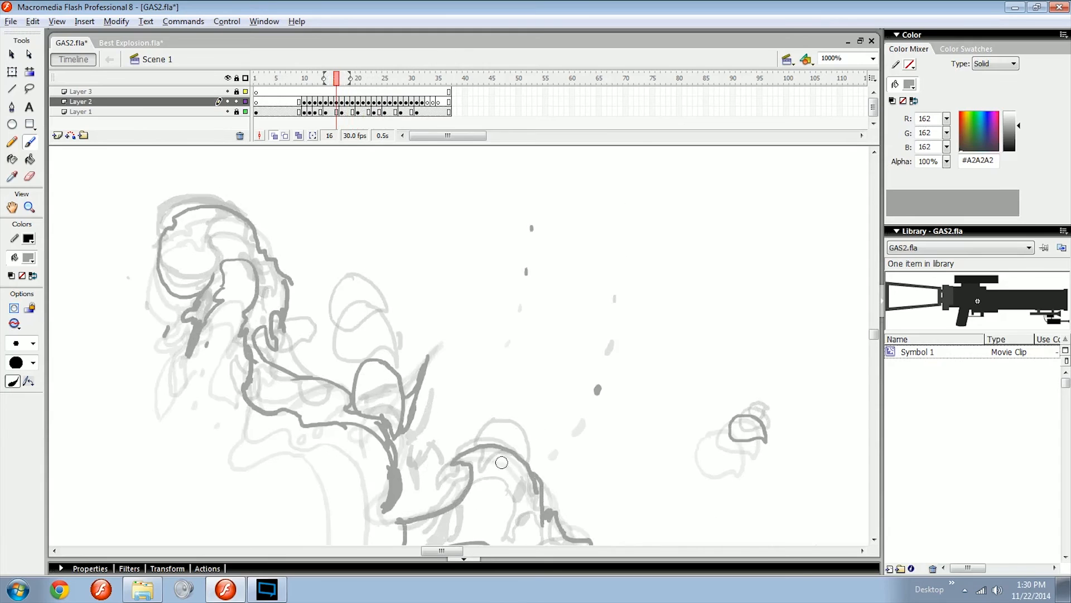
{"action": "scroll", "coordinate": [513, 468], "scroll_direction": "down", "scroll_amount": 4}
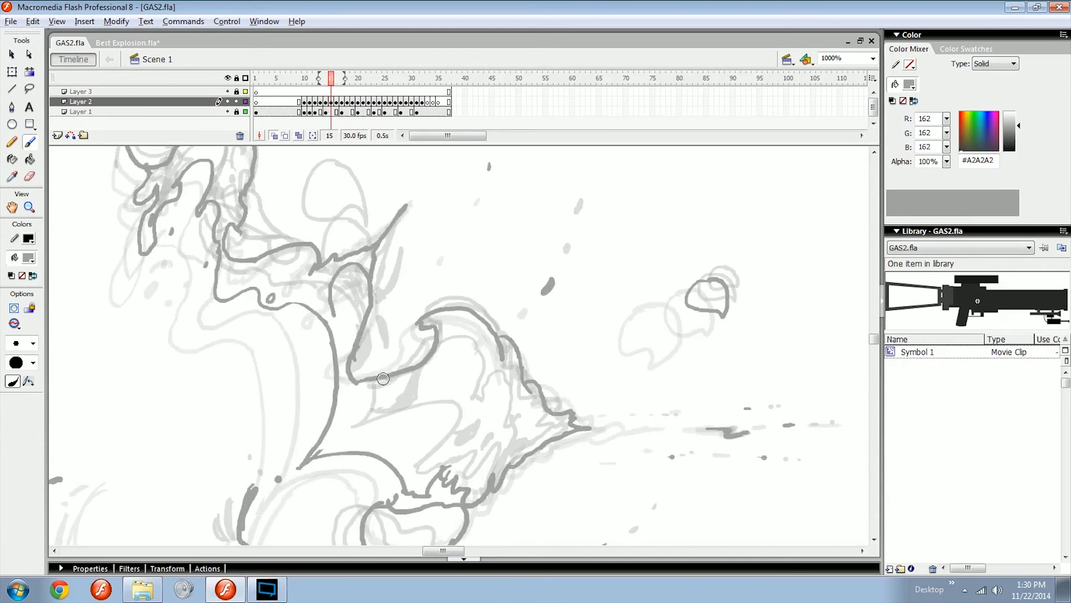
{"action": "key", "text": "period"}
{"action": "key", "text": "period"}
{"action": "key", "text": "period"}
{"action": "key", "text": "period"}
{"action": "key", "text": "period"}
{"action": "key", "text": "period"}
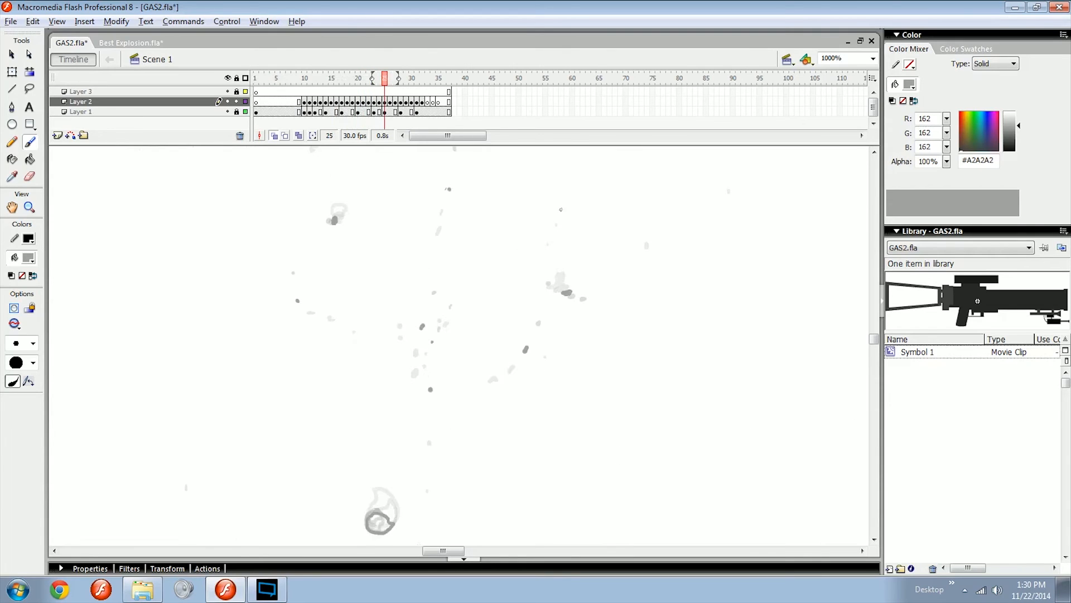
Brush small specks around the shrinking puffs at the smoke's forward tip around frame 20.
{"action": "key", "text": "comma"}
{"action": "key", "text": "comma"}
{"action": "key", "text": "comma"}
{"action": "key", "text": "comma"}
{"action": "key", "text": "comma"}
{"action": "key", "text": "comma"}
{"action": "key", "text": "comma"}
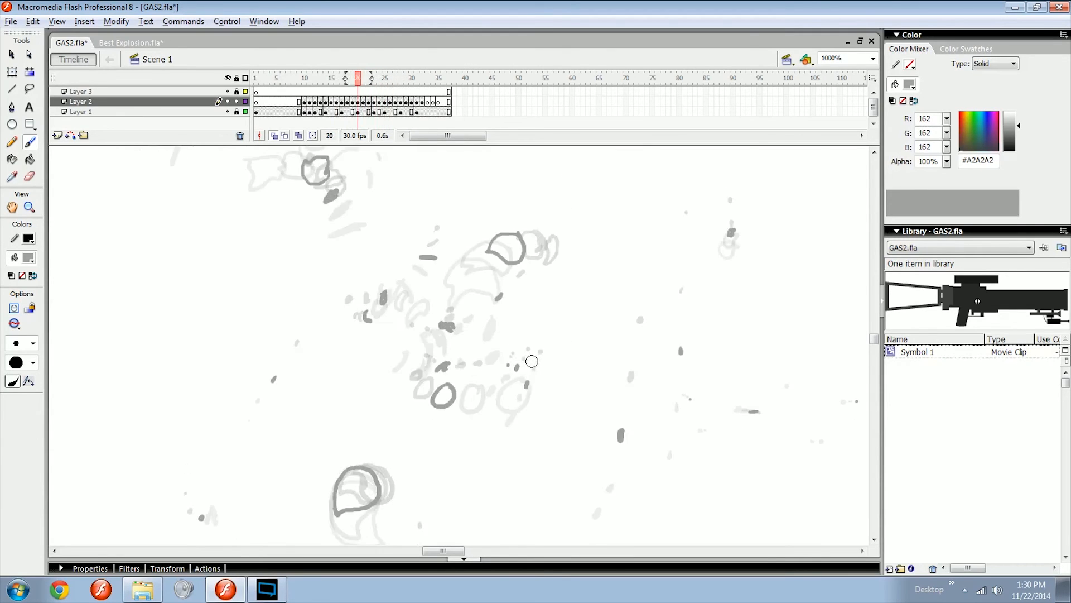
{"action": "left_click_drag", "start_coordinate": [507, 399], "coordinate": [500, 376]}
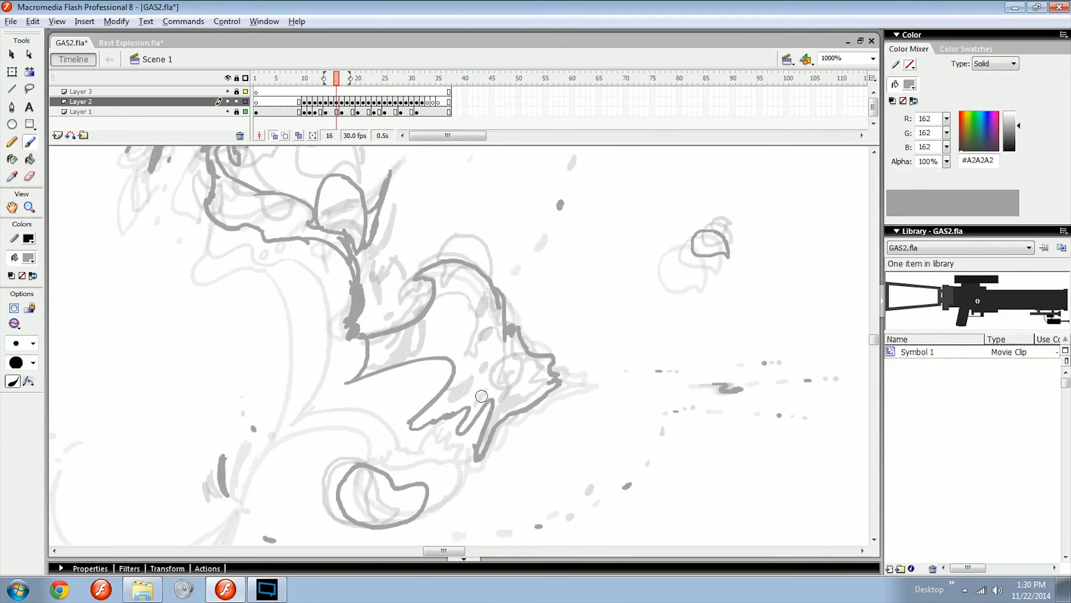
Brush a trail of specks following the underside of the detached smoke puff on frames 12 to 17.
{"action": "key", "text": "comma"}
{"action": "key", "text": "period"}
{"action": "left_click_drag", "start_coordinate": [502, 438], "coordinate": [387, 404]}
{"action": "key", "text": "comma"}
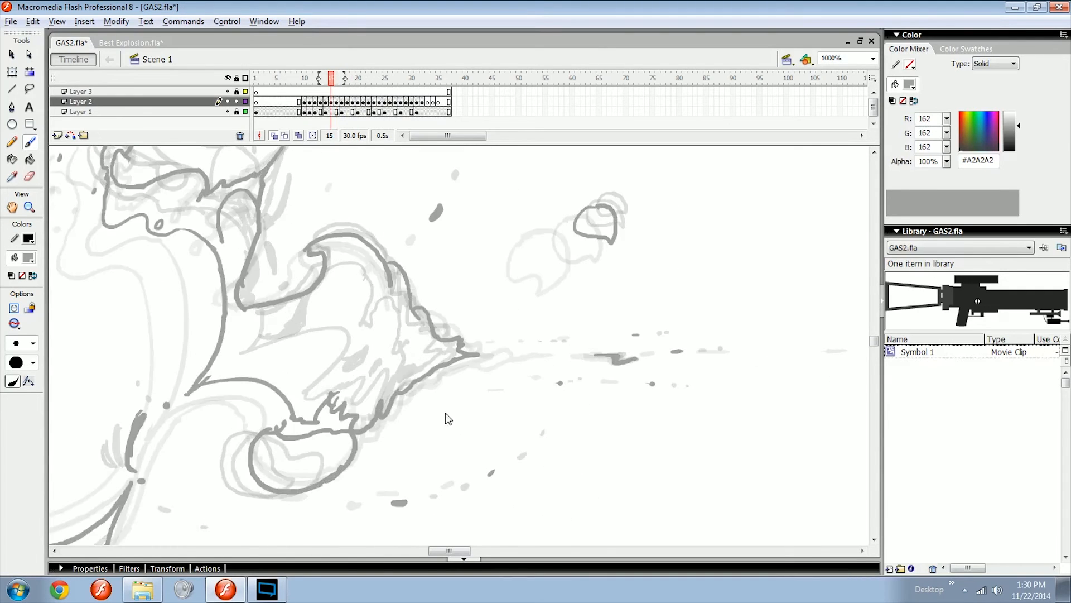
{"action": "key", "text": "period"}
{"action": "key", "text": "comma"}
{"action": "key", "text": "comma"}
{"action": "key", "text": "comma"}
{"action": "left_click_drag", "start_coordinate": [473, 315], "coordinate": [460, 373]}
{"action": "key", "text": "comma"}
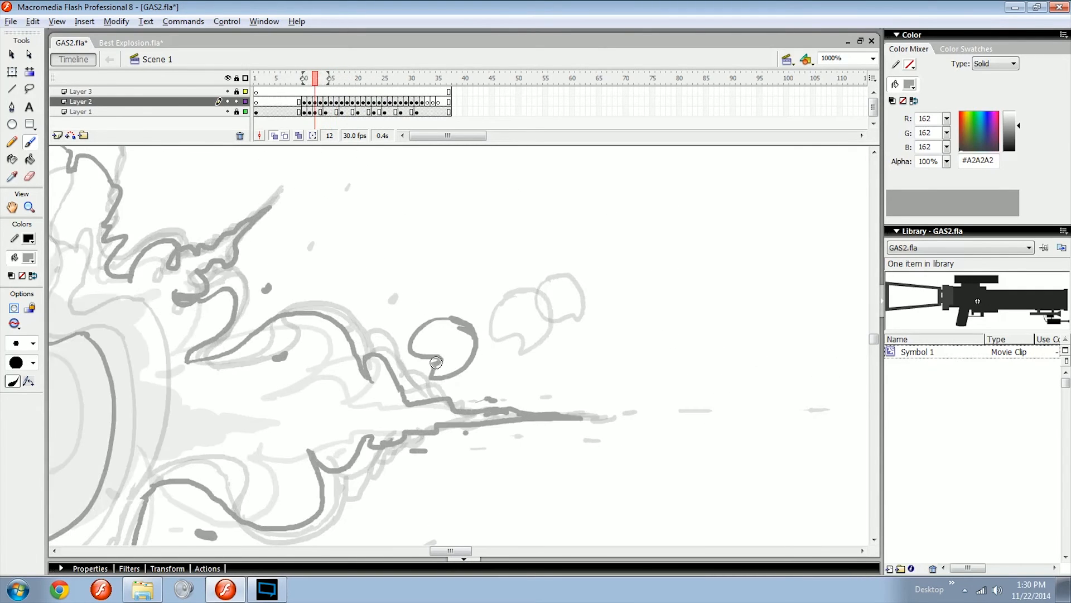
{"action": "key", "text": "period"}
{"action": "key", "text": "period"}
{"action": "key", "text": "period"}
{"action": "key", "text": "period"}
{"action": "key", "text": "period"}
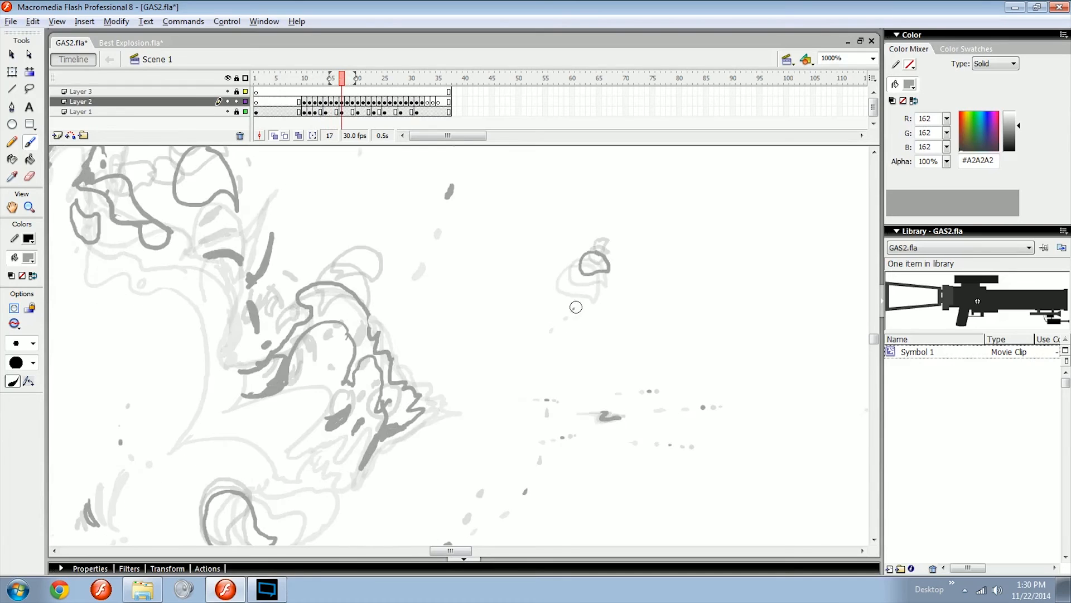
Brush a second trail of specks flying off the forward smoke curl's crest toward the detached puff on frames 12 to 17.
{"action": "key", "text": "comma"}
{"action": "key", "text": "comma"}
{"action": "key", "text": "comma"}
{"action": "key", "text": "comma"}
{"action": "key", "text": "comma"}
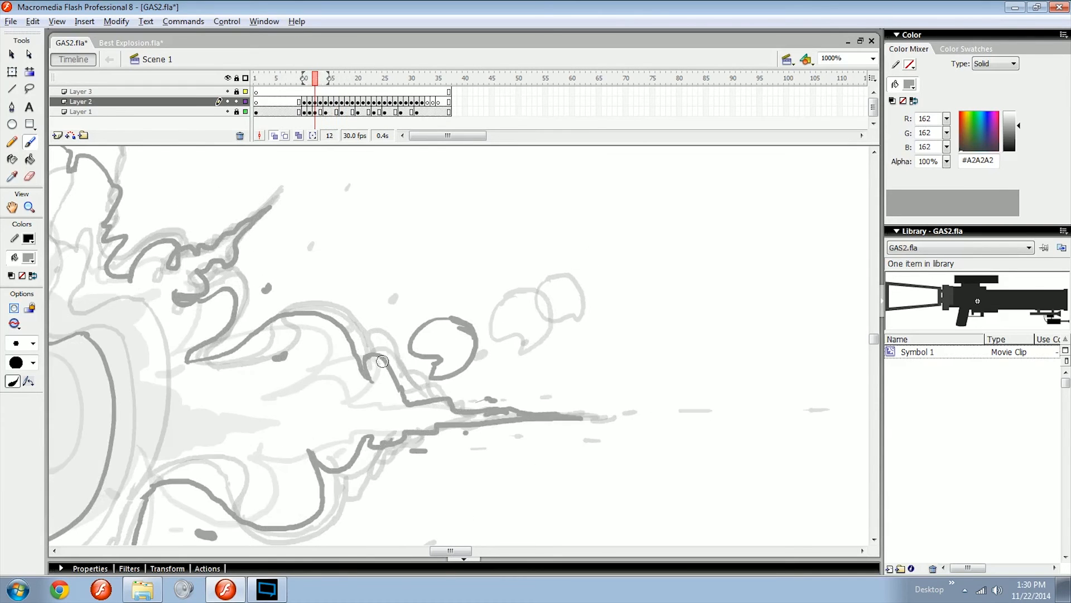
{"action": "key", "text": "period"}
{"action": "key", "text": "period"}
{"action": "key", "text": "period"}
{"action": "key", "text": "period"}
{"action": "key", "text": "period"}
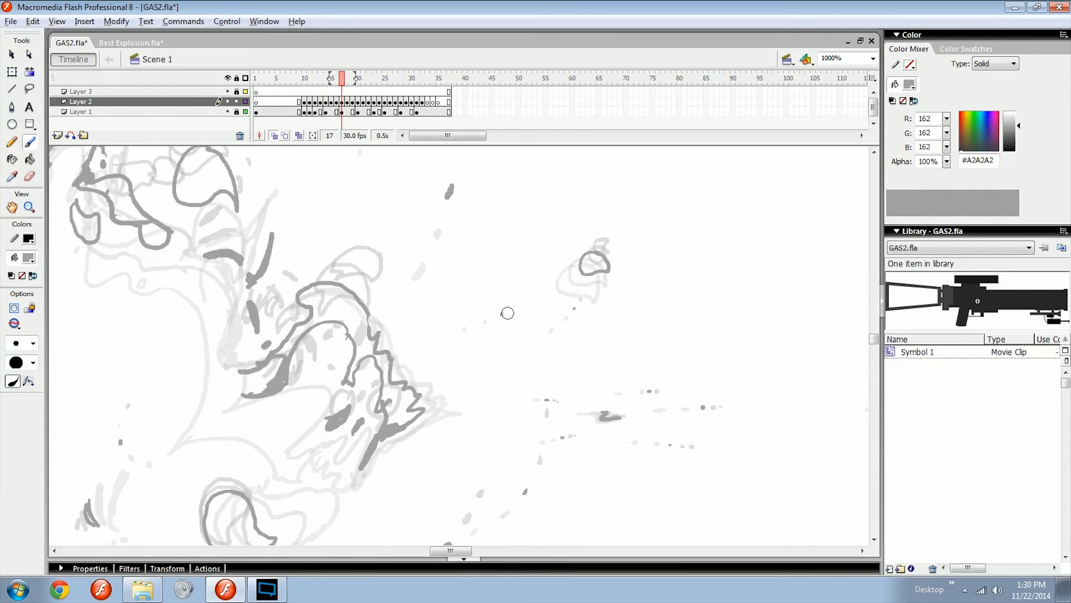
Brush a third trail of specks starting at the detached puff's rear edge on frames 13 to 16.
{"action": "key", "text": "comma"}
{"action": "key", "text": "comma"}
{"action": "key", "text": "comma"}
{"action": "key", "text": "comma"}
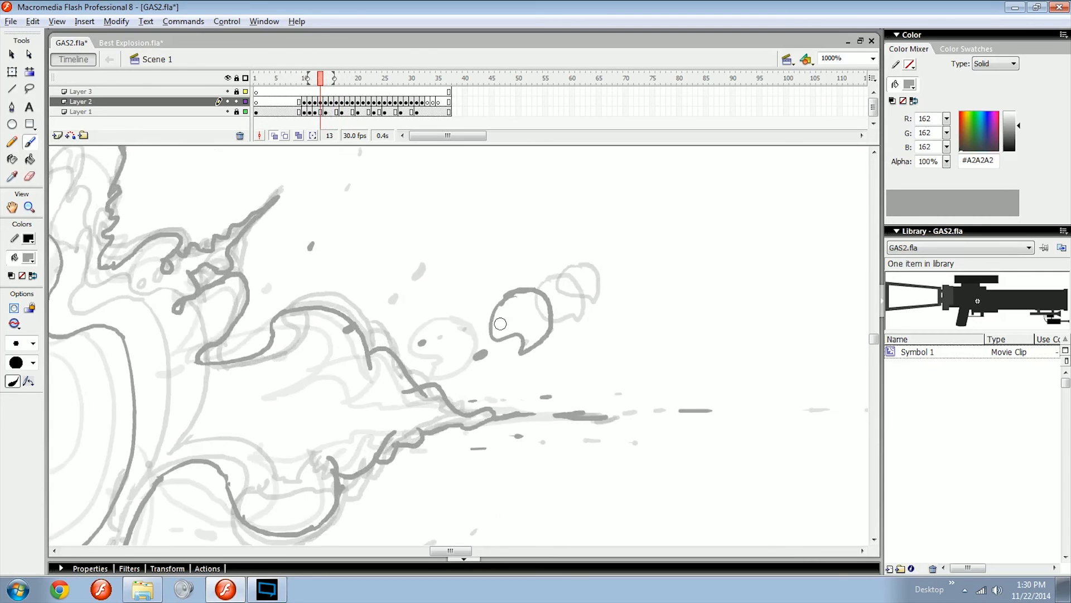
{"action": "key", "text": "period"}
{"action": "key", "text": "period"}
{"action": "key", "text": "period"}
{"action": "key", "text": "period"}
{"action": "key", "text": "period"}
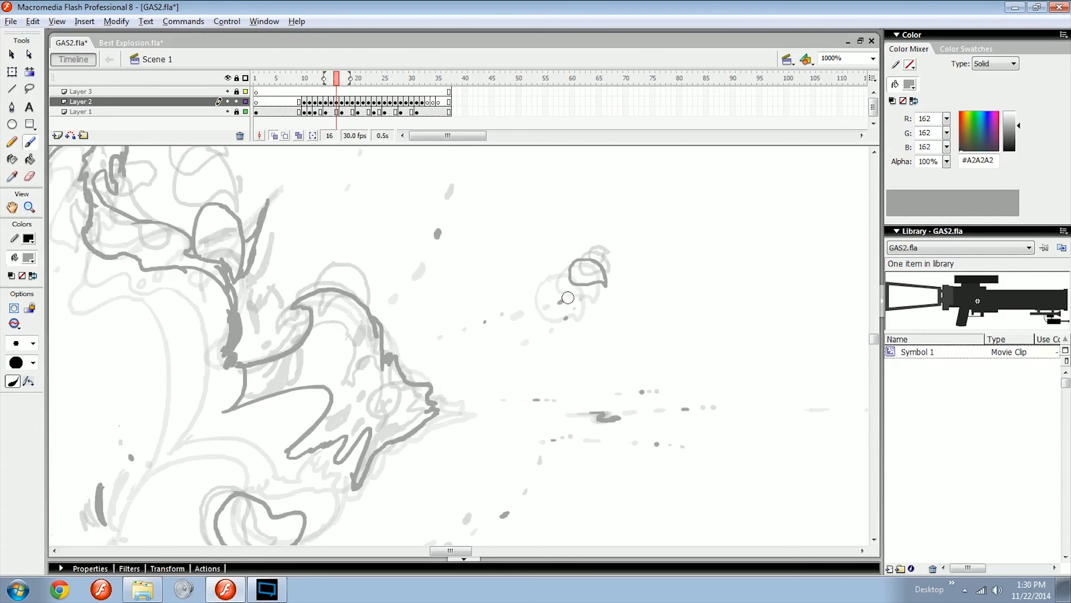
Continue the specks beneath the detached puff through frame 18 and add specks rising past its forward side.
{"action": "key", "text": "comma"}
{"action": "key", "text": "comma"}
{"action": "key", "text": "comma"}
{"action": "key", "text": "comma"}
{"action": "key", "text": "comma"}
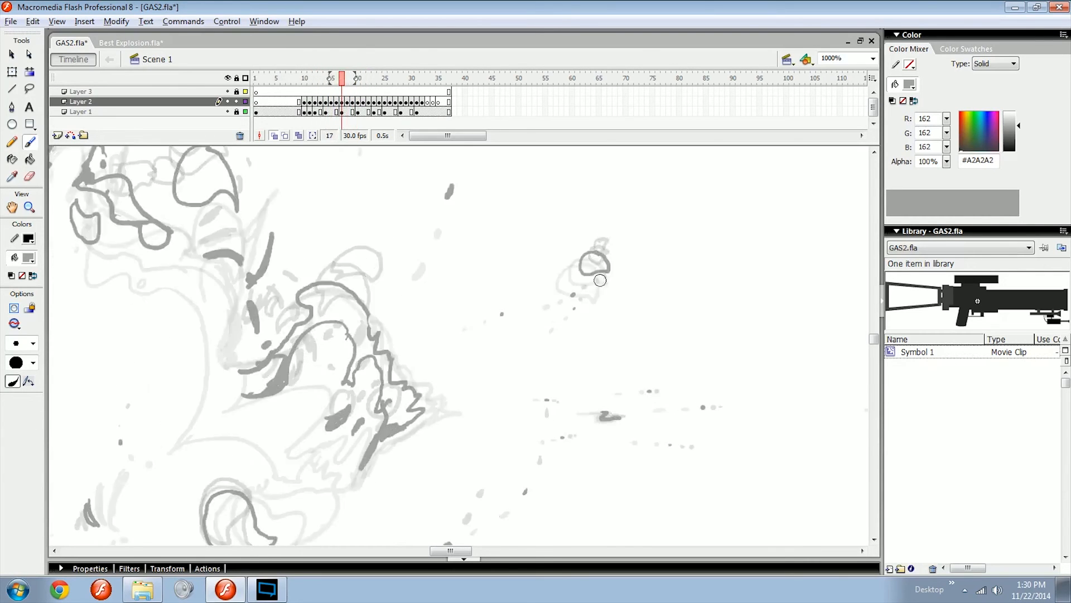
{"action": "key", "text": "period"}
{"action": "key", "text": "period"}
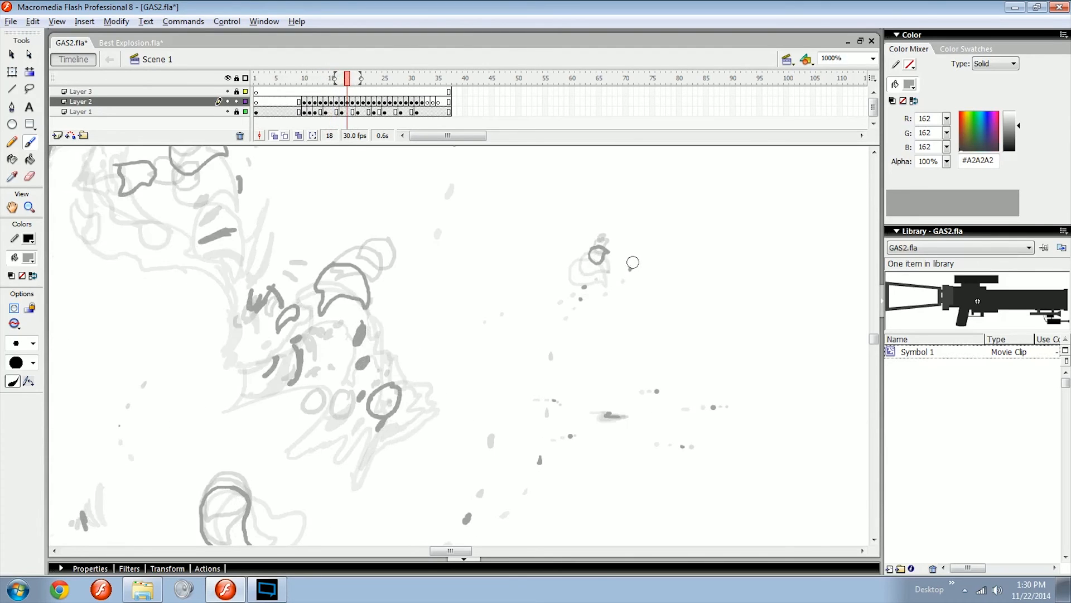
{"action": "left_click", "coordinate": [638, 240]}
{"action": "left_click_drag", "start_coordinate": [603, 312], "coordinate": [602, 292]}
{"action": "key", "text": "ctrl+minus"}
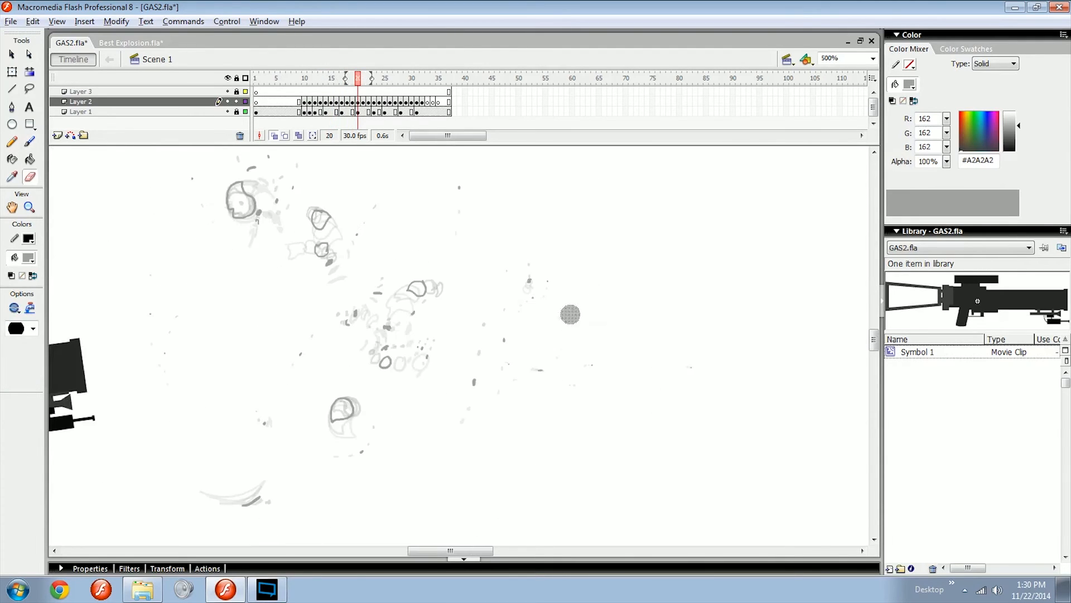